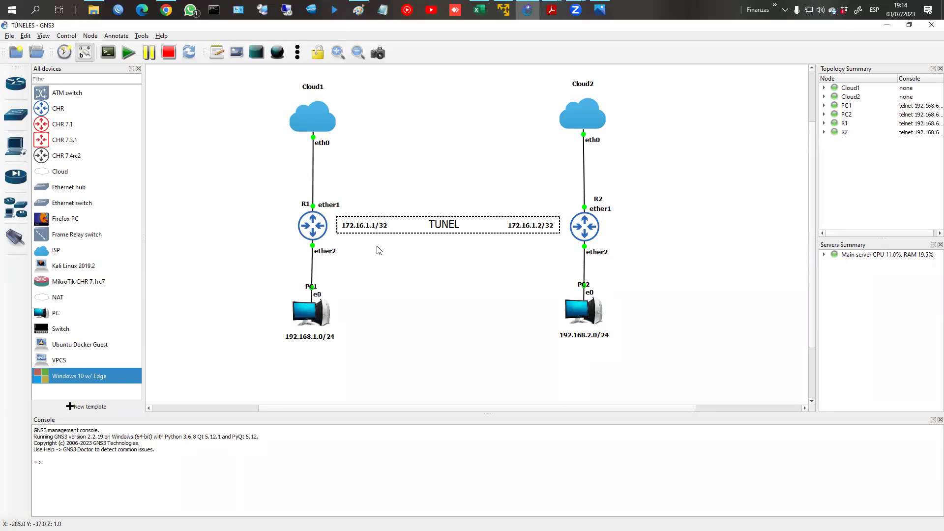
Step: Call up PC1's node options in the running GNS3 topology
{"action": "right_click", "coordinate": [318, 315]}
Step: Get a DHCP address (192.168.1.254/24) on PC1 from its console
{"action": "left_click", "coordinate": [344, 106]}
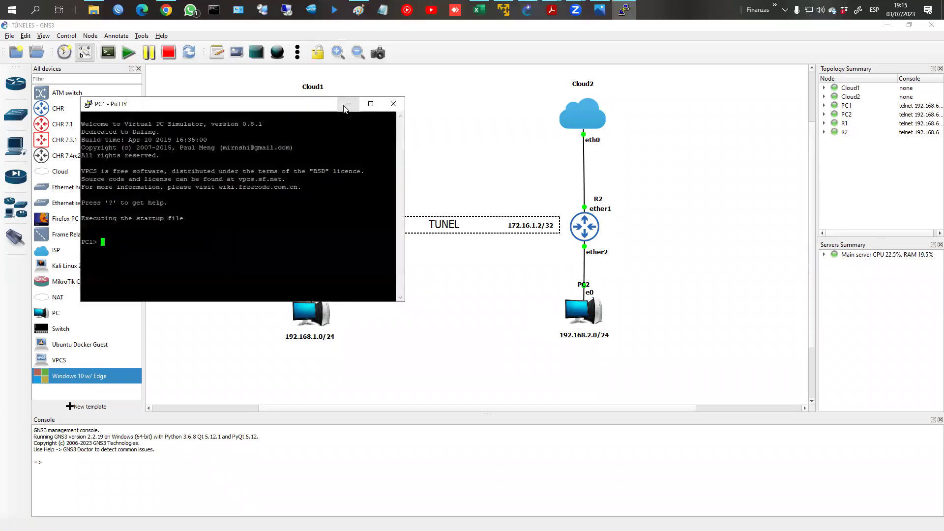
{"action": "type", "text": "dhcp"}
{"action": "key", "text": "Return"}
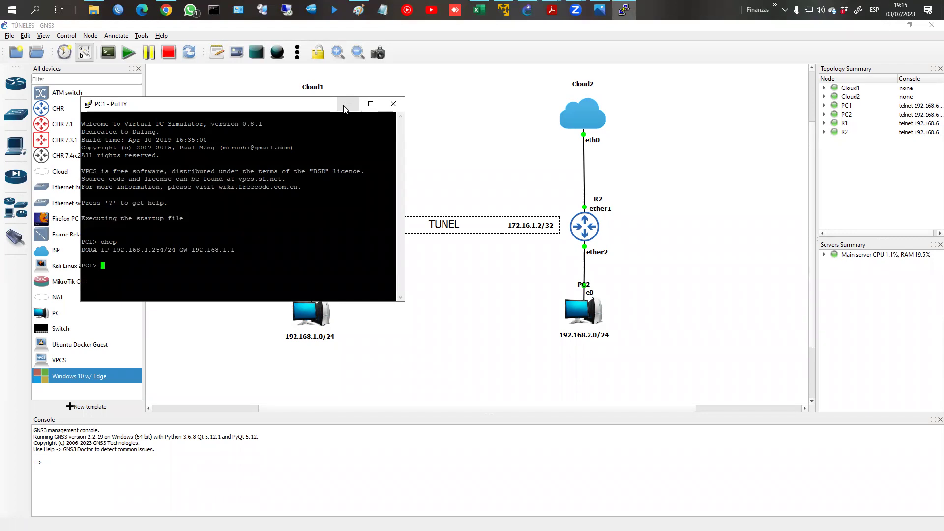
Step: Ping the gateway 192.168.1.1 and 8.8.8.8 from PC1 successfully
{"action": "type", "text": "ping 192.168.1.1"}
{"action": "key", "text": "Return"}
{"action": "key", "text": "ctrl+c"}
{"action": "key", "text": "Up"}
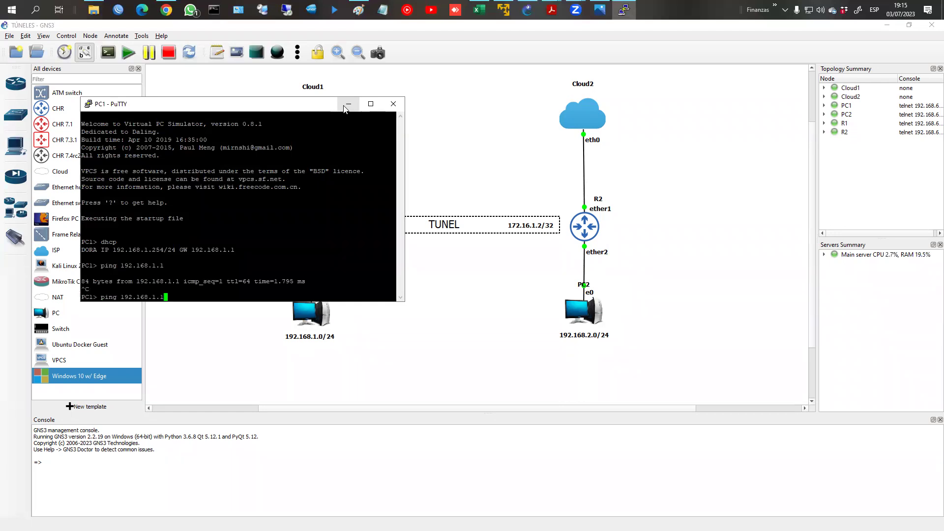
{"action": "key", "text": "BackSpace"}
{"action": "key", "text": "BackSpace"}
{"action": "key", "text": "BackSpace"}
{"action": "key", "text": "BackSpace"}
{"action": "key", "text": "BackSpace"}
{"action": "key", "text": "BackSpace"}
{"action": "key", "text": "BackSpace"}
{"action": "key", "text": "BackSpace"}
{"action": "key", "text": "BackSpace"}
{"action": "key", "text": "BackSpace"}
{"action": "key", "text": "BackSpace"}
{"action": "type", "text": "8.8.8.8"}
{"action": "key", "text": "Return"}
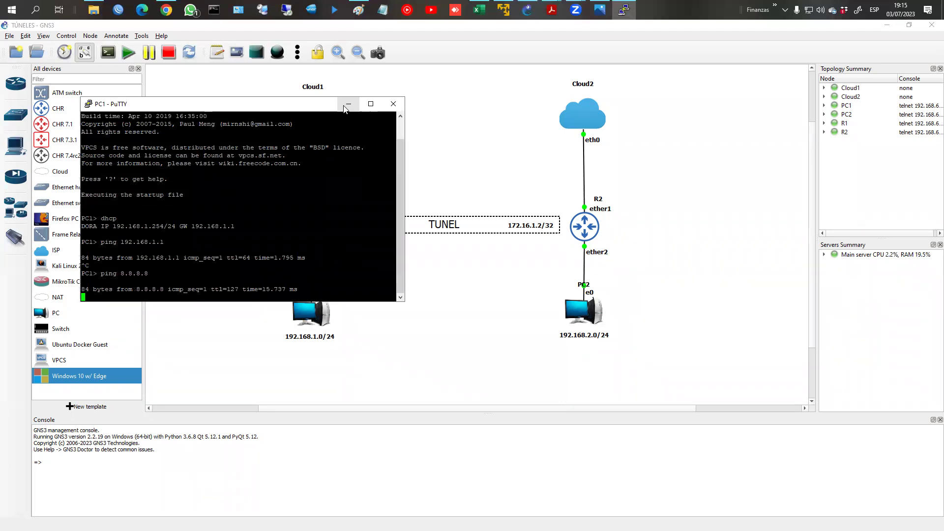
{"action": "key", "text": "ctrl+c"}
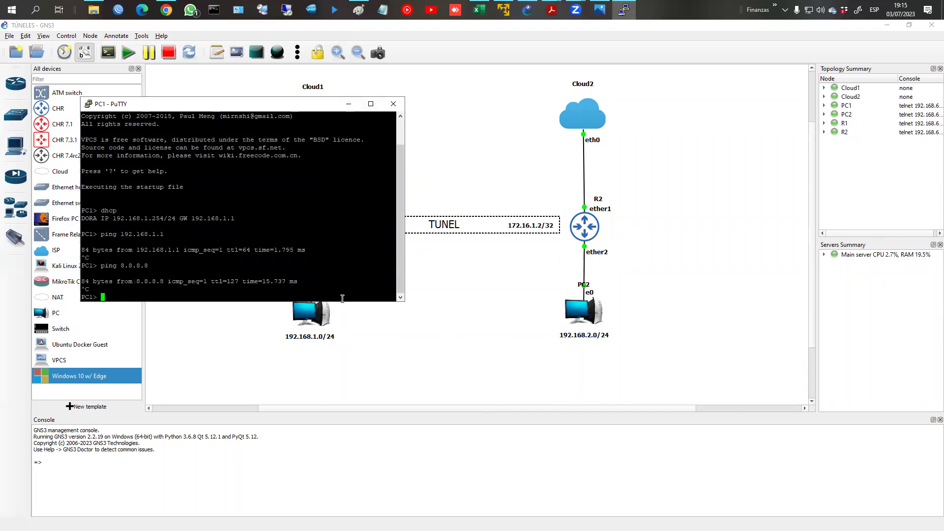
{"action": "right_click", "coordinate": [583, 319]}
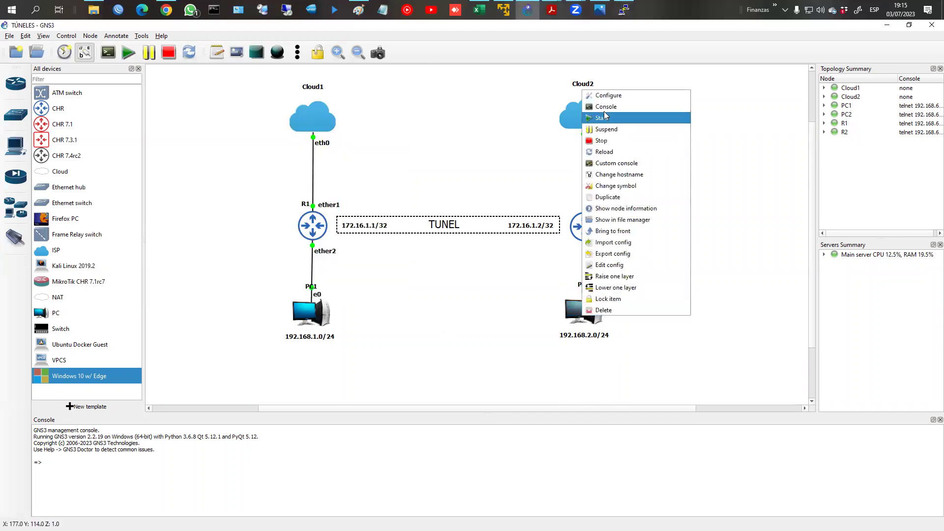
Step: Open PC2's console beside PC1's and obtain DHCP address 192.168.2.254/24
{"action": "left_click", "coordinate": [606, 106]}
{"action": "left_click_drag", "start_coordinate": [253, 123], "coordinate": [694, 190]}
{"action": "type", "text": "dhcp"}
{"action": "key", "text": "Return"}
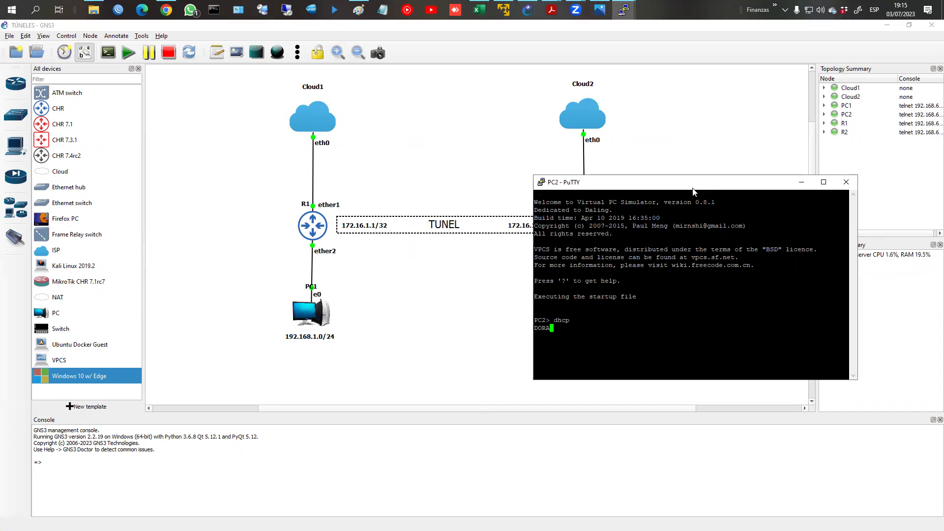
Step: Ping the gateway 192.168.2.1 and fb.com from PC2 successfully
{"action": "type", "text": "ping "}
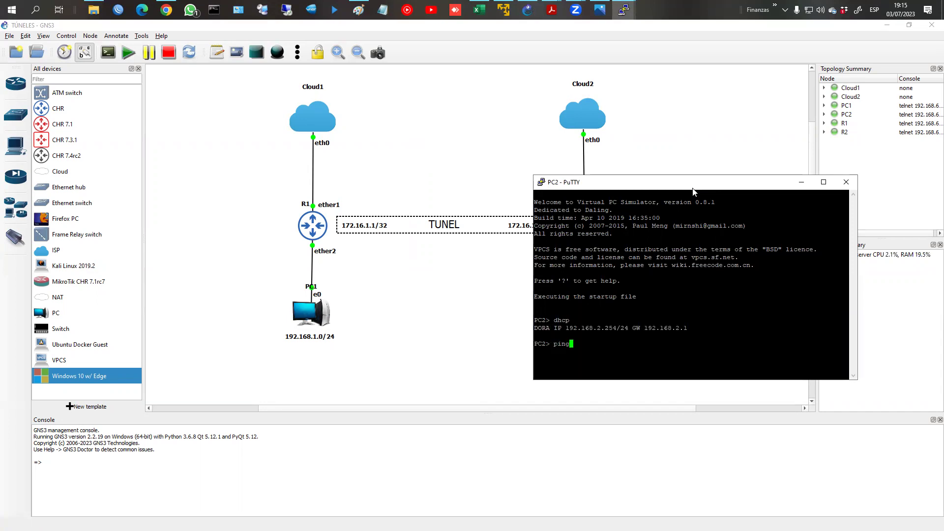
{"action": "type", "text": "192.168.2.1"}
{"action": "key", "text": "Return"}
{"action": "key", "text": "ctrl+c"}
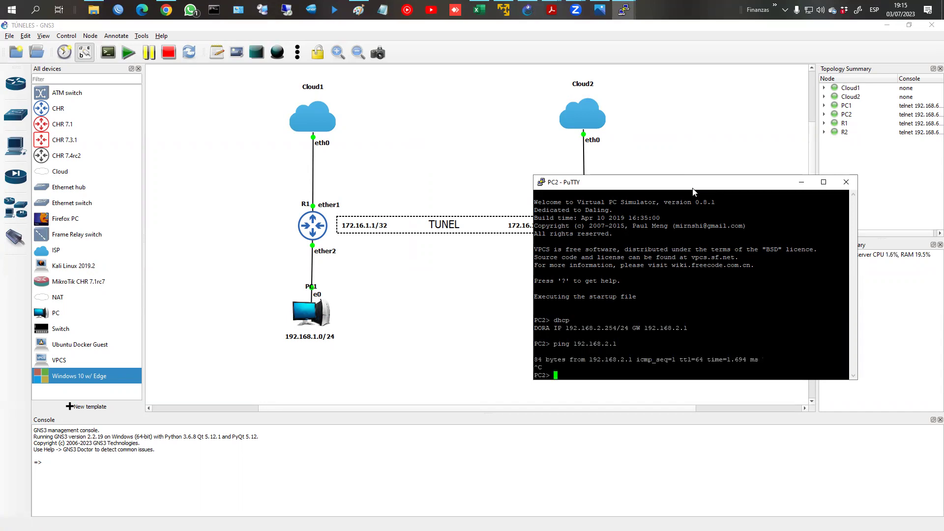
{"action": "type", "text": "ping fb.cvom"}
{"action": "key", "text": "Return"}
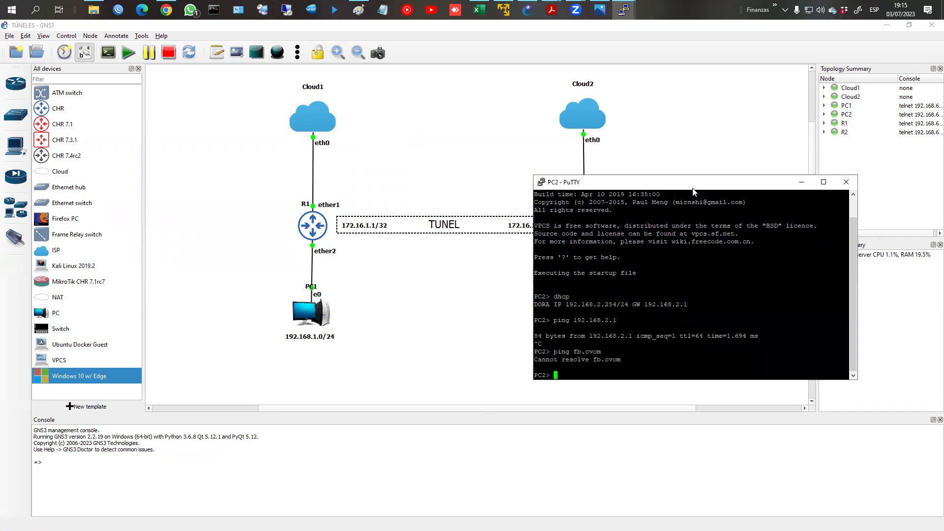
{"action": "key", "text": "Up"}
{"action": "key", "text": "BackSpace"}
{"action": "key", "text": "BackSpace"}
{"action": "key", "text": "BackSpace"}
{"action": "type", "text": "om"}
{"action": "key", "text": "Return"}
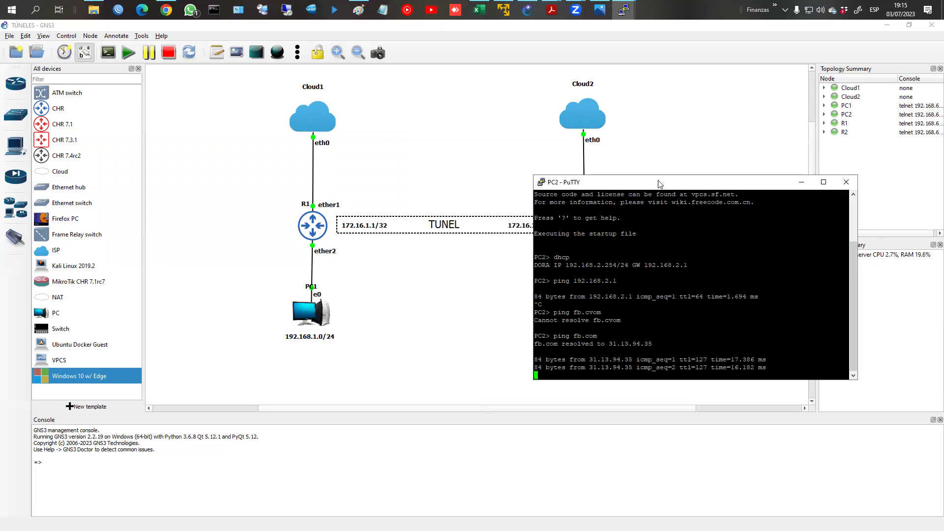
Step: Move the PC1 and PC2 consoles down below the routers
{"action": "mouse_move", "coordinate": [624, 9]}
{"action": "left_click", "coordinate": [596, 46]}
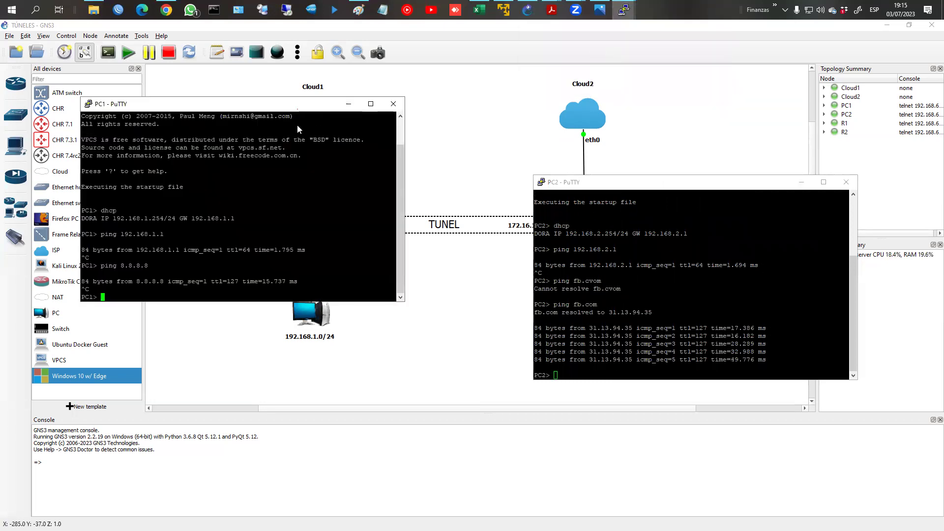
{"action": "left_click_drag", "start_coordinate": [298, 112], "coordinate": [307, 286]}
{"action": "left_click", "coordinate": [722, 255]}
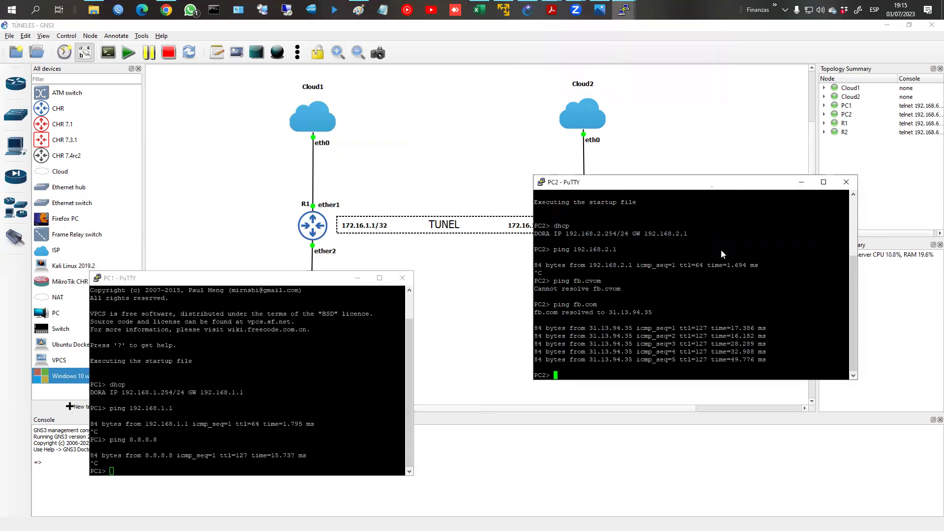
{"action": "left_click_drag", "start_coordinate": [701, 185], "coordinate": [710, 291]}
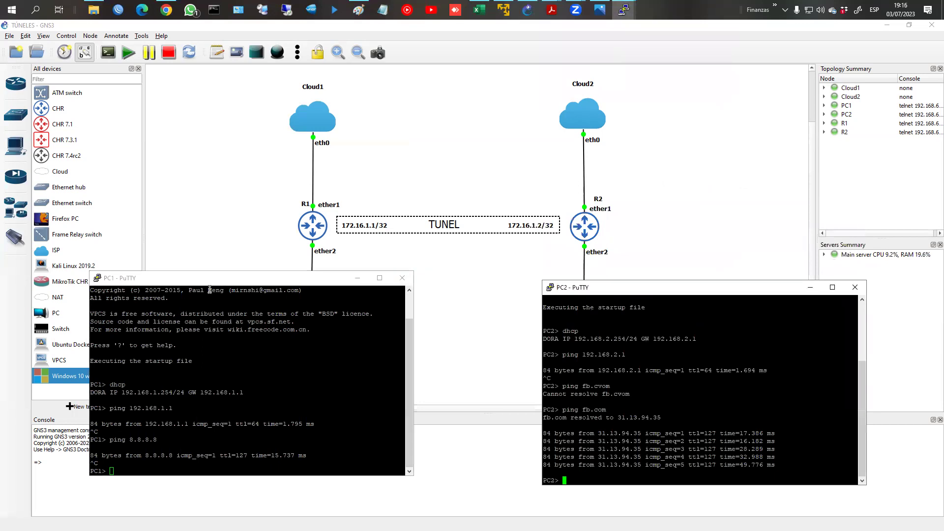
{"action": "left_click", "coordinate": [120, 9]}
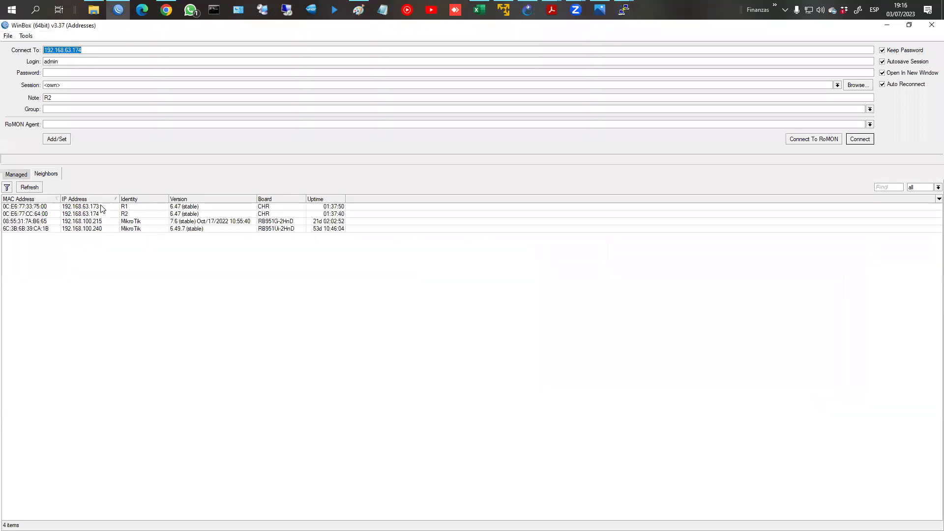
Step: Connect WinBox to R1 at 192.168.63.173 and shrink its session window
{"action": "left_click", "coordinate": [101, 206]}
{"action": "left_click", "coordinate": [868, 144]}
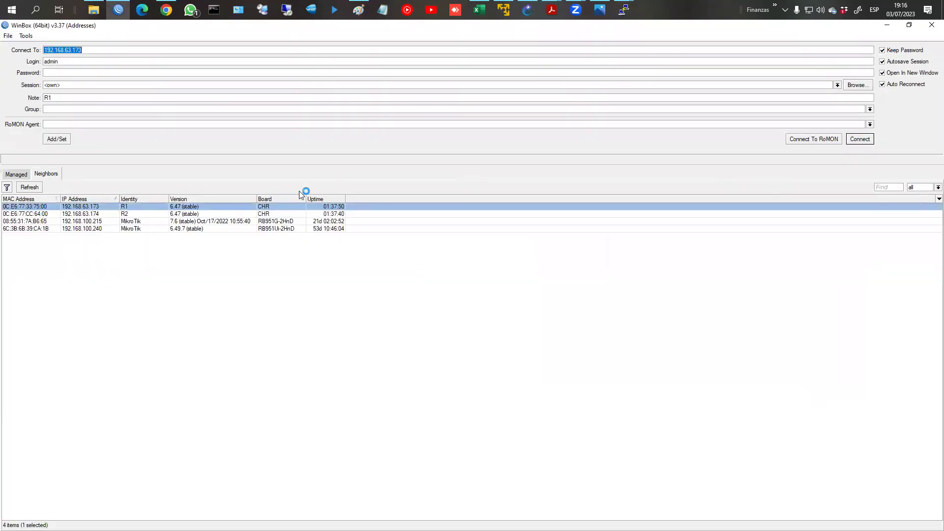
{"action": "left_click", "coordinate": [909, 24]}
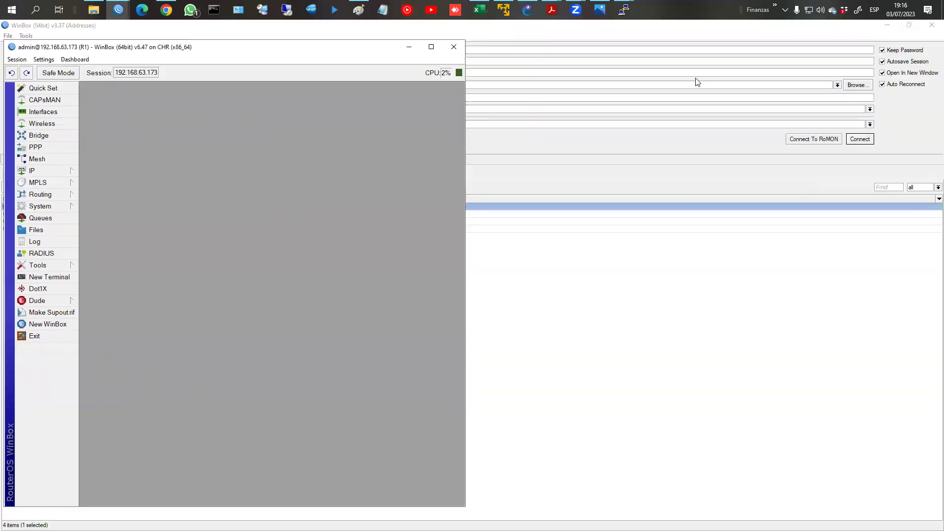
{"action": "left_click", "coordinate": [119, 11]}
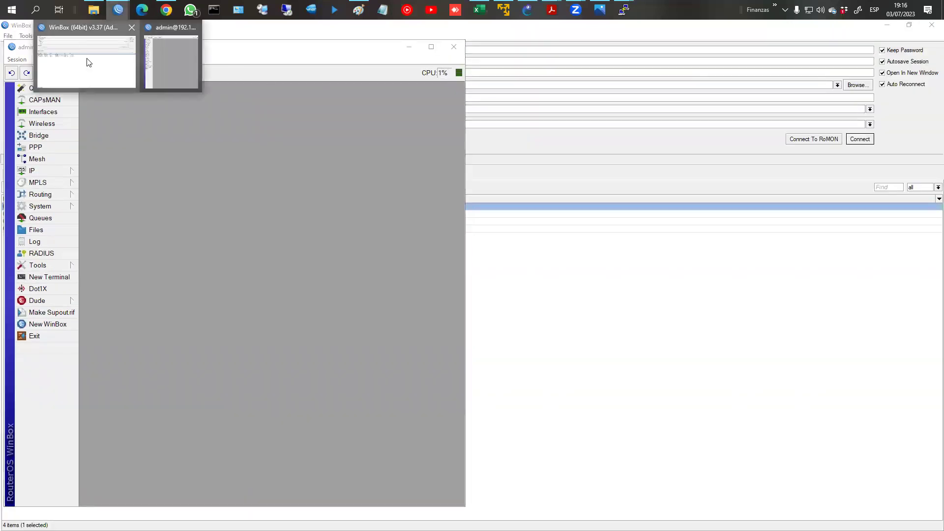
{"action": "left_click", "coordinate": [89, 61]}
Step: Connect to R2 at 192.168.63.174 and place its session on the right half
{"action": "left_click", "coordinate": [93, 214]}
{"action": "left_click", "coordinate": [860, 139]}
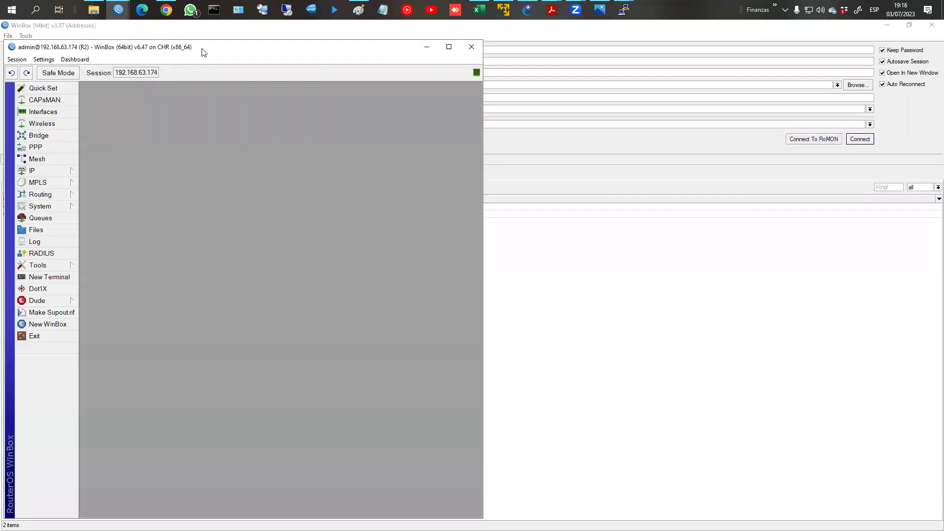
{"action": "left_click_drag", "start_coordinate": [204, 53], "coordinate": [665, 48]}
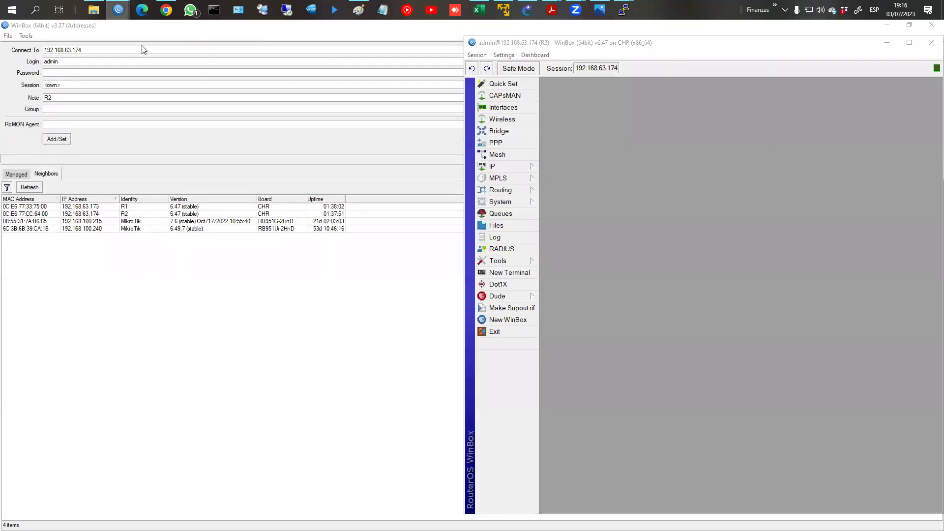
Step: List IP addresses on R1 and R2 (R2: 192.168.63.174/24 WAN, 192.168.2.1/24 LAN), then R1's PPP interfaces
{"action": "mouse_move", "coordinate": [118, 11]}
{"action": "left_click", "coordinate": [142, 50]}
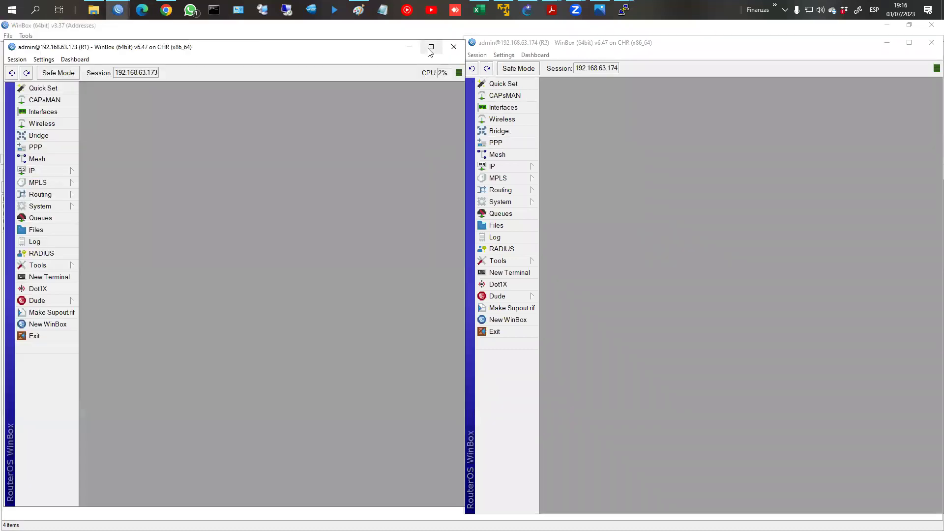
{"action": "left_click_drag", "start_coordinate": [352, 42], "coordinate": [333, 39]}
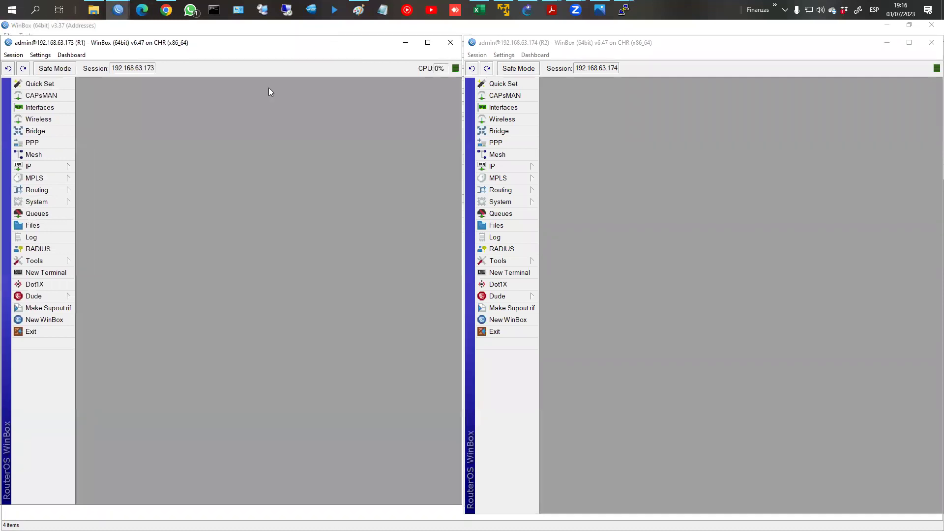
{"action": "left_click", "coordinate": [66, 167]}
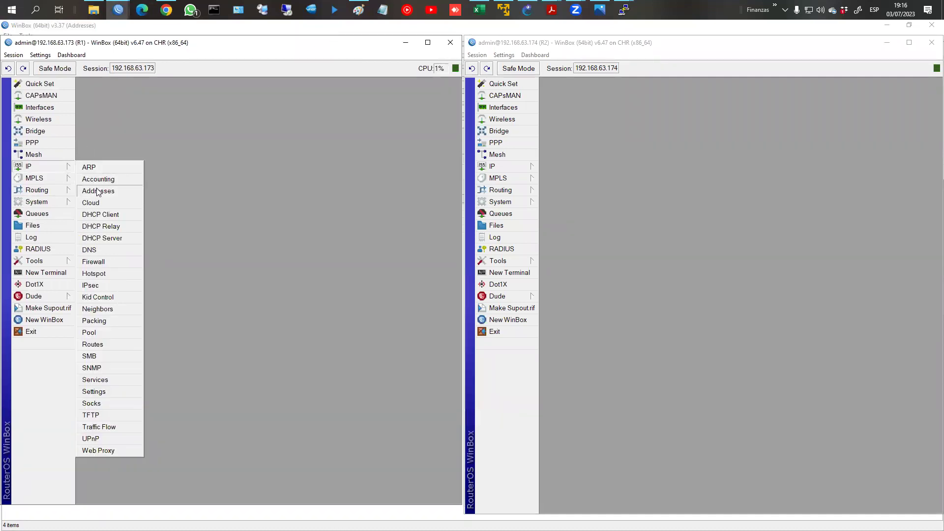
{"action": "left_click", "coordinate": [97, 191]}
{"action": "left_click", "coordinate": [493, 166]}
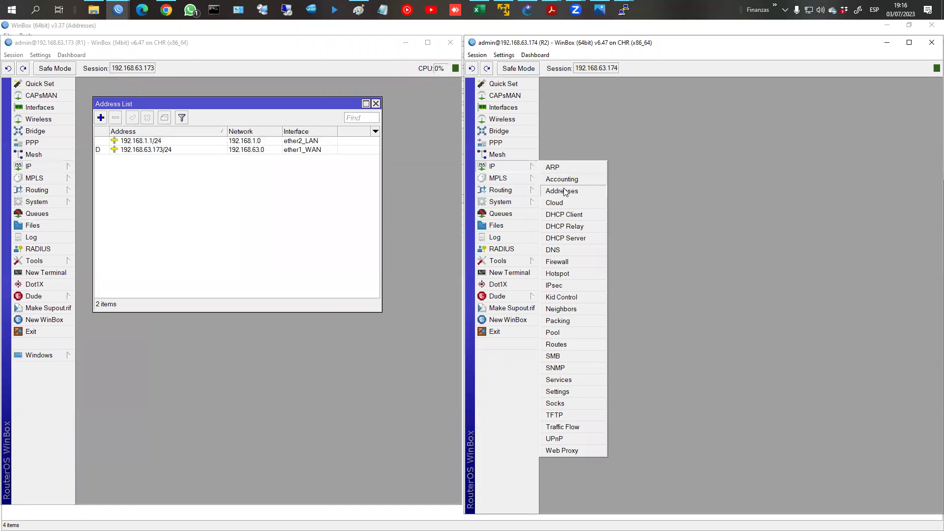
{"action": "left_click", "coordinate": [564, 192]}
{"action": "left_click_drag", "start_coordinate": [231, 103], "coordinate": [229, 94]}
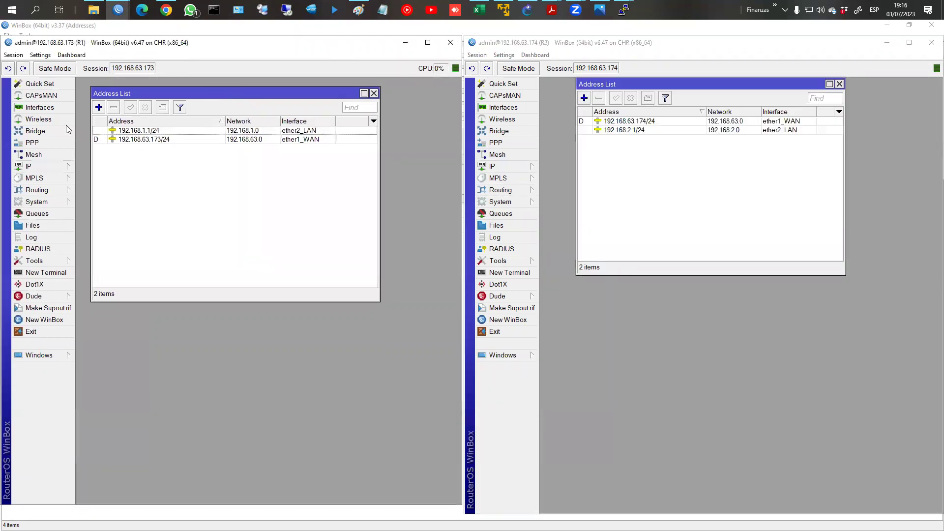
{"action": "left_click", "coordinate": [63, 142]}
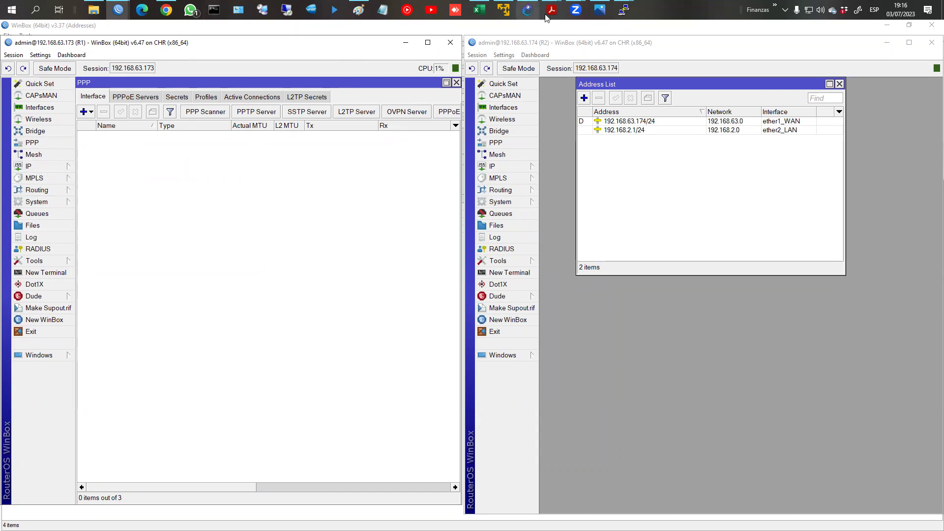
Step: Restore both PC consoles beside the router sessions and enter ping 192.168.2.254 on PC1
{"action": "mouse_move", "coordinate": [623, 11]}
{"action": "left_click", "coordinate": [564, 55]}
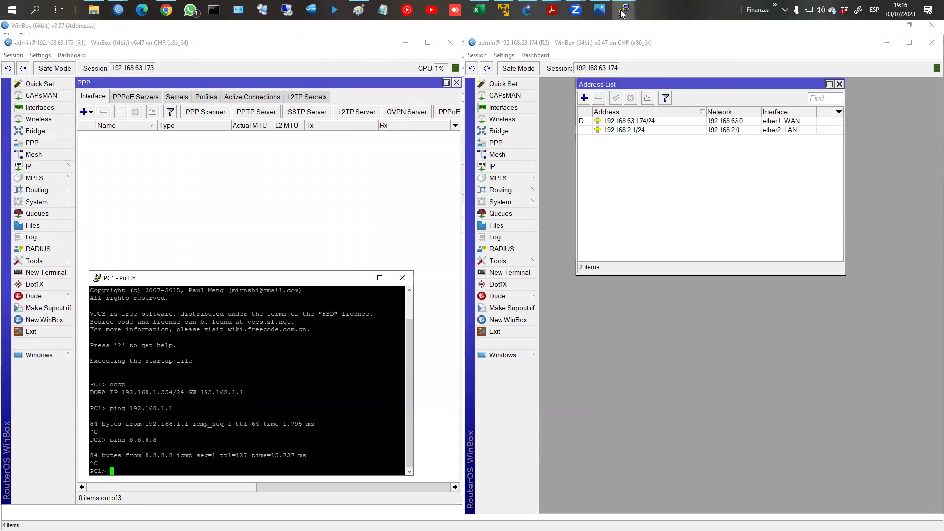
{"action": "left_click", "coordinate": [671, 61]}
{"action": "left_click", "coordinate": [284, 414]}
{"action": "double_click", "coordinate": [284, 415]}
{"action": "type", "text": "ping 1"}
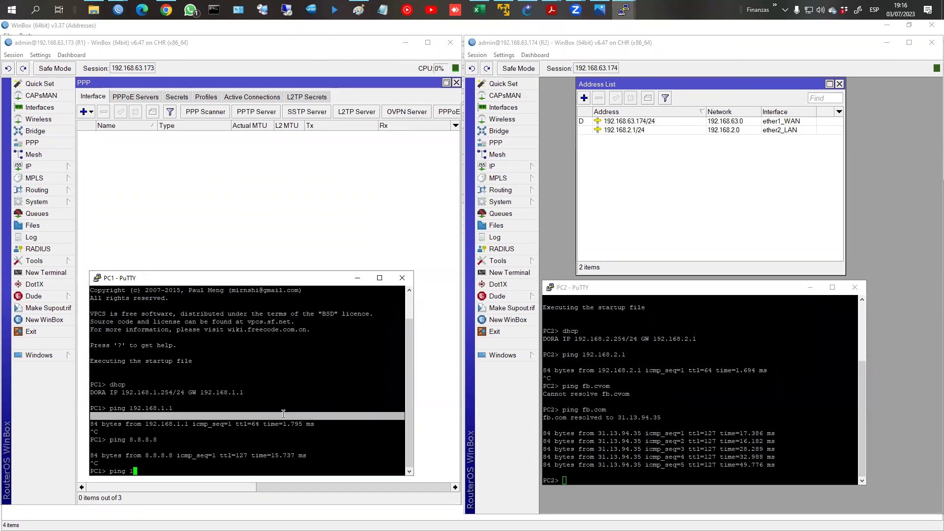
{"action": "type", "text": "92.168.2.254"}
Step: Show R1's route table: default via 192.168.63.2 plus two connected routes
{"action": "left_click", "coordinate": [49, 168]}
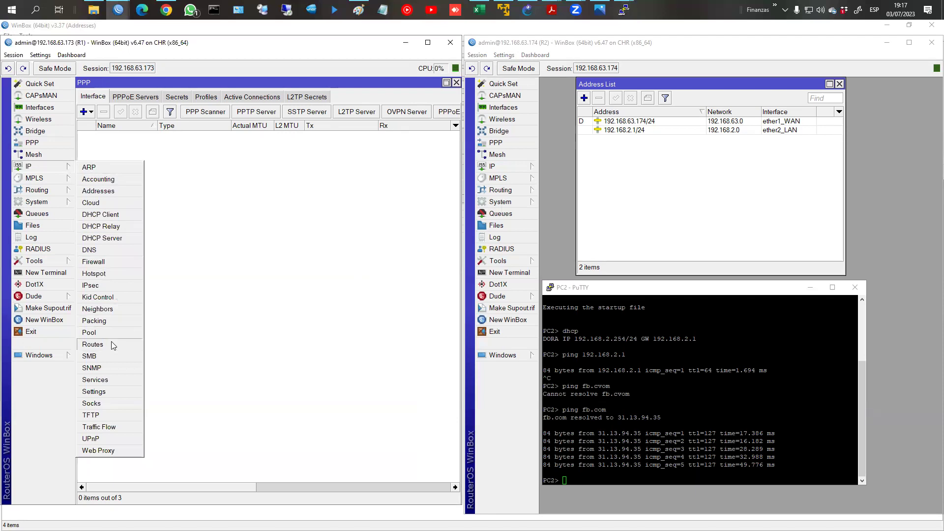
{"action": "left_click", "coordinate": [112, 346]}
{"action": "left_click_drag", "start_coordinate": [131, 93], "coordinate": [154, 167]}
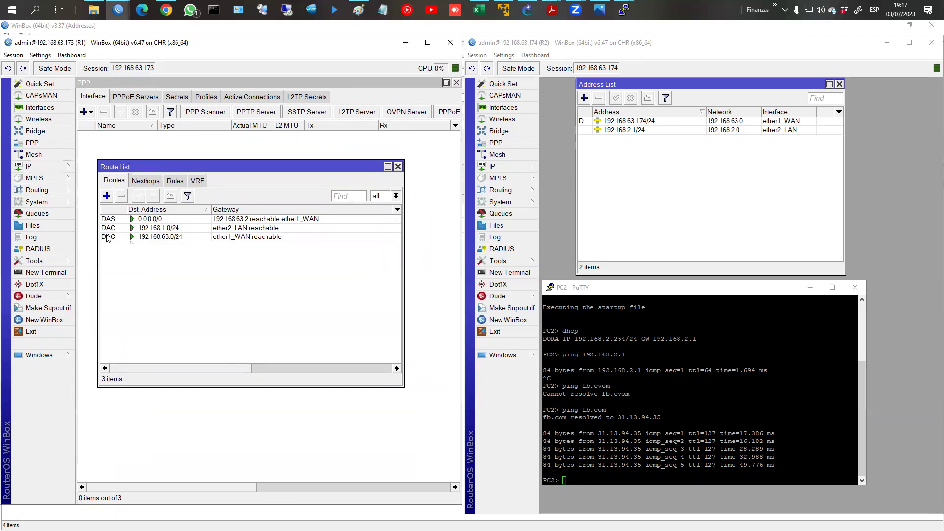
Step: Check R1's ether1_WAN interface and DHCP client lease, then highlight connected routes 192.168.1.0/24 and 192.168.63.0/24
{"action": "left_click", "coordinate": [39, 107]}
{"action": "left_click", "coordinate": [133, 247]}
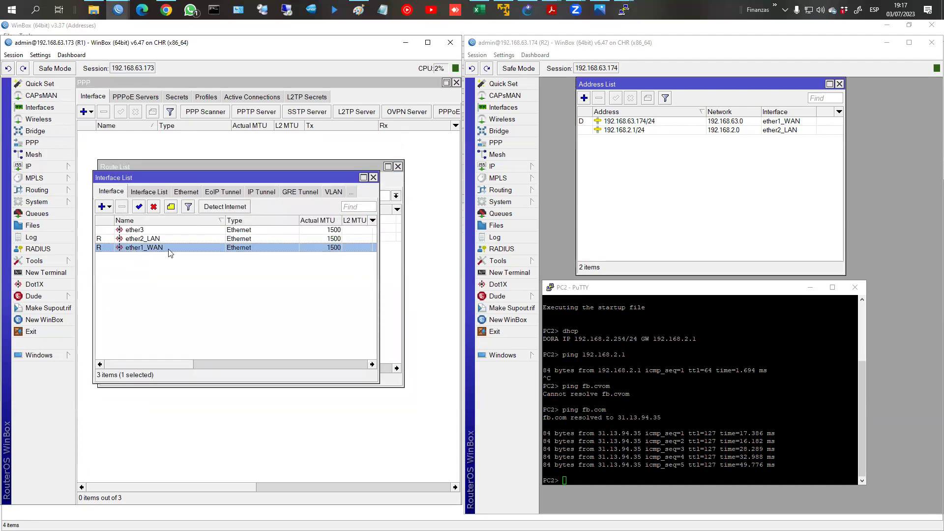
{"action": "left_click", "coordinate": [373, 178]}
{"action": "left_click", "coordinate": [31, 166]}
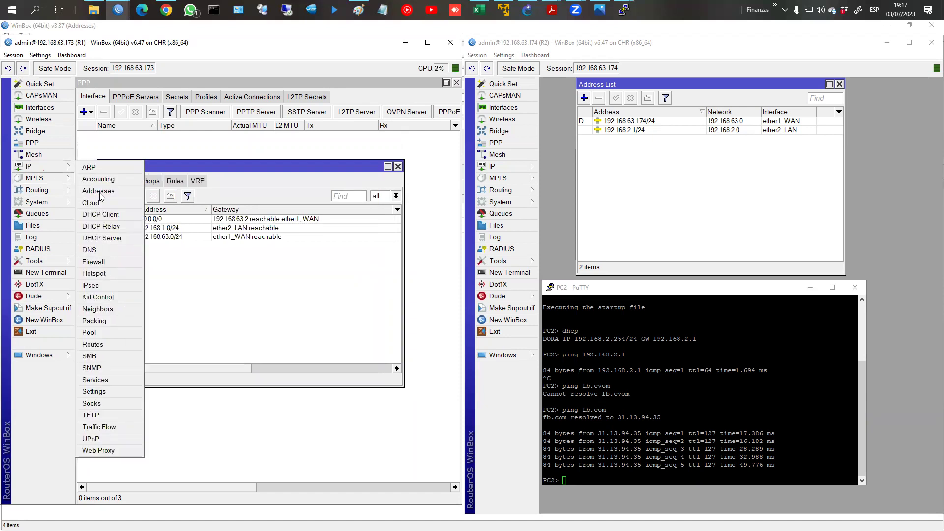
{"action": "left_click", "coordinate": [114, 215]}
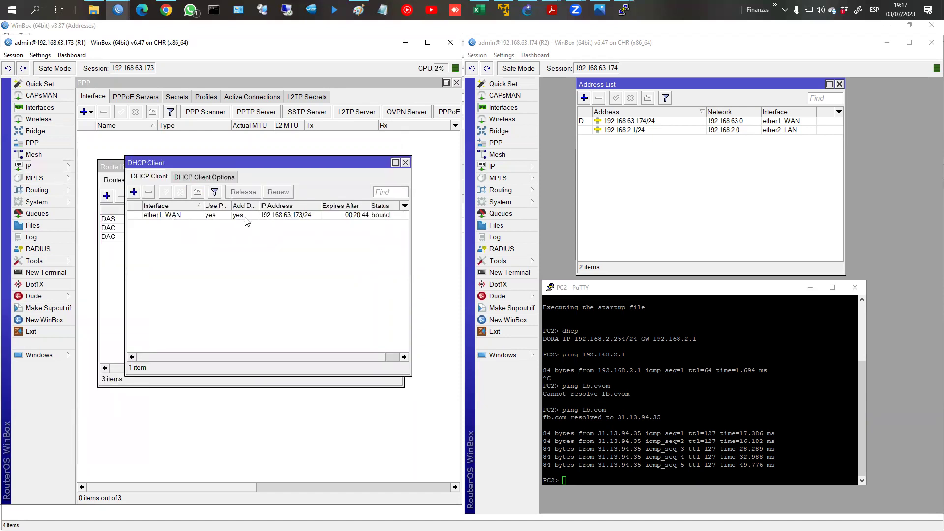
{"action": "left_click", "coordinate": [405, 163]}
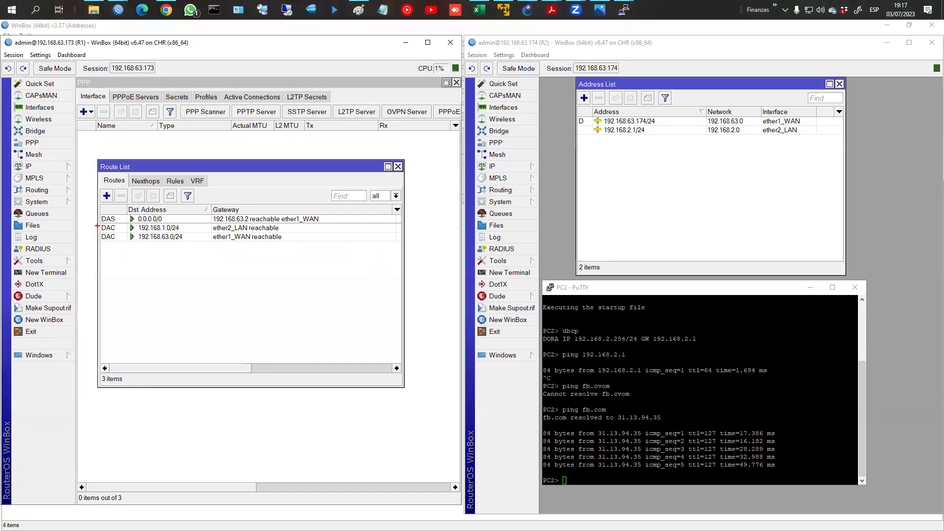
{"action": "left_click_drag", "start_coordinate": [98, 225], "coordinate": [200, 242]}
{"action": "key", "text": "Escape"}
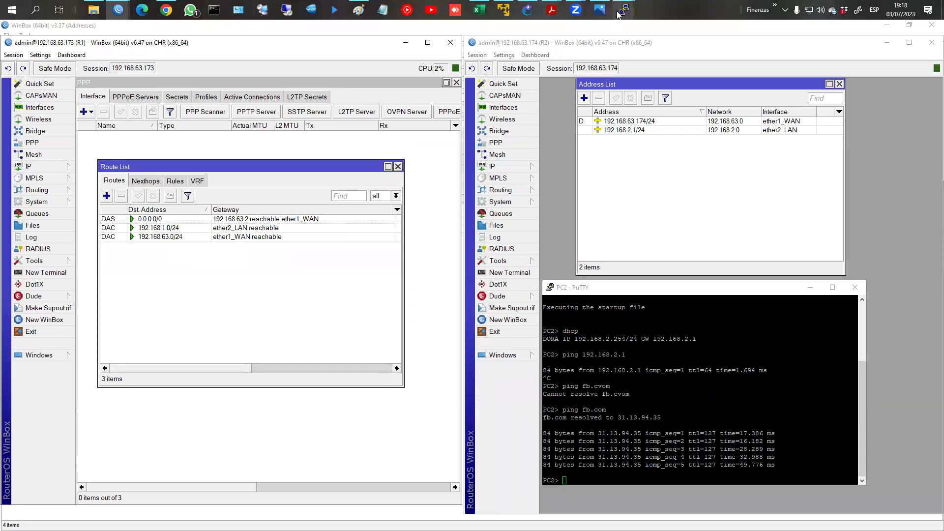
Step: Run ping 192.168.2.254 from PC1 and see it time out
{"action": "mouse_move", "coordinate": [619, 14]}
{"action": "left_click", "coordinate": [570, 54]}
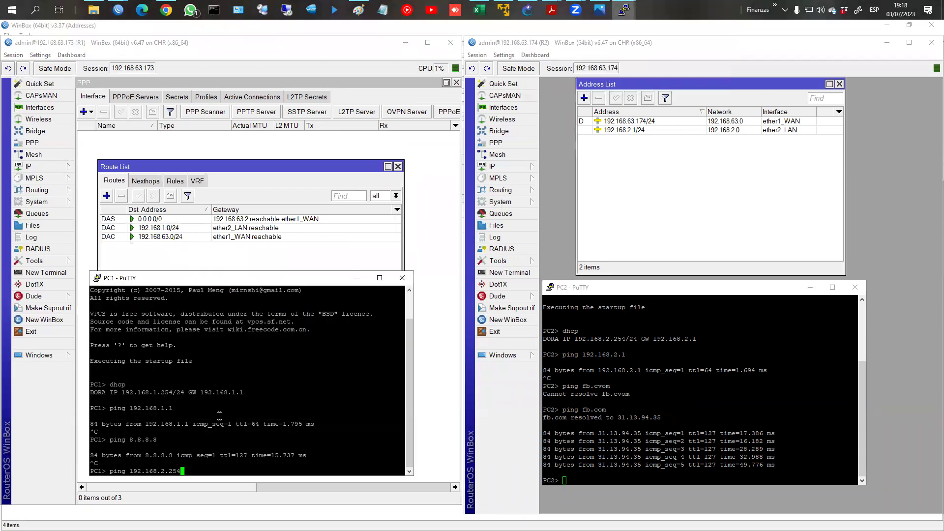
{"action": "key", "text": "Return"}
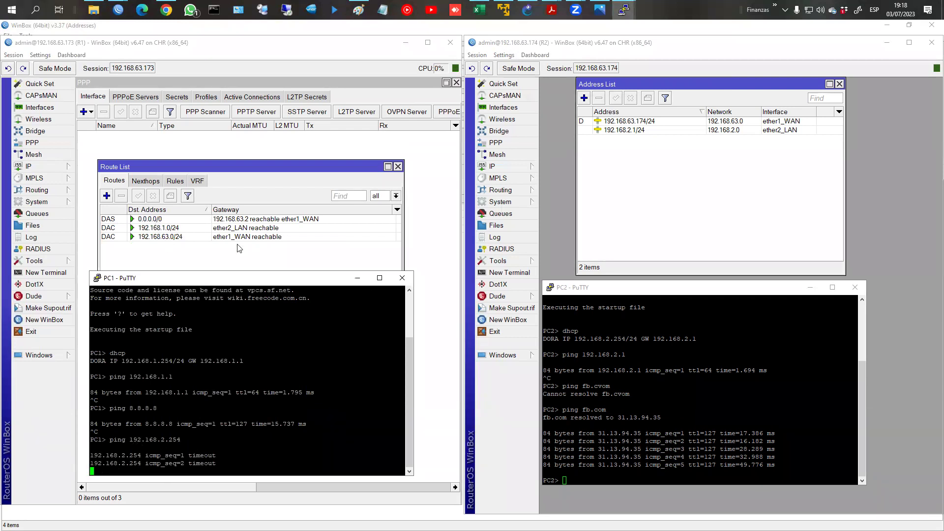
Step: Go through R1's routes 192.168.1.0/24, 192.168.63.0/24 and the 0.0.0.0/0 default
{"action": "left_click", "coordinate": [180, 238]}
{"action": "left_click", "coordinate": [155, 231]}
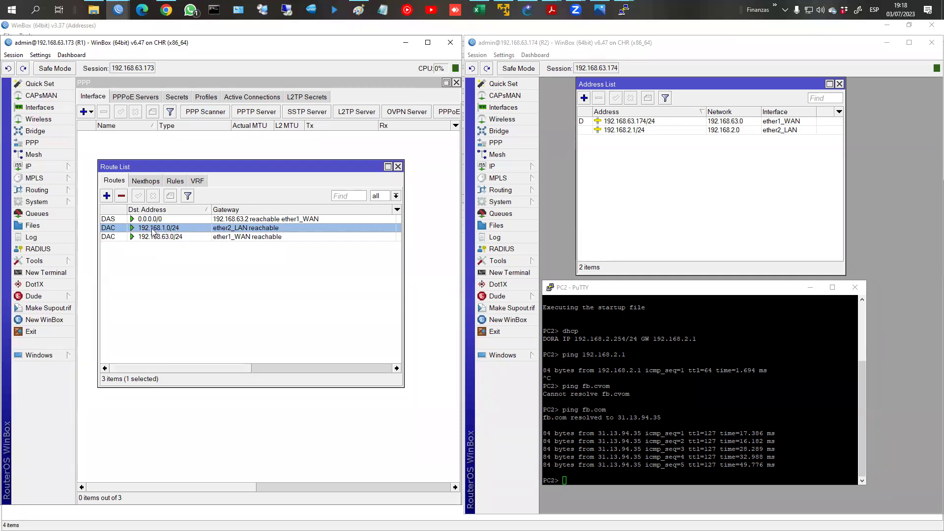
{"action": "left_click", "coordinate": [152, 238]}
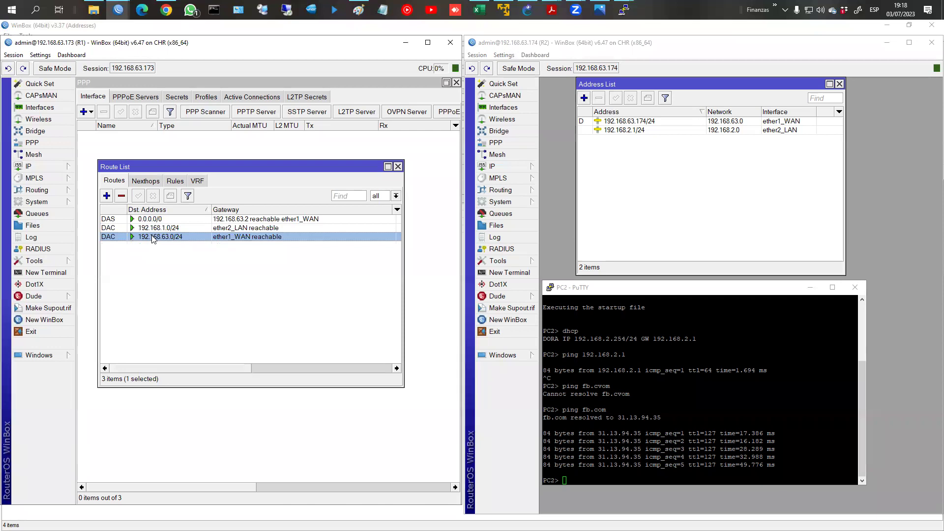
{"action": "left_click", "coordinate": [159, 220]}
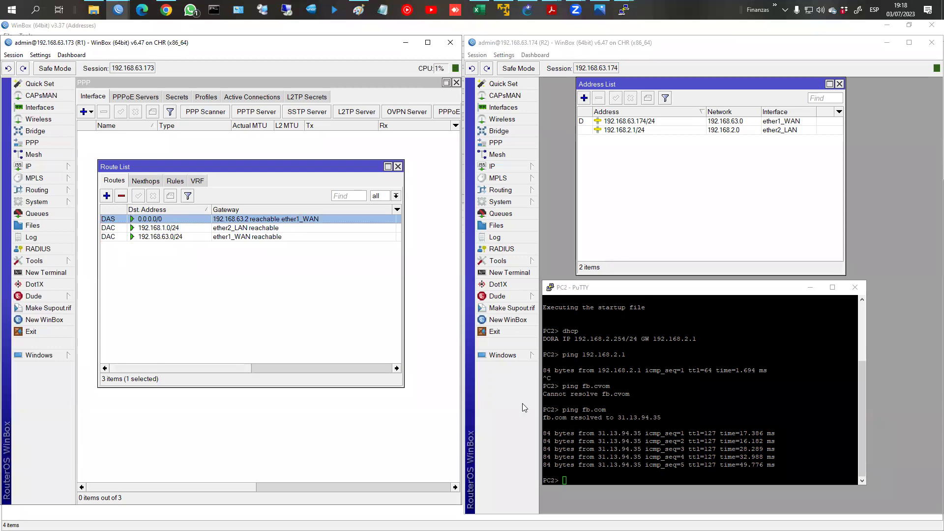
Step: Ping 192.168.1.254 from PC2 and watch all five attempts time out
{"action": "left_click", "coordinate": [628, 408]}
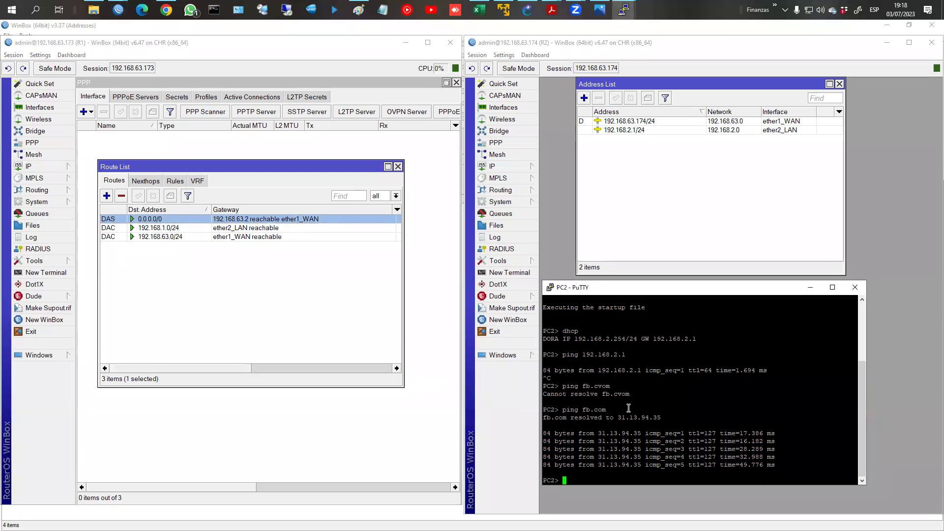
{"action": "type", "text": "ping 192.168.1.254"}
{"action": "key", "text": "Return"}
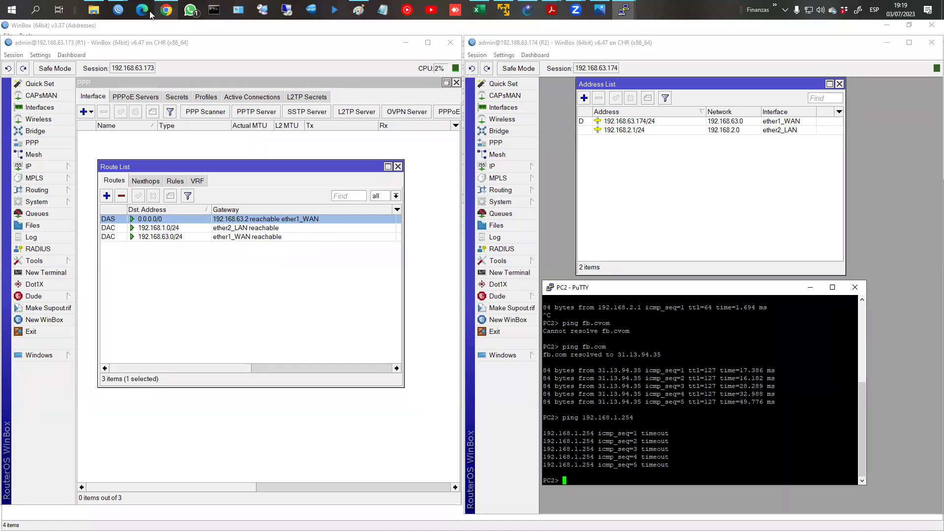
{"action": "left_click", "coordinate": [118, 10]}
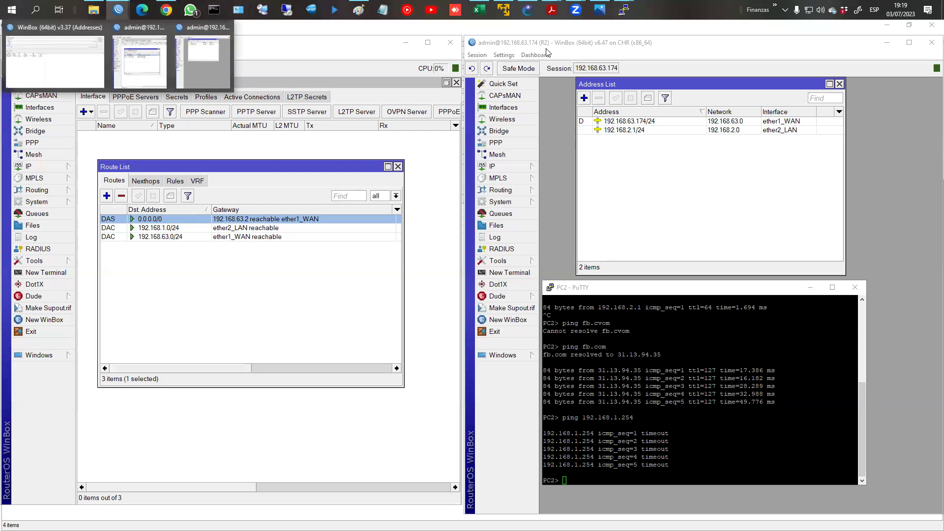
Step: Show the tunnels PDF's Protocolo PPTP slide, then the Tuneles.png diagram
{"action": "mouse_move", "coordinate": [552, 9]}
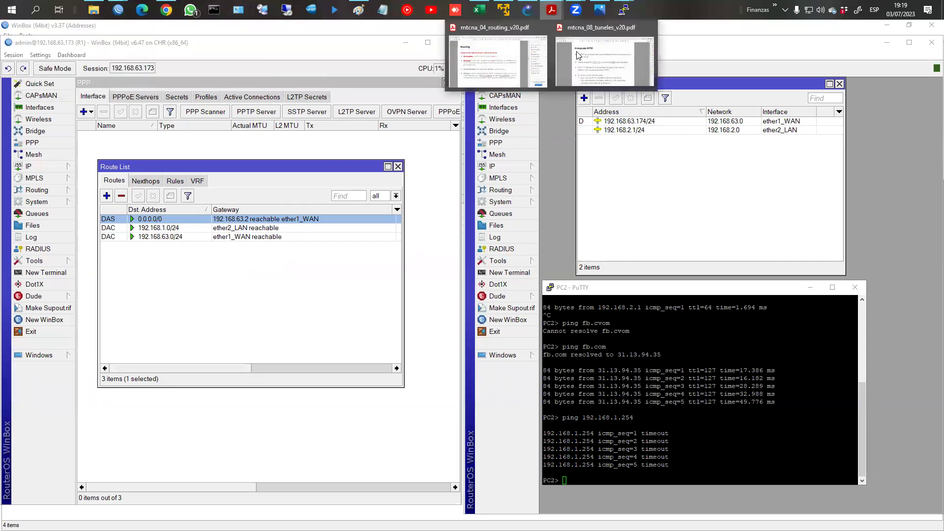
{"action": "left_click", "coordinate": [578, 54]}
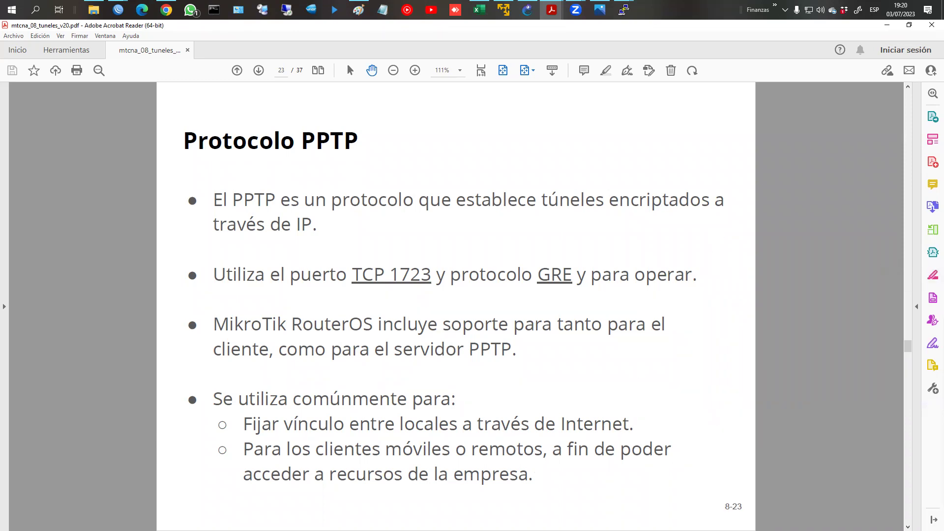
{"action": "key", "text": "alt+Tab"}
{"action": "key", "text": "alt+Tab"}
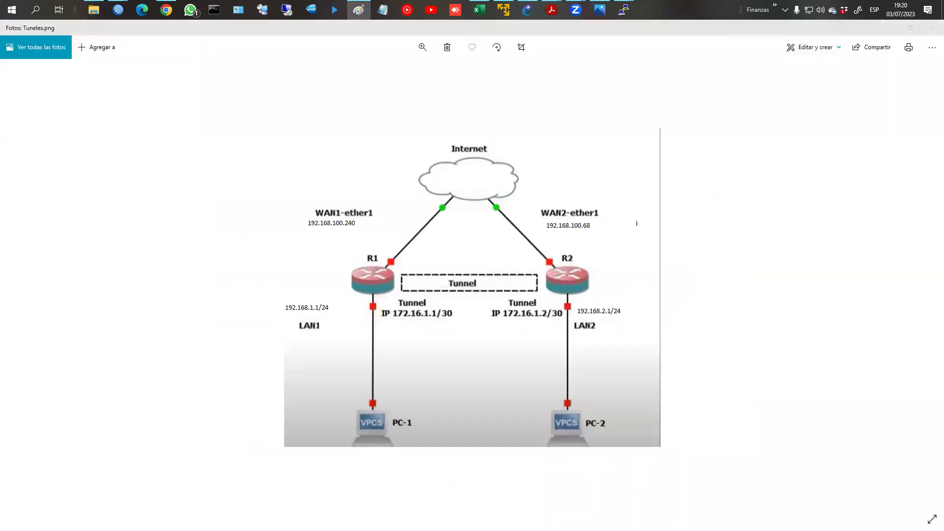
Step: Minimize the Tuneles.png diagram to reveal the Protocolo PPTP slide in Acrobat Reader
{"action": "left_click", "coordinate": [889, 28]}
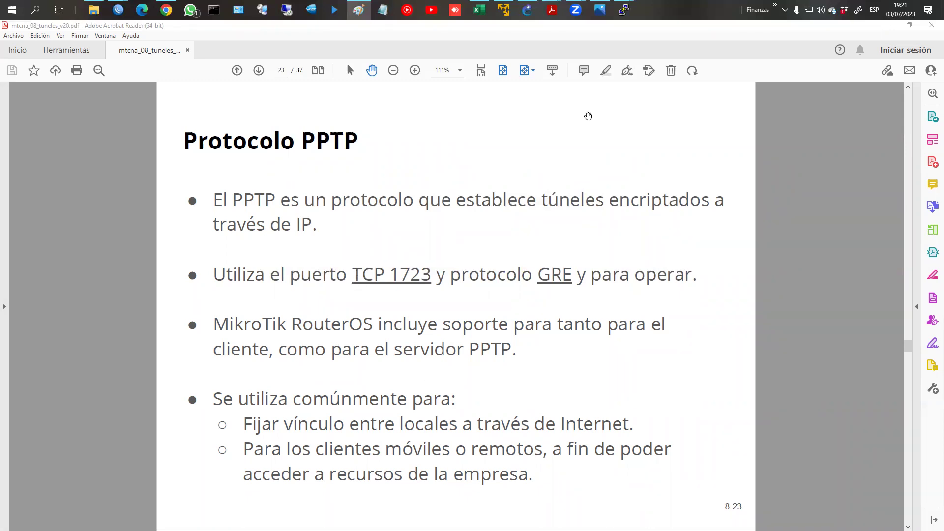
Step: Scroll the tunnels PDF through the PPTP server and client slides to page 26
{"action": "left_click", "coordinate": [453, 408]}
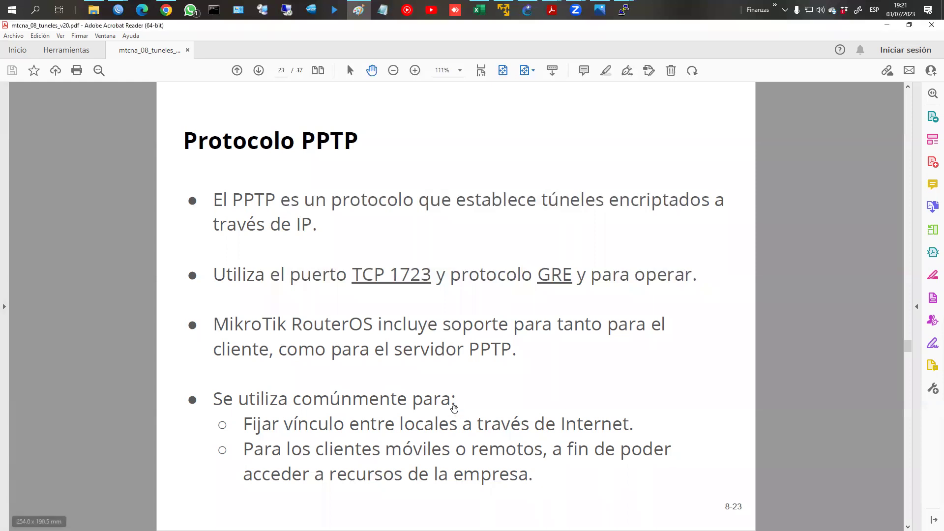
{"action": "scroll", "coordinate": [454, 409], "scroll_direction": "down", "scroll_amount": 1}
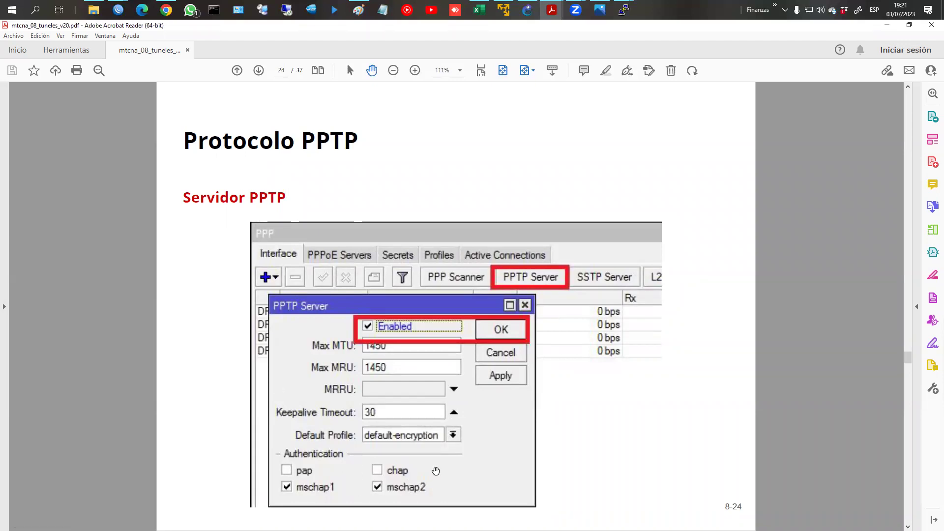
{"action": "scroll", "coordinate": [436, 471], "scroll_direction": "down", "scroll_amount": 2}
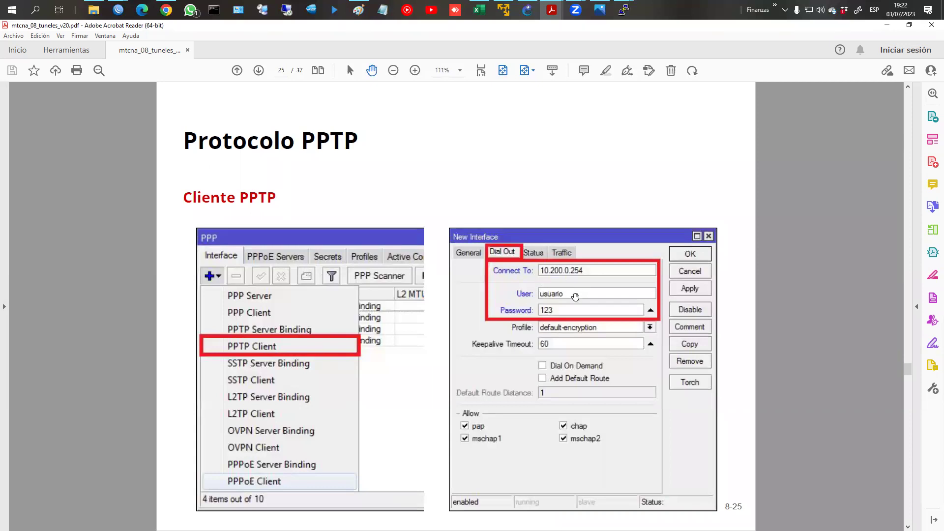
{"action": "scroll", "coordinate": [576, 309], "scroll_direction": "down", "scroll_amount": 1}
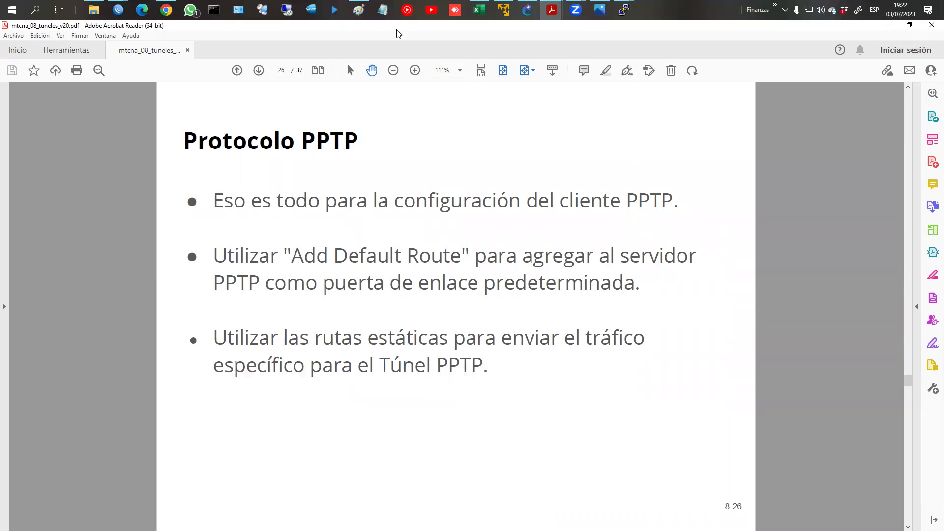
Step: Close R2's Address List and R1's Route List, then return to the Servidor PPTP slide
{"action": "mouse_move", "coordinate": [624, 10]}
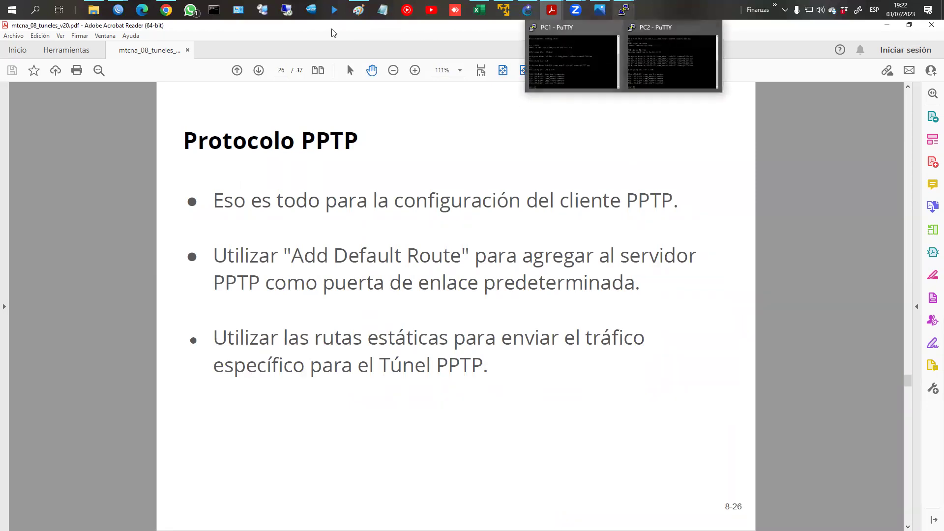
{"action": "mouse_move", "coordinate": [118, 10]}
{"action": "left_click", "coordinate": [141, 57]}
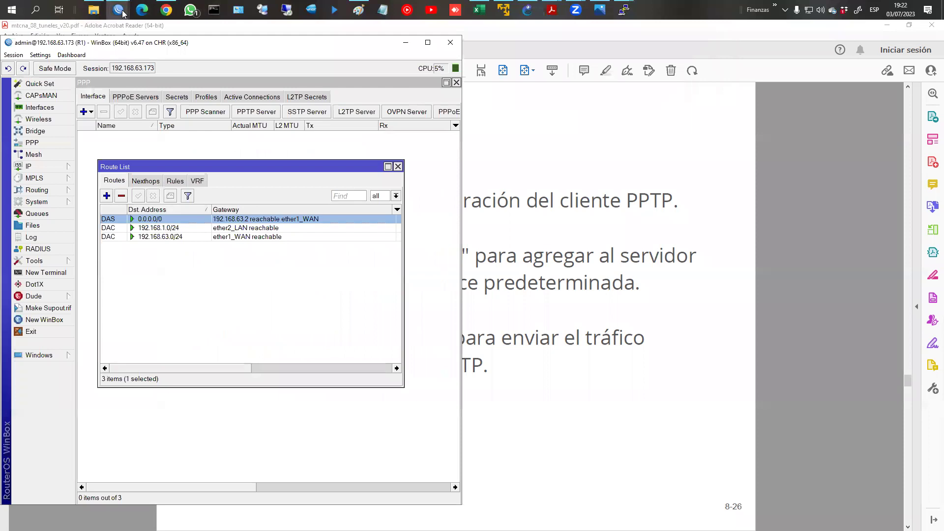
{"action": "left_click", "coordinate": [216, 57]}
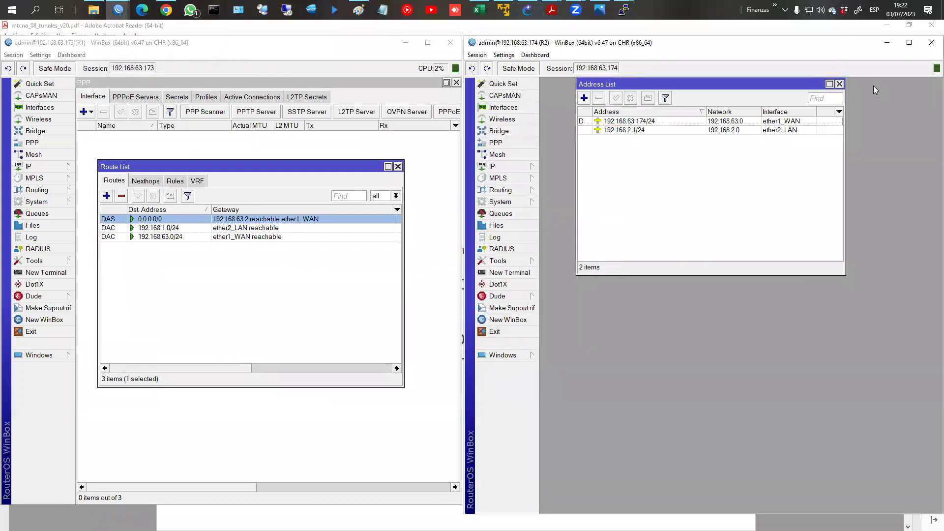
{"action": "left_click", "coordinate": [840, 84]}
{"action": "left_click", "coordinate": [398, 166]}
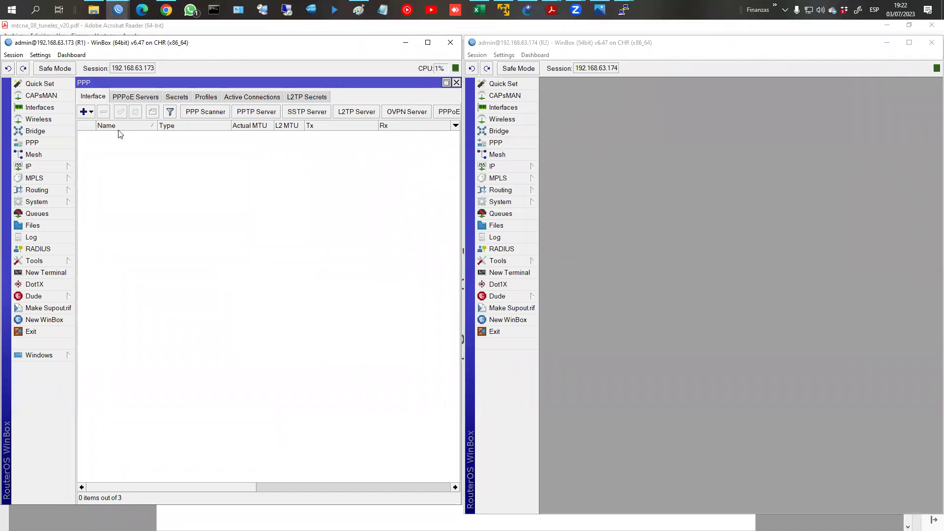
{"action": "mouse_move", "coordinate": [552, 10]}
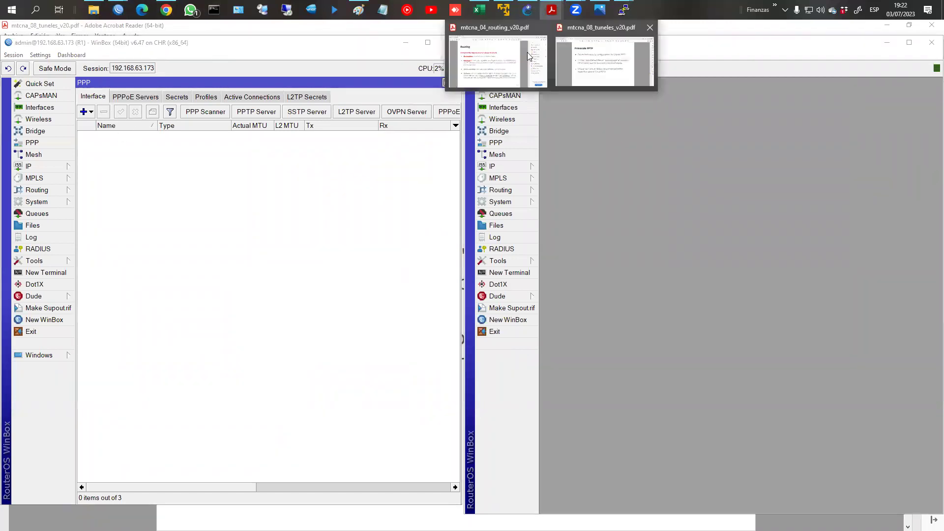
{"action": "left_click", "coordinate": [593, 63]}
Step: Page back in the PDF to slide 8-8, the server-side PPP menu structure
{"action": "scroll", "coordinate": [593, 64], "scroll_direction": "up", "scroll_amount": 8}
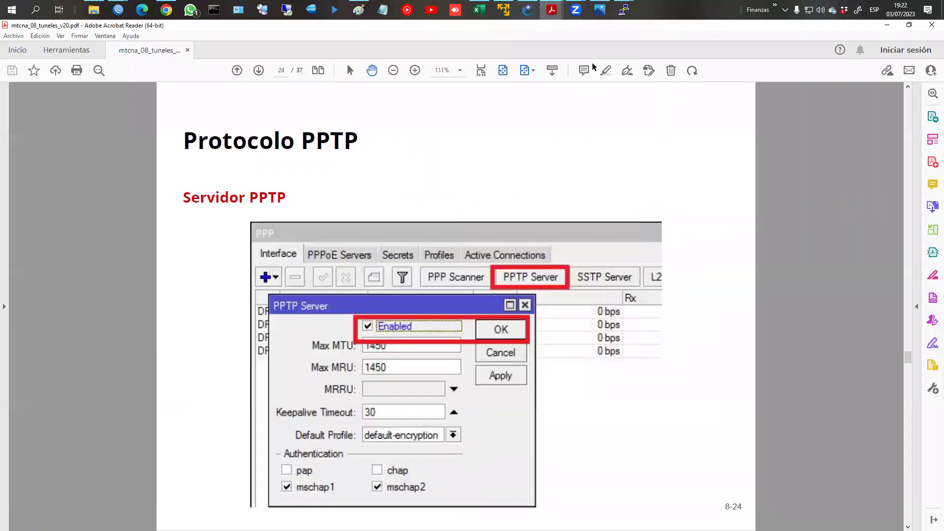
{"action": "scroll", "coordinate": [594, 66], "scroll_direction": "up", "scroll_amount": 8}
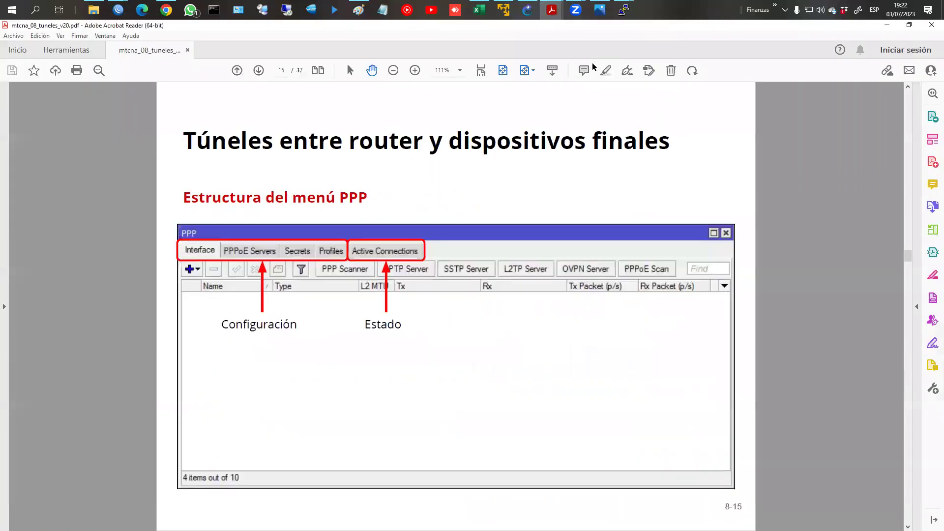
{"action": "key", "text": "Page_Up"}
{"action": "key", "text": "Page_Up"}
{"action": "key", "text": "Page_Up"}
{"action": "key", "text": "Page_Up"}
{"action": "key", "text": "Page_Up"}
{"action": "key", "text": "Page_Up"}
{"action": "key", "text": "Page_Up"}
{"action": "key", "text": "Page_Up"}
{"action": "key", "text": "Page_Up"}
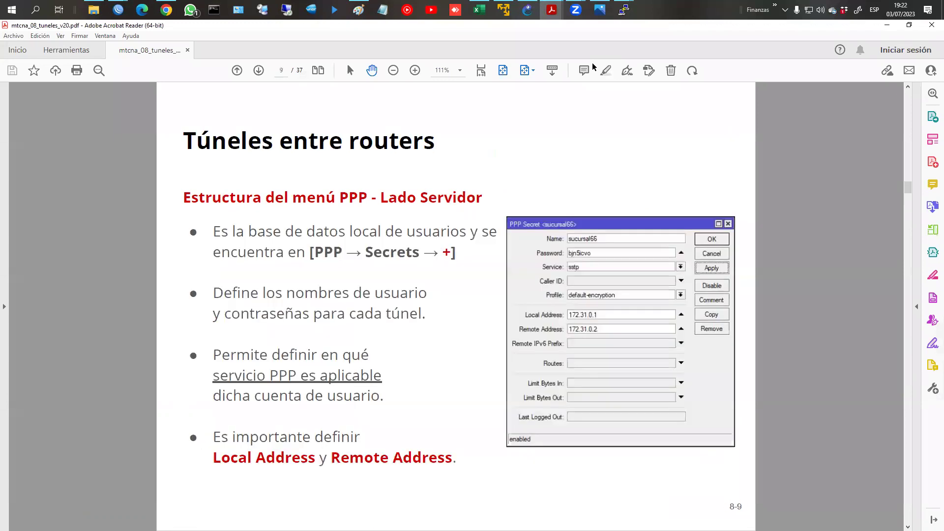
{"action": "key", "text": "Page_Down"}
{"action": "key", "text": "Page_Down"}
{"action": "key", "text": "Page_Down"}
{"action": "key", "text": "Page_Down"}
{"action": "key", "text": "Page_Up"}
{"action": "key", "text": "Page_Up"}
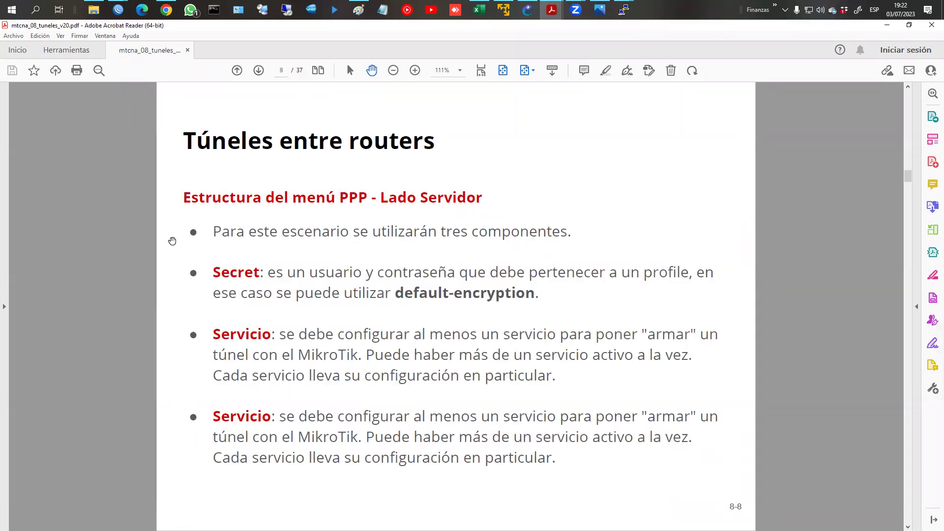
Step: Circle Secret and Servicio on the slide, then clear the annotations
{"action": "mouse_move", "coordinate": [243, 262]}
{"action": "left_mouse_down"}
{"action": "mouse_move", "coordinate": [207, 265]}
{"action": "mouse_move", "coordinate": [283, 268]}
{"action": "left_mouse_up"}
{"action": "mouse_move", "coordinate": [251, 326]}
{"action": "left_mouse_down"}
{"action": "mouse_move", "coordinate": [176, 338]}
{"action": "mouse_move", "coordinate": [268, 334]}
{"action": "left_mouse_up"}
{"action": "key", "text": "Escape"}
Step: Open R1's PPP Secrets list and start a new secret
{"action": "mouse_move", "coordinate": [576, 10]}
{"action": "mouse_move", "coordinate": [118, 10]}
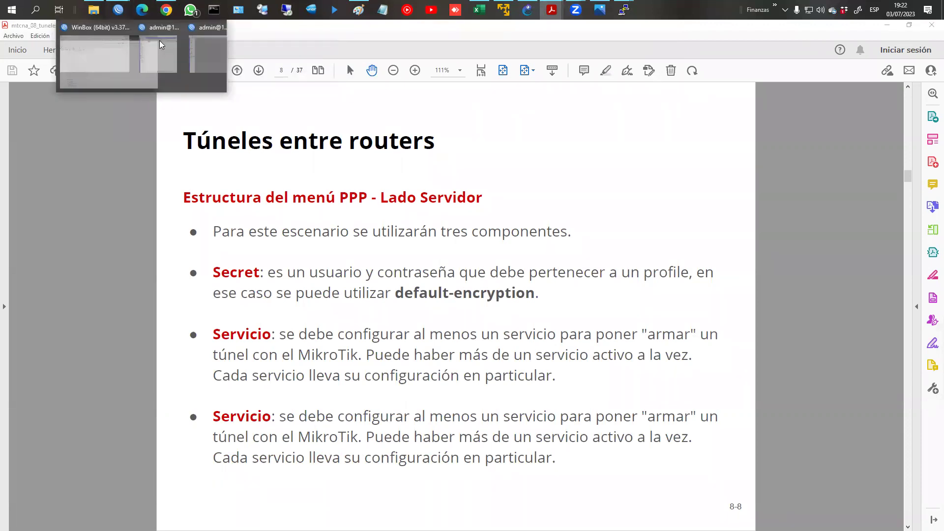
{"action": "left_click", "coordinate": [156, 47]}
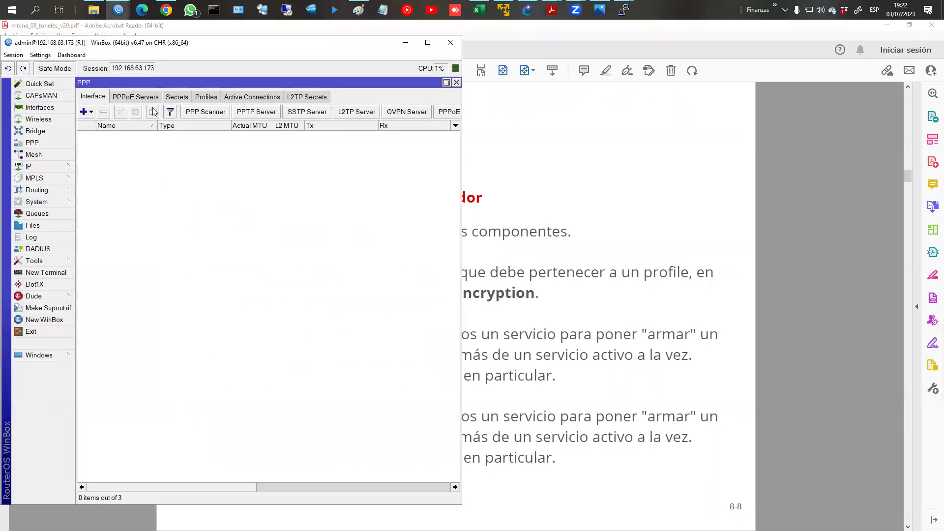
{"action": "left_click", "coordinate": [176, 99]}
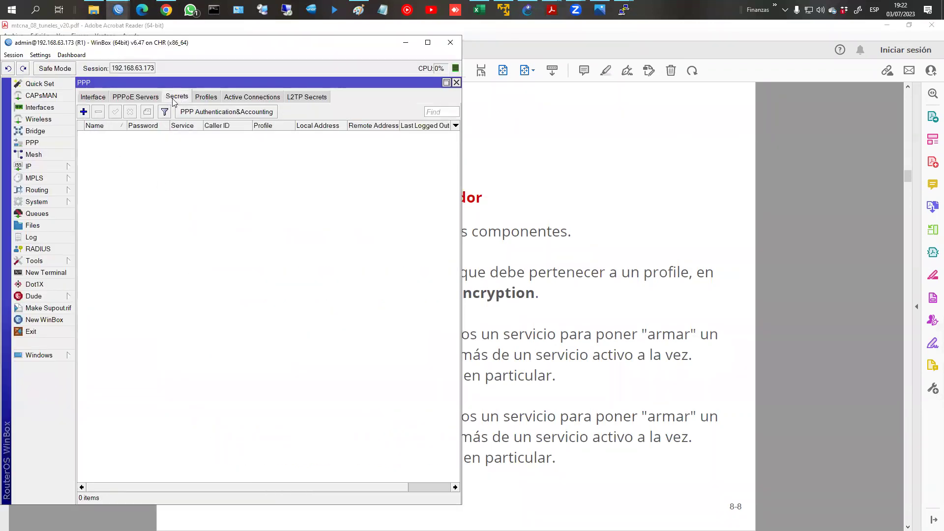
{"action": "left_click", "coordinate": [87, 114]}
Step: Name the secret usuario1, enter its password, and restrict its service to pptp
{"action": "left_click", "coordinate": [49, 56]}
{"action": "left_click", "coordinate": [49, 55]}
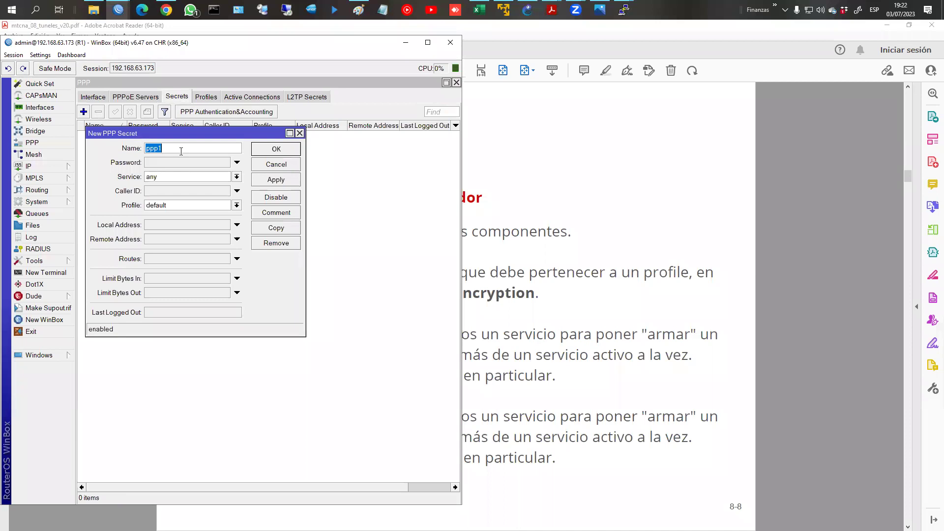
{"action": "type", "text": "usuario1"}
{"action": "left_click", "coordinate": [178, 164]}
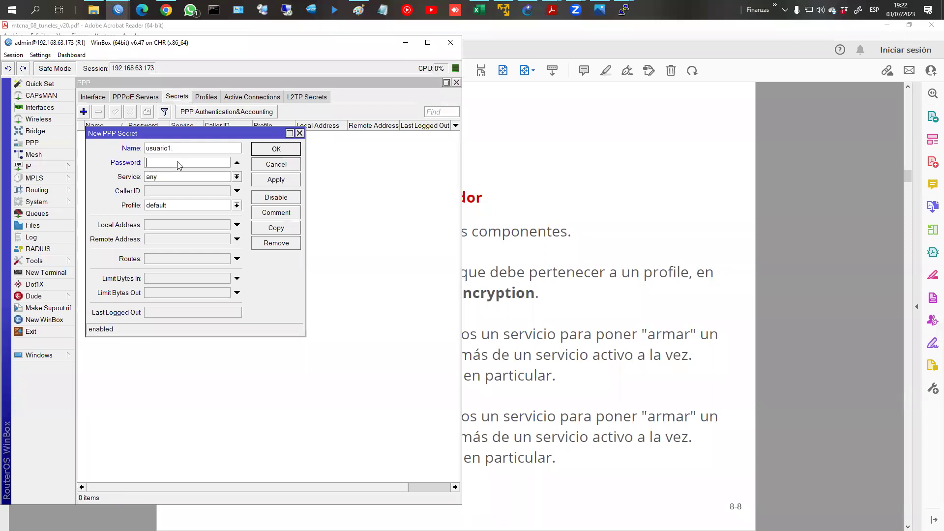
{"action": "type", "text": "123456"}
{"action": "left_click", "coordinate": [240, 177]}
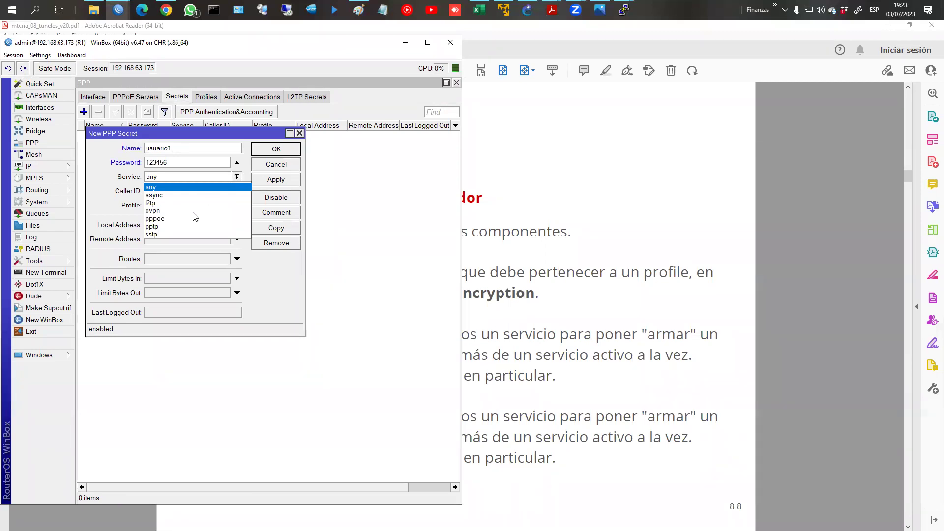
{"action": "left_click", "coordinate": [173, 226]}
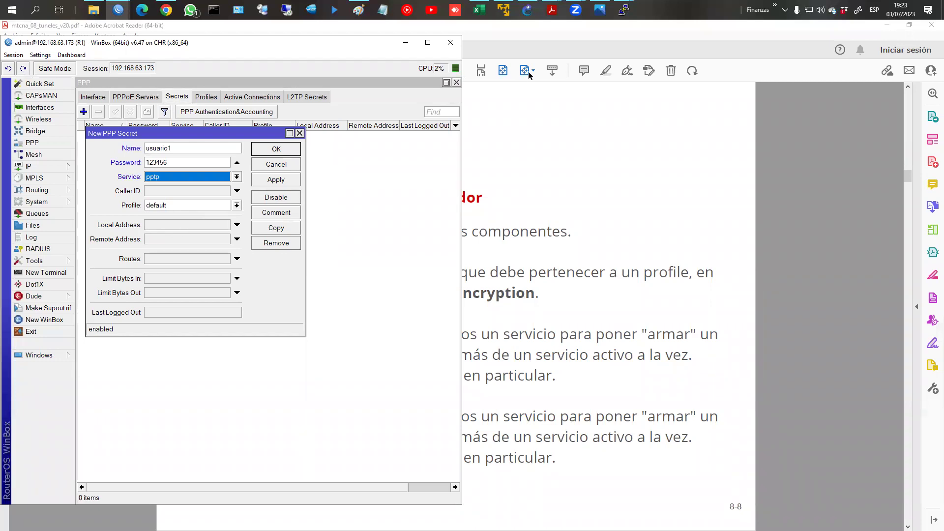
{"action": "mouse_move", "coordinate": [613, 14]}
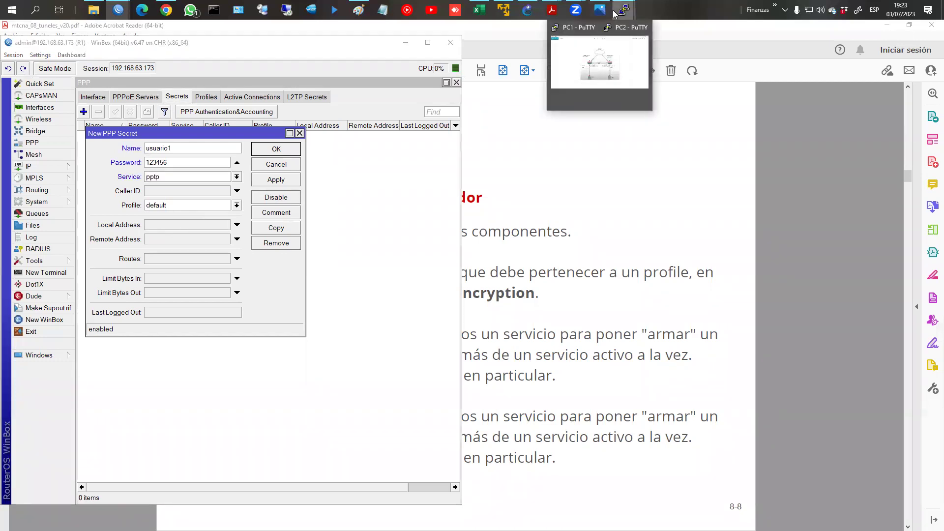
Step: Restore the Tuneles.png diagram and enlarge it beside the WinBox window
{"action": "left_click", "coordinate": [598, 54]}
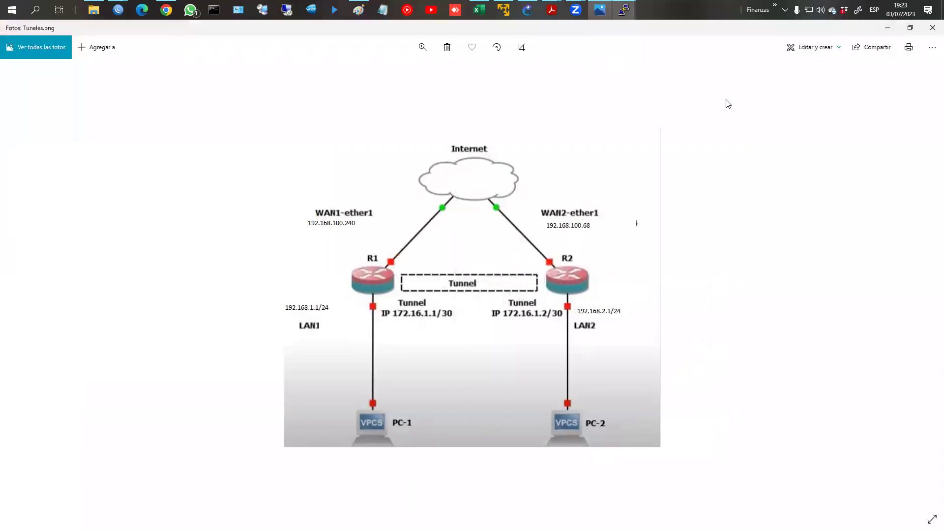
{"action": "left_click", "coordinate": [906, 27]}
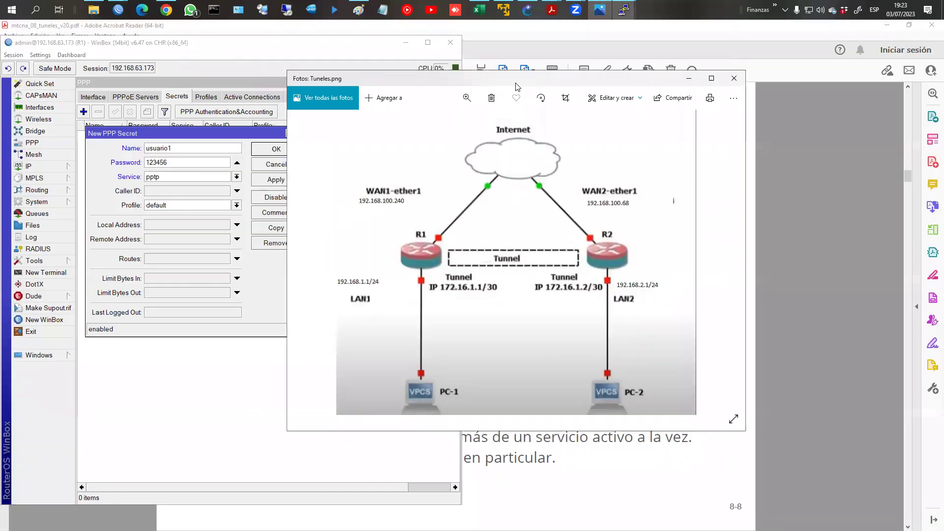
{"action": "left_click_drag", "start_coordinate": [516, 86], "coordinate": [692, 61]}
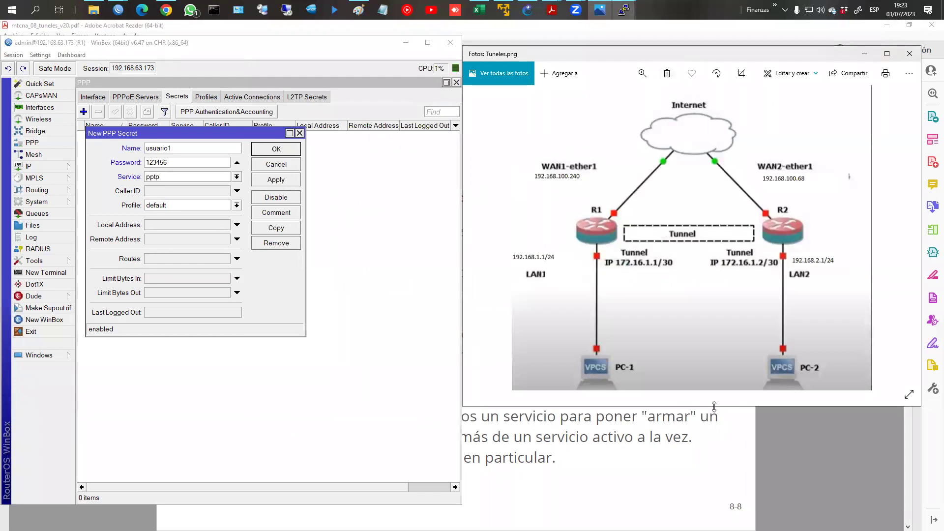
{"action": "left_click_drag", "start_coordinate": [714, 407], "coordinate": [709, 498]}
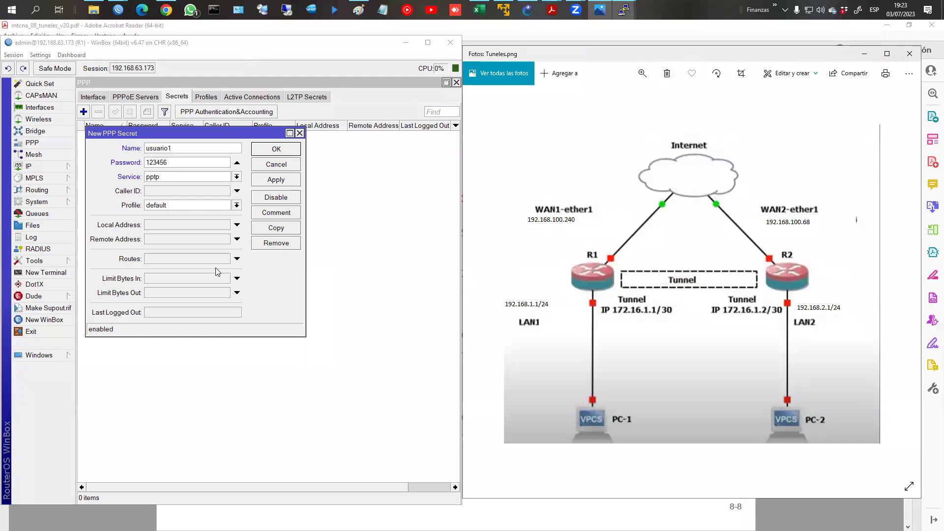
{"action": "left_click", "coordinate": [170, 227]}
Step: Enter local address 172.16.1.1 and remote address 172.16.1.2 for the new secret
{"action": "type", "text": "172.16.1.1"}
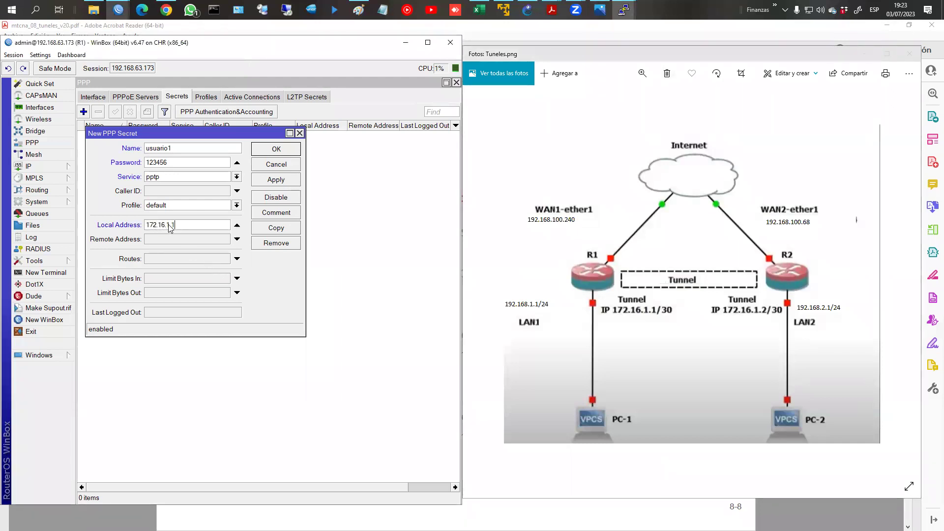
{"action": "key", "text": "Tab"}
{"action": "type", "text": "172"}
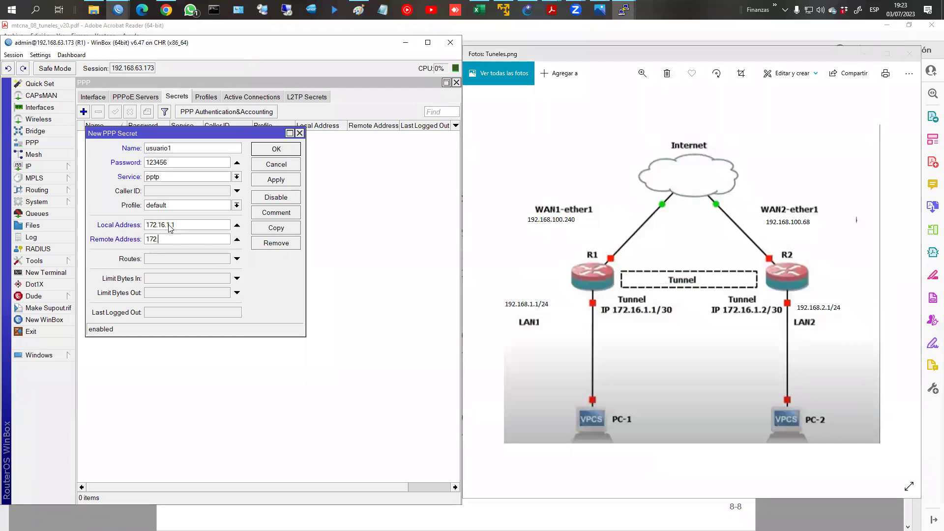
{"action": "type", "text": ".16.1.2"}
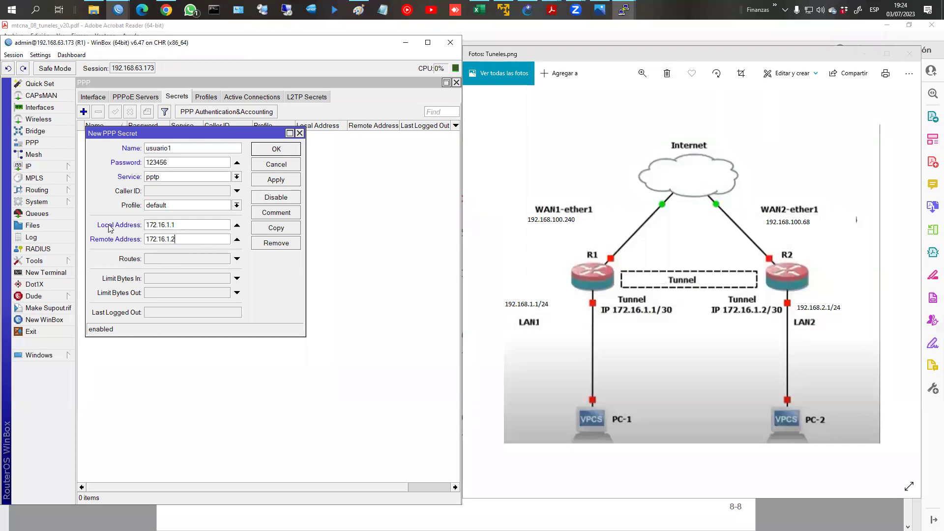
Step: Highlight the local address, Limit Bytes and Routes fields, then save the pptp secret
{"action": "left_click_drag", "start_coordinate": [146, 225], "coordinate": [210, 241]}
{"action": "mouse_move", "coordinate": [97, 273]}
{"action": "left_mouse_down"}
{"action": "mouse_move", "coordinate": [144, 284]}
{"action": "mouse_move", "coordinate": [148, 299]}
{"action": "left_mouse_up"}
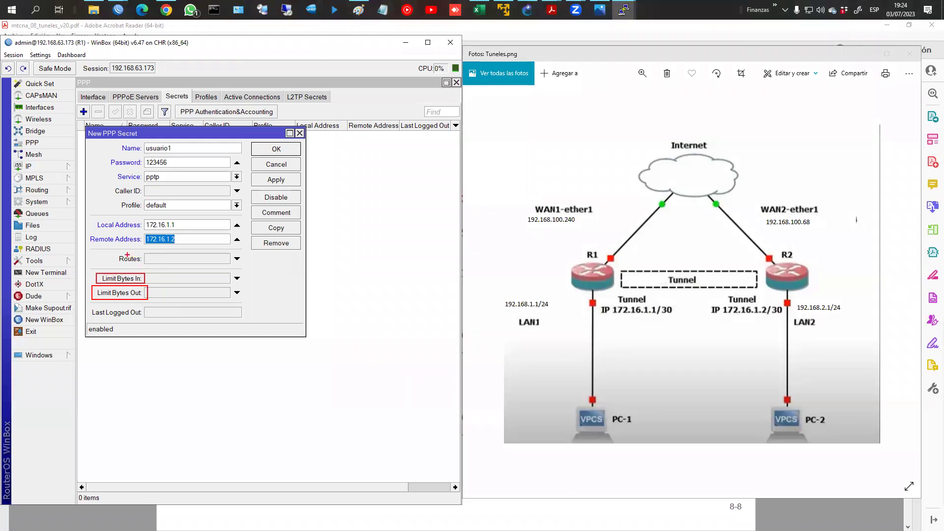
{"action": "left_click_drag", "start_coordinate": [111, 251], "coordinate": [145, 269]}
{"action": "key", "text": "Escape"}
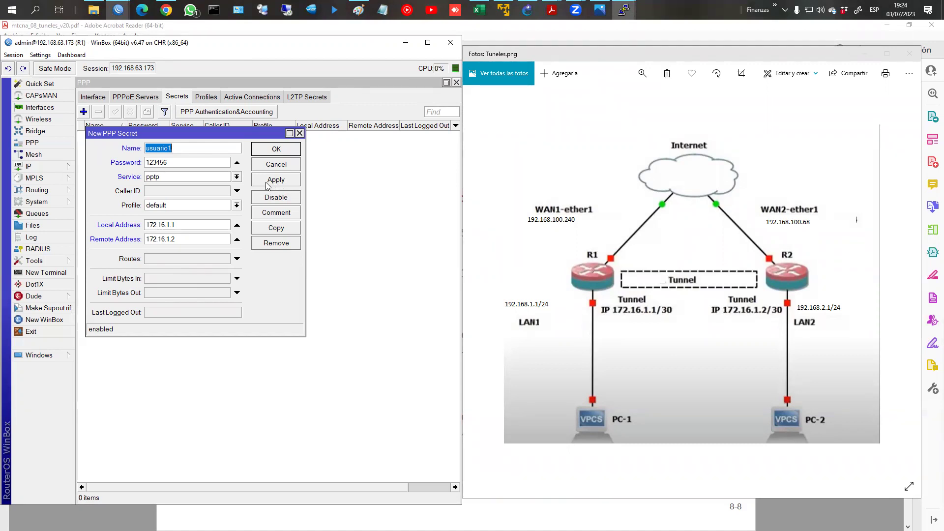
{"action": "left_click", "coordinate": [276, 152]}
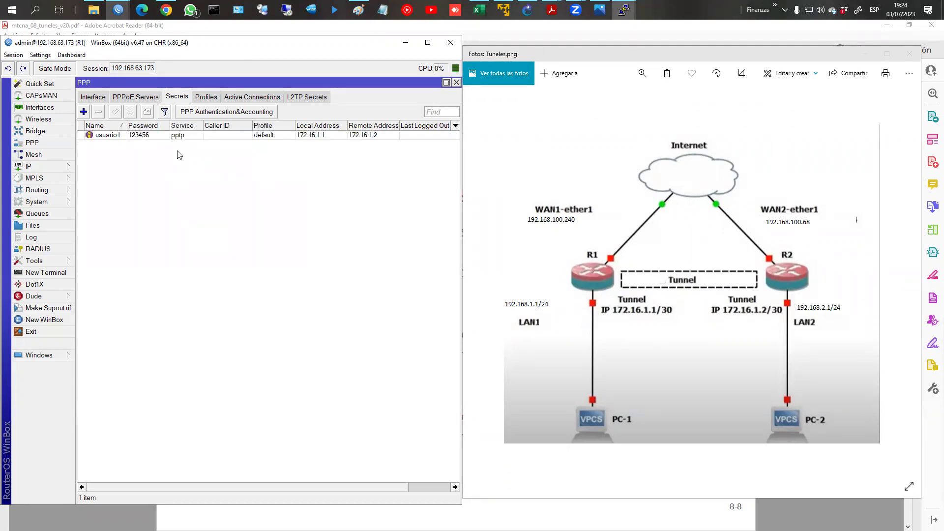
Step: Enable R1's PPTP server with mschap1 unticked and apply the settings
{"action": "left_click", "coordinate": [100, 98]}
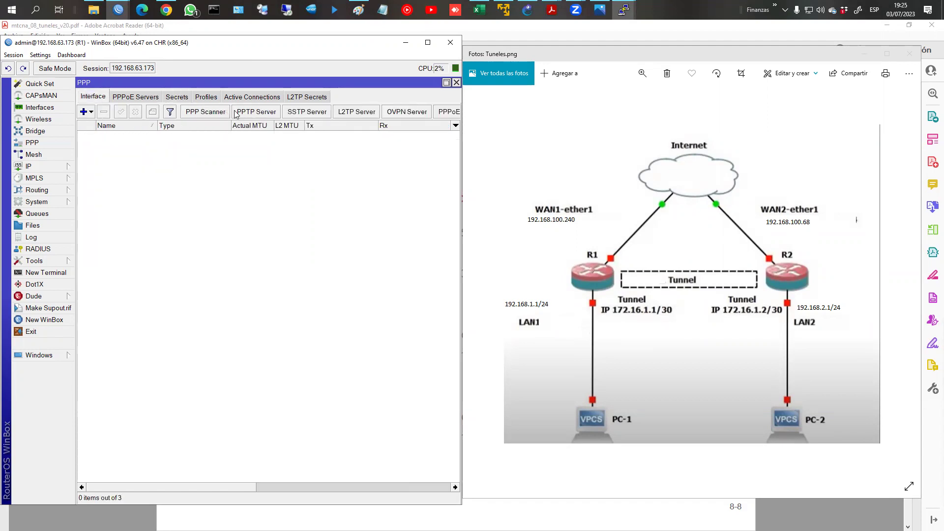
{"action": "left_click", "coordinate": [254, 113]}
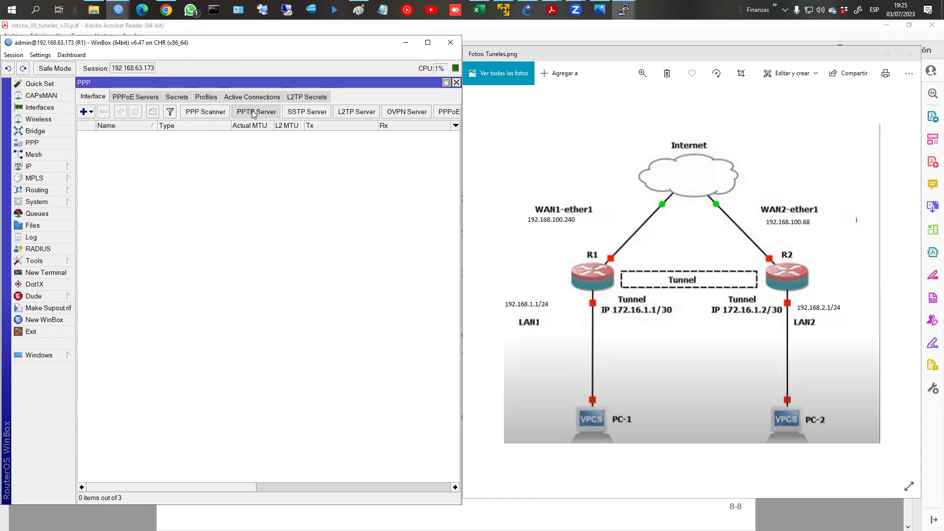
{"action": "left_click", "coordinate": [208, 151]}
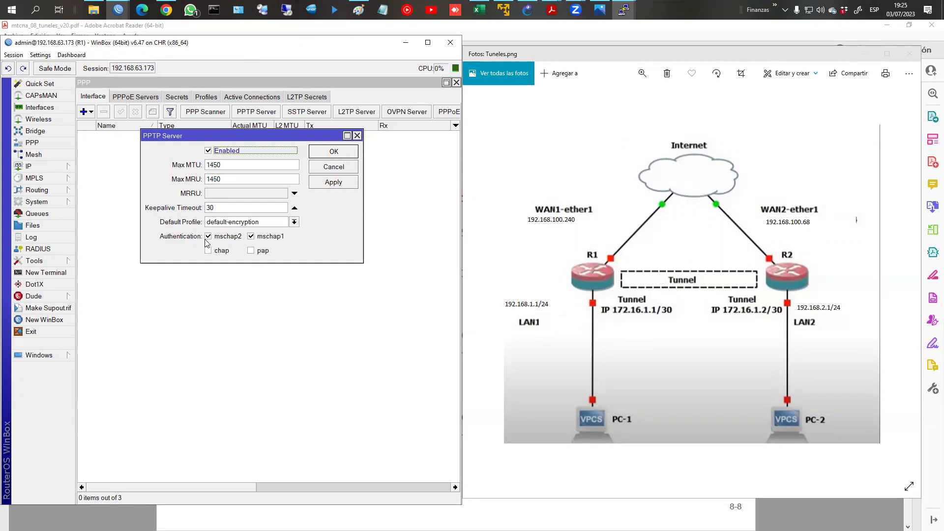
{"action": "left_click", "coordinate": [252, 237]}
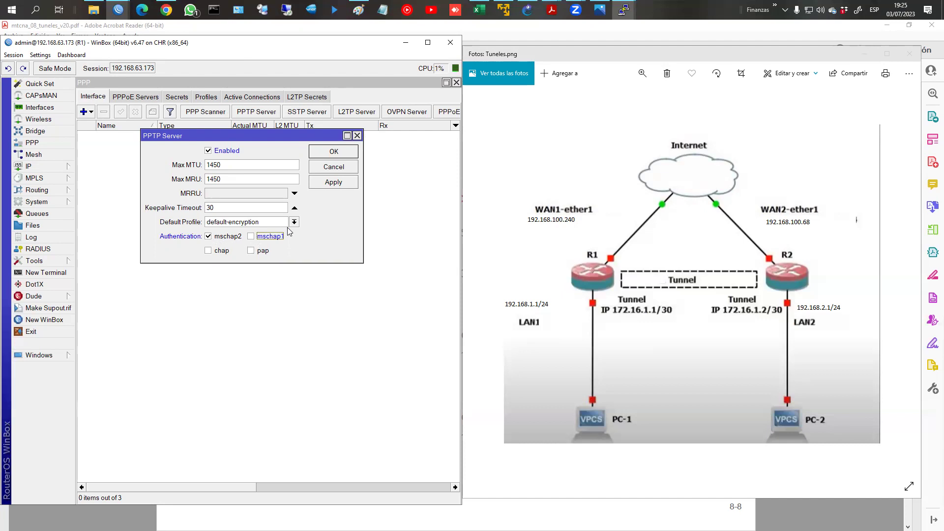
{"action": "left_click", "coordinate": [347, 183]}
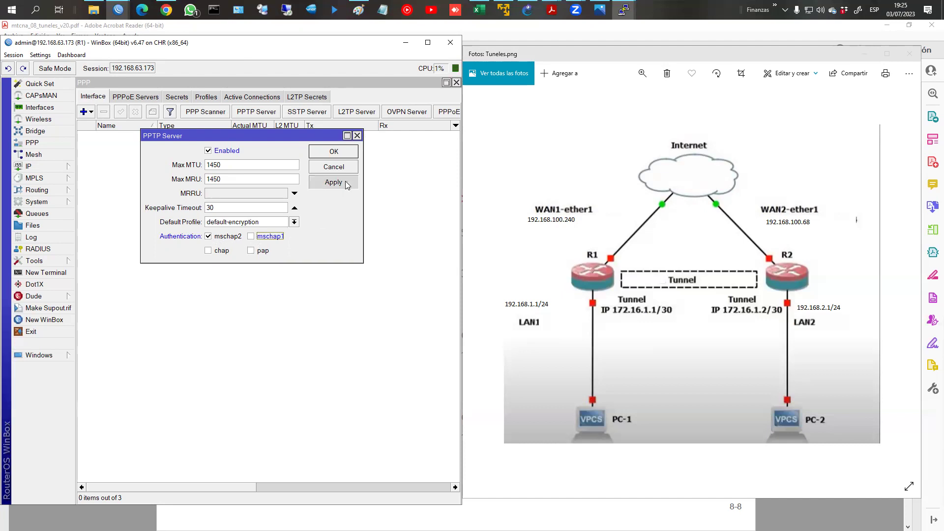
{"action": "left_click", "coordinate": [341, 156]}
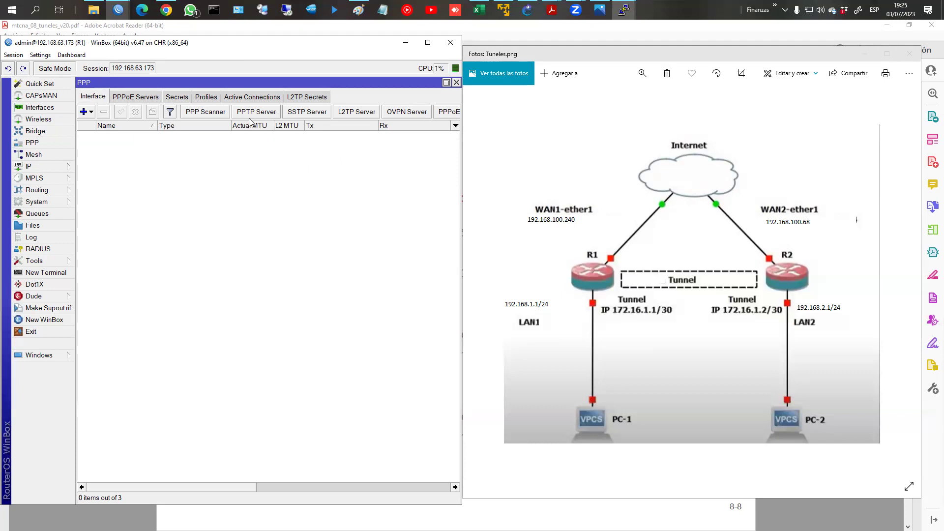
Step: Reopen the PPTP server settings to verify them, then view Active Connections
{"action": "left_click", "coordinate": [279, 116]}
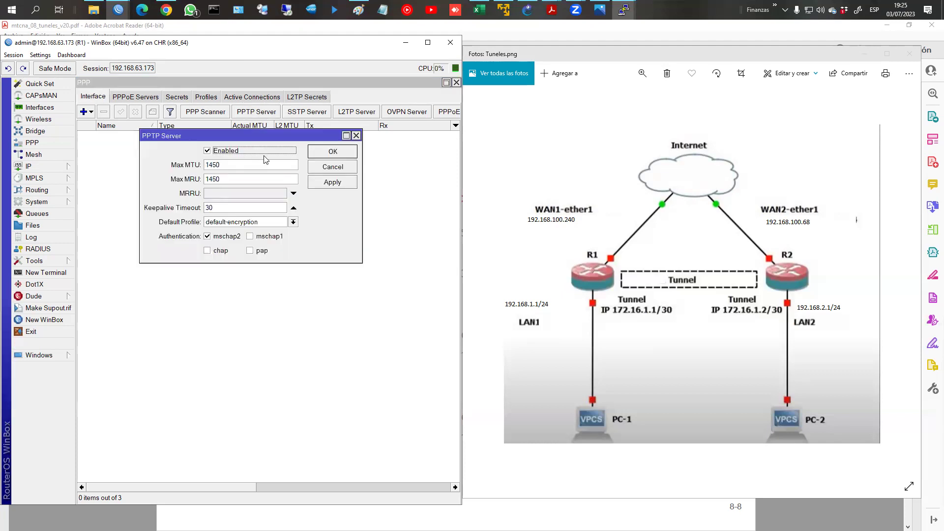
{"action": "left_click", "coordinate": [319, 155]}
{"action": "left_click", "coordinate": [252, 97]}
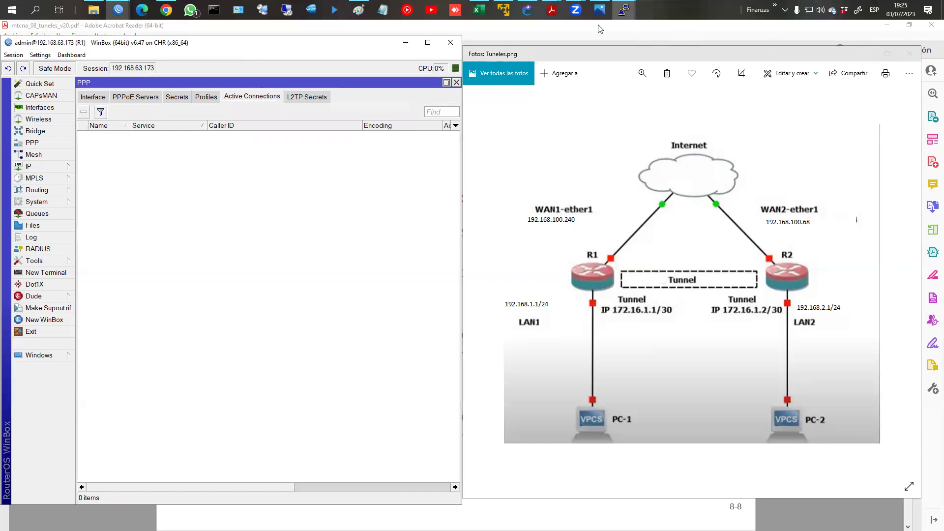
Step: Add a new PPTP Client interface in R2's PPP window and open its Dial Out settings
{"action": "mouse_move", "coordinate": [124, 7]}
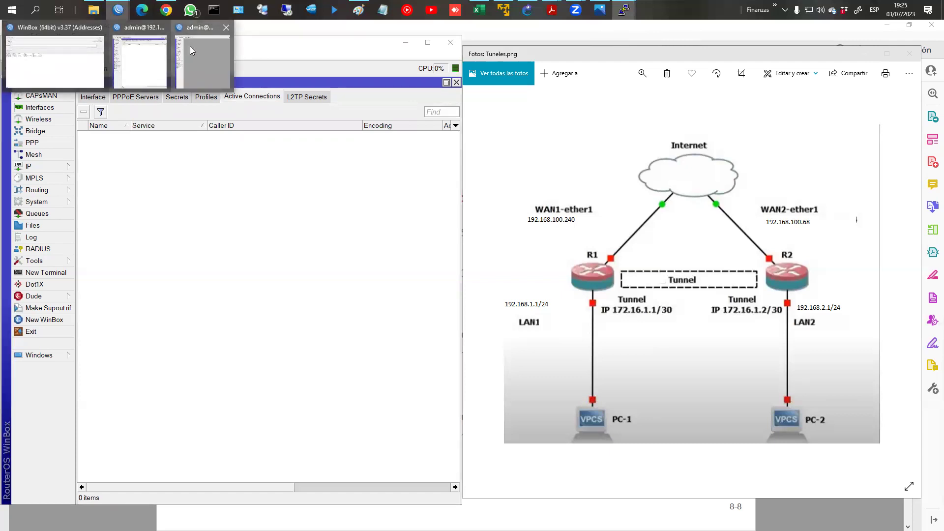
{"action": "left_click", "coordinate": [189, 46]}
{"action": "left_click", "coordinate": [500, 141]}
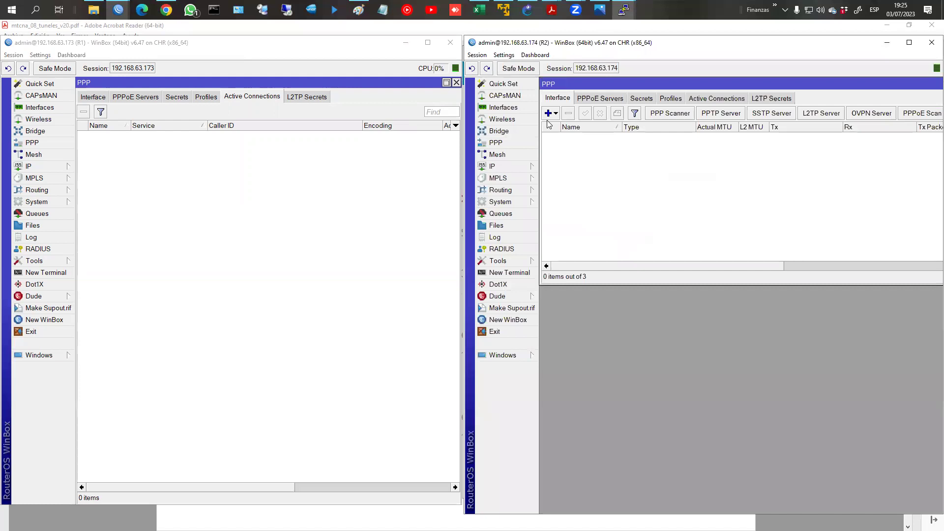
{"action": "left_click", "coordinate": [551, 113]}
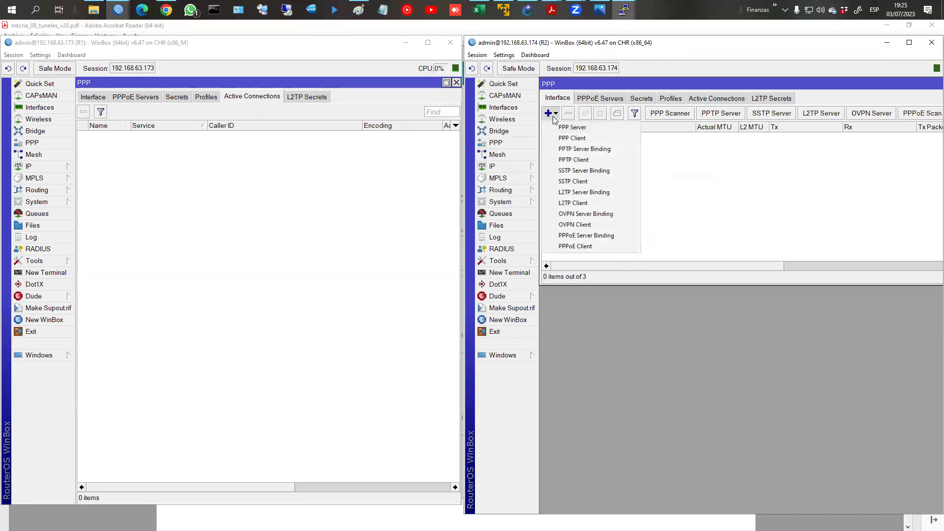
{"action": "left_click", "coordinate": [577, 160]}
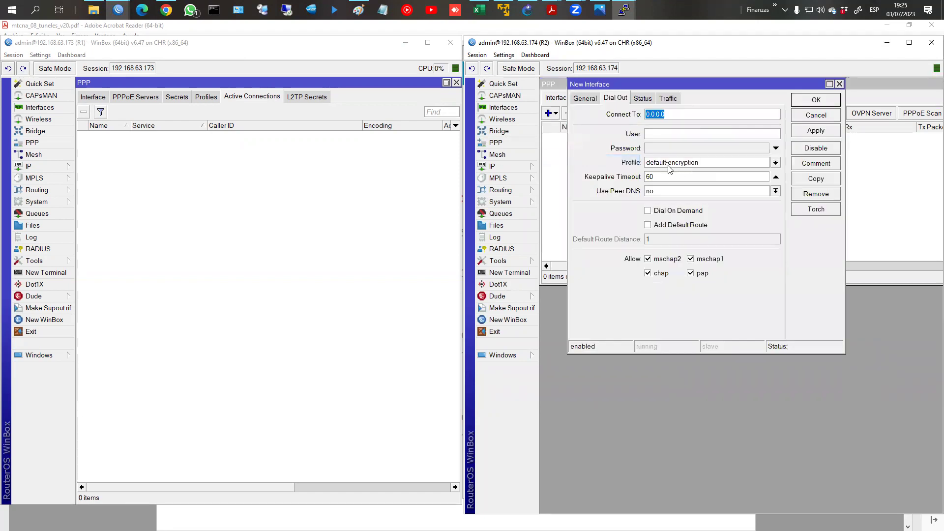
{"action": "left_click", "coordinate": [588, 99]}
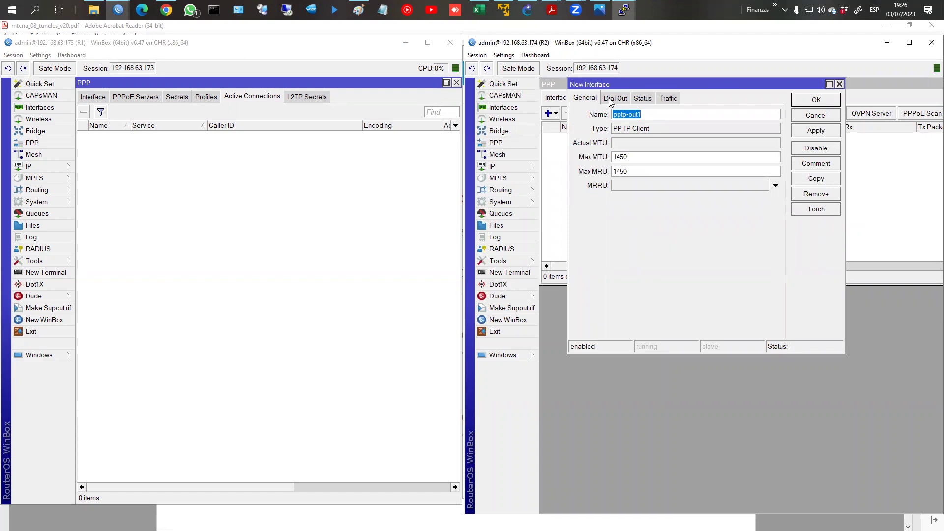
{"action": "left_click", "coordinate": [610, 99]}
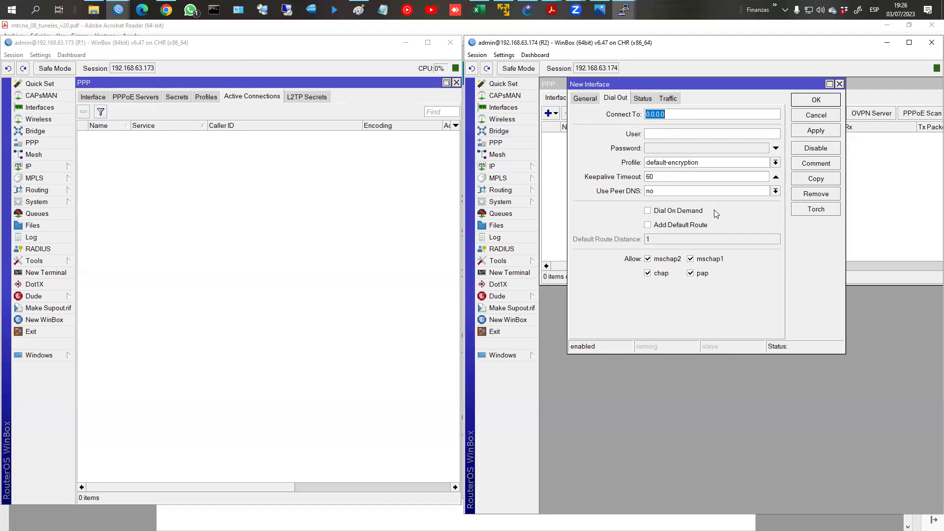
Step: Enter the tunnel user name and password in the client's Dial Out fields
{"action": "left_click", "coordinate": [660, 135]}
{"action": "type", "text": "usua"}
{"action": "key", "text": "Tab"}
{"action": "type", "text": "123456"}
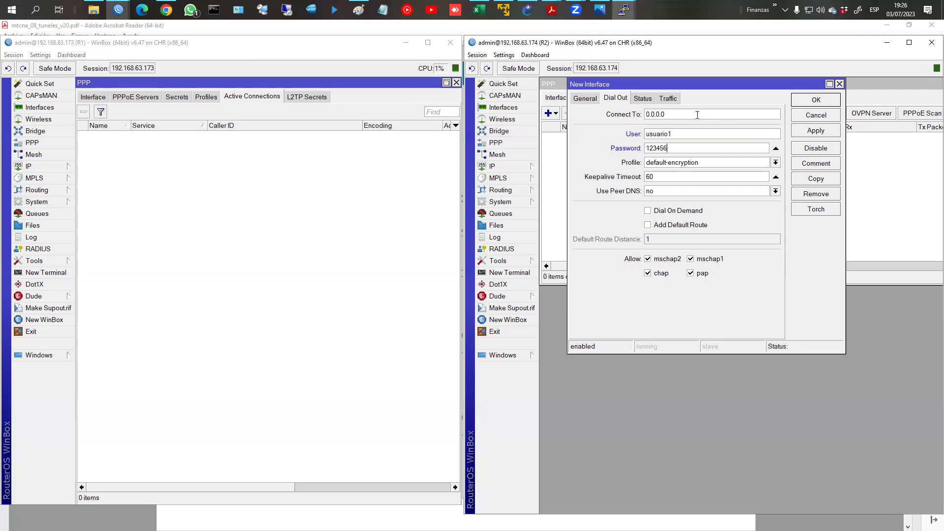
{"action": "left_click", "coordinate": [599, 9]}
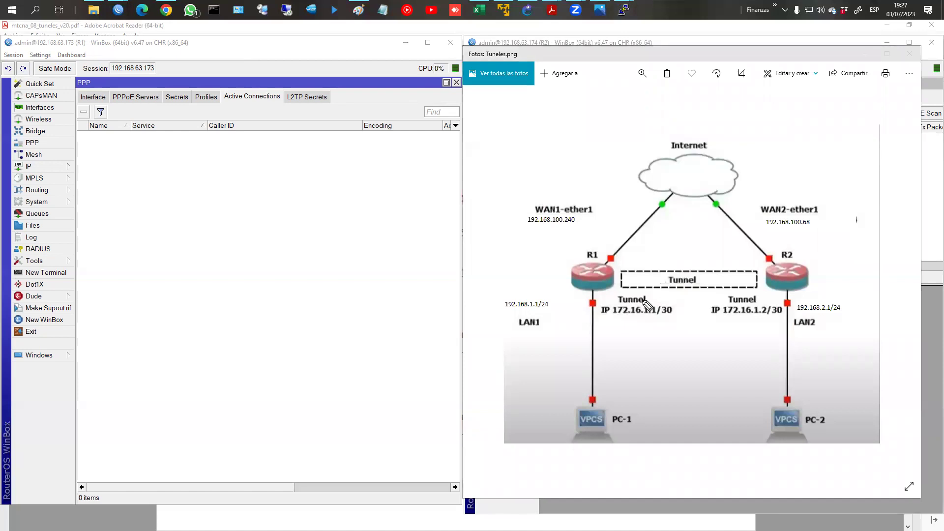
Step: On Tuneles.png, circle 172.16.1.1/30 labelled 'Int PPP Server' and 172.16.1.2/30 labelled 'Int PPP Cliente'
{"action": "mouse_move", "coordinate": [630, 291]}
{"action": "left_mouse_down"}
{"action": "mouse_move", "coordinate": [661, 334]}
{"action": "mouse_move", "coordinate": [636, 297]}
{"action": "mouse_move", "coordinate": [637, 365]}
{"action": "mouse_move", "coordinate": [622, 392]}
{"action": "mouse_move", "coordinate": [674, 388]}
{"action": "mouse_move", "coordinate": [659, 418]}
{"action": "mouse_move", "coordinate": [693, 413]}
{"action": "left_mouse_up"}
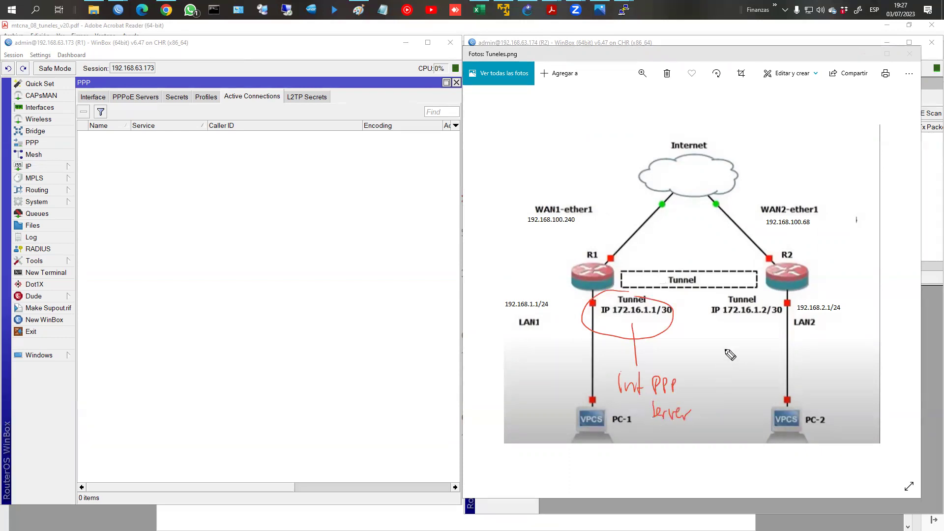
{"action": "left_click_drag", "start_coordinate": [710, 316], "coordinate": [770, 303]}
{"action": "left_click_drag", "start_coordinate": [729, 344], "coordinate": [724, 307]}
{"action": "mouse_move", "coordinate": [740, 345]}
{"action": "left_mouse_down"}
{"action": "mouse_move", "coordinate": [740, 389]}
{"action": "mouse_move", "coordinate": [714, 419]}
{"action": "mouse_move", "coordinate": [755, 416]}
{"action": "left_mouse_up"}
{"action": "left_click_drag", "start_coordinate": [698, 395], "coordinate": [779, 388]}
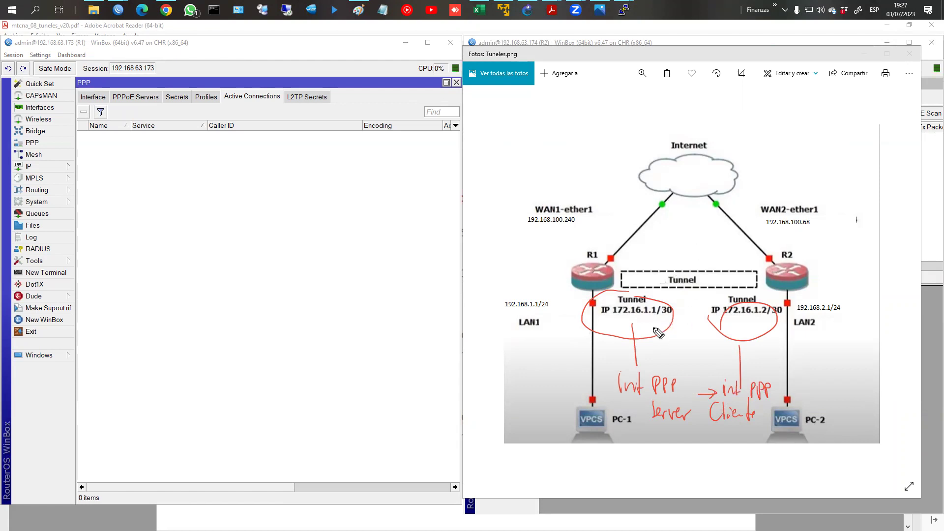
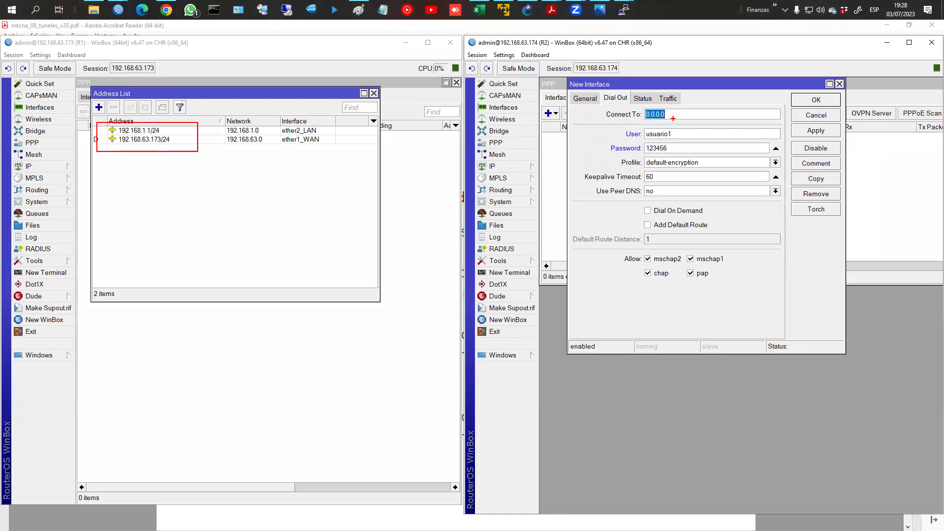
Step: Discard the unfinished new PPP interface on R2
{"action": "key", "text": "Escape"}
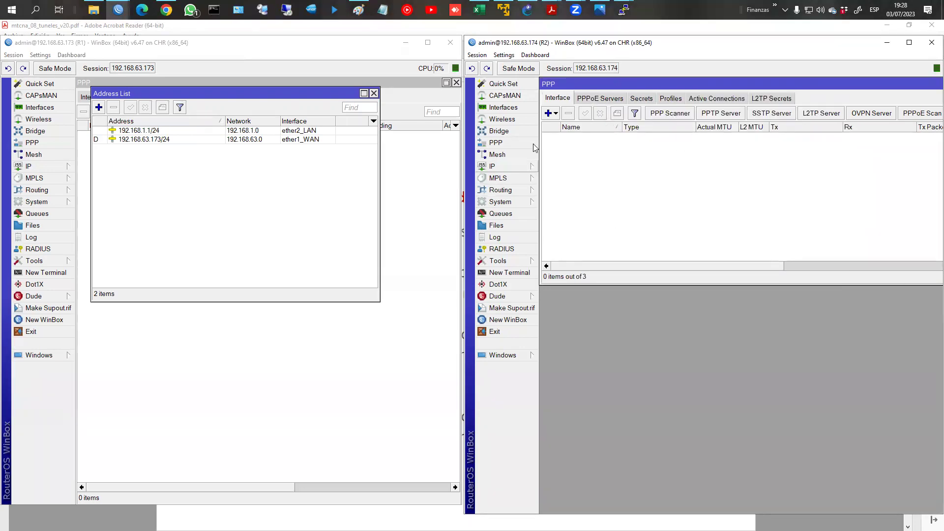
Step: Add a PPTP client on R2 connecting to 192.168.63.173 as usuario1 with the tunnel password
{"action": "left_click", "coordinate": [552, 118]}
{"action": "left_click", "coordinate": [572, 159]}
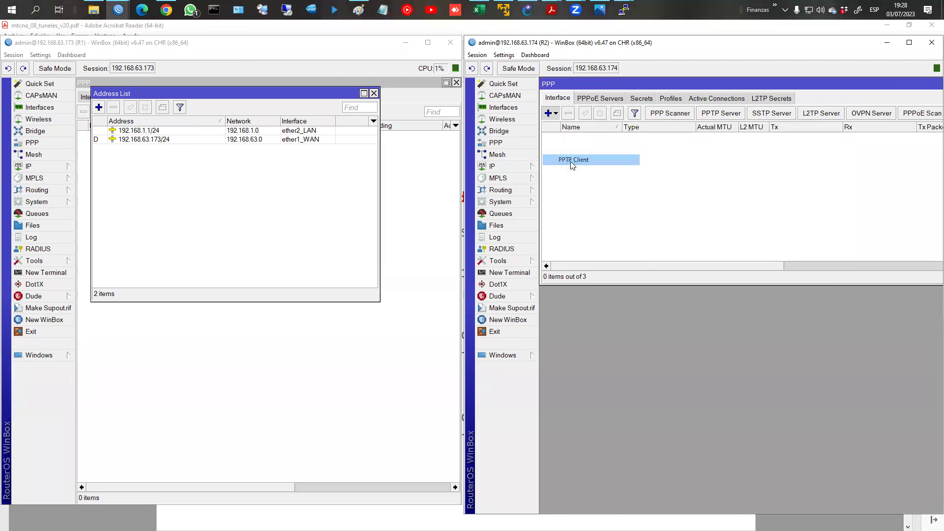
{"action": "type", "text": "192"}
{"action": "key", "text": "BackSpace"}
{"action": "key", "text": "BackSpace"}
{"action": "type", "text": "92.168.63.173"}
{"action": "left_click", "coordinate": [671, 133]}
{"action": "type", "text": "usuario"}
{"action": "key", "text": "Tab"}
{"action": "left_click", "coordinate": [671, 130]}
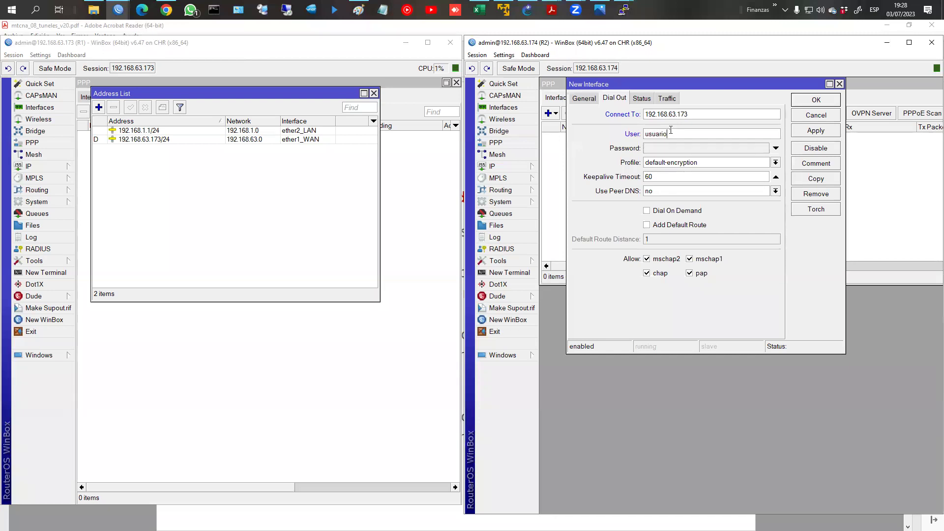
{"action": "type", "text": "1"}
{"action": "key", "text": "Tab"}
{"action": "type", "text": "123456"}
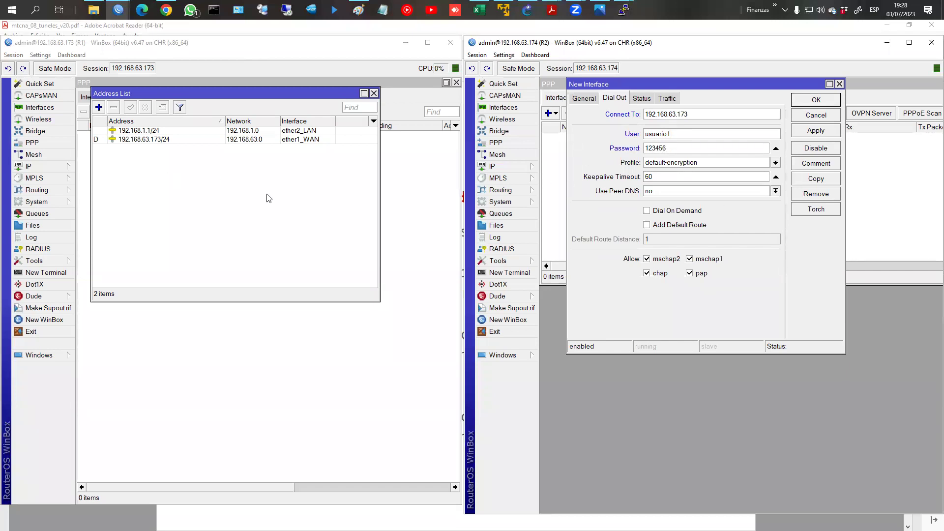
Step: Check R1's WAN and LAN addresses, then restrict the client to mschap2 authentication only
{"action": "left_click", "coordinate": [157, 140]}
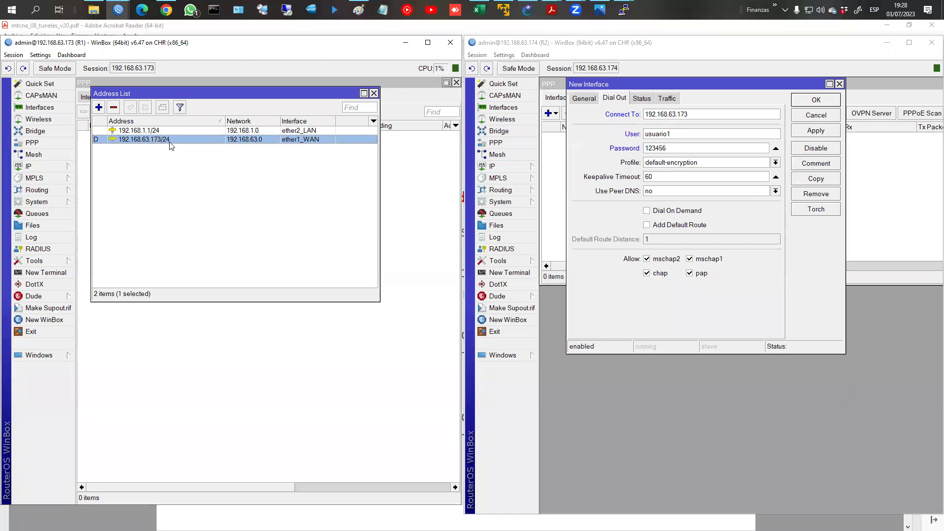
{"action": "left_click", "coordinate": [139, 131]}
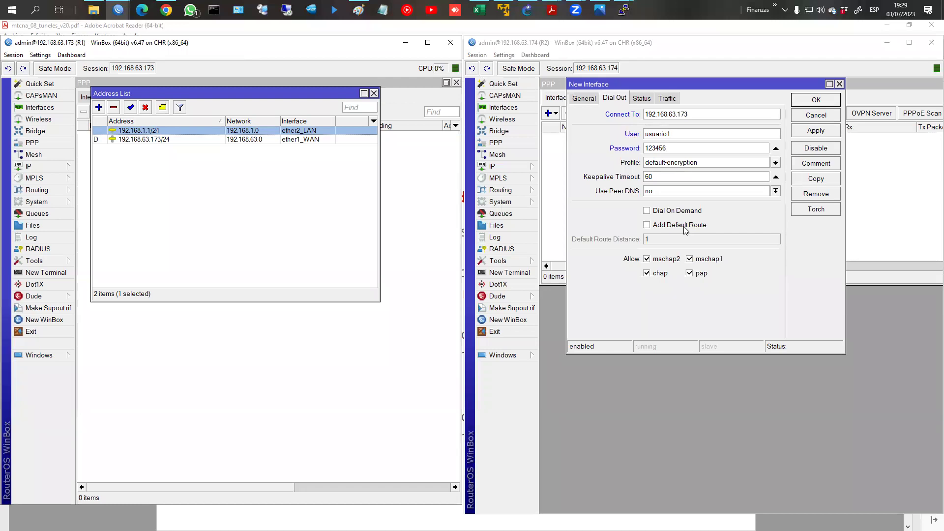
{"action": "left_click", "coordinate": [653, 273]}
{"action": "left_click", "coordinate": [704, 274]}
{"action": "left_click", "coordinate": [704, 259]}
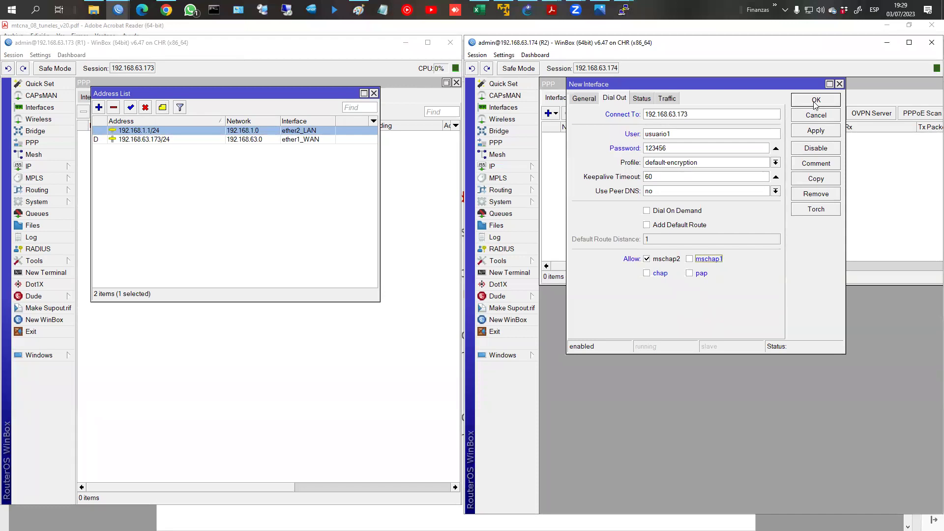
Step: Save R2's pptp-out1 client, then review R1's PPP interfaces, active connections and secrets
{"action": "left_click", "coordinate": [374, 93]}
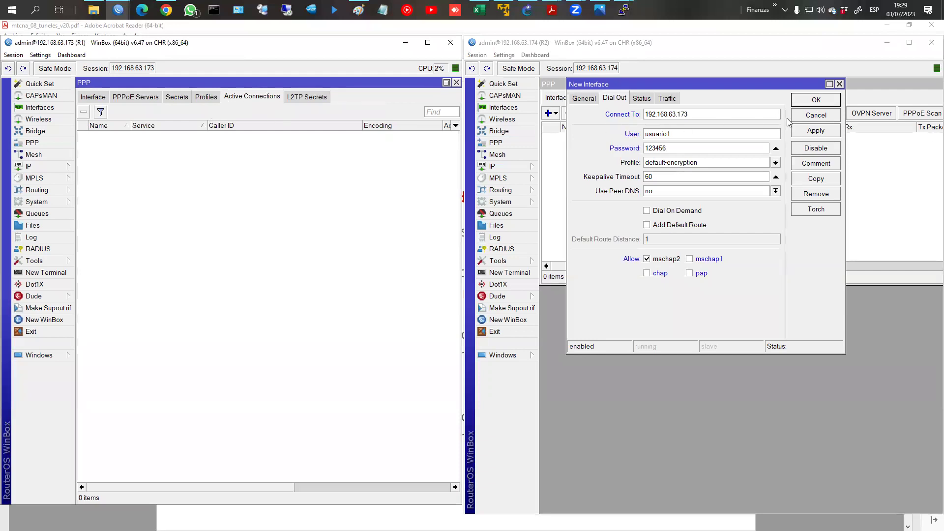
{"action": "left_click", "coordinate": [814, 101]}
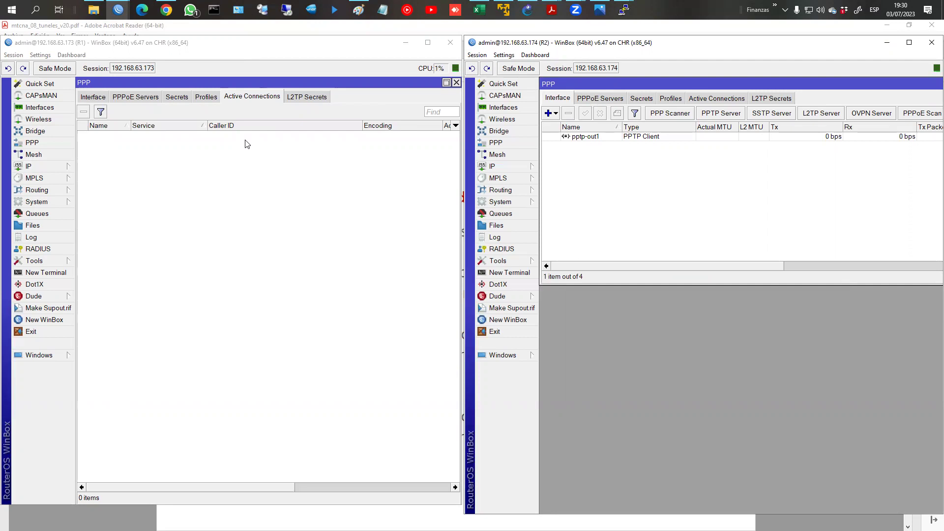
{"action": "left_click", "coordinate": [86, 100]}
{"action": "left_click", "coordinate": [238, 100]}
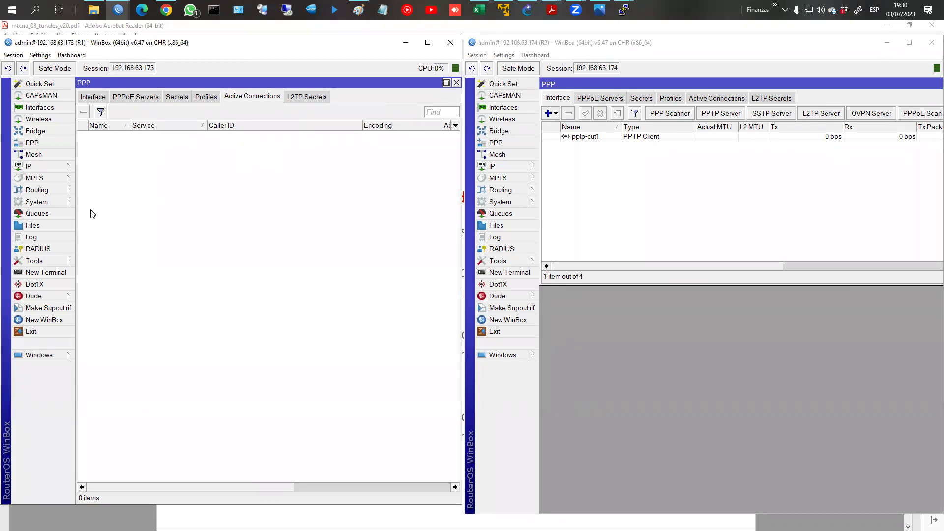
{"action": "left_click", "coordinate": [93, 100]}
{"action": "left_click", "coordinate": [177, 97]}
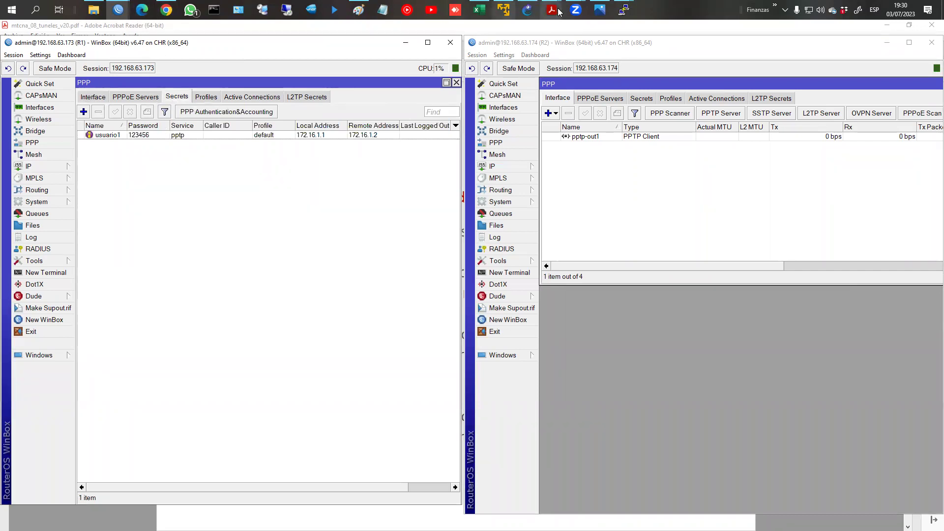
Step: Glance at the tunnels course slides and return to WinBox
{"action": "mouse_move", "coordinate": [552, 10]}
{"action": "left_click", "coordinate": [573, 54]}
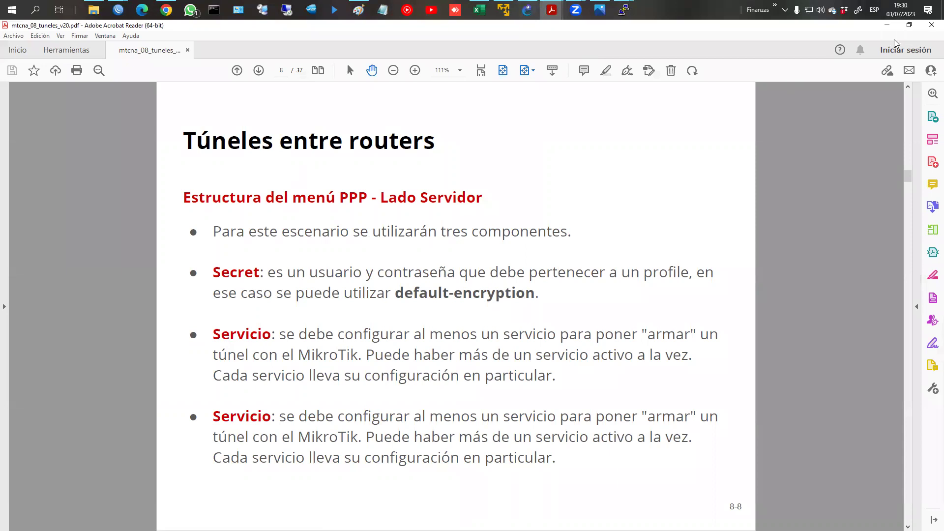
{"action": "left_click", "coordinate": [888, 24]}
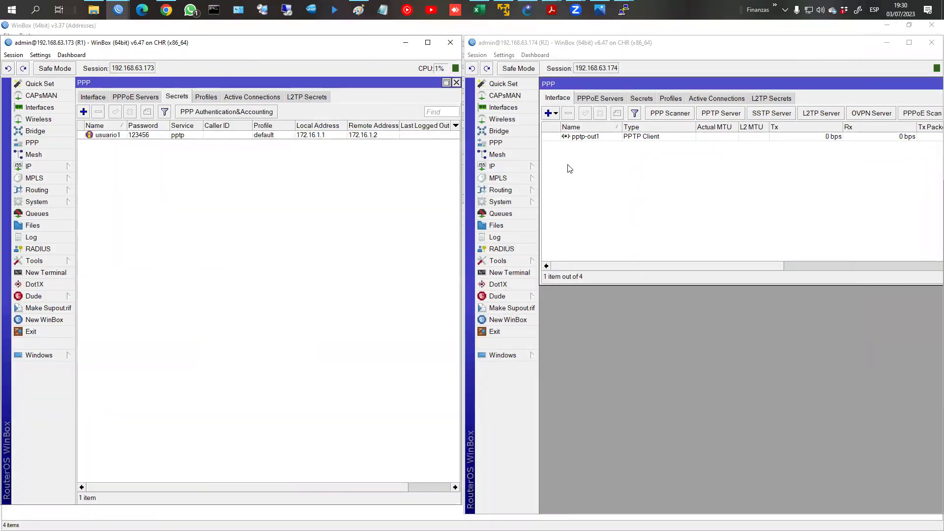
Step: Enable R1's PPTP server with default-encryption and mschap2, then select R2's pptp-out1 client
{"action": "left_click", "coordinate": [93, 97]}
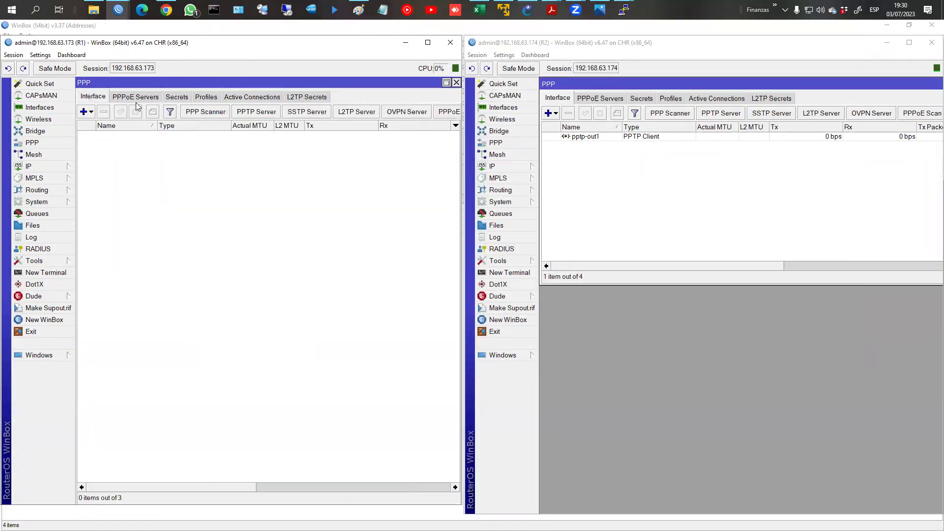
{"action": "left_click", "coordinate": [273, 113]}
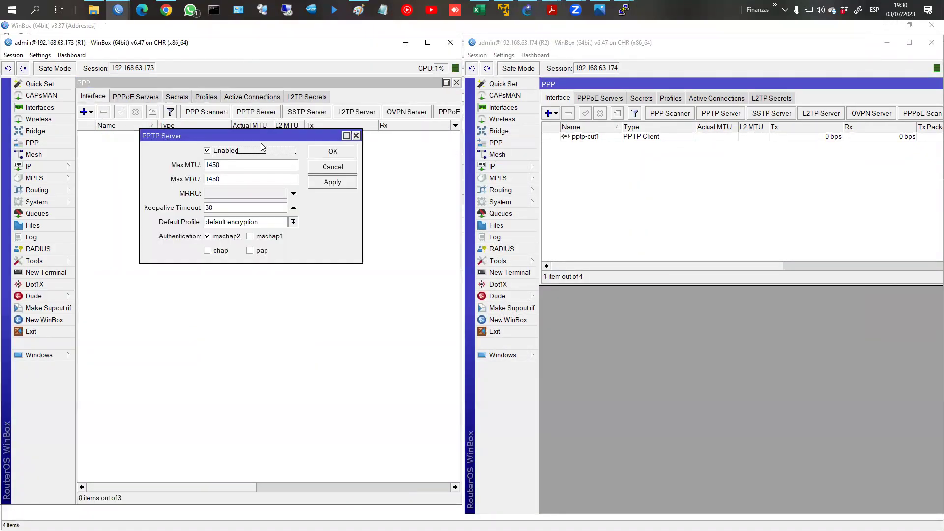
{"action": "left_click", "coordinate": [332, 152]}
{"action": "left_click", "coordinate": [632, 140]}
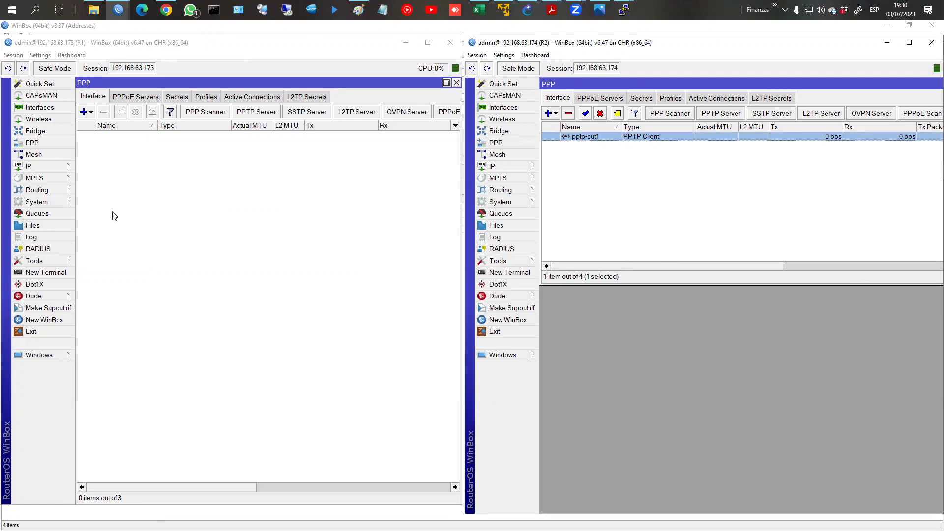
{"action": "left_click", "coordinate": [54, 166]}
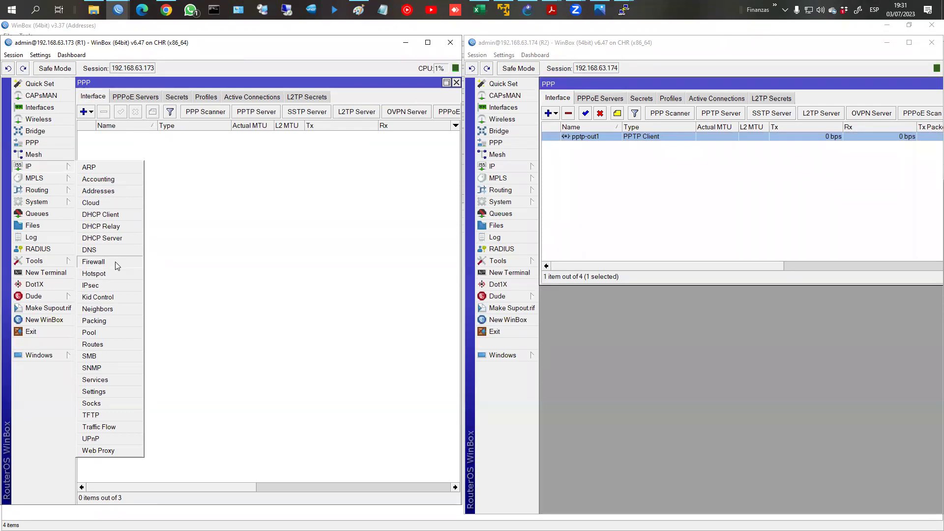
Step: Review R1's firewall filter rules one by one and reset all their counters
{"action": "left_click", "coordinate": [115, 261]}
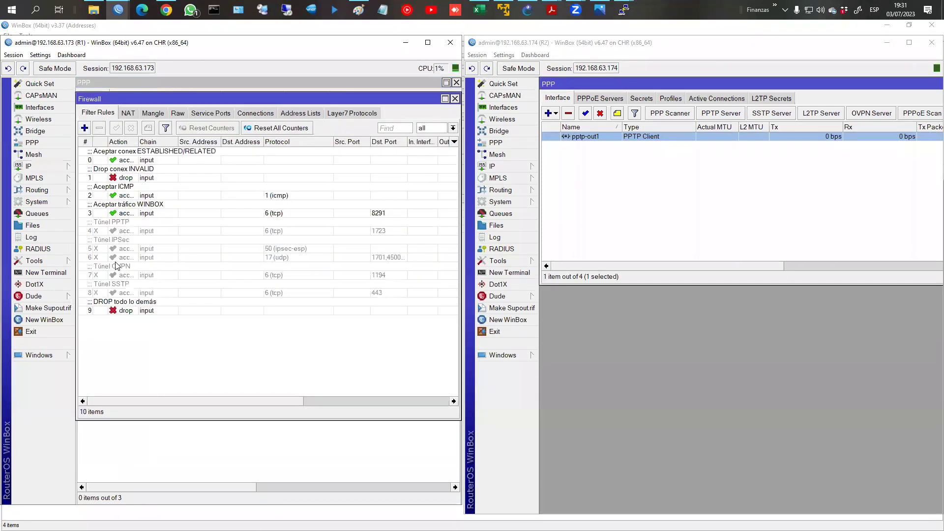
{"action": "left_click", "coordinate": [156, 158]}
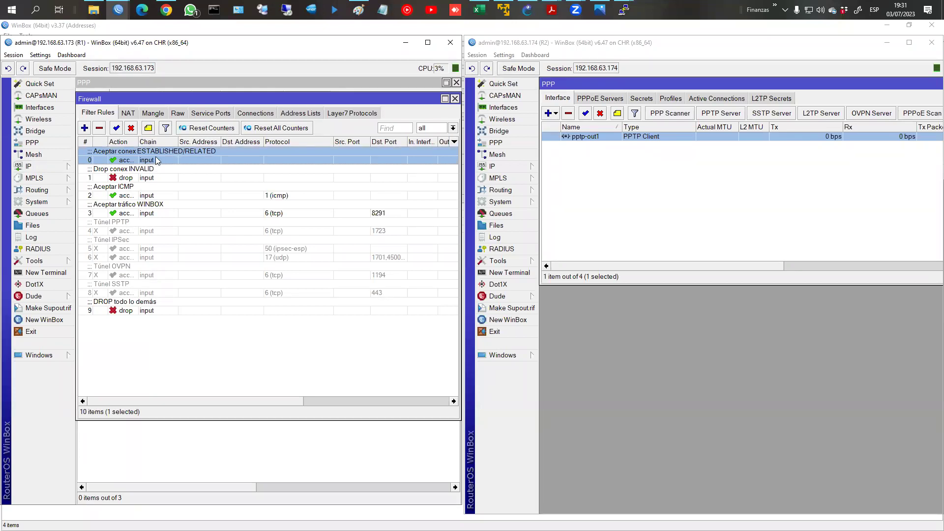
{"action": "left_click", "coordinate": [152, 178]}
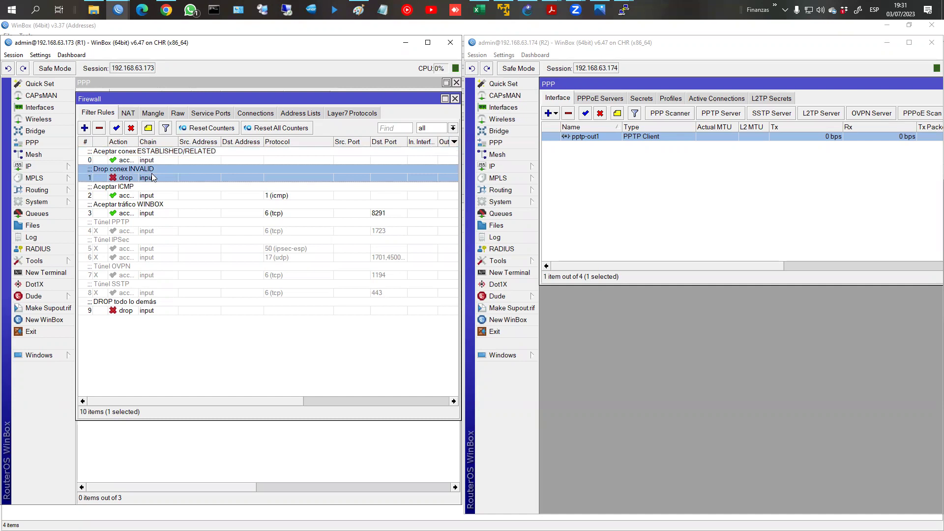
{"action": "left_click", "coordinate": [146, 196]}
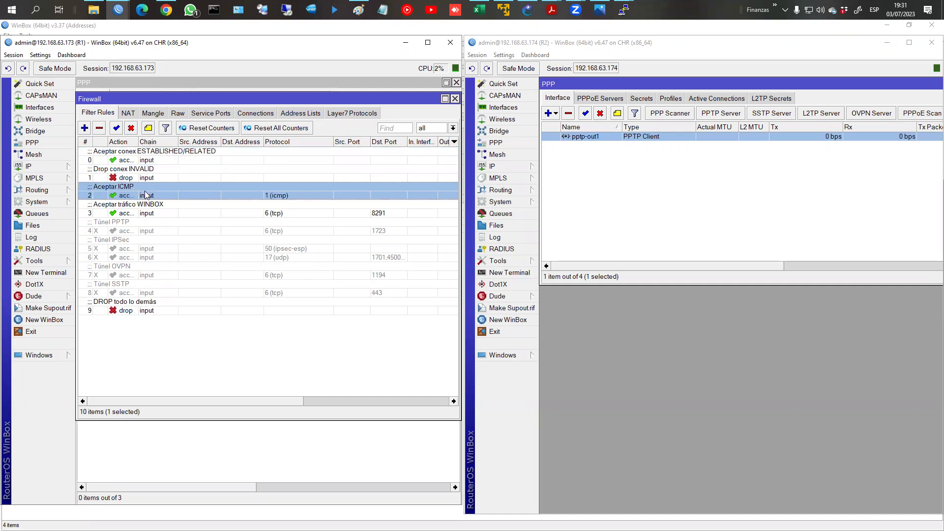
{"action": "left_click", "coordinate": [144, 213]}
{"action": "left_click", "coordinate": [156, 310]}
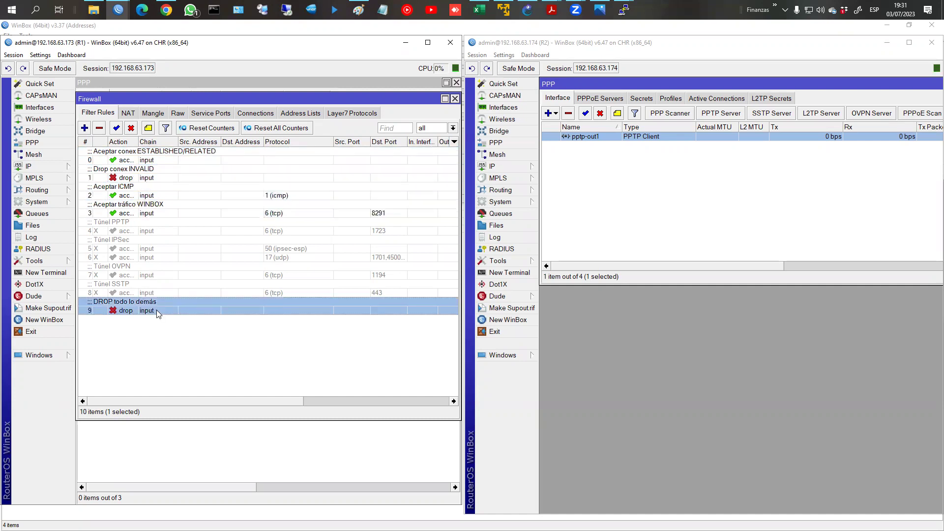
{"action": "left_click_drag", "start_coordinate": [257, 402], "coordinate": [412, 403]}
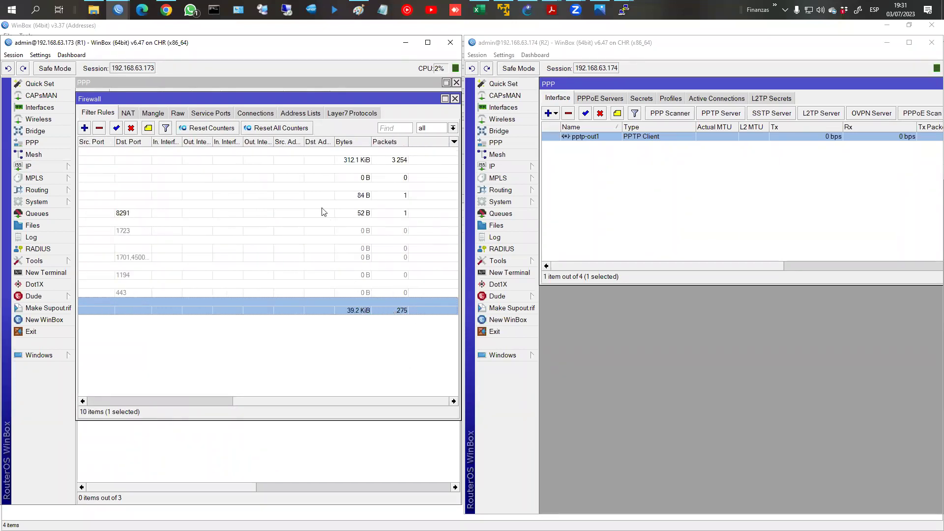
{"action": "left_click", "coordinate": [279, 129]}
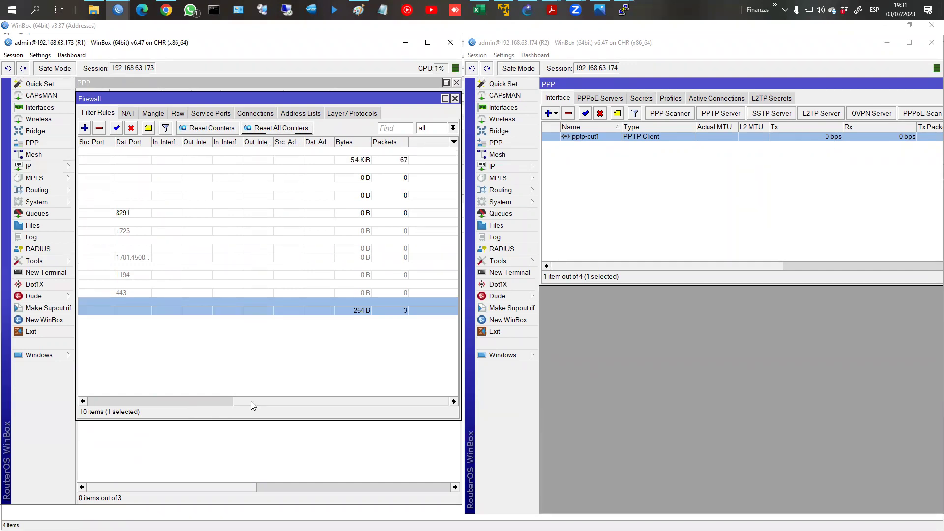
{"action": "left_click_drag", "start_coordinate": [251, 402], "coordinate": [50, 394]}
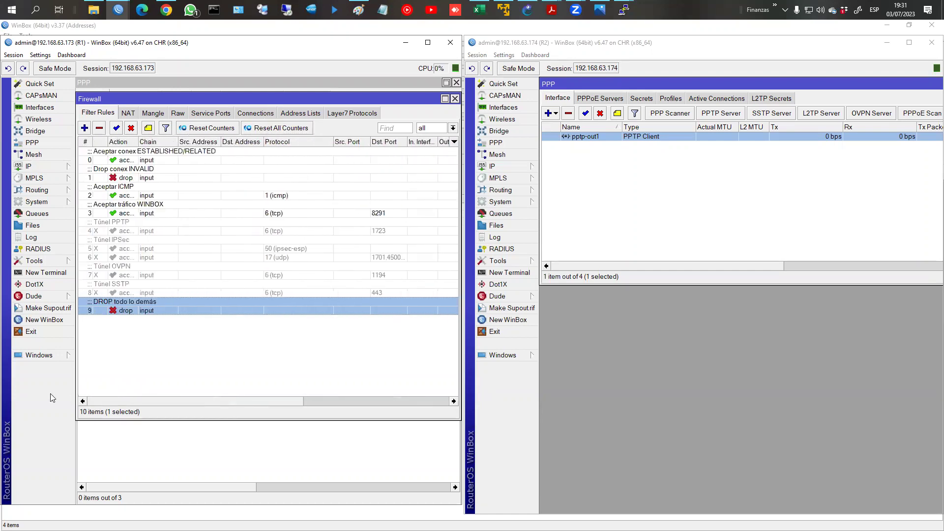
Step: Inspect the disabled Túnel PPTP rule for tcp port 1723, then move the firewall window aside
{"action": "left_click", "coordinate": [111, 231]}
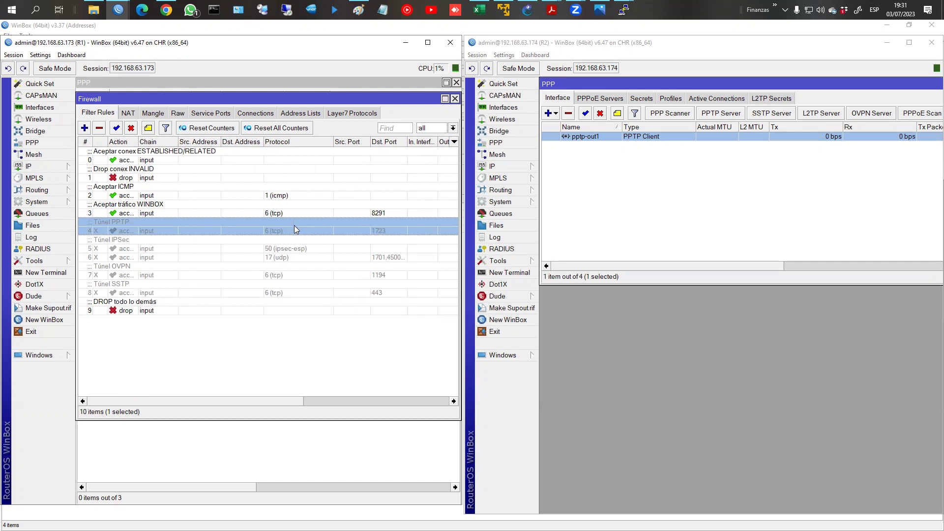
{"action": "double_click", "coordinate": [269, 233]}
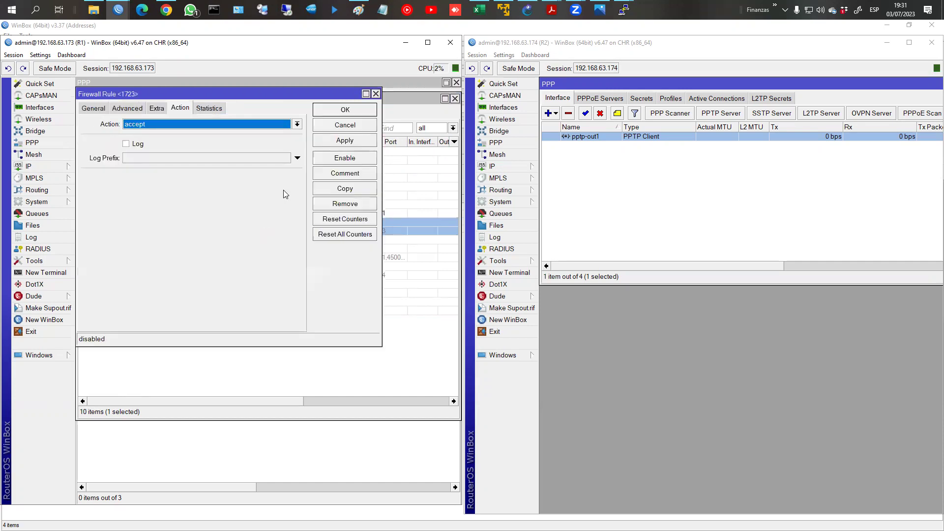
{"action": "left_click", "coordinate": [88, 107]}
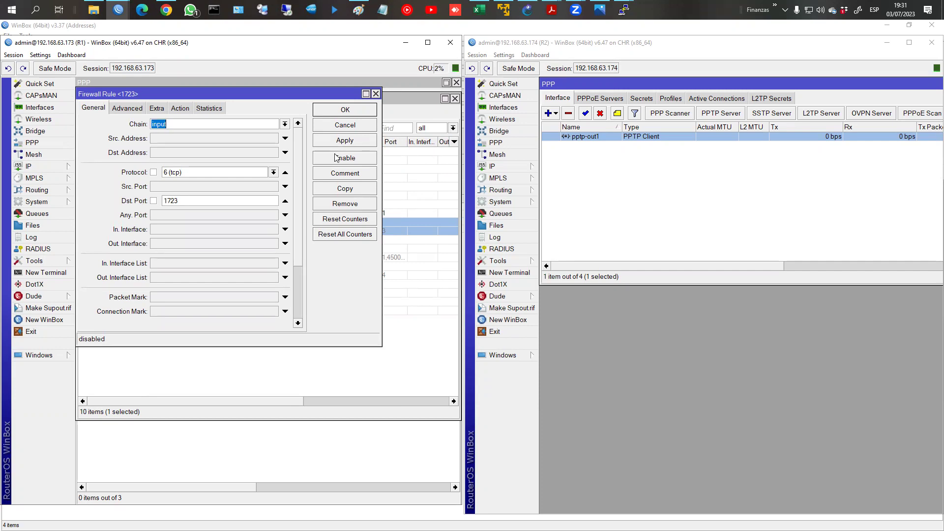
{"action": "left_click", "coordinate": [376, 94]}
{"action": "left_click_drag", "start_coordinate": [325, 102], "coordinate": [324, 172]}
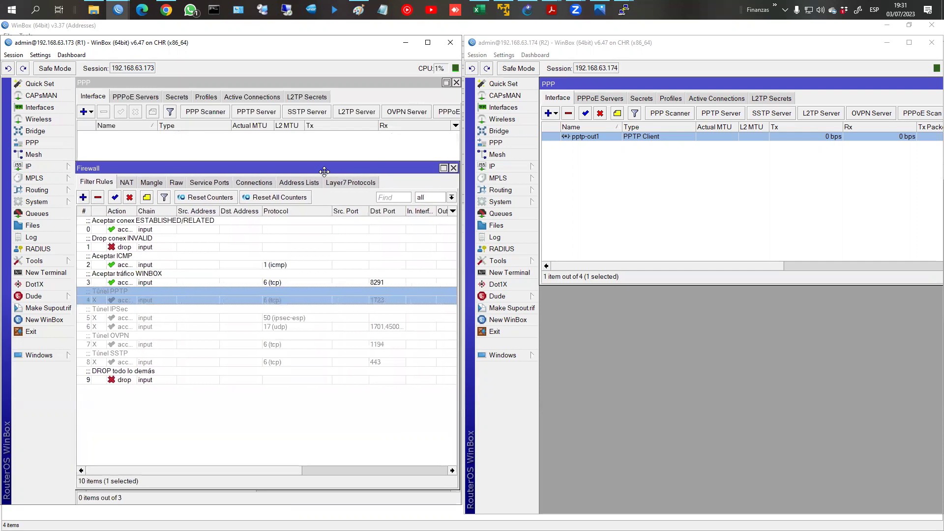
Step: Enable the Túnel PPTP firewall rule and confirm usuario1's active connection on R1
{"action": "left_click", "coordinate": [117, 198]}
{"action": "left_click", "coordinate": [132, 137]}
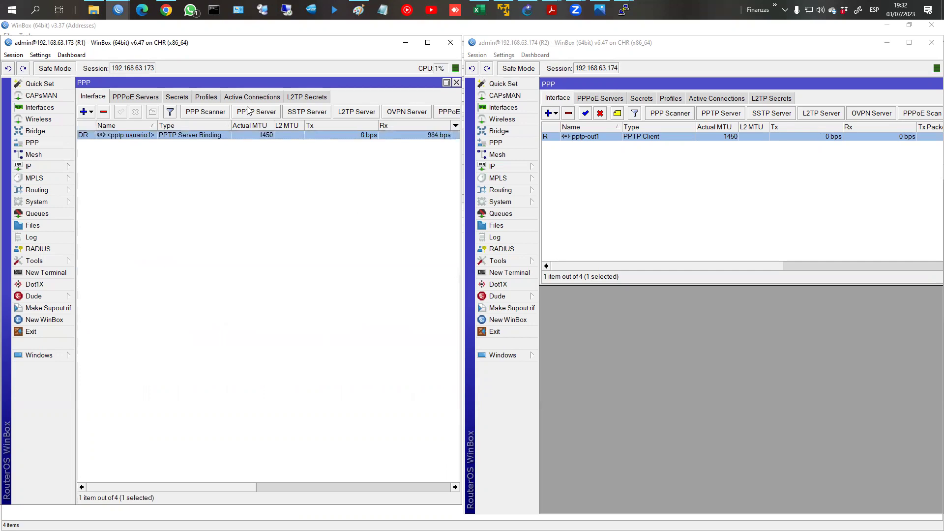
{"action": "left_click", "coordinate": [248, 96]}
{"action": "left_click", "coordinate": [119, 135]}
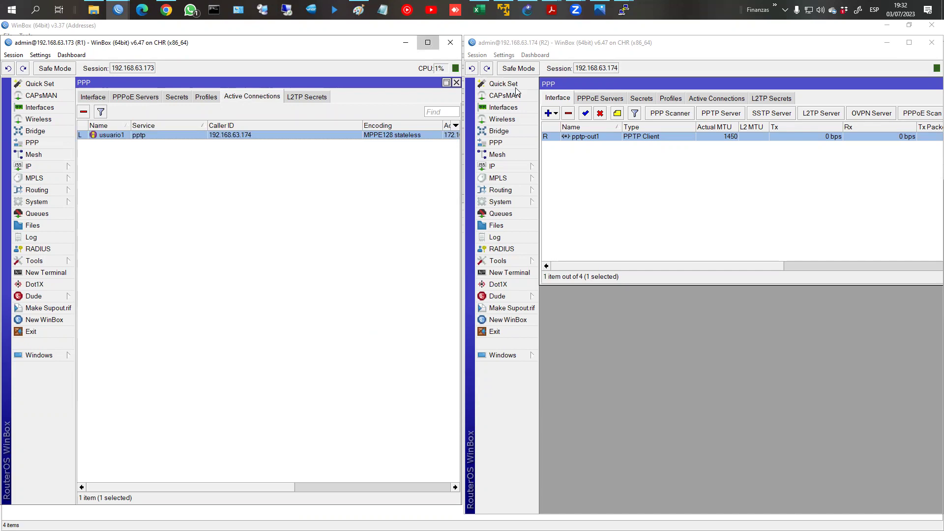
Step: Maximize R1's window, highlight the connection's Uptime column, and open the interface list
{"action": "left_click", "coordinate": [427, 43]}
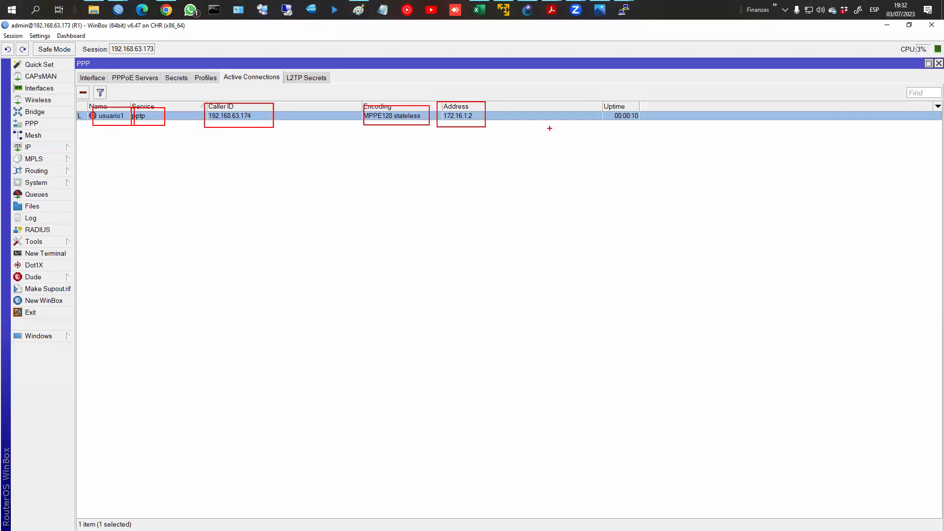
{"action": "left_click_drag", "start_coordinate": [600, 99], "coordinate": [654, 127]}
{"action": "key", "text": "Escape"}
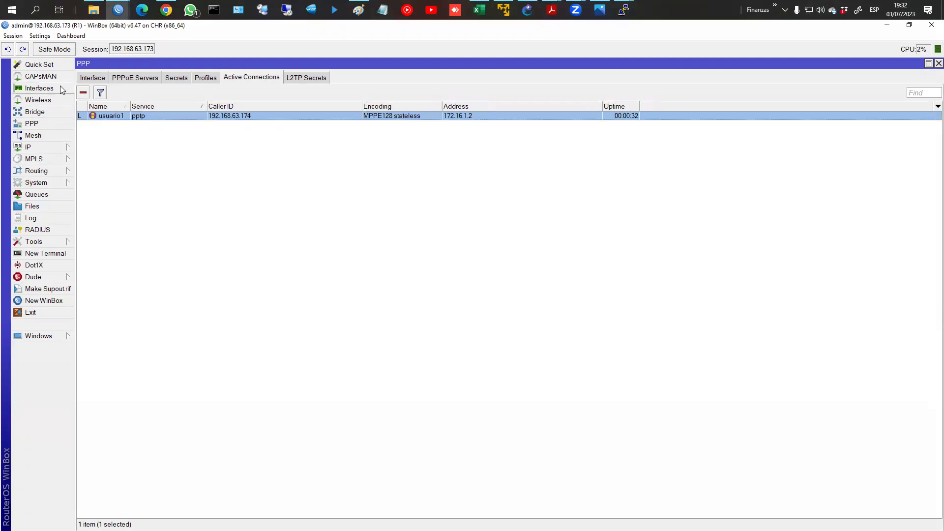
{"action": "left_click", "coordinate": [131, 237]}
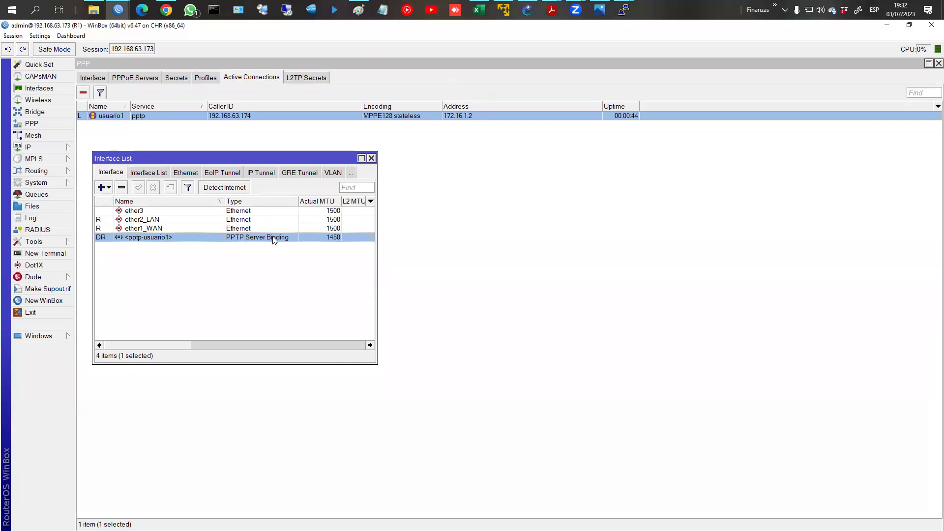
Step: Show R2's interfaces and its address list with 172.16.1.2 on pptp-out1
{"action": "left_click", "coordinate": [910, 25]}
{"action": "left_click", "coordinate": [509, 108]}
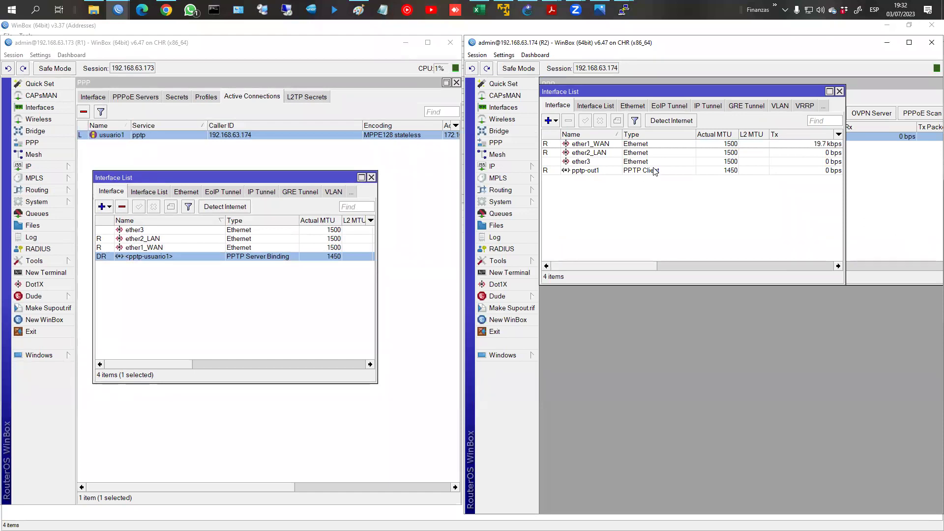
{"action": "left_click", "coordinate": [531, 169]}
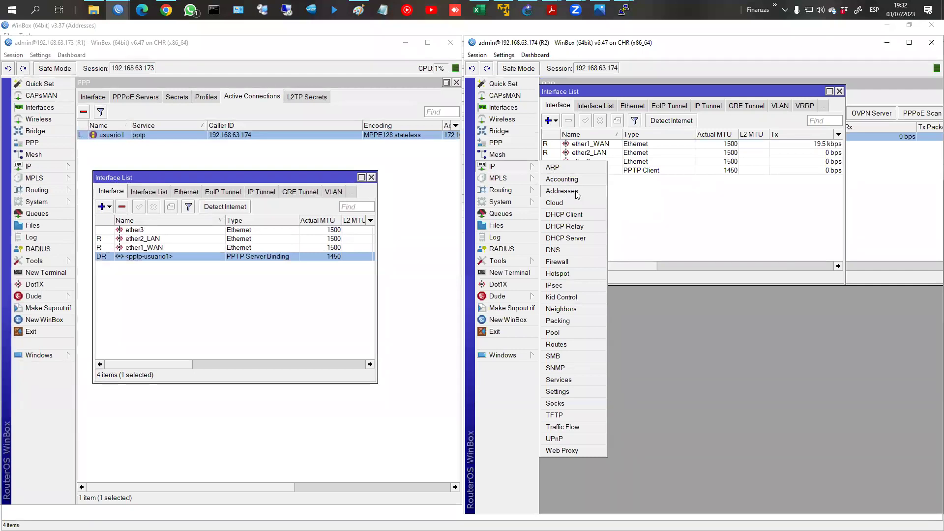
{"action": "left_click", "coordinate": [581, 196]}
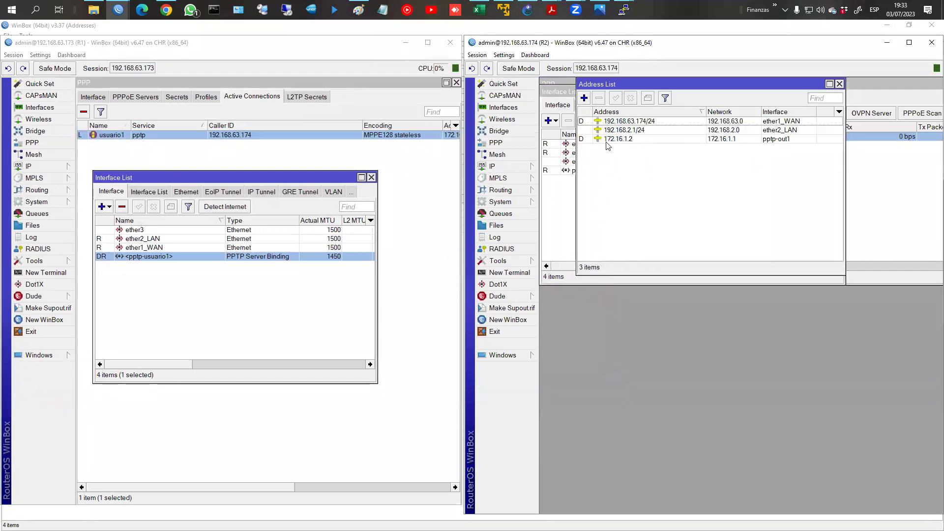
Step: Open R1's address list and select its tunnel address 172.16.1.1
{"action": "left_click", "coordinate": [49, 169]}
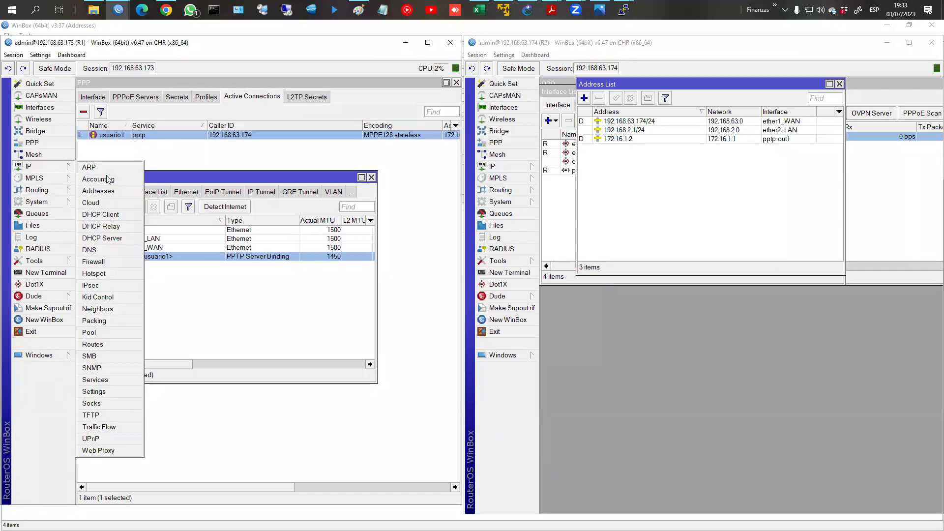
{"action": "left_click", "coordinate": [114, 192]}
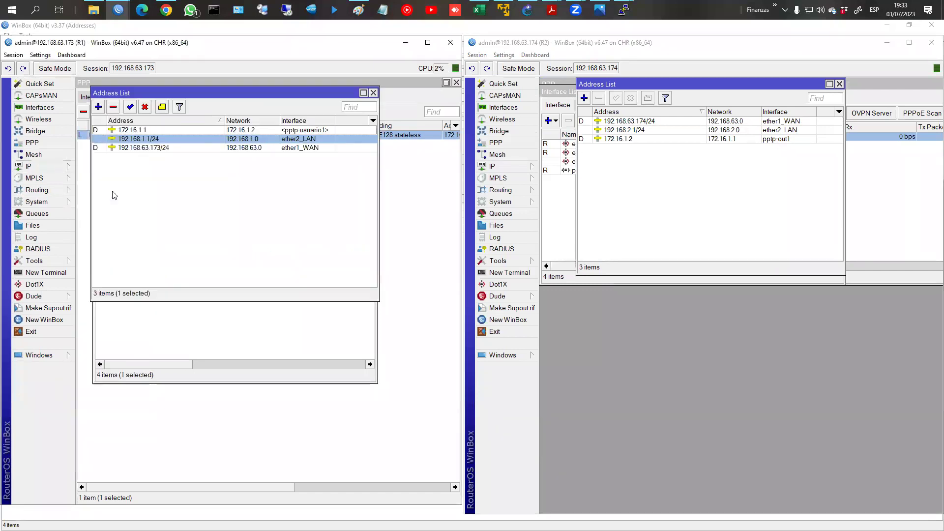
{"action": "left_click", "coordinate": [138, 132]}
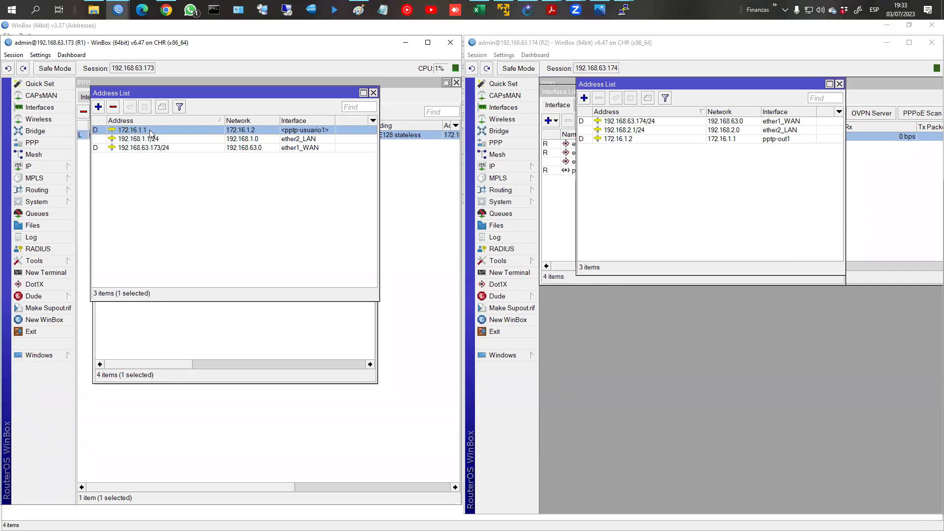
{"action": "left_click", "coordinate": [45, 272]}
Step: Ping 172.16.1.2 from R1 and 172.16.1.1 from R2, both succeeding across the tunnel
{"action": "type", "text": "p"}
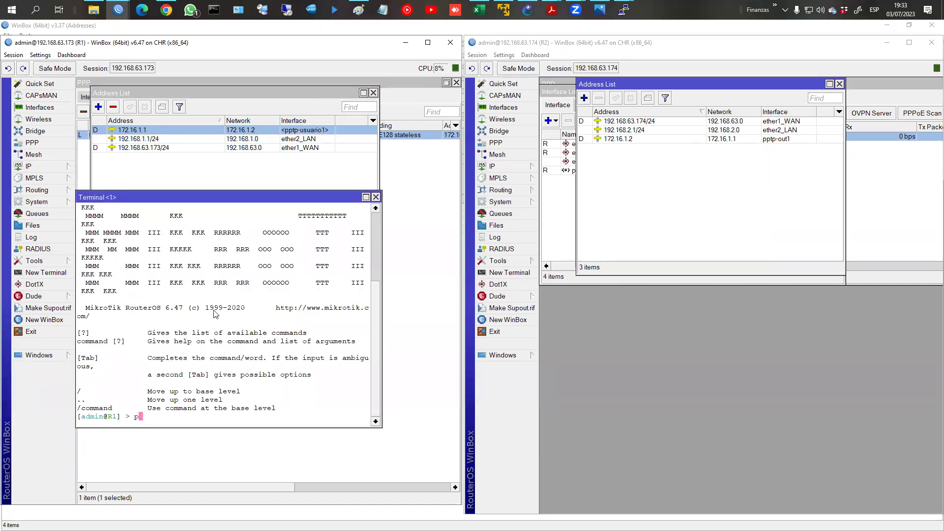
{"action": "type", "text": "ing 172.16.1.2"}
{"action": "key", "text": "Return"}
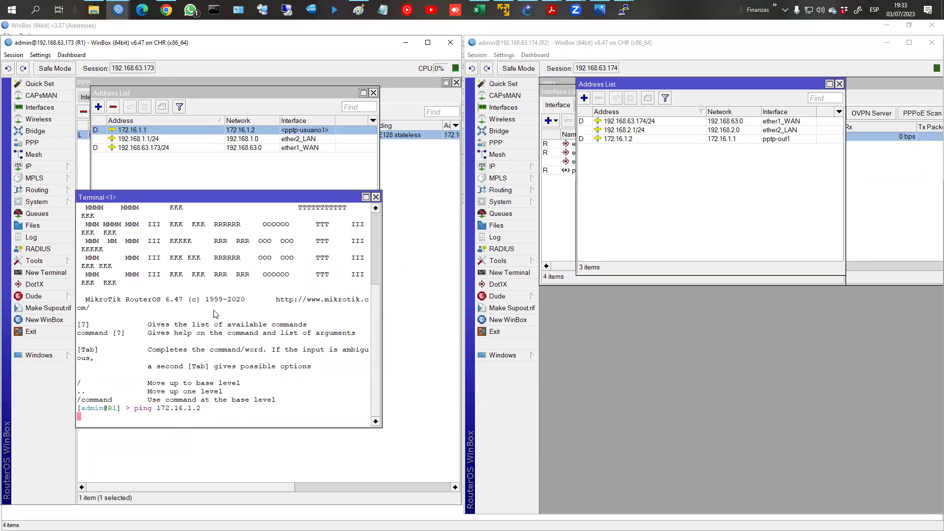
{"action": "left_click", "coordinate": [507, 274]}
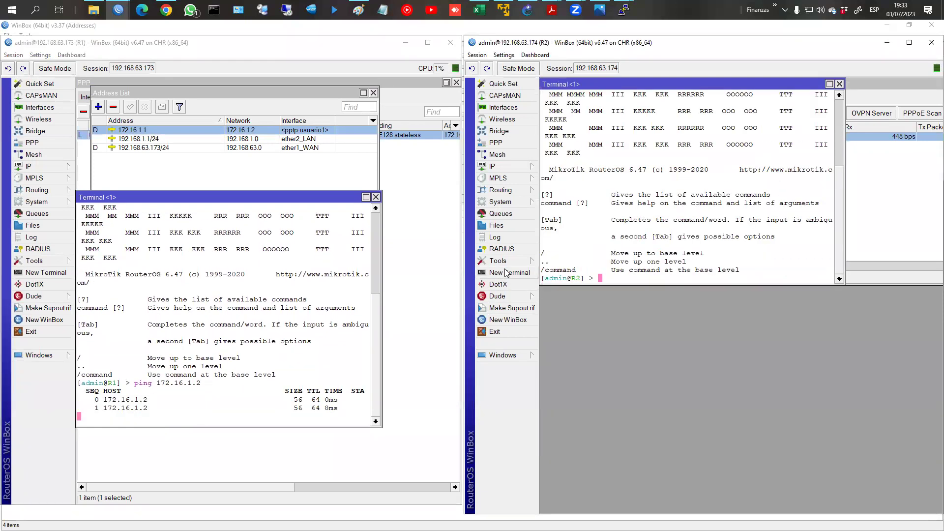
{"action": "type", "text": "ping "}
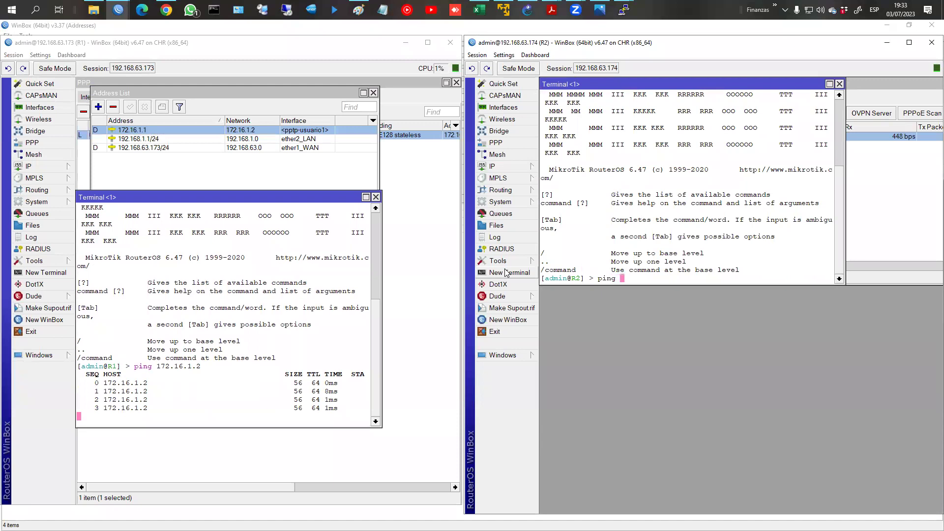
{"action": "type", "text": "172.16.1.1"}
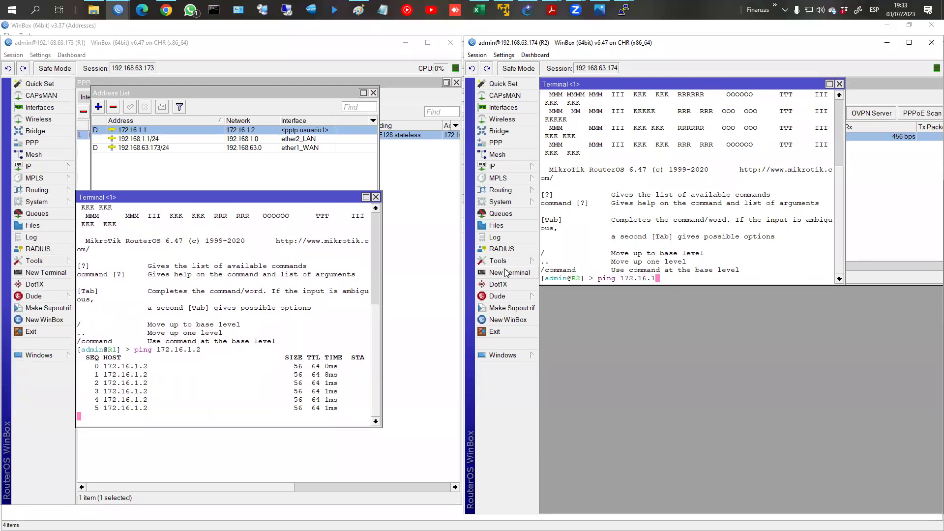
{"action": "key", "text": "Return"}
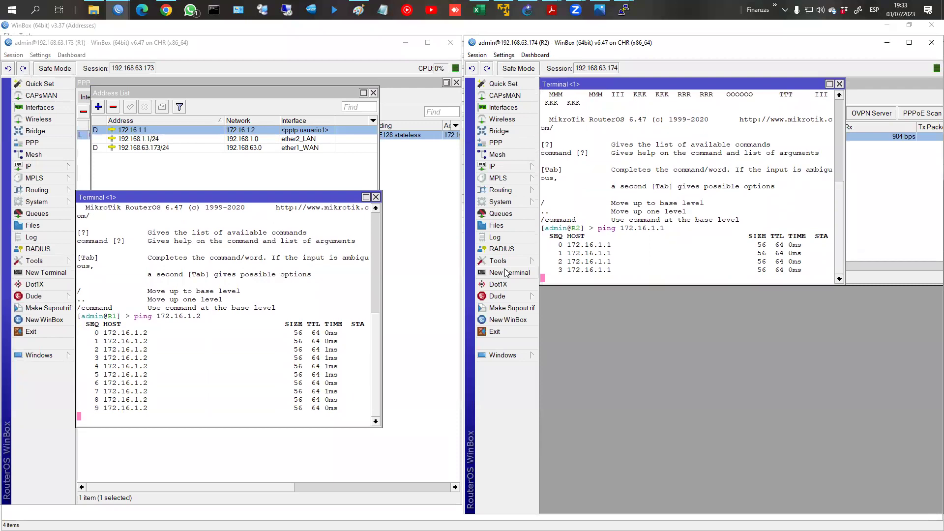
{"action": "left_click", "coordinate": [376, 197]}
Step: Close R2's terminal, bring up the PC1 and PC2 consoles, and recall PC1's previous ping
{"action": "left_click", "coordinate": [840, 84]}
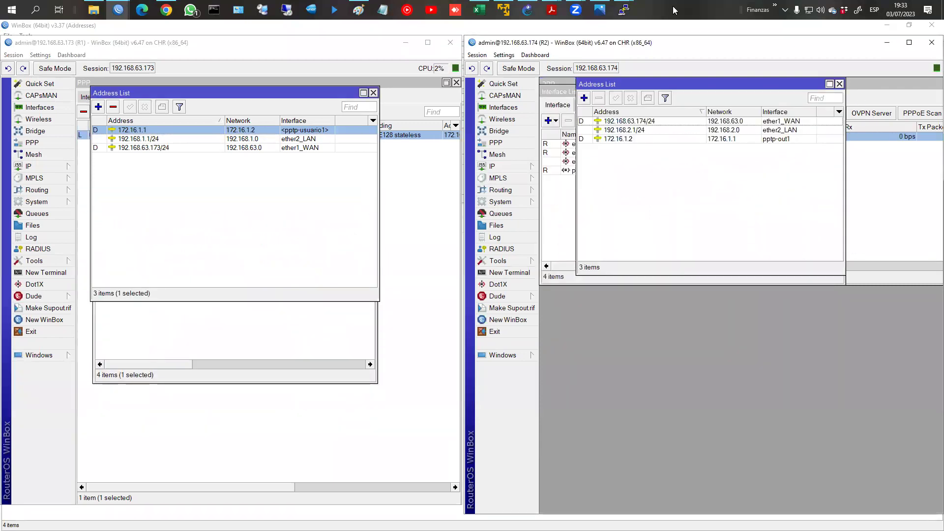
{"action": "mouse_move", "coordinate": [624, 10]}
{"action": "left_click", "coordinate": [600, 49]}
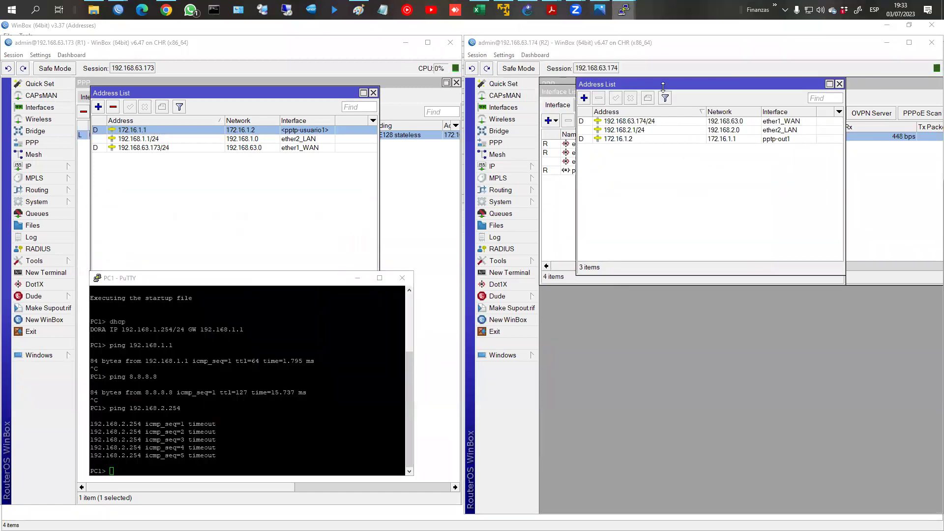
{"action": "left_click", "coordinate": [664, 70]}
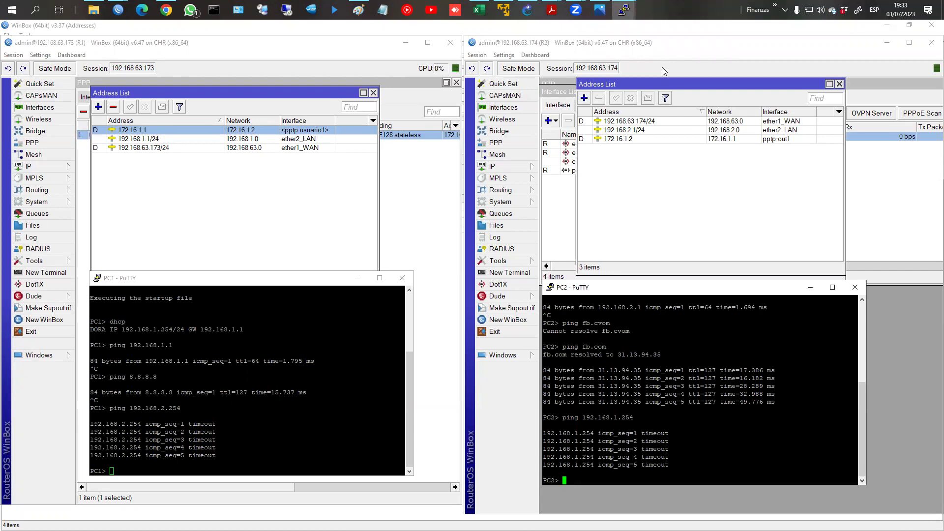
{"action": "left_click", "coordinate": [255, 381]}
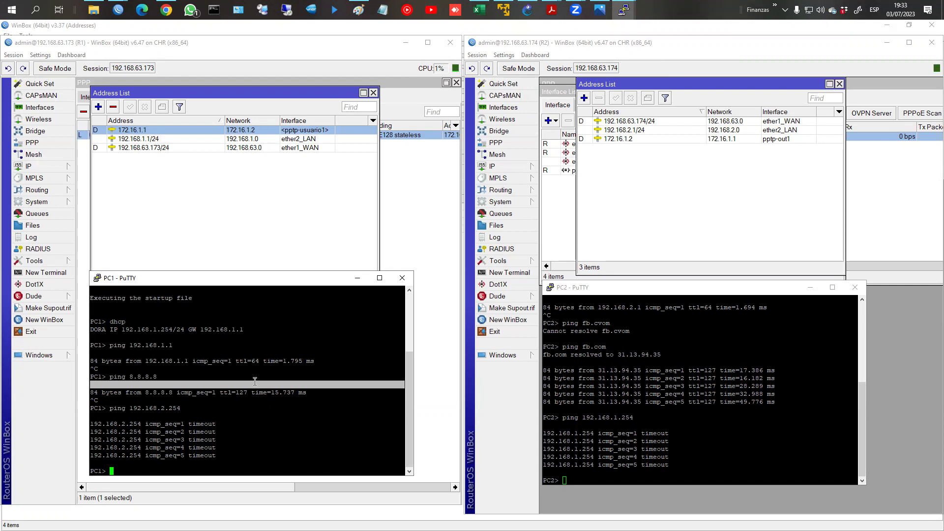
{"action": "left_click", "coordinate": [347, 430]}
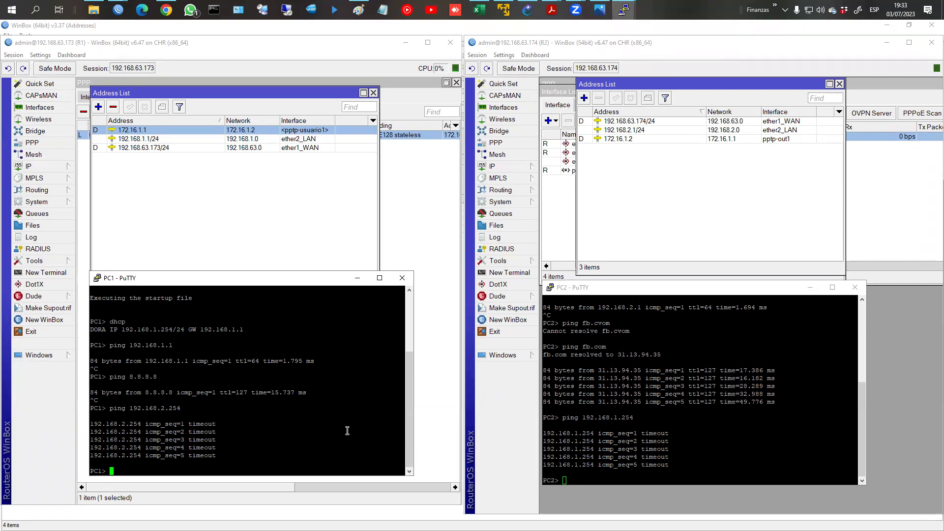
{"action": "key", "text": "Up"}
Step: Show the route lists of R1 and R2 and start a new route on R1
{"action": "left_click", "coordinate": [34, 166]}
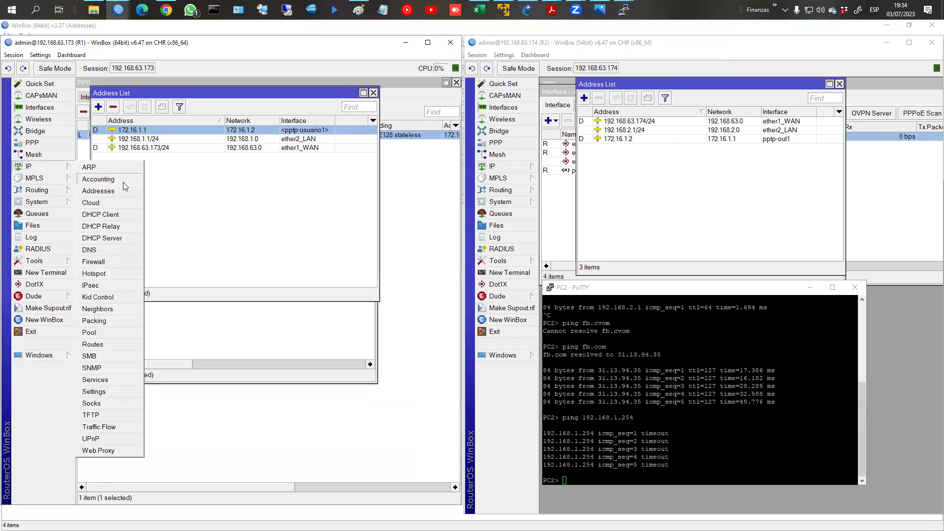
{"action": "left_click", "coordinate": [103, 344]}
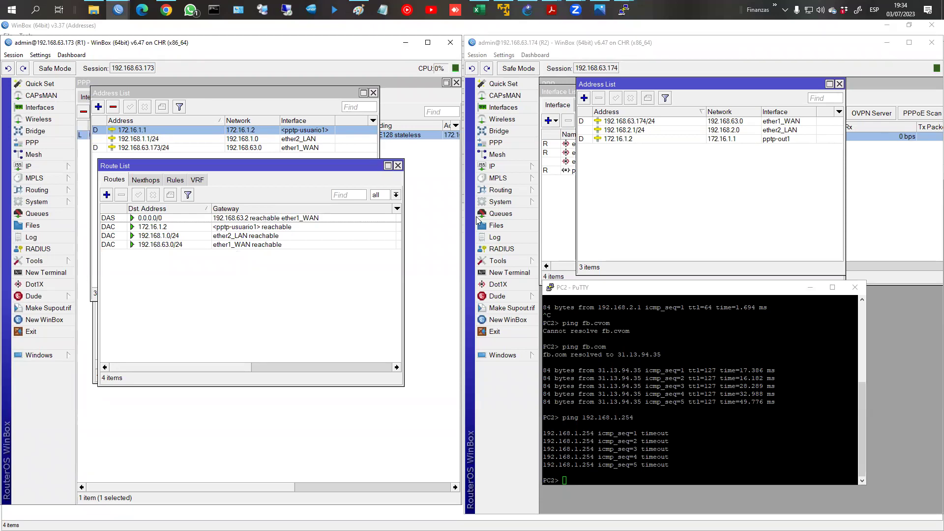
{"action": "left_click", "coordinate": [510, 168]}
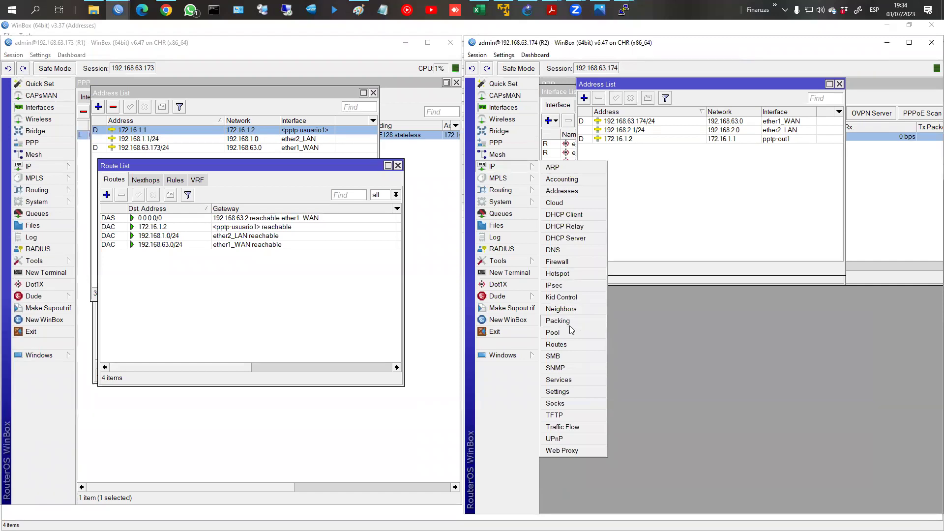
{"action": "left_click", "coordinate": [561, 344]}
{"action": "left_click_drag", "start_coordinate": [648, 123], "coordinate": [666, 156]}
{"action": "left_click", "coordinate": [107, 195]}
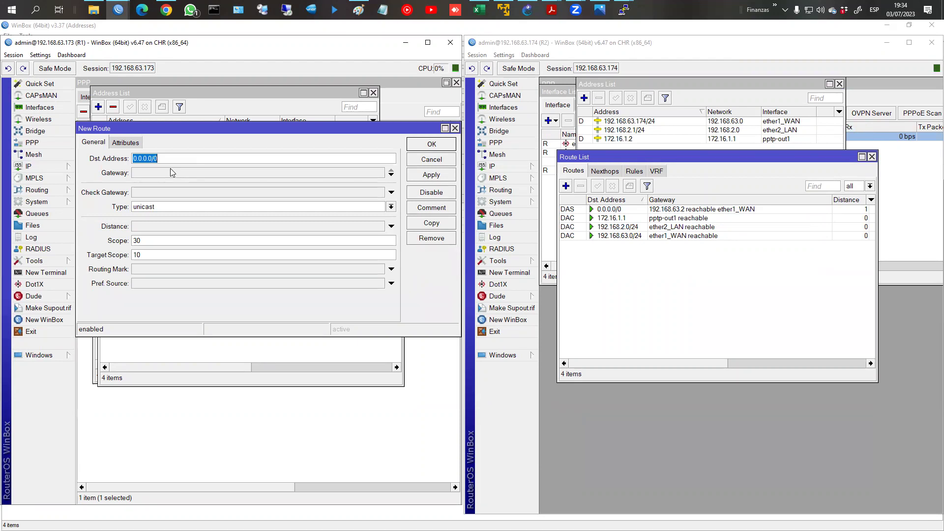
Step: Enter 192.168.2.0/24 as the new route's destination and bring up the Tuneles.png diagram
{"action": "type", "text": "192.1"}
{"action": "left_click", "coordinate": [171, 169]}
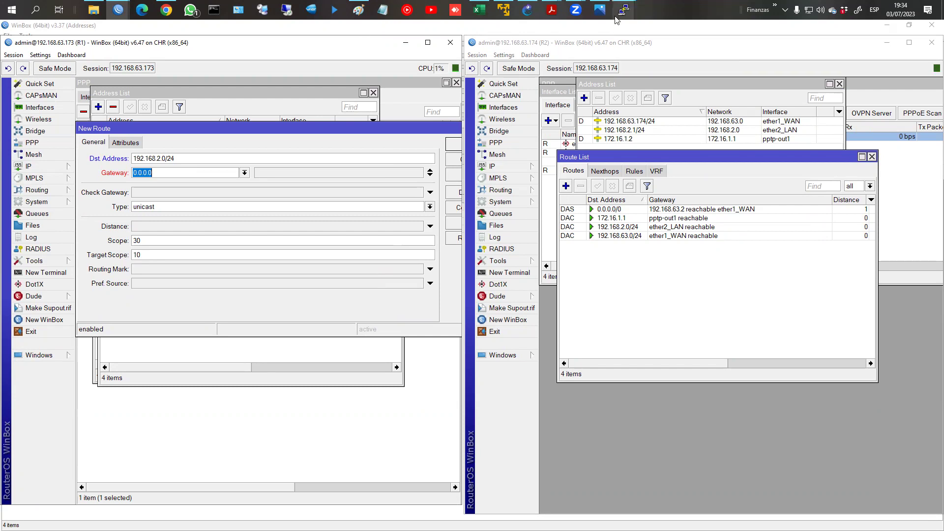
{"action": "left_click", "coordinate": [680, 143]}
{"action": "key", "text": "alt+Tab"}
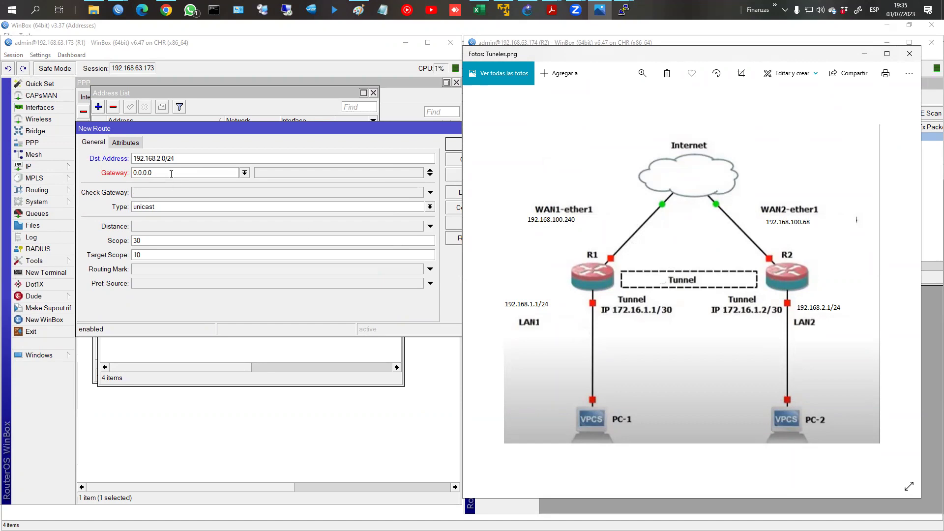
Step: Set R1's new route gateway to 172.16.1.2
{"action": "left_click", "coordinate": [128, 174]}
{"action": "type", "text": "17"}
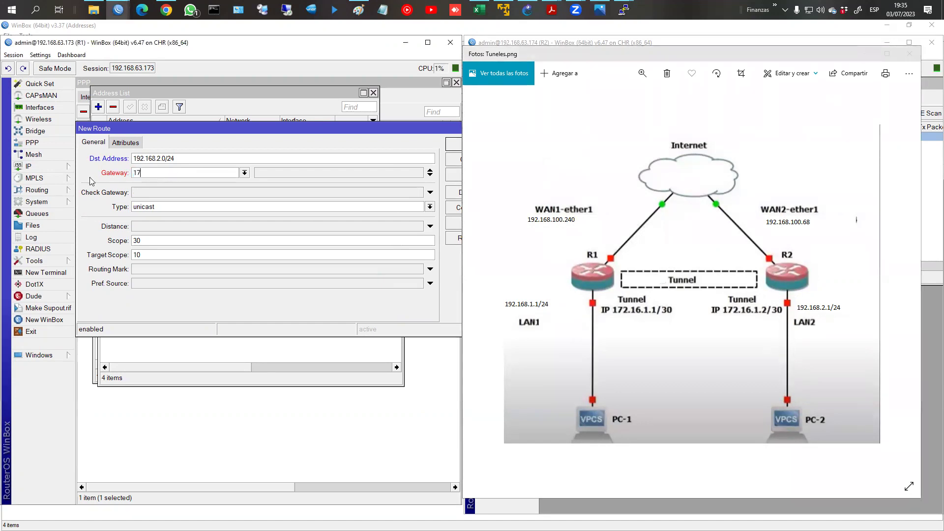
{"action": "type", "text": "2.16.1.2"}
{"action": "left_click", "coordinate": [593, 276]}
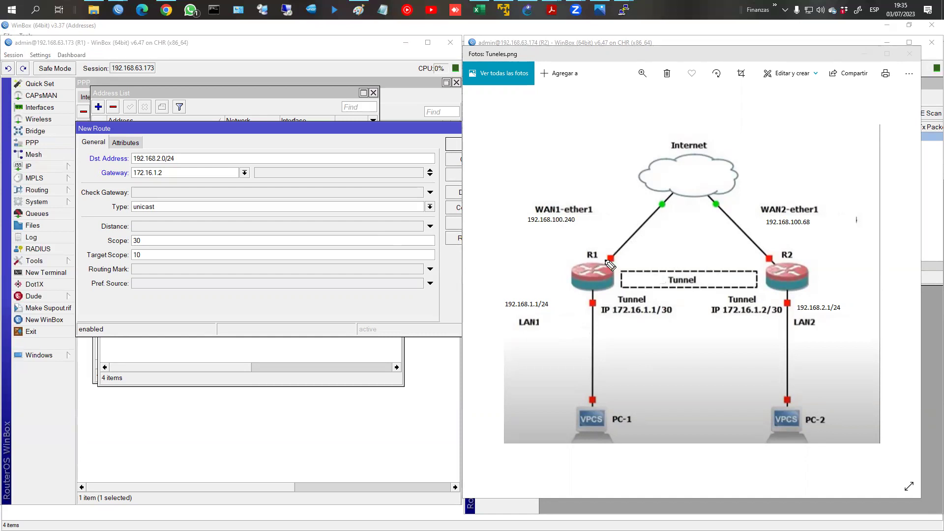
Step: Sketch R1's path into the tunnel on the diagram, marking the 172.16.1.x/30 tunnel addresses
{"action": "mouse_move", "coordinate": [597, 223]}
{"action": "left_mouse_down"}
{"action": "mouse_move", "coordinate": [609, 257]}
{"action": "mouse_move", "coordinate": [664, 248]}
{"action": "mouse_move", "coordinate": [671, 235]}
{"action": "mouse_move", "coordinate": [704, 248]}
{"action": "mouse_move", "coordinate": [723, 241]}
{"action": "mouse_move", "coordinate": [733, 257]}
{"action": "left_mouse_up"}
{"action": "left_click_drag", "start_coordinate": [608, 279], "coordinate": [661, 274]}
{"action": "mouse_move", "coordinate": [654, 268]}
{"action": "left_mouse_down"}
{"action": "mouse_move", "coordinate": [654, 280]}
{"action": "mouse_move", "coordinate": [632, 222]}
{"action": "left_mouse_up"}
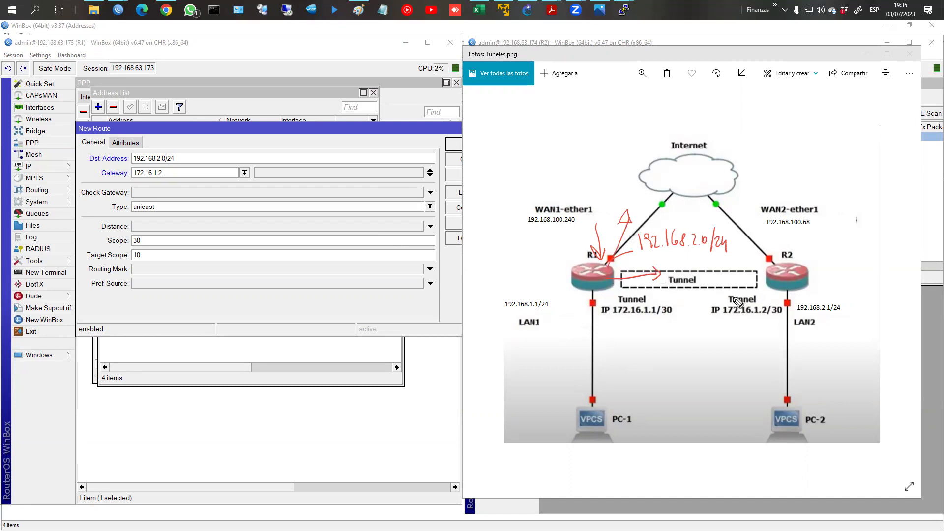
{"action": "mouse_move", "coordinate": [741, 290]}
{"action": "left_mouse_down"}
{"action": "mouse_move", "coordinate": [707, 302]}
{"action": "mouse_move", "coordinate": [785, 321]}
{"action": "mouse_move", "coordinate": [743, 295]}
{"action": "mouse_move", "coordinate": [744, 317]}
{"action": "mouse_move", "coordinate": [781, 315]}
{"action": "left_mouse_up"}
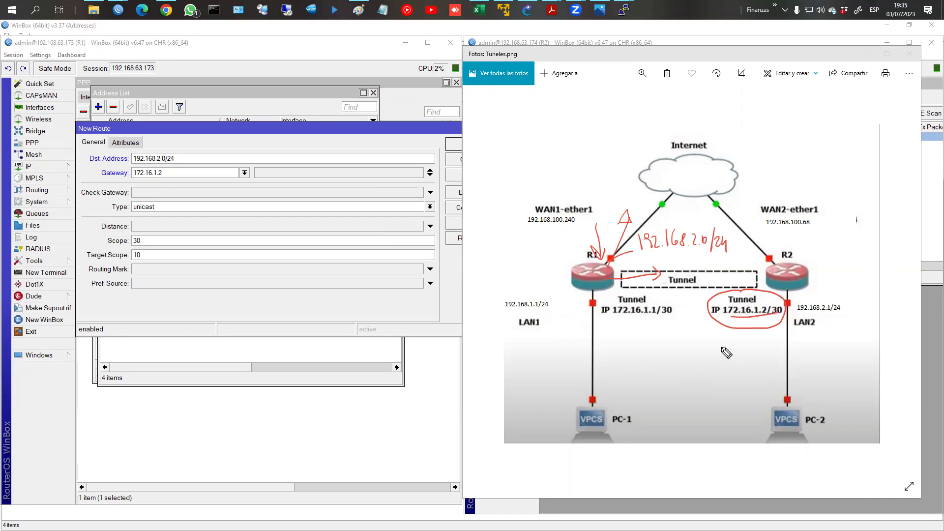
{"action": "left_click_drag", "start_coordinate": [667, 312], "coordinate": [659, 310]}
{"action": "left_click_drag", "start_coordinate": [663, 310], "coordinate": [672, 312]}
{"action": "mouse_move", "coordinate": [623, 278]}
{"action": "left_mouse_down"}
{"action": "mouse_move", "coordinate": [665, 274]}
{"action": "mouse_move", "coordinate": [655, 280]}
{"action": "left_mouse_up"}
Step: Note R2's /24 destination network on the diagram, then clear the notes and minimize Photos
{"action": "mouse_move", "coordinate": [796, 235]}
{"action": "left_mouse_down"}
{"action": "mouse_move", "coordinate": [797, 248]}
{"action": "mouse_move", "coordinate": [753, 259]}
{"action": "left_mouse_up"}
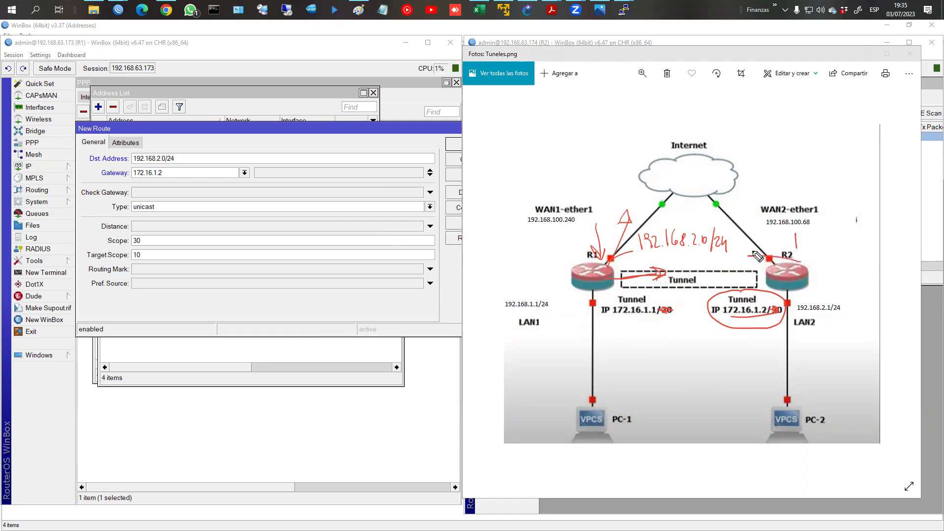
{"action": "left_click_drag", "start_coordinate": [804, 237], "coordinate": [806, 248]}
{"action": "left_click_drag", "start_coordinate": [807, 238], "coordinate": [871, 252]}
{"action": "left_click", "coordinate": [819, 247]}
{"action": "left_click", "coordinate": [843, 249]}
{"action": "left_click_drag", "start_coordinate": [873, 238], "coordinate": [877, 252]}
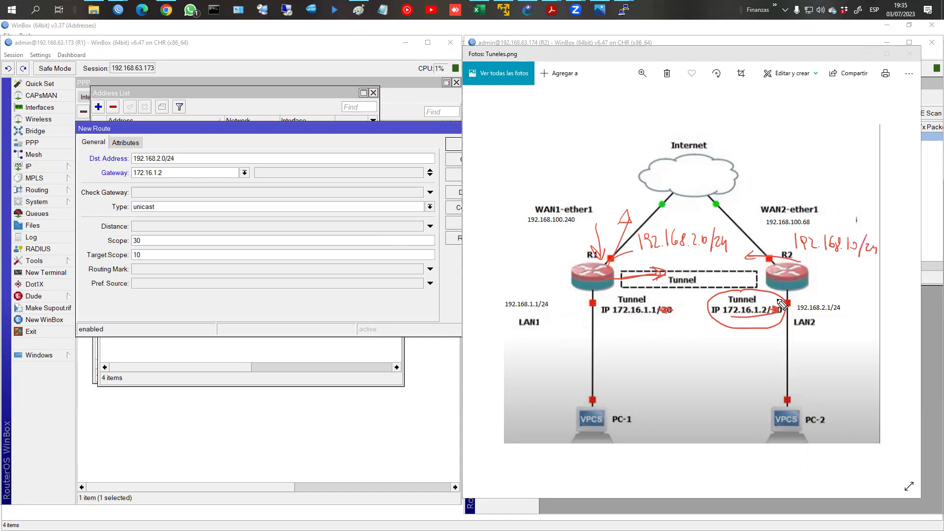
{"action": "left_click_drag", "start_coordinate": [607, 317], "coordinate": [662, 326]}
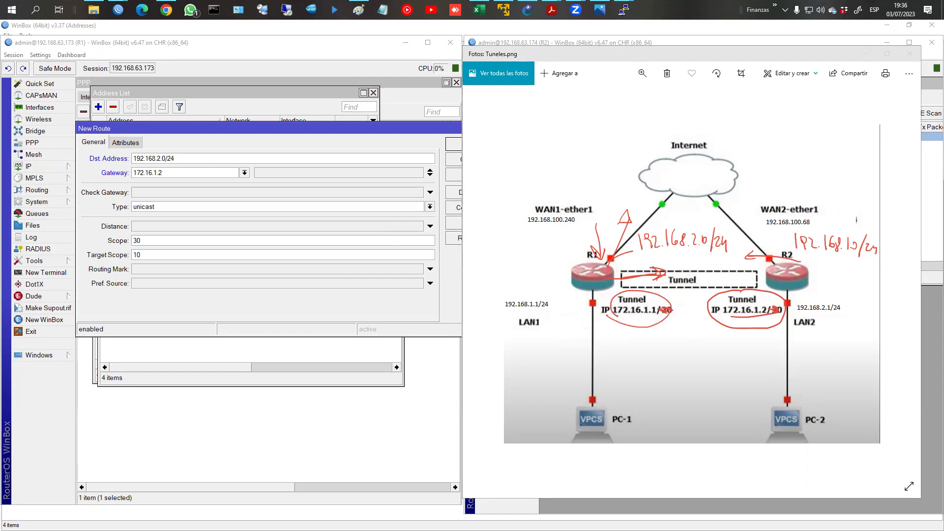
{"action": "key", "text": "Escape"}
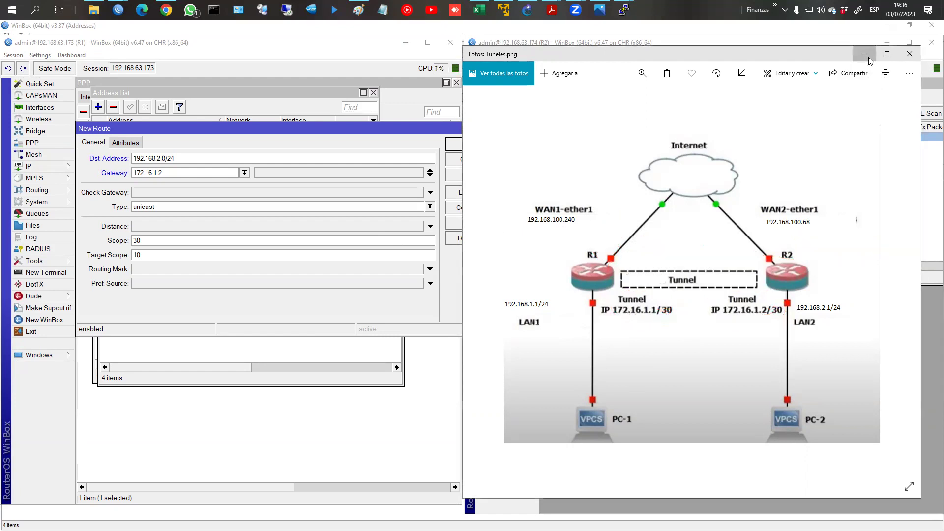
{"action": "left_click", "coordinate": [868, 56]}
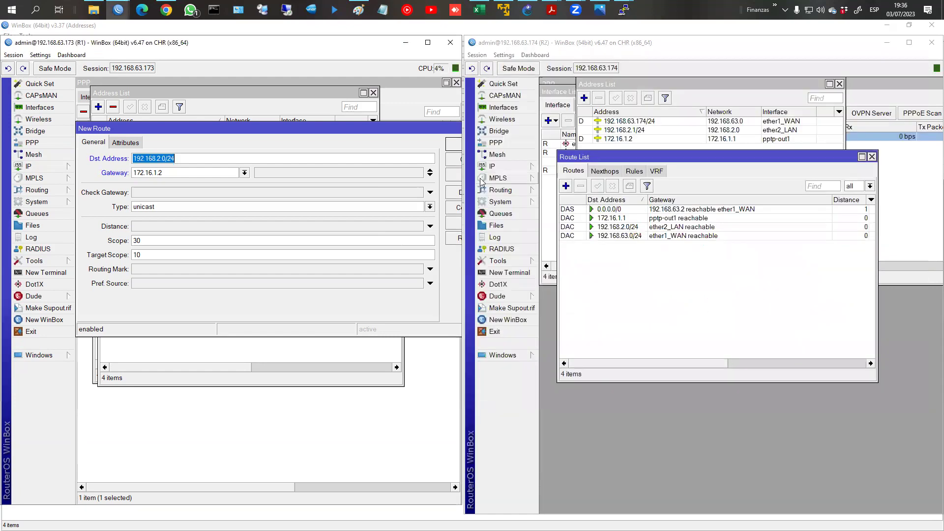
Step: Save R1's route, then add R2's static route to 192.168.1.0/24 via 172.16.1.1
{"action": "left_click", "coordinate": [453, 147]}
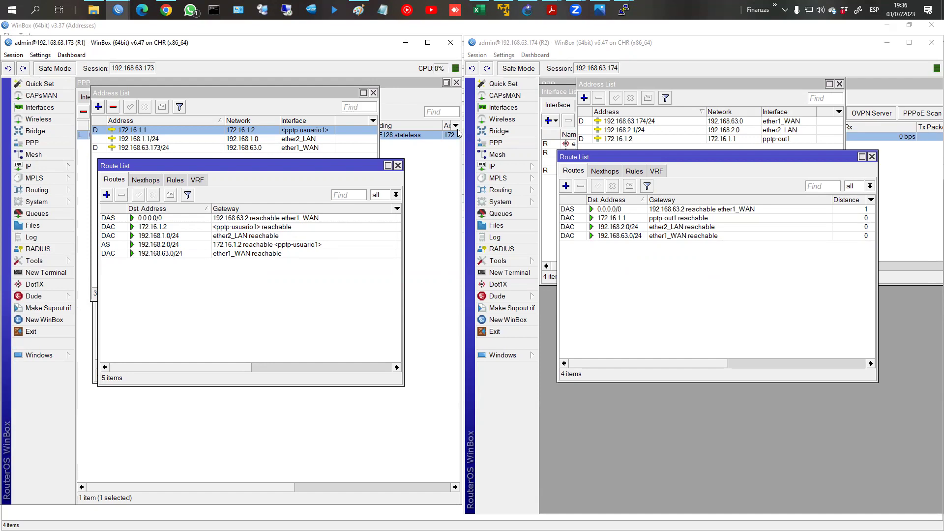
{"action": "left_click", "coordinate": [566, 186]}
{"action": "type", "text": "192.168.1.0/24"}
{"action": "left_click", "coordinate": [624, 171]}
{"action": "type", "text": "172.16.1.1"}
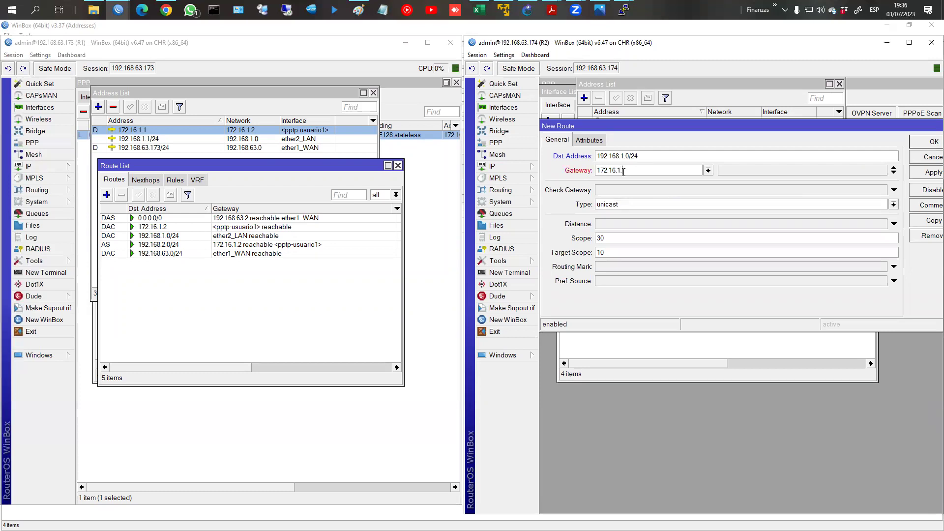
{"action": "left_click", "coordinate": [931, 144]}
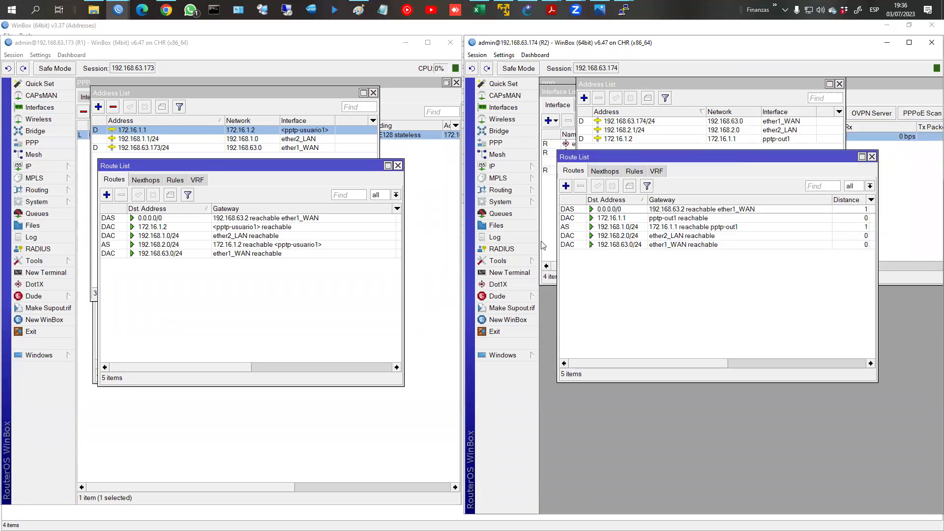
Step: Rerun the pings from PC2 to 192.168.1.254 and from PC1 to 192.168.2.254
{"action": "mouse_move", "coordinate": [632, 17]}
{"action": "left_click", "coordinate": [588, 45]}
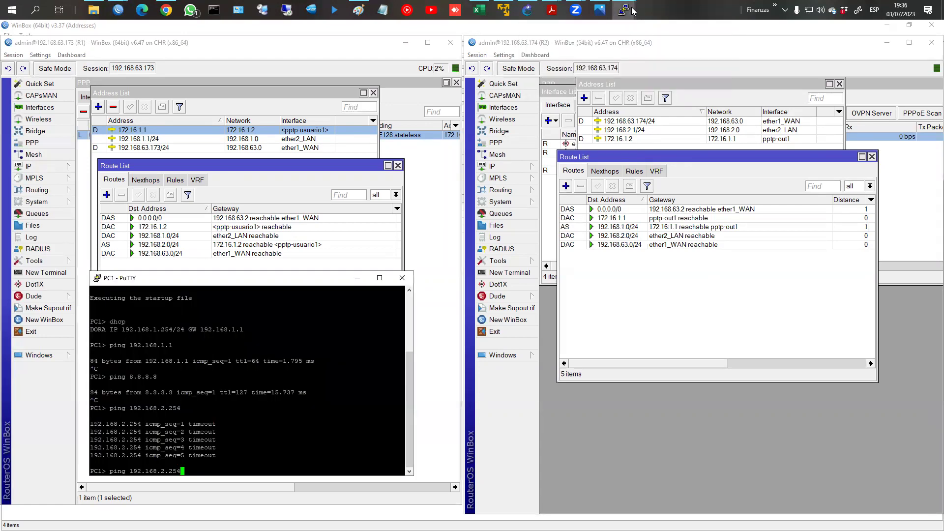
{"action": "left_click", "coordinate": [677, 64]}
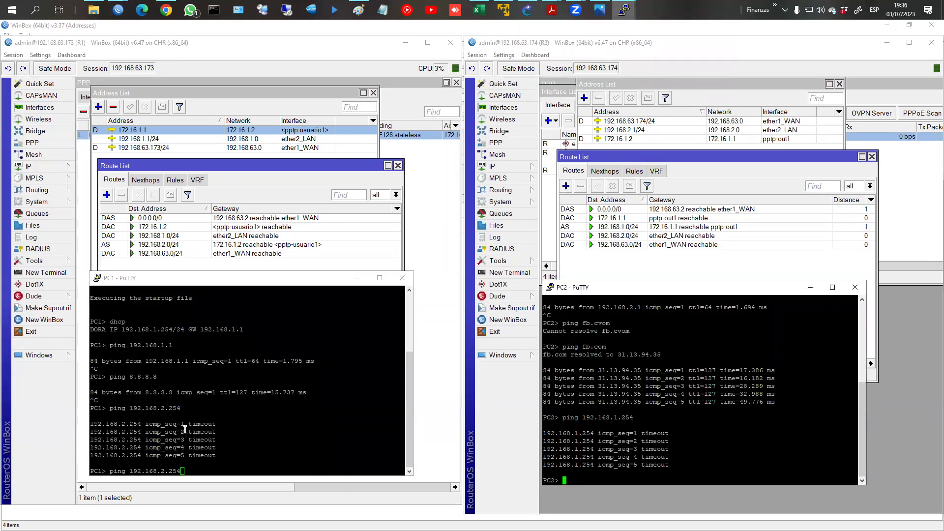
{"action": "key", "text": "Up"}
{"action": "key", "text": "Return"}
{"action": "left_click", "coordinate": [394, 403]}
{"action": "key", "text": "Return"}
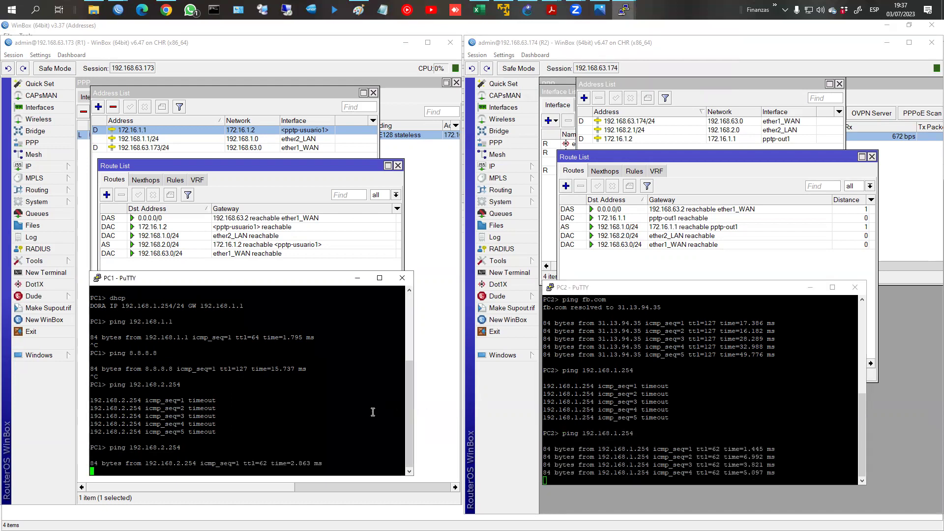
Step: Trace 192.168.2.254 from PC1 and highlight the 172.16.1.2 and 192.168.2.254 hops
{"action": "key", "text": "ctrl+c"}
{"action": "type", "text": "trace 1"}
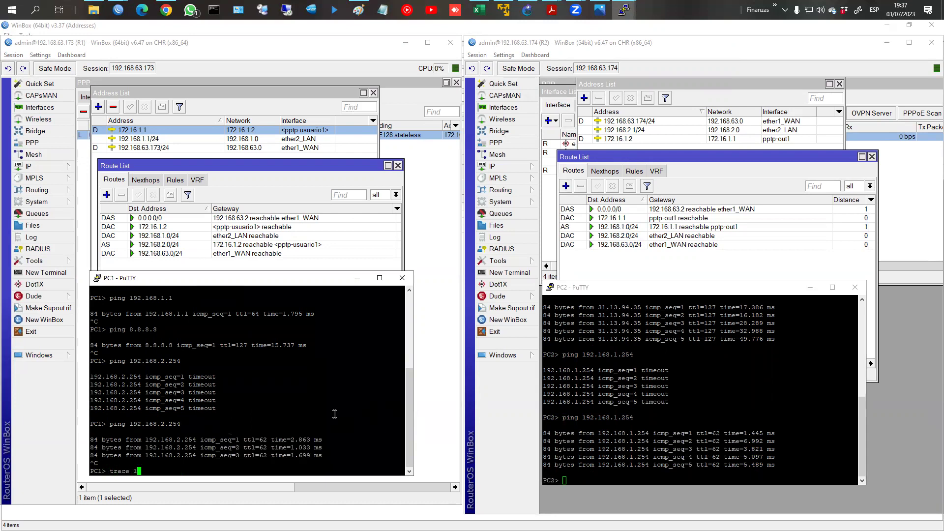
{"action": "type", "text": "92.168.2.254"}
{"action": "key", "text": "Return"}
{"action": "left_click_drag", "start_coordinate": [108, 432], "coordinate": [152, 438]}
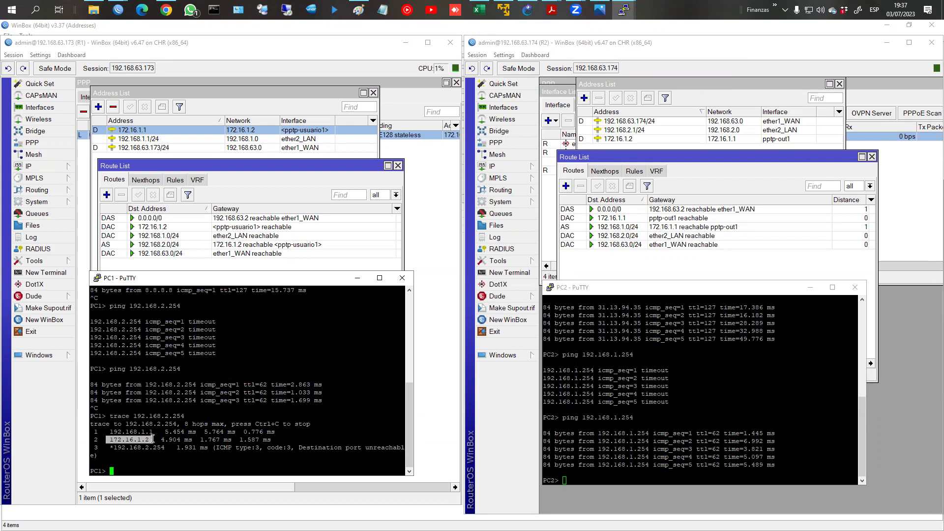
{"action": "left_click_drag", "start_coordinate": [99, 448], "coordinate": [163, 447]}
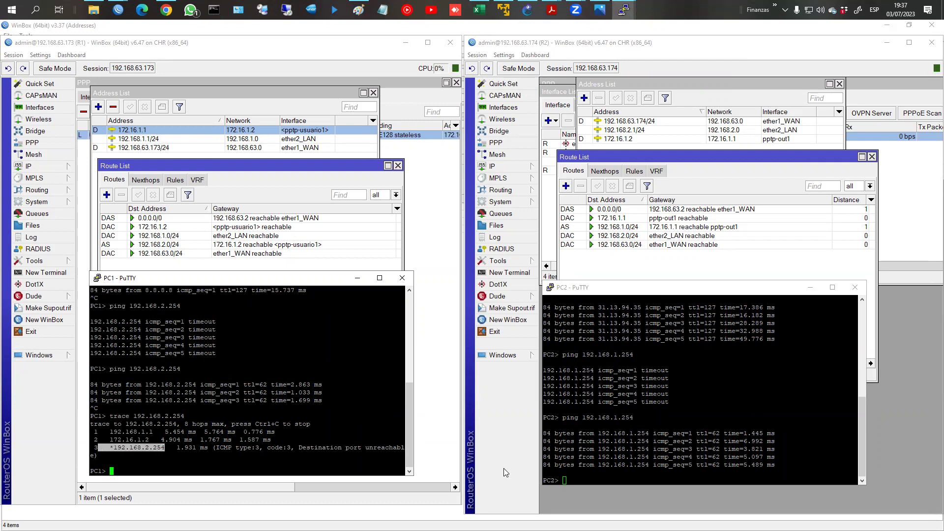
{"action": "left_click", "coordinate": [299, 269]}
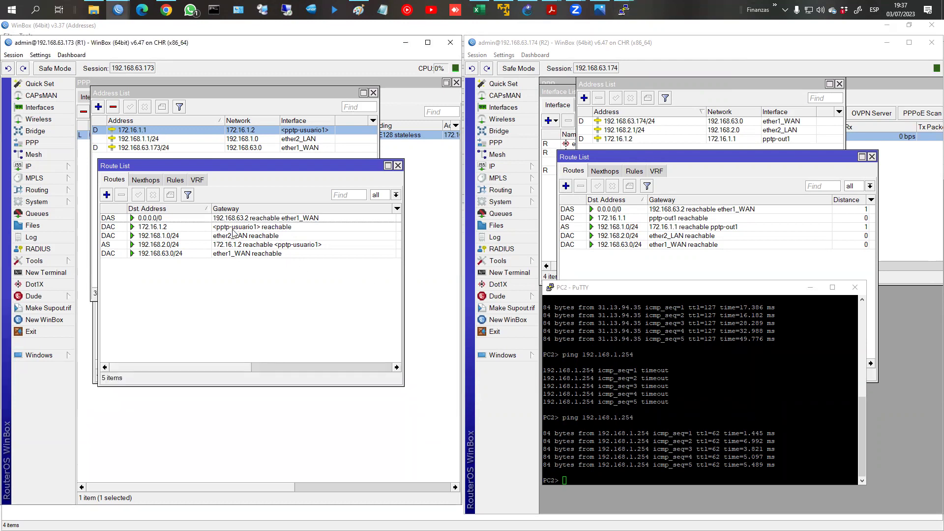
Step: Open R1's 192.168.2.0/24 route for editing and bring the routing course PDF forward
{"action": "double_click", "coordinate": [147, 245]}
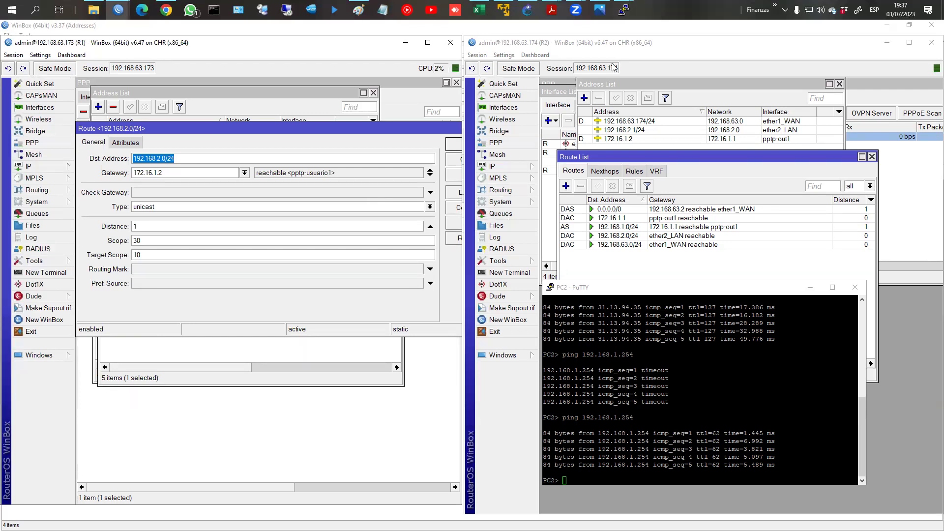
{"action": "mouse_move", "coordinate": [612, 11]}
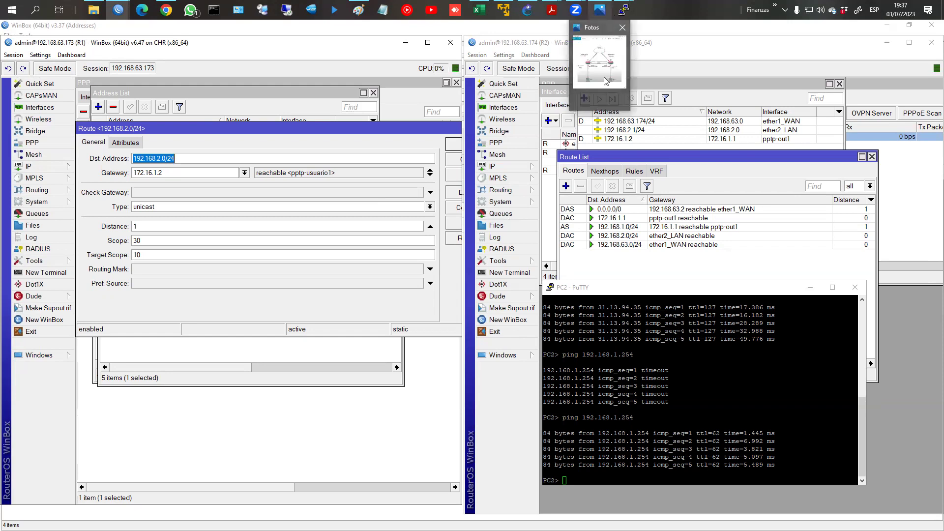
{"action": "mouse_move", "coordinate": [552, 11]}
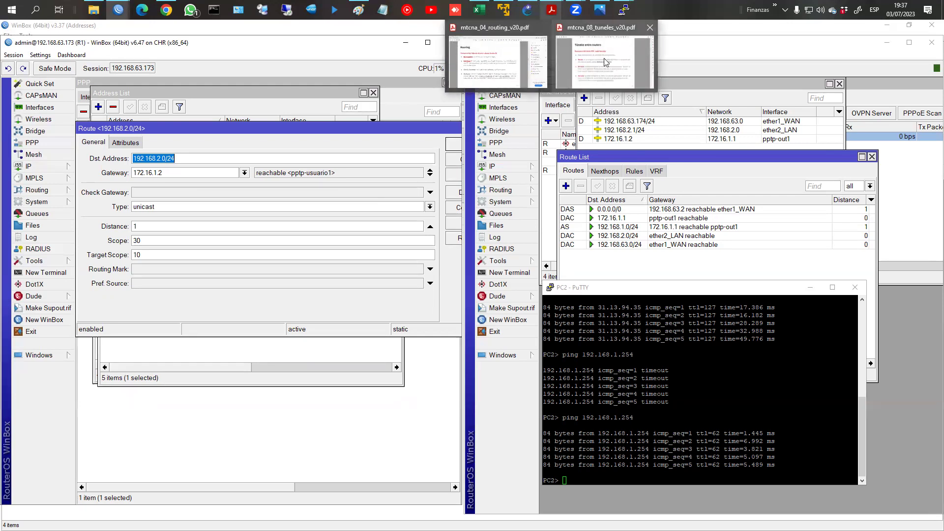
{"action": "left_click", "coordinate": [518, 46]}
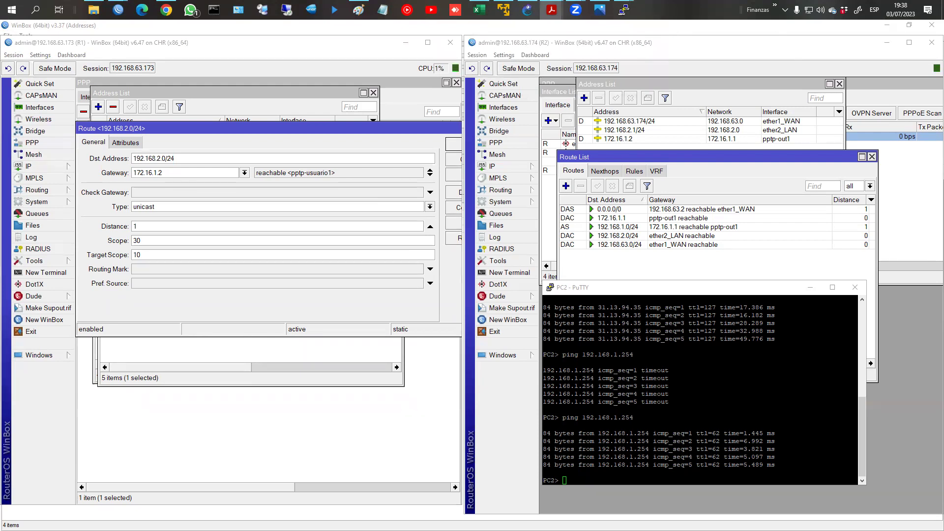
{"action": "key", "text": "super+shift+Right"}
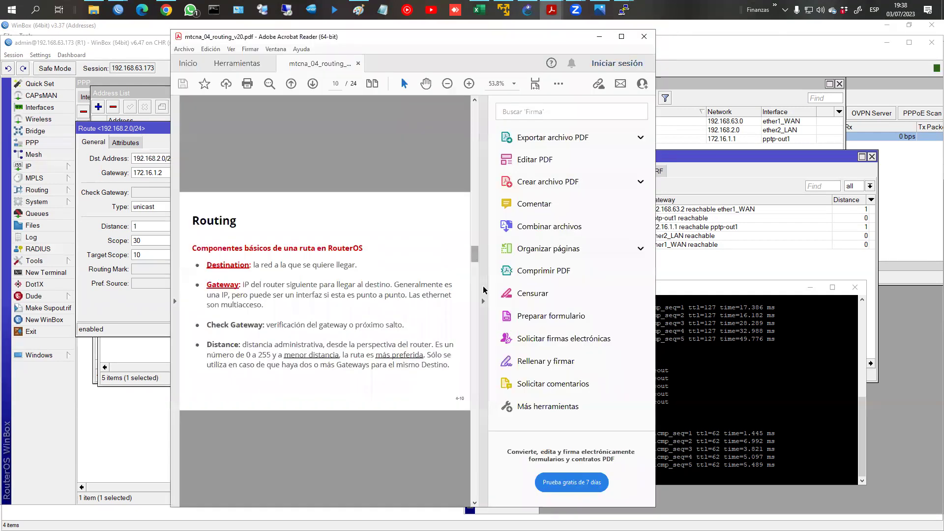
Step: Maximize the routing PDF and mark Destination, Gateway and the point-to-point interface note
{"action": "left_click", "coordinate": [483, 299]}
{"action": "key", "text": "super+Up"}
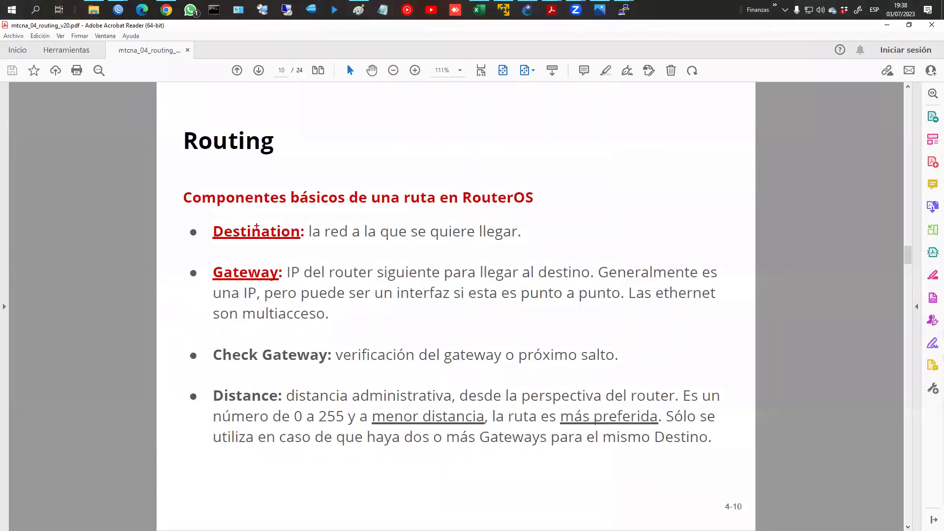
{"action": "left_click_drag", "start_coordinate": [196, 219], "coordinate": [314, 246]}
{"action": "mouse_move", "coordinate": [202, 259]}
{"action": "left_mouse_down"}
{"action": "mouse_move", "coordinate": [259, 281]}
{"action": "mouse_move", "coordinate": [582, 281]}
{"action": "left_mouse_up"}
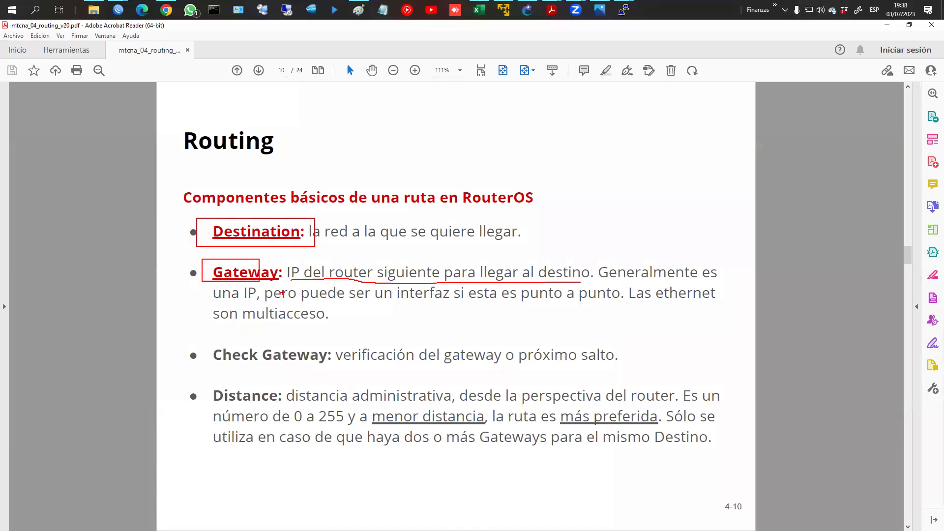
{"action": "left_click_drag", "start_coordinate": [266, 302], "coordinate": [597, 305]}
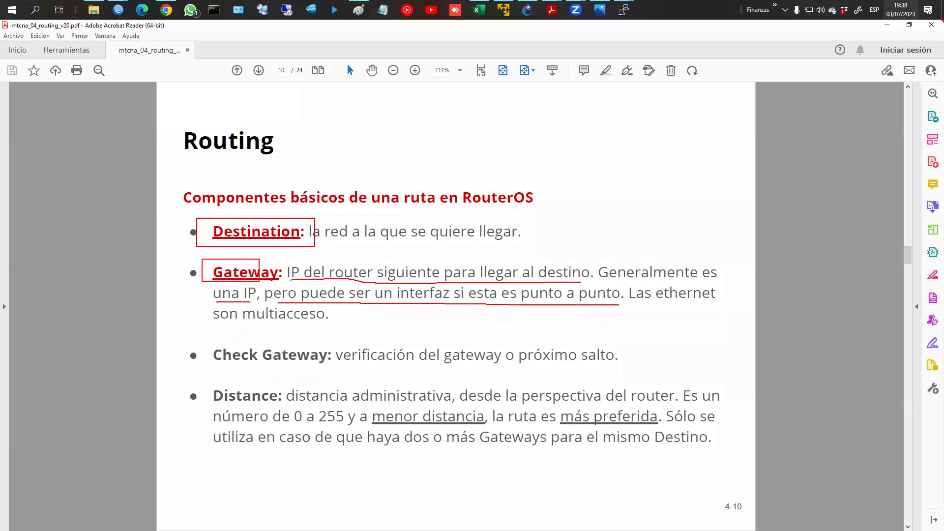
{"action": "key", "text": "Escape"}
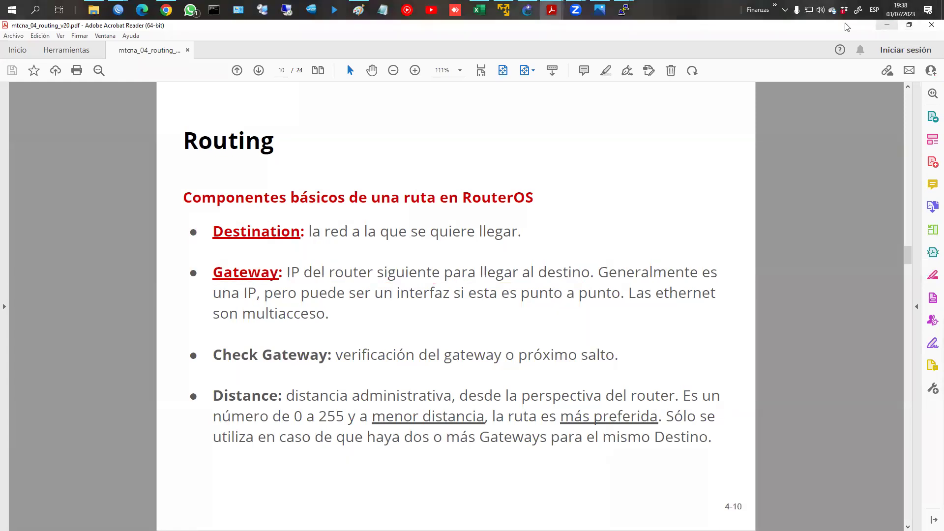
Step: Change R1's 192.168.2.0/24 route gateway to the pptp-usuario1 interface
{"action": "left_click", "coordinate": [891, 26]}
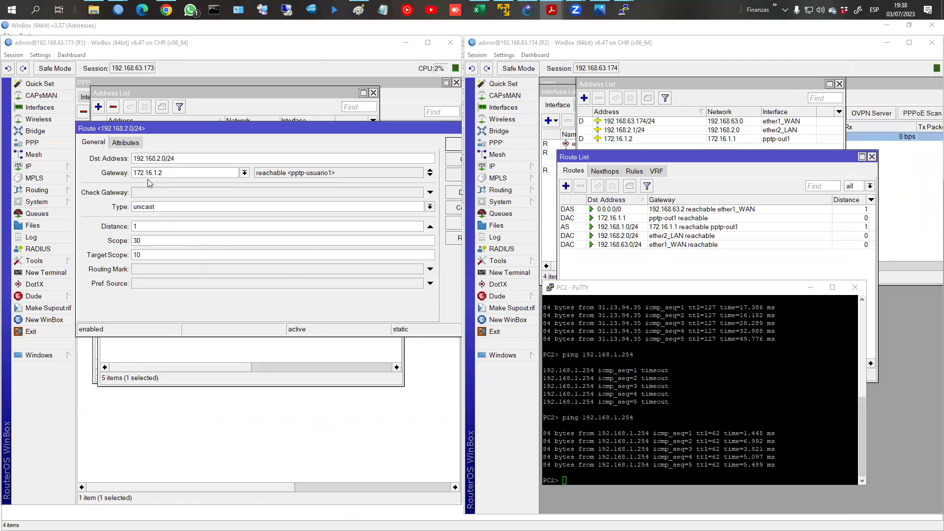
{"action": "left_click", "coordinate": [245, 173]}
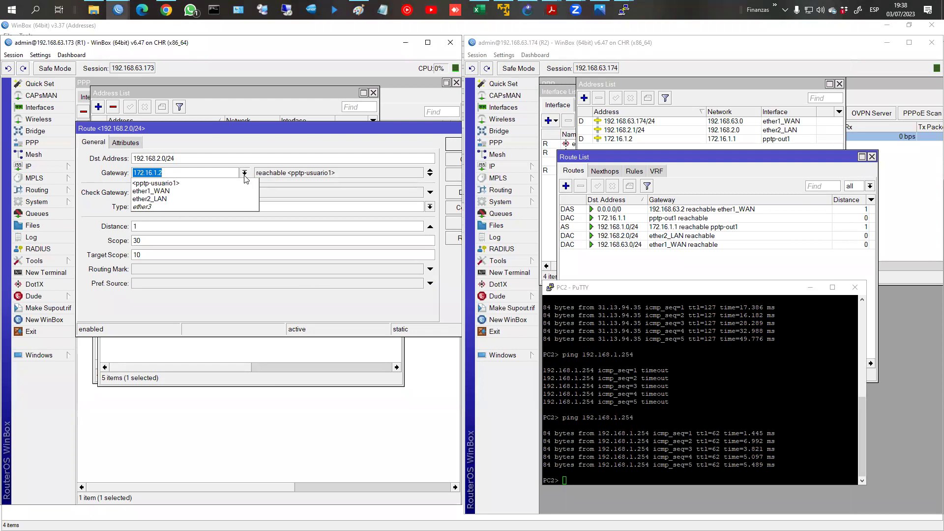
{"action": "left_click", "coordinate": [175, 184]}
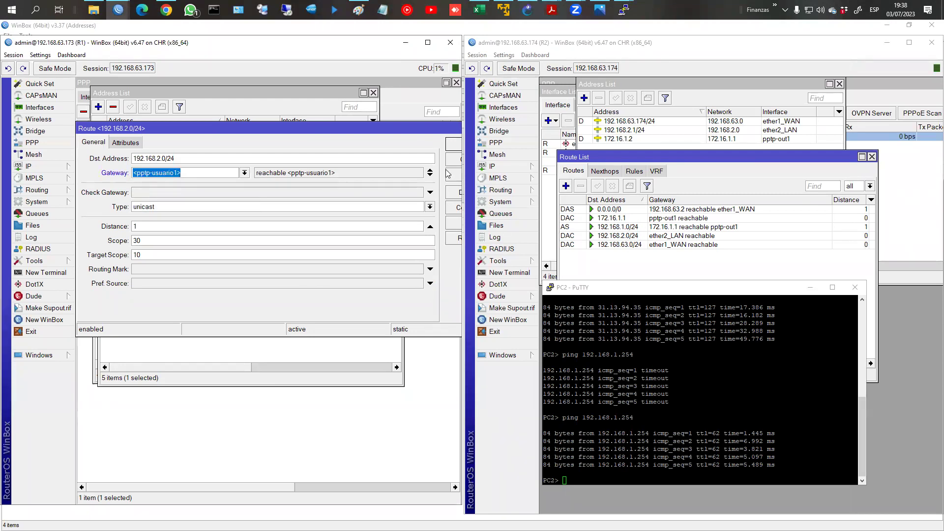
{"action": "left_click", "coordinate": [452, 146]}
Step: Change R2's 192.168.1.0/24 route gateway to the pptp-out1 interface
{"action": "left_click", "coordinate": [618, 220]}
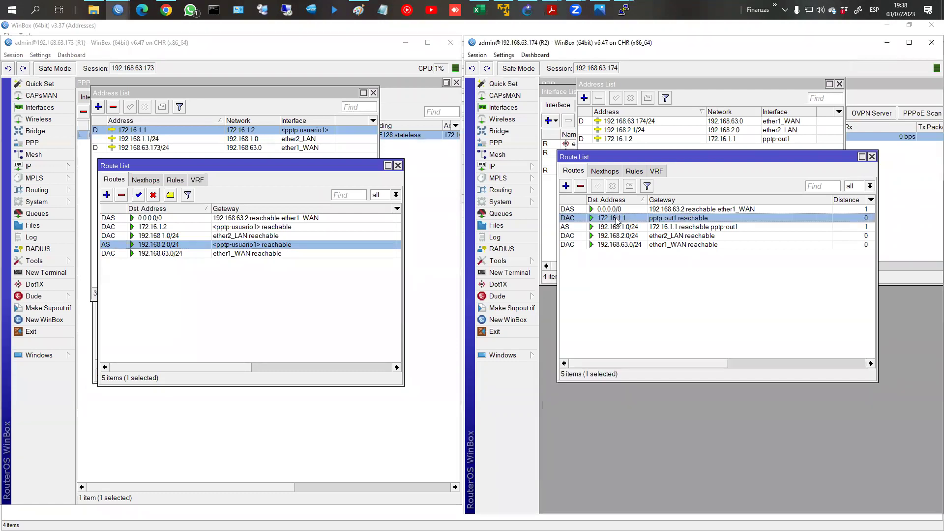
{"action": "double_click", "coordinate": [619, 220]}
{"action": "left_click", "coordinate": [914, 160]}
{"action": "double_click", "coordinate": [616, 227]}
{"action": "left_click", "coordinate": [708, 170]}
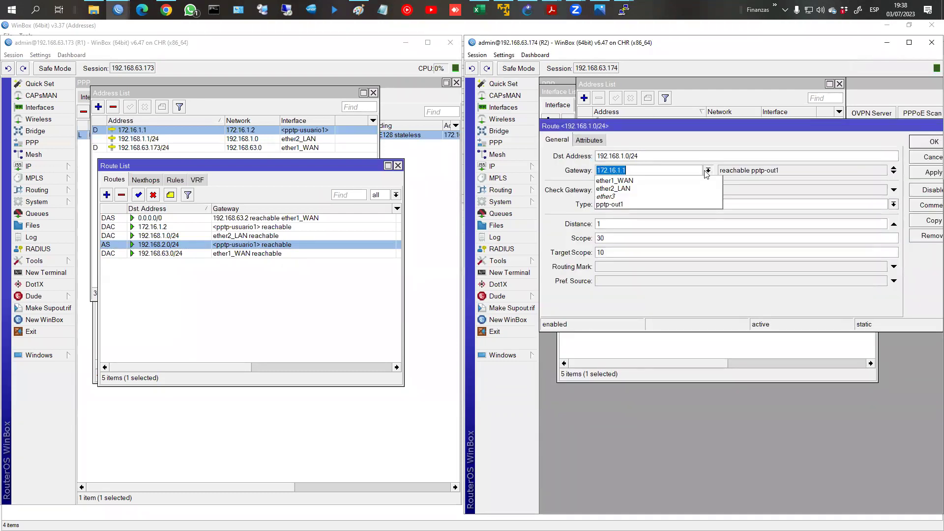
{"action": "left_click", "coordinate": [655, 202]}
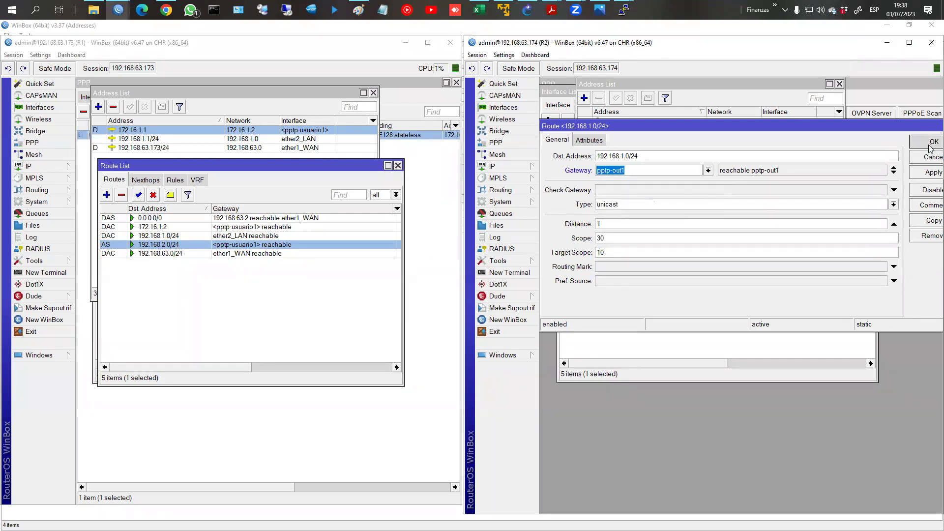
{"action": "left_click", "coordinate": [931, 148]}
Step: Rerun the trace and ping to 192.168.2.254 from PC1
{"action": "left_click", "coordinate": [625, 11]}
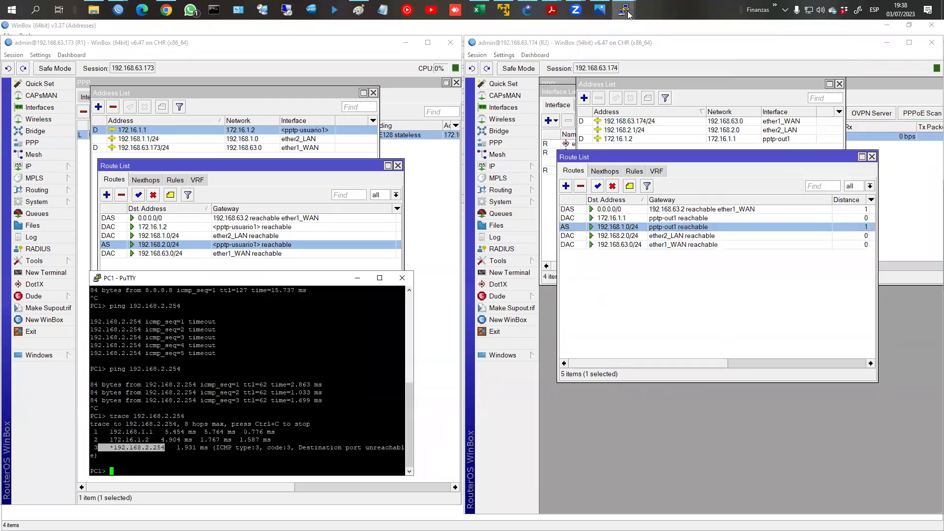
{"action": "left_click_drag", "start_coordinate": [339, 355], "coordinate": [337, 357]}
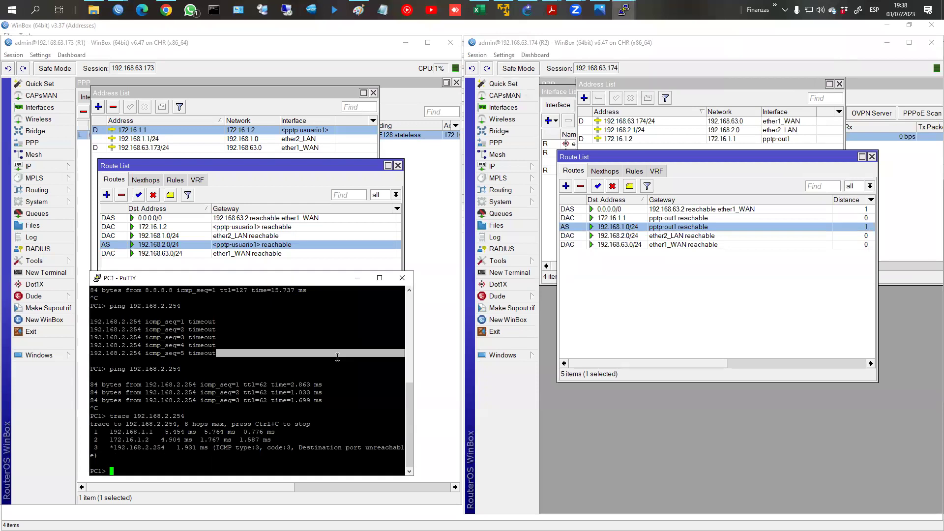
{"action": "mouse_move", "coordinate": [625, 10]}
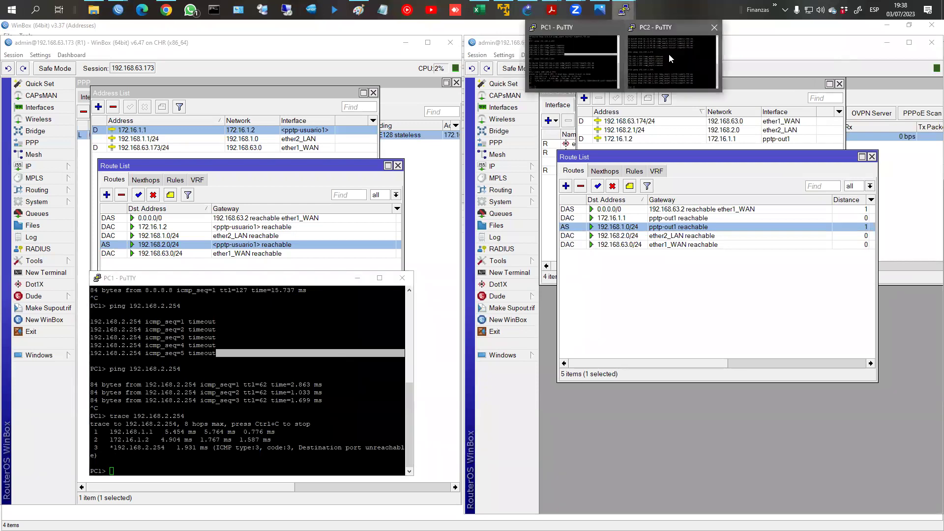
{"action": "left_click", "coordinate": [669, 54]}
{"action": "left_click", "coordinate": [285, 428]}
{"action": "key", "text": "Up"}
{"action": "key", "text": "Return"}
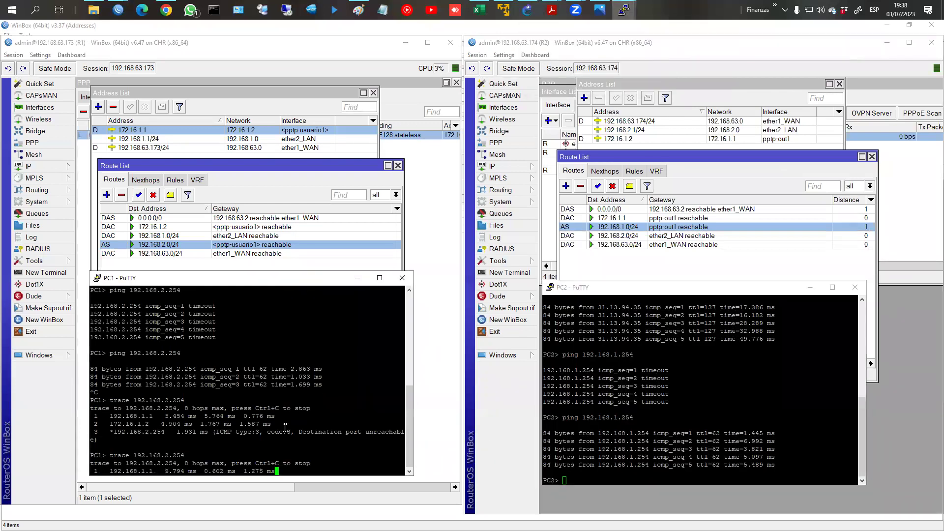
{"action": "key", "text": "Up"}
Step: Rerun the ping to 192.168.1.254 from PC2
{"action": "key", "text": "Up"}
{"action": "key", "text": "Return"}
{"action": "left_click", "coordinate": [619, 449]}
{"action": "key", "text": "Up"}
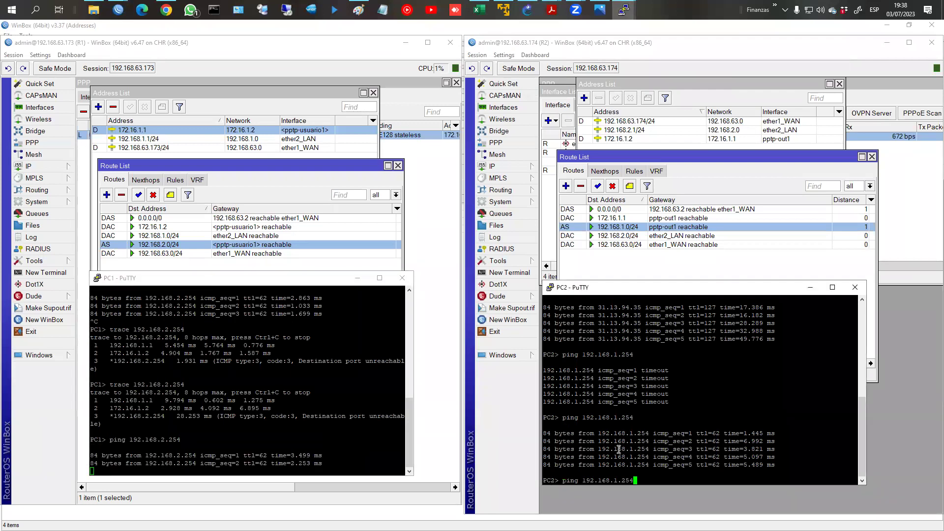
{"action": "key", "text": "Return"}
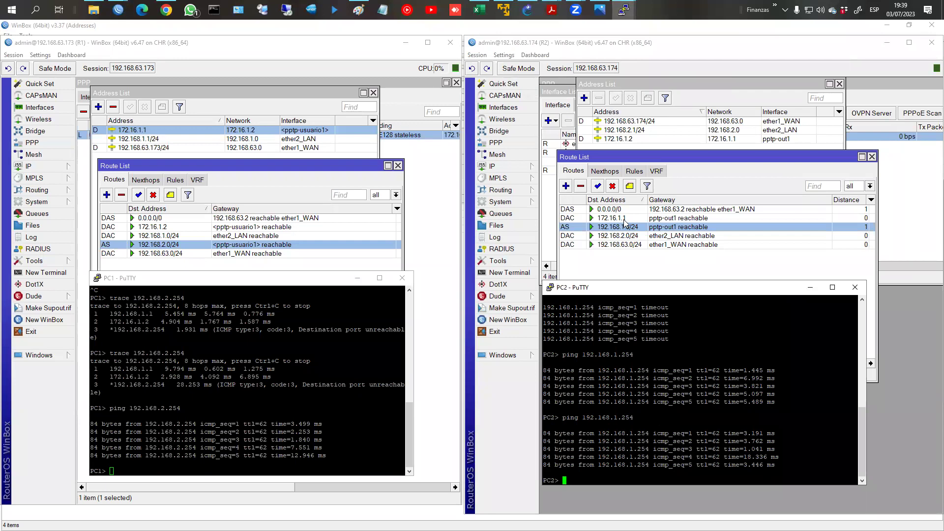
Step: Disable R1's PPTP server from the PPP Interface tab to bring the tunnel down
{"action": "left_click", "coordinate": [39, 107]}
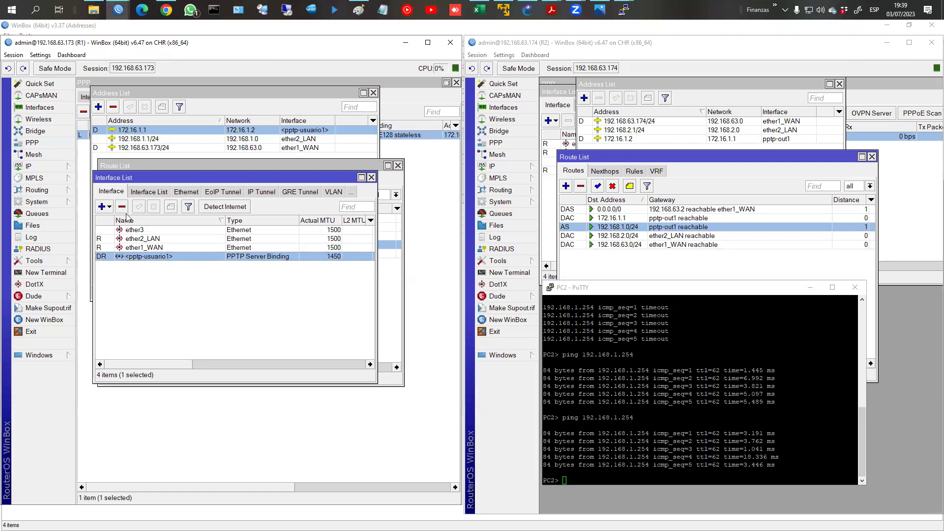
{"action": "left_click", "coordinate": [151, 165]}
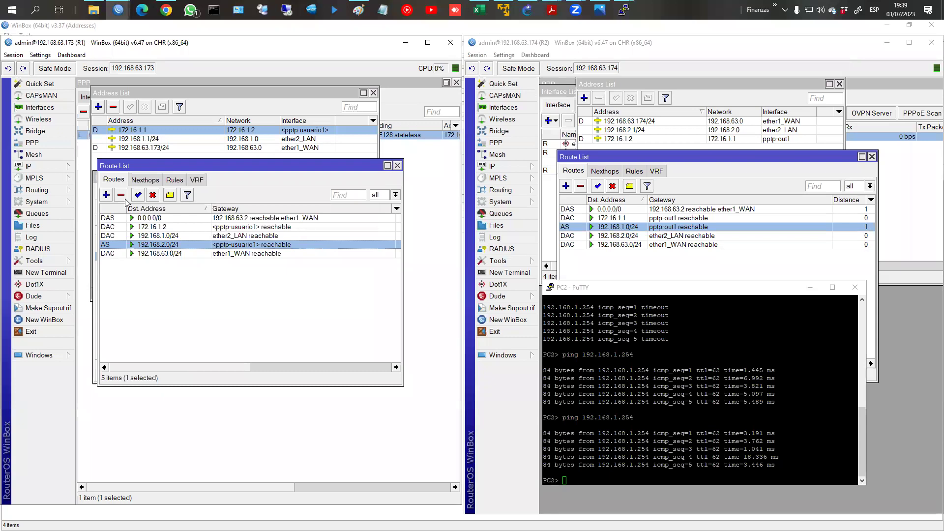
{"action": "left_click", "coordinate": [82, 158]}
{"action": "left_click", "coordinate": [107, 138]}
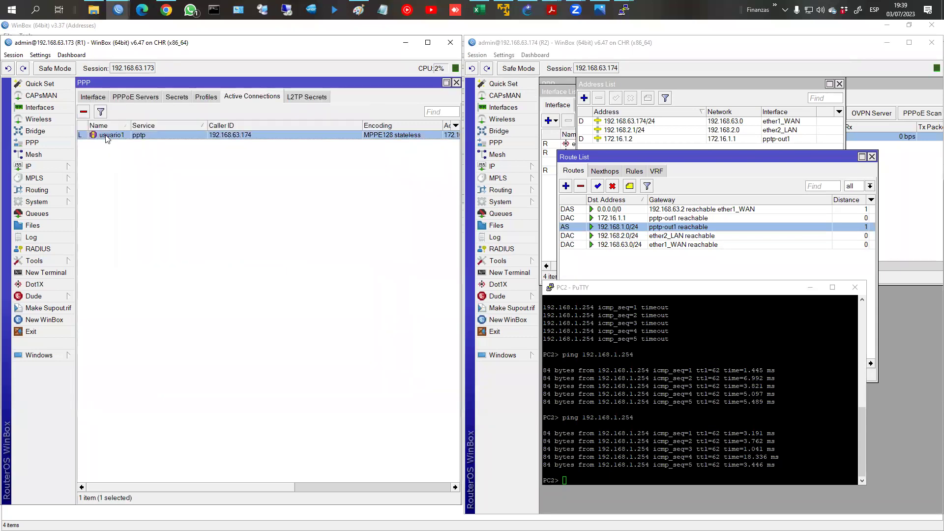
{"action": "left_click", "coordinate": [99, 100]}
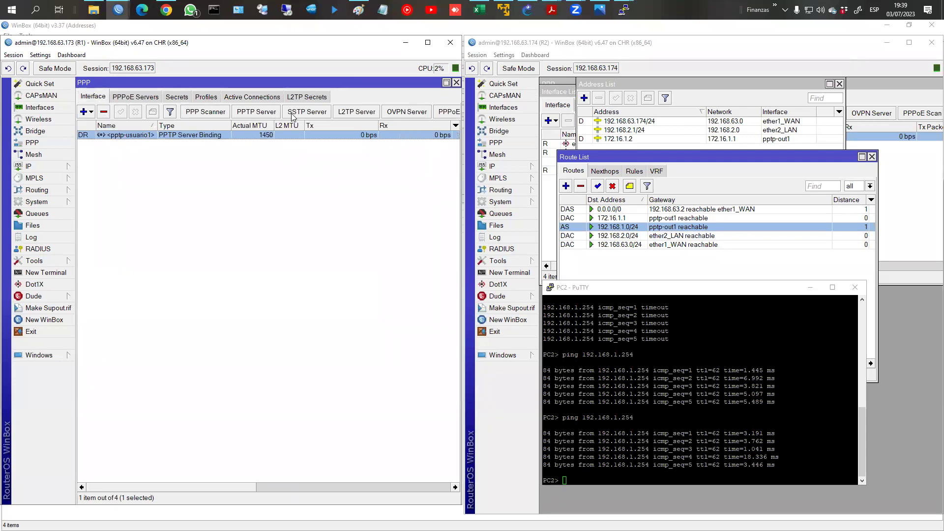
{"action": "left_click", "coordinate": [255, 113]}
{"action": "left_click", "coordinate": [231, 152]}
{"action": "left_click", "coordinate": [333, 152]}
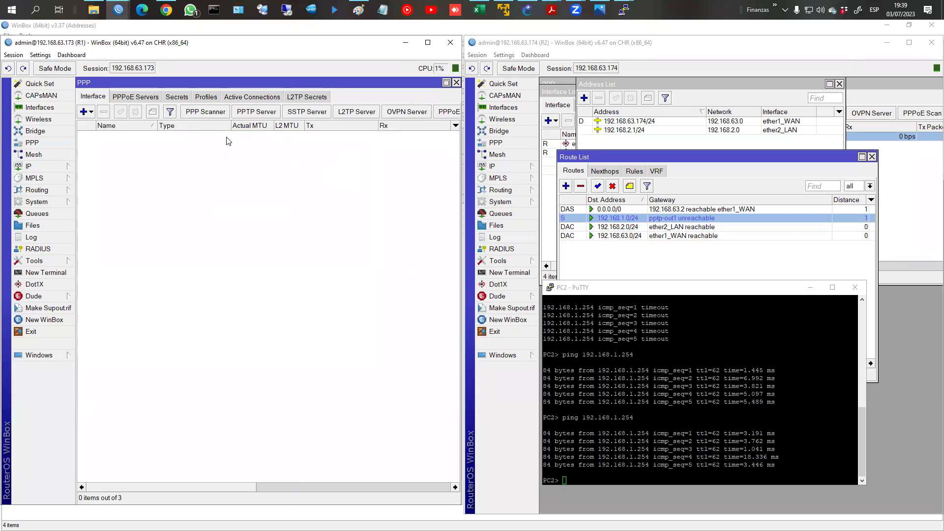
Step: Re-enable R1's PPTP server
{"action": "left_click", "coordinate": [251, 115]}
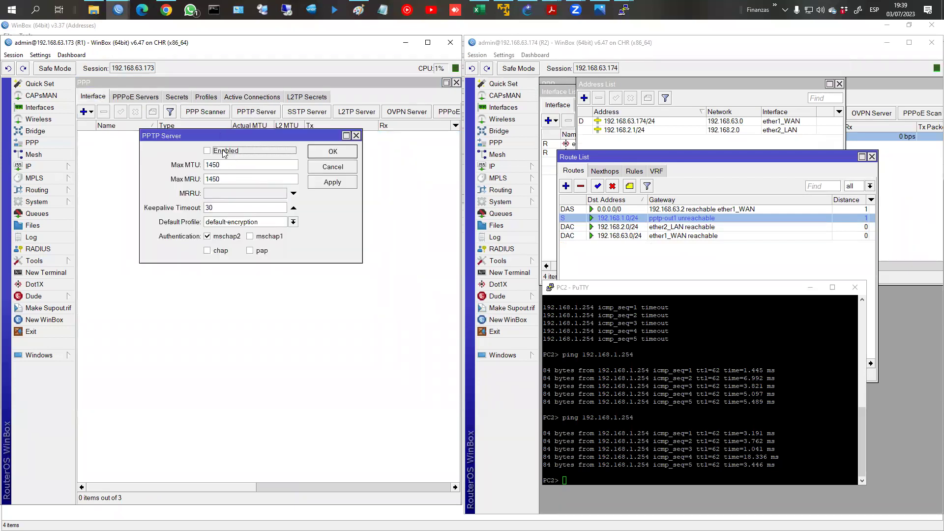
{"action": "double_click", "coordinate": [646, 221]}
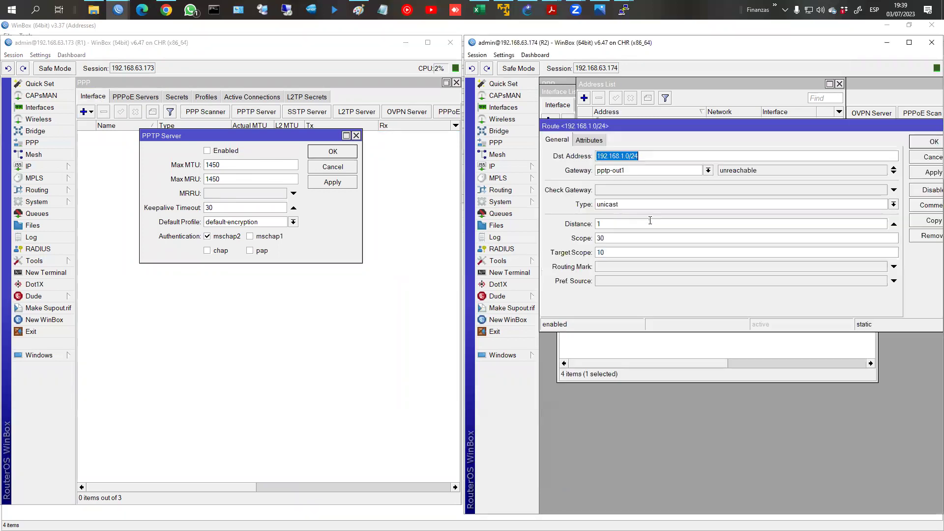
{"action": "left_click", "coordinate": [927, 142]}
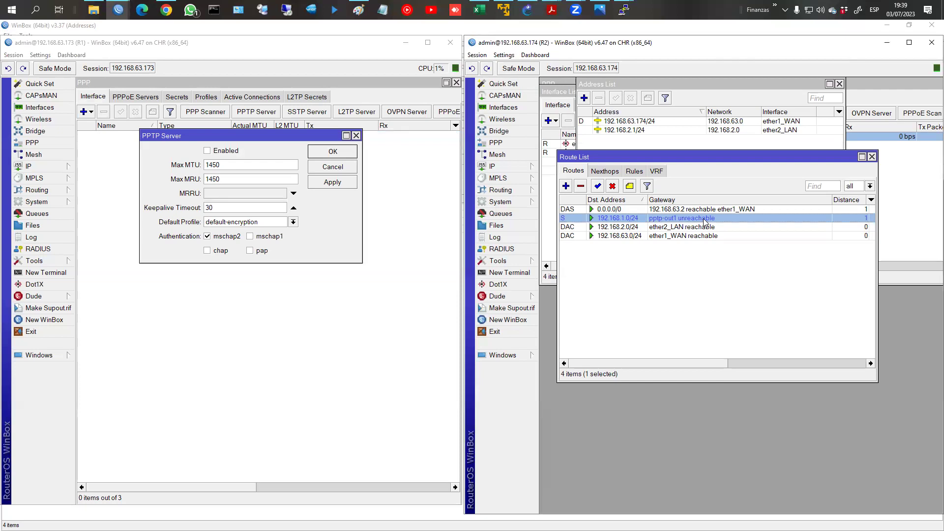
{"action": "left_click", "coordinate": [611, 145]}
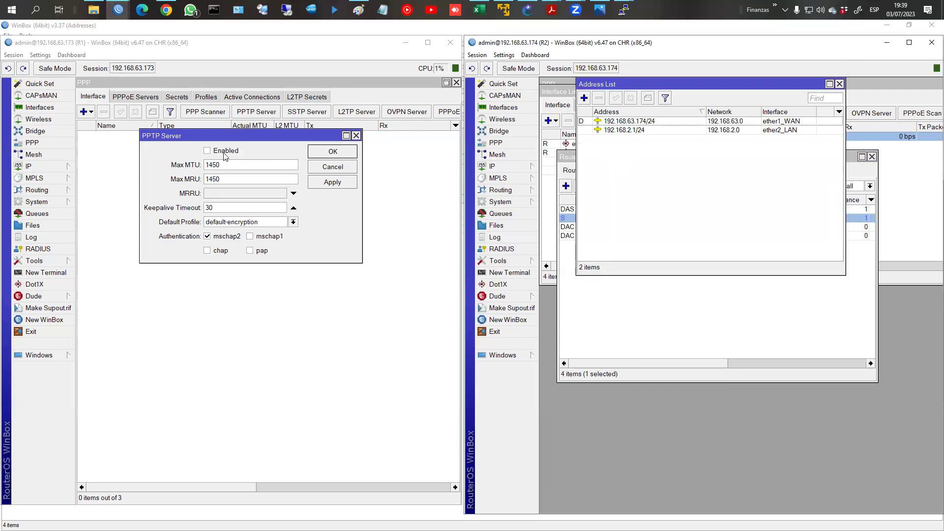
{"action": "left_click", "coordinate": [347, 154]}
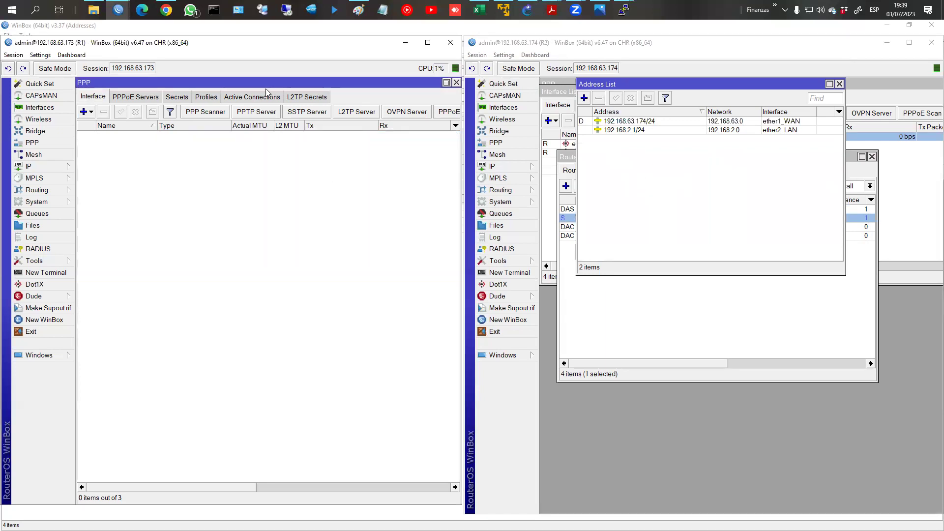
Step: Confirm usuario1 is connected and R2's 192.168.1.0/24 route is reachable, then close PPP
{"action": "left_click", "coordinate": [251, 98]}
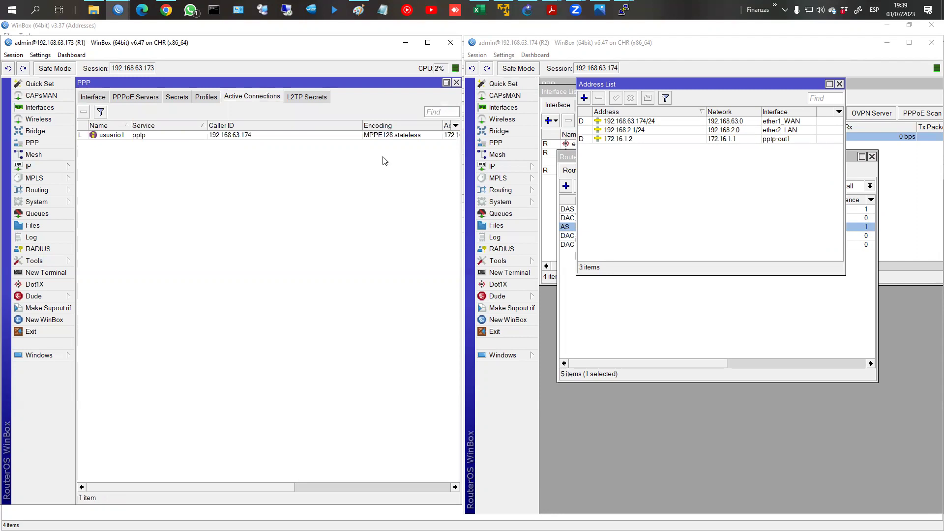
{"action": "left_click", "coordinate": [688, 367]}
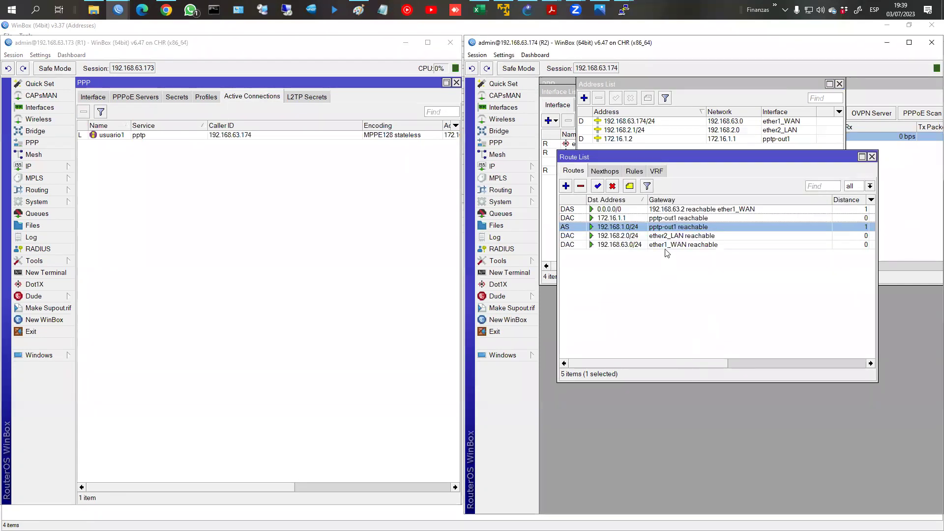
{"action": "double_click", "coordinate": [666, 227]}
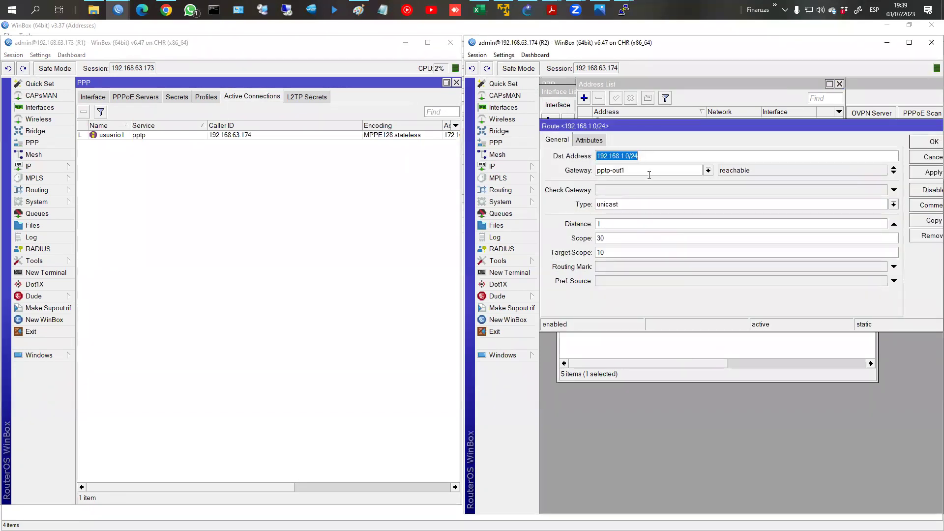
{"action": "left_click", "coordinate": [930, 143]}
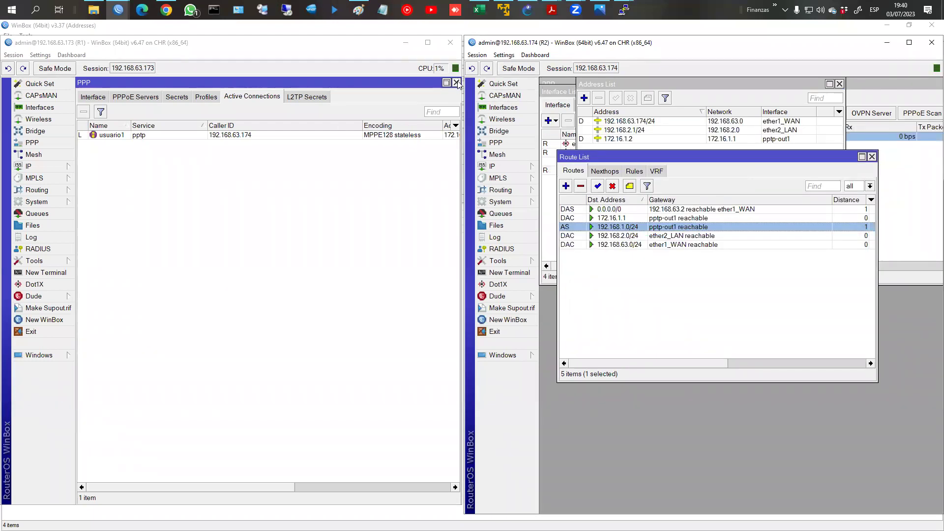
{"action": "left_click", "coordinate": [457, 84]}
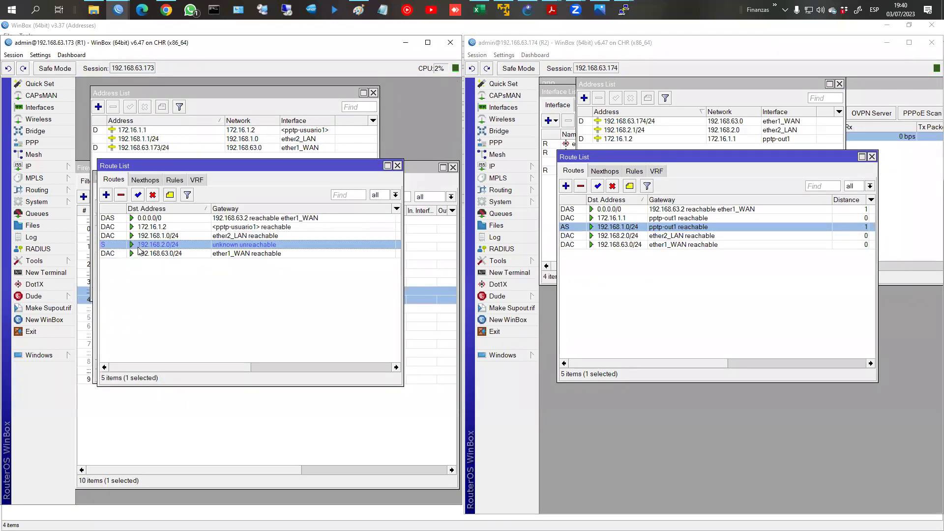
Step: Inspect R1's 192.168.2.0/24 route and select the 172.16.1.1 tunnel address
{"action": "double_click", "coordinate": [113, 246]}
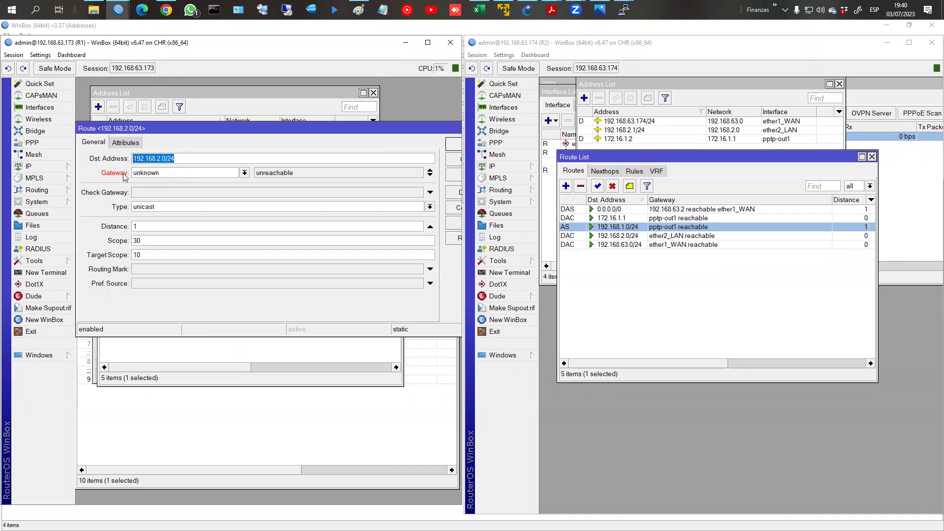
{"action": "left_click", "coordinate": [448, 146]}
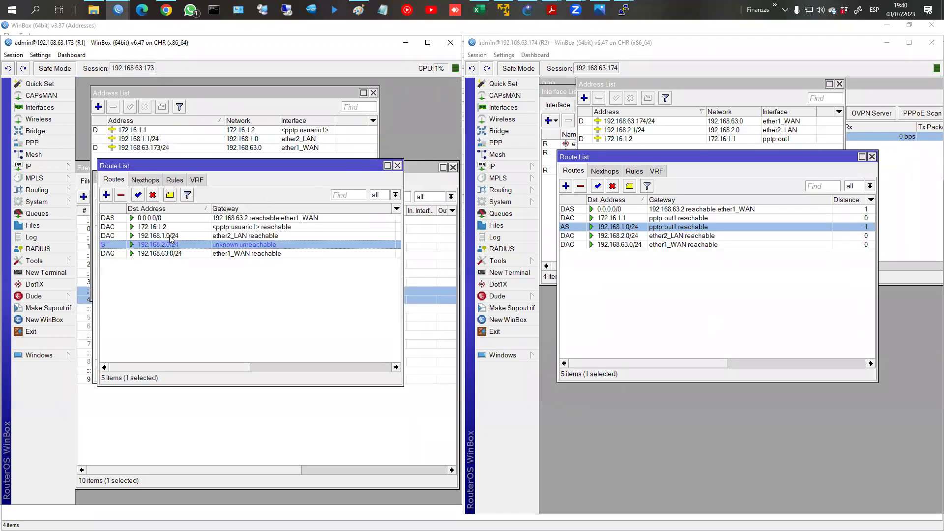
{"action": "left_click", "coordinate": [172, 150]}
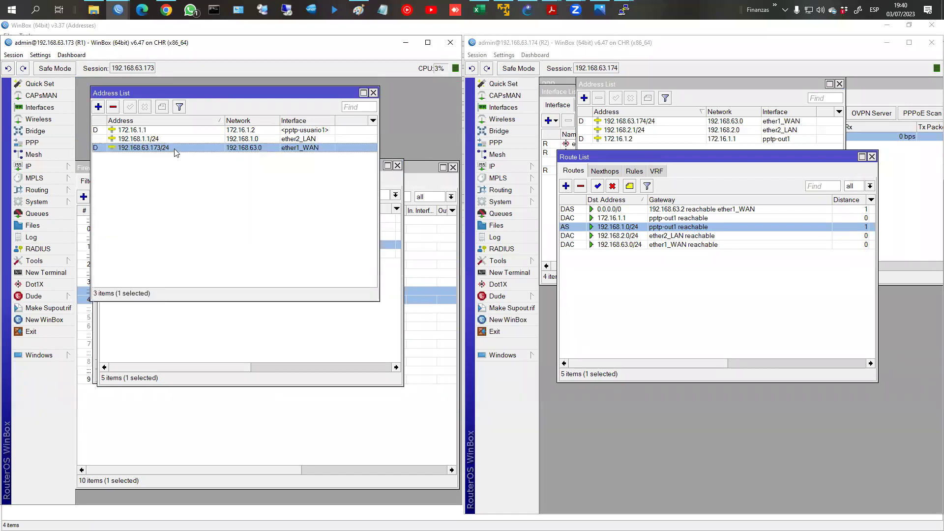
{"action": "left_click", "coordinate": [152, 131]}
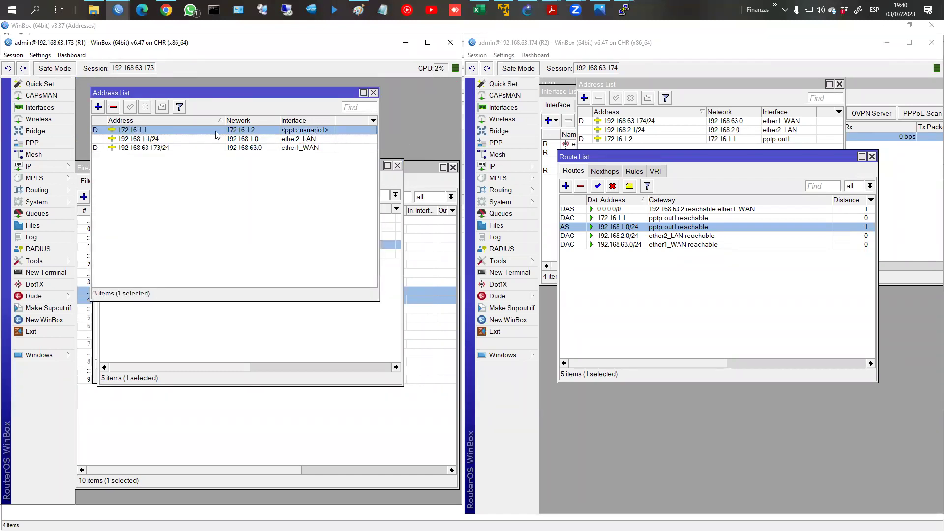
Step: Set R1's 192.168.2.0/24 route gateway to pptp-usuario1
{"action": "left_click", "coordinate": [188, 363]}
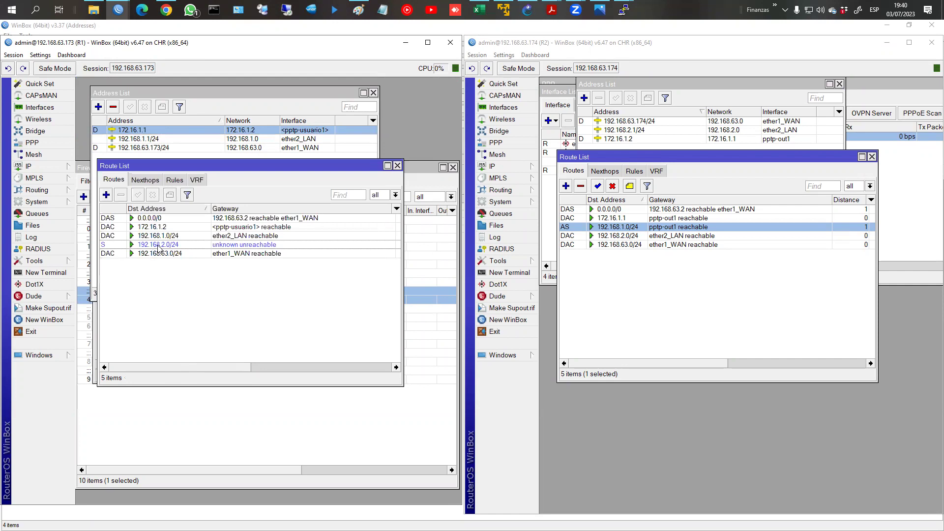
{"action": "double_click", "coordinate": [158, 247]}
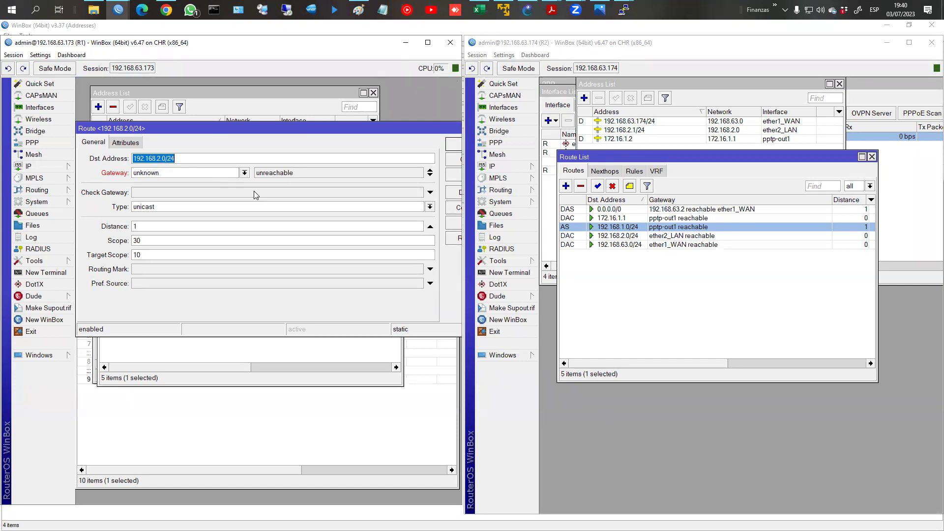
{"action": "left_click", "coordinate": [245, 173]}
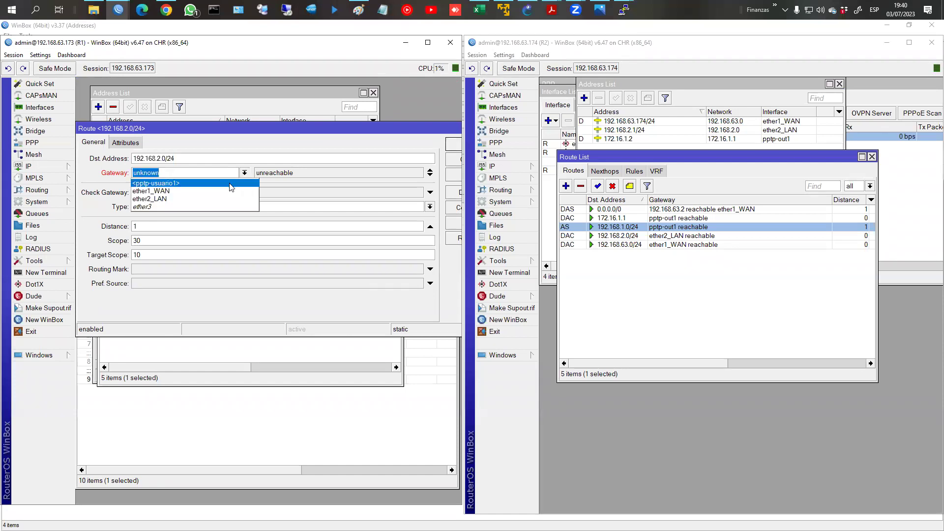
{"action": "left_click", "coordinate": [232, 183]}
{"action": "left_click", "coordinate": [453, 144]}
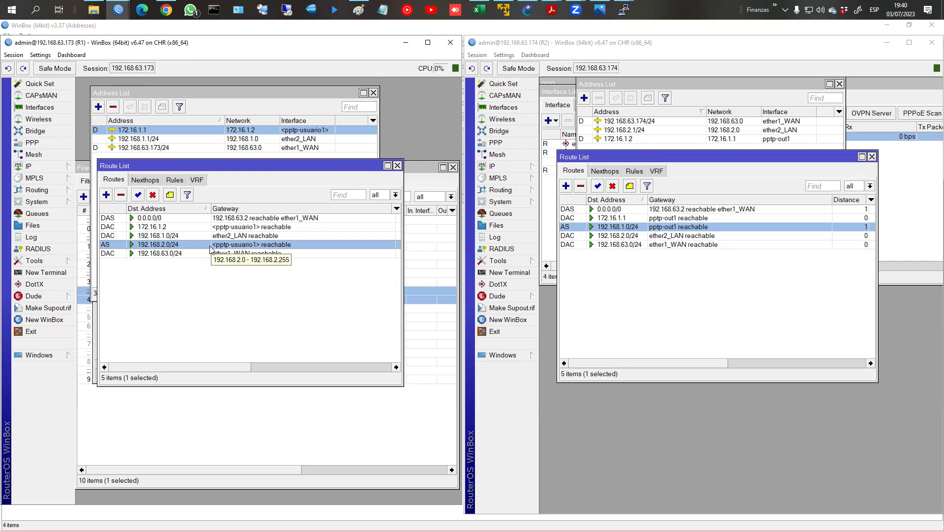
Step: Point R1's 192.168.2.0/24 route back to a tunnel IP gateway address
{"action": "double_click", "coordinate": [211, 246]}
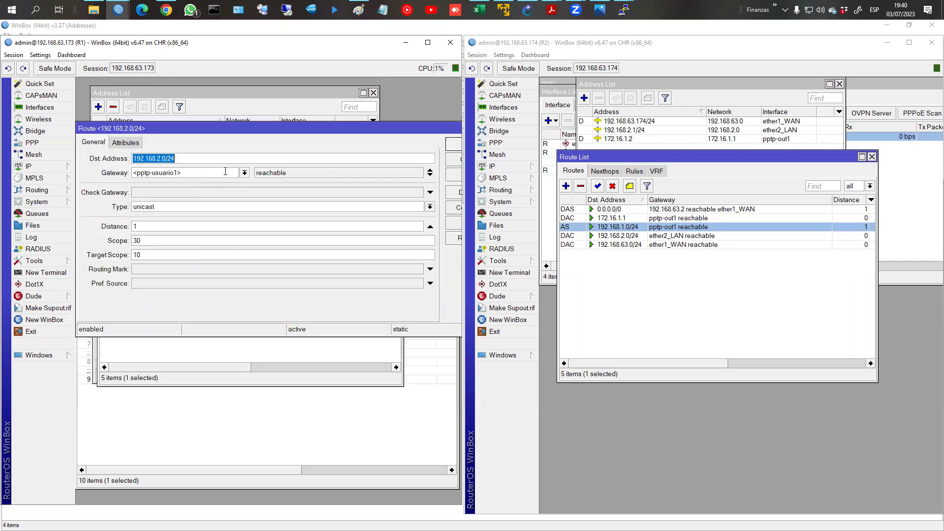
{"action": "double_click", "coordinate": [215, 175]}
{"action": "left_click", "coordinate": [215, 175]}
{"action": "double_click", "coordinate": [214, 175]}
{"action": "type", "text": "172.146"}
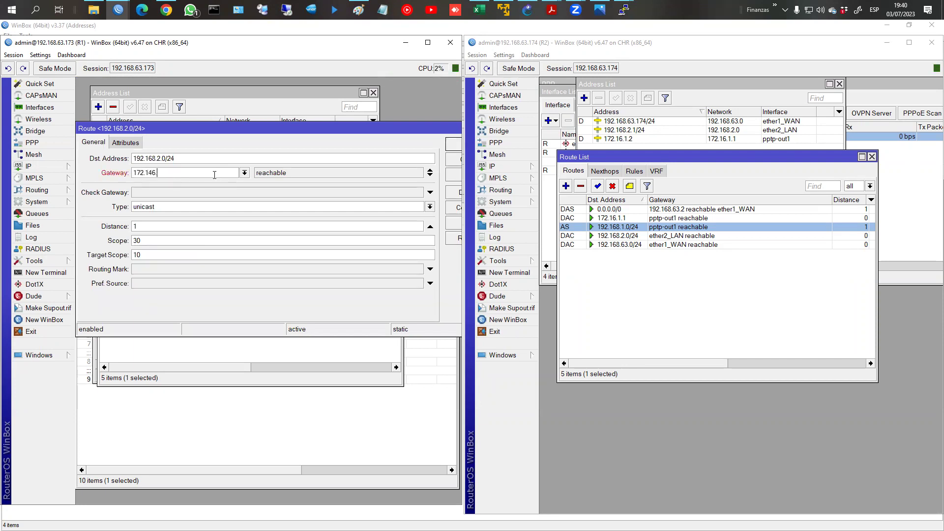
{"action": "type", "text": ".1.1"}
{"action": "key", "text": "Return"}
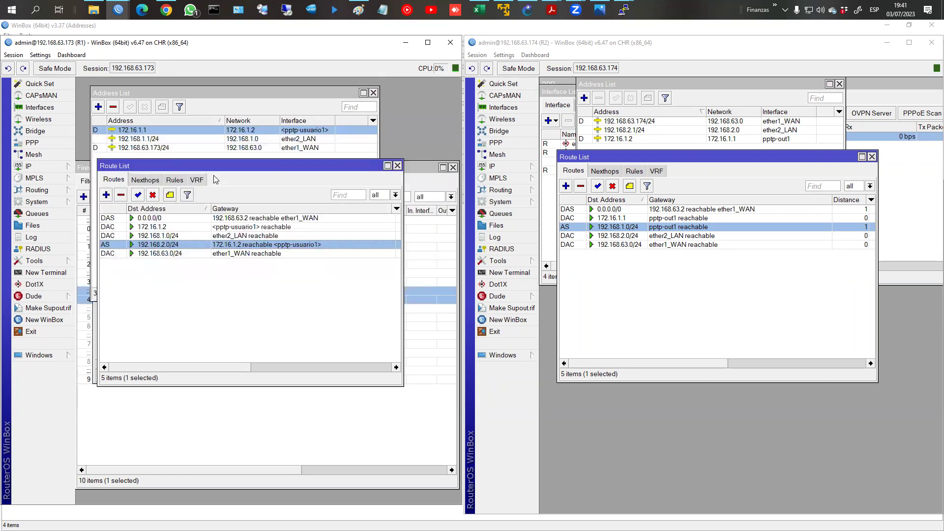
Step: Set R2's 192.168.1.0/24 route gateway to 172.16.1.1, then view R1's active PPP connections
{"action": "double_click", "coordinate": [628, 228]}
{"action": "key", "text": "Tab"}
{"action": "type", "text": "172.16.1.1"}
{"action": "key", "text": "Return"}
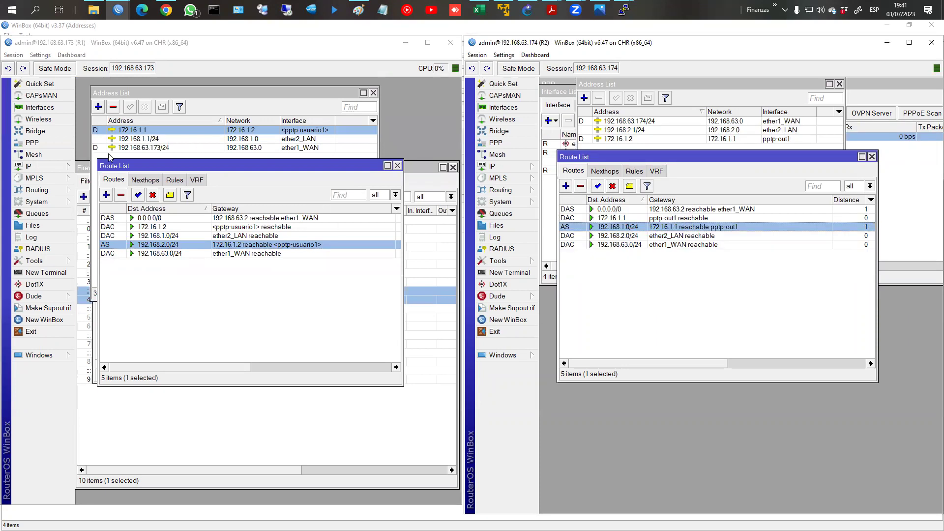
{"action": "left_click", "coordinate": [32, 142]}
{"action": "left_click", "coordinate": [127, 137]}
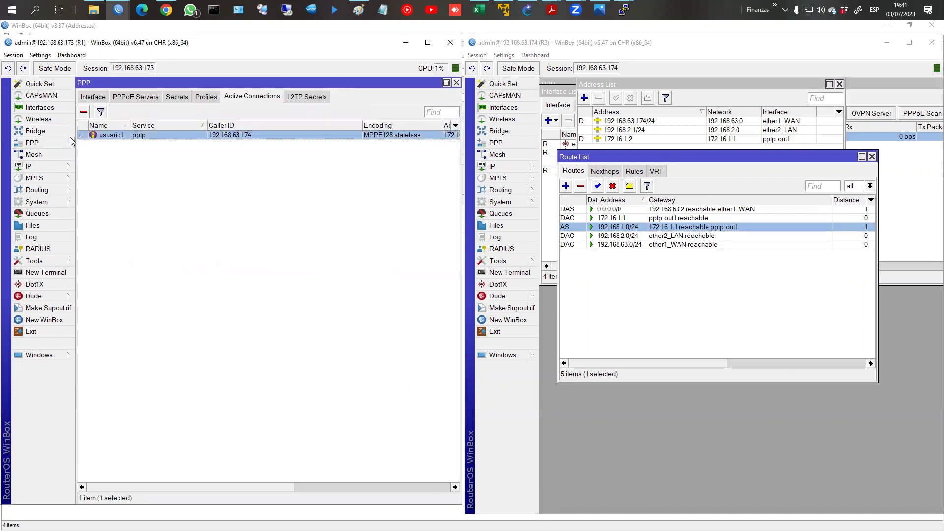
Step: Switch R1's PPTP server off and back on, then reopen the 192.168.2.0/24 route details
{"action": "left_click", "coordinate": [102, 98]}
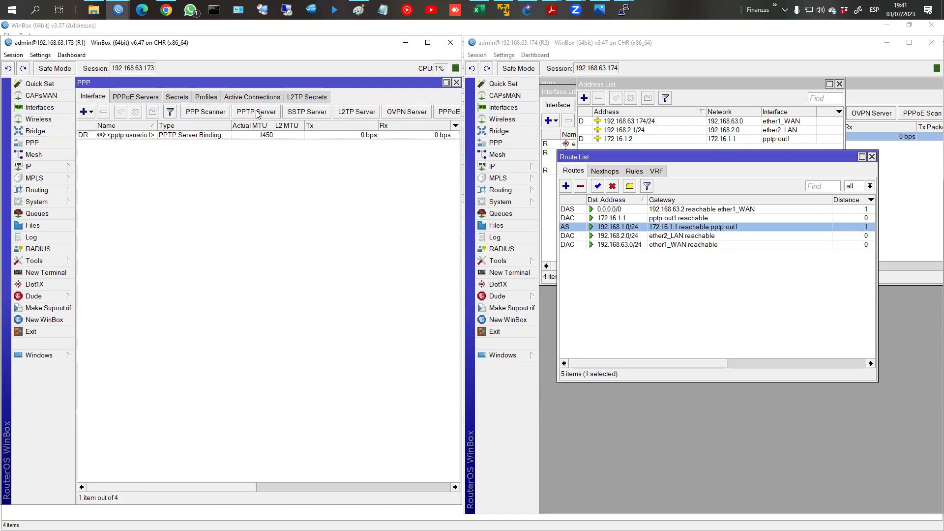
{"action": "left_click", "coordinate": [256, 114]}
{"action": "left_click", "coordinate": [249, 148]}
{"action": "left_click", "coordinate": [329, 152]}
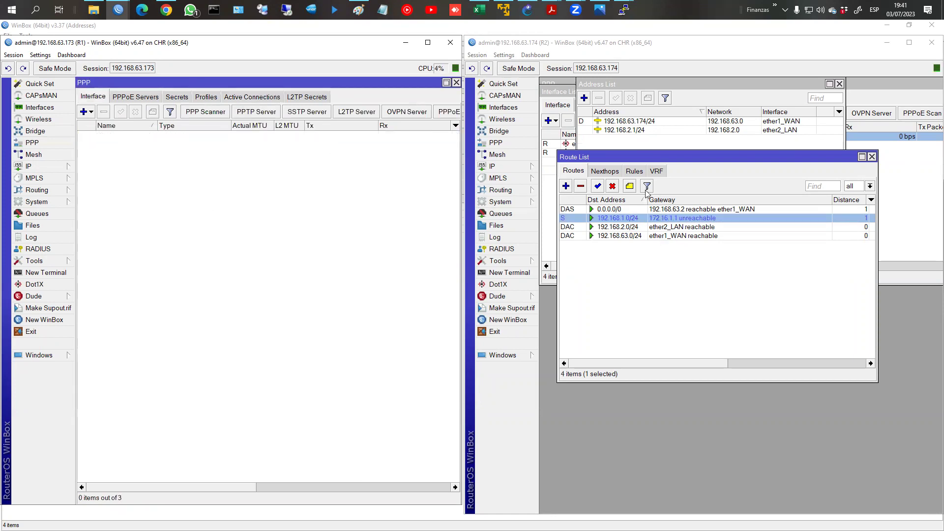
{"action": "left_click", "coordinate": [270, 113]}
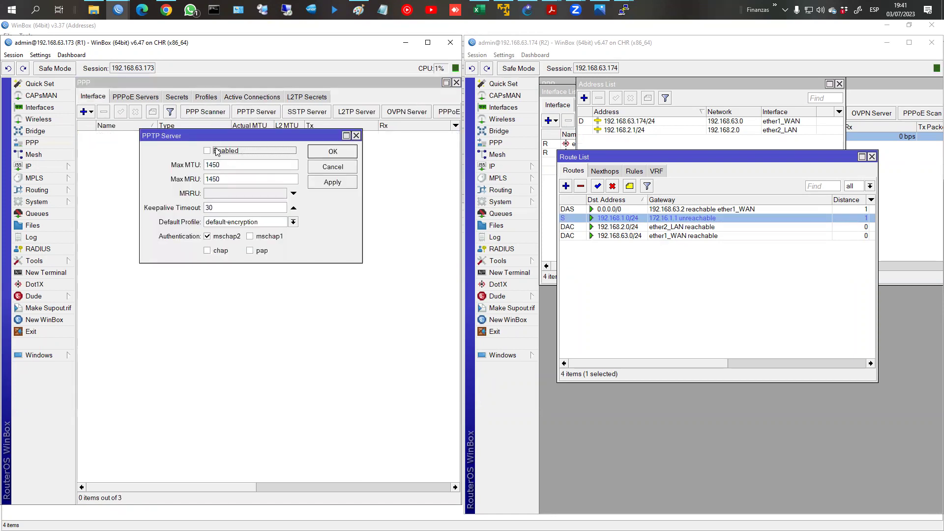
{"action": "left_click", "coordinate": [333, 151]}
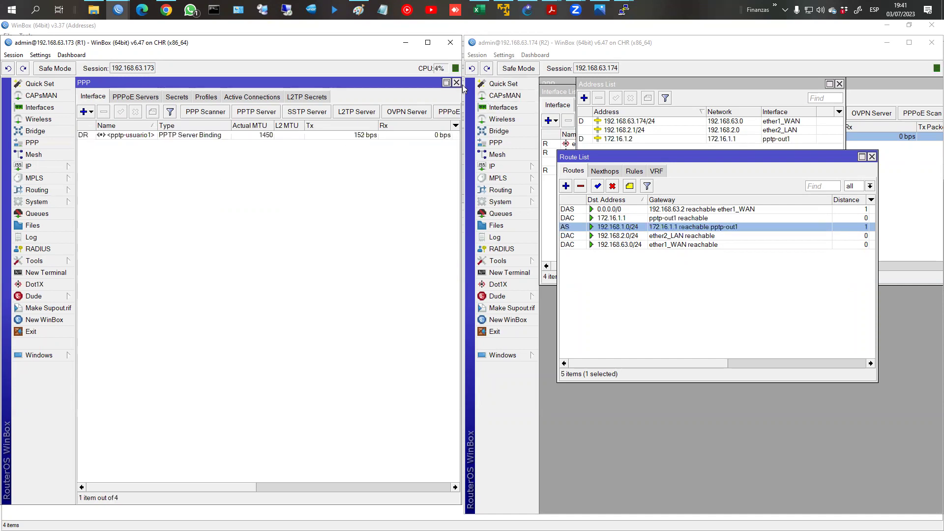
{"action": "left_click", "coordinate": [457, 82]}
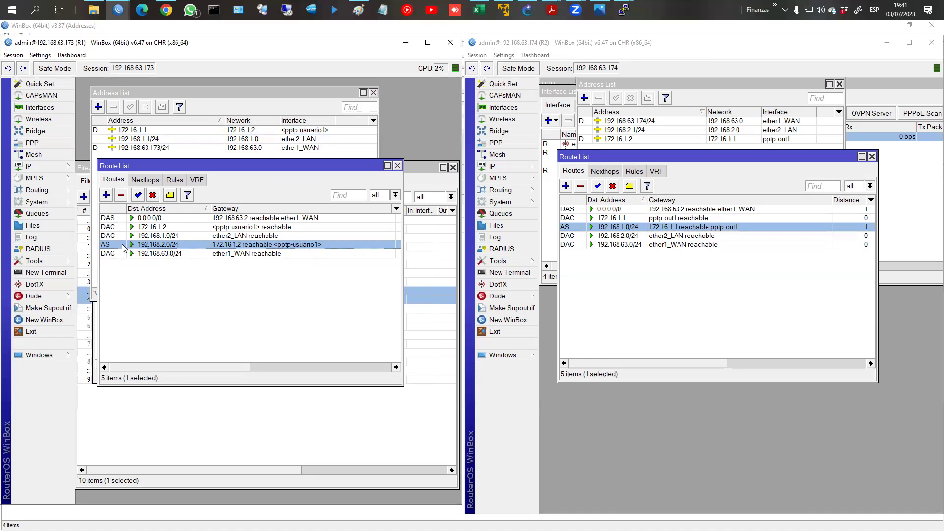
{"action": "double_click", "coordinate": [123, 245]}
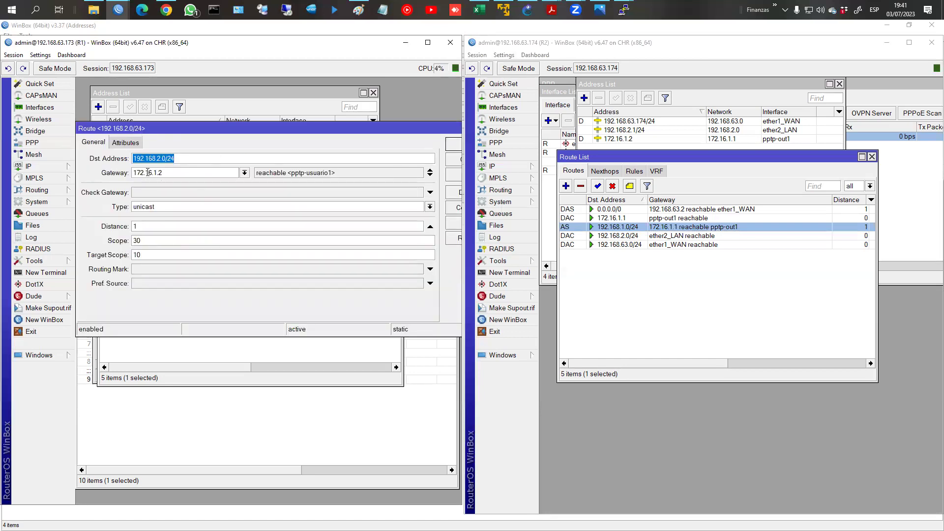
Step: Close the route details and disable R1's PPTP server
{"action": "left_click", "coordinate": [458, 144]}
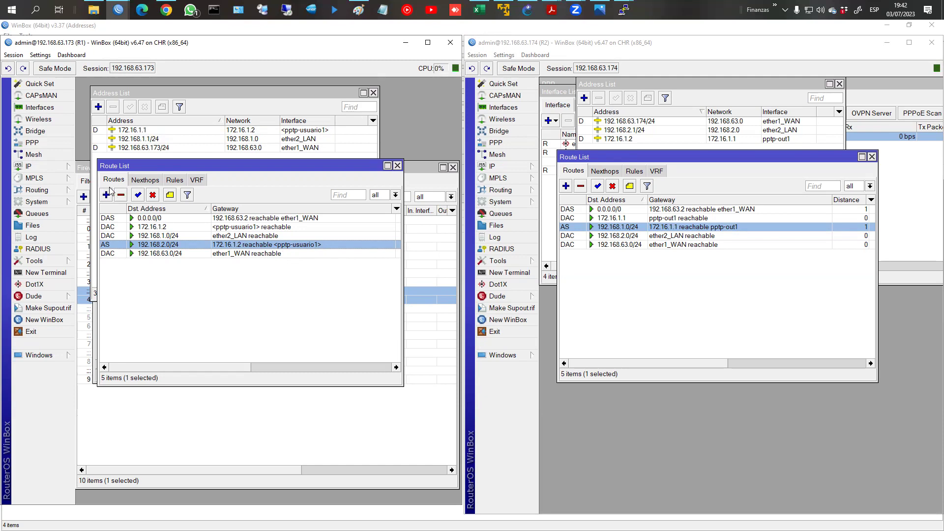
{"action": "left_click", "coordinate": [32, 143]}
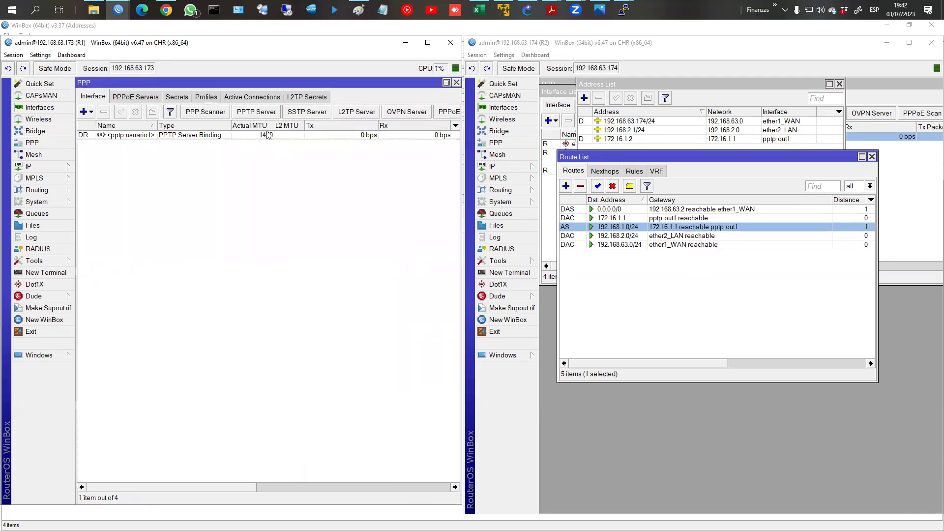
{"action": "left_click", "coordinate": [256, 112]}
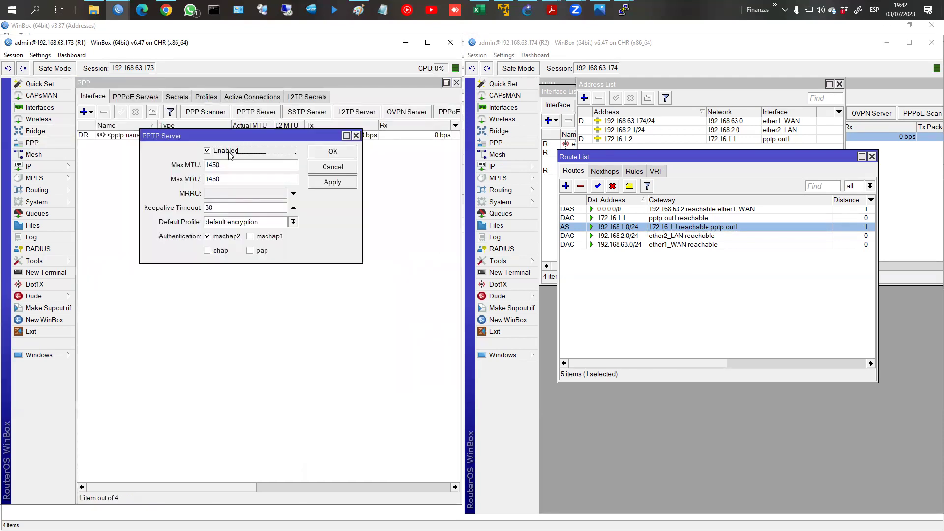
{"action": "left_click", "coordinate": [333, 152]}
Step: Scroll through the slides of the mtcna_08_tuneles_v20.pdf tunnels PDF
{"action": "mouse_move", "coordinate": [551, 9]}
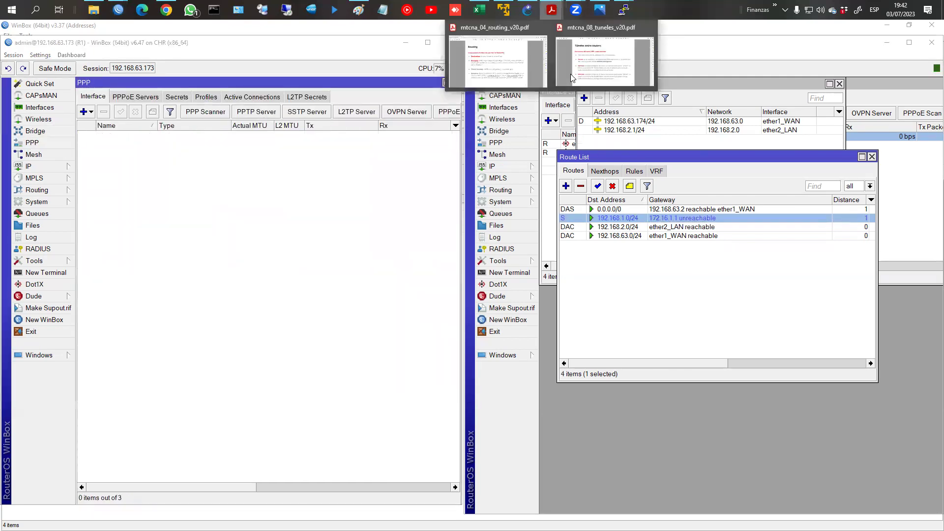
{"action": "left_click", "coordinate": [588, 75]}
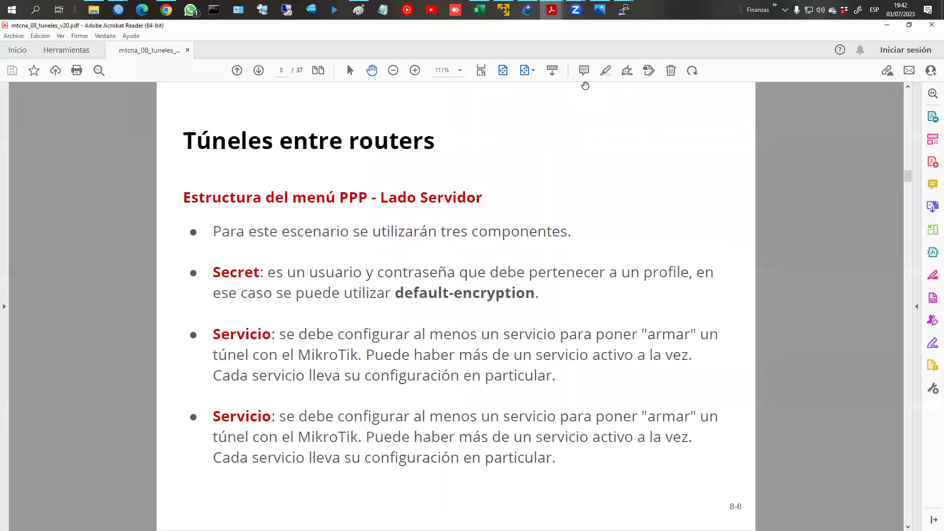
{"action": "scroll", "coordinate": [585, 86], "scroll_direction": "down", "scroll_amount": 13}
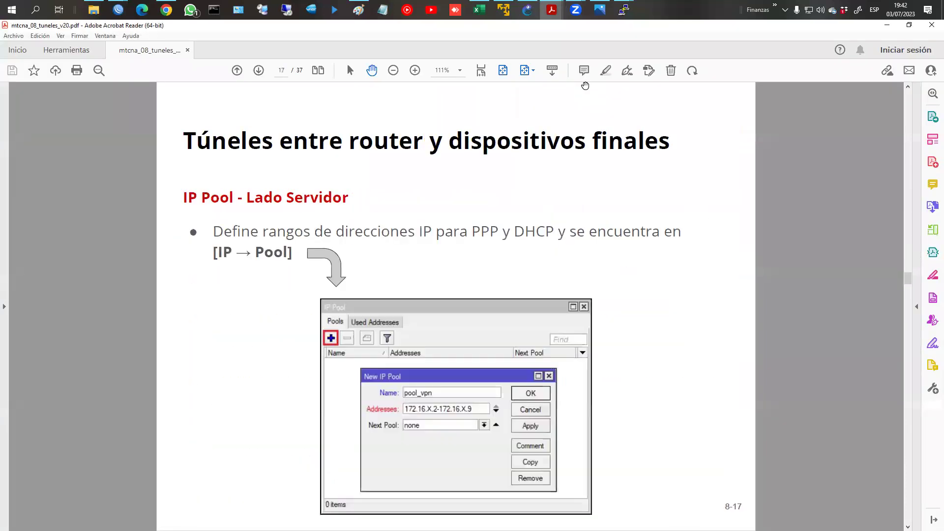
{"action": "scroll", "coordinate": [585, 86], "scroll_direction": "down", "scroll_amount": 7}
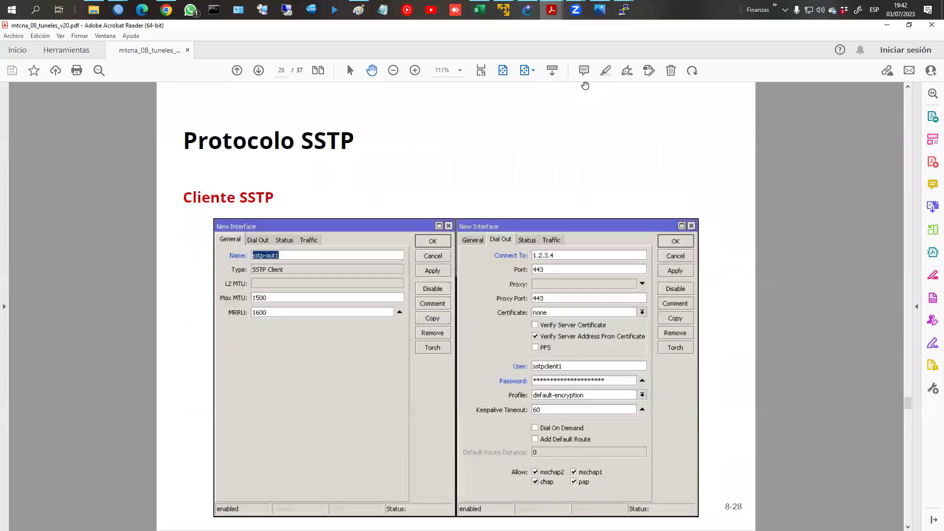
{"action": "scroll", "coordinate": [585, 86], "scroll_direction": "down", "scroll_amount": 3}
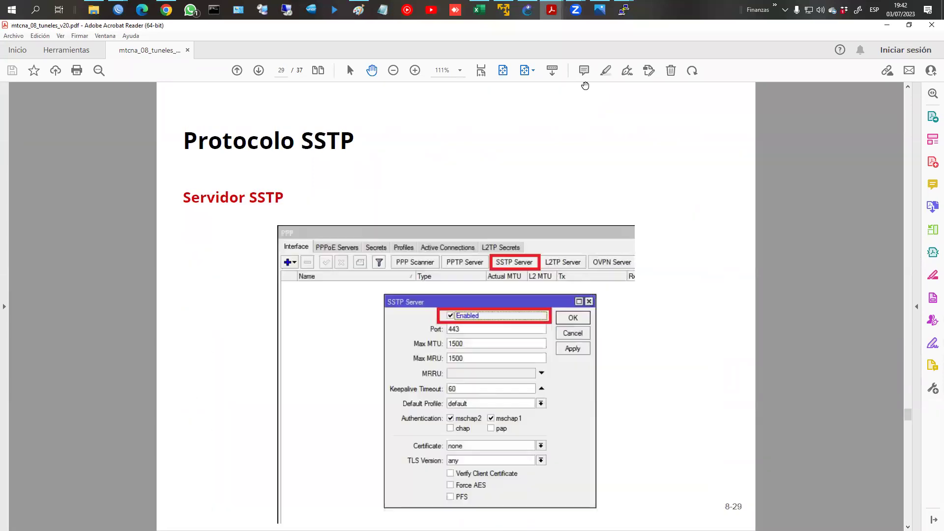
{"action": "scroll", "coordinate": [585, 86], "scroll_direction": "down", "scroll_amount": 5}
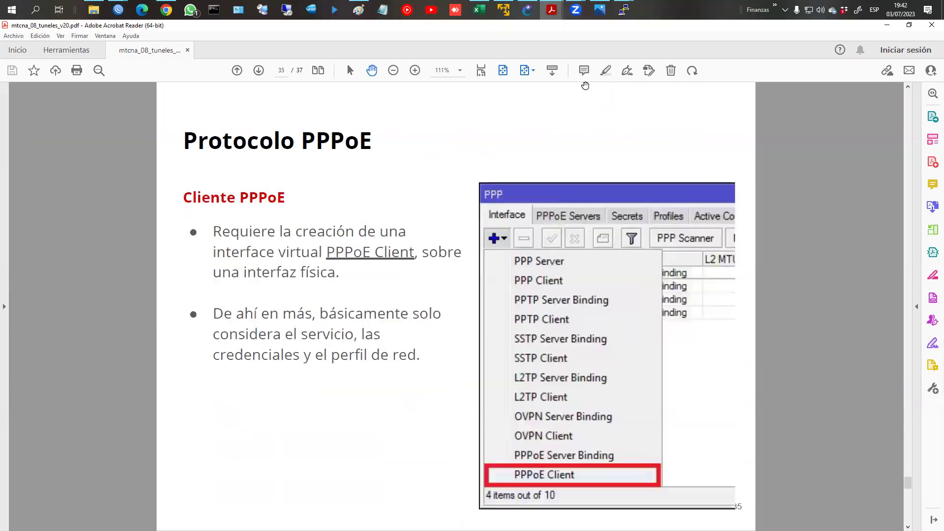
{"action": "scroll", "coordinate": [585, 86], "scroll_direction": "down", "scroll_amount": 1}
{"action": "scroll", "coordinate": [586, 86], "scroll_direction": "up", "scroll_amount": 9}
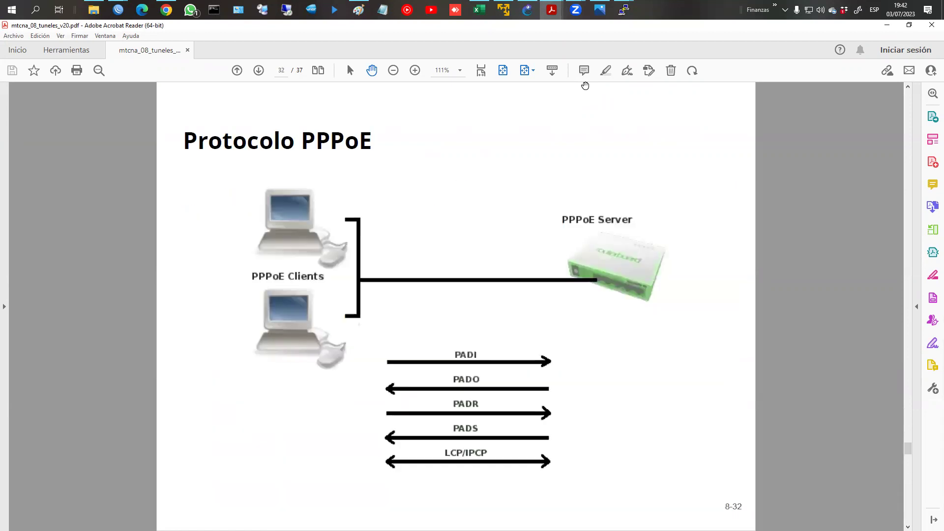
{"action": "scroll", "coordinate": [585, 86], "scroll_direction": "up", "scroll_amount": 6}
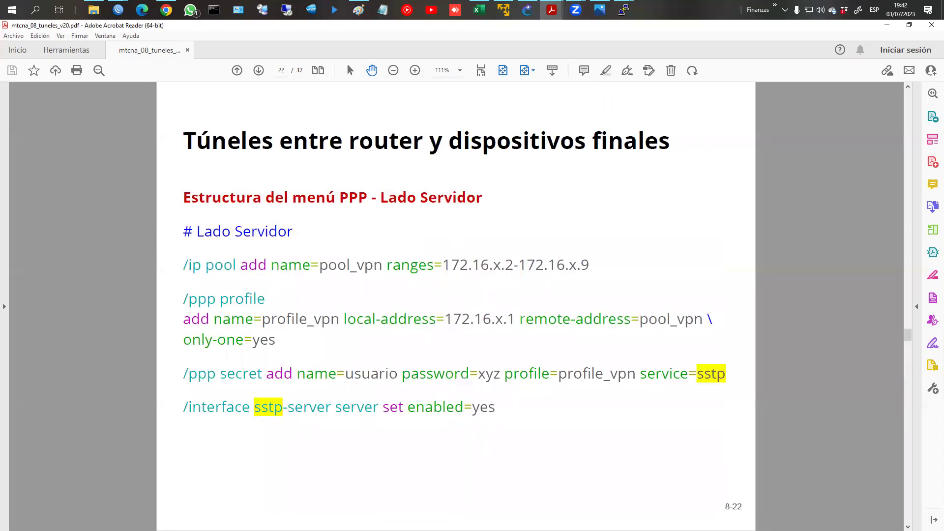
Step: Move the browser with the L2TP lesson onto this screen and maximize it
{"action": "key", "text": "alt+Tab"}
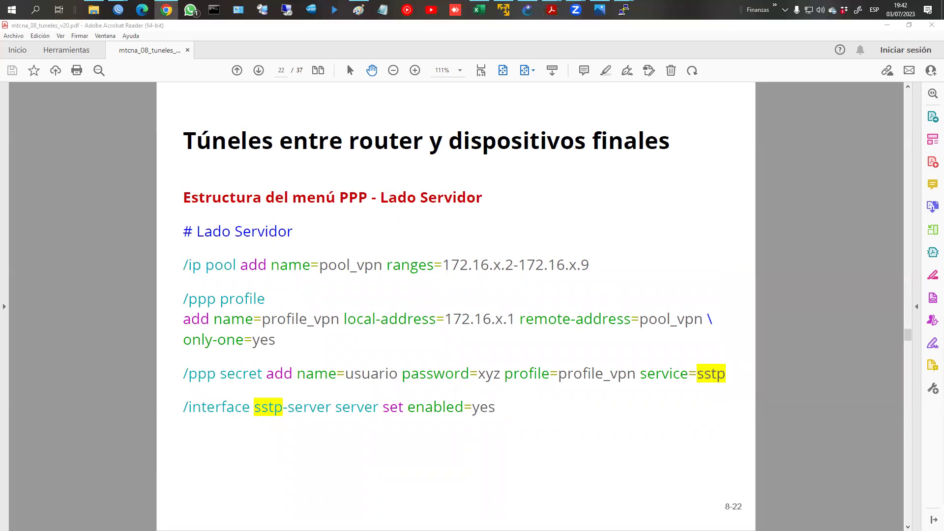
{"action": "left_click_drag", "start_coordinate": [943, 39], "coordinate": [464, 46]}
{"action": "double_click", "coordinate": [464, 46]}
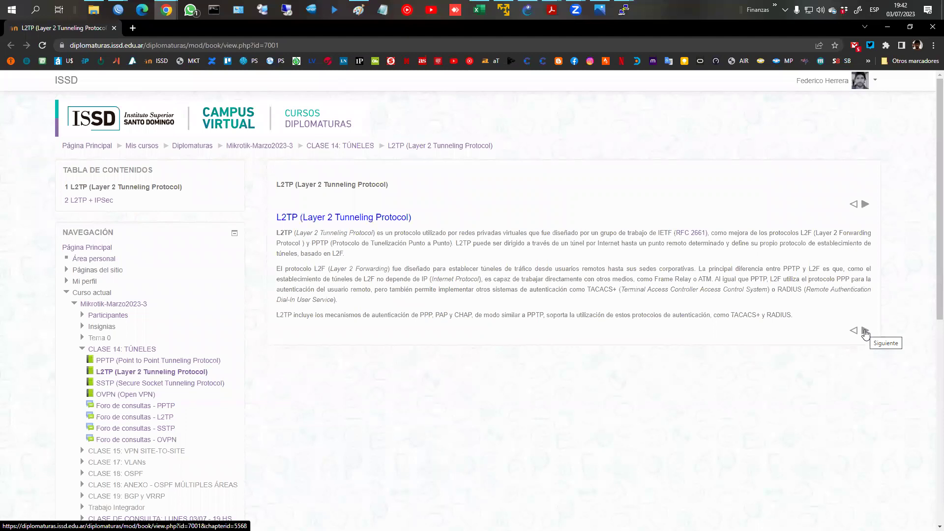
Step: Advance to chapter 2, L2TP + IPSec, "Agregando seguridad a L2TP"
{"action": "left_click", "coordinate": [865, 332]}
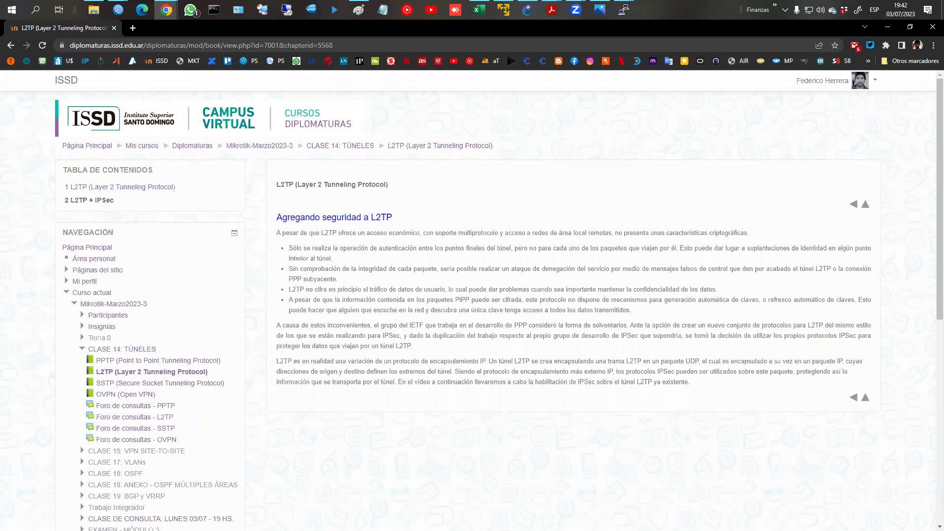
{"action": "key", "text": "alt+Tab"}
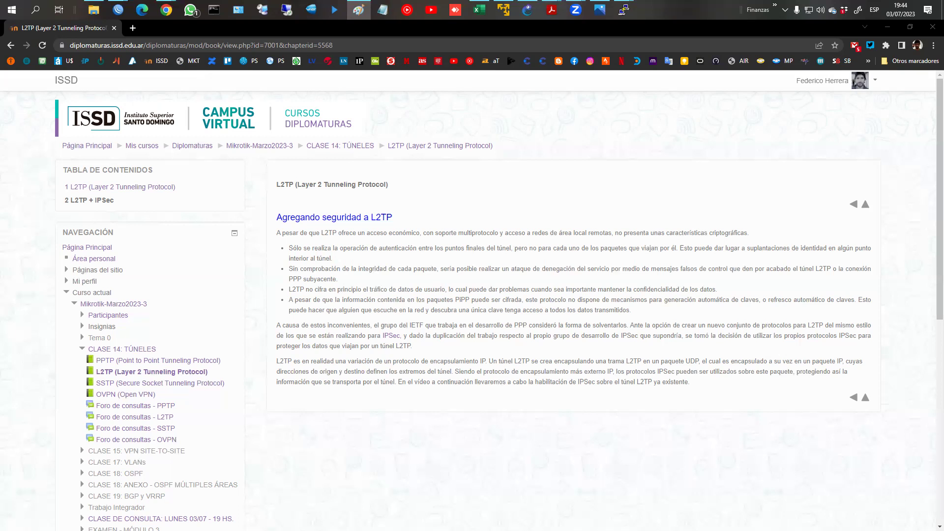
{"action": "key", "text": "alt+Tab"}
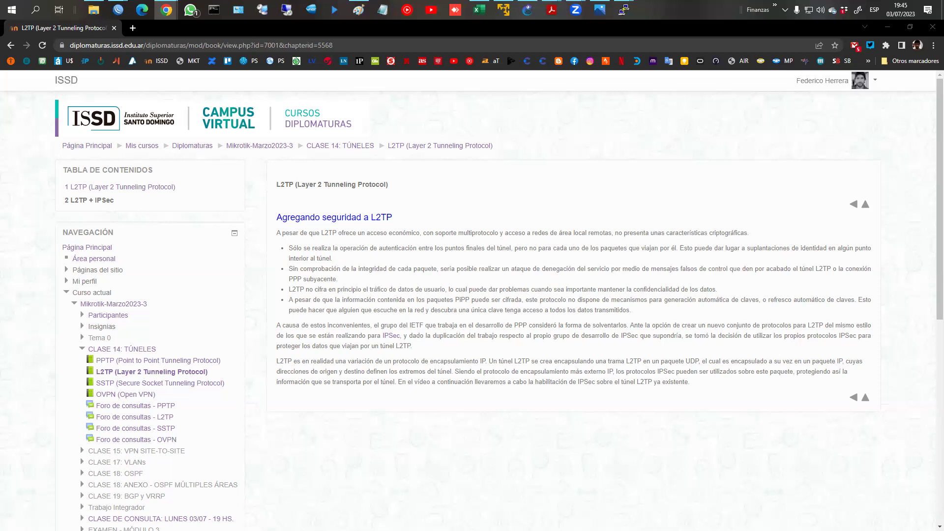
{"action": "mouse_move", "coordinate": [118, 10]}
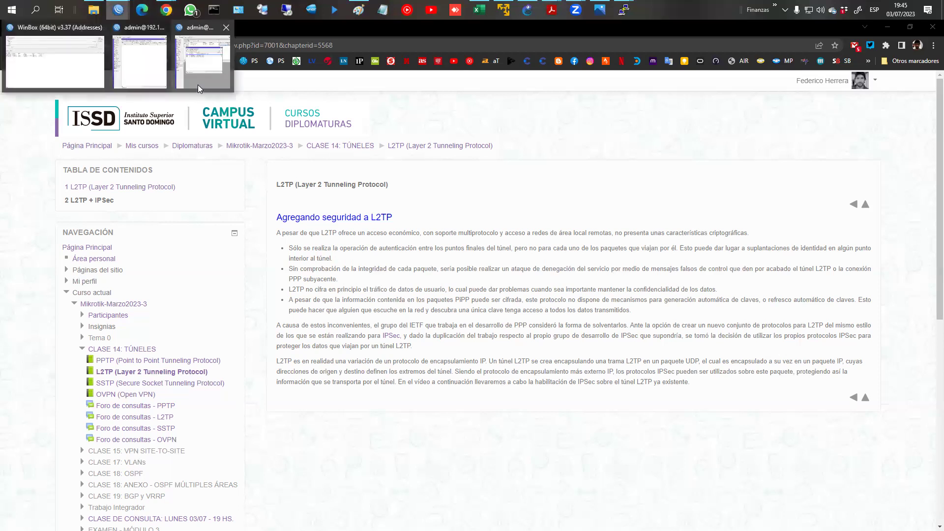
Step: Add an l2tp-only PPP secret named usuario2 with its password on R1
{"action": "left_click", "coordinate": [117, 66]}
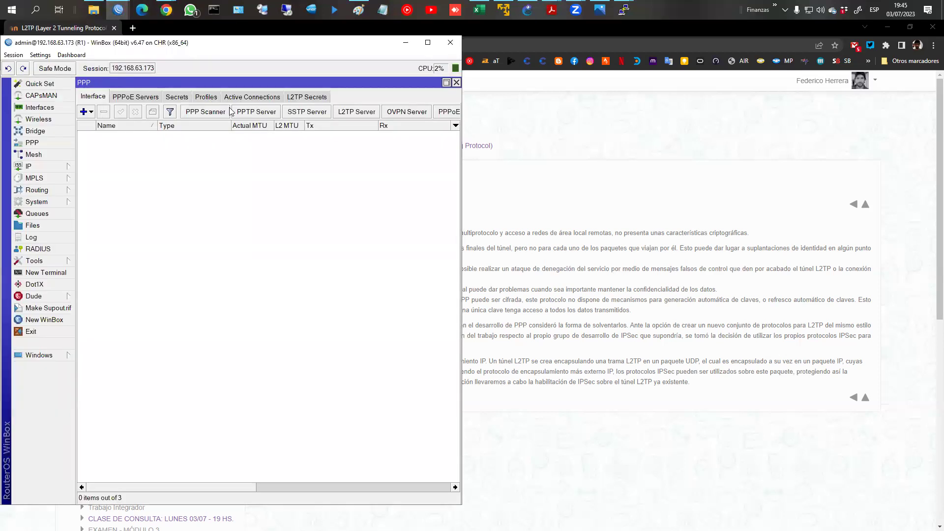
{"action": "left_click", "coordinate": [177, 96]}
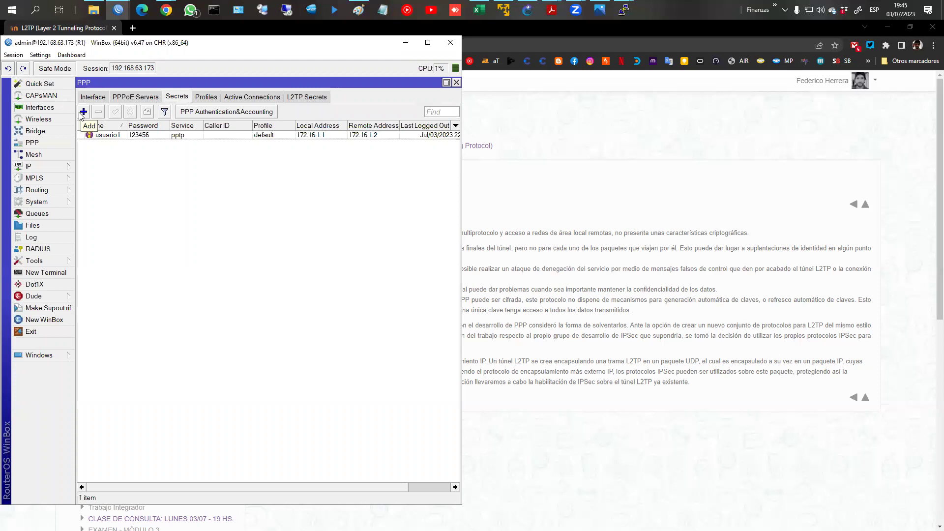
{"action": "left_click", "coordinate": [83, 112]}
{"action": "type", "text": "usuario2"}
{"action": "key", "text": "Tab"}
{"action": "type", "text": "123456"}
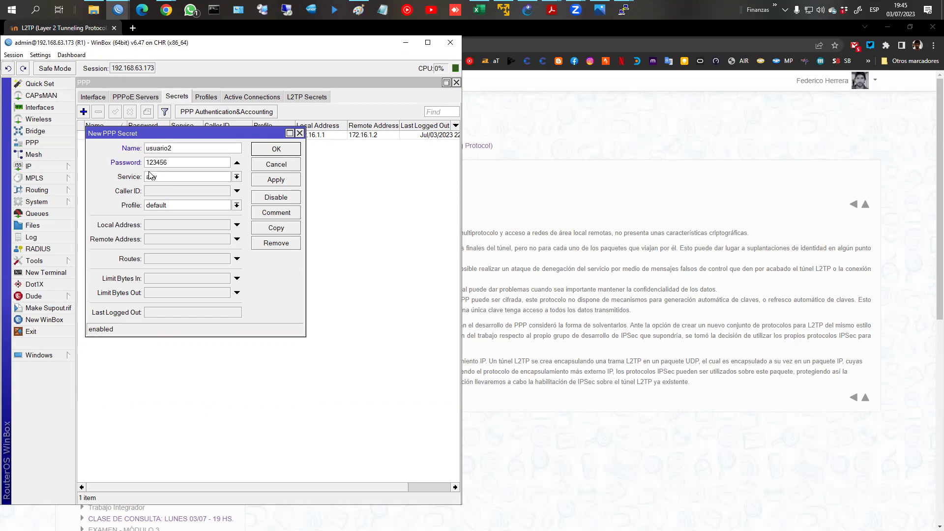
{"action": "left_click", "coordinate": [150, 176]}
{"action": "left_click", "coordinate": [175, 205]}
{"action": "left_click", "coordinate": [290, 149]}
{"action": "left_click", "coordinate": [96, 98]}
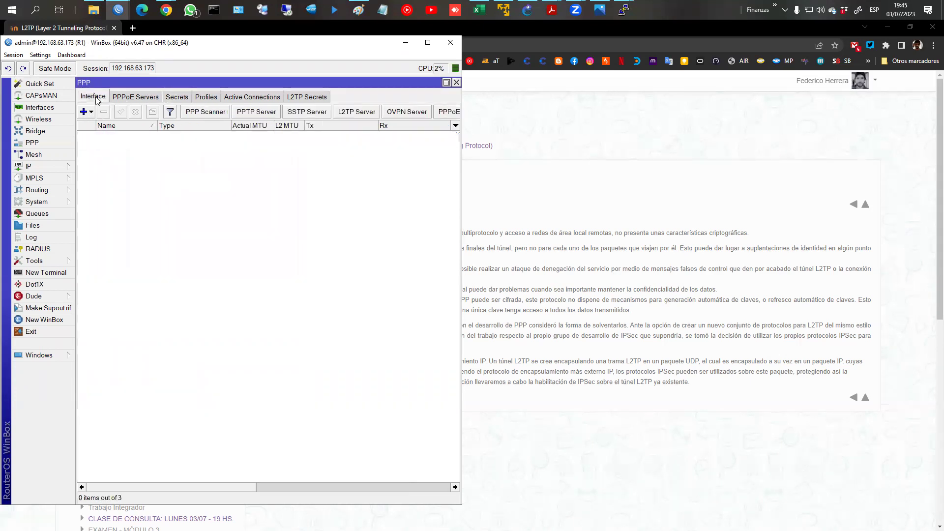
Step: Enable R1's L2TP server with only mschap2 authentication
{"action": "left_click", "coordinate": [341, 116]}
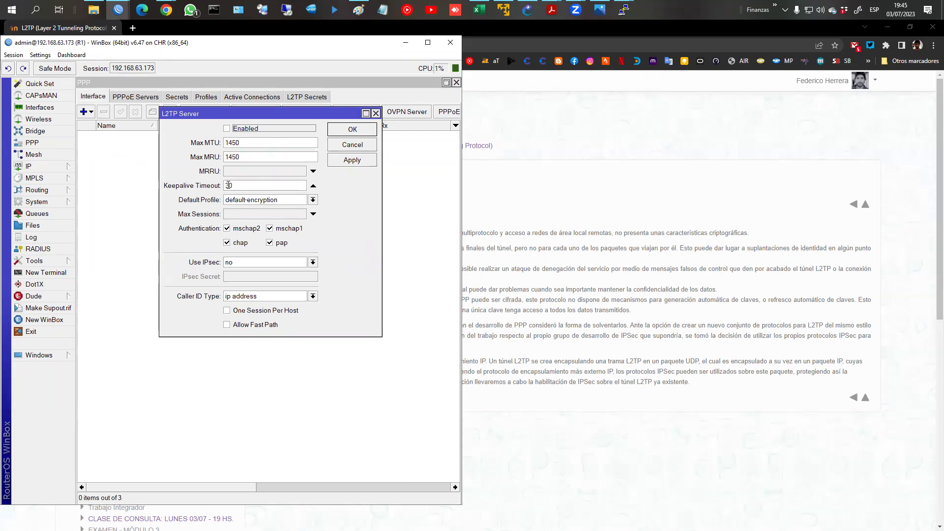
{"action": "left_click", "coordinate": [227, 130]}
{"action": "left_click", "coordinate": [233, 243]}
{"action": "left_click", "coordinate": [283, 243]}
{"action": "left_click", "coordinate": [284, 228]}
Step: Set Use IPsec to required, leaving the IPsec secret field empty for now
{"action": "left_click", "coordinate": [243, 264]}
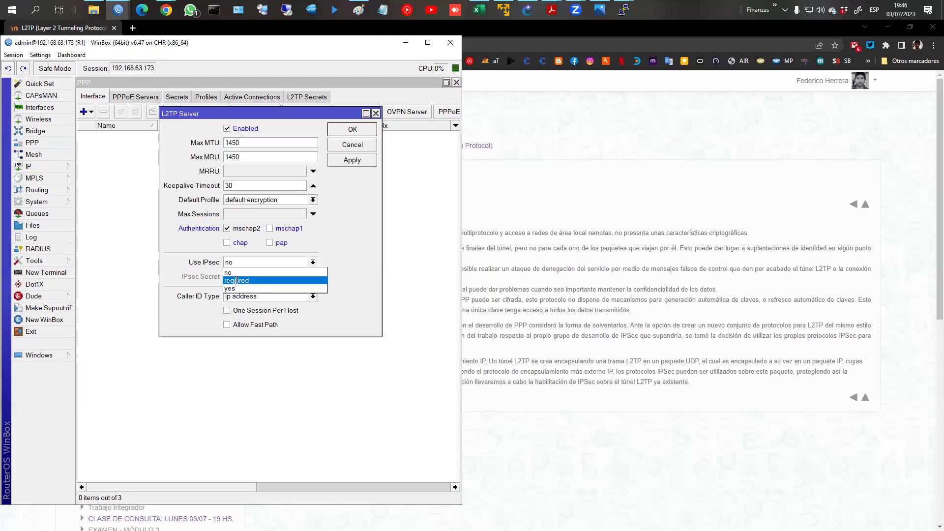
{"action": "left_click", "coordinate": [237, 281]}
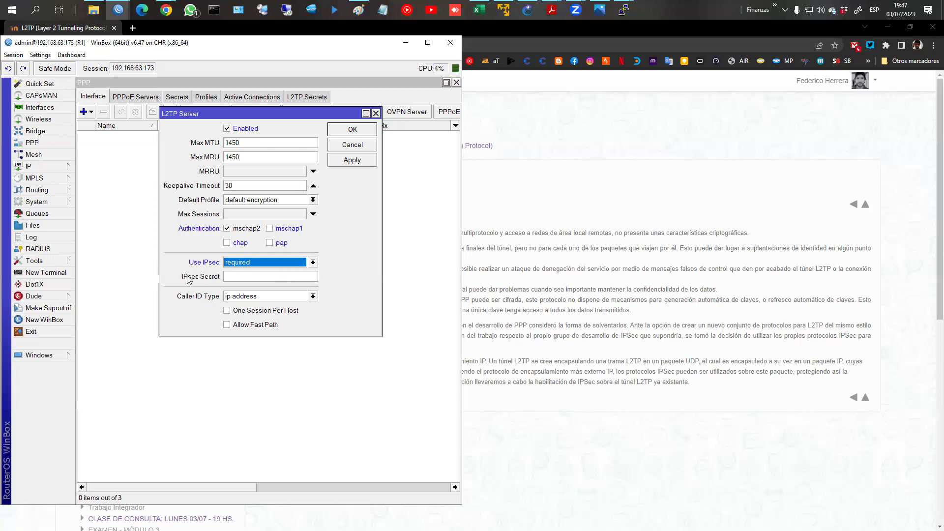
{"action": "left_click", "coordinate": [238, 278]}
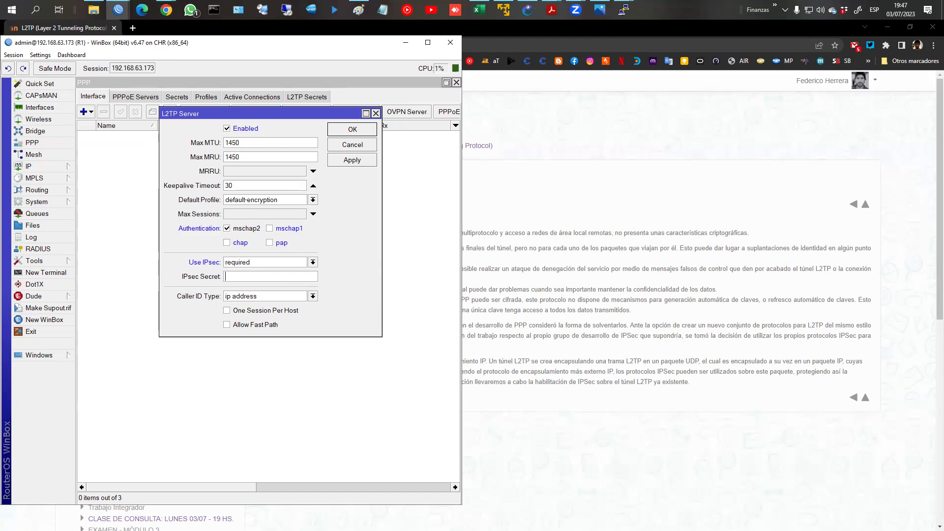
{"action": "key", "text": "alt+Tab"}
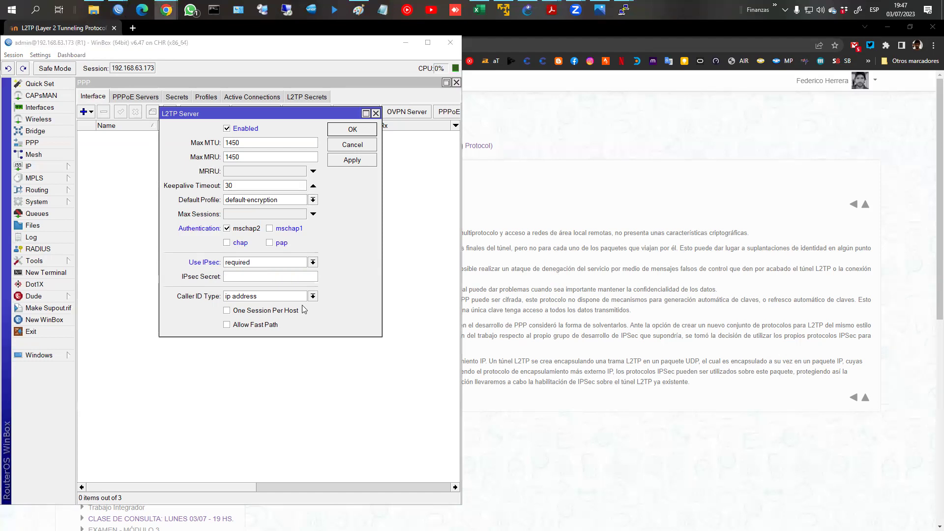
{"action": "left_click", "coordinate": [250, 279]}
{"action": "type", "text": "Tun"}
{"action": "key", "text": "BackSpace"}
{"action": "key", "text": "BackSpace"}
{"action": "key", "text": "BackSpace"}
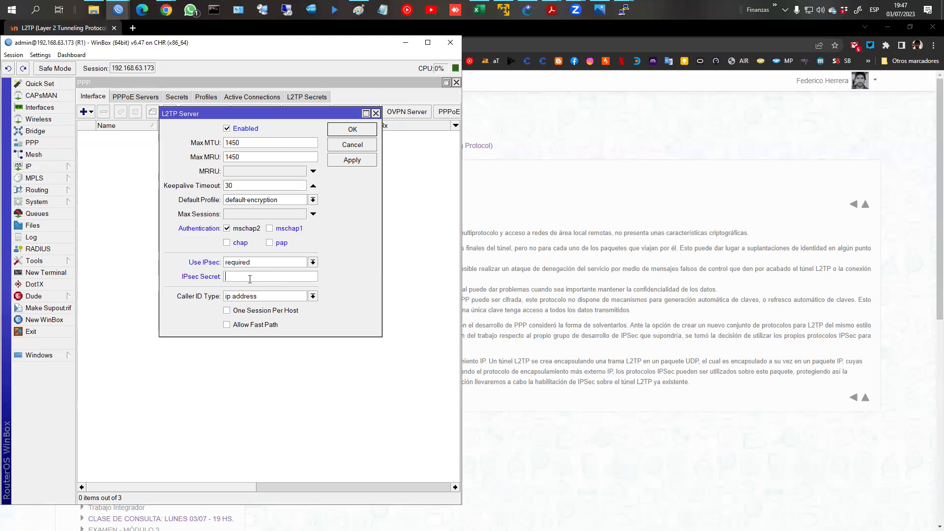
{"action": "key", "text": "alt+Tab"}
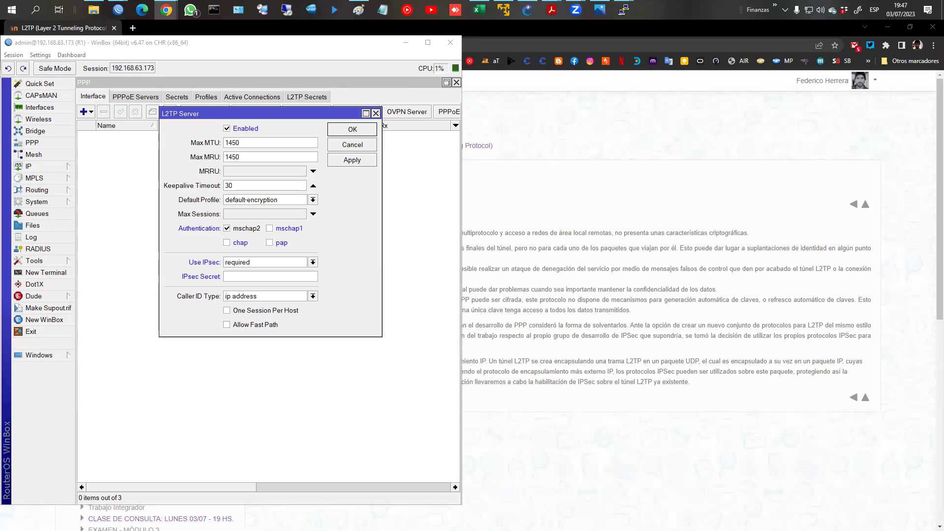
Step: Maximize the Google Cloud pre-shared key page and generate a new random key
{"action": "left_click_drag", "start_coordinate": [767, 93], "coordinate": [728, 86]}
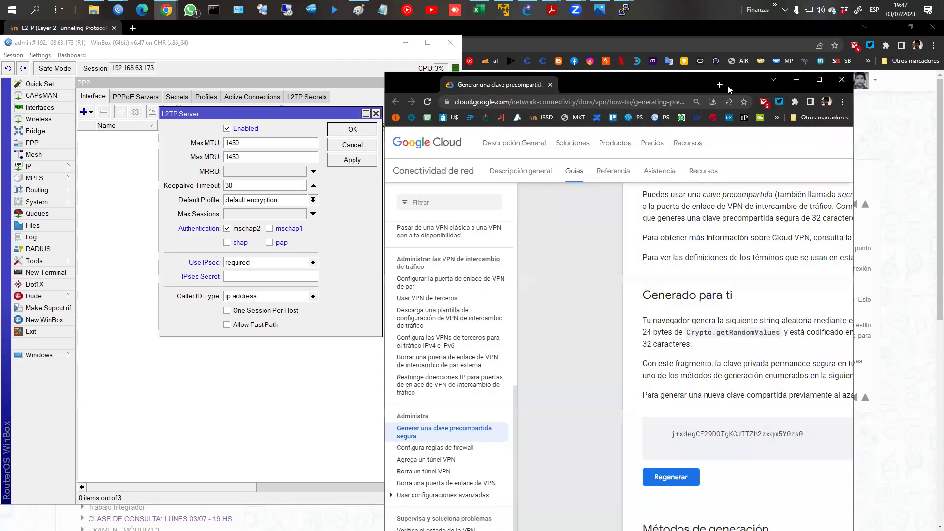
{"action": "double_click", "coordinate": [728, 85]}
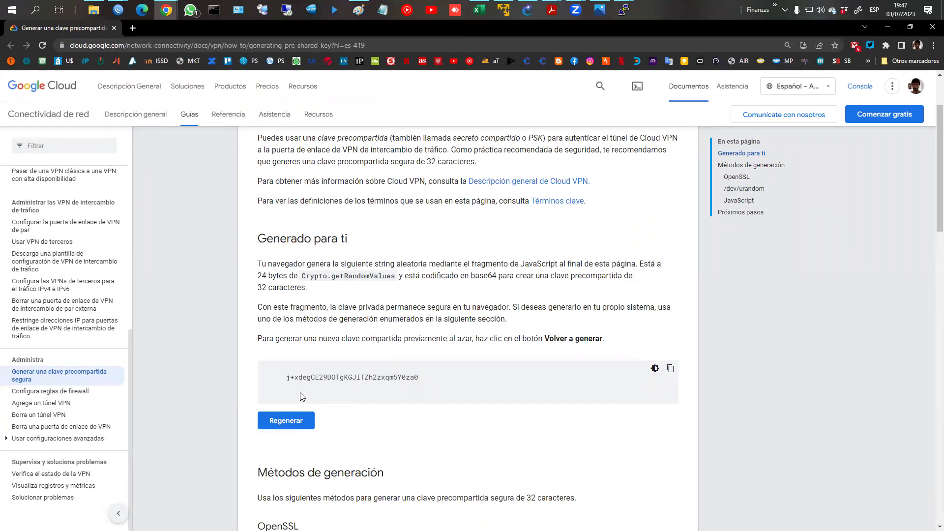
{"action": "left_click", "coordinate": [289, 421]}
{"action": "left_click", "coordinate": [290, 421]}
{"action": "left_click", "coordinate": [290, 421]}
{"action": "left_click", "coordinate": [290, 421]}
{"action": "left_click", "coordinate": [291, 422]}
{"action": "left_click", "coordinate": [290, 422]}
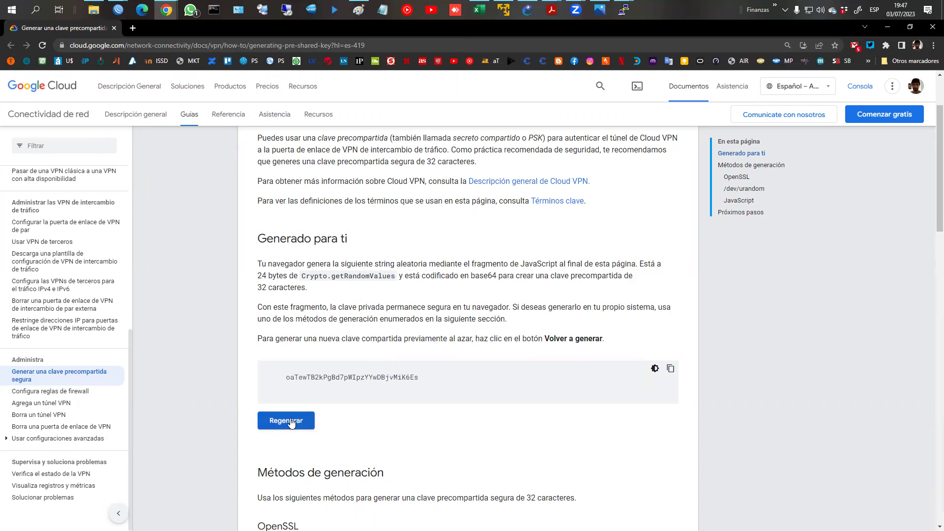
Step: Copy the key into Notepad, trim its leading spaces, and select it
{"action": "left_click", "coordinate": [383, 10]}
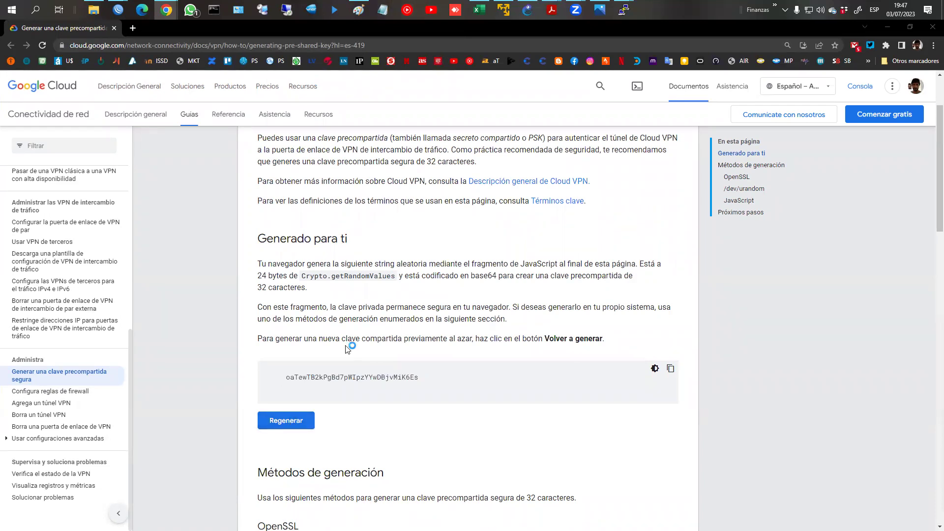
{"action": "left_click", "coordinate": [670, 369]}
{"action": "left_click", "coordinate": [384, 10]}
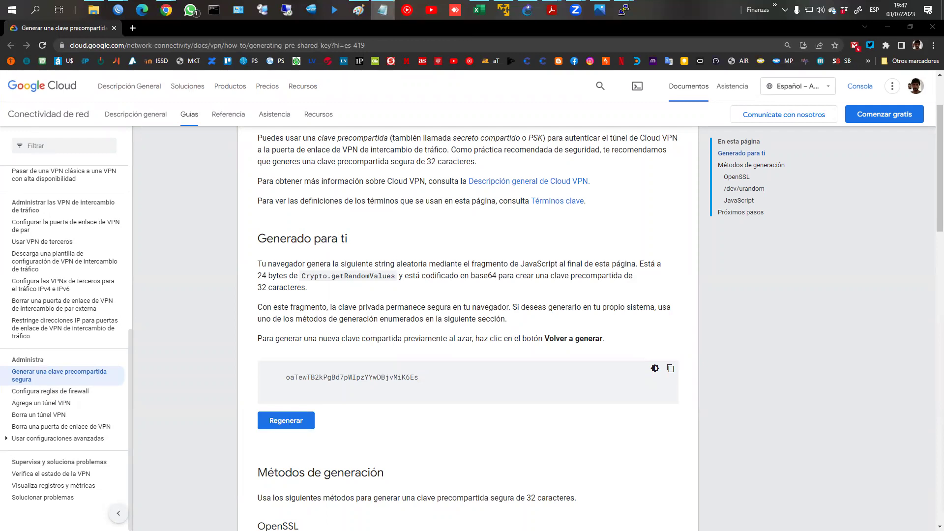
{"action": "key", "text": "ctrl+v"}
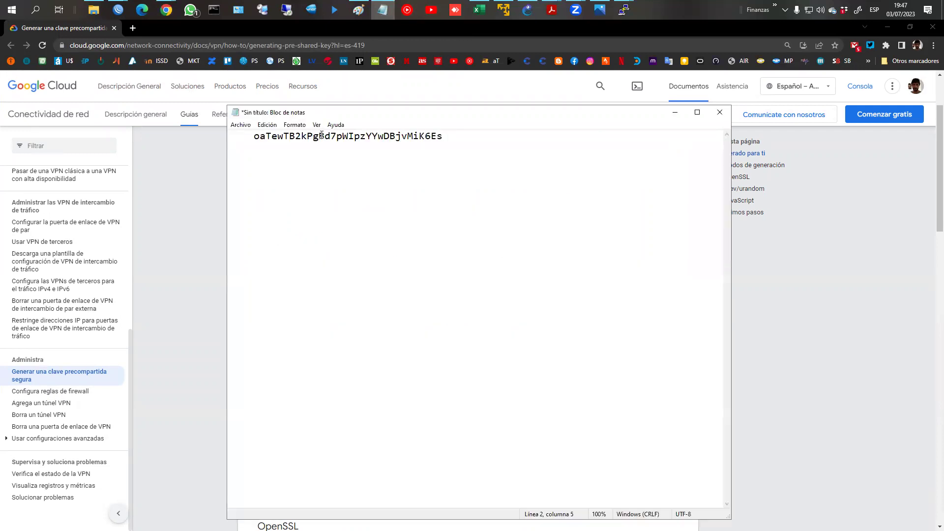
{"action": "left_click_drag", "start_coordinate": [252, 137], "coordinate": [186, 136]}
{"action": "key", "text": "BackSpace"}
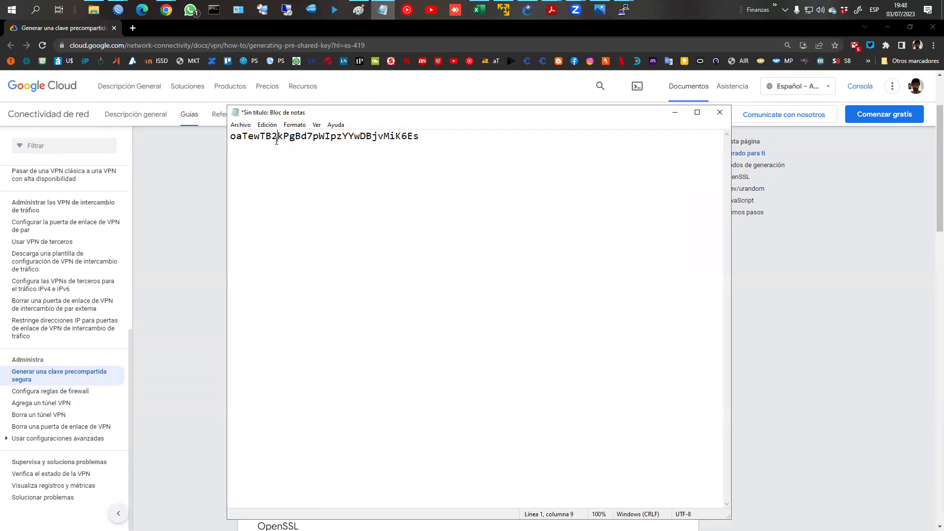
{"action": "double_click", "coordinate": [290, 145]}
{"action": "left_click", "coordinate": [118, 10]}
{"action": "left_click", "coordinate": [200, 68]}
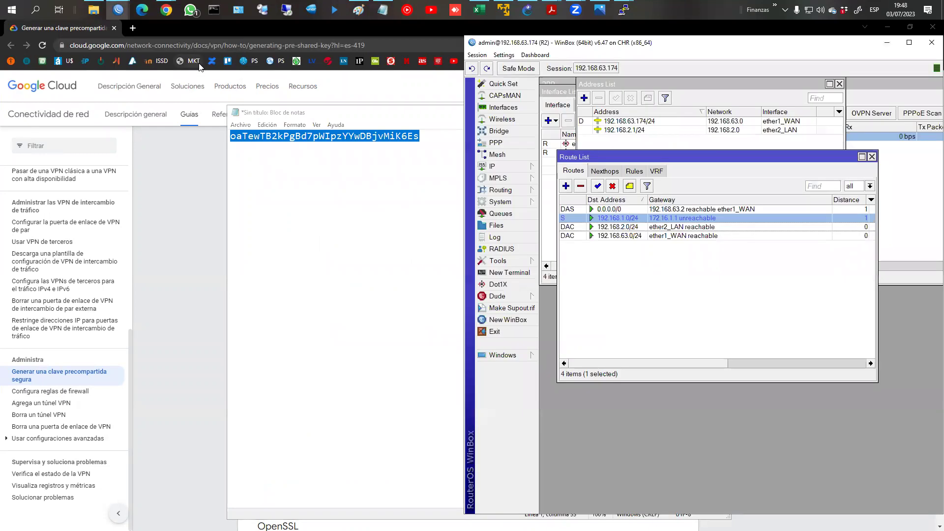
Step: Paste the generated key as R1's L2TP server IPsec secret and save the settings
{"action": "left_click", "coordinate": [116, 11]}
{"action": "left_click", "coordinate": [93, 64]}
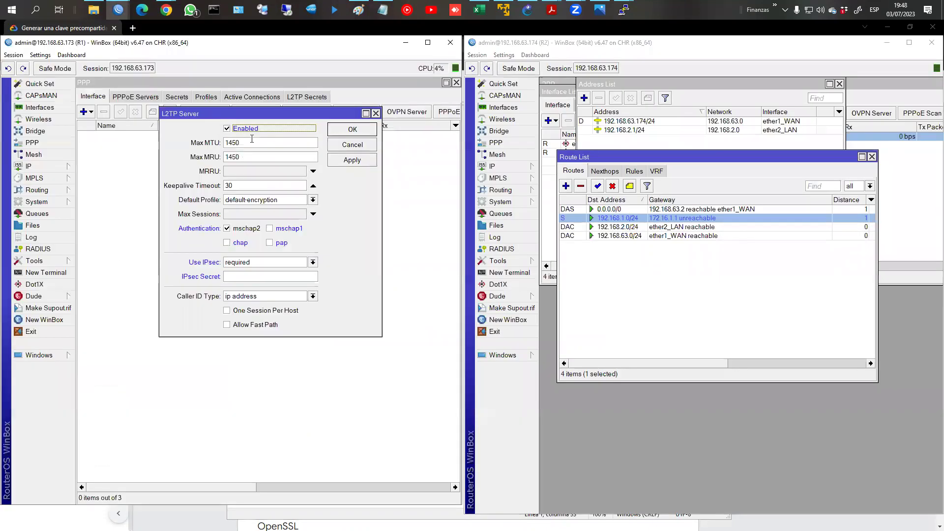
{"action": "left_click", "coordinate": [270, 277]}
{"action": "key", "text": "ctrl+v"}
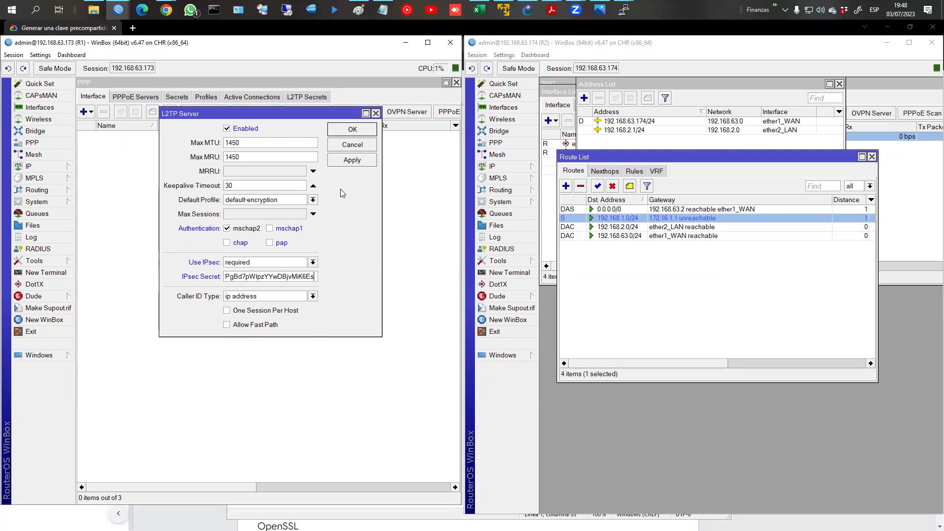
{"action": "left_click", "coordinate": [354, 131]}
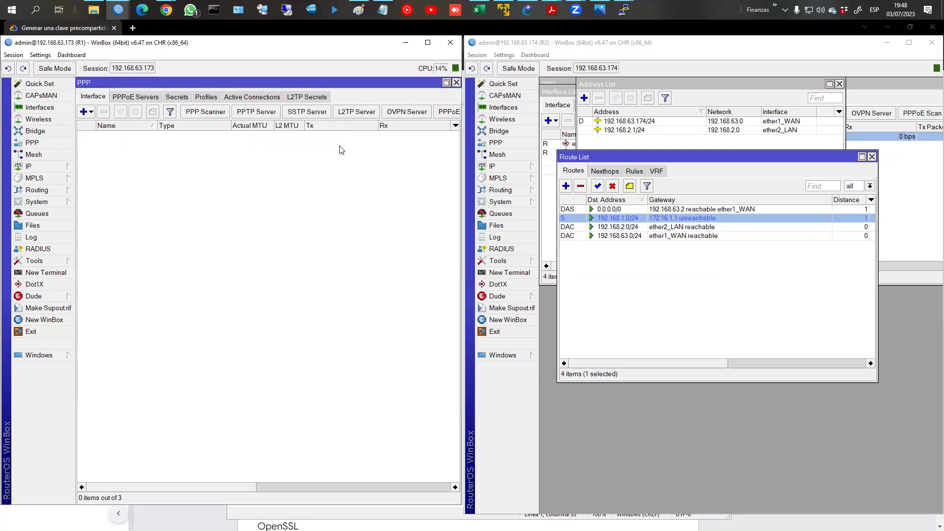
Step: Close R2's interface, route and address lists and add a new L2TP client interface
{"action": "left_click", "coordinate": [552, 182]}
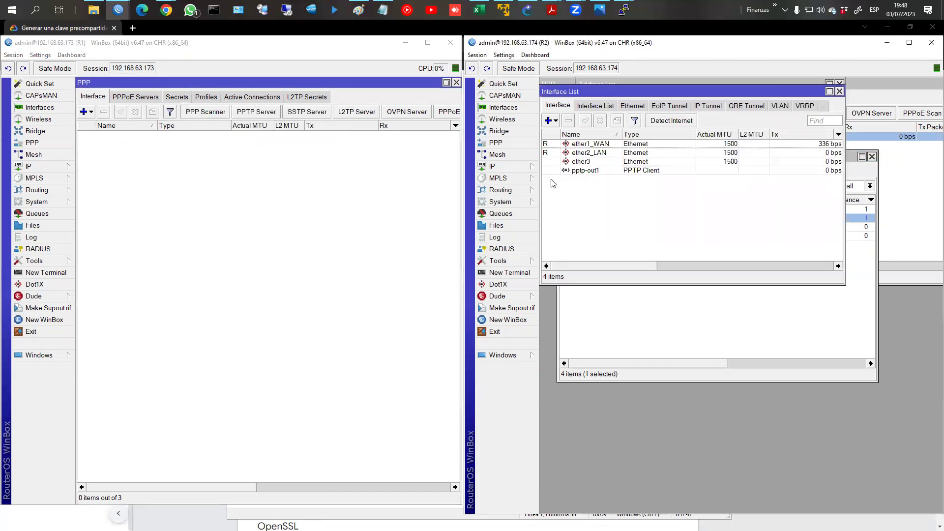
{"action": "left_click", "coordinate": [839, 92]}
{"action": "left_click", "coordinate": [872, 156]}
{"action": "left_click", "coordinate": [840, 83]}
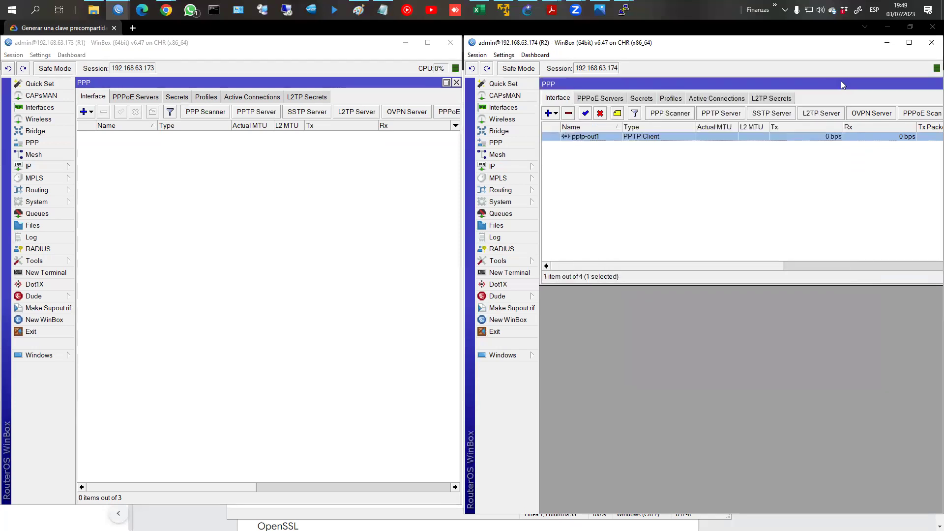
{"action": "left_click", "coordinate": [556, 113]}
{"action": "left_click", "coordinate": [586, 202]}
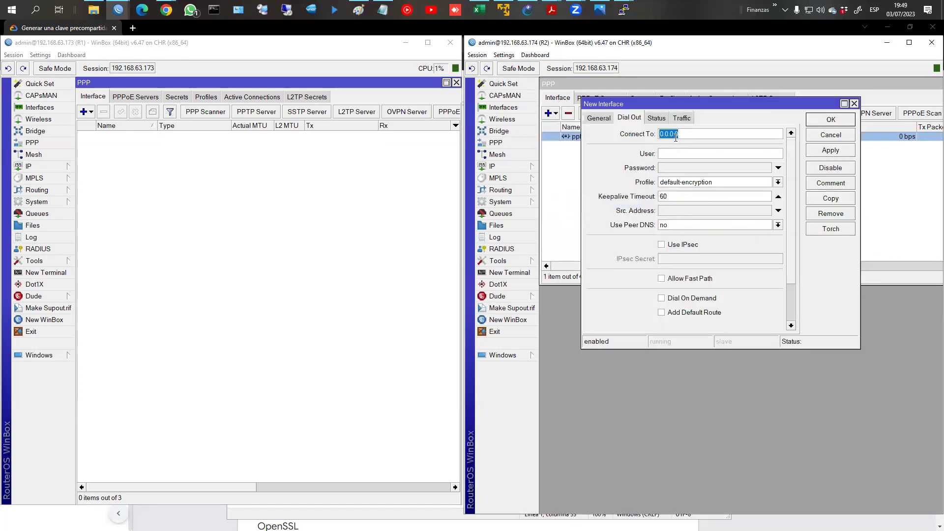
{"action": "left_click", "coordinate": [598, 118]}
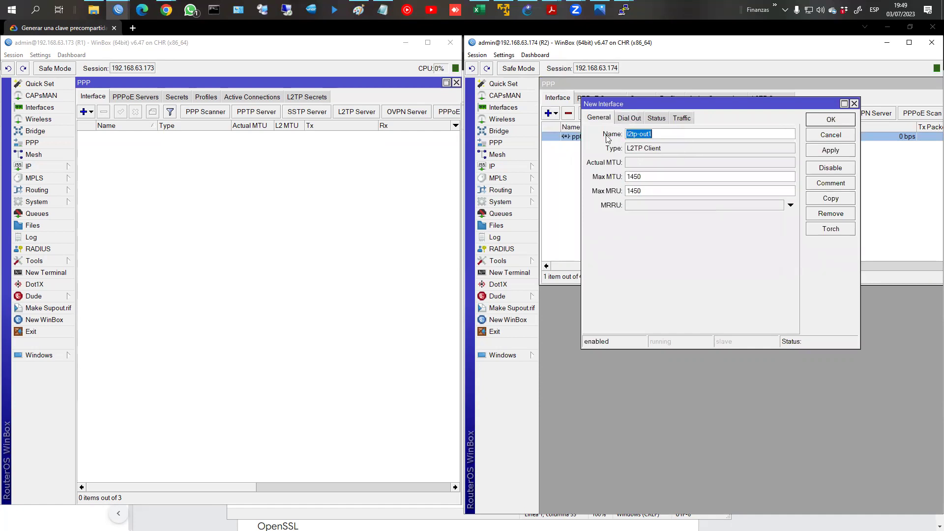
{"action": "left_click", "coordinate": [625, 122]}
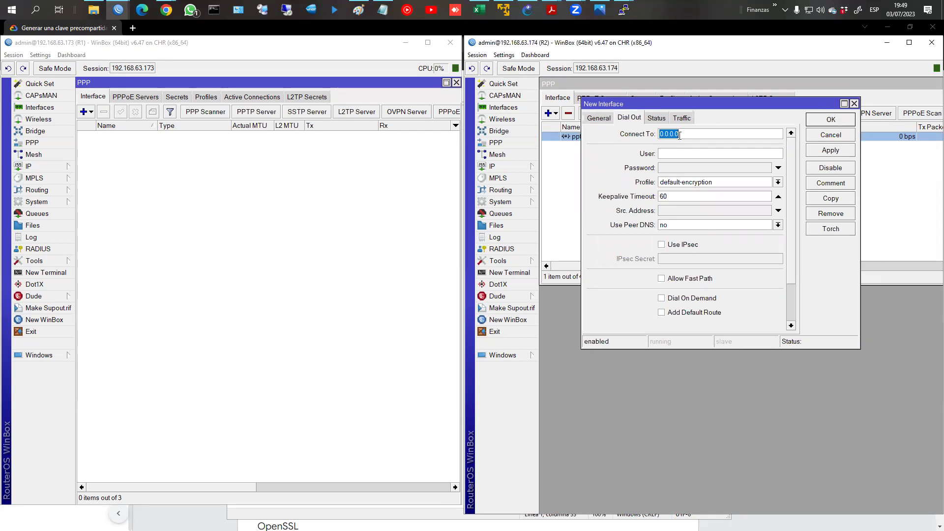
Step: Have the client dial 192.168.63.173 as usuario2 with its password
{"action": "type", "text": "192.168.63"}
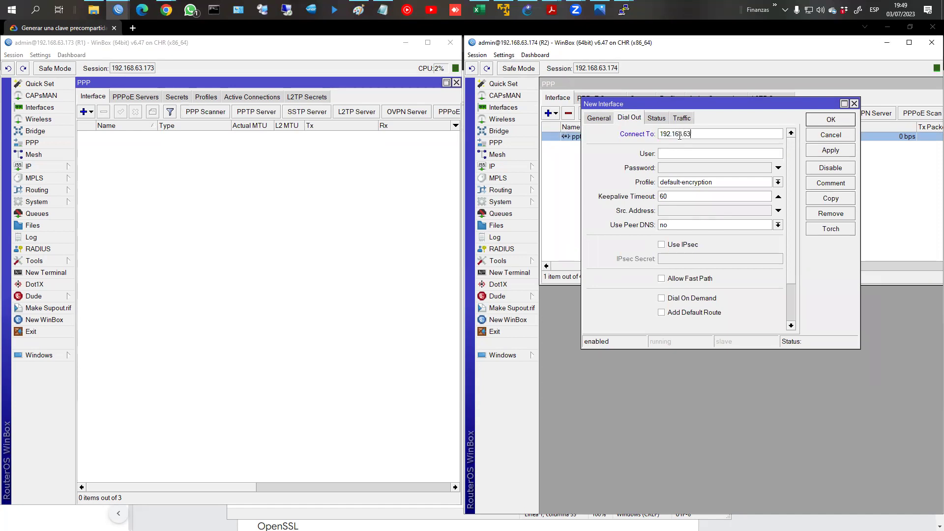
{"action": "type", "text": ".1173"}
{"action": "left_click_drag", "start_coordinate": [157, 58], "coordinate": [80, 84]}
{"action": "key", "text": "Escape"}
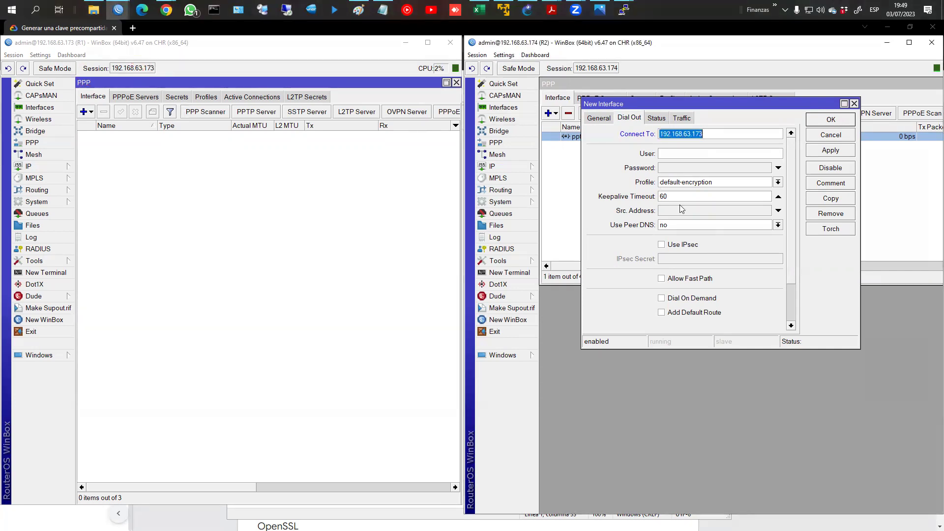
{"action": "left_click", "coordinate": [668, 153]}
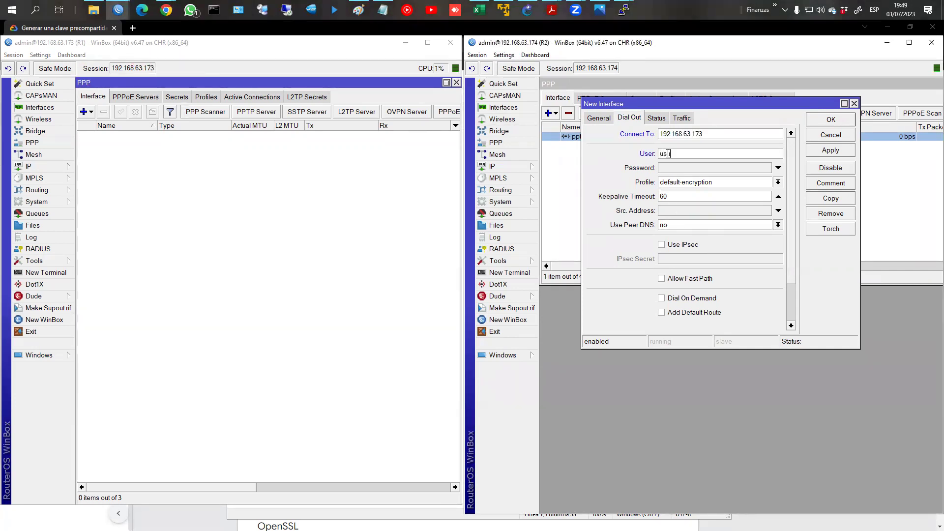
{"action": "type", "text": "usuario"}
{"action": "double_click", "coordinate": [668, 154]}
{"action": "key", "text": "End"}
{"action": "type", "text": "2"}
{"action": "key", "text": "Tab"}
{"action": "type", "text": "123456"}
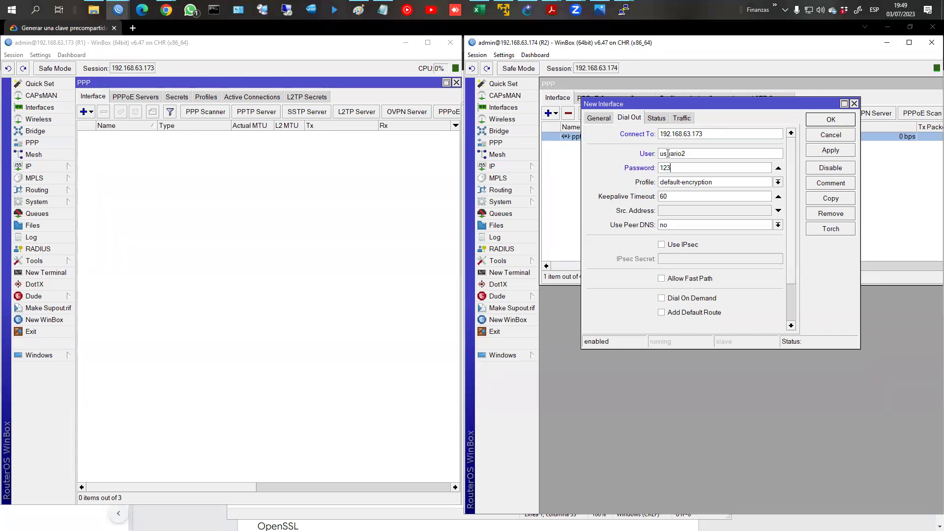
Step: Enable IPsec with the shared key, keep peer DNS at no, and save l2tp-out1
{"action": "left_click", "coordinate": [661, 244]}
{"action": "left_click", "coordinate": [686, 259]}
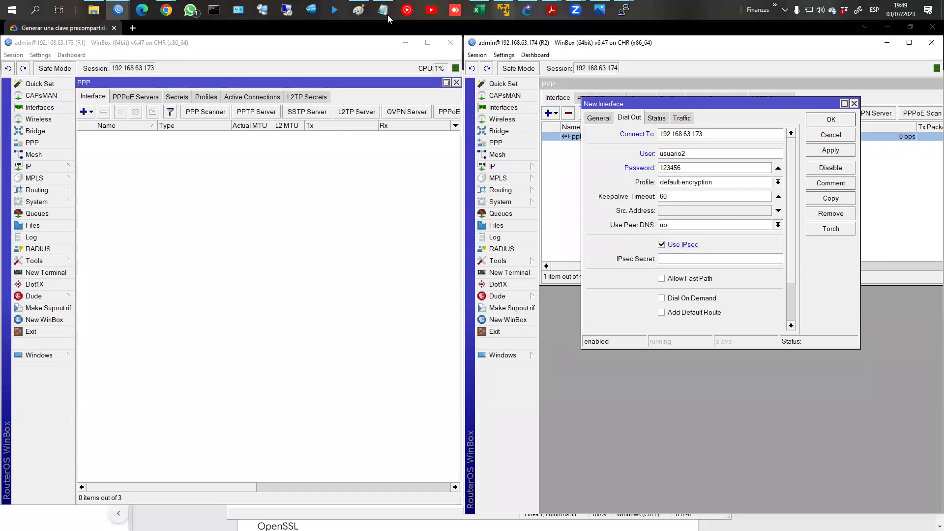
{"action": "left_click", "coordinate": [386, 13]}
{"action": "left_click", "coordinate": [796, 232]}
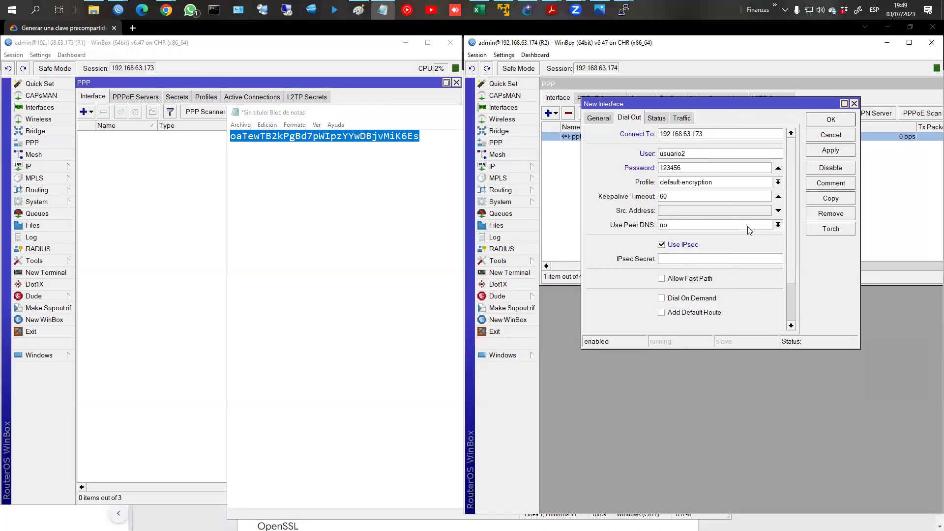
{"action": "left_click", "coordinate": [778, 225]}
{"action": "left_click", "coordinate": [693, 251]}
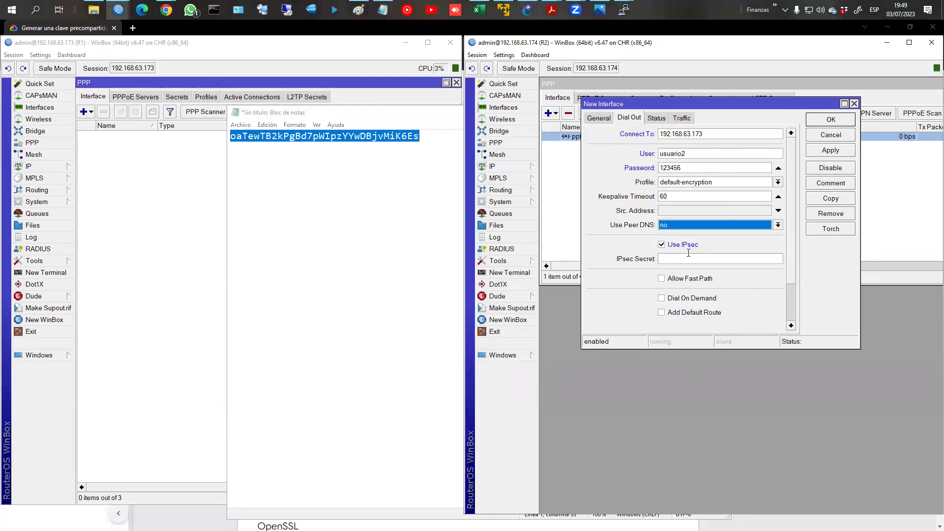
{"action": "left_click", "coordinate": [690, 259]}
{"action": "key", "text": "ctrl+v"}
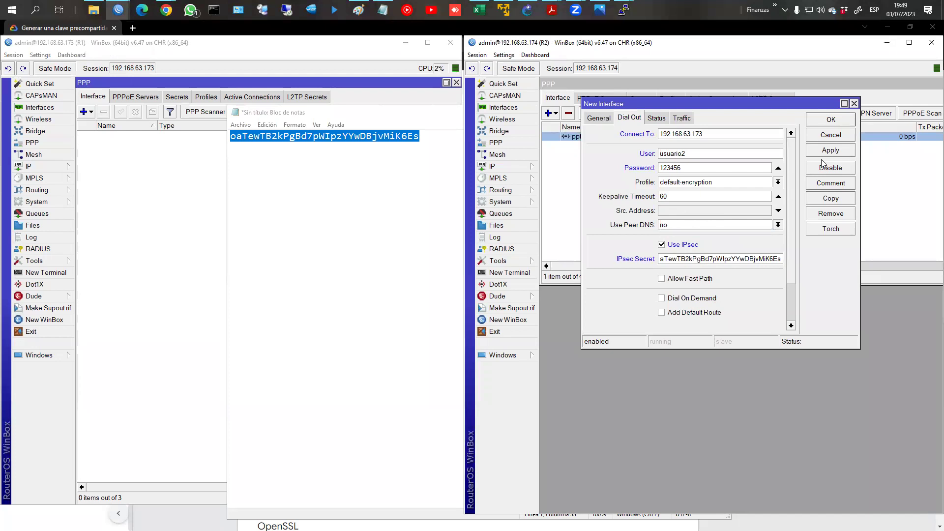
{"action": "left_click", "coordinate": [683, 227]}
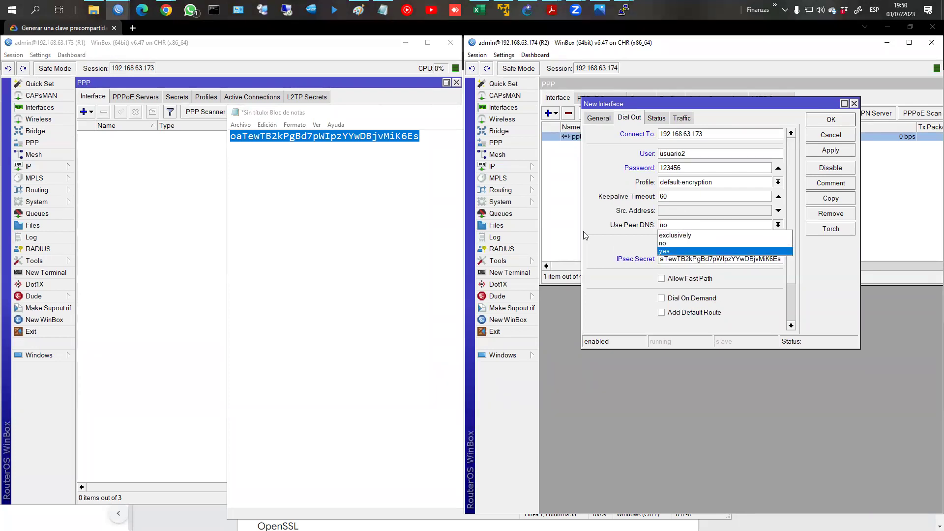
{"action": "left_click", "coordinate": [830, 150]}
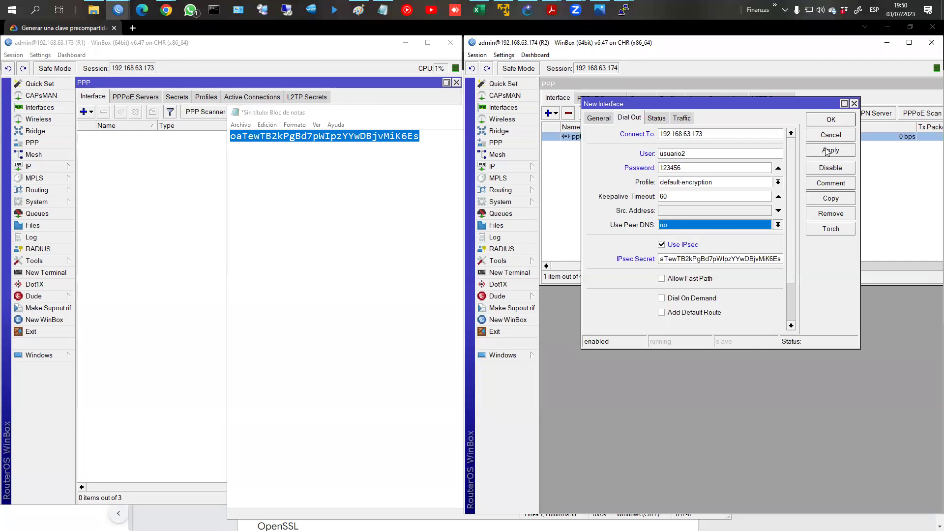
{"action": "left_click", "coordinate": [830, 150]}
{"action": "left_click", "coordinate": [828, 136]}
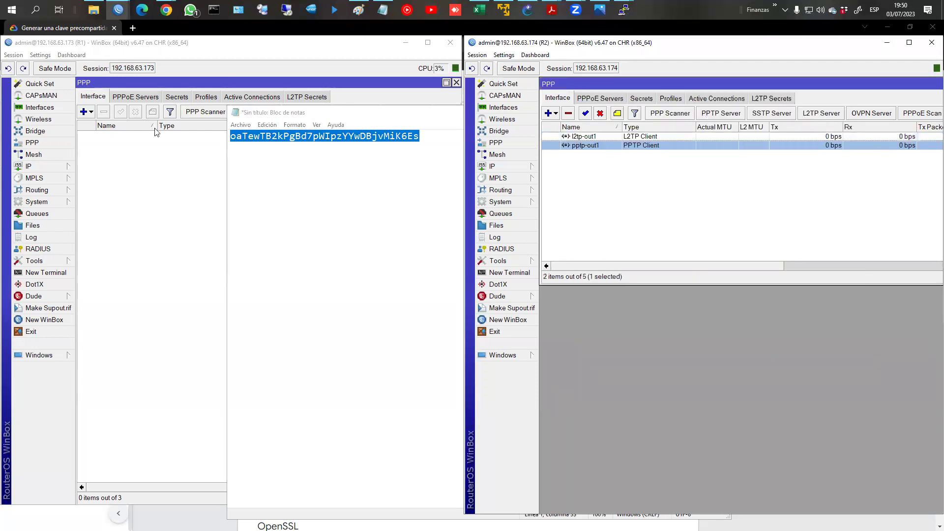
{"action": "left_click", "coordinate": [227, 137]}
Step: Edit R1's l2tp PPP secret to use local 172.16.1.1 and remote 172.16.1.2
{"action": "left_click", "coordinate": [253, 97]}
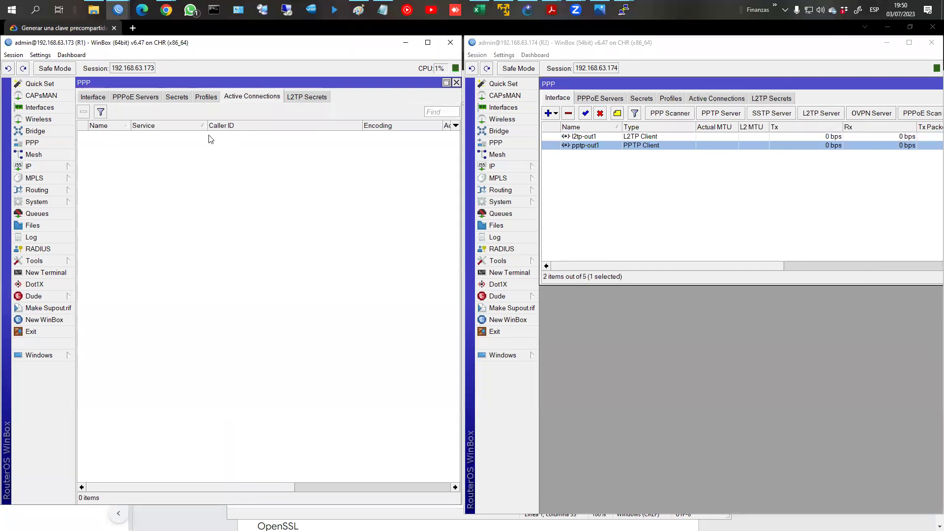
{"action": "left_click", "coordinate": [176, 97]}
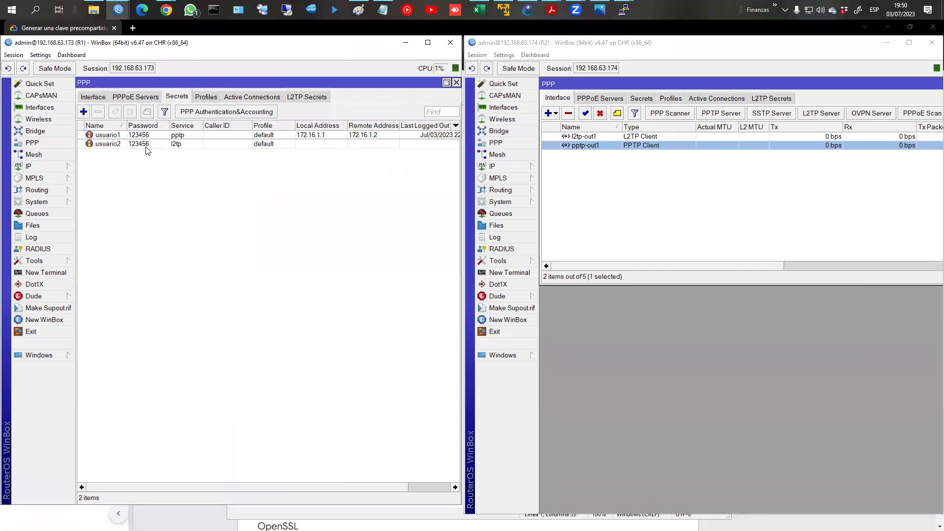
{"action": "double_click", "coordinate": [145, 144]}
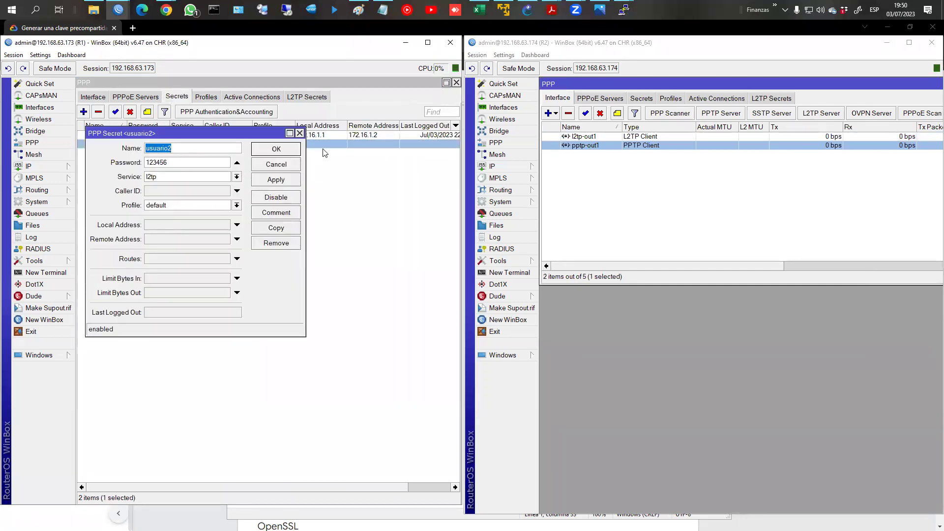
{"action": "left_click", "coordinate": [160, 226]}
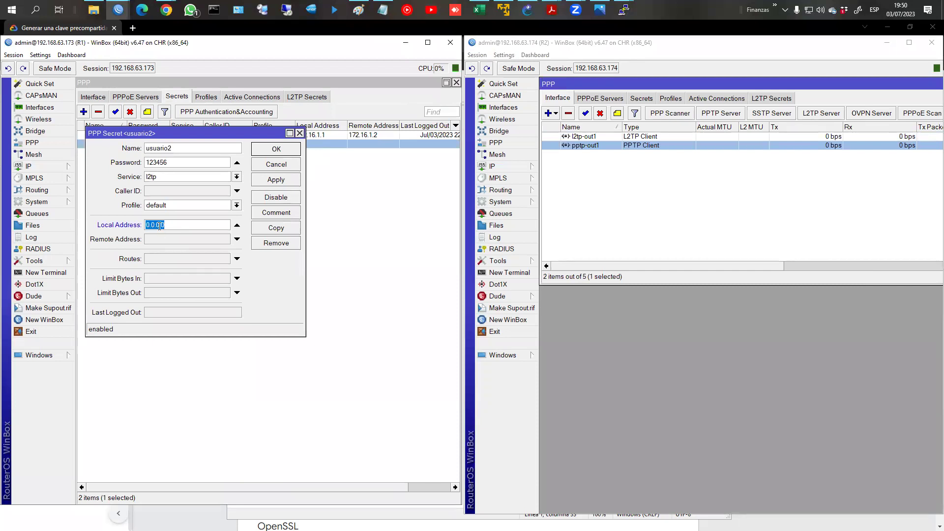
{"action": "type", "text": "172.16.1.1"}
{"action": "key", "text": "Tab"}
{"action": "type", "text": "17"}
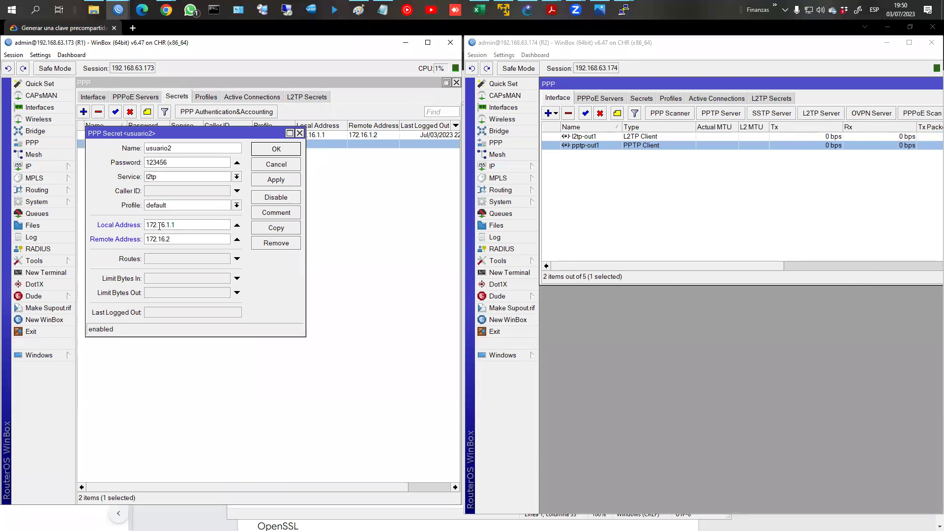
{"action": "type", "text": "2.16.1.2"}
{"action": "key", "text": "Return"}
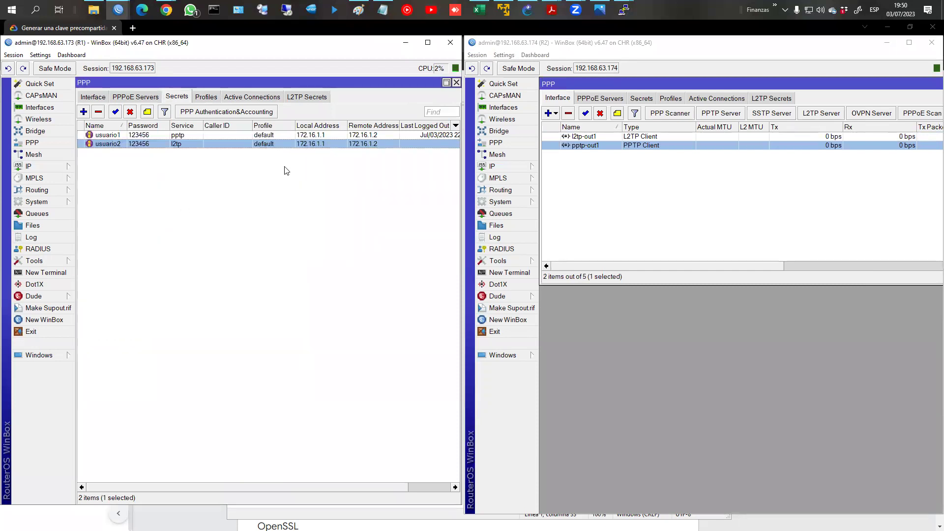
Step: Enable R1's two IPsec tunnel firewall rules, ESP and UDP 1701,4500,500
{"action": "left_click", "coordinate": [46, 168]}
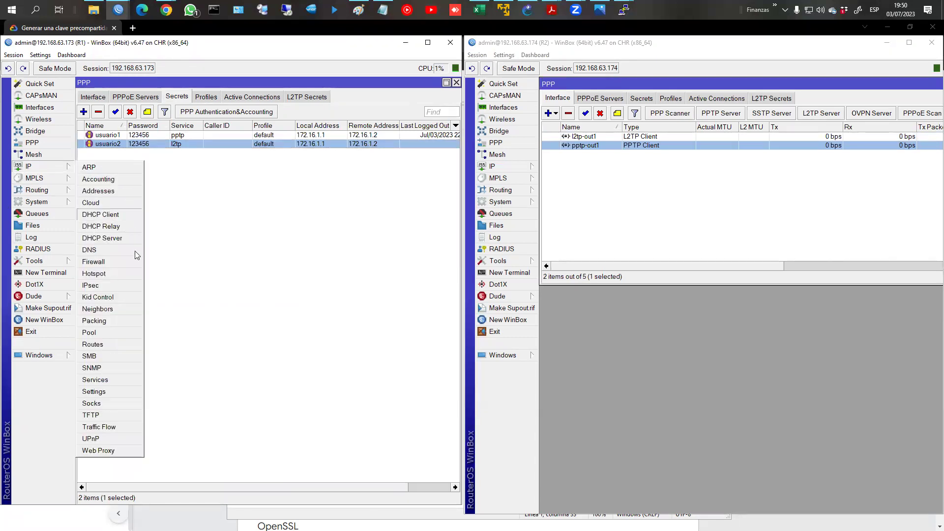
{"action": "left_click", "coordinate": [121, 262]}
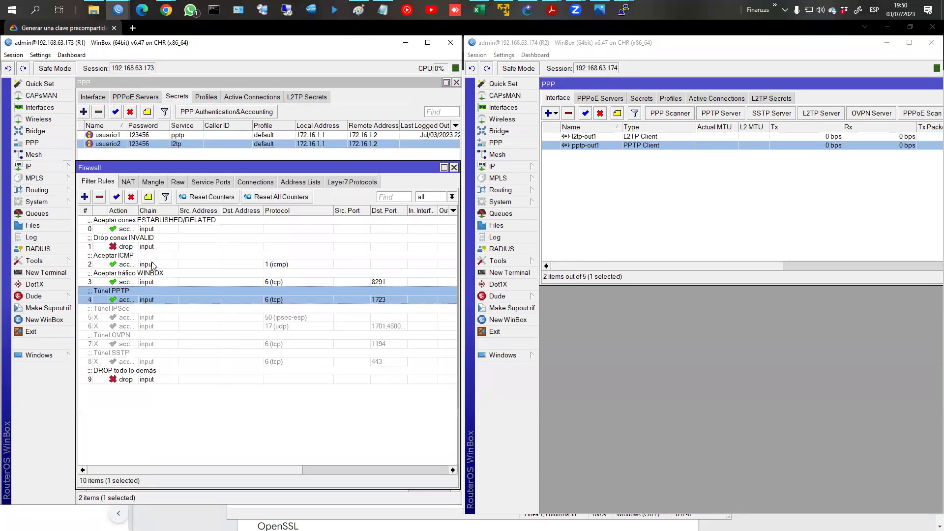
{"action": "left_click", "coordinate": [141, 317]}
{"action": "left_click", "coordinate": [157, 327], "text": "shift"}
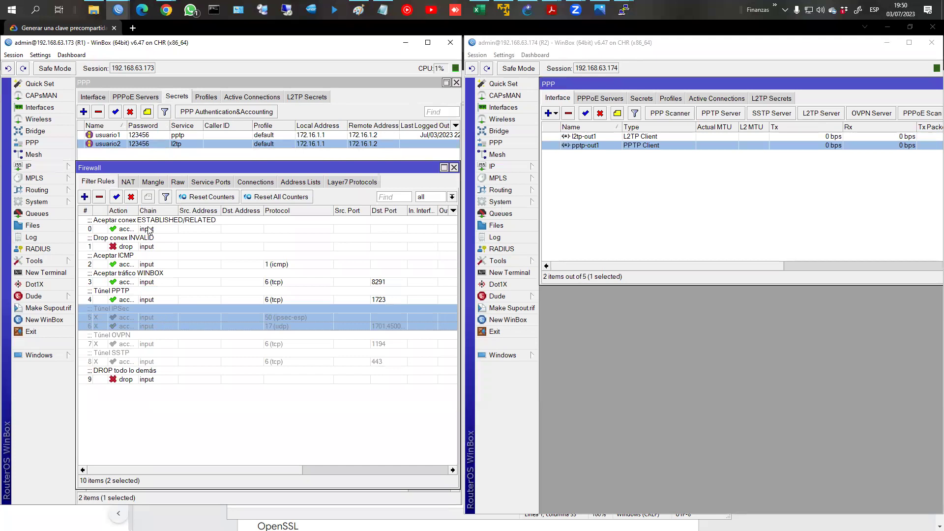
{"action": "left_click", "coordinate": [116, 196]}
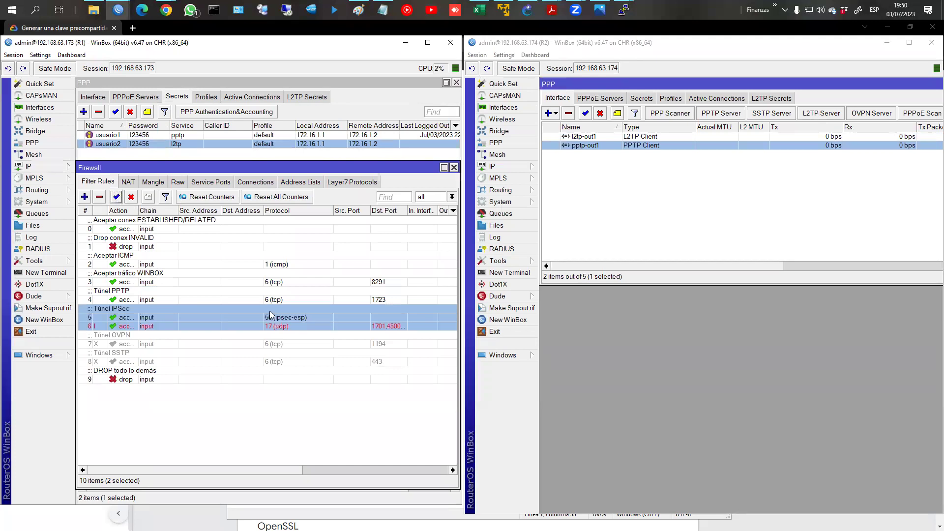
Step: Review the ESP and UDP 1701,4500,500 rule details, then close the firewall rules
{"action": "double_click", "coordinate": [273, 317]}
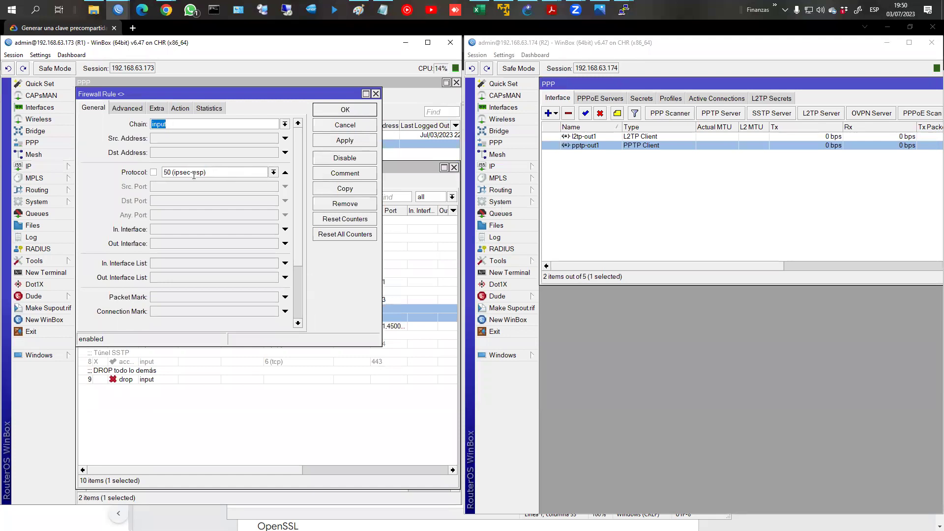
{"action": "left_click", "coordinate": [352, 112]}
{"action": "double_click", "coordinate": [239, 326]}
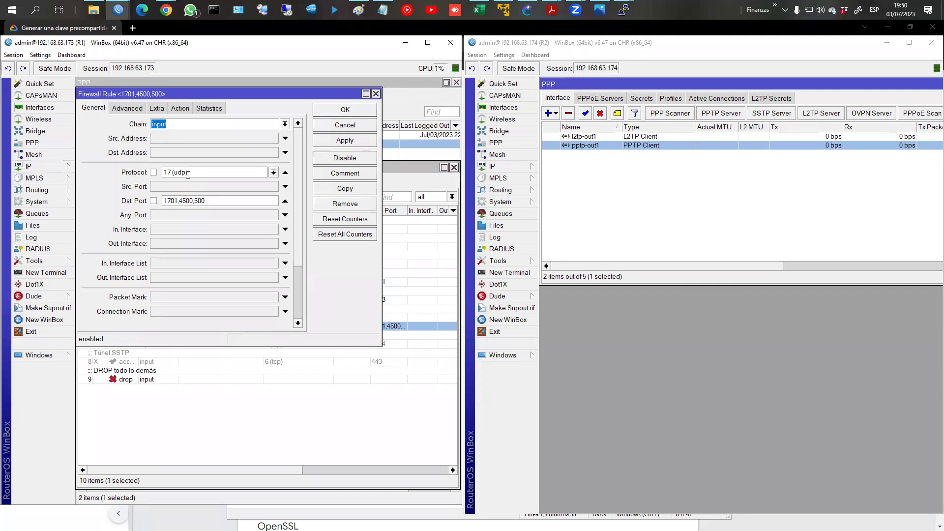
{"action": "left_click", "coordinate": [360, 109]}
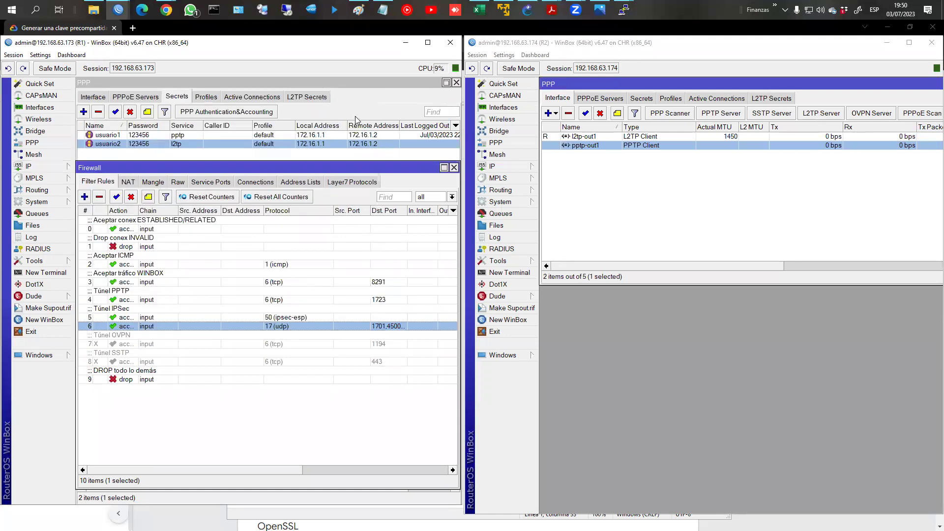
{"action": "left_click", "coordinate": [453, 167]}
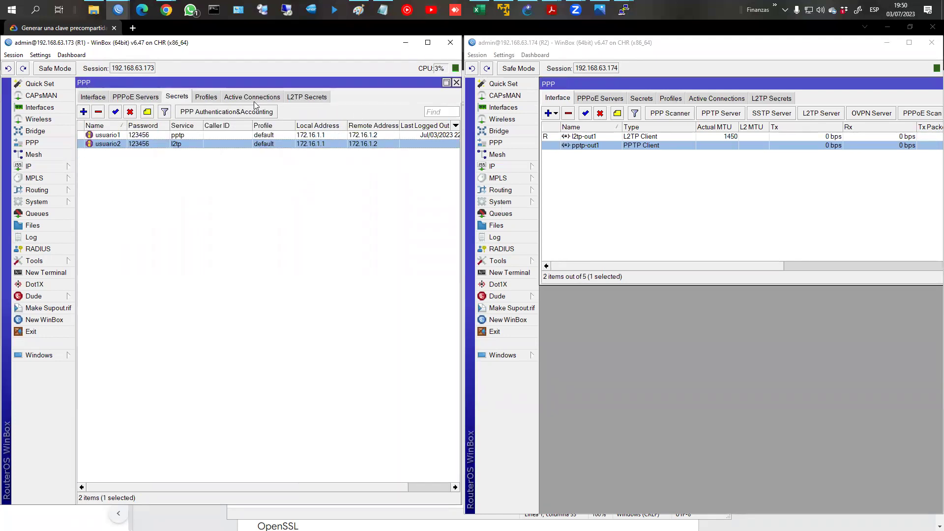
{"action": "left_click", "coordinate": [254, 99]}
Step: From R1's terminal, ping R2's tunnel end 172.16.1.2 and stop after two replies
{"action": "left_click", "coordinate": [192, 136]}
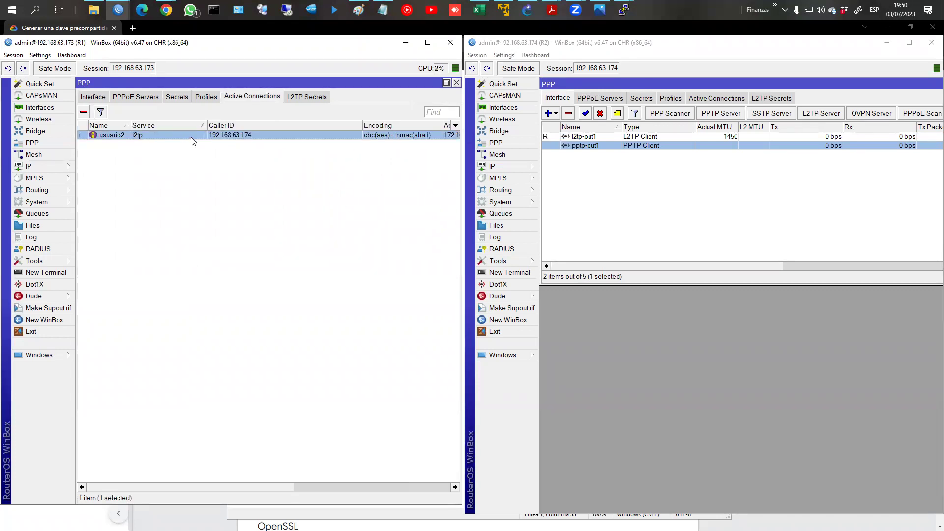
{"action": "left_click", "coordinate": [49, 277]}
{"action": "key", "text": "Up"}
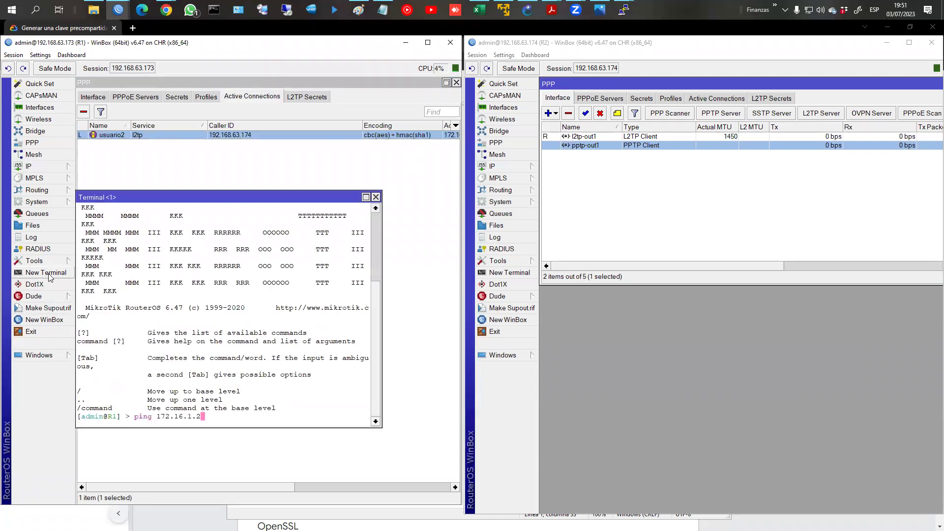
{"action": "key", "text": "Return"}
{"action": "key", "text": "ctrl+c"}
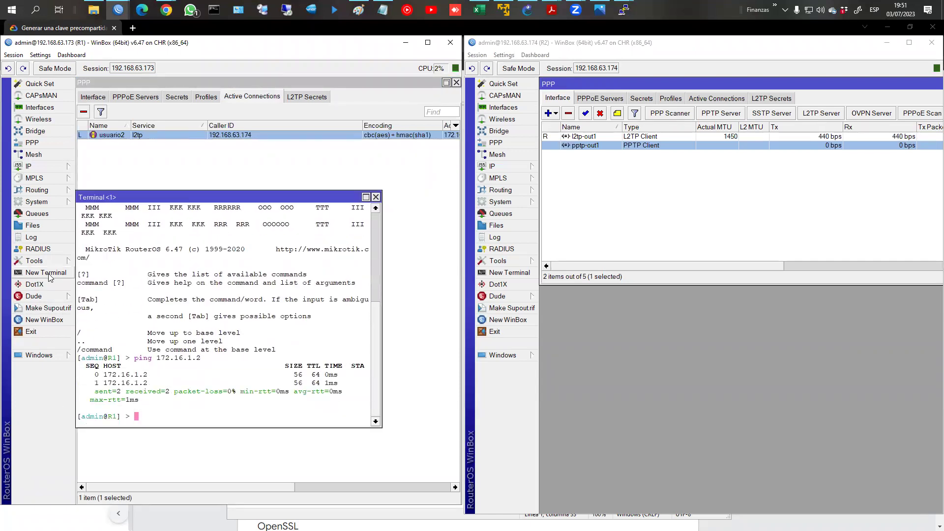
Step: Show R1's route list, with 192.168.2.0/24 reachable via l2tp-usuario2
{"action": "left_click", "coordinate": [33, 154]}
{"action": "left_click", "coordinate": [29, 167]}
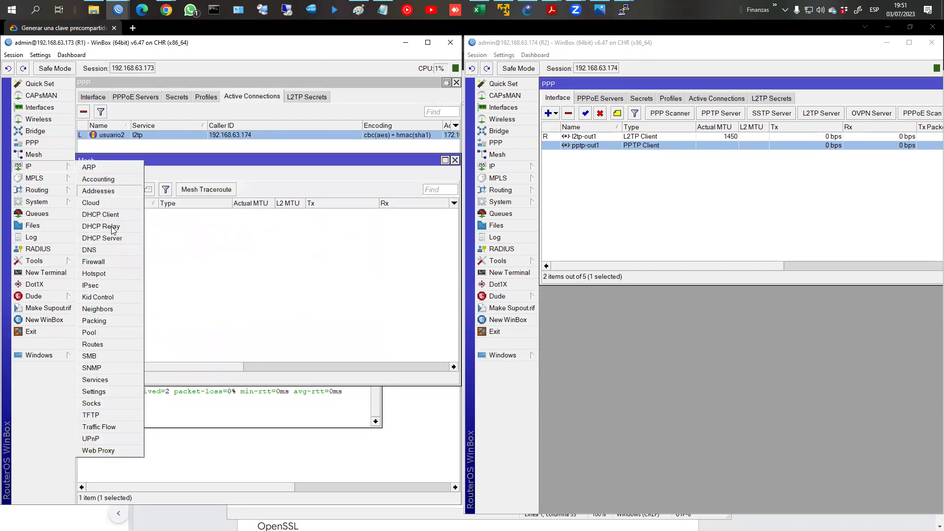
{"action": "left_click", "coordinate": [94, 344]}
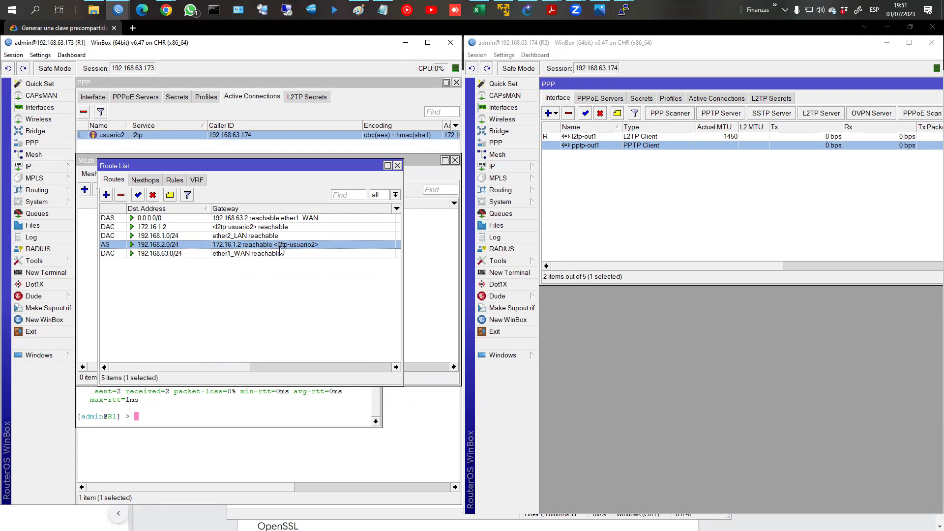
Step: Rerun the pings from PC1 to 192.168.2.254 and from PC2 to 192.168.1.254
{"action": "left_click", "coordinate": [629, 10]}
{"action": "left_click", "coordinate": [591, 75]}
{"action": "left_click", "coordinate": [621, 11]}
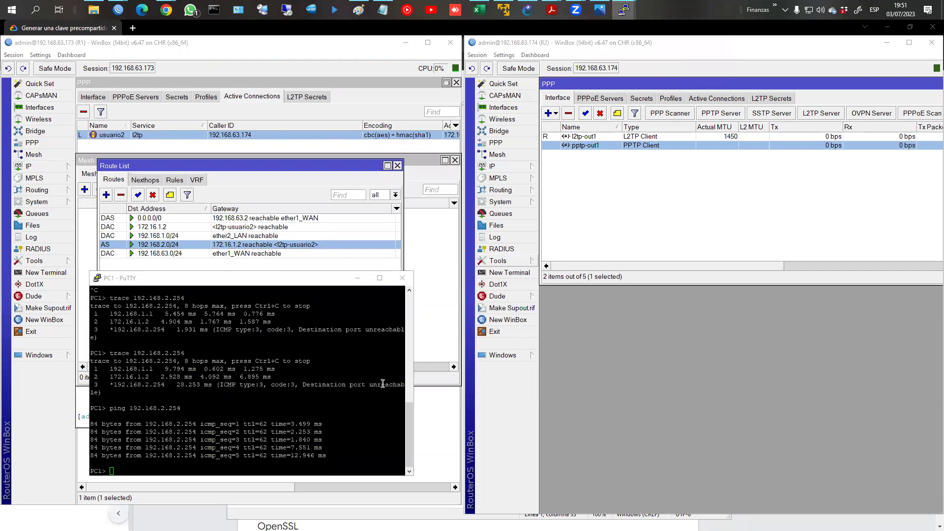
{"action": "left_click", "coordinate": [634, 8]}
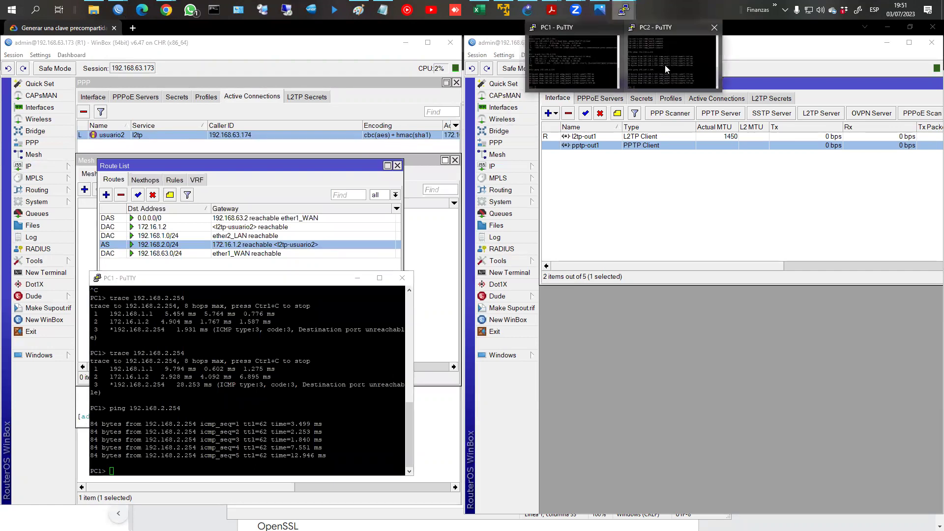
{"action": "left_click", "coordinate": [667, 69]}
{"action": "left_click", "coordinate": [212, 440]}
{"action": "key", "text": "Up"}
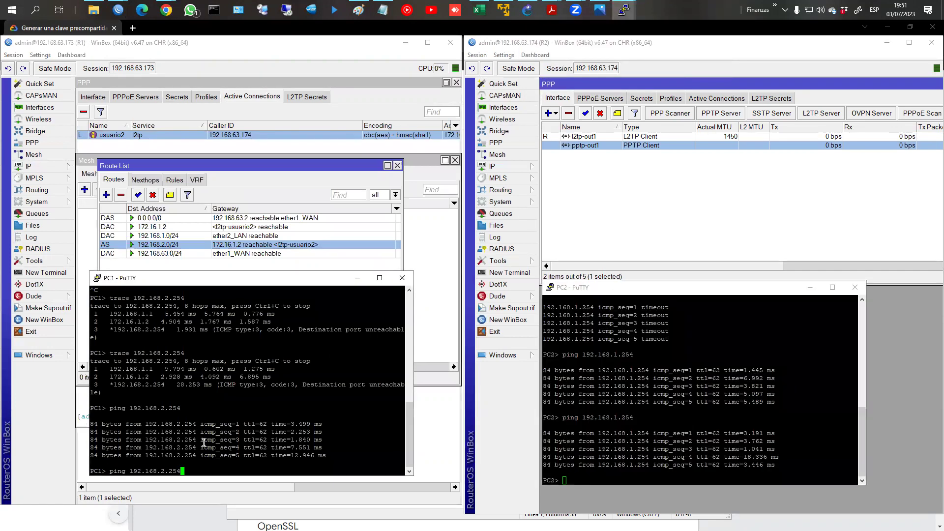
{"action": "key", "text": "Return"}
{"action": "left_click", "coordinate": [707, 441]}
{"action": "key", "text": "Up"}
{"action": "key", "text": "Return"}
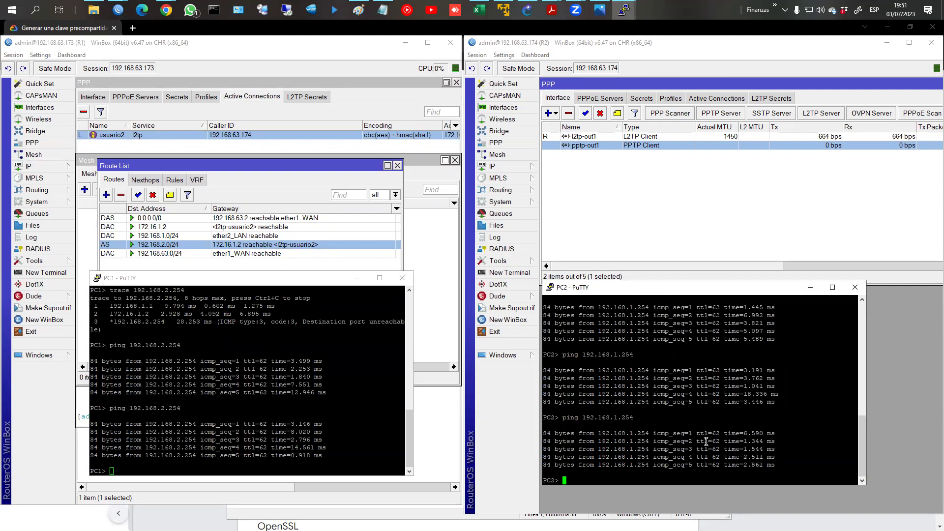
{"action": "left_click", "coordinate": [513, 168]}
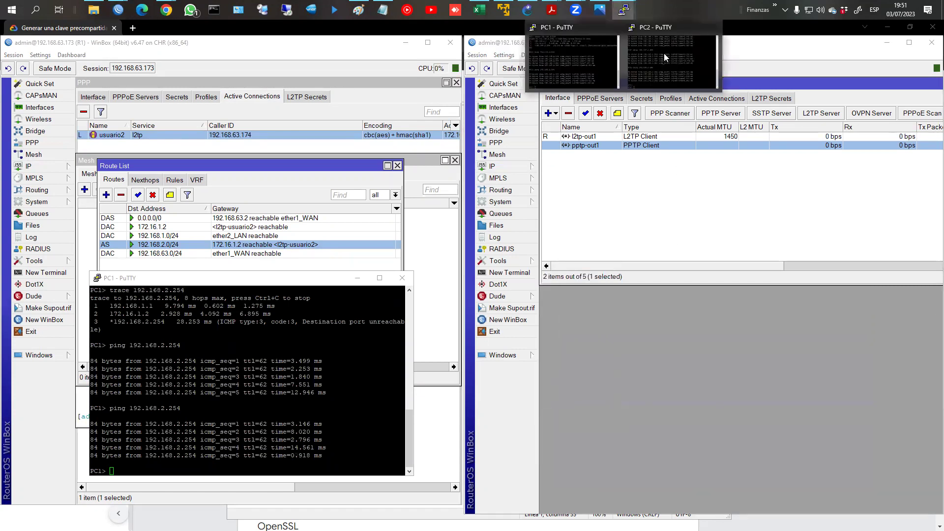
Step: In PC2's console, ping fb.com and stop it once replies from 31.13.94.35 arrive
{"action": "mouse_move", "coordinate": [625, 13]}
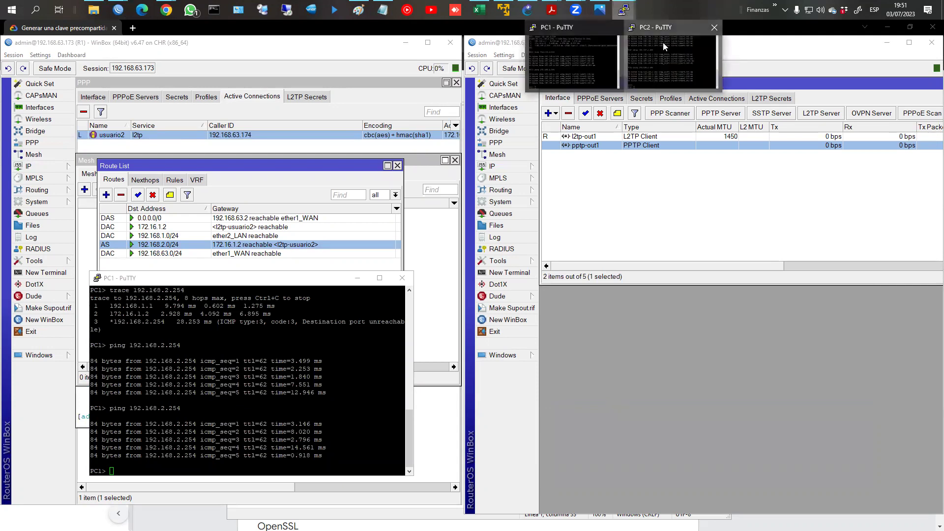
{"action": "left_click", "coordinate": [664, 42]}
{"action": "type", "text": "ping "}
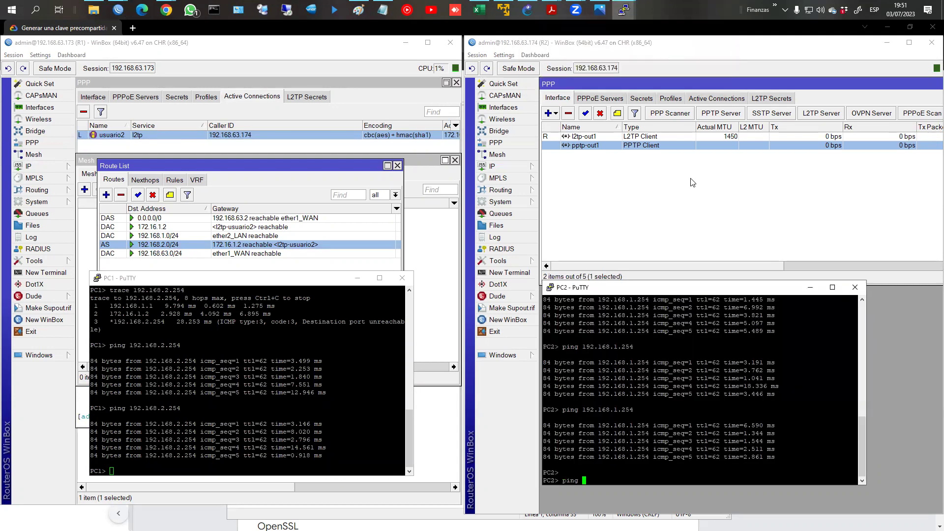
{"action": "type", "text": "fb.com"}
{"action": "key", "text": "Return"}
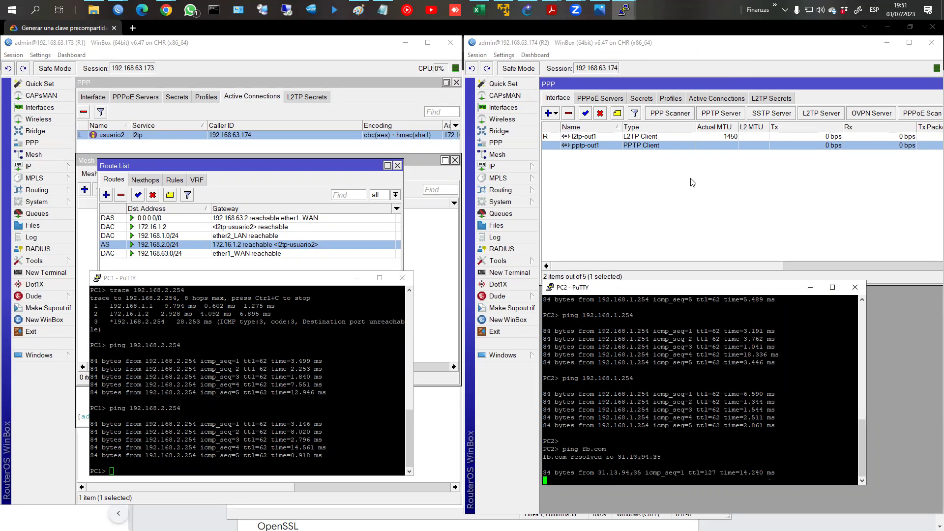
{"action": "key", "text": "ctrl+c"}
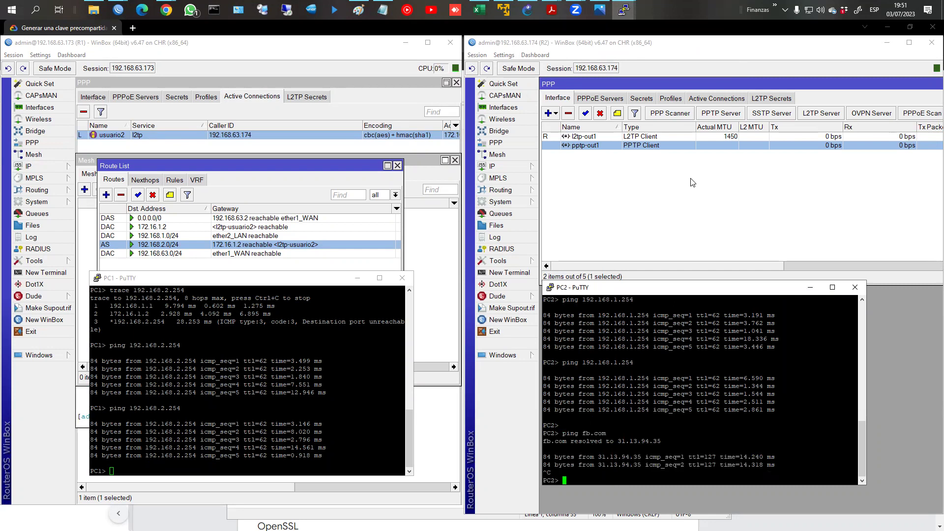
Step: Trace the route to fb.com and highlight the hops 192.168.2.1 and 192.168.63.2
{"action": "type", "text": "trace fb.com"}
{"action": "key", "text": "Return"}
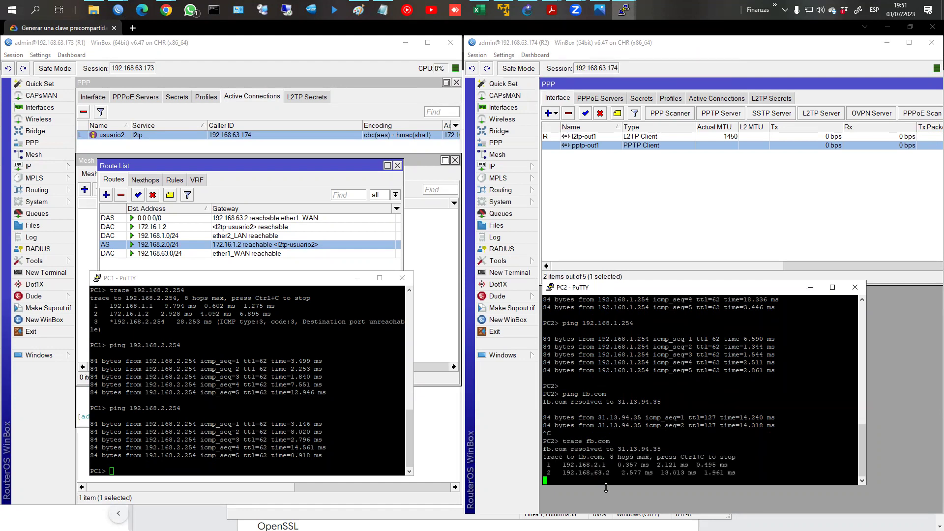
{"action": "mouse_move", "coordinate": [560, 465]}
{"action": "left_mouse_down"}
{"action": "mouse_move", "coordinate": [606, 465]}
{"action": "mouse_move", "coordinate": [620, 475]}
{"action": "mouse_move", "coordinate": [597, 465]}
{"action": "left_mouse_up"}
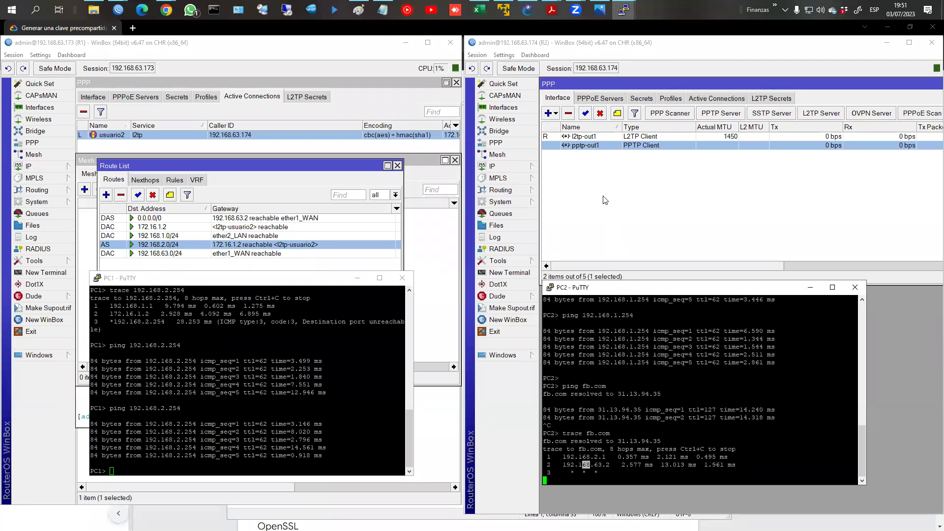
Step: Turn on Add Default Route for R2's l2tp-out1 tunnel client
{"action": "left_click", "coordinate": [597, 145]}
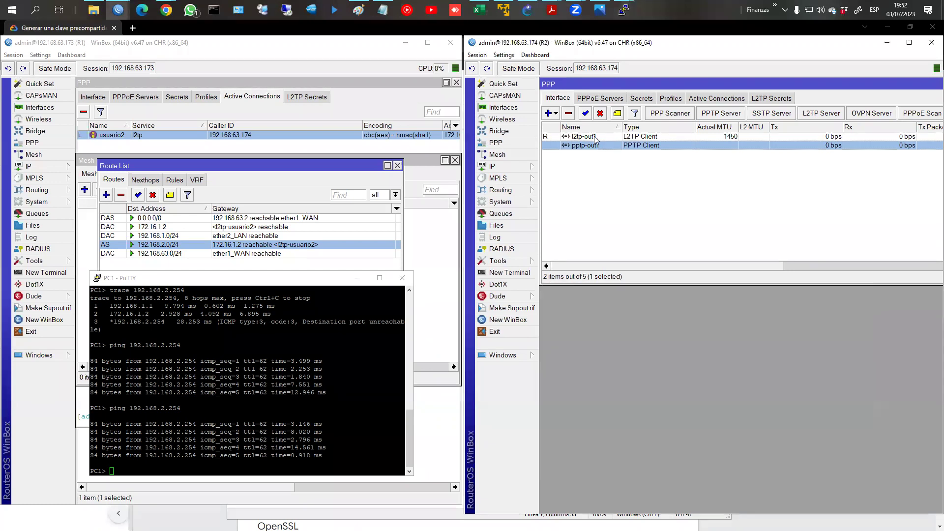
{"action": "double_click", "coordinate": [588, 136]}
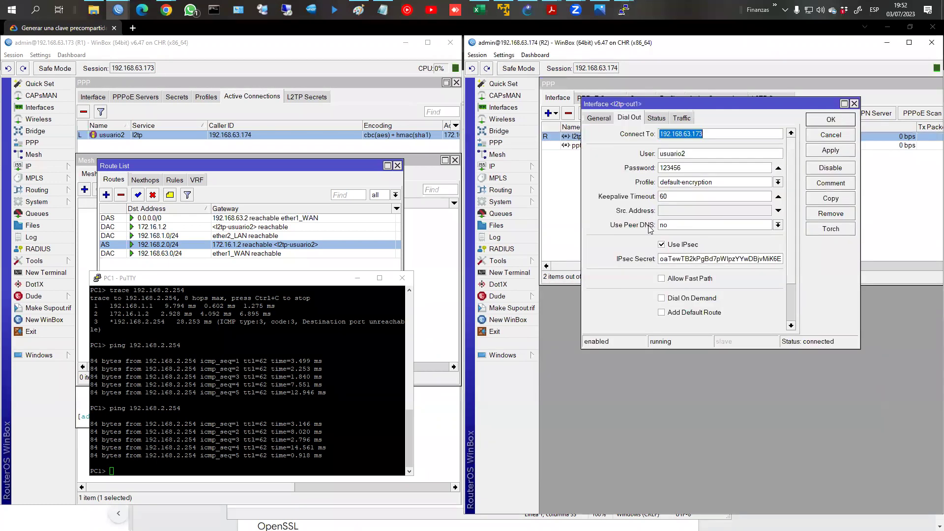
{"action": "left_click", "coordinate": [663, 314]}
{"action": "left_click", "coordinate": [823, 152]}
{"action": "left_click", "coordinate": [831, 119]}
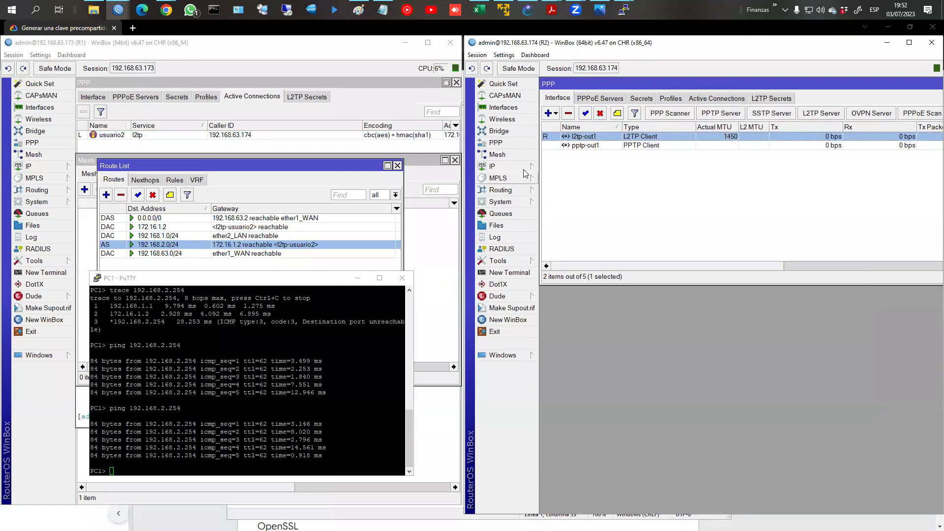
Step: Compare R2's 0.0.0.0/0 routes via ether1_WAN and the tunnel in the route list
{"action": "left_click", "coordinate": [515, 166]}
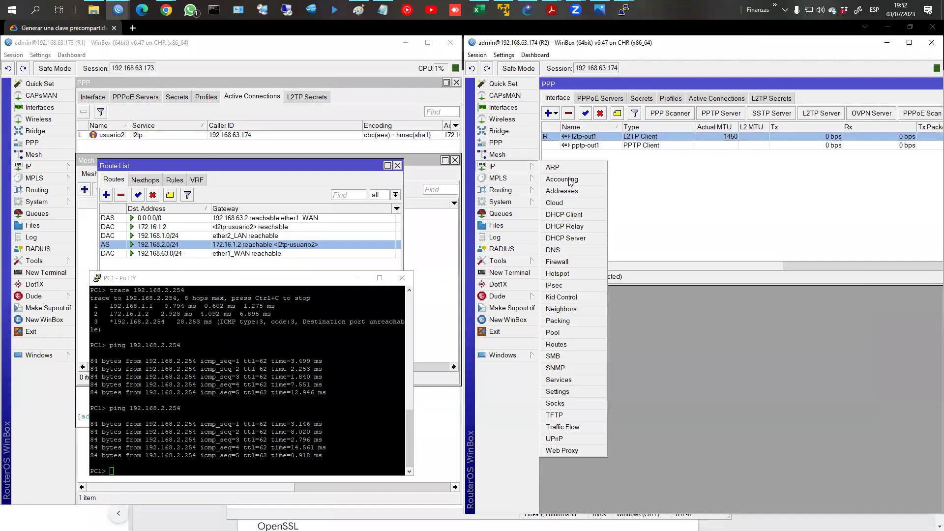
{"action": "left_click", "coordinate": [575, 343]}
{"action": "left_click", "coordinate": [615, 210]}
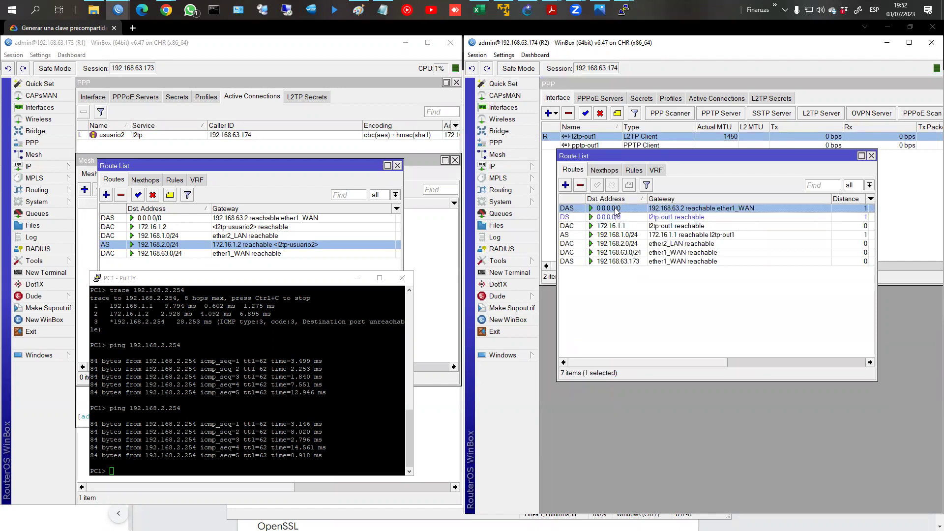
{"action": "left_click", "coordinate": [615, 216]}
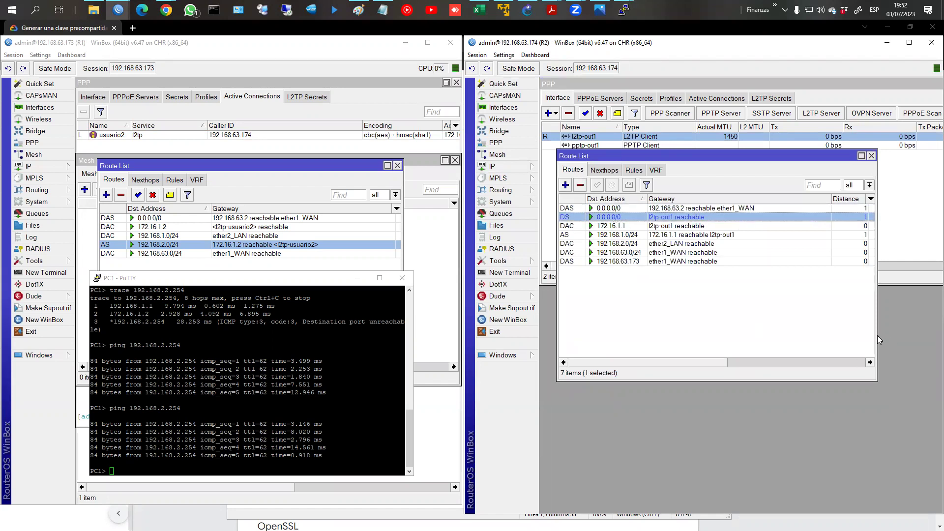
{"action": "left_click_drag", "start_coordinate": [877, 335], "coordinate": [925, 325]}
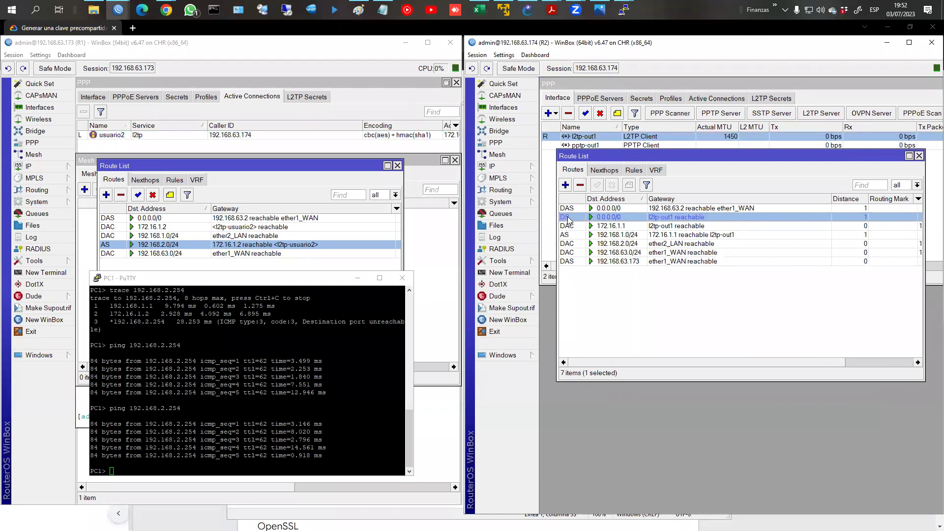
{"action": "left_click", "coordinate": [620, 209]}
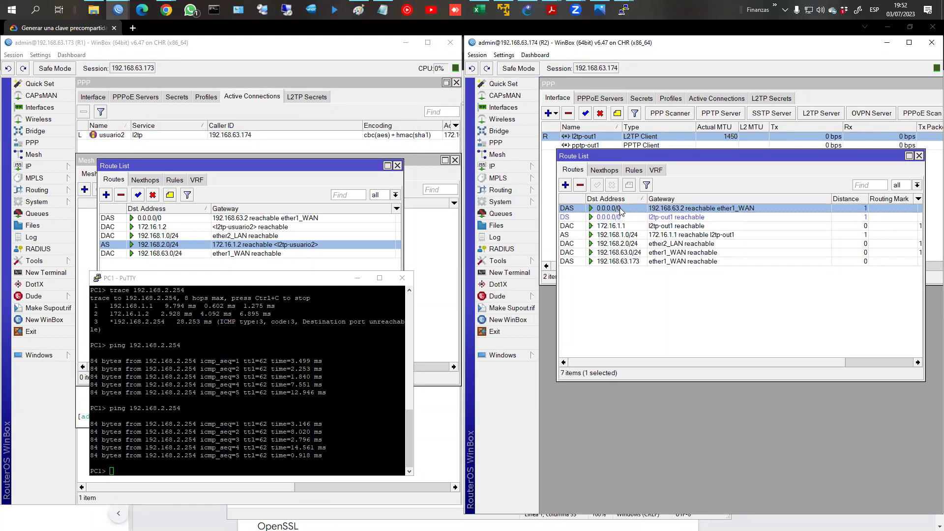
Step: Set the ether1_WAN DHCP client's Default Route Distance to 2
{"action": "left_click", "coordinate": [519, 169]}
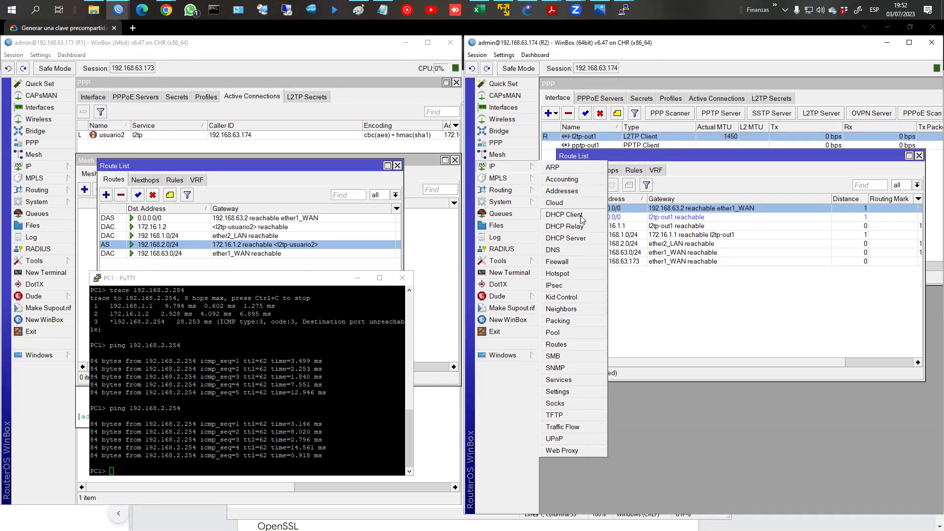
{"action": "left_click", "coordinate": [566, 214]}
{"action": "left_click", "coordinate": [630, 161]}
{"action": "double_click", "coordinate": [629, 162]}
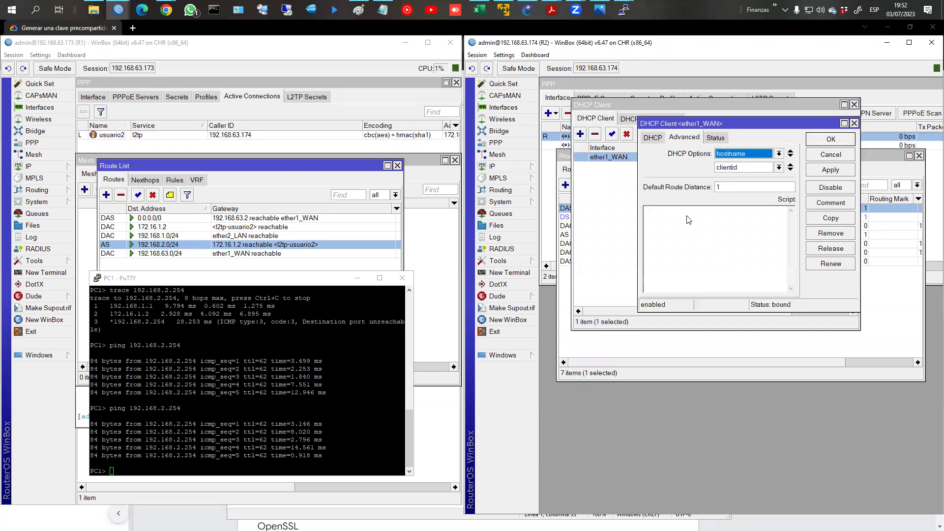
{"action": "left_click", "coordinate": [730, 187]}
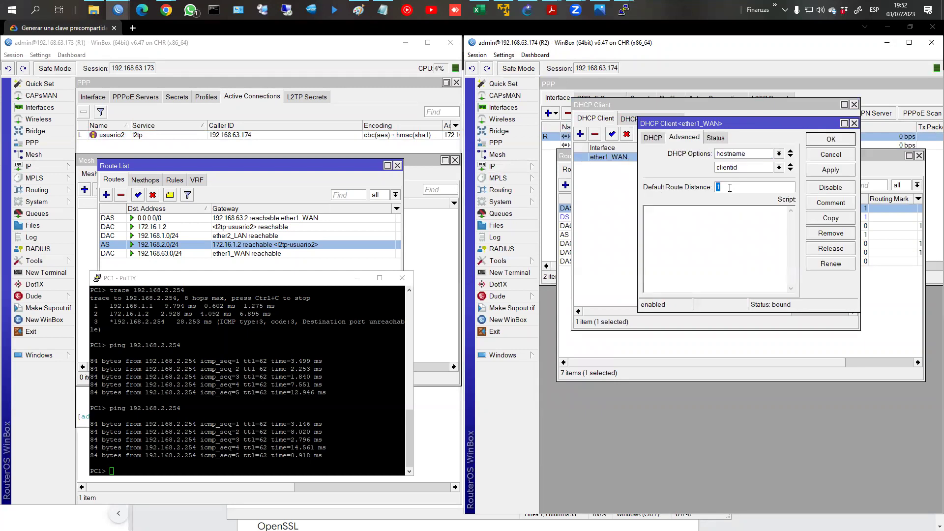
{"action": "type", "text": "2"}
{"action": "left_click", "coordinate": [831, 139]}
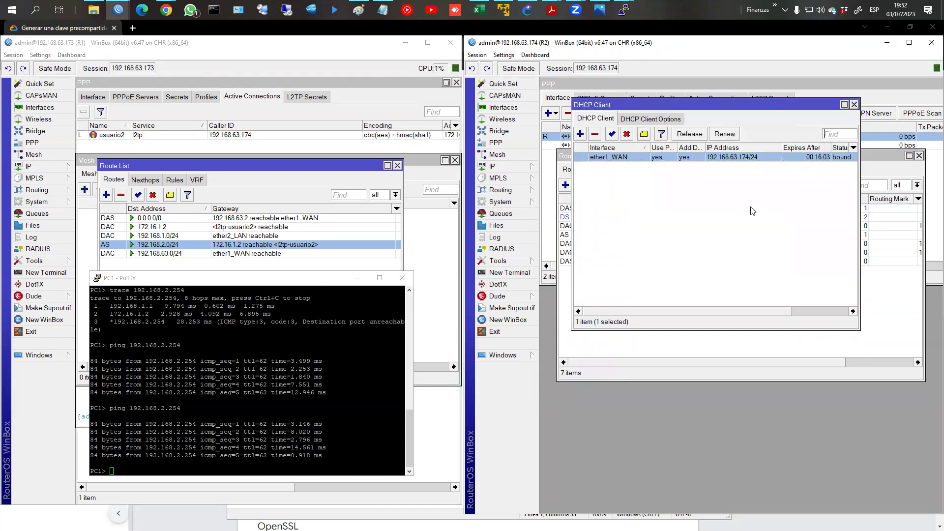
{"action": "left_click", "coordinate": [877, 279]}
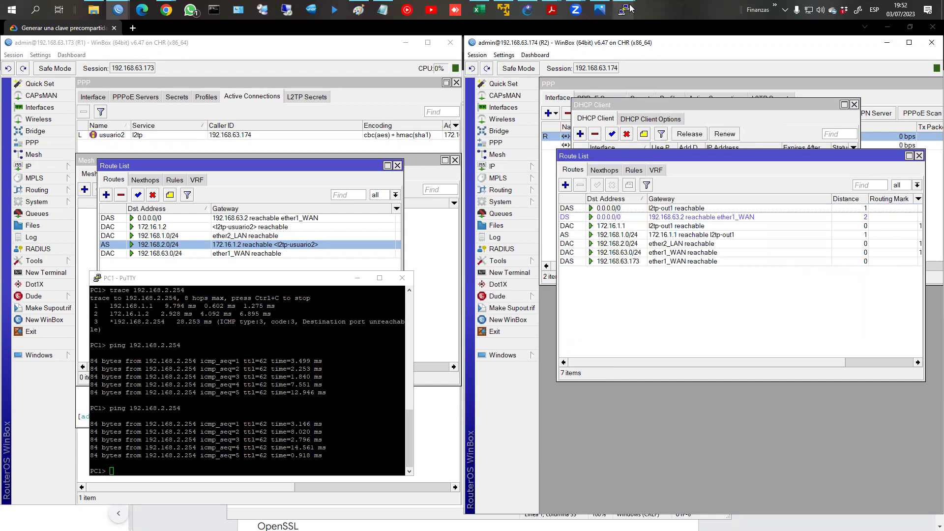
Step: Rerun PC2's trace to fb.com, now via 192.168.2.1, 172.16.1.1 and 192.168.63.2
{"action": "mouse_move", "coordinate": [624, 9]}
{"action": "left_click", "coordinate": [673, 73]}
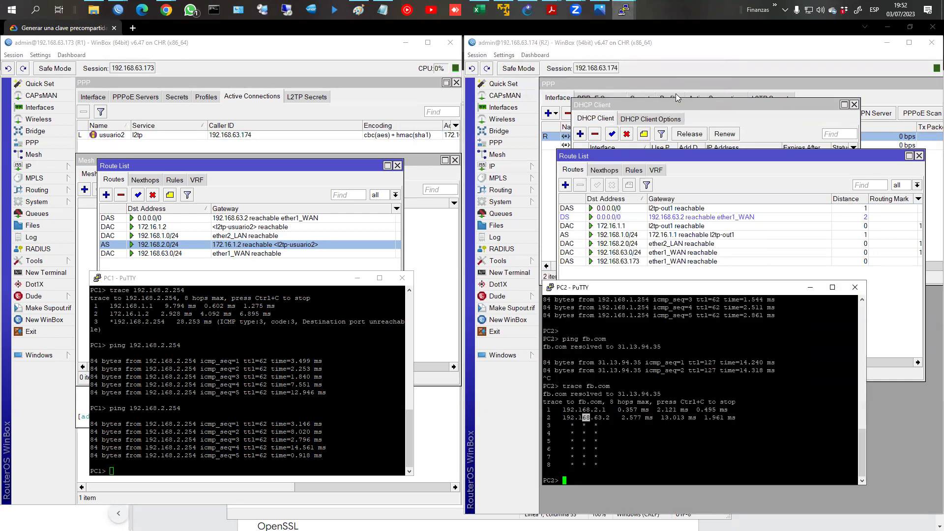
{"action": "key", "text": "Up"}
{"action": "key", "text": "Return"}
{"action": "left_click_drag", "start_coordinate": [565, 458], "coordinate": [631, 459]}
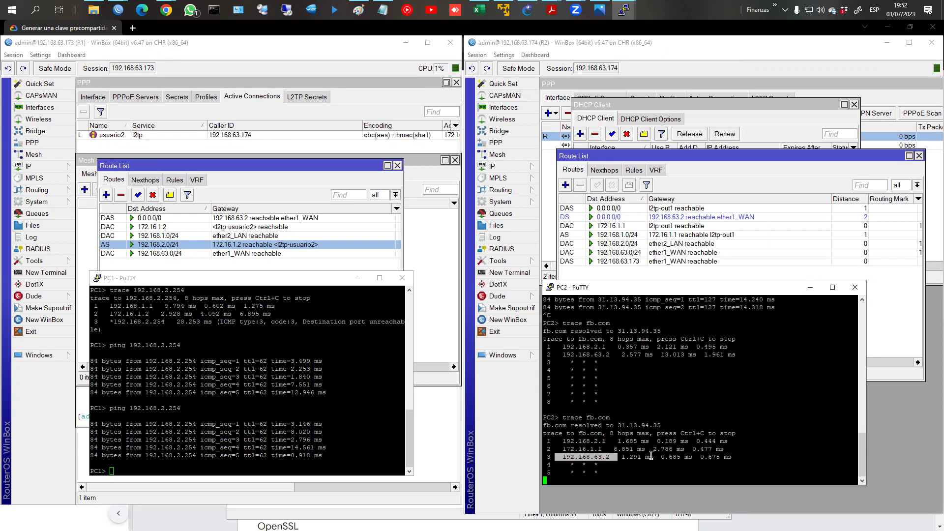
{"action": "key", "text": "ctrl+c"}
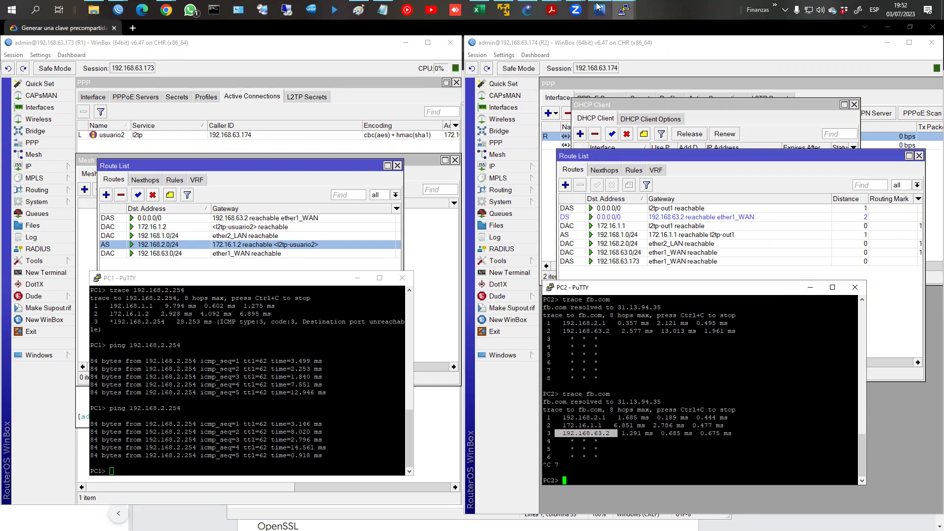
{"action": "left_click", "coordinate": [528, 10]}
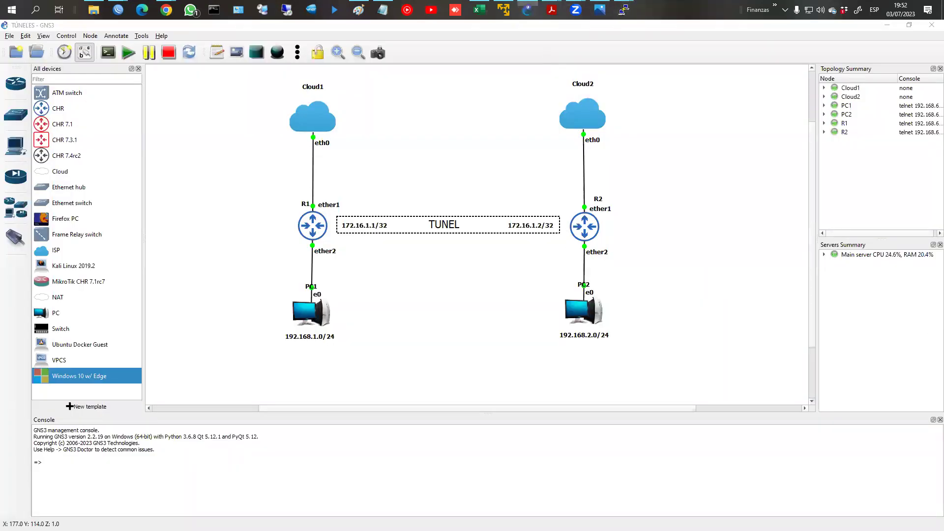
Step: Sketch PC2, an IP label and the path to FB.com through R2 in red
{"action": "mouse_move", "coordinate": [631, 315]}
{"action": "left_mouse_down"}
{"action": "mouse_move", "coordinate": [561, 324]}
{"action": "mouse_move", "coordinate": [630, 321]}
{"action": "left_mouse_up"}
{"action": "left_click_drag", "start_coordinate": [654, 281], "coordinate": [658, 312]}
{"action": "mouse_move", "coordinate": [655, 278]}
{"action": "left_mouse_down"}
{"action": "mouse_move", "coordinate": [754, 307]}
{"action": "mouse_move", "coordinate": [671, 321]}
{"action": "left_mouse_up"}
{"action": "mouse_move", "coordinate": [698, 278]}
{"action": "left_mouse_down"}
{"action": "mouse_move", "coordinate": [699, 303]}
{"action": "mouse_move", "coordinate": [713, 284]}
{"action": "mouse_move", "coordinate": [716, 301]}
{"action": "mouse_move", "coordinate": [765, 297]}
{"action": "left_mouse_up"}
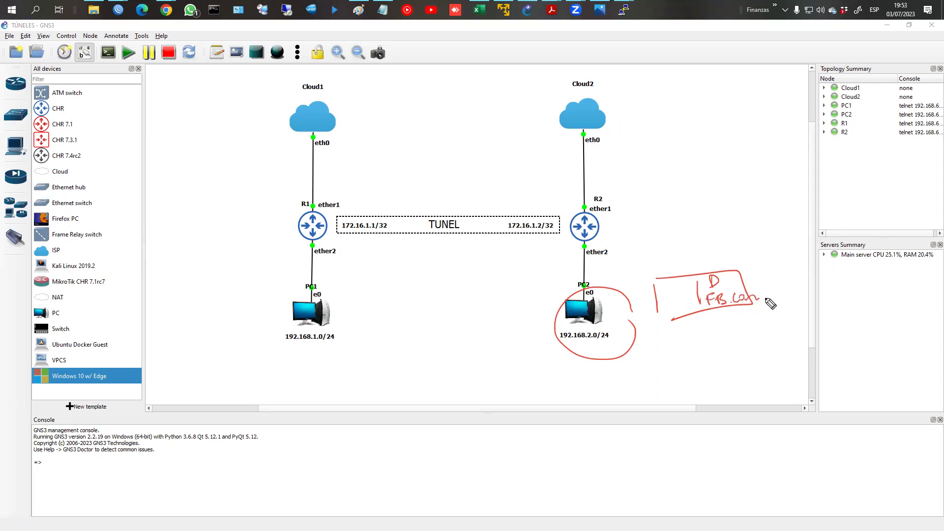
{"action": "mouse_move", "coordinate": [622, 311]}
{"action": "left_mouse_down"}
{"action": "mouse_move", "coordinate": [608, 224]}
{"action": "mouse_move", "coordinate": [618, 228]}
{"action": "mouse_move", "coordinate": [349, 229]}
{"action": "mouse_move", "coordinate": [357, 249]}
{"action": "mouse_move", "coordinate": [327, 230]}
{"action": "mouse_move", "coordinate": [323, 138]}
{"action": "mouse_move", "coordinate": [319, 157]}
{"action": "left_mouse_up"}
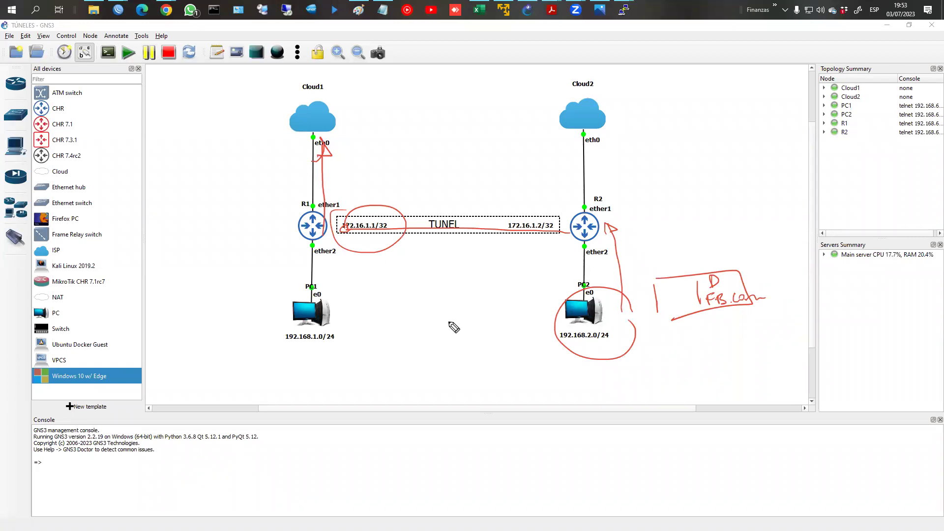
Step: Clear the red annotations and bring R2's WinBox window back in front
{"action": "key", "text": "Escape"}
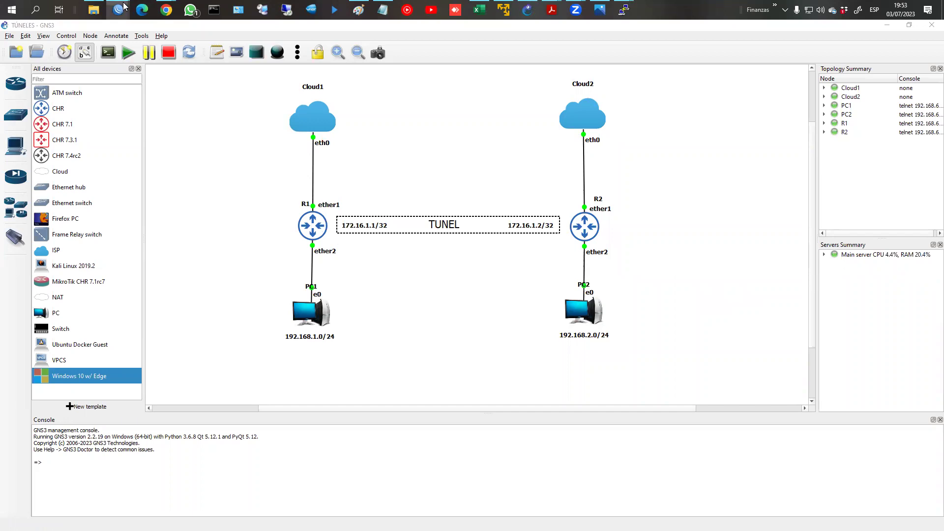
{"action": "mouse_move", "coordinate": [118, 10]}
{"action": "left_click", "coordinate": [201, 56]}
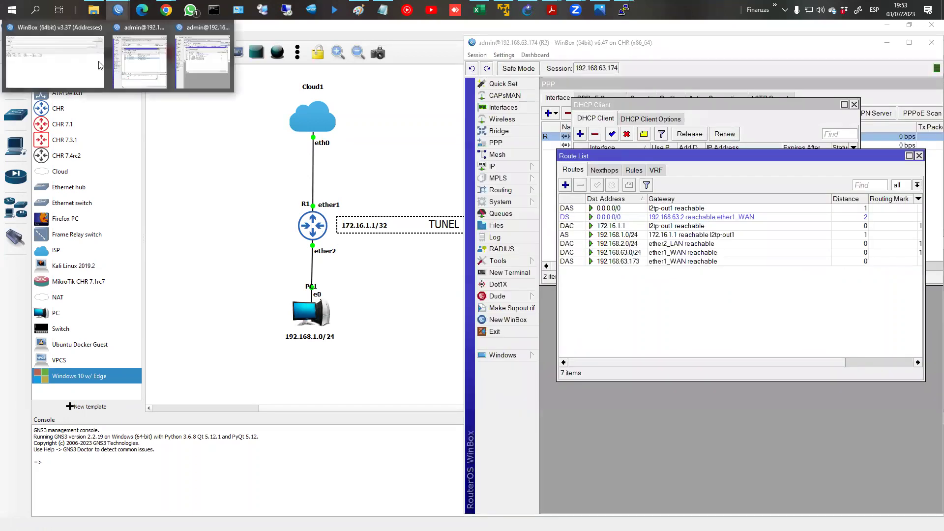
Step: Recheck Add Default Route on R2's l2tp-out1, then show mtcna_08_tuneles_v20.pdf at page 22
{"action": "left_click", "coordinate": [151, 73]}
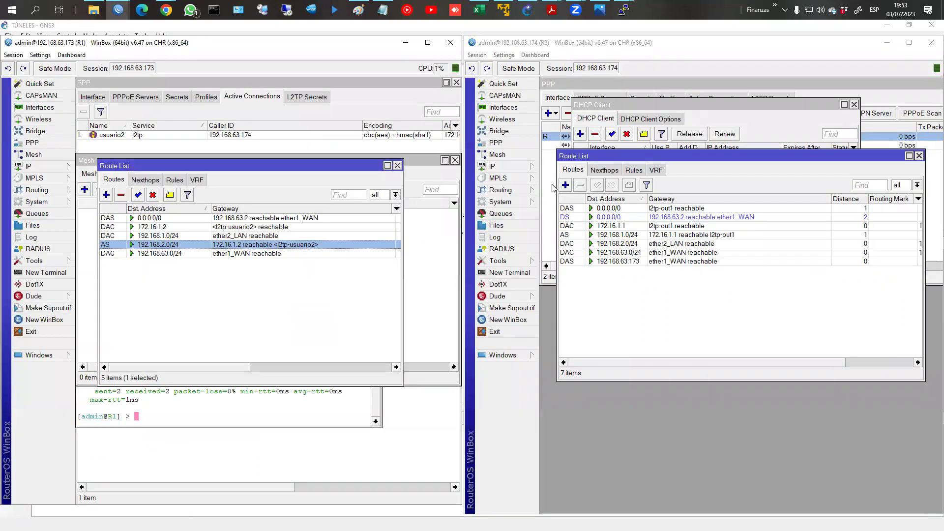
{"action": "left_click", "coordinate": [552, 170]}
{"action": "double_click", "coordinate": [596, 138]}
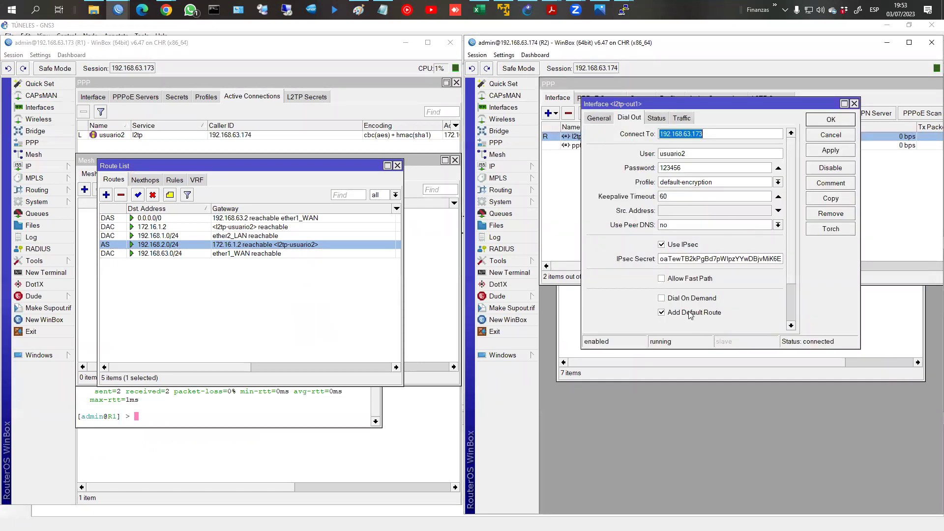
{"action": "left_click", "coordinate": [837, 123]}
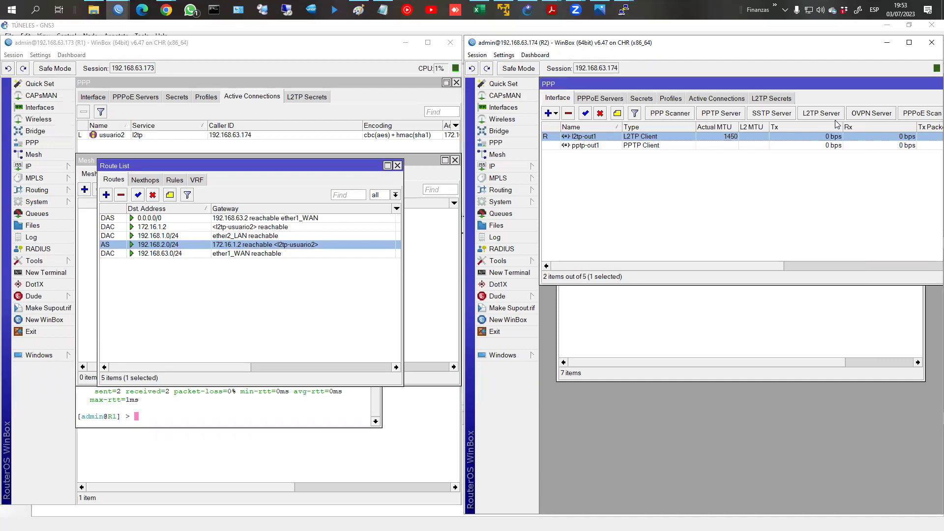
{"action": "left_click", "coordinate": [629, 363]}
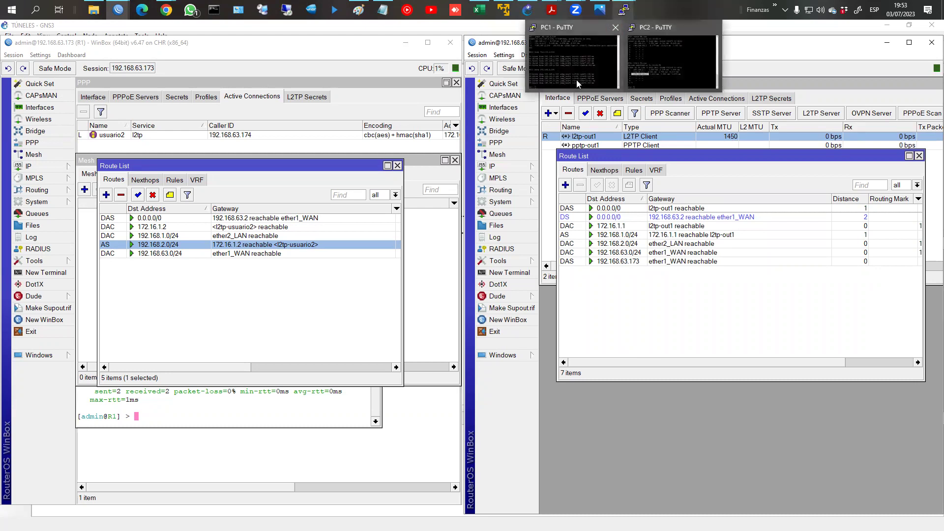
{"action": "mouse_move", "coordinate": [552, 10]}
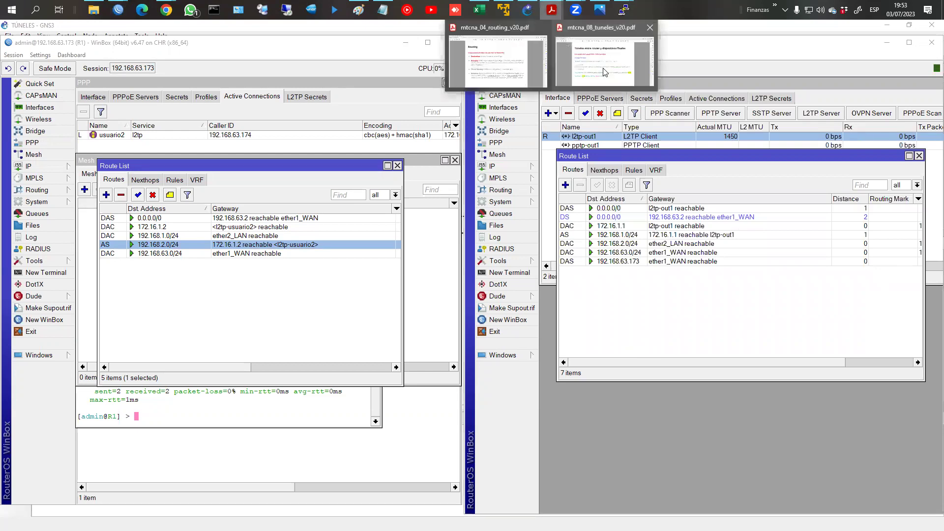
{"action": "left_click", "coordinate": [605, 72]}
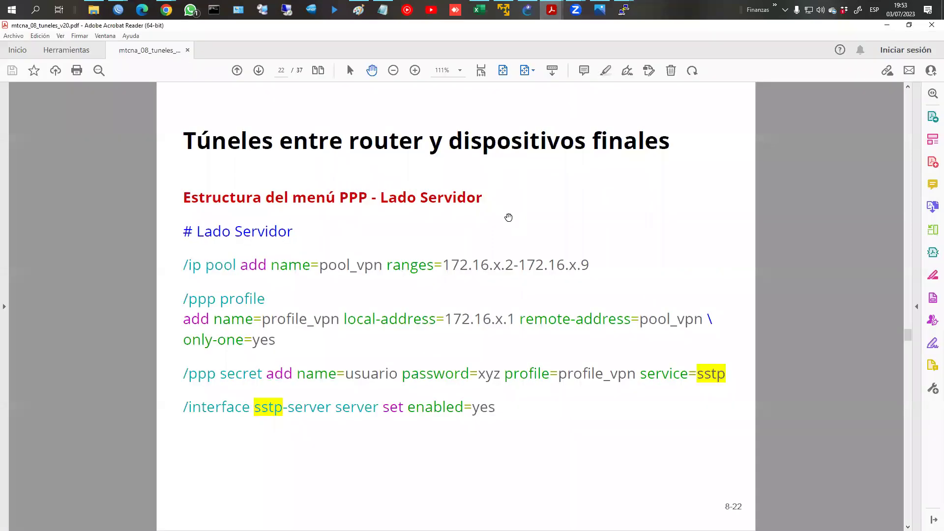
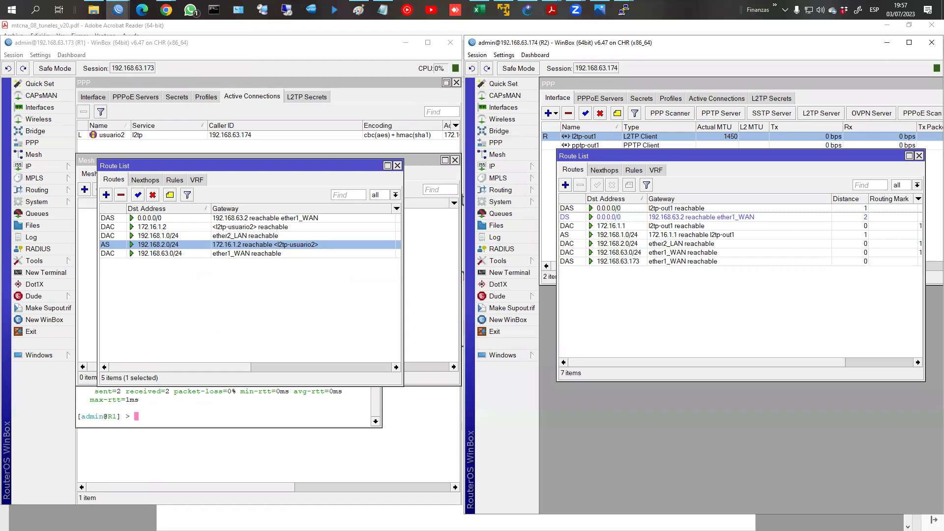
Step: Select the Notepad note holding the secret string from the taskbar
{"action": "left_click", "coordinate": [382, 10]}
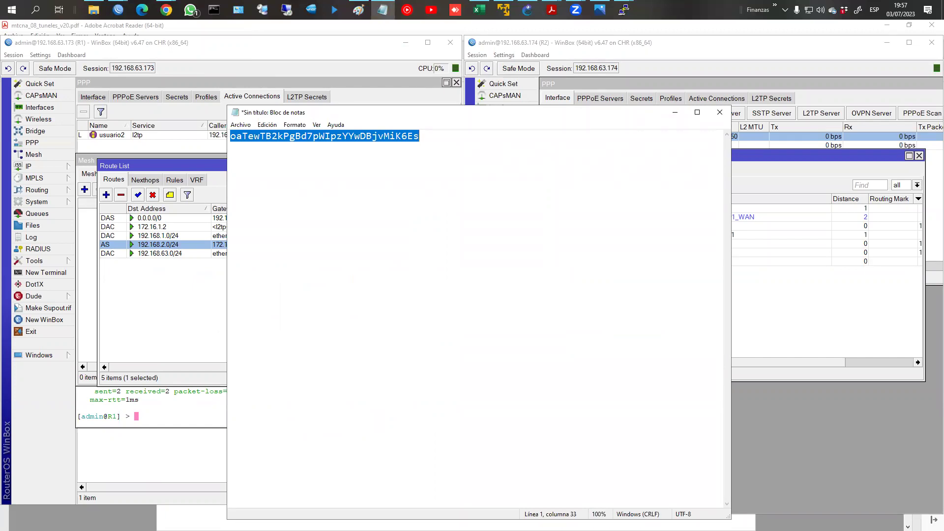
Step: Switch with Alt+Tab to the untitled note with the IPsec secret string
{"action": "key", "text": "alt+Tab"}
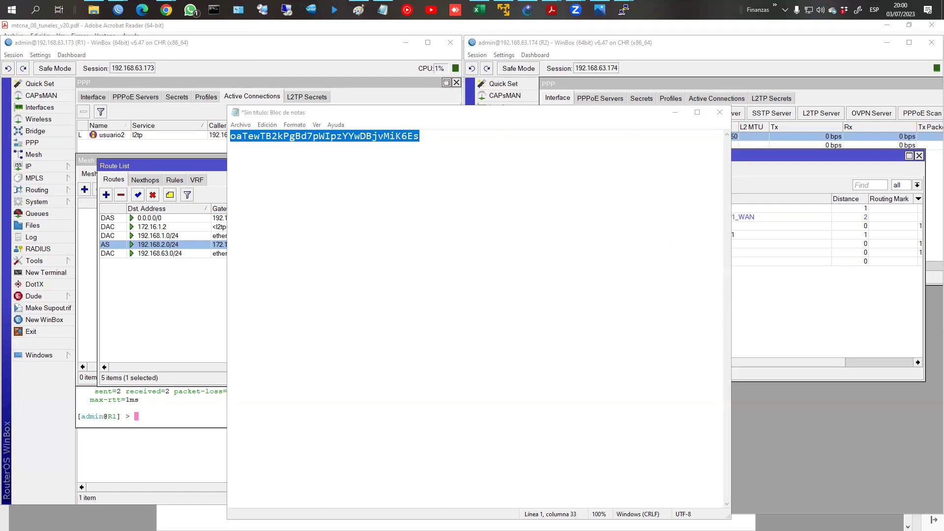
Step: Draw two router circles, labelling R1 (Server) and R2
{"action": "mouse_move", "coordinate": [309, 231]}
{"action": "left_mouse_down"}
{"action": "mouse_move", "coordinate": [359, 226]}
{"action": "mouse_move", "coordinate": [347, 268]}
{"action": "mouse_move", "coordinate": [316, 276]}
{"action": "mouse_move", "coordinate": [316, 322]}
{"action": "left_mouse_up"}
{"action": "left_click_drag", "start_coordinate": [326, 313], "coordinate": [326, 330]}
{"action": "mouse_move", "coordinate": [351, 294]}
{"action": "left_mouse_down"}
{"action": "mouse_move", "coordinate": [346, 326]}
{"action": "mouse_move", "coordinate": [401, 317]}
{"action": "mouse_move", "coordinate": [411, 291]}
{"action": "mouse_move", "coordinate": [404, 336]}
{"action": "left_mouse_up"}
{"action": "mouse_move", "coordinate": [551, 227]}
{"action": "left_mouse_down"}
{"action": "mouse_move", "coordinate": [586, 211]}
{"action": "mouse_move", "coordinate": [598, 236]}
{"action": "mouse_move", "coordinate": [588, 284]}
{"action": "mouse_move", "coordinate": [598, 296]}
{"action": "mouse_move", "coordinate": [689, 312]}
{"action": "mouse_move", "coordinate": [707, 326]}
{"action": "left_mouse_up"}
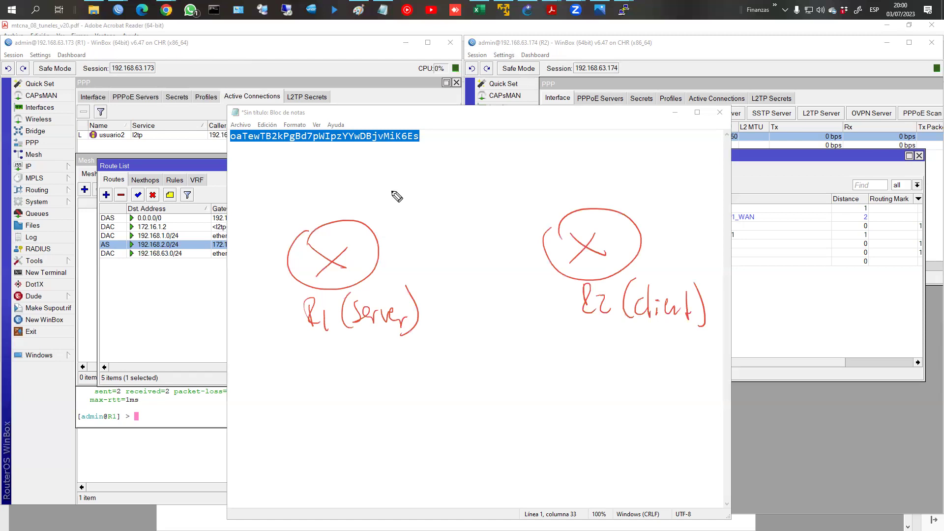
Step: Add a CA above with arrows to both routers, a Server–Client double arrow, and a circle below R1
{"action": "mouse_move", "coordinate": [452, 157]}
{"action": "left_mouse_down"}
{"action": "mouse_move", "coordinate": [455, 188]}
{"action": "mouse_move", "coordinate": [483, 182]}
{"action": "left_mouse_up"}
{"action": "left_click", "coordinate": [429, 185]}
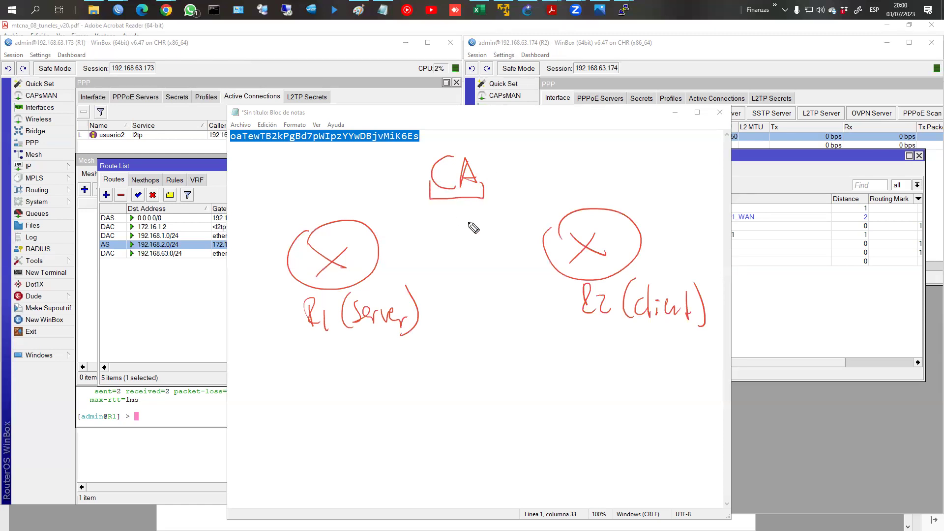
{"action": "mouse_move", "coordinate": [422, 203]}
{"action": "left_mouse_down"}
{"action": "mouse_move", "coordinate": [383, 216]}
{"action": "mouse_move", "coordinate": [387, 258]}
{"action": "mouse_move", "coordinate": [436, 255]}
{"action": "left_mouse_up"}
{"action": "mouse_move", "coordinate": [500, 198]}
{"action": "left_mouse_down"}
{"action": "mouse_move", "coordinate": [522, 225]}
{"action": "mouse_move", "coordinate": [510, 238]}
{"action": "mouse_move", "coordinate": [527, 248]}
{"action": "mouse_move", "coordinate": [550, 235]}
{"action": "left_mouse_up"}
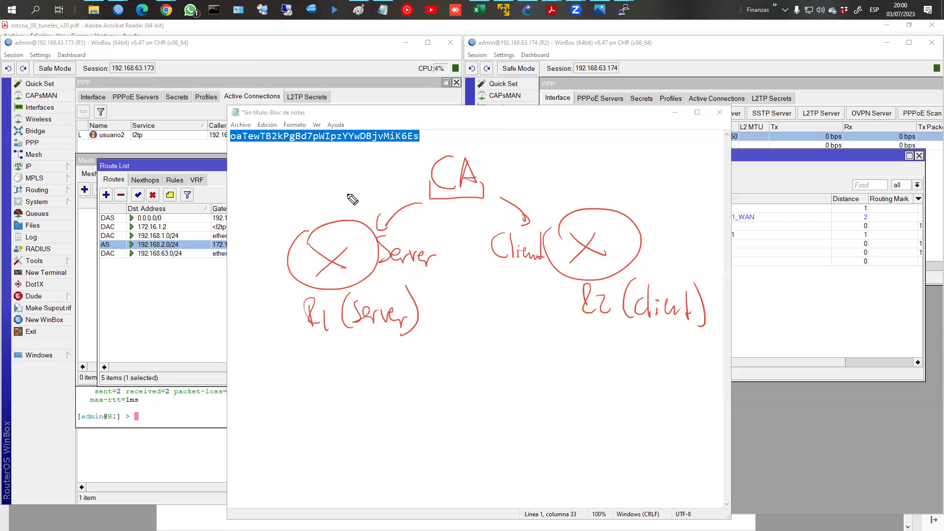
{"action": "left_click_drag", "start_coordinate": [402, 175], "coordinate": [402, 178]}
{"action": "mouse_move", "coordinate": [405, 217]}
{"action": "left_mouse_down"}
{"action": "mouse_move", "coordinate": [495, 219]}
{"action": "mouse_move", "coordinate": [414, 219]}
{"action": "left_mouse_up"}
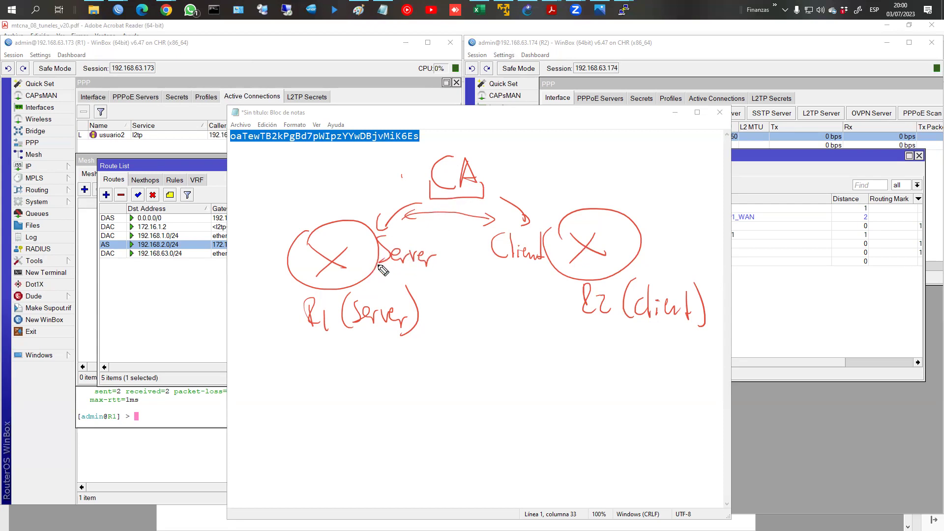
{"action": "left_click_drag", "start_coordinate": [377, 262], "coordinate": [432, 266]}
{"action": "mouse_move", "coordinate": [496, 266]}
{"action": "left_mouse_down"}
{"action": "mouse_move", "coordinate": [521, 276]}
{"action": "mouse_move", "coordinate": [550, 268]}
{"action": "left_mouse_up"}
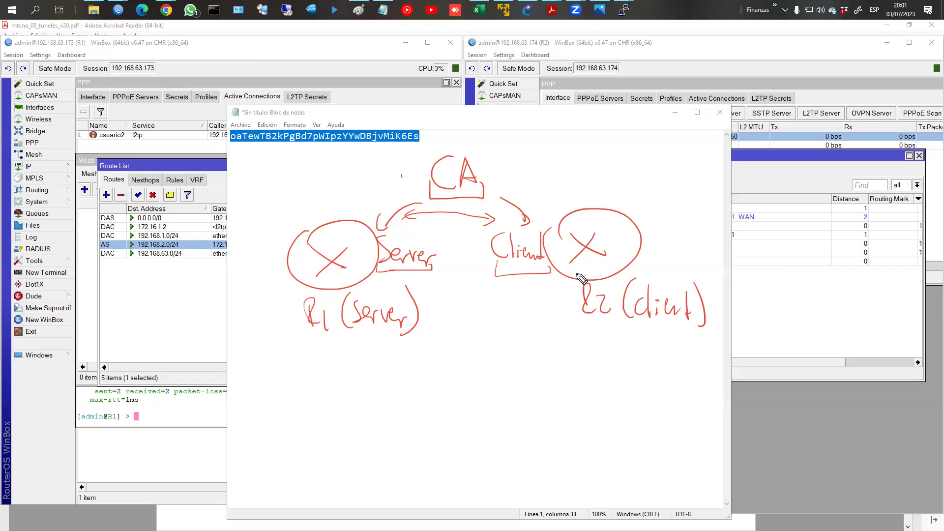
{"action": "mouse_move", "coordinate": [322, 382]}
{"action": "left_mouse_down"}
{"action": "mouse_move", "coordinate": [394, 423]}
{"action": "mouse_move", "coordinate": [323, 382]}
{"action": "mouse_move", "coordinate": [370, 422]}
{"action": "left_mouse_up"}
Step: Mark the lower circle and label it CA Server
{"action": "mouse_move", "coordinate": [382, 400]}
{"action": "left_mouse_down"}
{"action": "mouse_move", "coordinate": [341, 419]}
{"action": "mouse_move", "coordinate": [343, 473]}
{"action": "mouse_move", "coordinate": [364, 475]}
{"action": "left_mouse_up"}
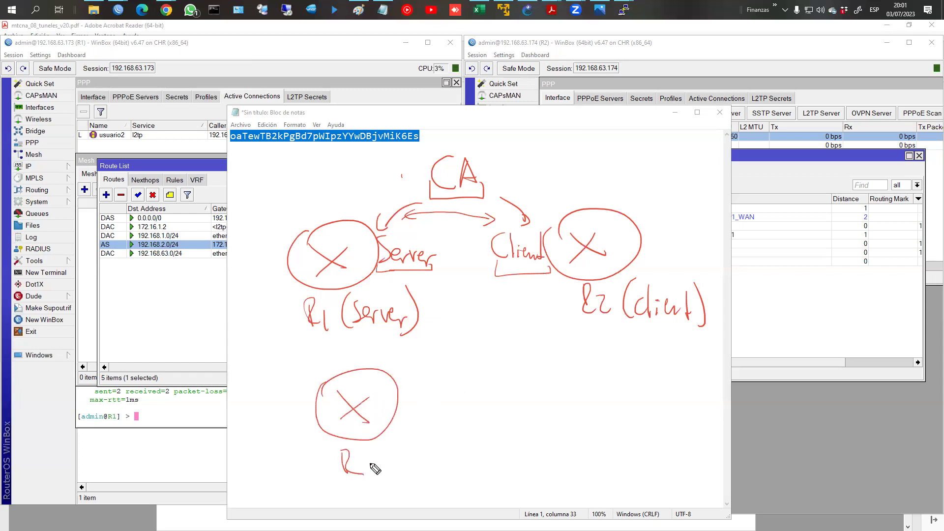
{"action": "mouse_move", "coordinate": [407, 365]}
{"action": "left_mouse_down"}
{"action": "mouse_move", "coordinate": [426, 388]}
{"action": "mouse_move", "coordinate": [413, 415]}
{"action": "mouse_move", "coordinate": [435, 405]}
{"action": "mouse_move", "coordinate": [465, 417]}
{"action": "left_mouse_up"}
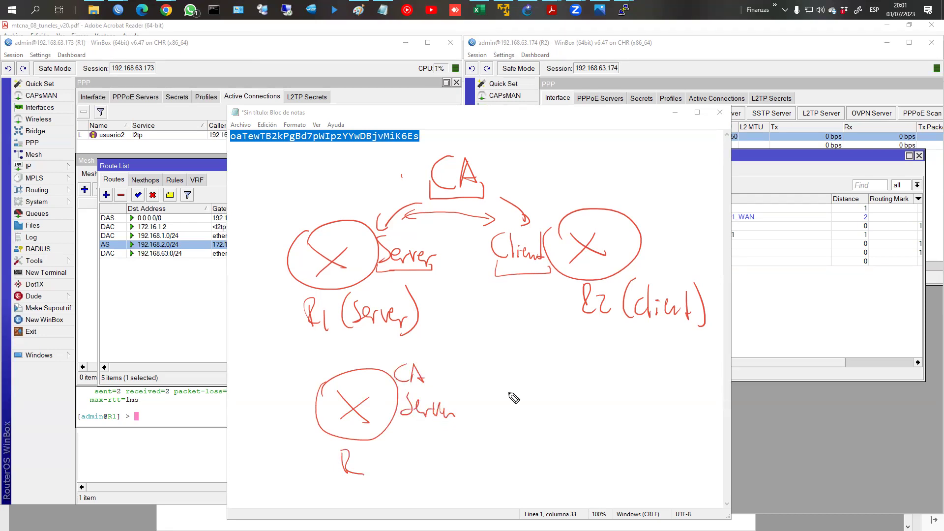
{"action": "left_click_drag", "start_coordinate": [597, 339], "coordinate": [597, 341]}
Step: Sketch four client computers in a column to the right of the CA server
{"action": "left_click_drag", "start_coordinate": [609, 374], "coordinate": [608, 456]}
{"action": "key", "text": "ctrl+z"}
{"action": "key", "text": "ctrl+z"}
{"action": "key", "text": "ctrl+z"}
{"action": "key", "text": "ctrl+z"}
{"action": "key", "text": "ctrl+z"}
{"action": "left_click_drag", "start_coordinate": [439, 405], "coordinate": [446, 406]}
{"action": "left_click_drag", "start_coordinate": [448, 411], "coordinate": [465, 410]}
{"action": "left_click_drag", "start_coordinate": [608, 343], "coordinate": [610, 358]}
{"action": "mouse_move", "coordinate": [609, 341]}
{"action": "left_mouse_down"}
{"action": "mouse_move", "coordinate": [633, 354]}
{"action": "mouse_move", "coordinate": [612, 361]}
{"action": "left_mouse_up"}
{"action": "mouse_move", "coordinate": [611, 364]}
{"action": "left_mouse_down"}
{"action": "mouse_move", "coordinate": [606, 375]}
{"action": "mouse_move", "coordinate": [633, 363]}
{"action": "left_mouse_up"}
{"action": "mouse_move", "coordinate": [608, 398]}
{"action": "left_mouse_down"}
{"action": "mouse_move", "coordinate": [622, 429]}
{"action": "mouse_move", "coordinate": [628, 420]}
{"action": "mouse_move", "coordinate": [610, 456]}
{"action": "left_mouse_up"}
{"action": "mouse_move", "coordinate": [610, 441]}
{"action": "left_mouse_down"}
{"action": "mouse_move", "coordinate": [626, 459]}
{"action": "mouse_move", "coordinate": [612, 459]}
{"action": "left_mouse_up"}
{"action": "mouse_move", "coordinate": [609, 460]}
{"action": "left_mouse_down"}
{"action": "mouse_move", "coordinate": [620, 470]}
{"action": "mouse_move", "coordinate": [632, 459]}
{"action": "left_mouse_up"}
{"action": "left_click_drag", "start_coordinate": [609, 490], "coordinate": [609, 504]}
{"action": "mouse_move", "coordinate": [609, 487]}
{"action": "left_mouse_down"}
{"action": "mouse_move", "coordinate": [637, 504]}
{"action": "mouse_move", "coordinate": [611, 507]}
{"action": "left_mouse_up"}
{"action": "left_click_drag", "start_coordinate": [611, 510], "coordinate": [616, 522]}
{"action": "left_click_drag", "start_coordinate": [616, 521], "coordinate": [641, 512]}
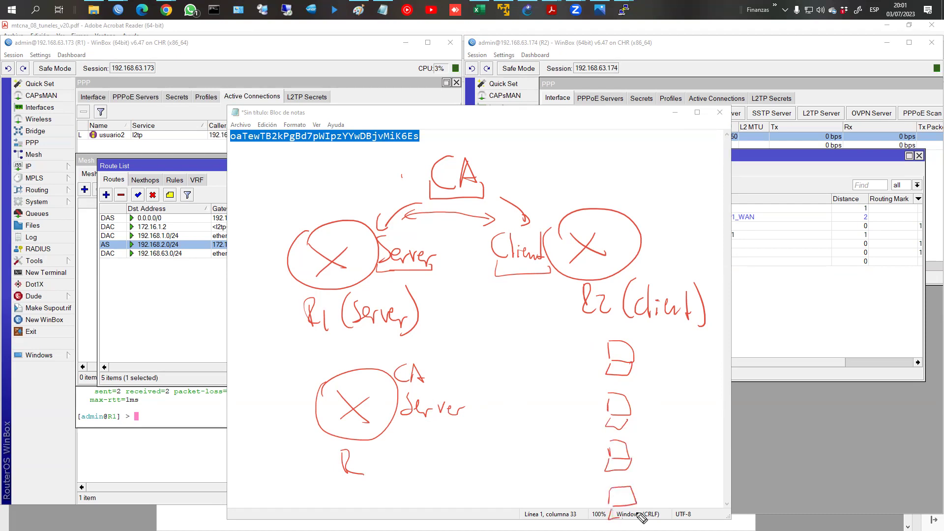
Step: Connect the CA server to each client and label them e1, e2, e3 and en
{"action": "left_click_drag", "start_coordinate": [464, 387], "coordinate": [554, 369]}
{"action": "left_click_drag", "start_coordinate": [480, 407], "coordinate": [564, 395]}
{"action": "left_click_drag", "start_coordinate": [504, 428], "coordinate": [585, 444]}
{"action": "left_click_drag", "start_coordinate": [515, 460], "coordinate": [546, 480]}
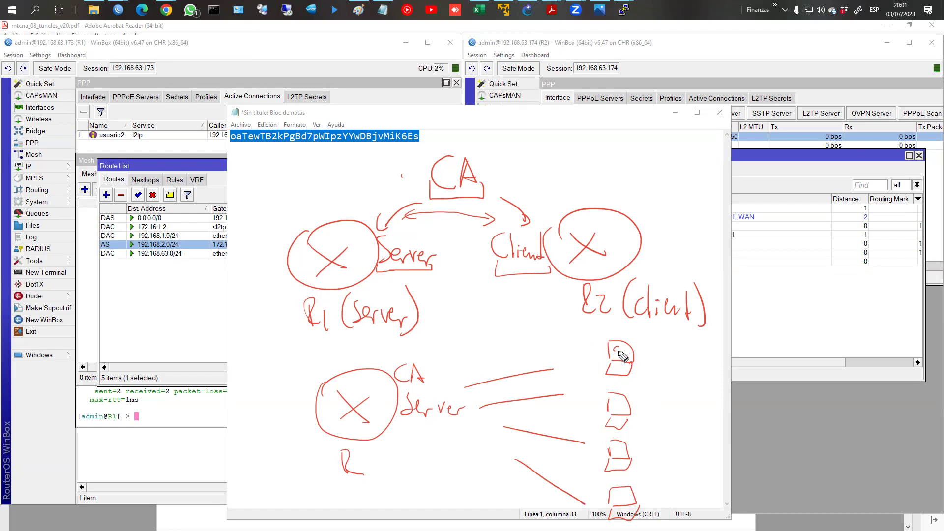
{"action": "left_click_drag", "start_coordinate": [618, 347], "coordinate": [624, 354]}
{"action": "left_click_drag", "start_coordinate": [613, 403], "coordinate": [627, 408]}
{"action": "left_click_drag", "start_coordinate": [611, 449], "coordinate": [615, 453]}
{"action": "left_click_drag", "start_coordinate": [619, 445], "coordinate": [621, 455]}
{"action": "left_click_drag", "start_coordinate": [611, 496], "coordinate": [637, 500]}
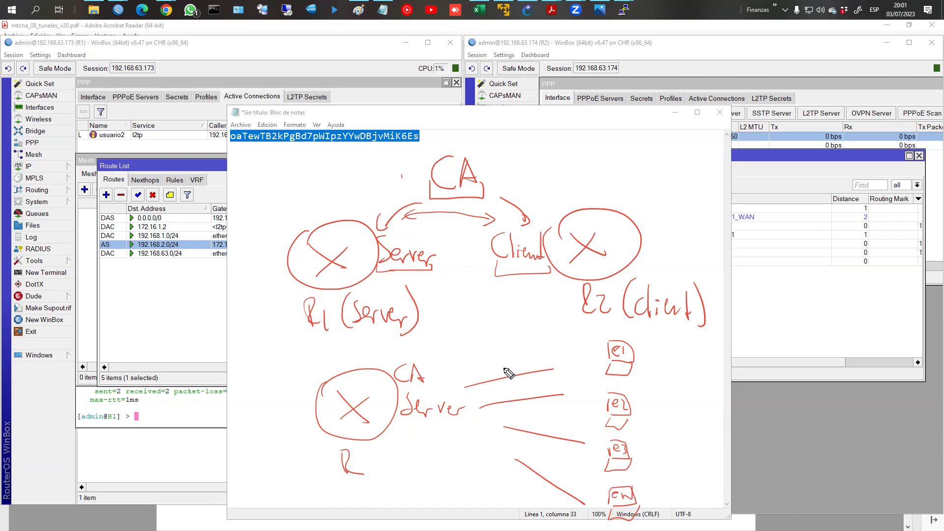
Step: Annotate the lines as certificates: Cert, client1, client2 and CertN
{"action": "left_click_drag", "start_coordinate": [509, 362], "coordinate": [510, 371]}
{"action": "mouse_move", "coordinate": [498, 335]}
{"action": "left_mouse_down"}
{"action": "mouse_move", "coordinate": [525, 344]}
{"action": "mouse_move", "coordinate": [512, 372]}
{"action": "mouse_move", "coordinate": [547, 364]}
{"action": "mouse_move", "coordinate": [511, 396]}
{"action": "left_mouse_up"}
{"action": "mouse_move", "coordinate": [525, 379]}
{"action": "left_mouse_down"}
{"action": "mouse_move", "coordinate": [527, 398]}
{"action": "mouse_move", "coordinate": [558, 386]}
{"action": "mouse_move", "coordinate": [564, 394]}
{"action": "left_mouse_up"}
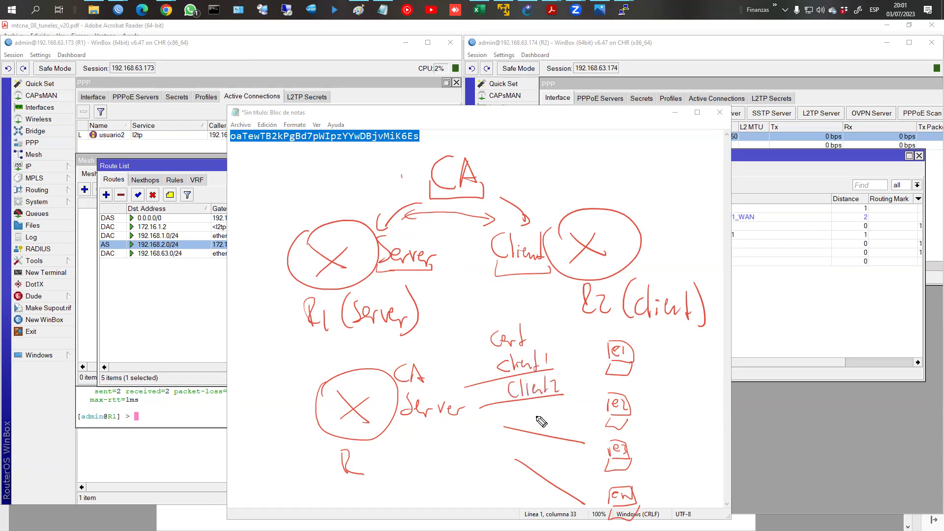
{"action": "mouse_move", "coordinate": [541, 452]}
{"action": "left_mouse_down"}
{"action": "mouse_move", "coordinate": [536, 468]}
{"action": "mouse_move", "coordinate": [560, 470]}
{"action": "mouse_move", "coordinate": [576, 487]}
{"action": "mouse_move", "coordinate": [584, 465]}
{"action": "left_mouse_up"}
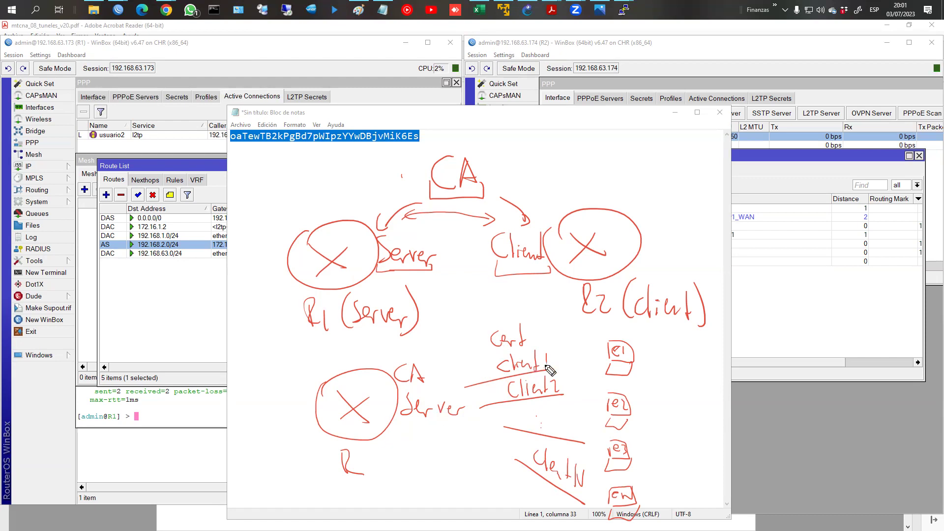
Step: Circle e1, cross out the client1 certificate, then clear all the red ink
{"action": "mouse_move", "coordinate": [626, 329]}
{"action": "left_mouse_down"}
{"action": "mouse_move", "coordinate": [597, 346]}
{"action": "mouse_move", "coordinate": [636, 333]}
{"action": "left_mouse_up"}
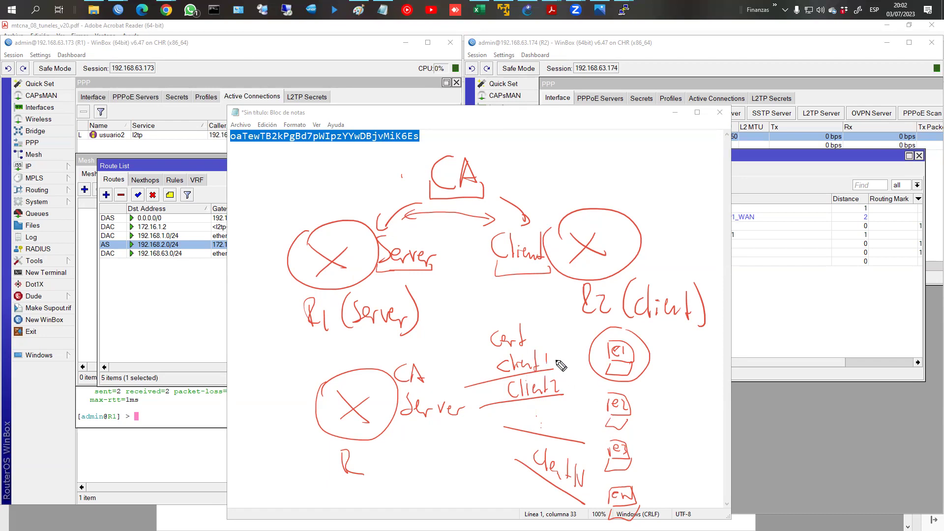
{"action": "mouse_move", "coordinate": [554, 353]}
{"action": "left_mouse_down"}
{"action": "mouse_move", "coordinate": [572, 365]}
{"action": "mouse_move", "coordinate": [553, 368]}
{"action": "left_mouse_up"}
{"action": "left_click_drag", "start_coordinate": [556, 350], "coordinate": [573, 363]}
{"action": "left_click_drag", "start_coordinate": [572, 352], "coordinate": [553, 367]}
{"action": "key", "text": "Escape"}
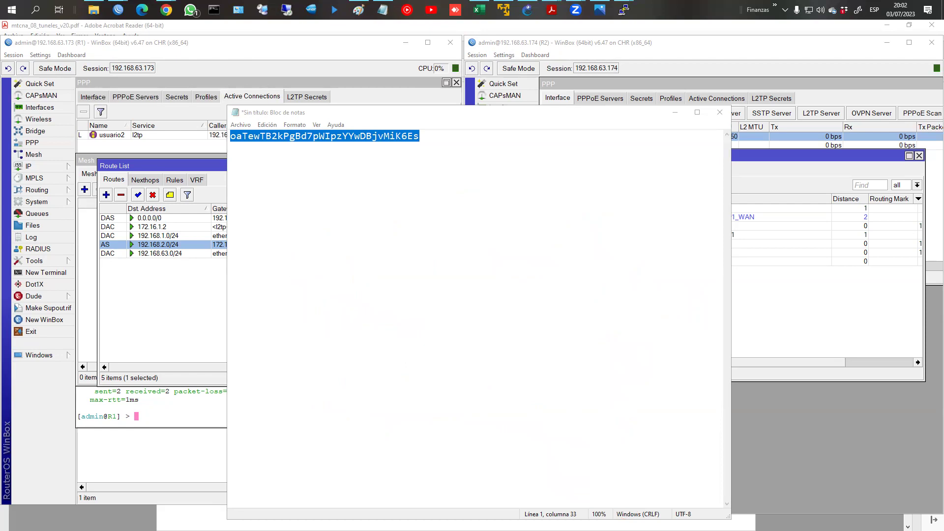
Step: Bring R1's WinBox forward, minimize Notepad, and close the Mesh, Route List and Terminal windows
{"action": "left_click", "coordinate": [98, 280]}
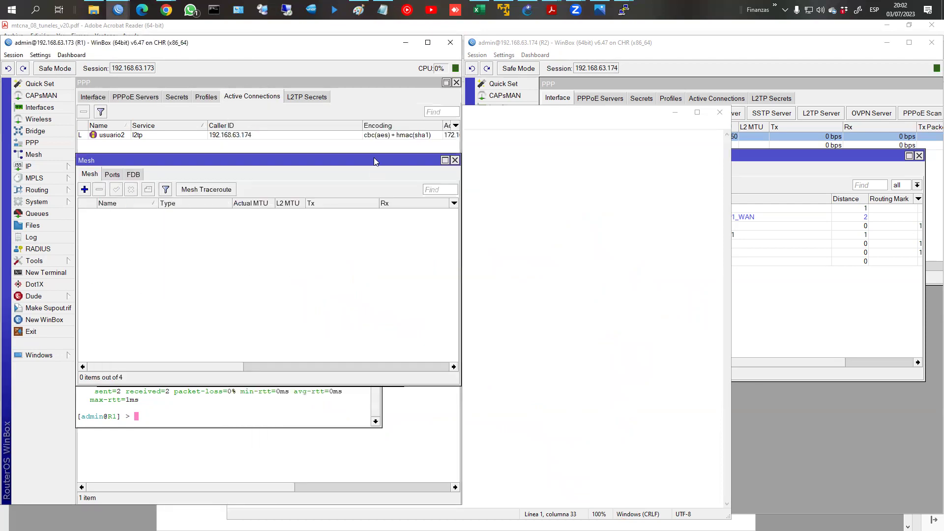
{"action": "left_click", "coordinate": [676, 112]}
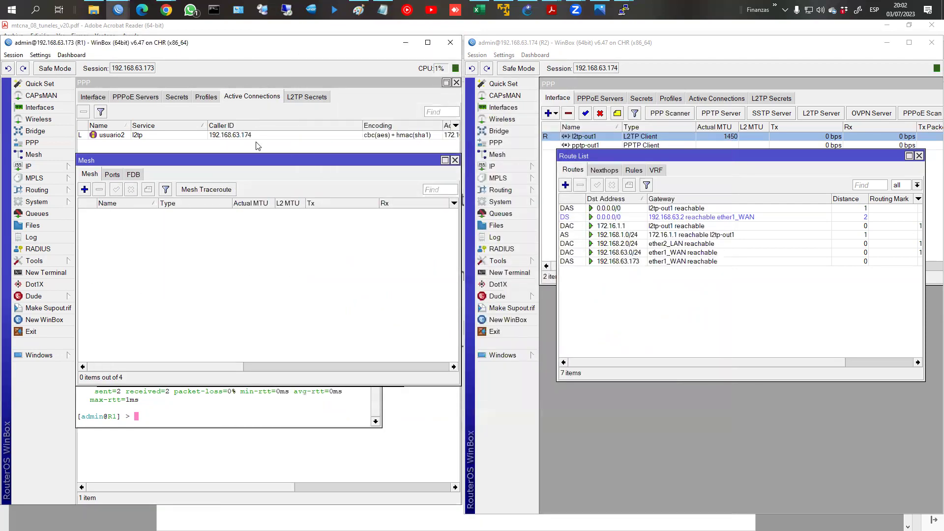
{"action": "left_click", "coordinate": [455, 160]}
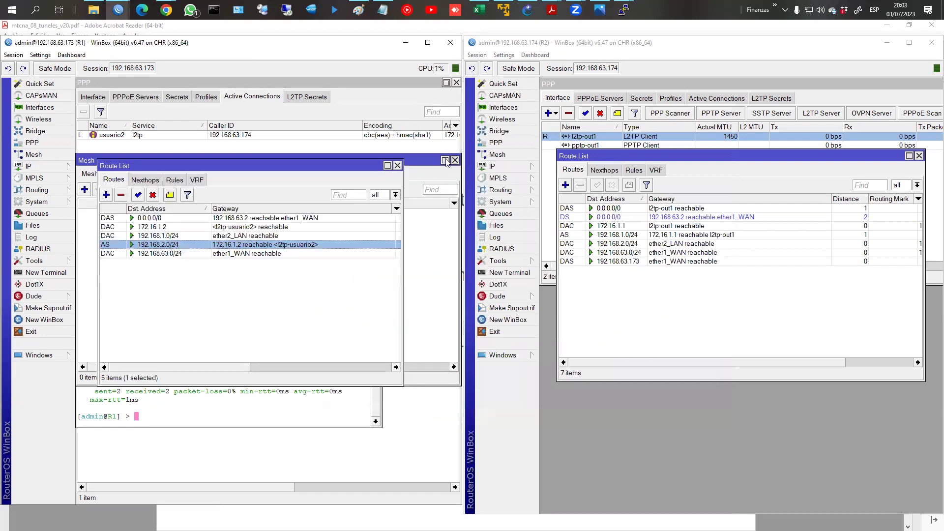
{"action": "left_click", "coordinate": [398, 166]}
{"action": "left_click", "coordinate": [375, 197]}
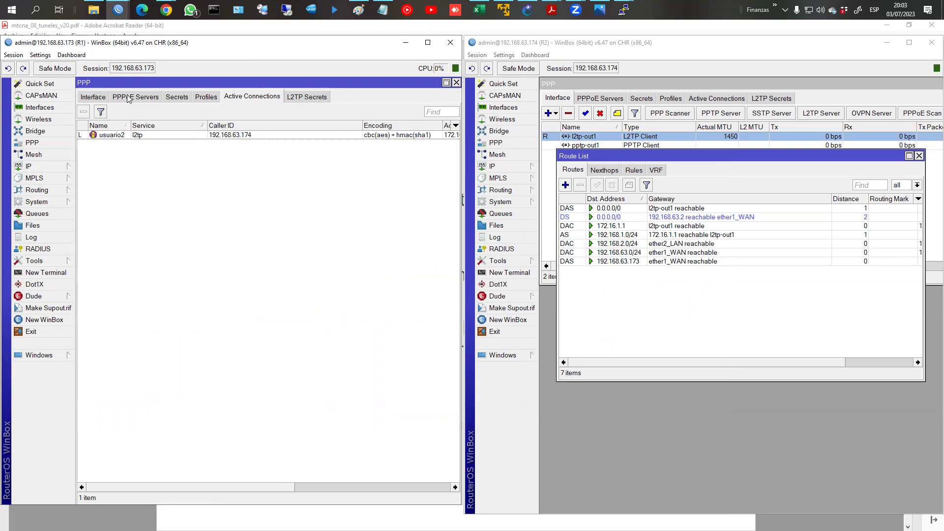
Step: Check R1's L2TP Server settings, then show the PPP Secrets list
{"action": "left_click", "coordinate": [93, 97]}
{"action": "left_click", "coordinate": [357, 112]}
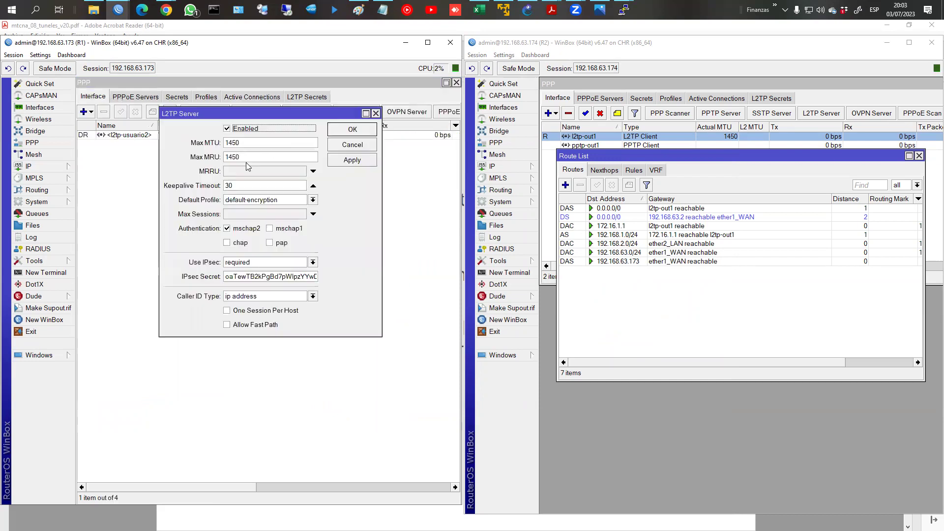
{"action": "left_click", "coordinate": [344, 132]}
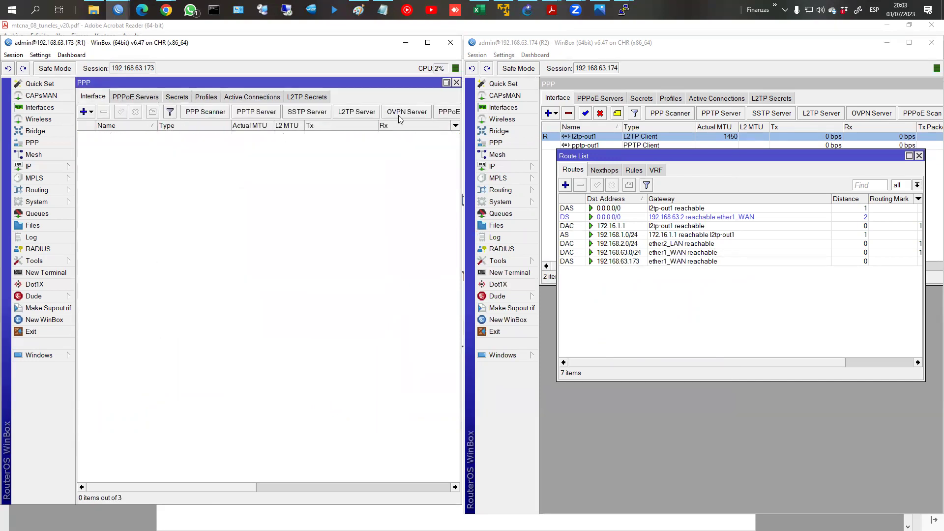
{"action": "left_click", "coordinate": [174, 98]}
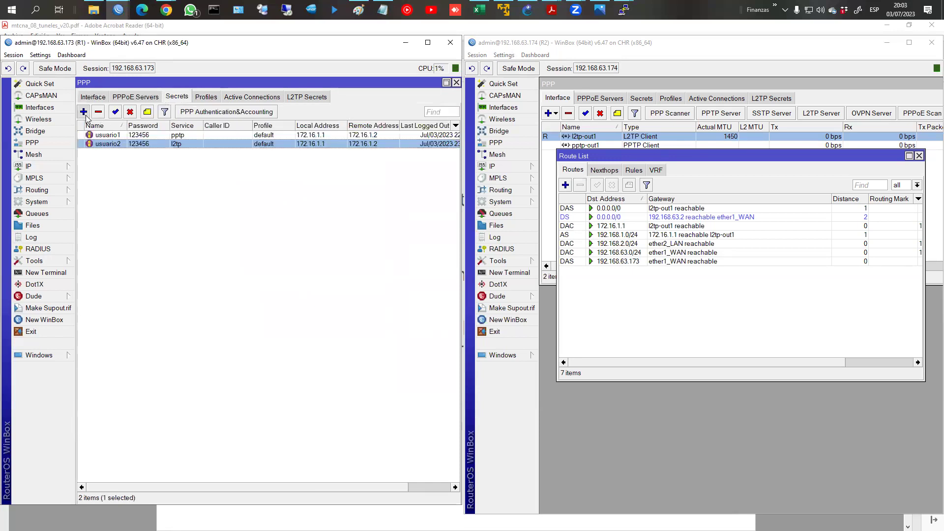
Step: Create a new PPP secret named usuario3 and enter its password
{"action": "left_click", "coordinate": [85, 113]}
{"action": "type", "text": "usuar"}
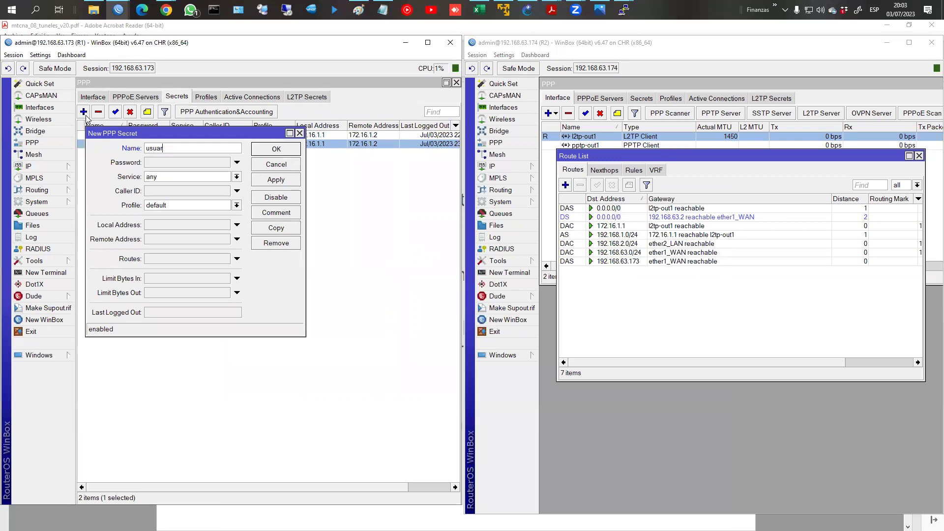
{"action": "type", "text": "io3"}
{"action": "key", "text": "Tab"}
{"action": "type", "text": "12"}
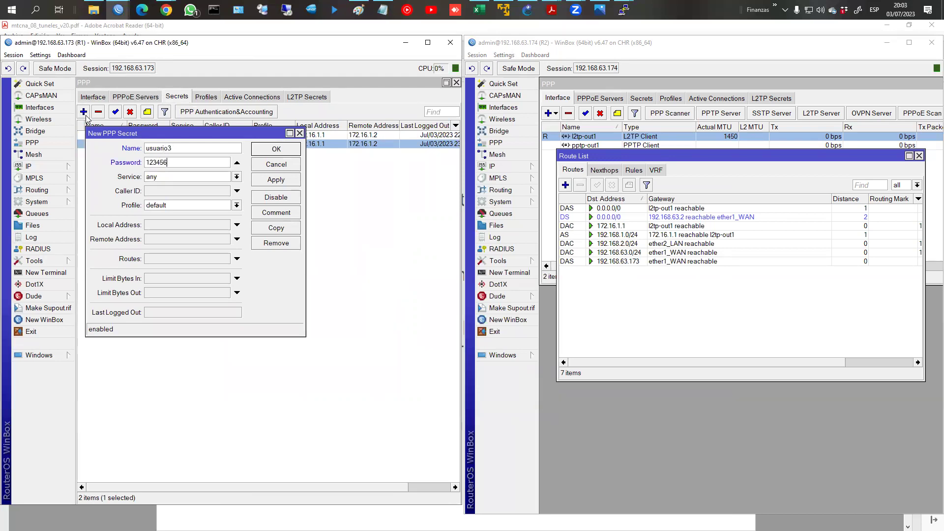
Step: Set its service to pptp, local address 172.16.1.1, remote 172.16.1.2, and save it
{"action": "left_click", "coordinate": [170, 178]}
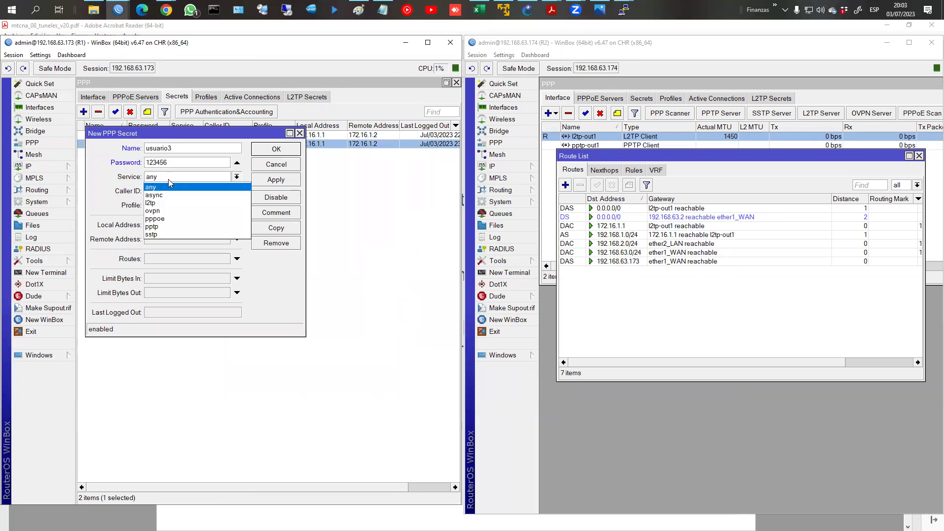
{"action": "left_click", "coordinate": [174, 223]}
{"action": "left_click", "coordinate": [174, 227]}
{"action": "left_click", "coordinate": [166, 225]}
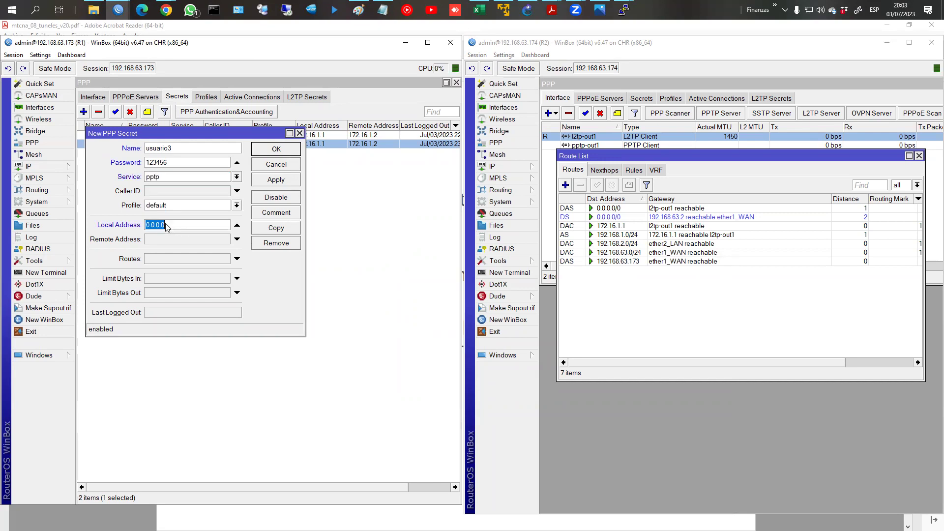
{"action": "type", "text": "17"}
{"action": "double_click", "coordinate": [165, 225]}
{"action": "key", "text": "ctrl+c"}
{"action": "left_click", "coordinate": [173, 239]}
{"action": "key", "text": "ctrl+v"}
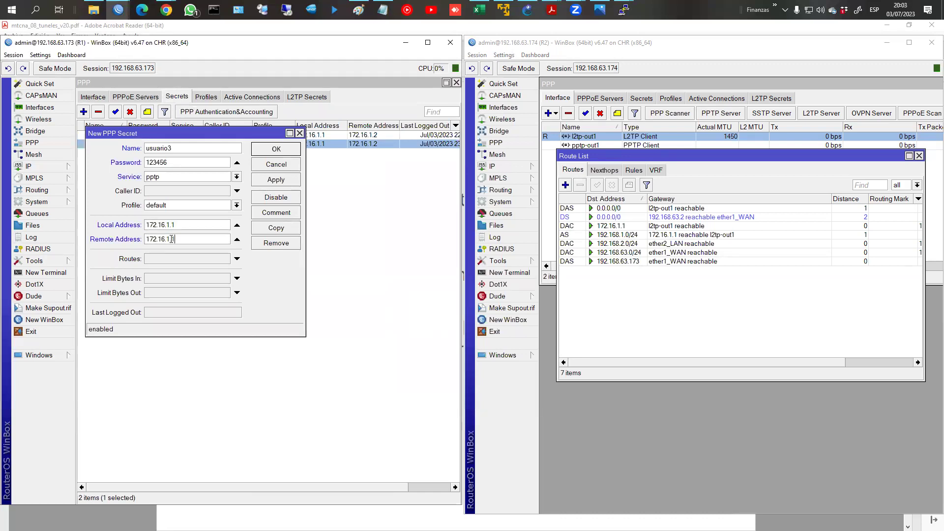
{"action": "left_click", "coordinate": [282, 148]}
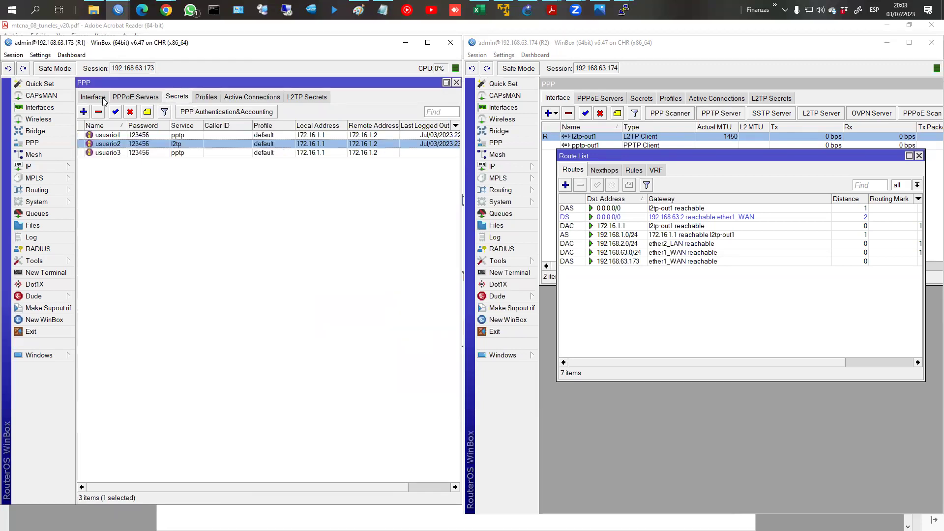
Step: From R1's PPP Interface list, open OVPN Server settings (enabled, port 1194)
{"action": "left_click", "coordinate": [95, 96]}
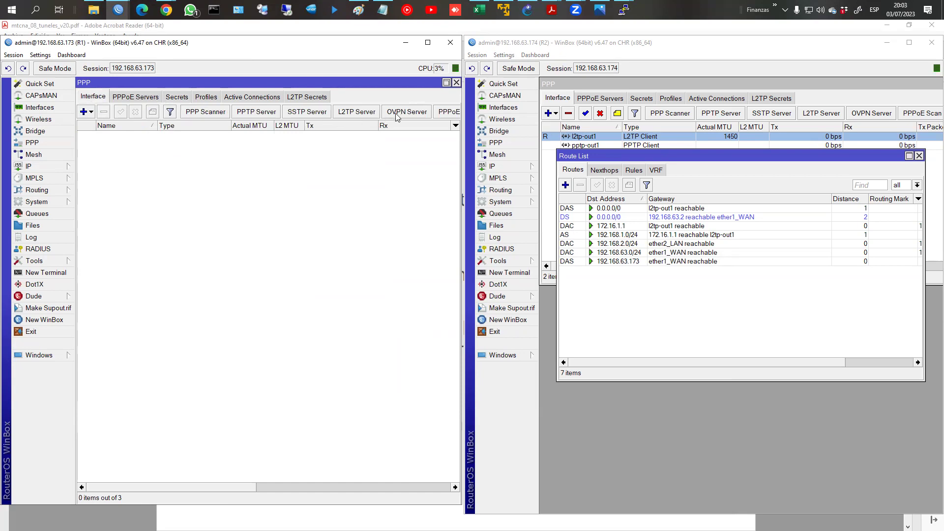
{"action": "left_click", "coordinate": [397, 113]}
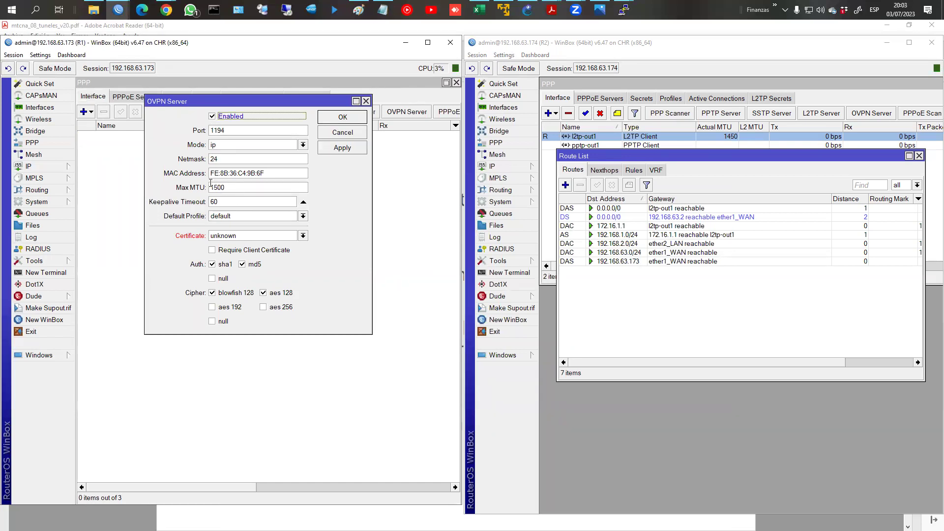
Step: Keep the OVPN mode at ip and select the MAC address value
{"action": "left_click", "coordinate": [239, 144]}
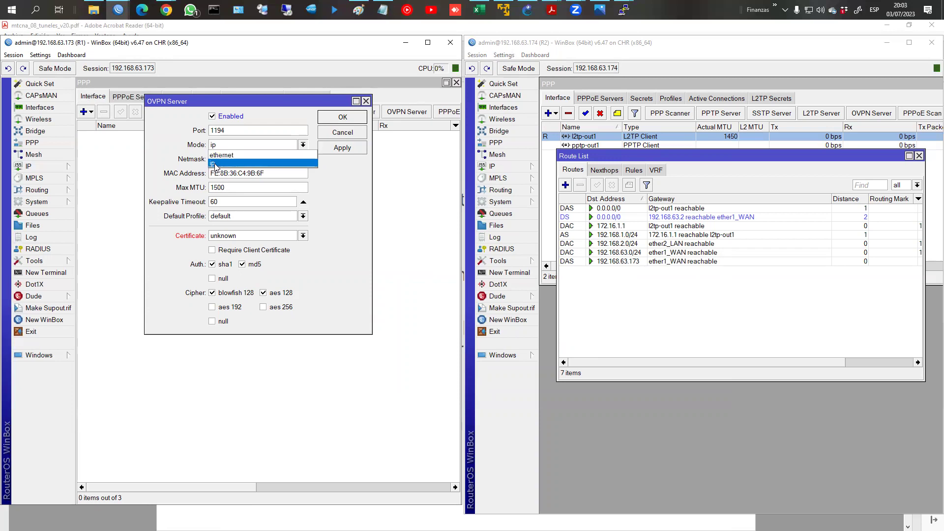
{"action": "left_click", "coordinate": [192, 178]}
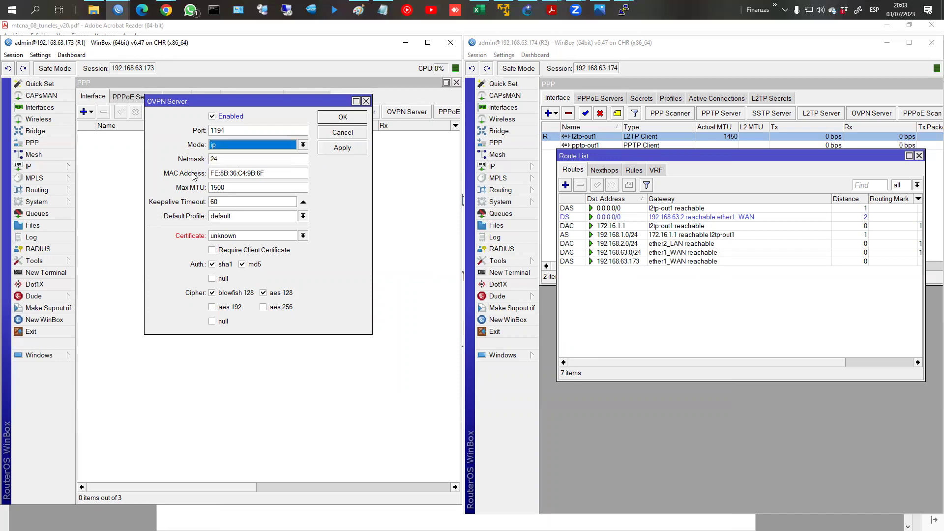
{"action": "double_click", "coordinate": [219, 174]}
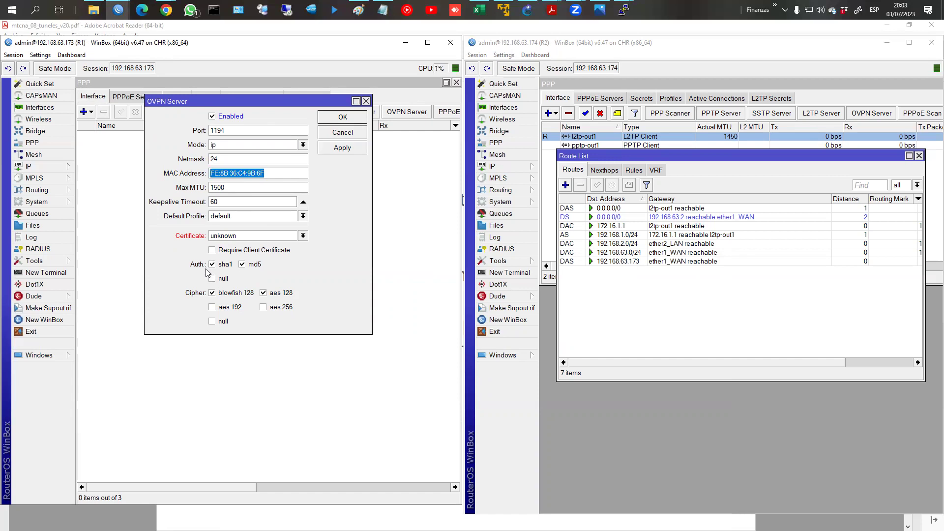
Step: Restrict OVPN to sha1 authentication and aes 256 cipher, certificate still unknown, then view R2's files
{"action": "left_click", "coordinate": [241, 266]}
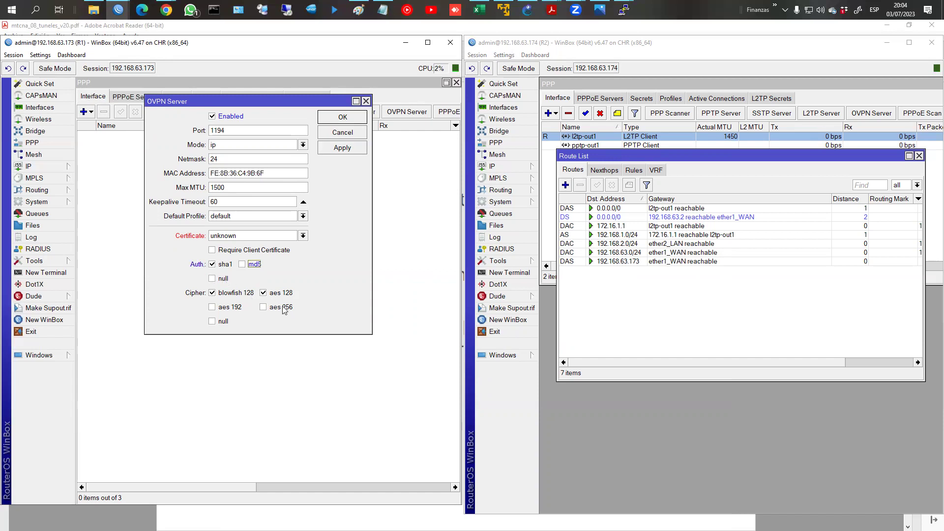
{"action": "left_click", "coordinate": [264, 307]}
{"action": "left_click", "coordinate": [264, 294]}
{"action": "left_click", "coordinate": [213, 293]}
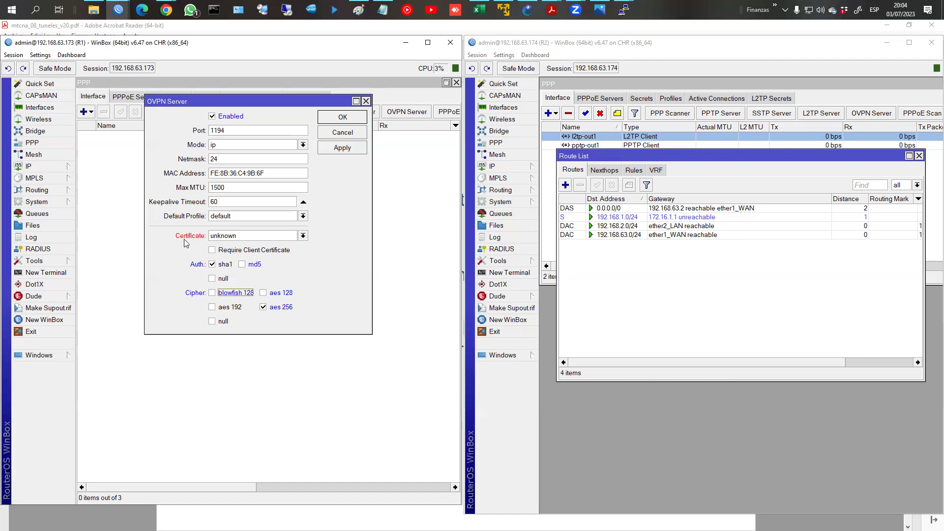
{"action": "left_click", "coordinate": [241, 237]}
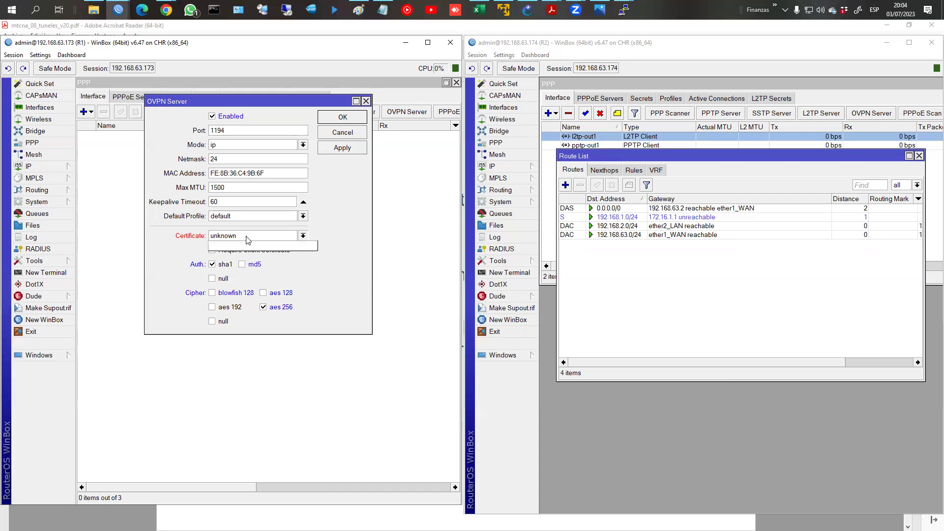
{"action": "left_click", "coordinate": [498, 225]}
Step: Remove R2's three cert_export files, close its file list, and cancel R1's OVPN Server dialog
{"action": "left_click", "coordinate": [590, 178]}
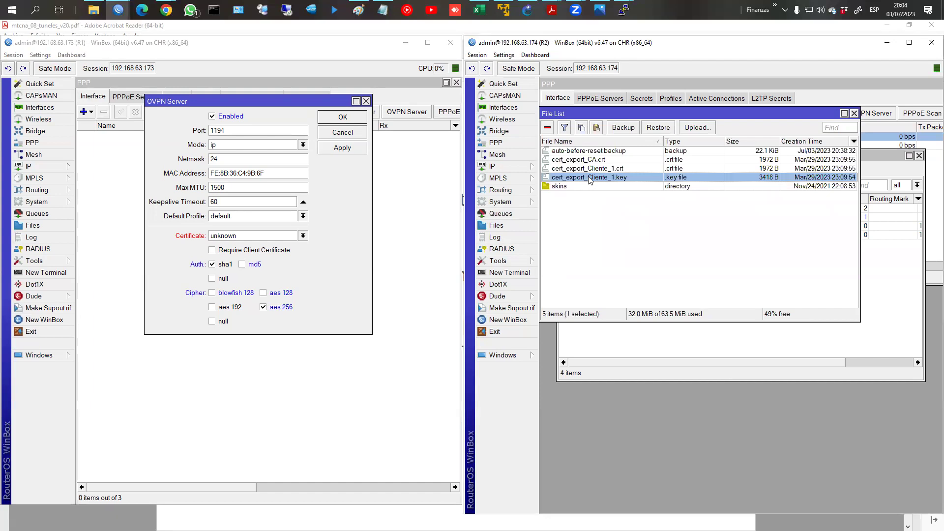
{"action": "left_click", "coordinate": [583, 153], "text": "shift"}
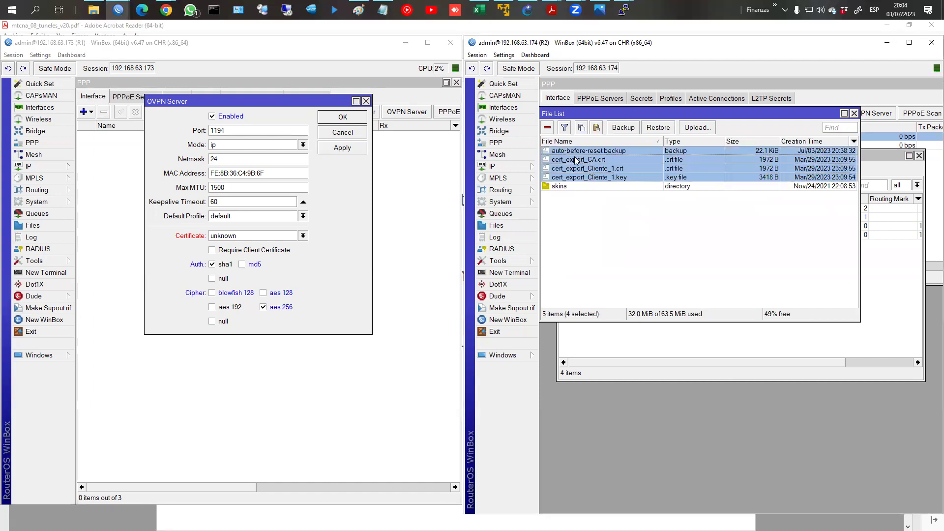
{"action": "left_click", "coordinate": [560, 160]}
{"action": "left_click", "coordinate": [562, 177], "text": "shift"}
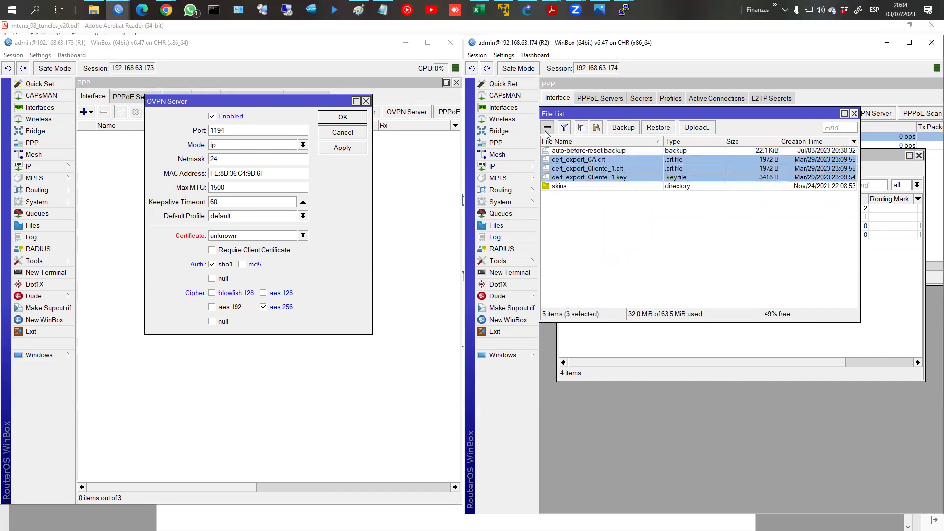
{"action": "left_click", "coordinate": [547, 127]}
{"action": "left_click", "coordinate": [855, 114]}
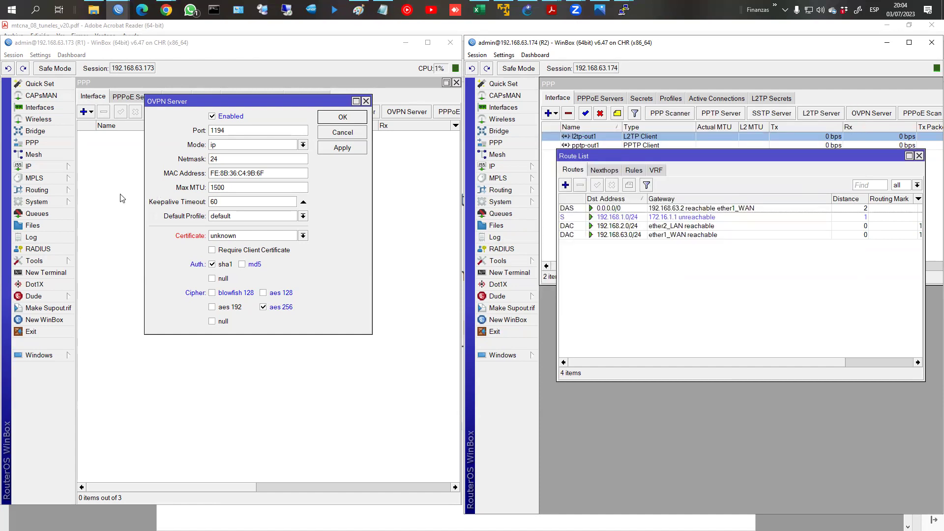
{"action": "left_click", "coordinate": [338, 119]}
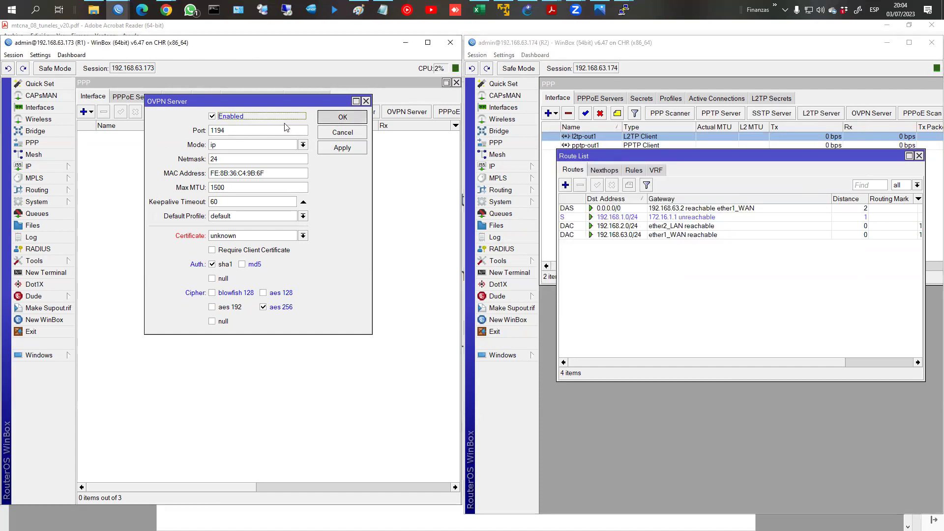
{"action": "left_click", "coordinate": [343, 133]}
Step: Add certificate CA on R1 with country AR, state and locality Cba, organization ISSD
{"action": "left_click", "coordinate": [35, 201]}
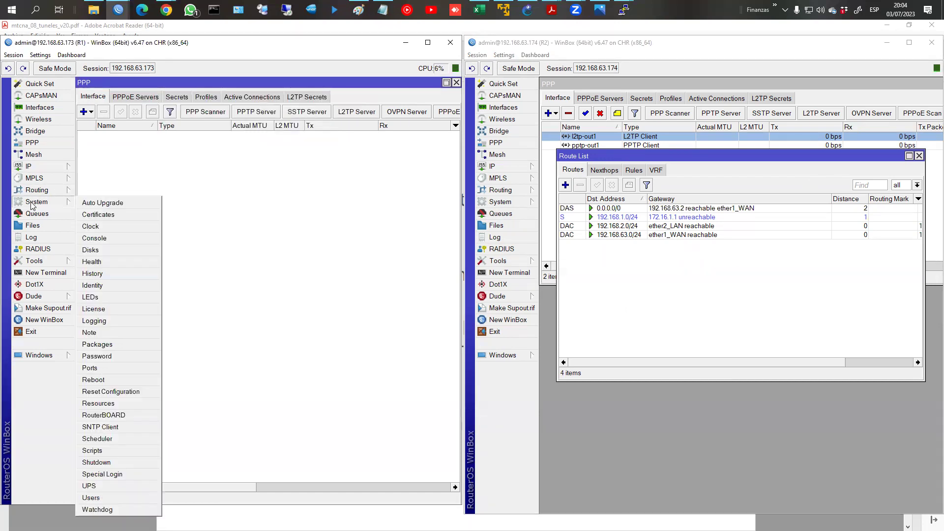
{"action": "left_click", "coordinate": [105, 216]}
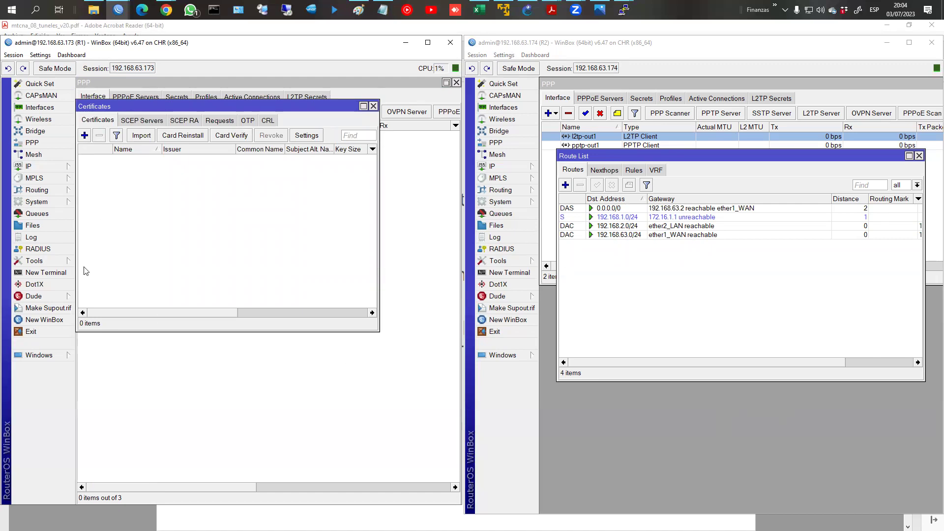
{"action": "left_click", "coordinate": [84, 136]}
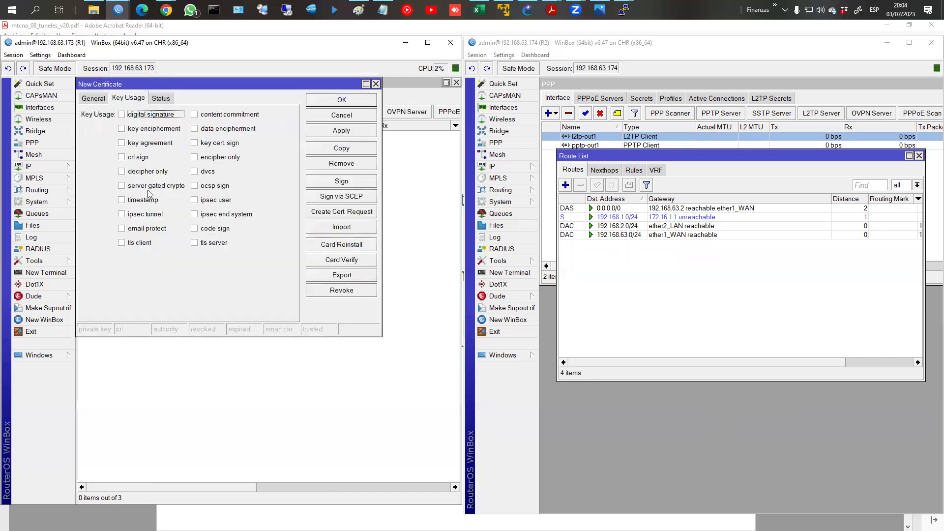
{"action": "left_click", "coordinate": [92, 99]}
{"action": "type", "text": "CA"}
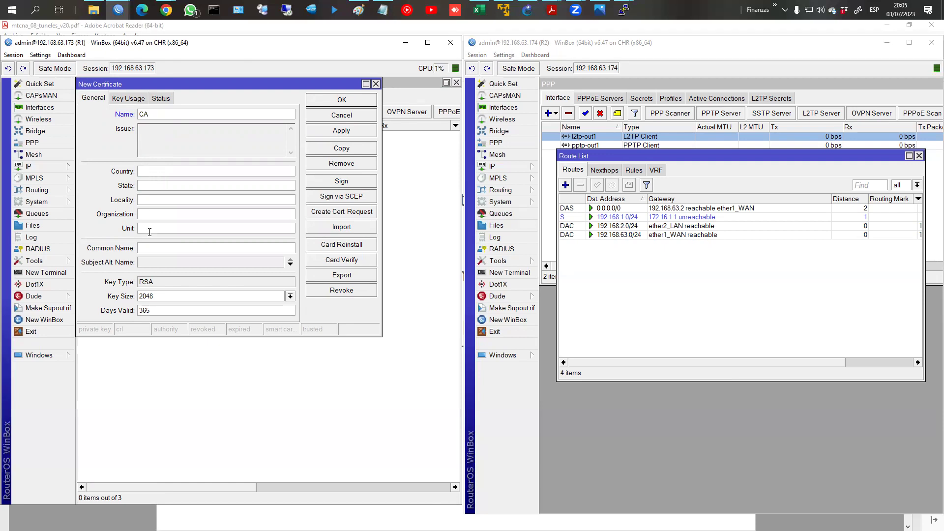
{"action": "type", "text": "AR"}
{"action": "type", "text": "C"}
{"action": "type", "text": "ba"}
{"action": "key", "text": "Tab"}
{"action": "type", "text": "Cba"}
{"action": "type", "text": "ISSD"}
{"action": "key", "text": "Tab"}
Step: Give the CA certificate an IP subject alternative name and key size 4096
{"action": "left_click", "coordinate": [175, 263]}
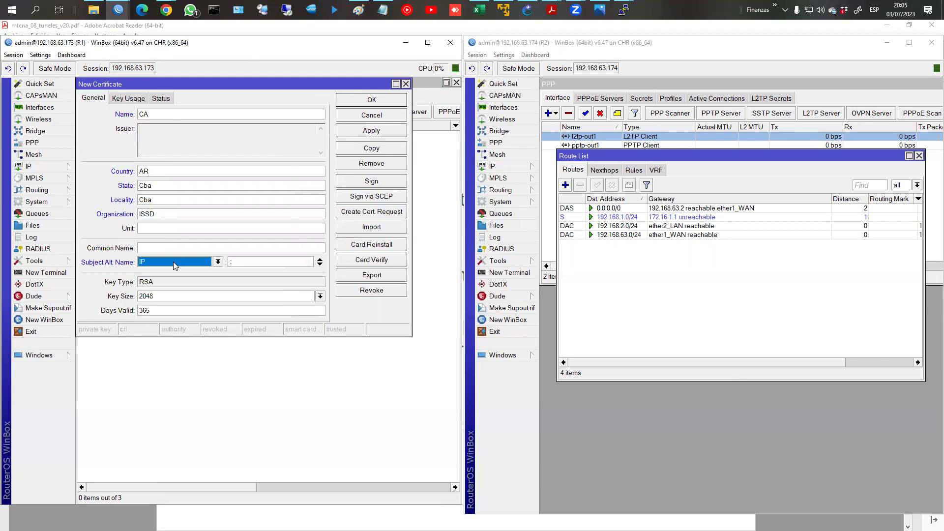
{"action": "left_click", "coordinate": [147, 268]}
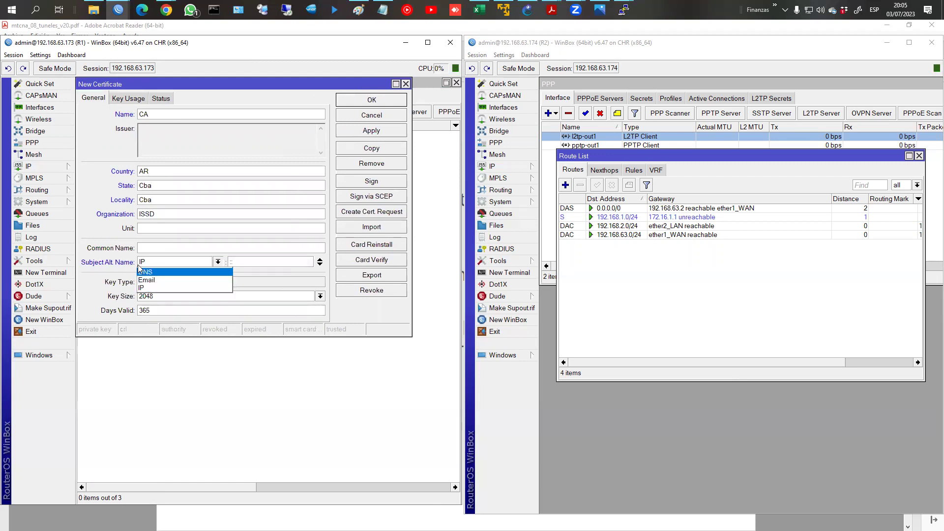
{"action": "left_click", "coordinate": [134, 267]}
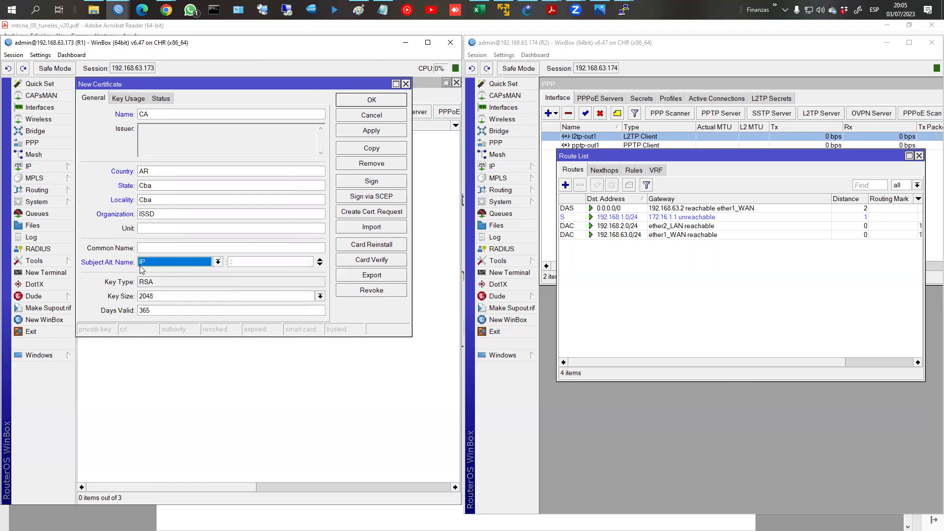
{"action": "left_click", "coordinate": [165, 297]}
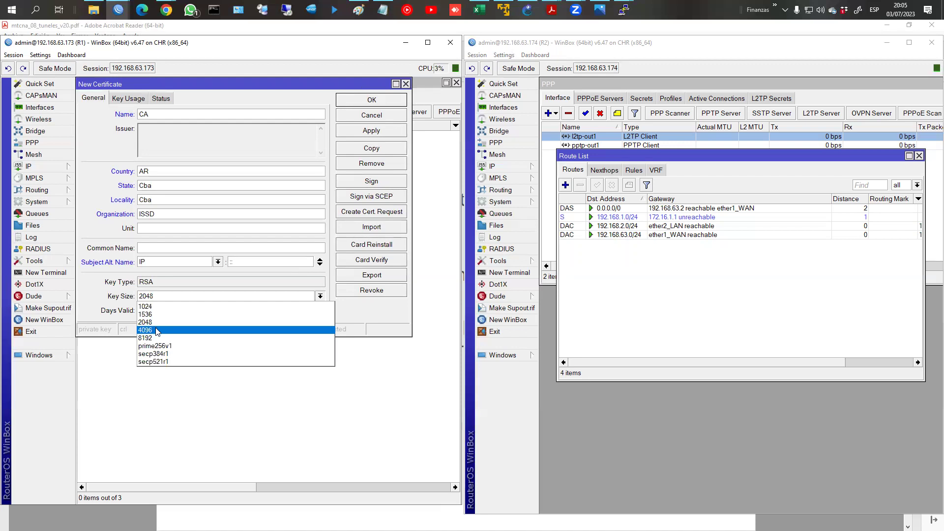
{"action": "left_click", "coordinate": [157, 330]}
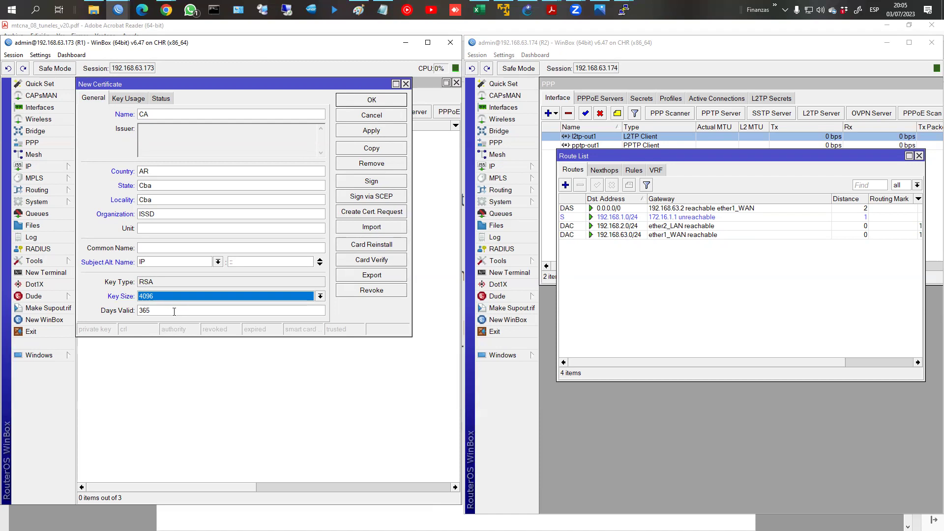
{"action": "left_click", "coordinate": [159, 315]}
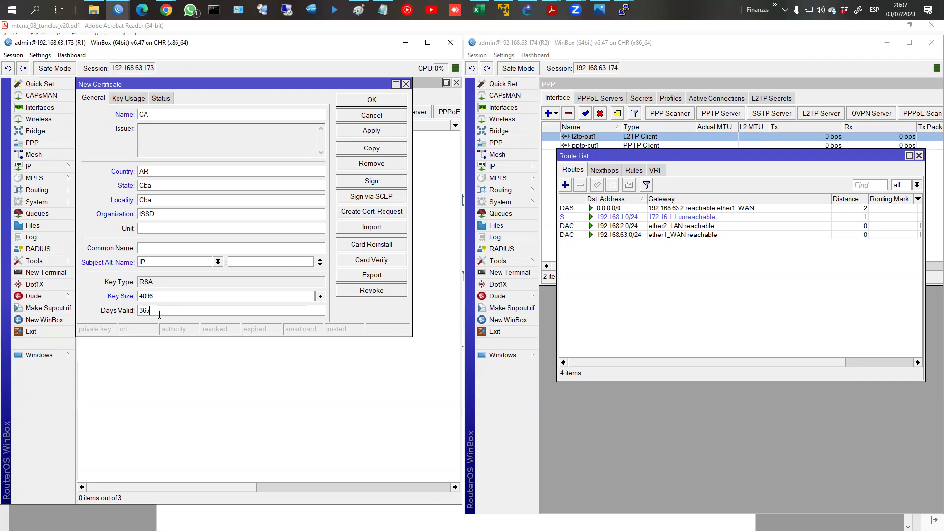
Step: Give the CA certificate crl sign and key cert. sign usage, then save it
{"action": "type", "text": "0"}
{"action": "left_click", "coordinate": [126, 99]}
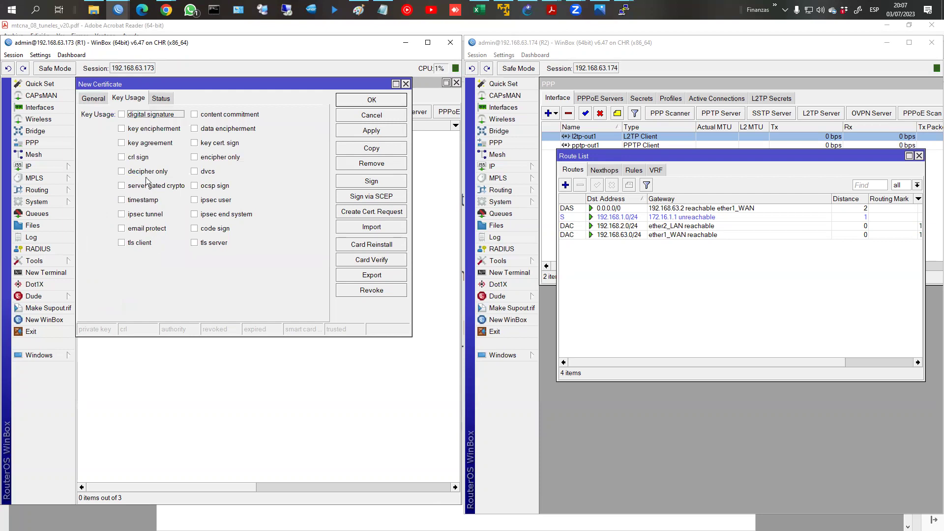
{"action": "left_click", "coordinate": [121, 158]}
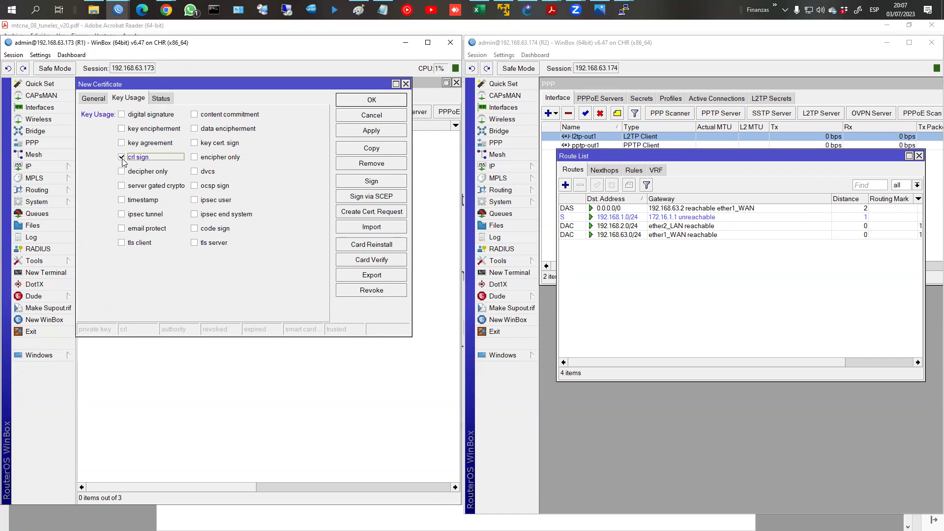
{"action": "left_click", "coordinate": [195, 143]}
{"action": "left_click", "coordinate": [387, 102]}
{"action": "left_click", "coordinate": [157, 159]}
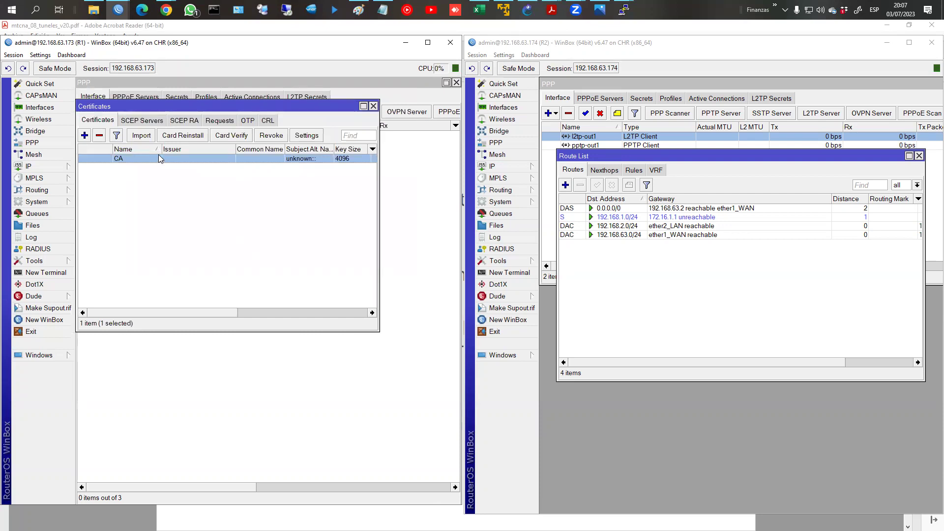
Step: Start a SERVER certificate with country AR, state and locality Cba, organization ISSD
{"action": "left_click", "coordinate": [85, 135]}
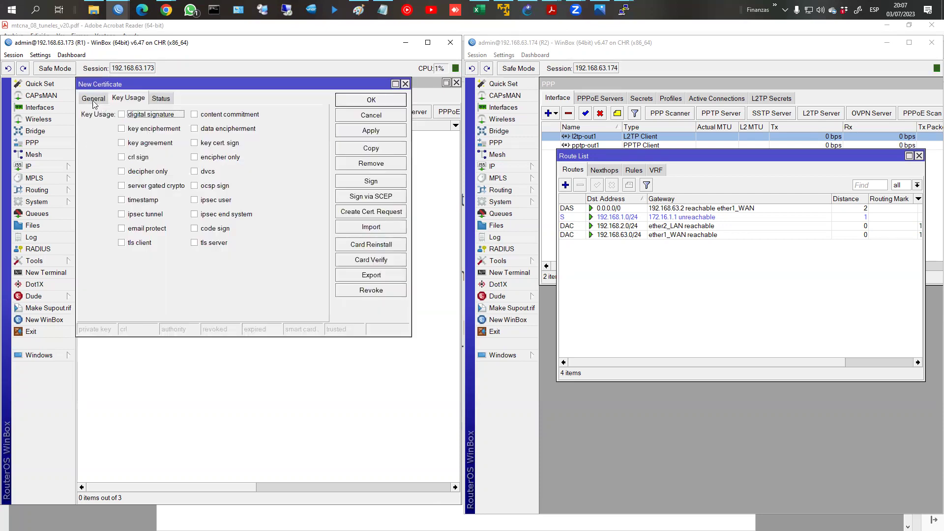
{"action": "type", "text": "SERVER"}
{"action": "key", "text": "Tab"}
{"action": "type", "text": "AR"}
{"action": "key", "text": "Tab"}
{"action": "type", "text": "C"}
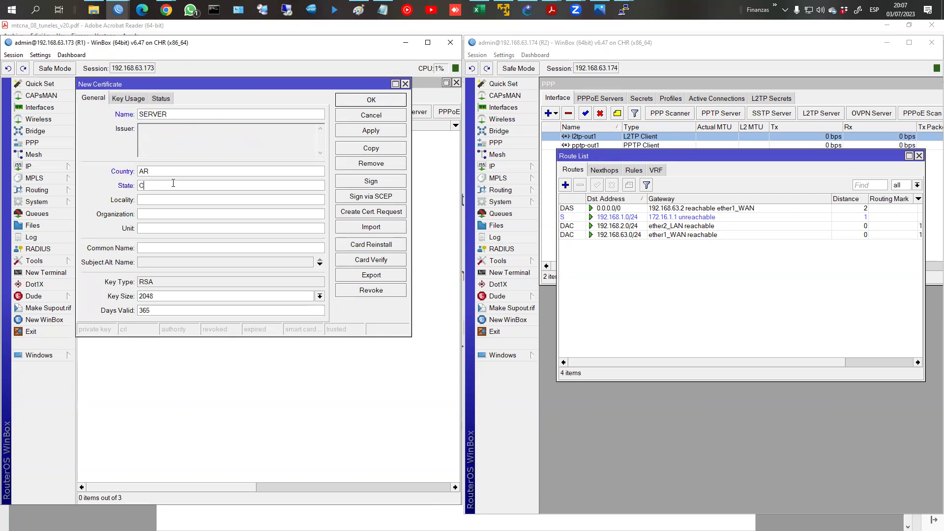
{"action": "type", "text": "baCba"}
{"action": "type", "text": "ISSD"}
Step: Enter common name 192.168.63.173 and add an IP subject alternative name
{"action": "type", "text": "92.168.6"}
{"action": "type", "text": "3.173"}
{"action": "left_click", "coordinate": [172, 263]}
{"action": "left_click_drag", "start_coordinate": [183, 249], "coordinate": [131, 246]}
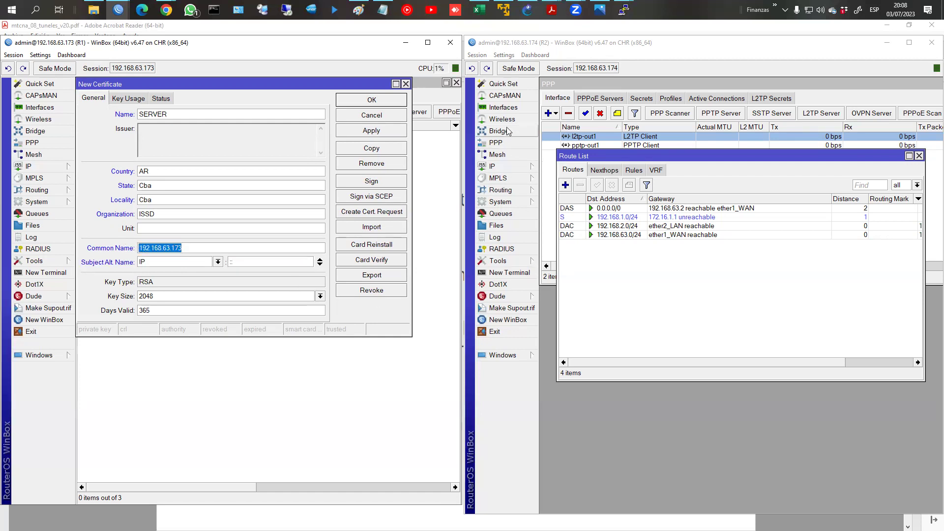
{"action": "left_click", "coordinate": [508, 142]}
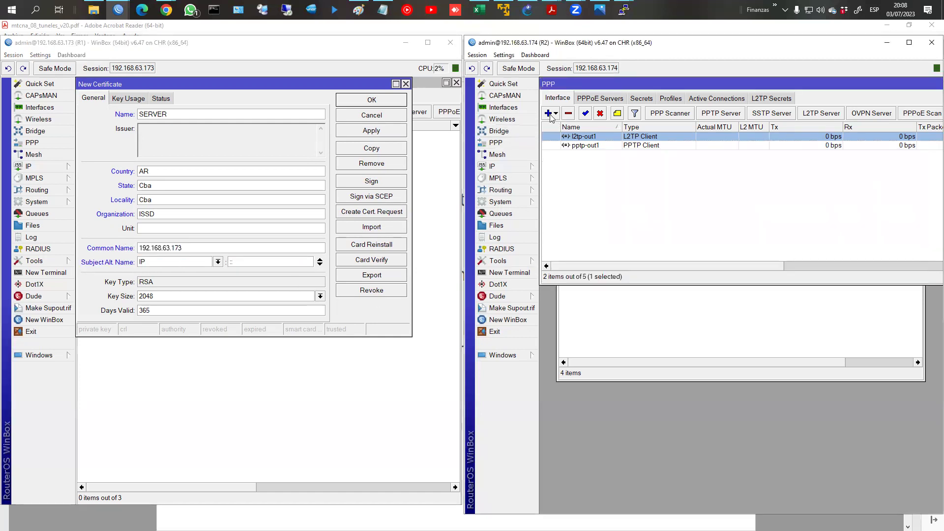
{"action": "left_click", "coordinate": [550, 114]}
{"action": "left_click", "coordinate": [590, 225]}
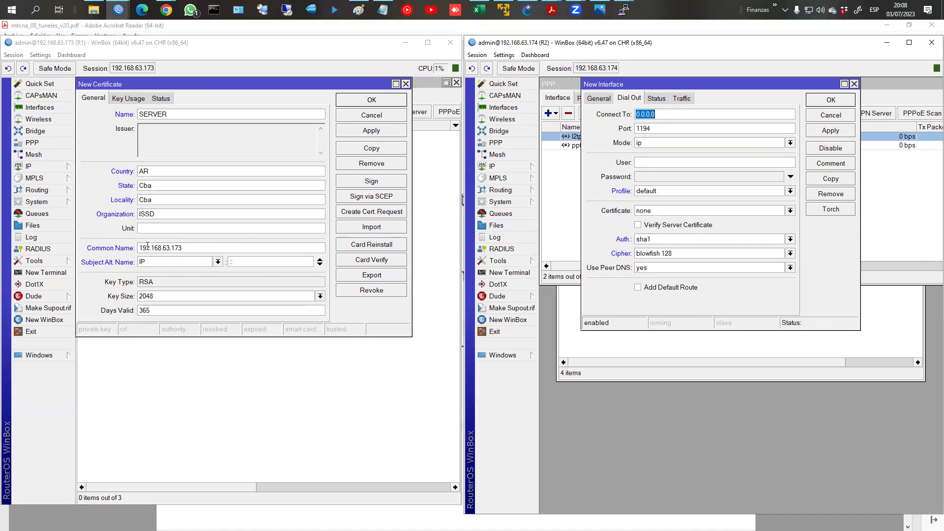
{"action": "left_click", "coordinate": [817, 116]}
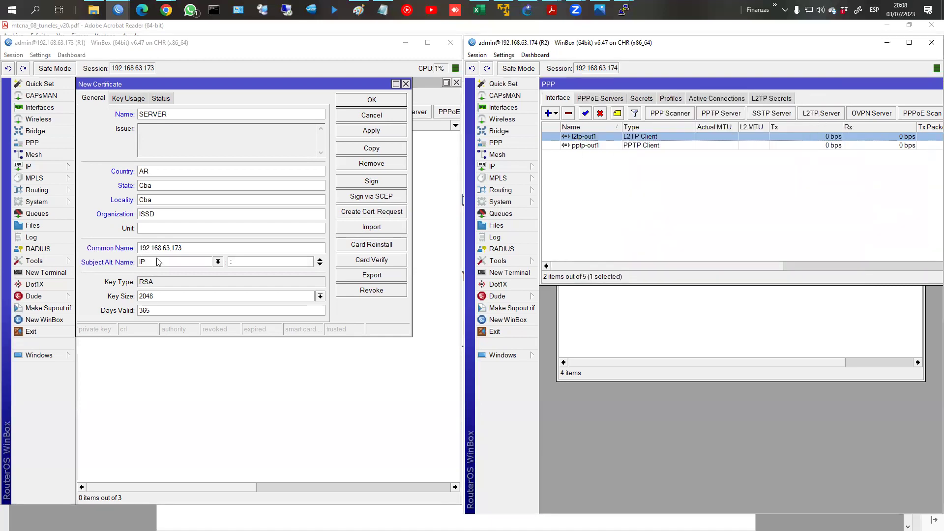
{"action": "left_click", "coordinate": [132, 252]}
{"action": "left_click", "coordinate": [140, 246]}
Step: Set the SERVER certificate's key size to 4096
{"action": "double_click", "coordinate": [139, 246]}
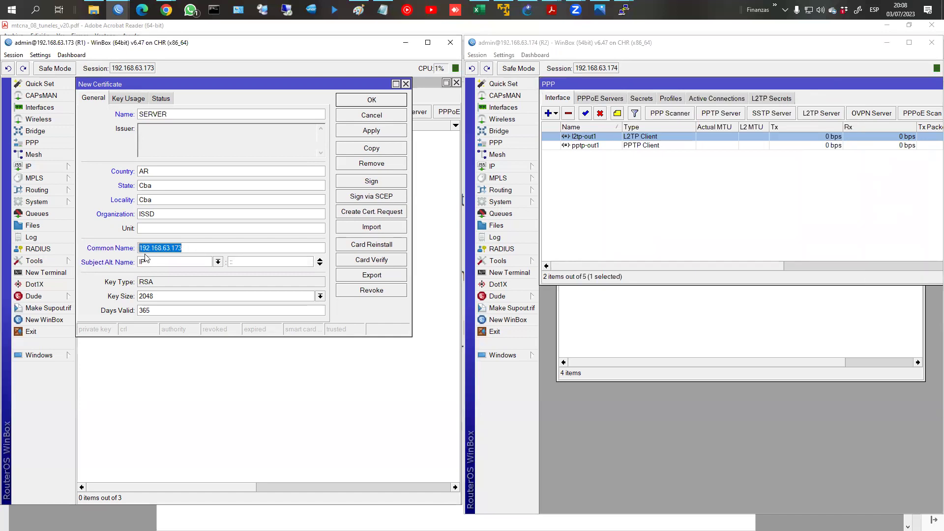
{"action": "left_click", "coordinate": [162, 296]}
{"action": "left_click", "coordinate": [157, 298]}
{"action": "left_click", "coordinate": [158, 331]}
{"action": "left_click", "coordinate": [165, 309]}
Step: Enable digital signature, key encipherment, data encipherment and tls server usage, then save
{"action": "left_click", "coordinate": [132, 101]}
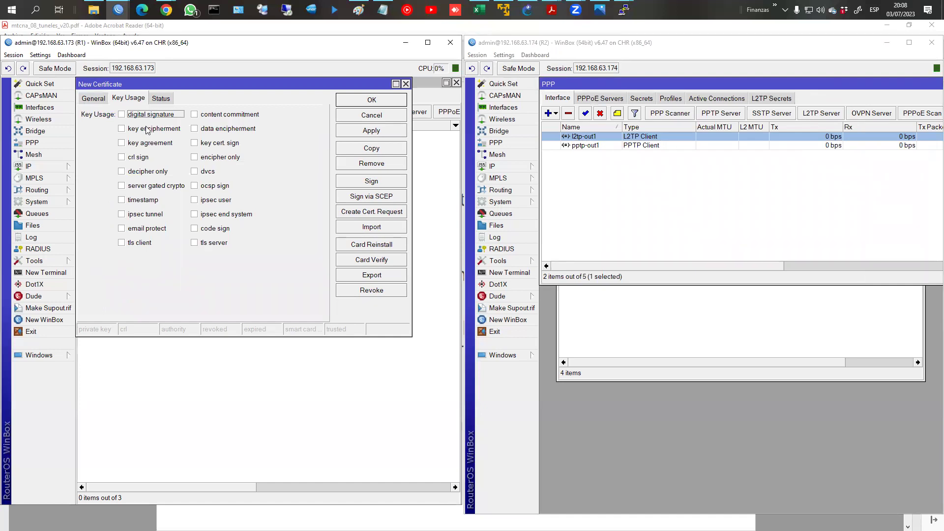
{"action": "left_click", "coordinate": [130, 115]}
{"action": "left_click", "coordinate": [141, 132]}
{"action": "left_click", "coordinate": [203, 133]}
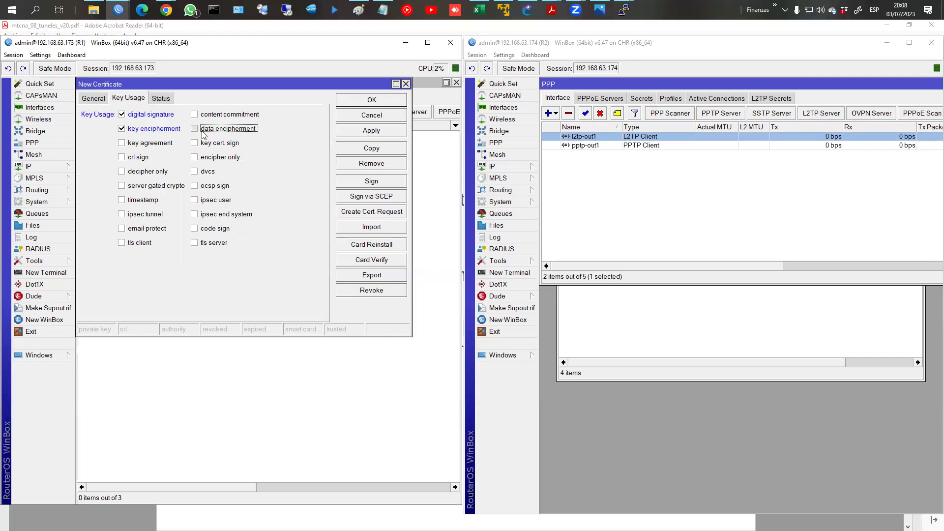
{"action": "left_click", "coordinate": [208, 244]}
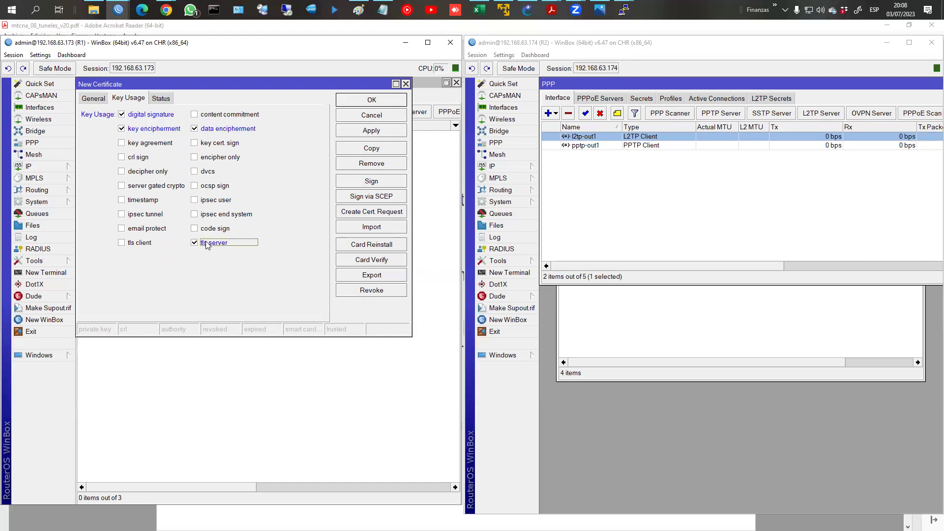
{"action": "left_click", "coordinate": [382, 101]}
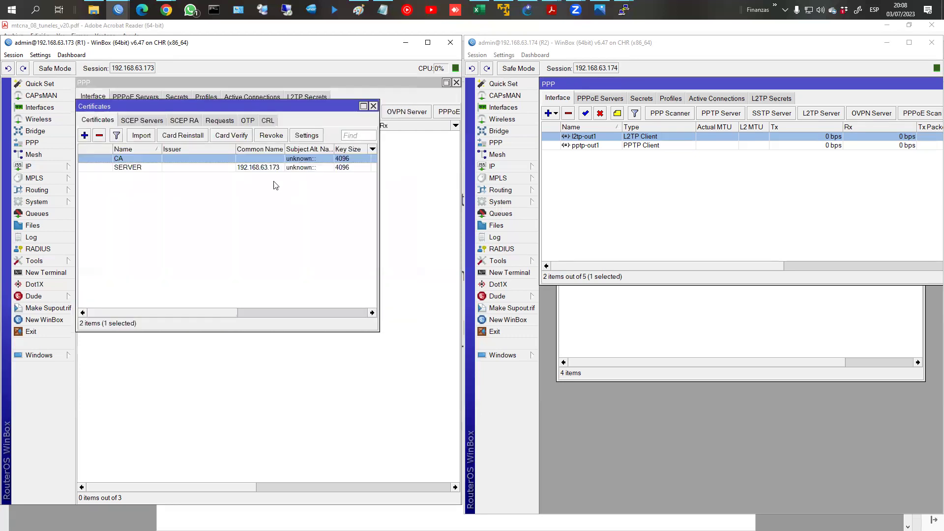
Step: Start a CLIENTE1 certificate with country AR, state and locality Cba, organization ISSD
{"action": "left_click", "coordinate": [84, 136]}
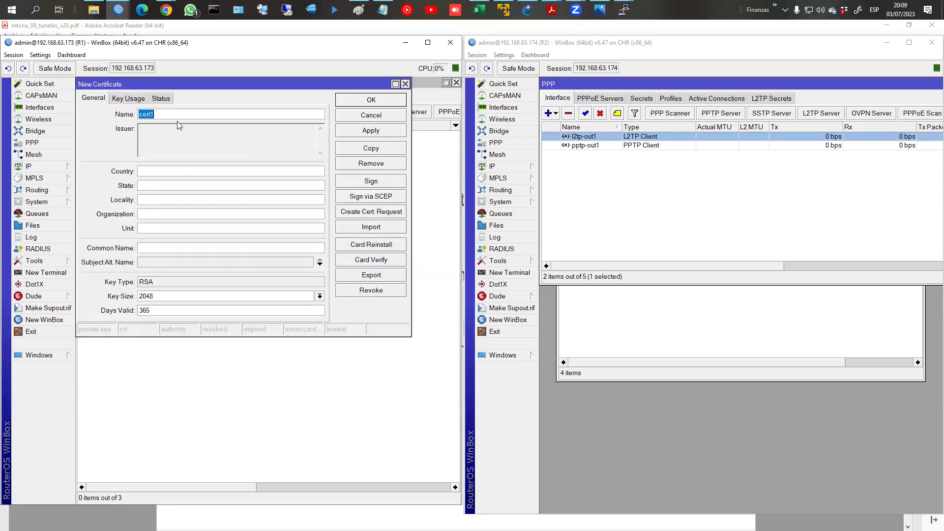
{"action": "type", "text": "CLAI"}
{"action": "left_click", "coordinate": [174, 169]}
{"action": "type", "text": "AR"}
{"action": "key", "text": "Tab"}
{"action": "type", "text": "Cba"}
{"action": "key", "text": "Tab"}
{"action": "type", "text": "CBa"}
{"action": "key", "text": "shift+Home"}
{"action": "type", "text": "Cba"}
{"action": "type", "text": "ISSD"}
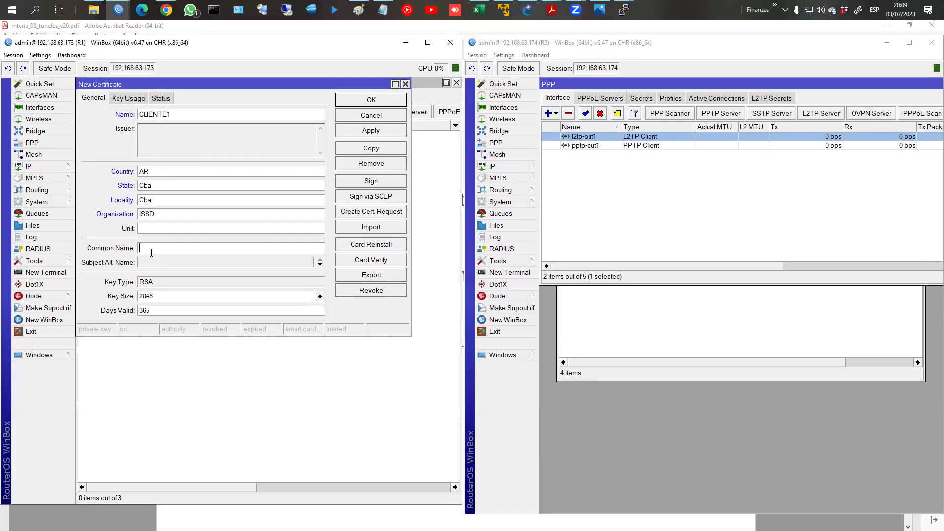
Step: Add an IP subject alt name, set key size 4096, enable tls client usage, and save
{"action": "left_click", "coordinate": [154, 262]}
{"action": "left_click", "coordinate": [175, 296]}
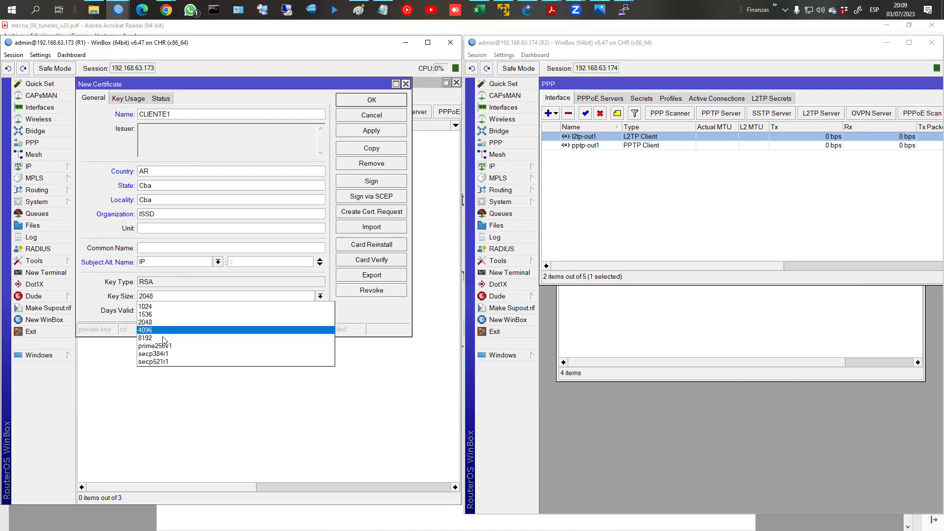
{"action": "left_click", "coordinate": [152, 330]}
{"action": "left_click", "coordinate": [164, 311]}
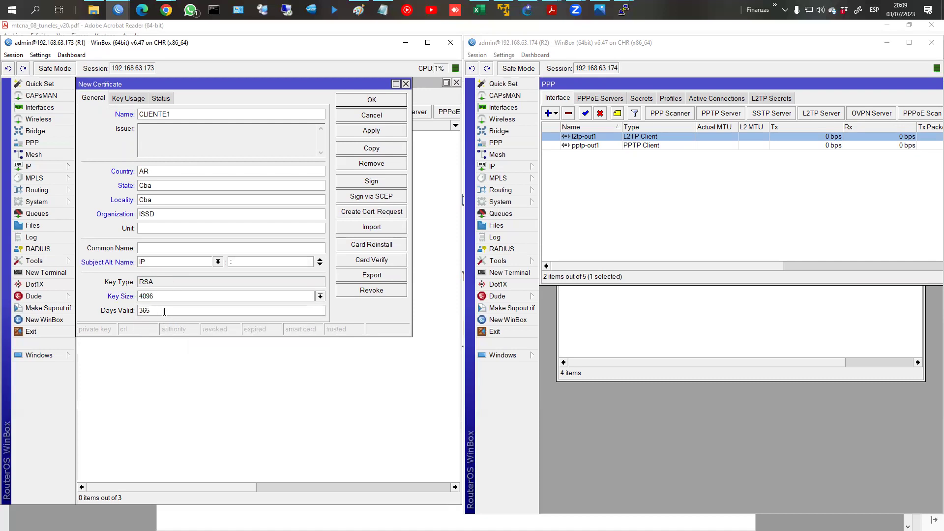
{"action": "left_click", "coordinate": [136, 98]}
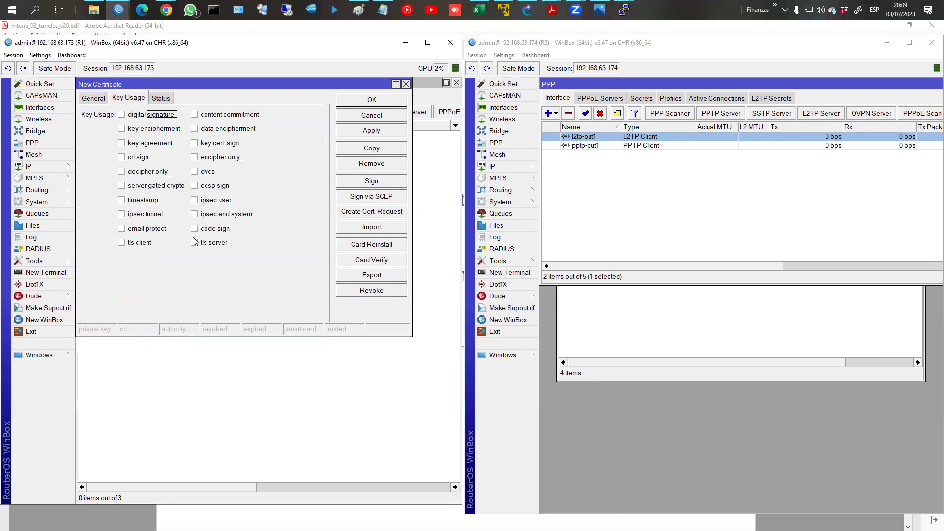
{"action": "left_click", "coordinate": [137, 244]}
{"action": "left_click", "coordinate": [385, 102]}
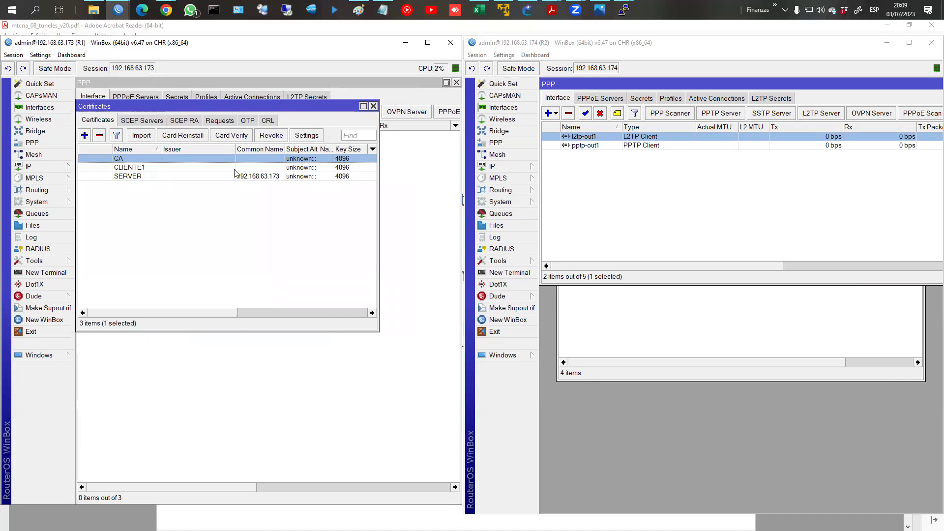
Step: Widen the certificate list and start signing the CA certificate
{"action": "left_click_drag", "start_coordinate": [379, 186], "coordinate": [437, 186]}
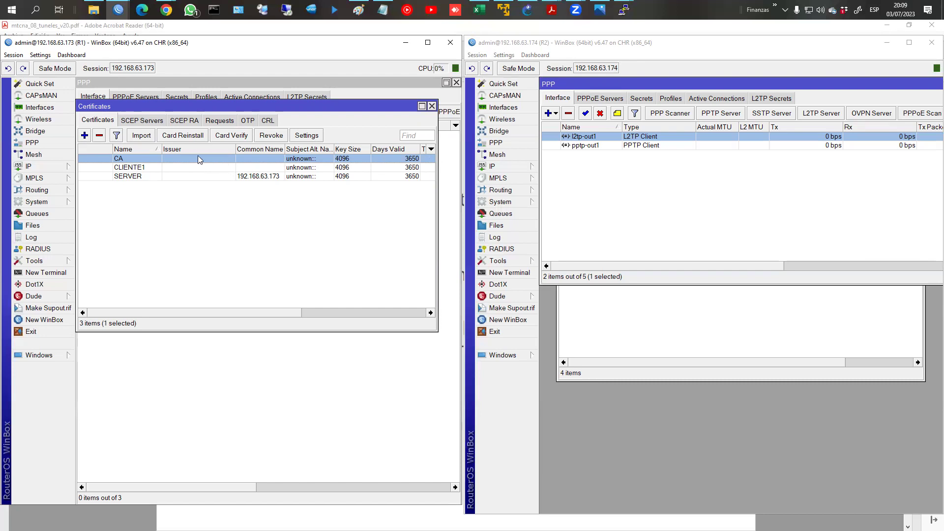
{"action": "right_click", "coordinate": [116, 161]}
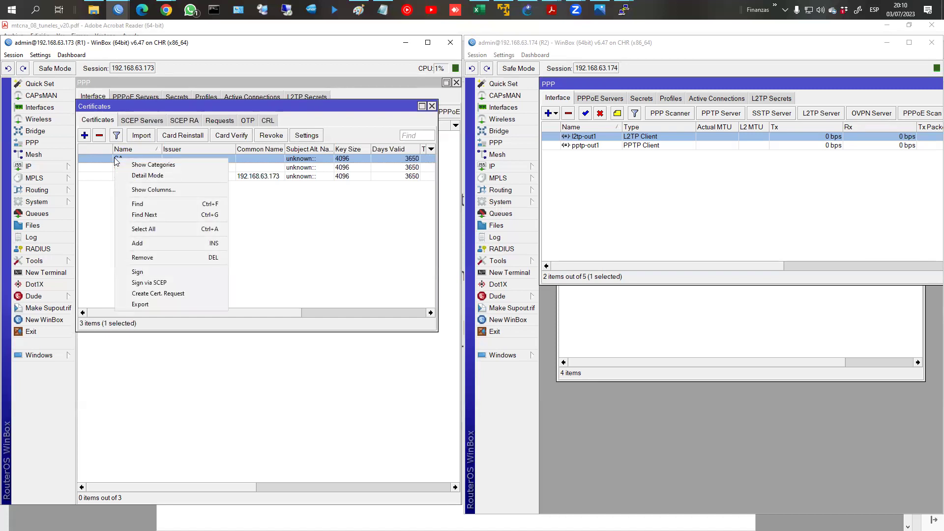
{"action": "left_click", "coordinate": [141, 273]}
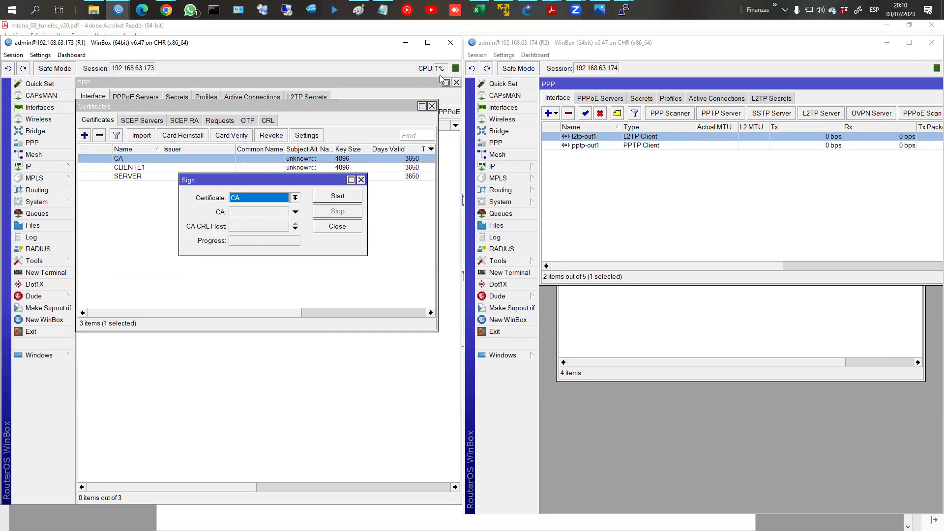
{"action": "mouse_move", "coordinate": [442, 59]}
{"action": "left_mouse_down"}
{"action": "mouse_move", "coordinate": [431, 82]}
{"action": "mouse_move", "coordinate": [455, 71]}
{"action": "left_mouse_up"}
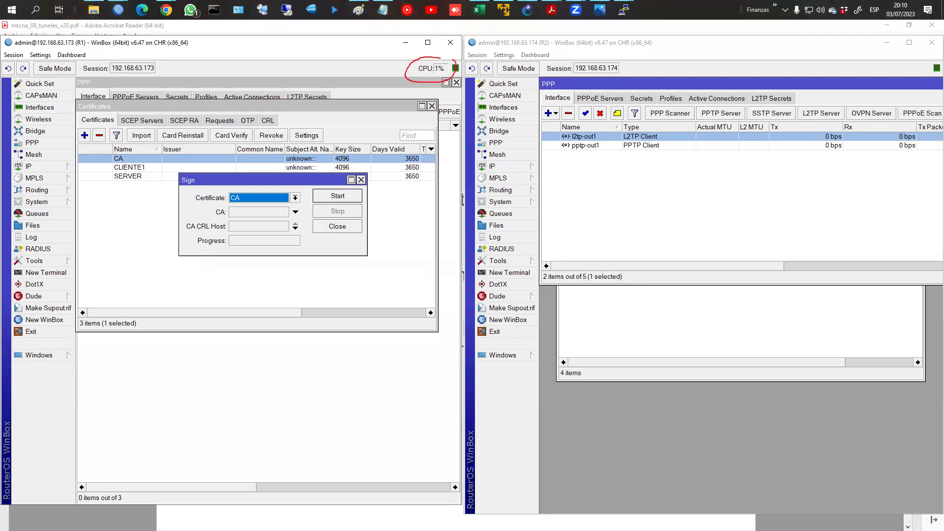
{"action": "key", "text": "Escape"}
{"action": "left_click", "coordinate": [338, 196]}
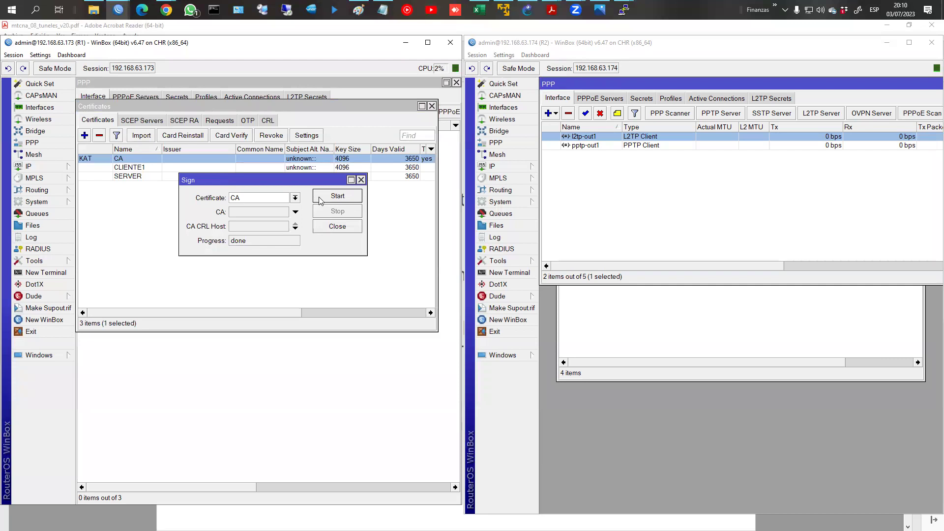
Step: Close the finished signing dialog and select the SERVER certificate
{"action": "left_click", "coordinate": [361, 180]}
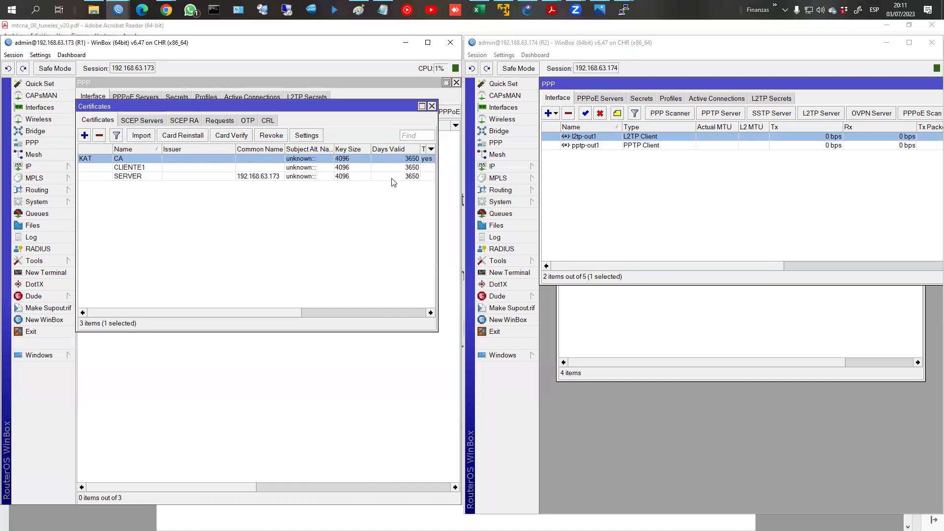
{"action": "left_click", "coordinate": [140, 177]}
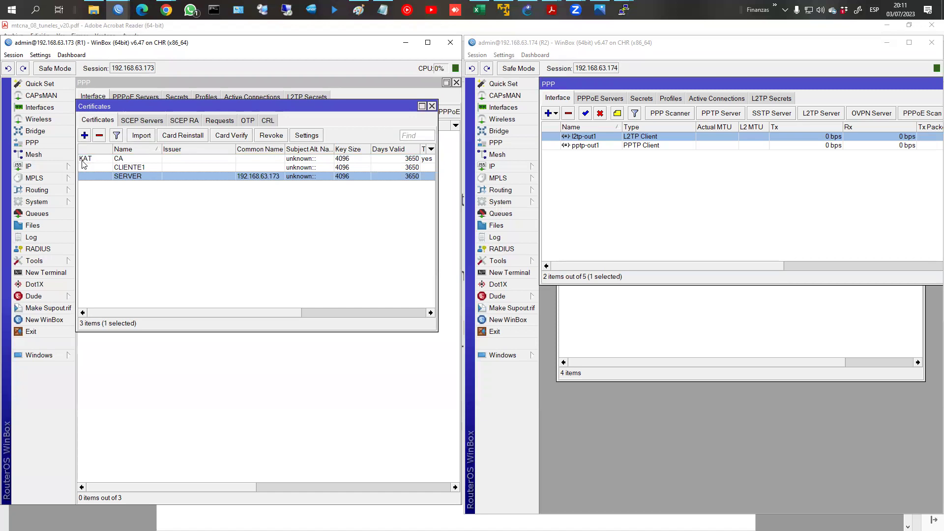
Step: Sign the SERVER certificate using CA as the authority and close the signing dialog
{"action": "mouse_move", "coordinate": [83, 164]}
{"action": "right_click", "coordinate": [136, 178]}
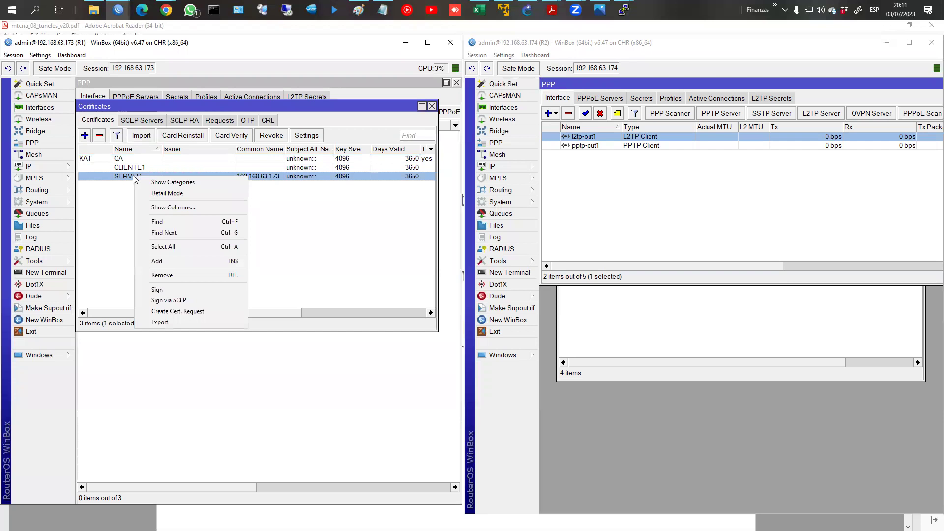
{"action": "left_click", "coordinate": [186, 290]}
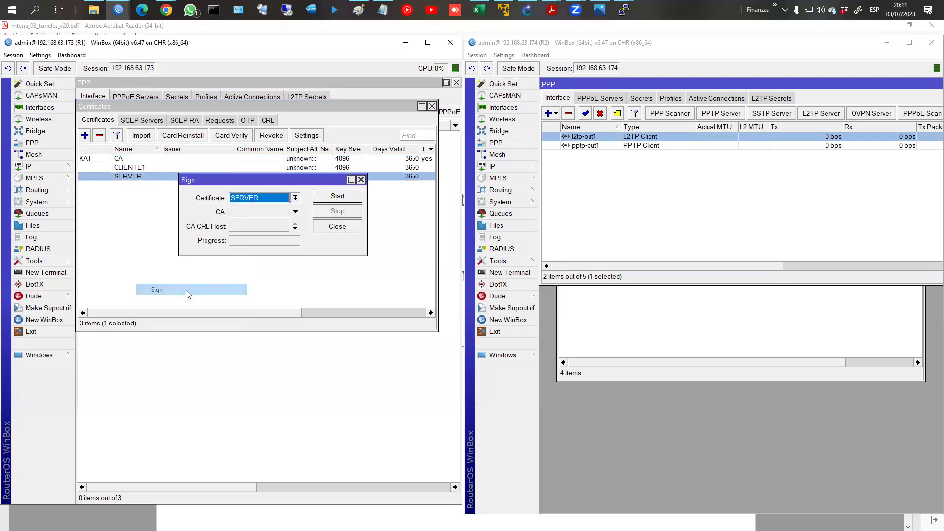
{"action": "left_click", "coordinate": [240, 211]}
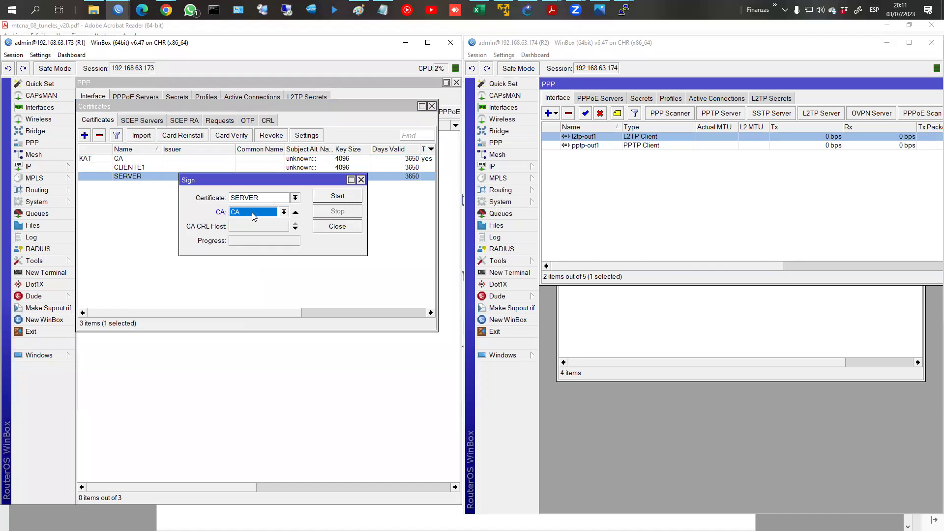
{"action": "left_click", "coordinate": [346, 197]}
{"action": "left_click", "coordinate": [361, 180]}
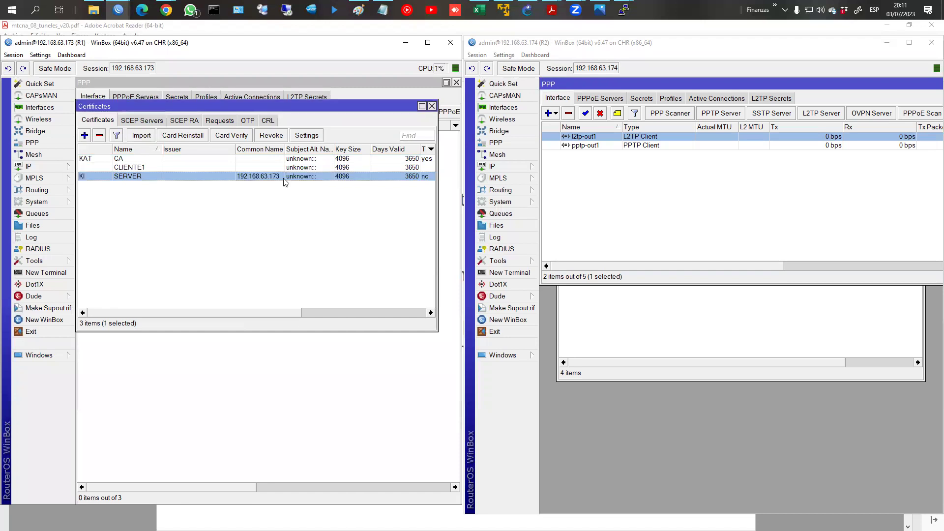
{"action": "left_click", "coordinate": [122, 168]}
Step: Sign CLIENTE1 with CA as the authority and close the finished signing window
{"action": "right_click", "coordinate": [122, 169]}
{"action": "left_click", "coordinate": [178, 276]}
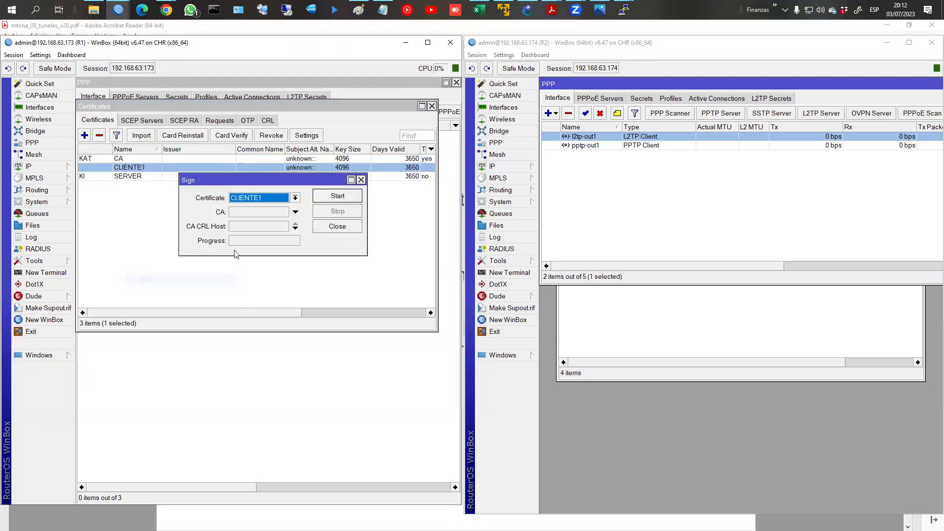
{"action": "left_click", "coordinate": [242, 213]}
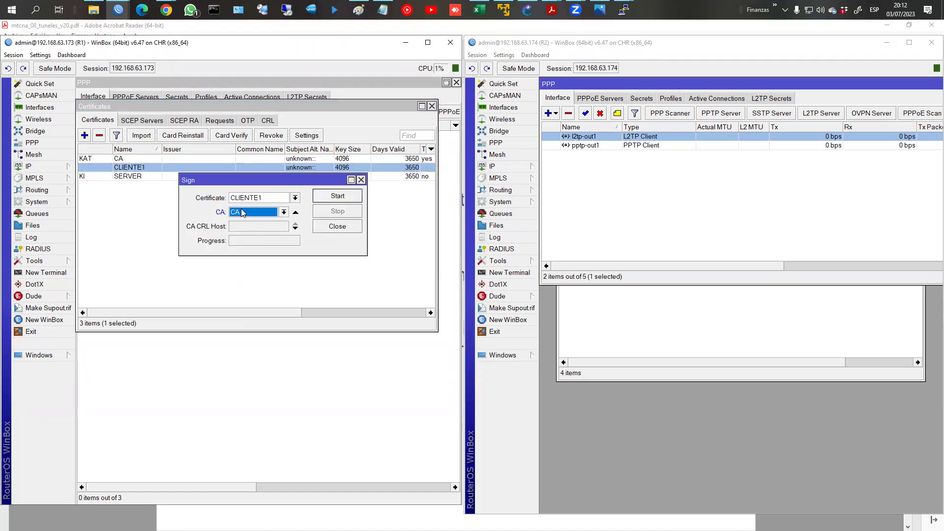
{"action": "left_click", "coordinate": [327, 196]}
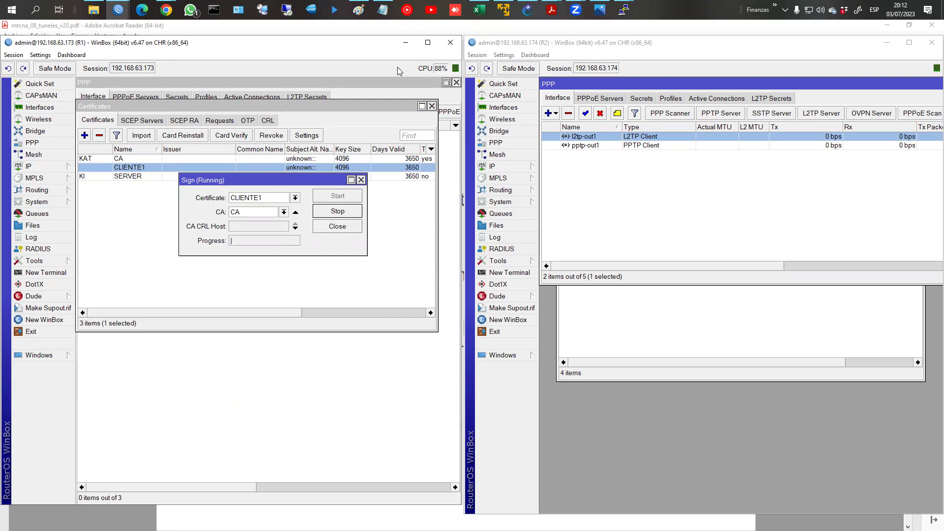
{"action": "left_click", "coordinate": [337, 227]}
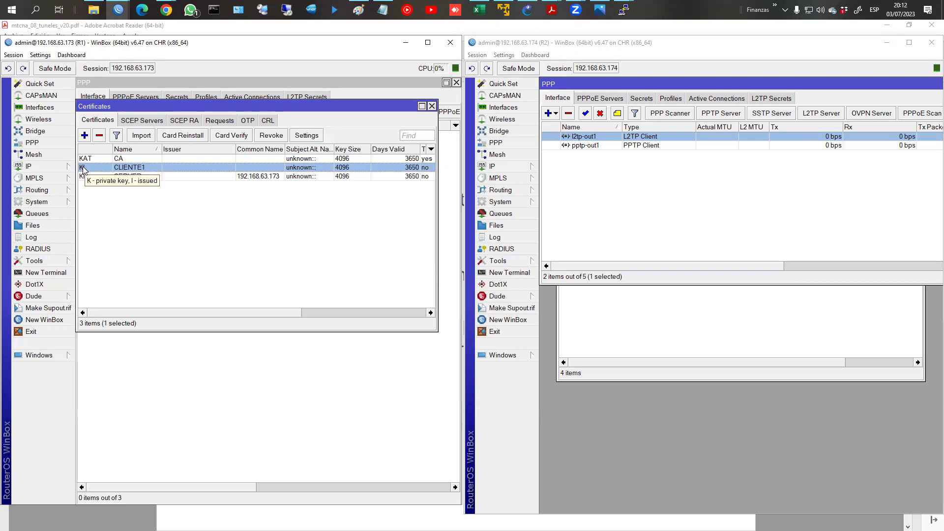
{"action": "left_click", "coordinate": [180, 212]}
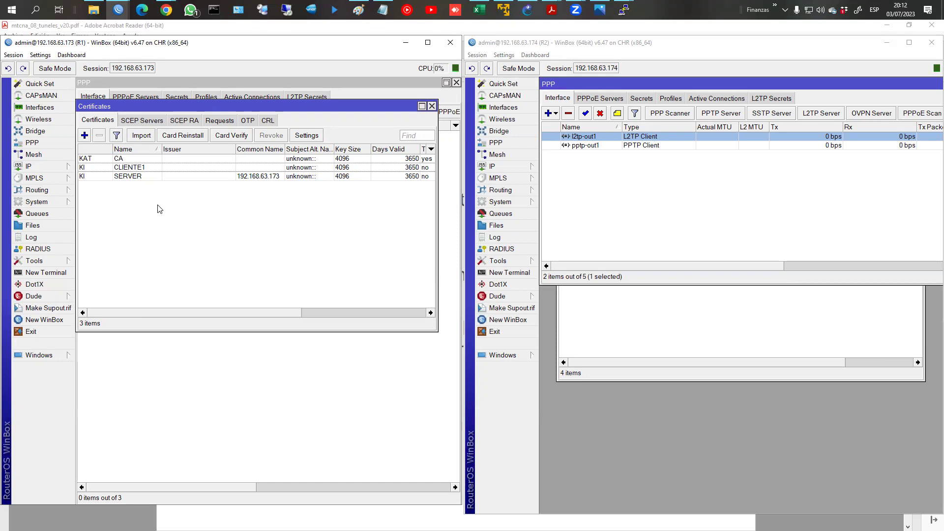
Step: Export the CA certificate as PEM and locate cert_export_CA.crt in R1's Files list
{"action": "left_click", "coordinate": [137, 162]}
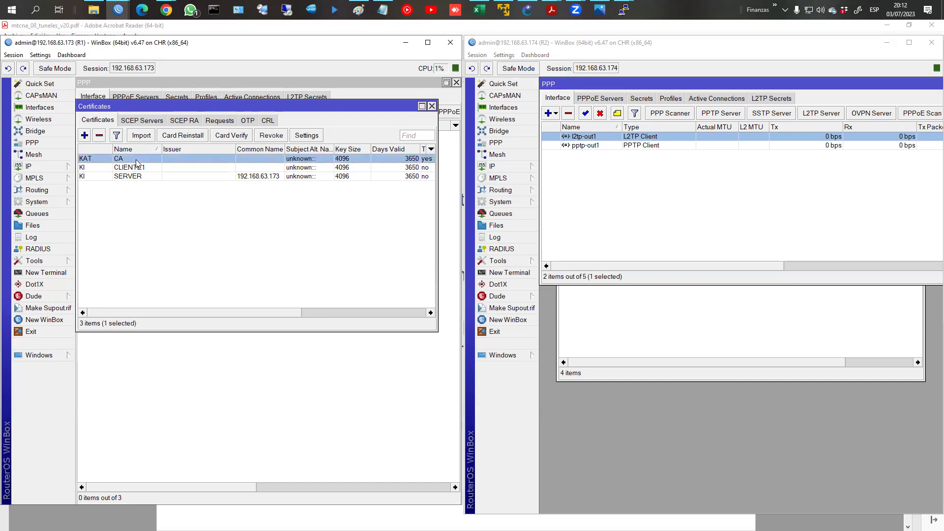
{"action": "left_click", "coordinate": [137, 171]}
{"action": "left_click", "coordinate": [131, 163]}
{"action": "right_click", "coordinate": [131, 162]}
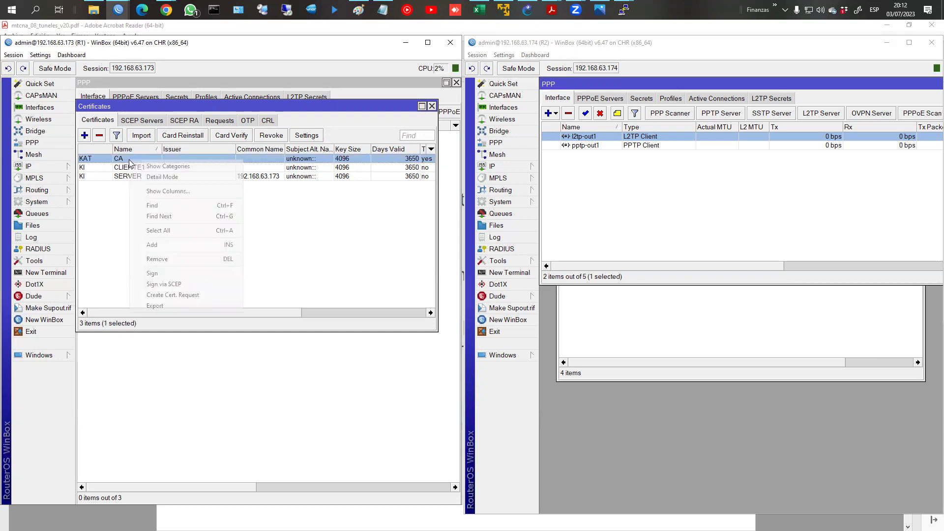
{"action": "left_click", "coordinate": [189, 305]}
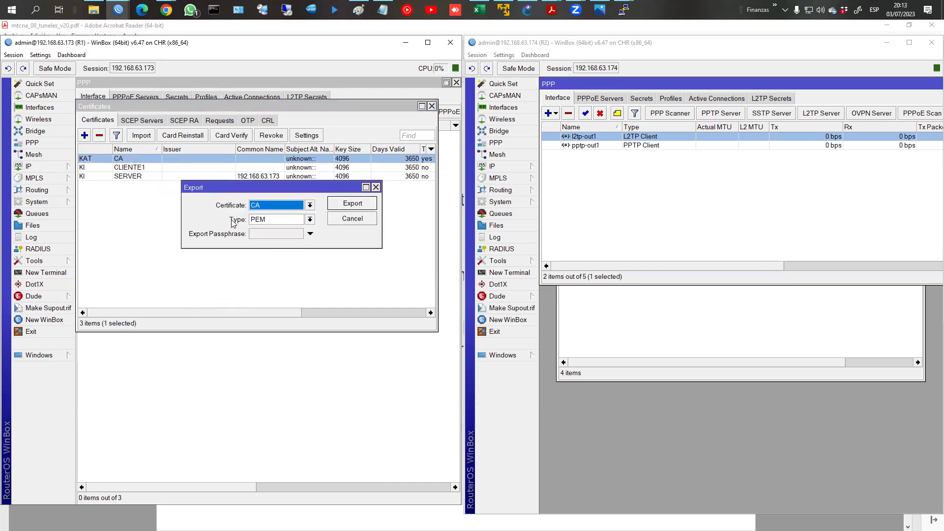
{"action": "left_click", "coordinate": [32, 225]}
{"action": "left_click", "coordinate": [446, 82]}
{"action": "left_click_drag", "start_coordinate": [259, 126], "coordinate": [259, 276]}
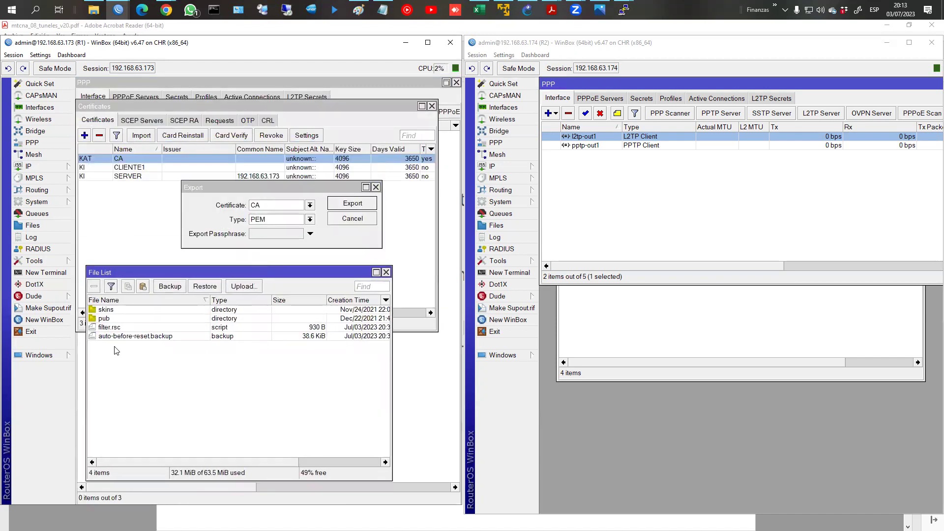
{"action": "left_click", "coordinate": [352, 203]}
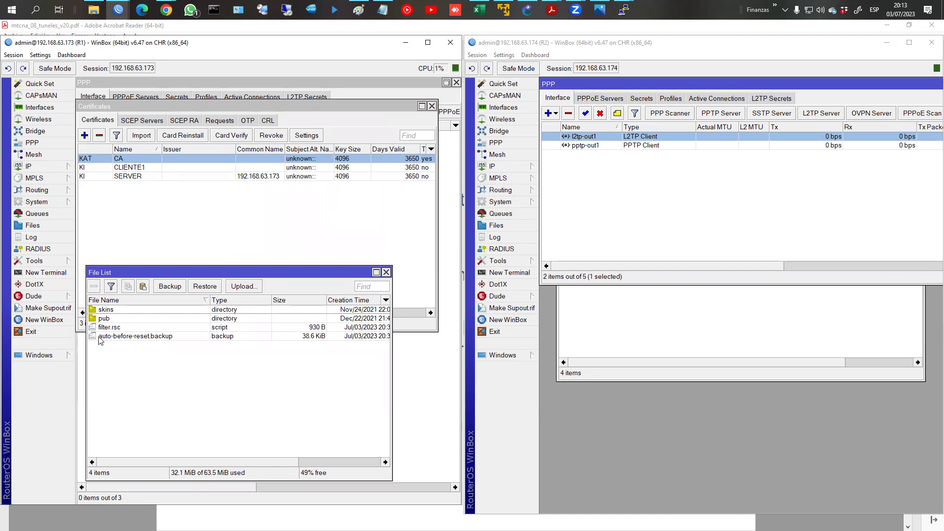
{"action": "left_click", "coordinate": [107, 337]}
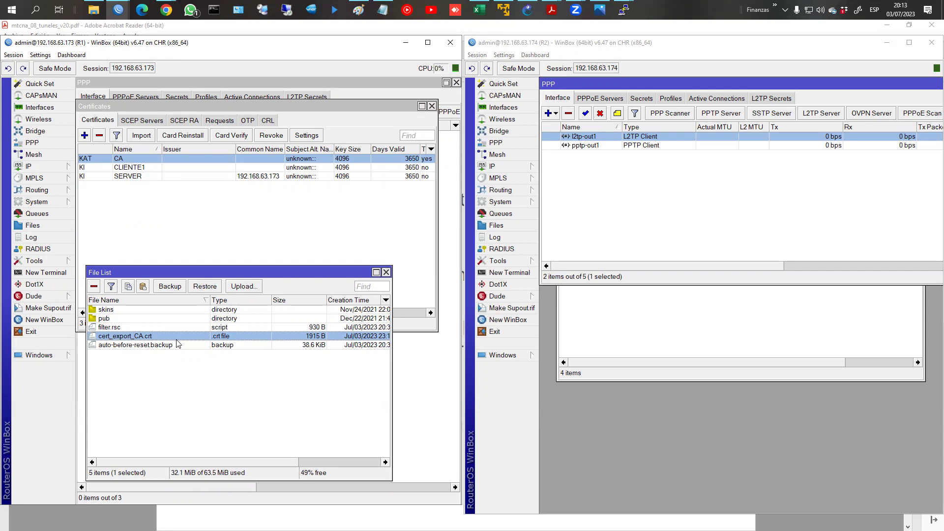
Step: Export CLIENTE1 with a passphrase; the first attempt is rejected as too short
{"action": "right_click", "coordinate": [141, 170]}
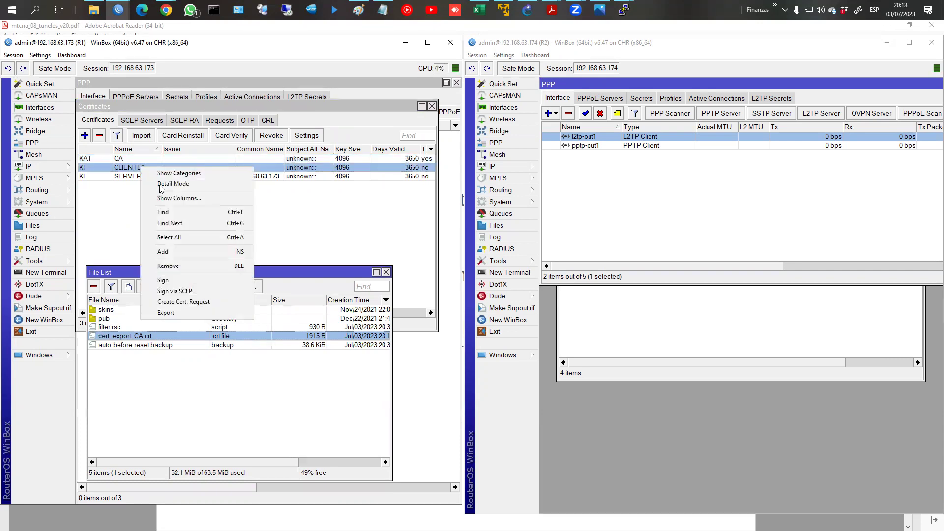
{"action": "left_click", "coordinate": [195, 313]}
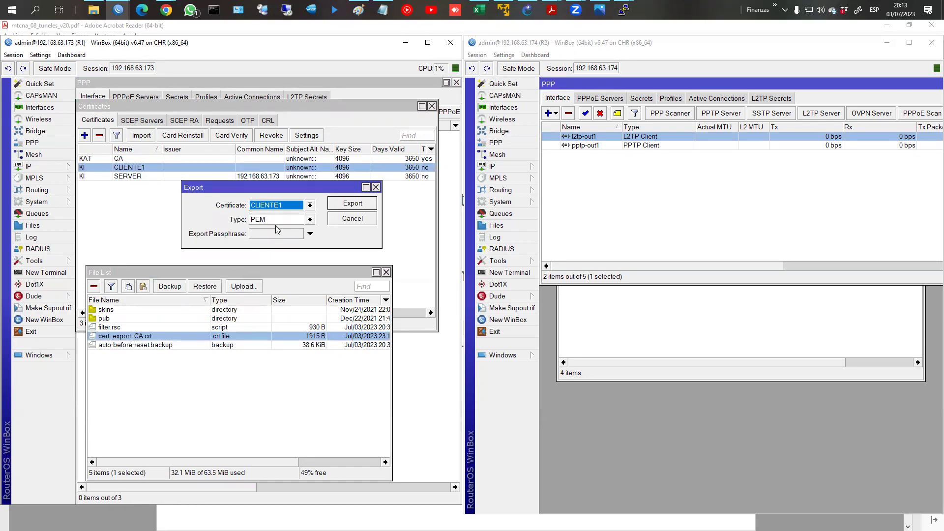
{"action": "left_click", "coordinate": [254, 236]}
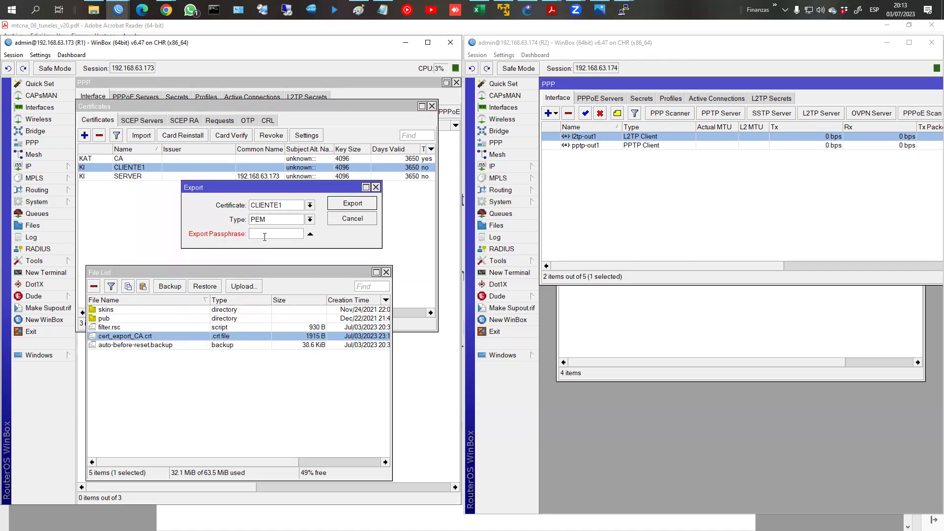
{"action": "type", "text": "123456"}
{"action": "left_click", "coordinate": [353, 204]}
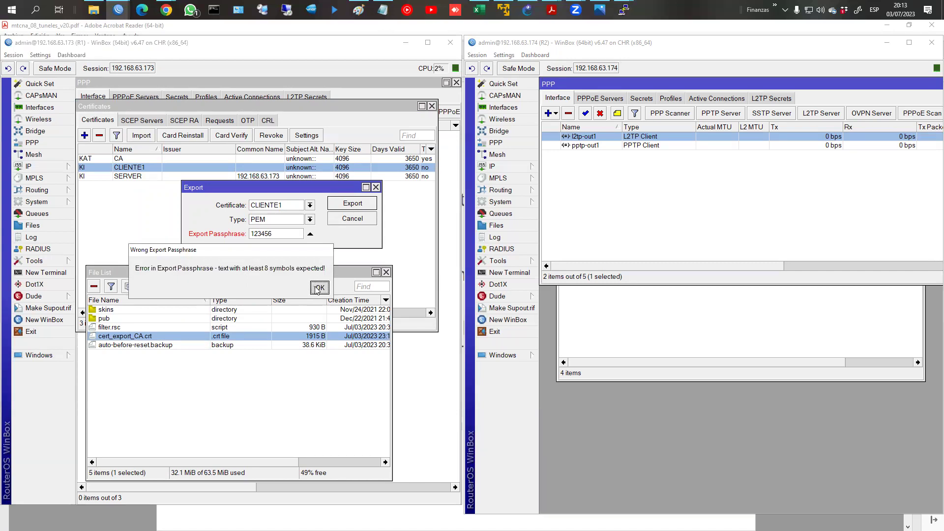
{"action": "left_click", "coordinate": [319, 288]}
Step: Lengthen the passphrase to eight characters, export, and check the CLIENTE1 .crt and .key files
{"action": "type", "text": "78"}
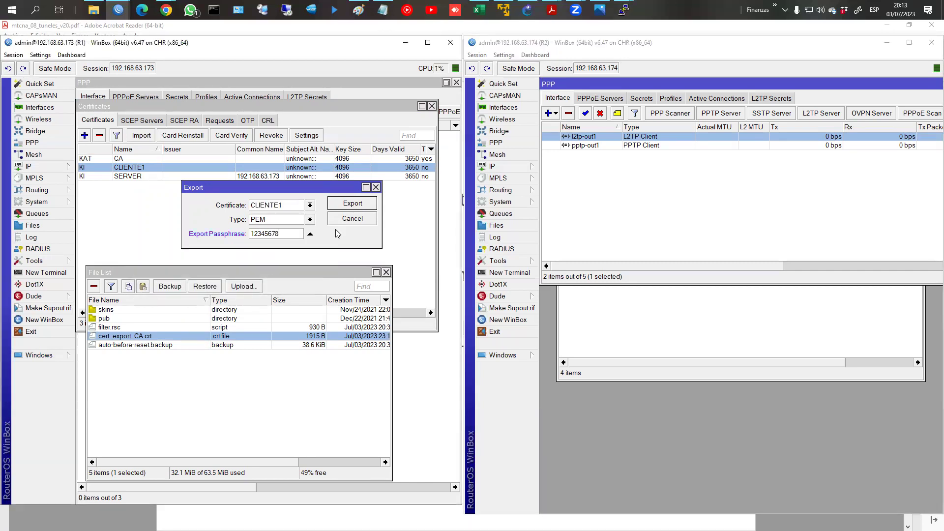
{"action": "left_click", "coordinate": [358, 206]}
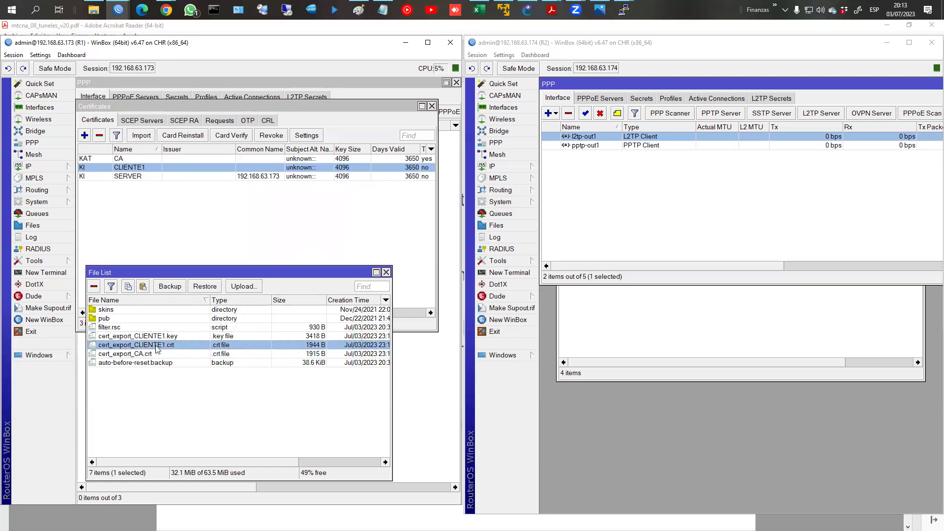
{"action": "left_click", "coordinate": [154, 337]}
{"action": "left_click", "coordinate": [156, 345]}
{"action": "left_click", "coordinate": [158, 337]}
{"action": "left_click", "coordinate": [154, 346]}
{"action": "left_click", "coordinate": [155, 337]}
{"action": "left_click", "coordinate": [154, 344]}
Step: Drag cert_export_CA.crt, cert_export_CLIENTE1.crt and cert_export_CLIENTE1.key from R1's files into R2's file list
{"action": "right_click", "coordinate": [141, 347]}
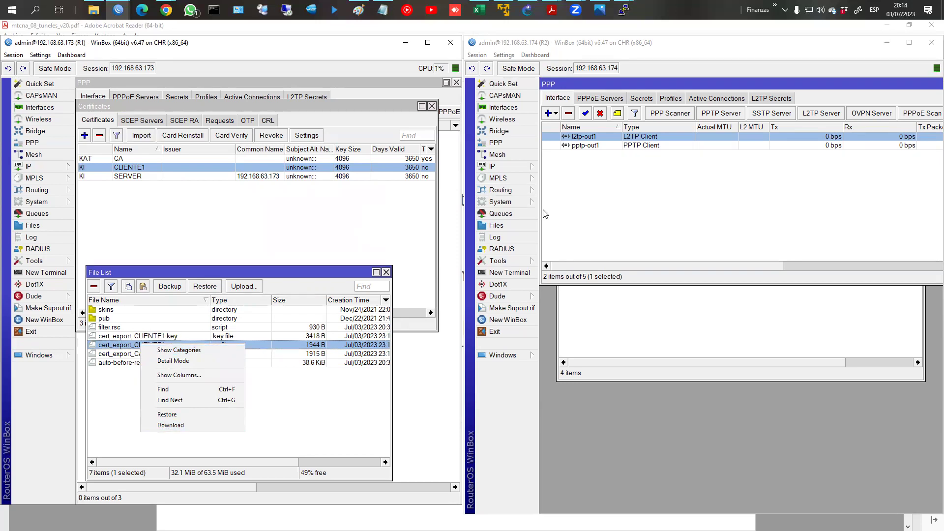
{"action": "left_click", "coordinate": [515, 229]}
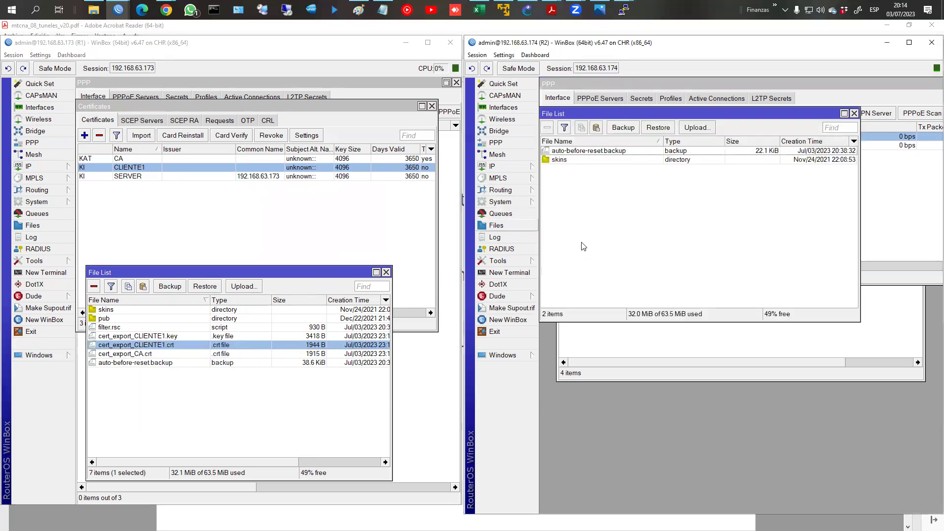
{"action": "left_click", "coordinate": [146, 337]}
{"action": "left_click", "coordinate": [147, 347]}
{"action": "left_click", "coordinate": [149, 338]}
{"action": "left_click", "coordinate": [148, 355], "text": "shift"}
{"action": "left_click_drag", "start_coordinate": [147, 349], "coordinate": [624, 287]}
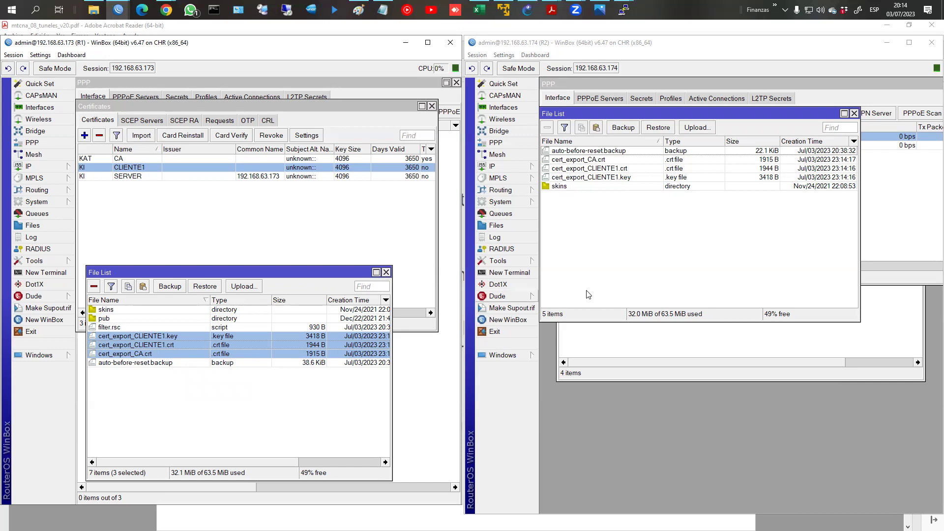
{"action": "left_click", "coordinate": [615, 269]}
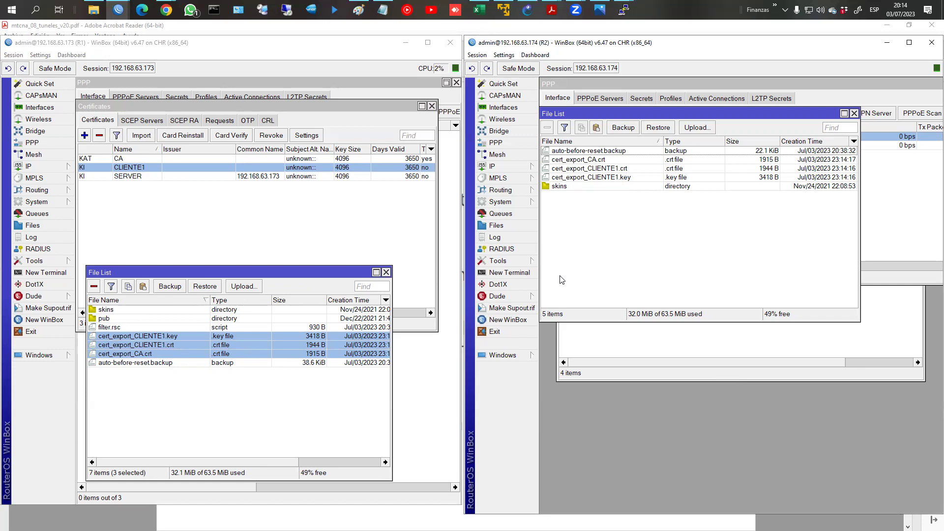
{"action": "left_click", "coordinate": [387, 272]}
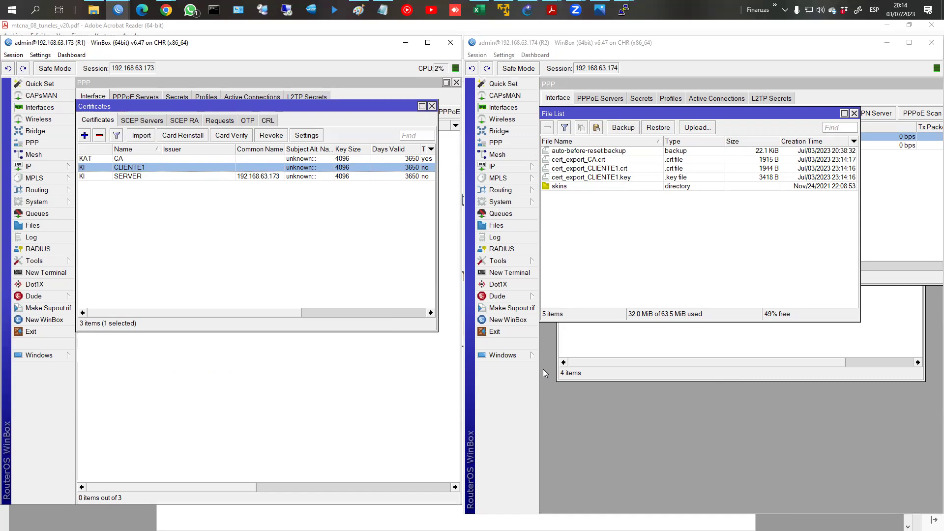
Step: Import cert_export_CA.crt into R2's certificate list
{"action": "left_click", "coordinate": [508, 202]}
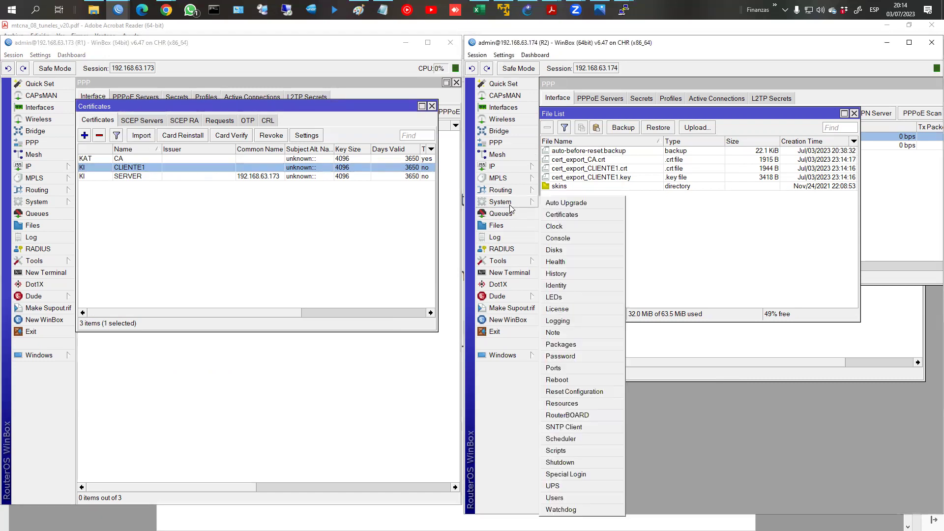
{"action": "left_click", "coordinate": [563, 215]}
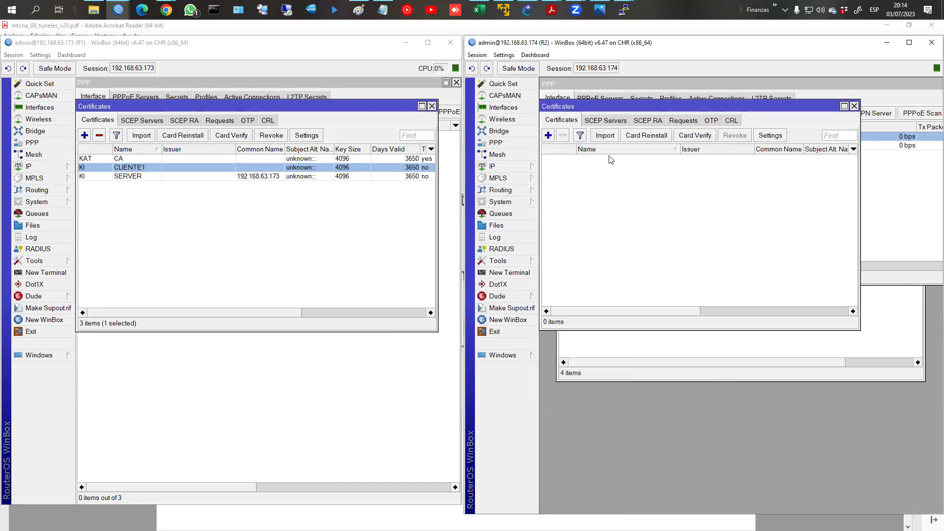
{"action": "left_click", "coordinate": [604, 141]}
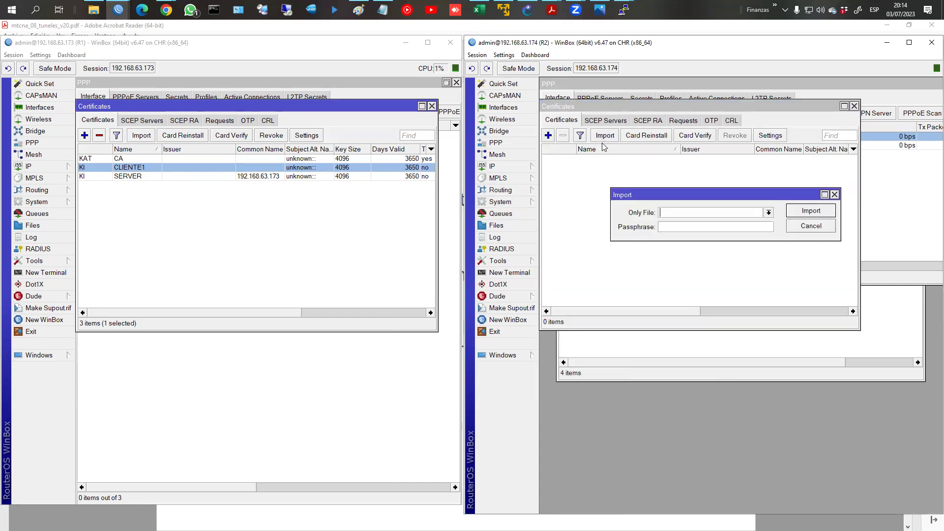
{"action": "left_click", "coordinate": [769, 212]}
{"action": "left_click", "coordinate": [719, 246]}
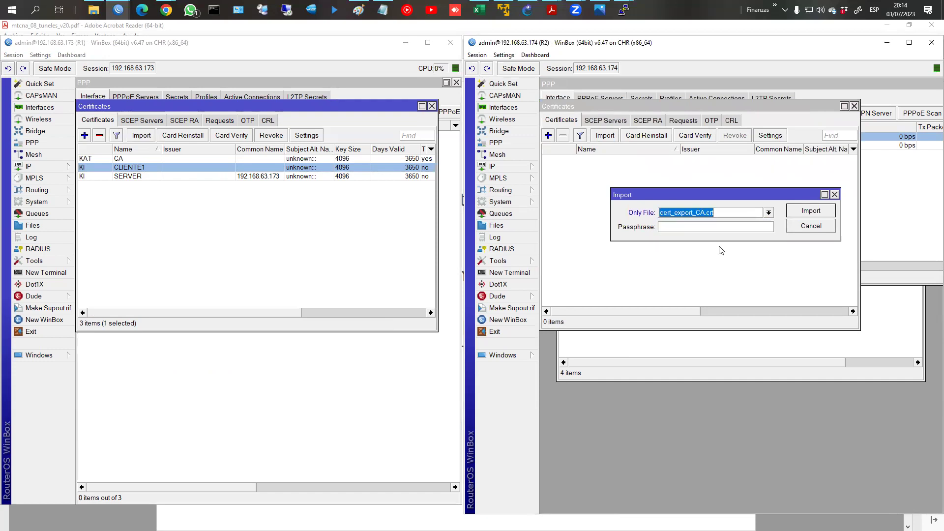
{"action": "left_click", "coordinate": [804, 215]}
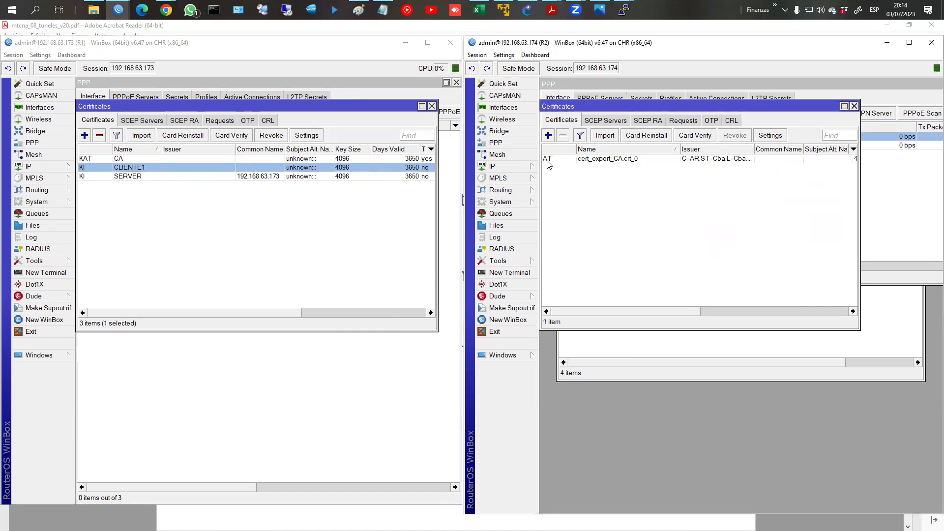
Step: Import cert_export_CLIENTE1.crt on R2 with its passphrase, replacing the copy imported without one
{"action": "mouse_move", "coordinate": [549, 164]}
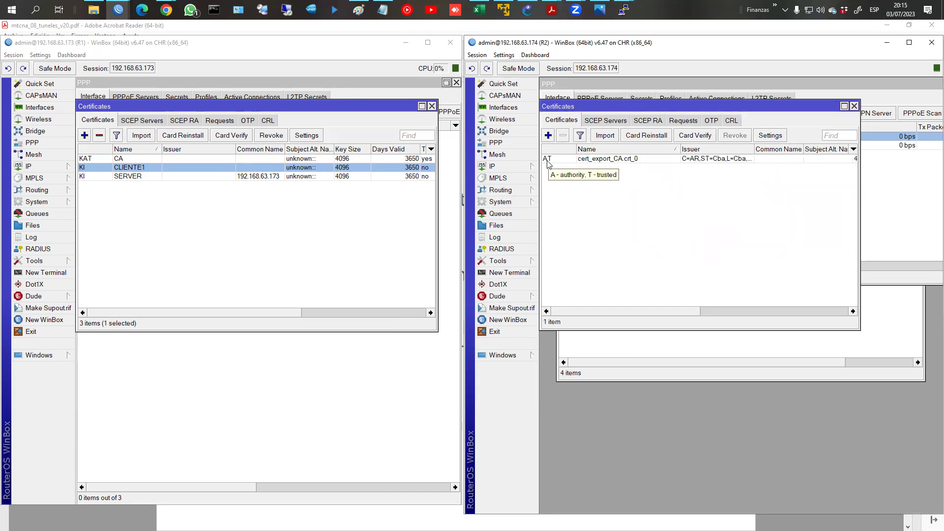
{"action": "left_click", "coordinate": [606, 136]}
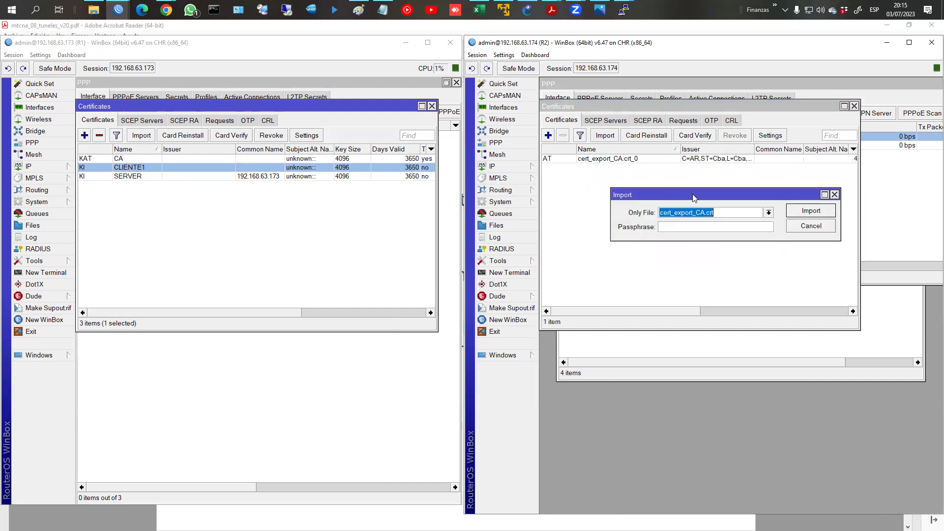
{"action": "left_click", "coordinate": [769, 213]}
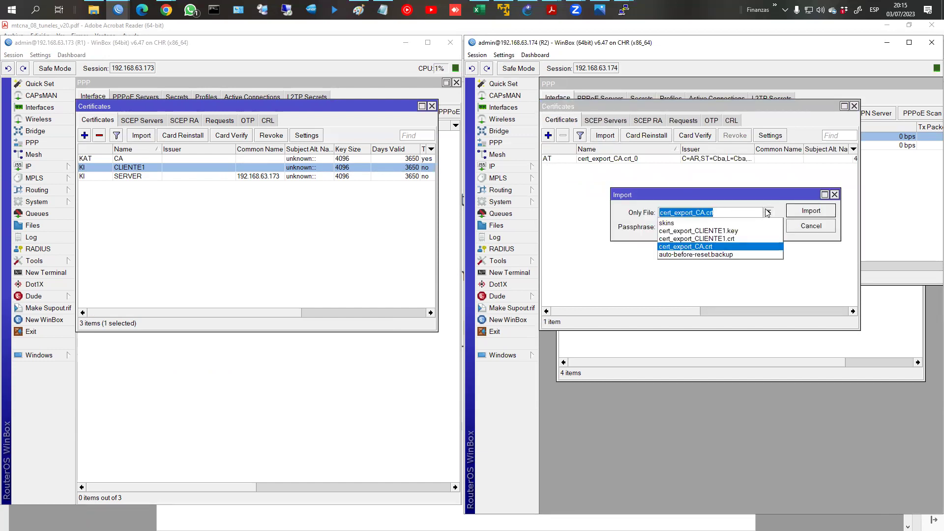
{"action": "left_click", "coordinate": [733, 240]}
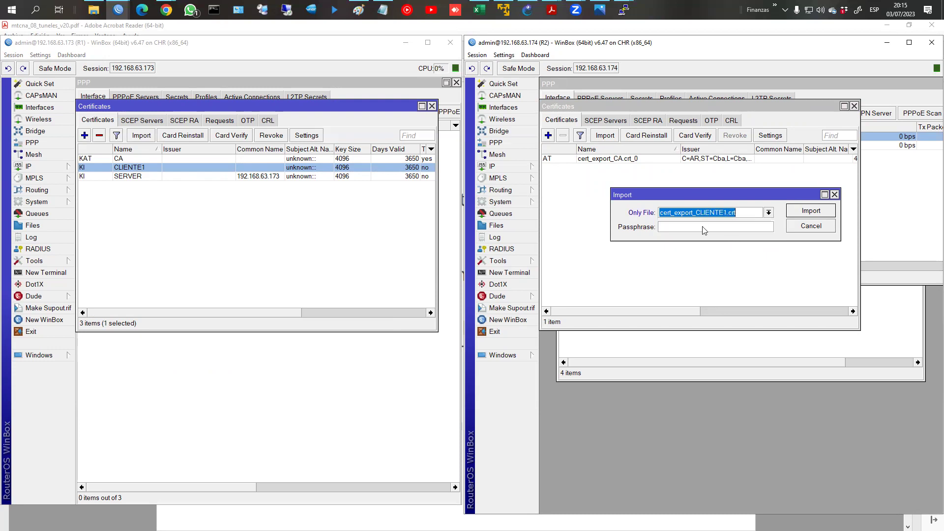
{"action": "left_click", "coordinate": [796, 217]}
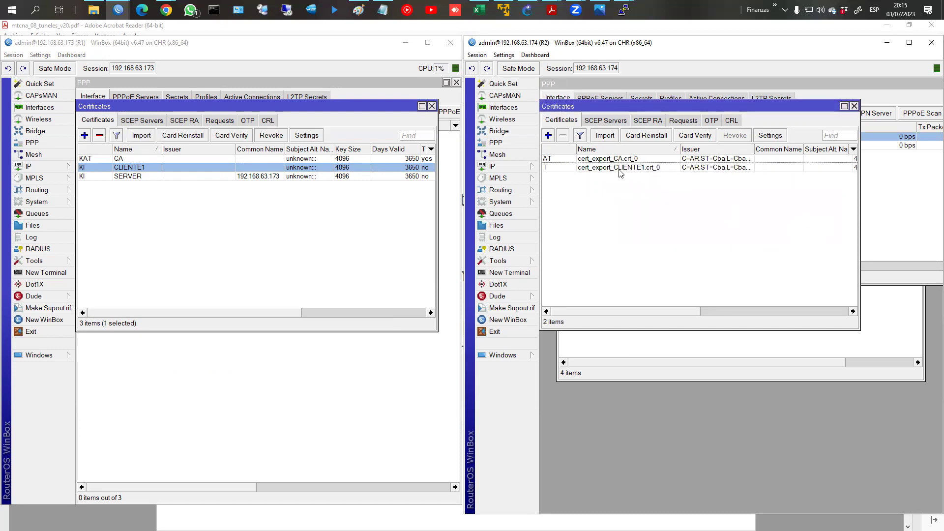
{"action": "right_click", "coordinate": [602, 167]}
{"action": "left_click", "coordinate": [567, 139]}
{"action": "left_click", "coordinate": [568, 140]}
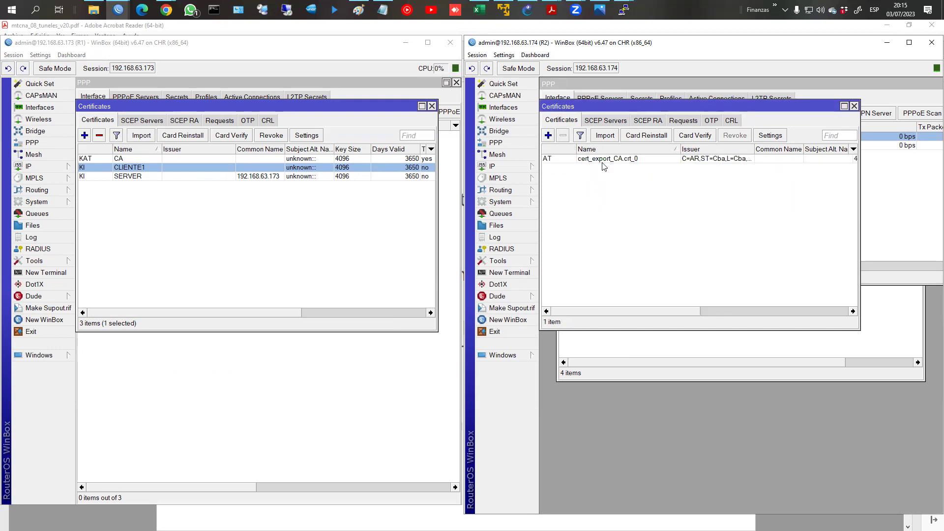
{"action": "left_click", "coordinate": [609, 140]}
{"action": "left_click", "coordinate": [703, 228]}
{"action": "type", "text": "12345678"}
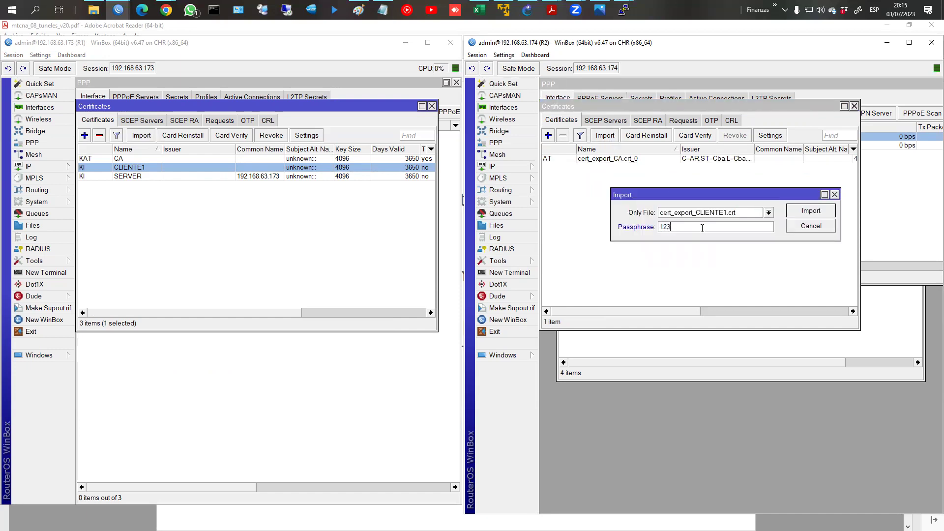
{"action": "left_click", "coordinate": [812, 211]}
Step: Import the private key file cert_export_CLIENTE1.key on R2
{"action": "left_click", "coordinate": [605, 140]}
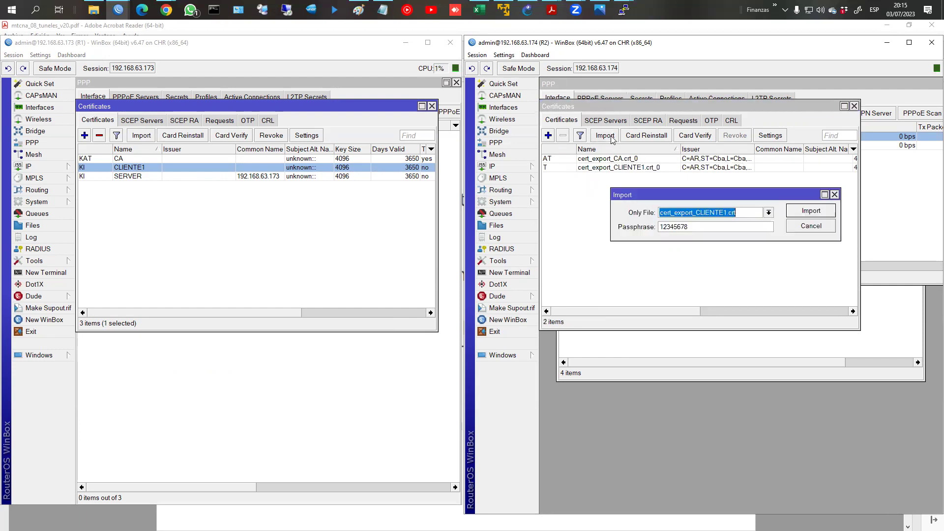
{"action": "left_click", "coordinate": [769, 212]}
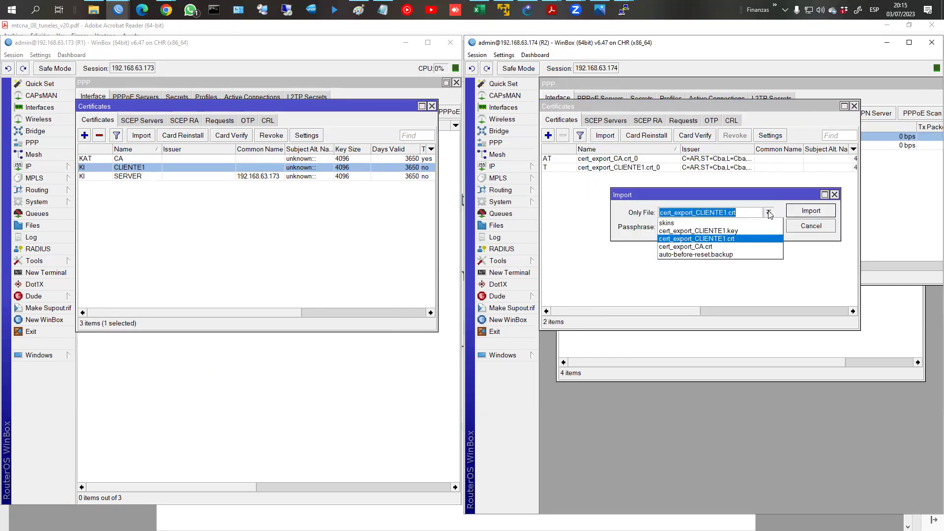
{"action": "left_click", "coordinate": [723, 230]}
{"action": "left_click", "coordinate": [820, 220]}
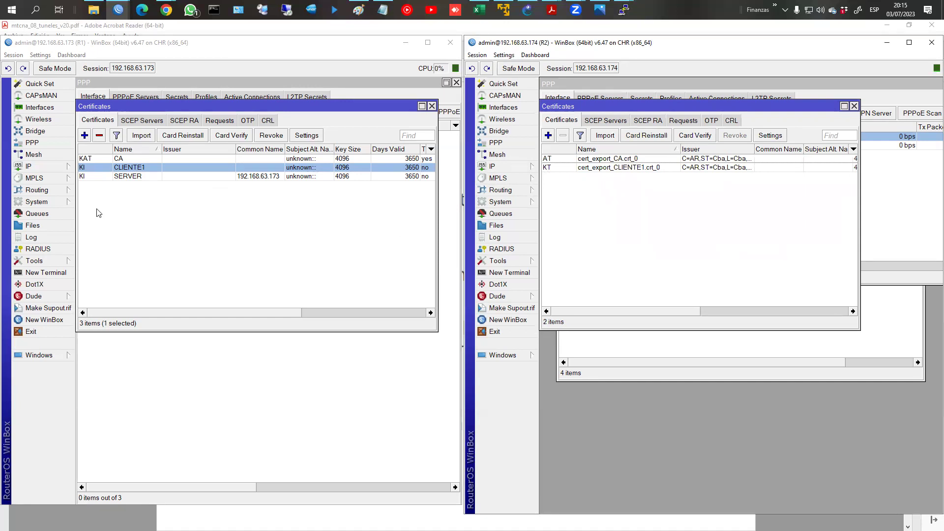
{"action": "left_click", "coordinate": [33, 142]}
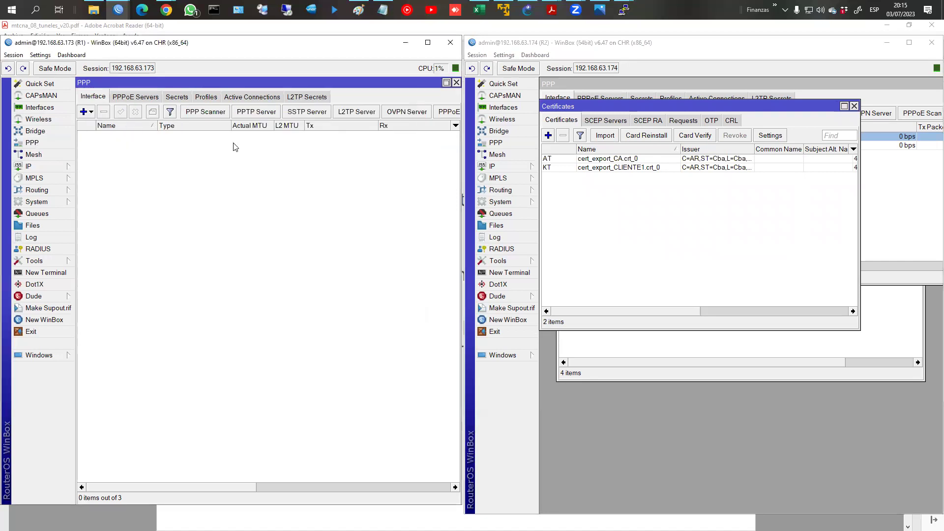
Step: Set R1's OVPN server to certificate SERVER, require client certificates, and allow only sha1 and aes 256
{"action": "left_click", "coordinate": [402, 112]}
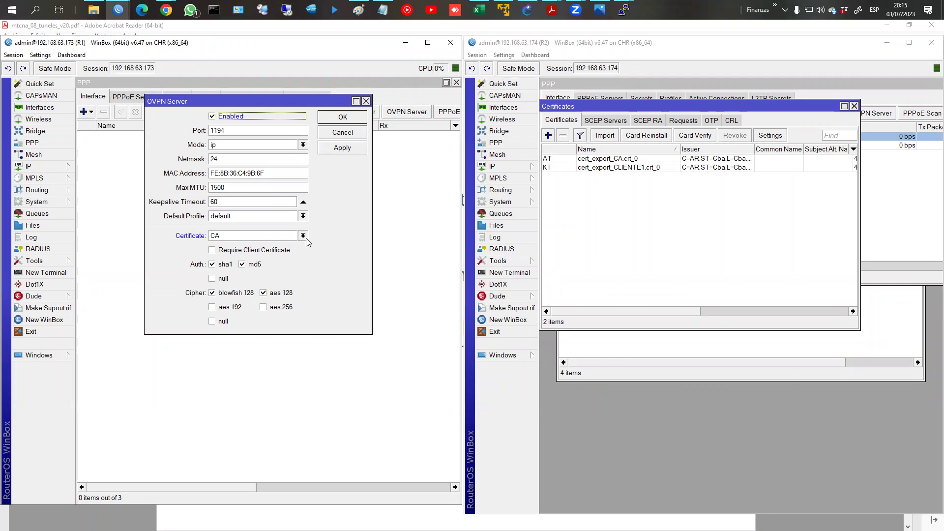
{"action": "left_click", "coordinate": [305, 238]}
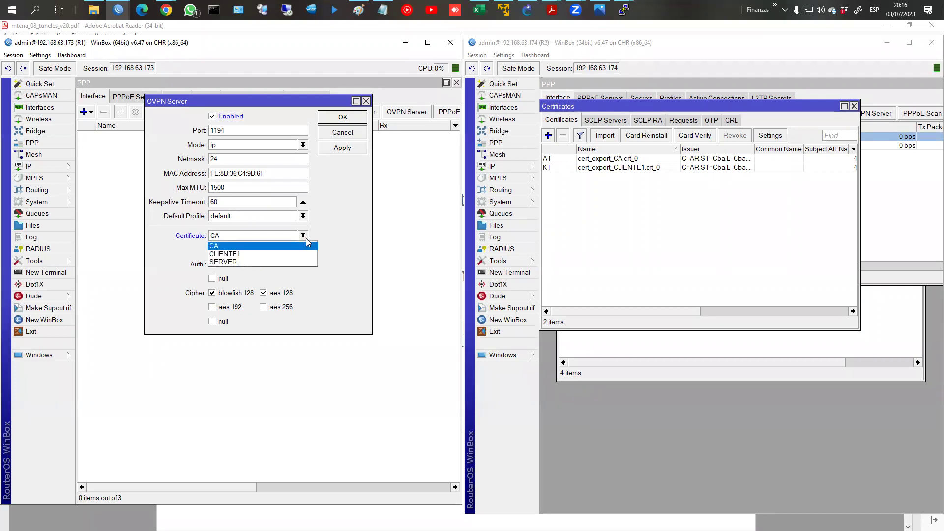
{"action": "left_click", "coordinate": [250, 262]}
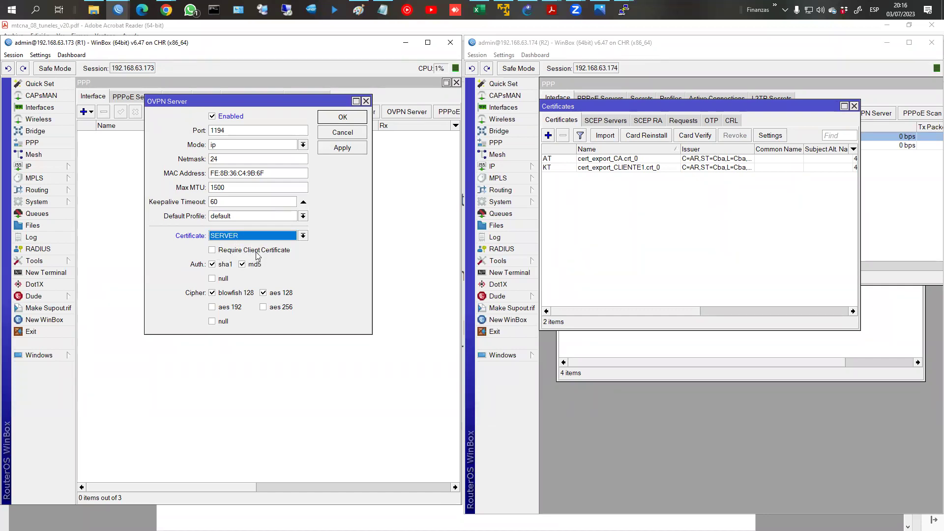
{"action": "left_click", "coordinate": [213, 251]}
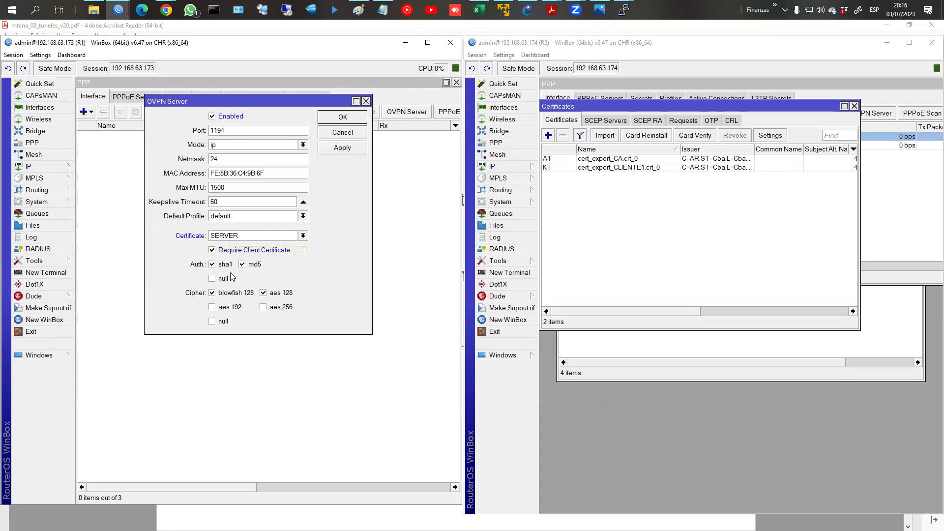
{"action": "left_click", "coordinate": [242, 265]}
{"action": "left_click", "coordinate": [263, 307]}
{"action": "left_click", "coordinate": [263, 294]}
{"action": "left_click", "coordinate": [213, 294]}
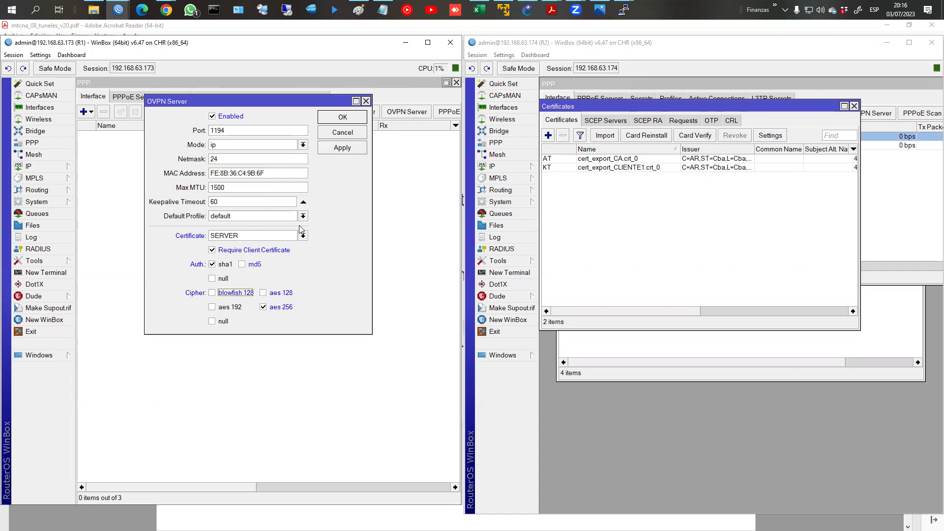
{"action": "left_click", "coordinate": [339, 118]}
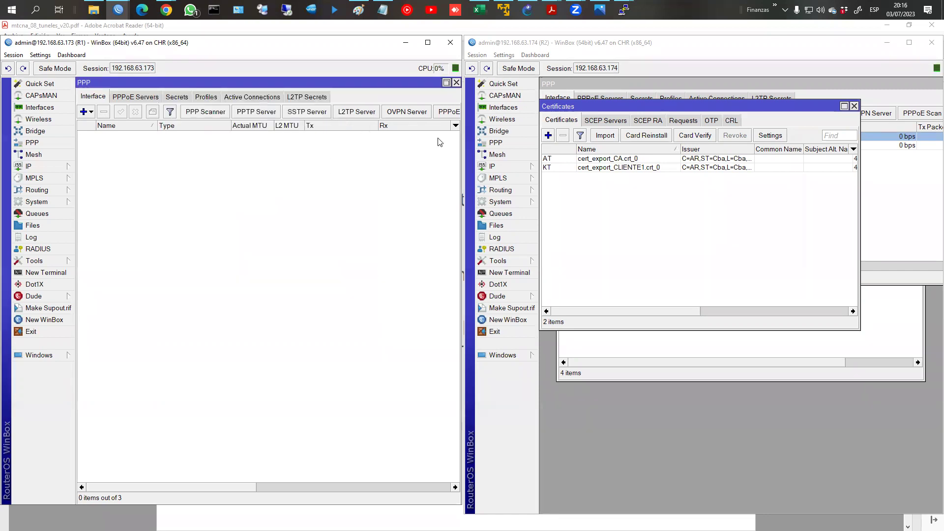
{"action": "left_click", "coordinate": [854, 106]}
Step: Create an OVPN client on R2 connecting to 192.168.63.173 as usuario3 with its password
{"action": "left_click", "coordinate": [854, 114]}
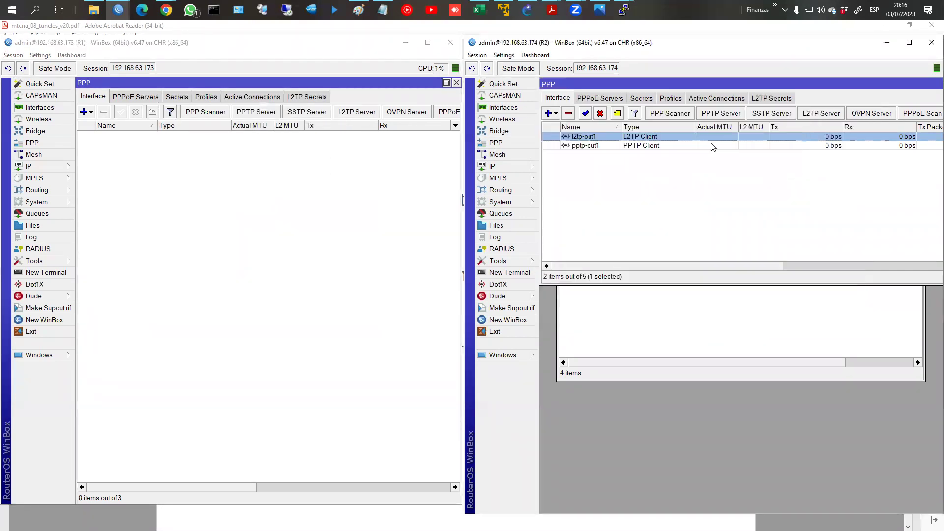
{"action": "left_click", "coordinate": [551, 113]}
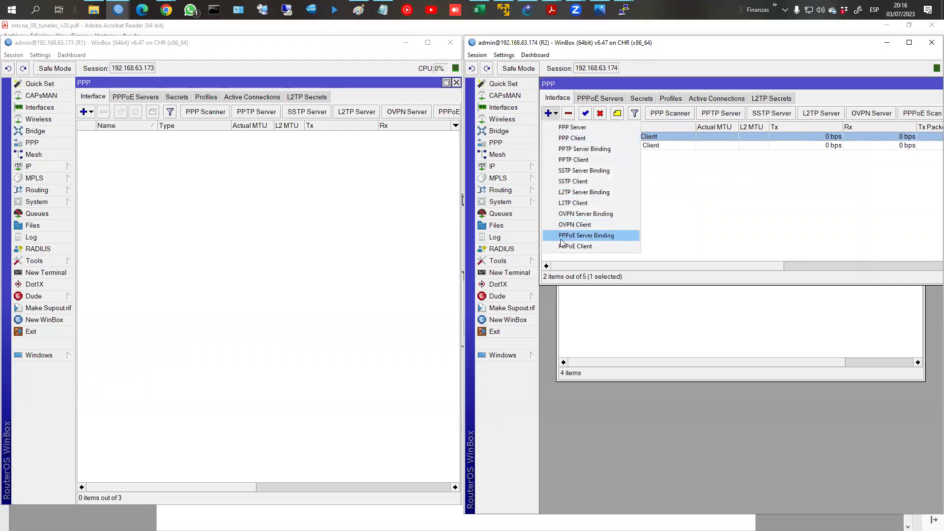
{"action": "left_click", "coordinate": [567, 224]}
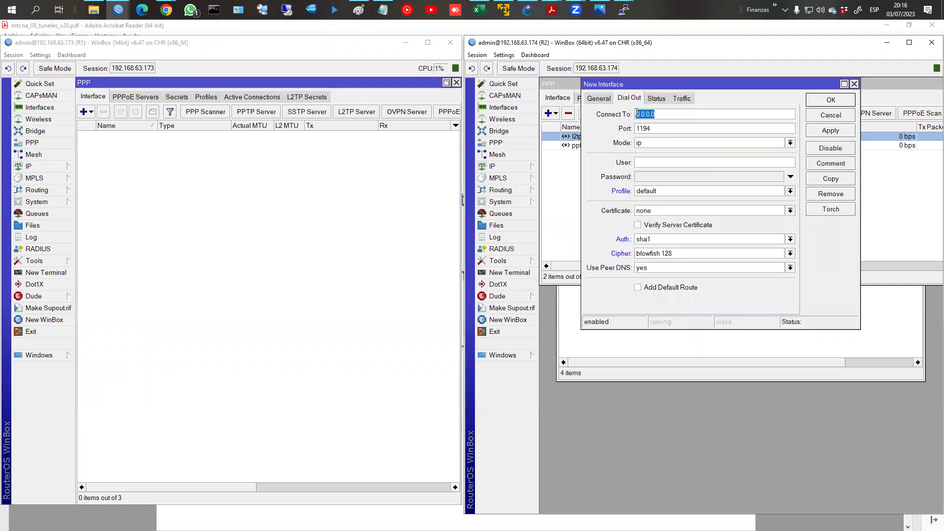
{"action": "type", "text": "192"}
{"action": "type", "text": ".168.63.173"}
{"action": "type", "text": "usu"}
{"action": "type", "text": "ario3"}
{"action": "key", "text": "Tab"}
{"action": "type", "text": "123456"}
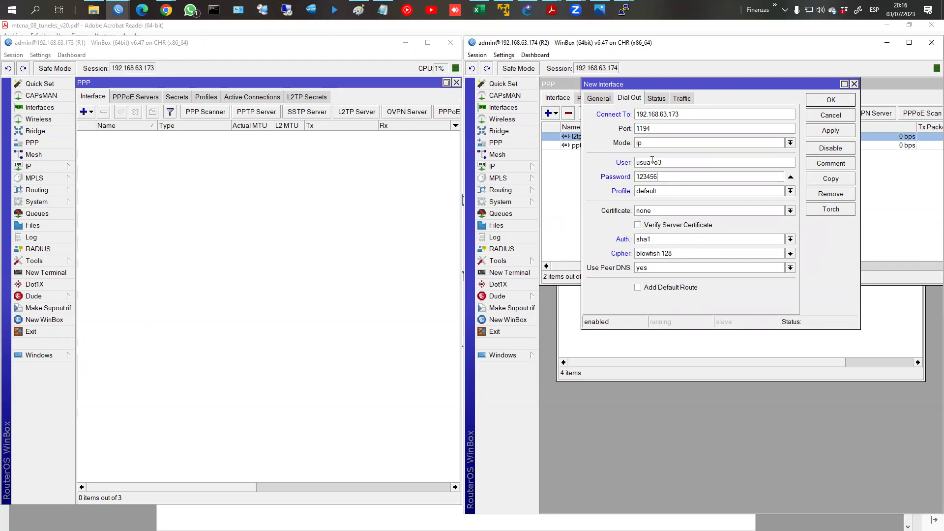
Step: Give the client certificate cert_export_CLIENTE1.crt_0, server verification, sha1 and aes 256, and save it
{"action": "left_click", "coordinate": [670, 211]}
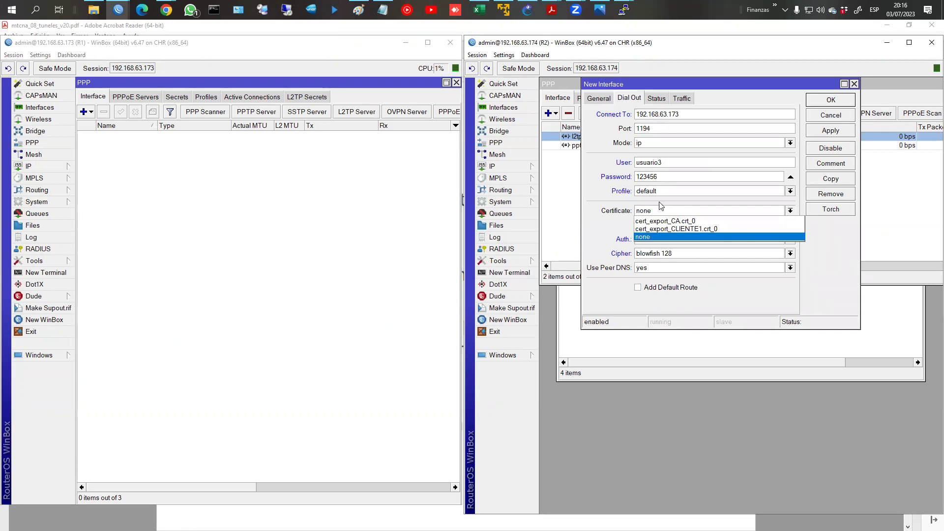
{"action": "left_click", "coordinate": [677, 229]}
{"action": "left_click", "coordinate": [668, 227]}
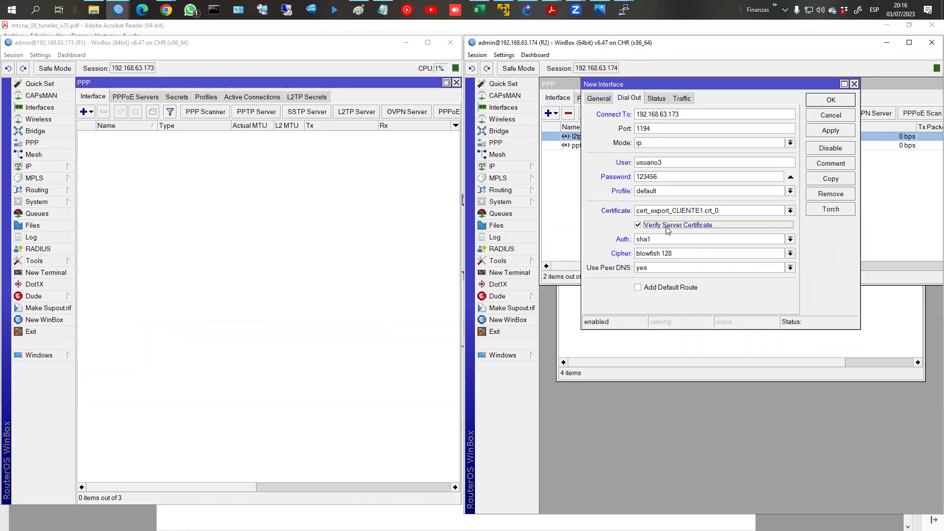
{"action": "left_click", "coordinate": [670, 241]}
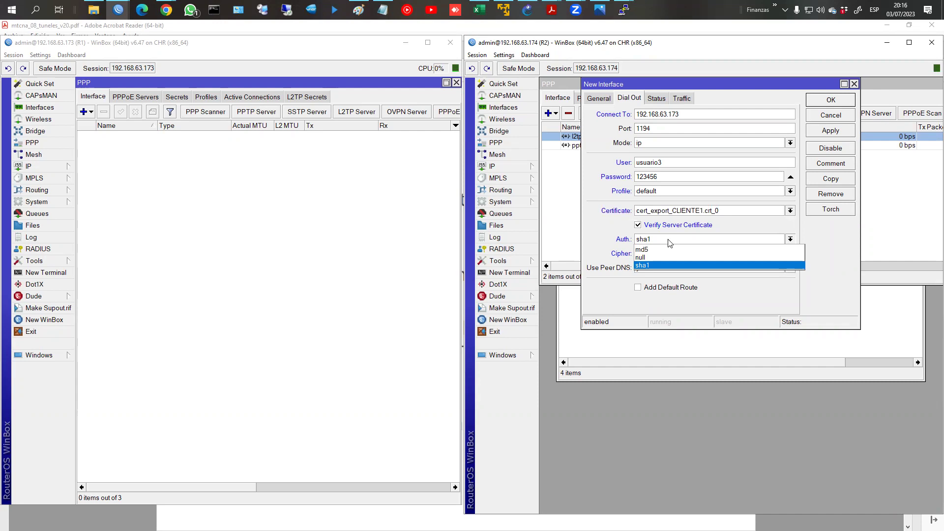
{"action": "left_click", "coordinate": [670, 243]}
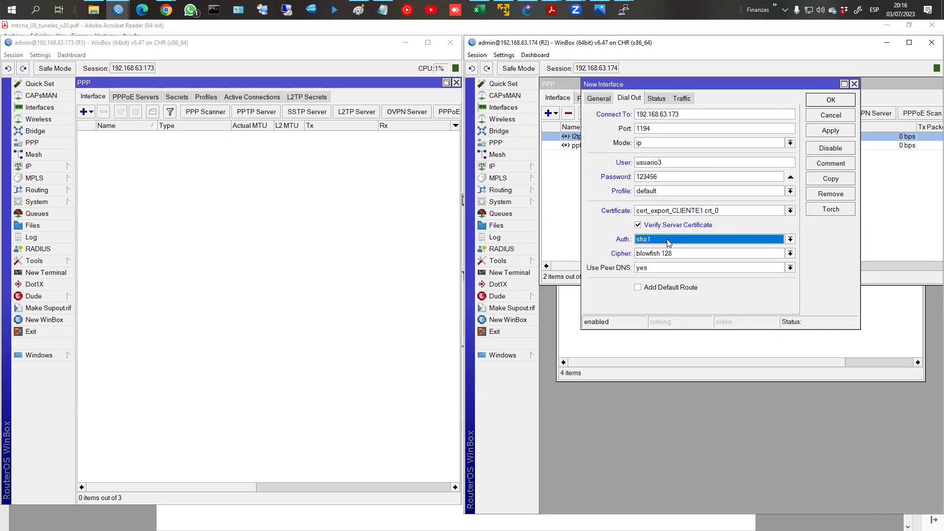
{"action": "left_click", "coordinate": [704, 257]}
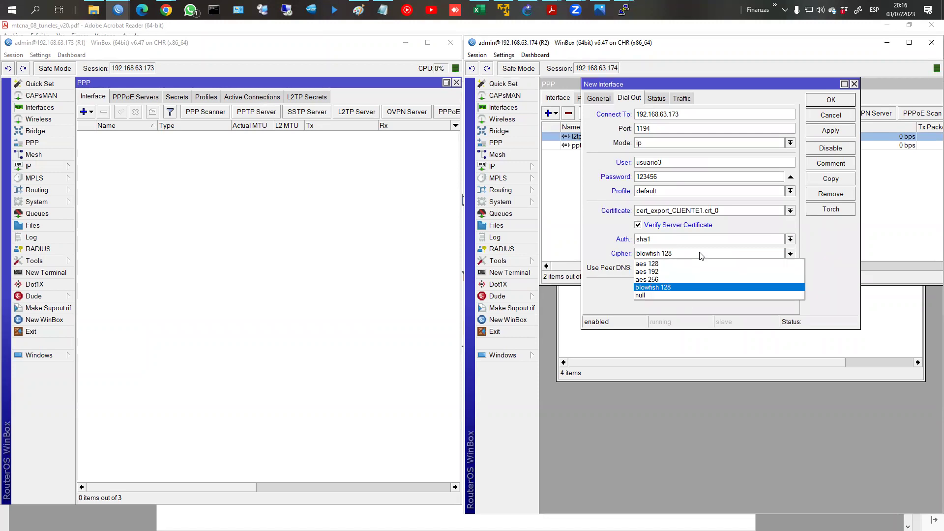
{"action": "left_click", "coordinate": [654, 279]}
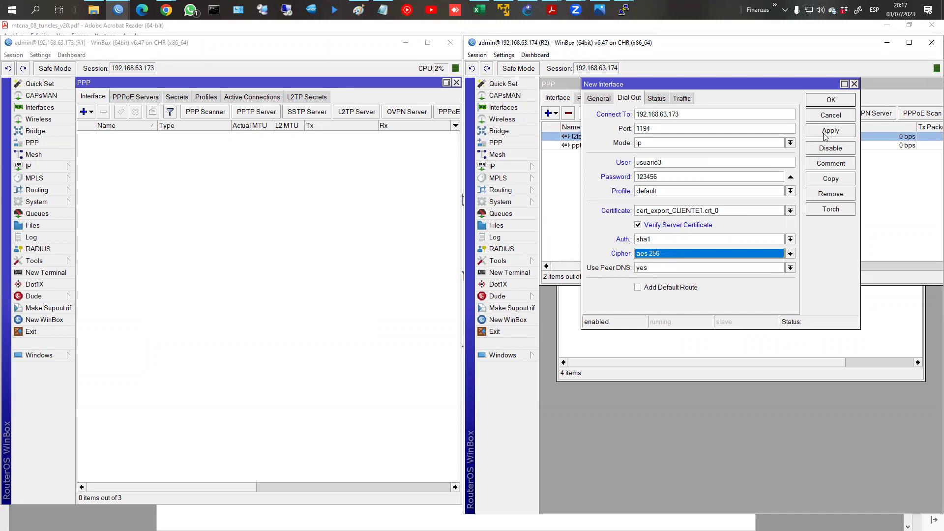
{"action": "left_click", "coordinate": [830, 101]}
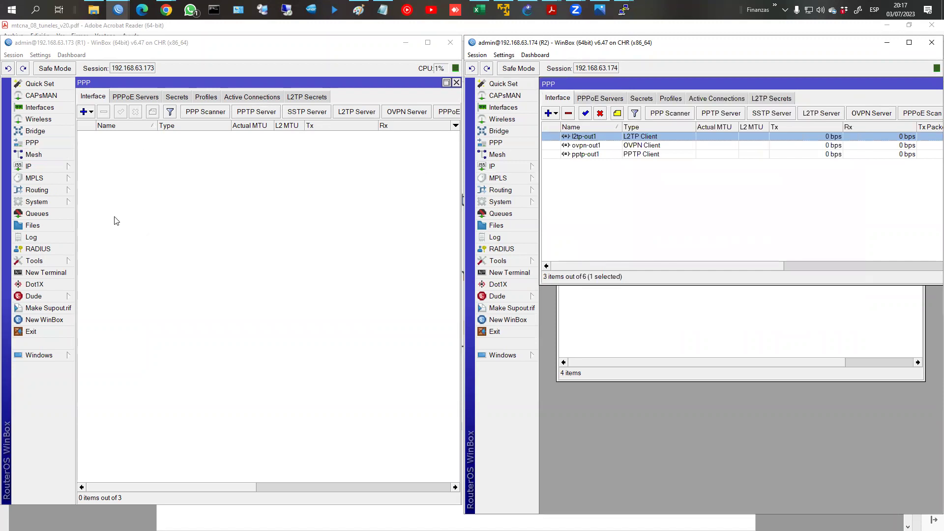
Step: Enable R1's Túnel OVPN firewall rule for TCP port 1194 and close the firewall list
{"action": "left_click", "coordinate": [46, 165]}
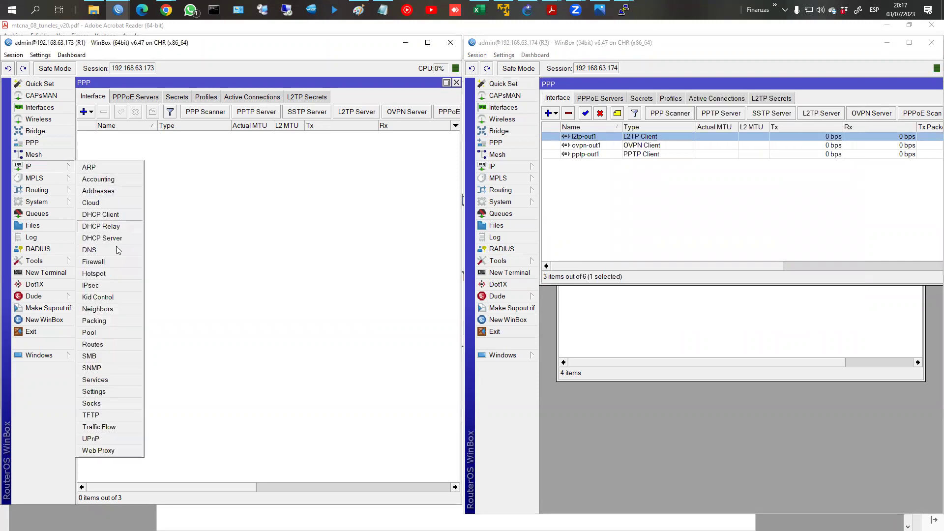
{"action": "left_click", "coordinate": [110, 260]}
{"action": "double_click", "coordinate": [131, 344]}
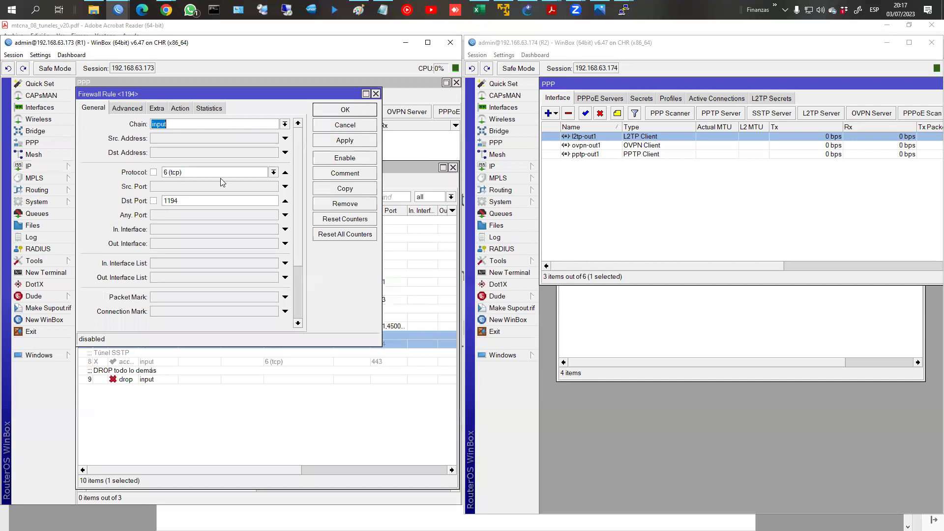
{"action": "left_click", "coordinate": [361, 113]}
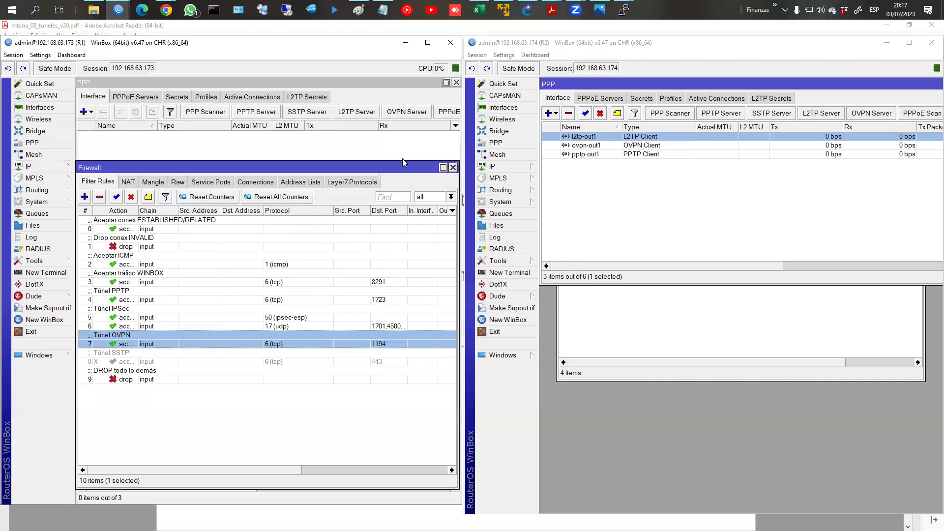
{"action": "left_click", "coordinate": [453, 167]}
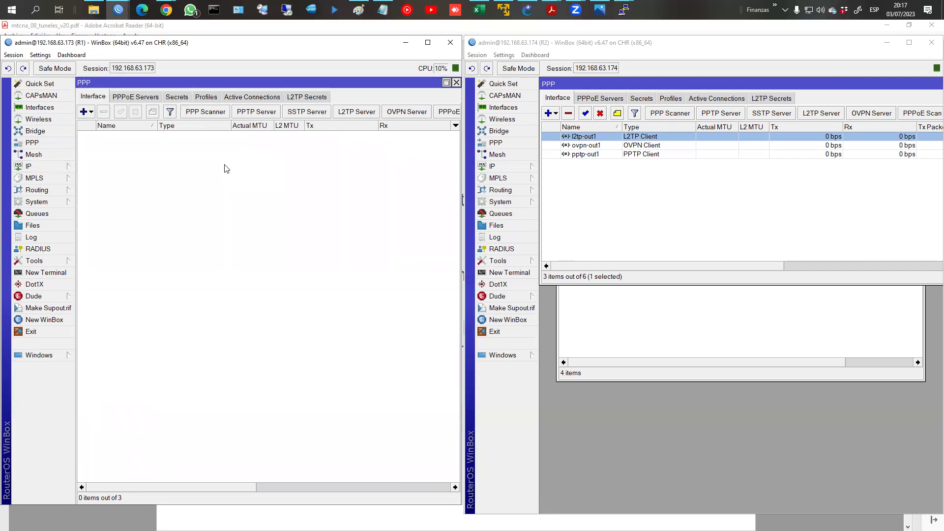
Step: Stop R1's OVPN server from requiring client certificates
{"action": "left_click", "coordinate": [245, 97]}
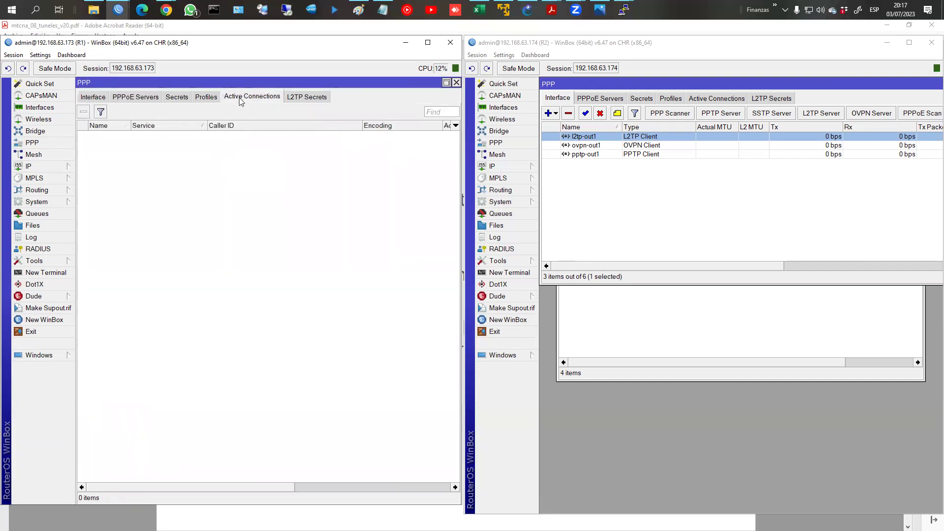
{"action": "left_click", "coordinate": [91, 100]}
{"action": "left_click", "coordinate": [407, 112]}
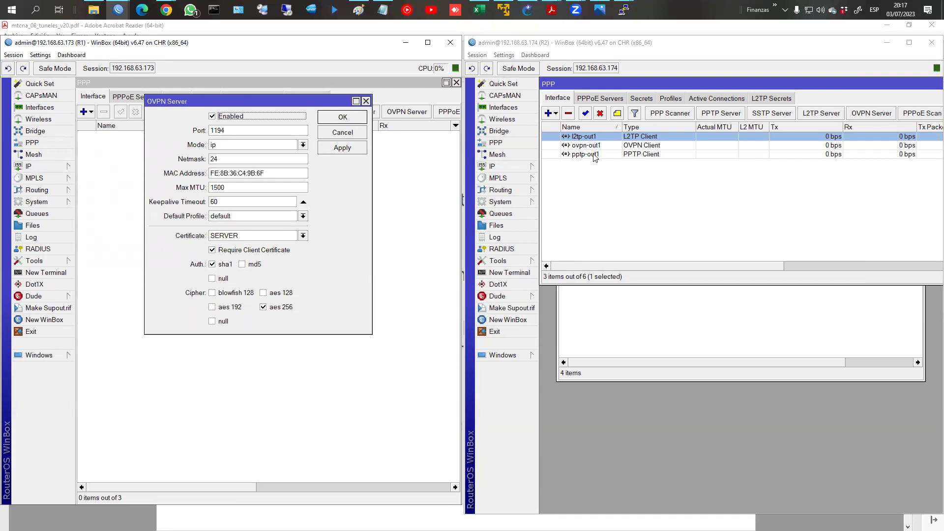
{"action": "left_click", "coordinate": [252, 250]}
{"action": "left_click", "coordinate": [341, 148]}
{"action": "left_click", "coordinate": [343, 120]}
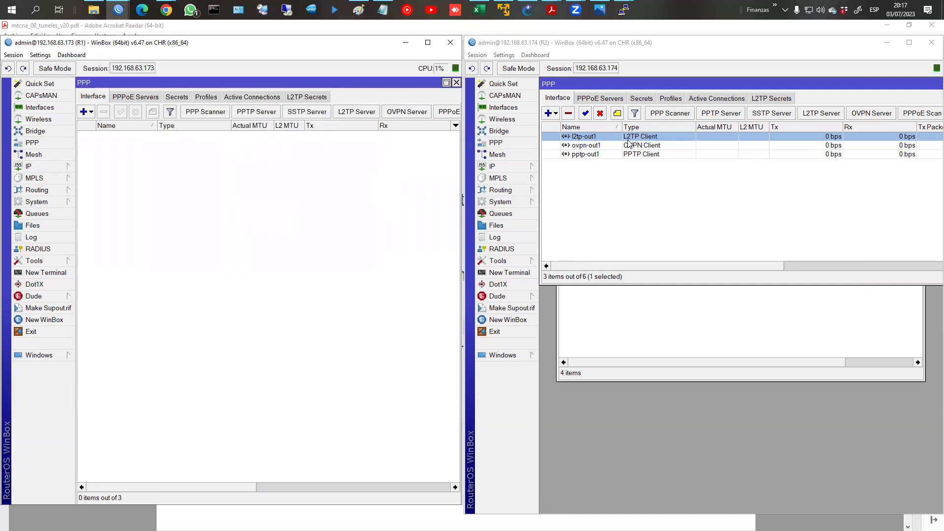
Step: Open R2's ovpn-out1 client settings and show R1's PPP secrets
{"action": "double_click", "coordinate": [601, 145]}
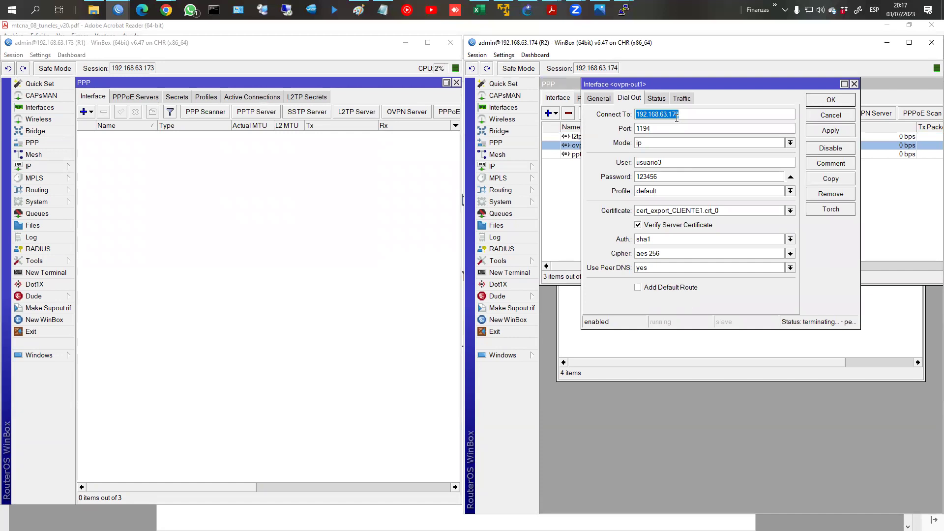
{"action": "left_click", "coordinate": [252, 96]}
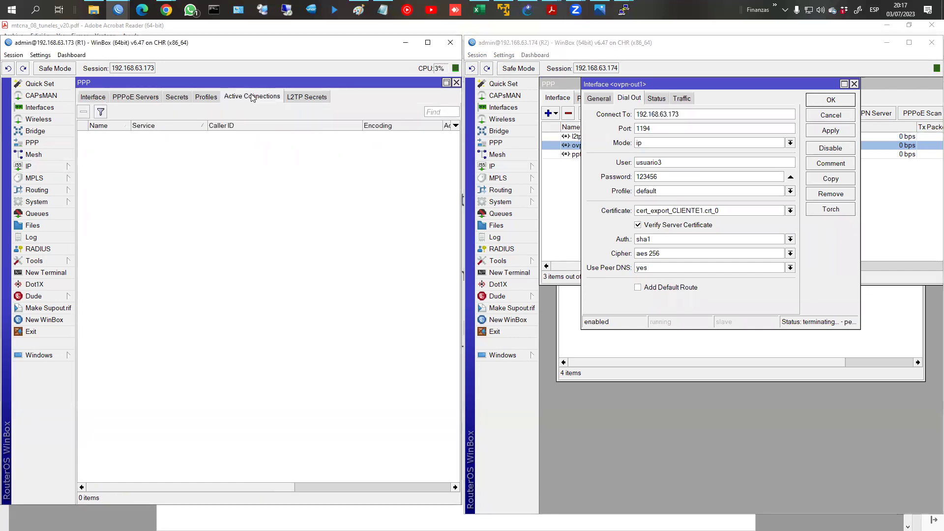
{"action": "left_click", "coordinate": [101, 98]}
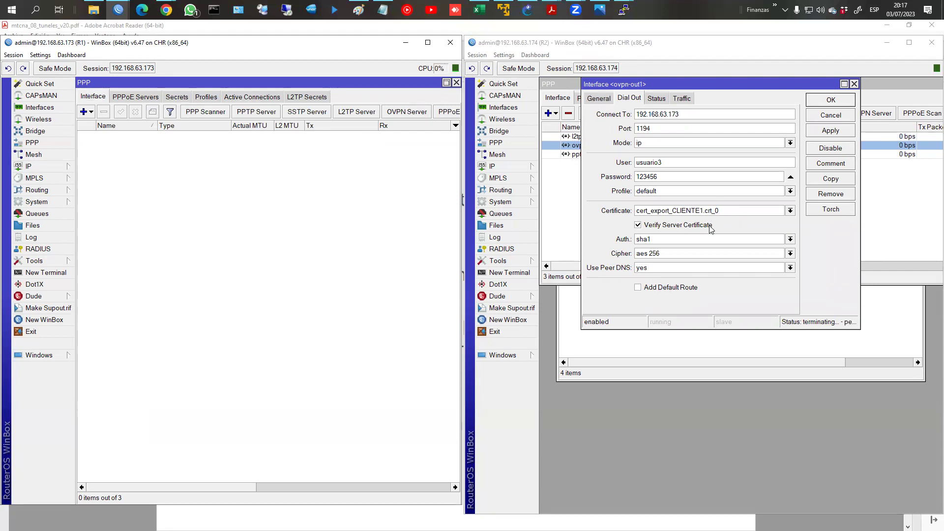
{"action": "left_click", "coordinate": [181, 99]}
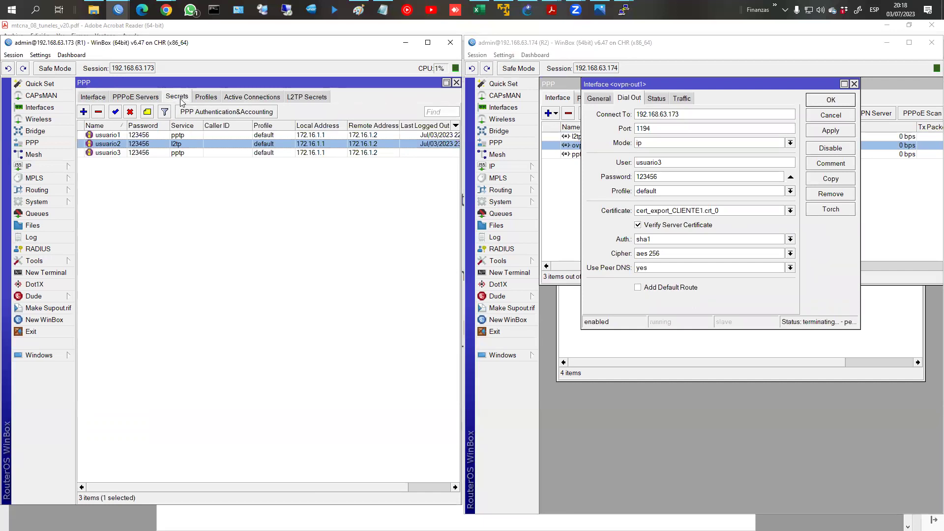
Step: Switch the usuario3 PPP secret's service to ovpn
{"action": "double_click", "coordinate": [172, 153]}
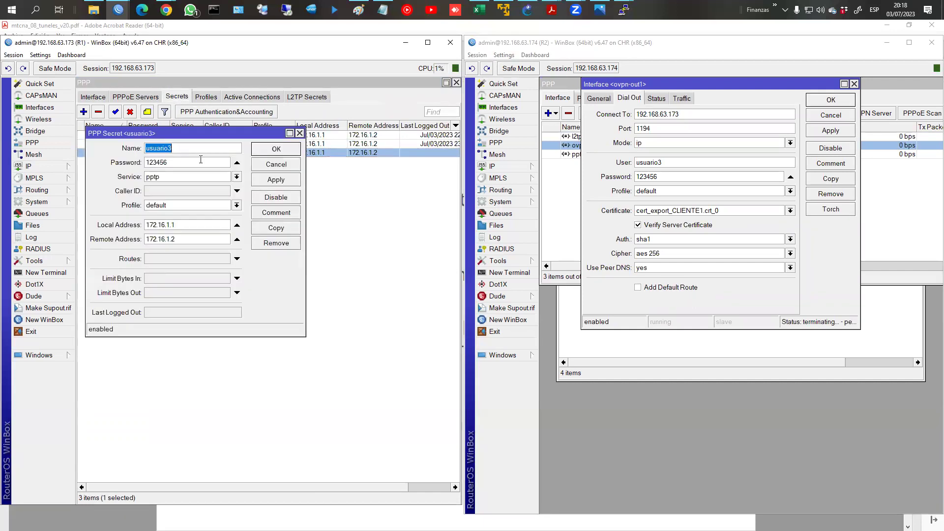
{"action": "left_click", "coordinate": [236, 177]}
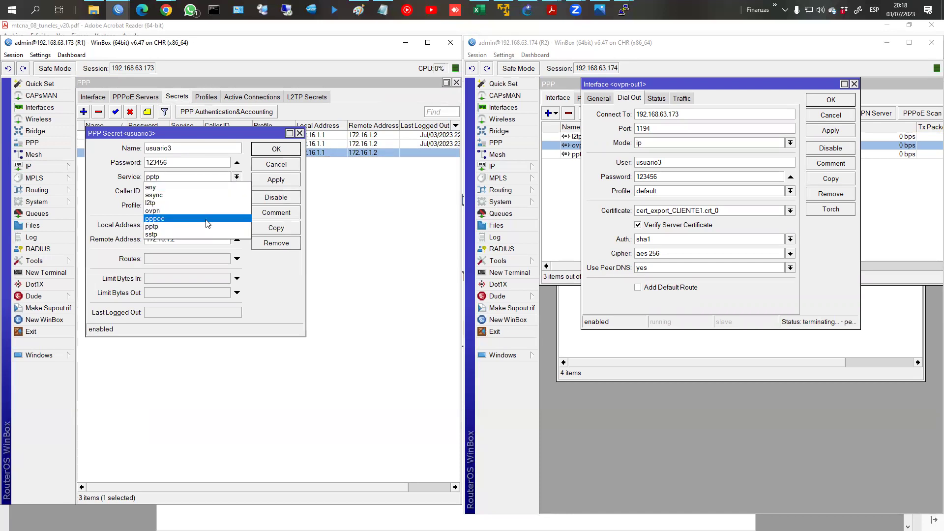
{"action": "left_click", "coordinate": [206, 220]}
{"action": "left_click", "coordinate": [237, 177]}
{"action": "left_click", "coordinate": [157, 210]}
{"action": "left_click", "coordinate": [274, 179]}
{"action": "left_click", "coordinate": [274, 149]}
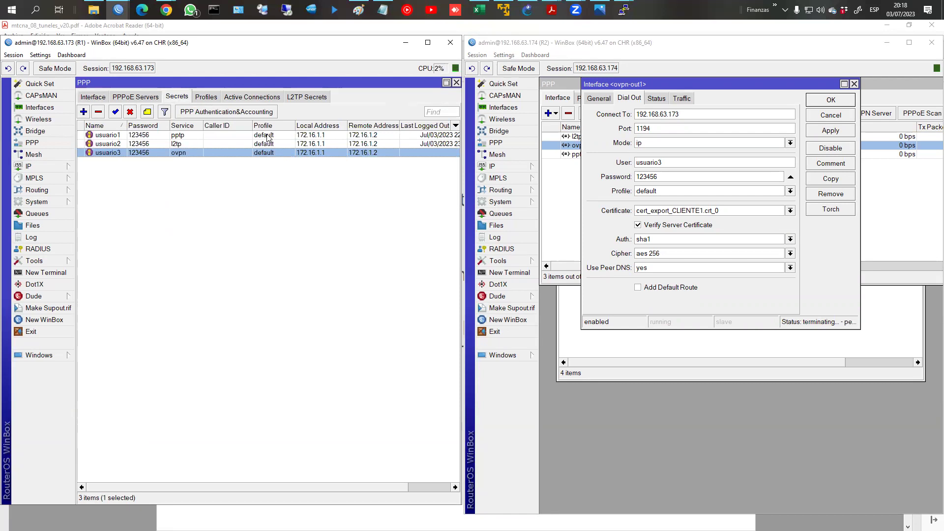
Step: Check R1's active connections and its ovpn-usuario3 server binding
{"action": "left_click", "coordinate": [257, 98]}
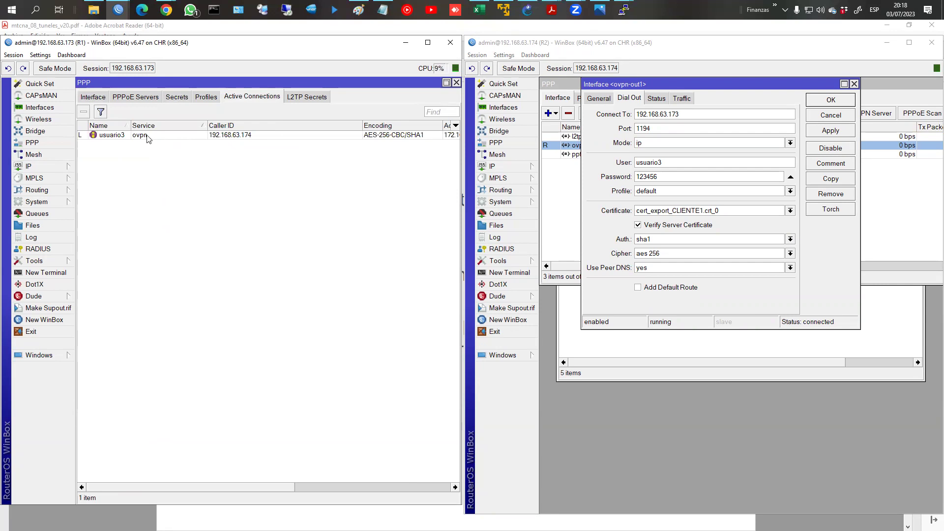
{"action": "left_click", "coordinate": [101, 98]}
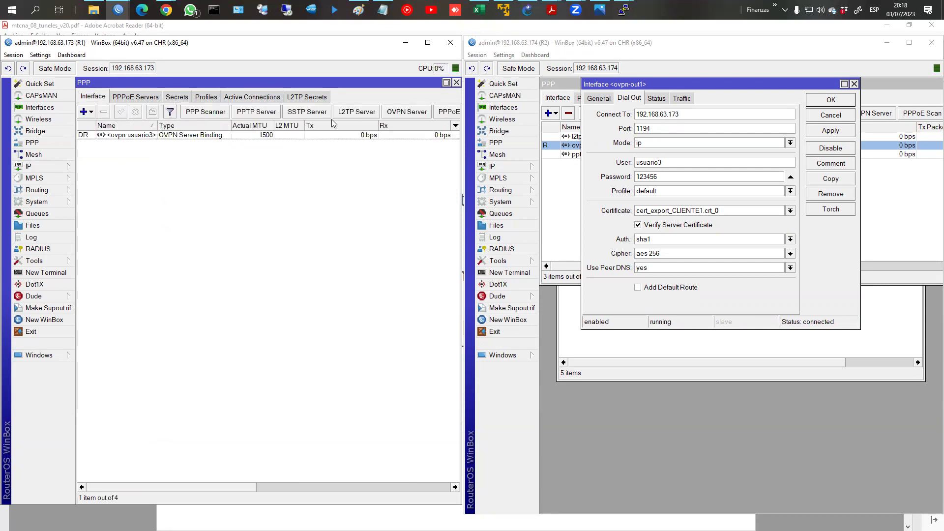
{"action": "left_click", "coordinate": [387, 113]}
Step: Require client certificates again on R1's OVPN server and view its active connections
{"action": "left_click", "coordinate": [235, 250]}
{"action": "left_click", "coordinate": [338, 148]}
{"action": "left_click", "coordinate": [343, 117]}
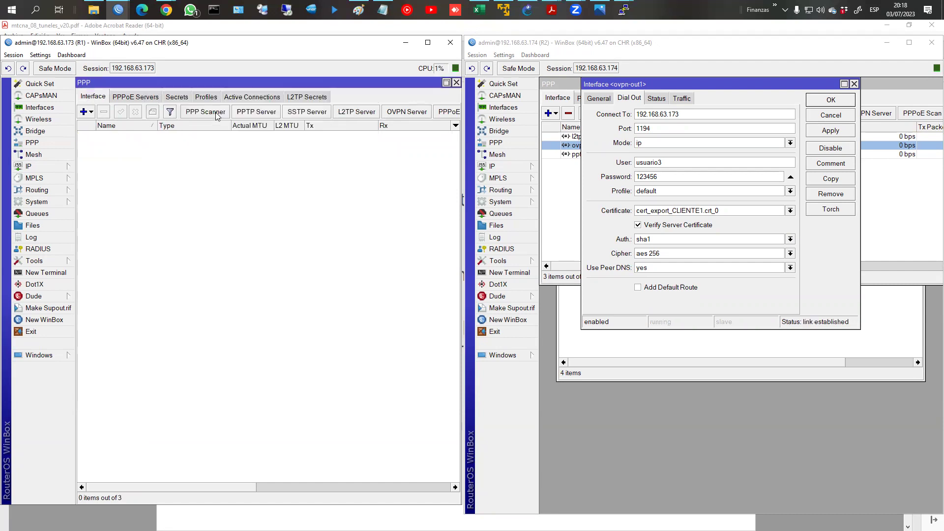
{"action": "left_click", "coordinate": [241, 98]}
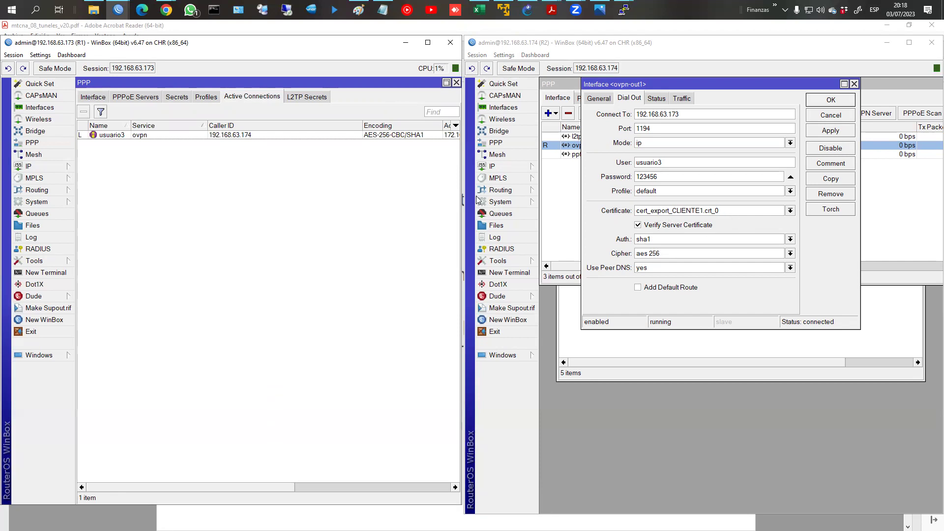
Step: Maximize R1's window to inspect the ovpn connection from 192.168.63.174 (AES-256-CBC/SHA1), then restore it
{"action": "left_click", "coordinate": [428, 42]}
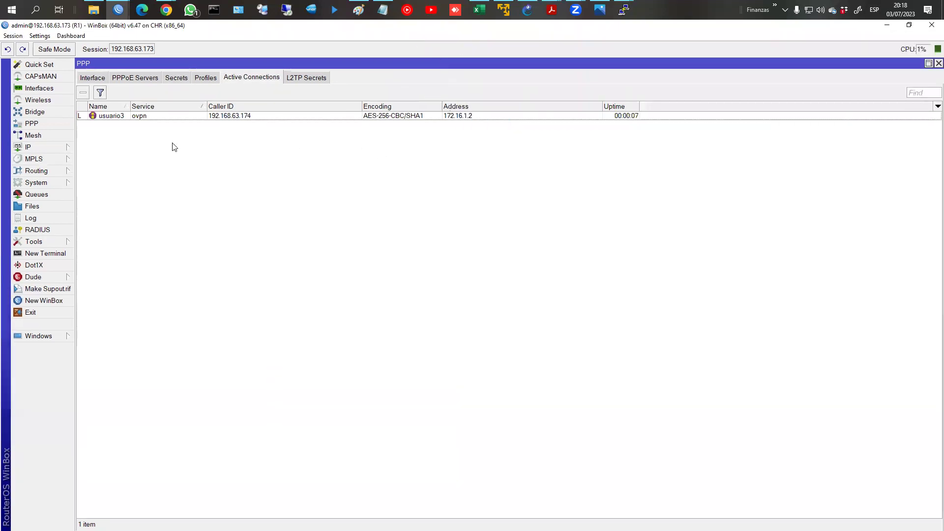
{"action": "mouse_move", "coordinate": [107, 101]}
{"action": "left_mouse_down"}
{"action": "mouse_move", "coordinate": [133, 108]}
{"action": "mouse_move", "coordinate": [118, 102]}
{"action": "left_mouse_up"}
{"action": "mouse_move", "coordinate": [149, 102]}
{"action": "left_mouse_down"}
{"action": "mouse_move", "coordinate": [125, 120]}
{"action": "mouse_move", "coordinate": [150, 103]}
{"action": "left_mouse_up"}
{"action": "mouse_move", "coordinate": [240, 108]}
{"action": "left_mouse_down"}
{"action": "mouse_move", "coordinate": [230, 105]}
{"action": "mouse_move", "coordinate": [240, 106]}
{"action": "left_mouse_up"}
{"action": "mouse_move", "coordinate": [422, 107]}
{"action": "left_mouse_down"}
{"action": "mouse_move", "coordinate": [350, 120]}
{"action": "mouse_move", "coordinate": [473, 130]}
{"action": "mouse_move", "coordinate": [464, 106]}
{"action": "left_mouse_up"}
{"action": "mouse_move", "coordinate": [628, 106]}
{"action": "left_mouse_down"}
{"action": "mouse_move", "coordinate": [595, 113]}
{"action": "mouse_move", "coordinate": [629, 109]}
{"action": "left_mouse_up"}
{"action": "key", "text": "Escape"}
{"action": "left_click", "coordinate": [909, 24]}
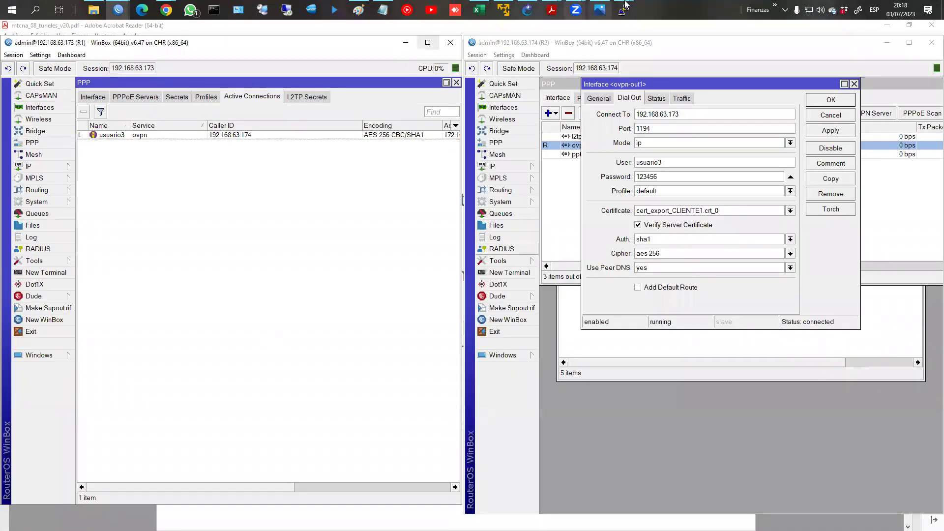
Step: Rerun ping 192.168.2.254 from PC1's PuTTY console
{"action": "mouse_move", "coordinate": [623, 9]}
{"action": "left_click", "coordinate": [600, 47]}
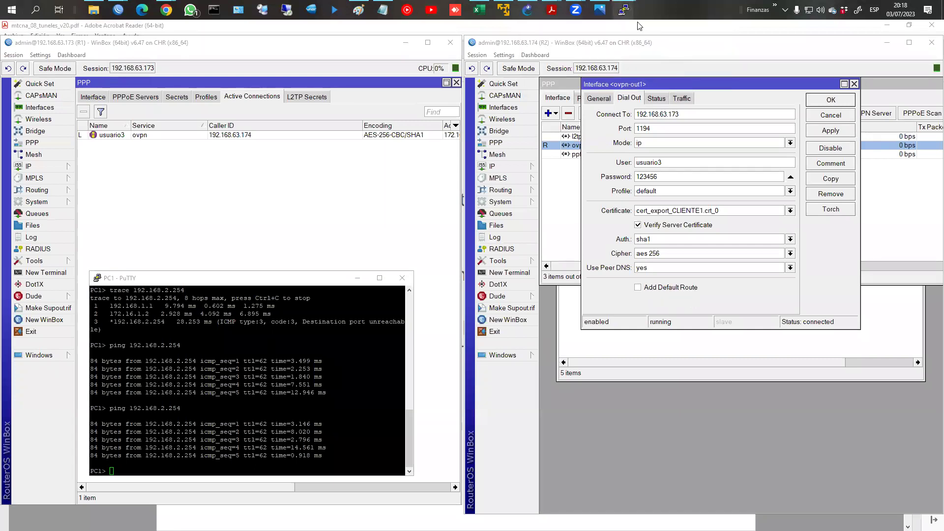
{"action": "left_click", "coordinate": [668, 49]}
{"action": "left_click", "coordinate": [311, 429]}
{"action": "key", "text": "Up"}
{"action": "key", "text": "Return"}
Step: Rerun ping 192.168.1.254 from PC2's PuTTY console
{"action": "left_click", "coordinate": [635, 449]}
{"action": "key", "text": "Up"}
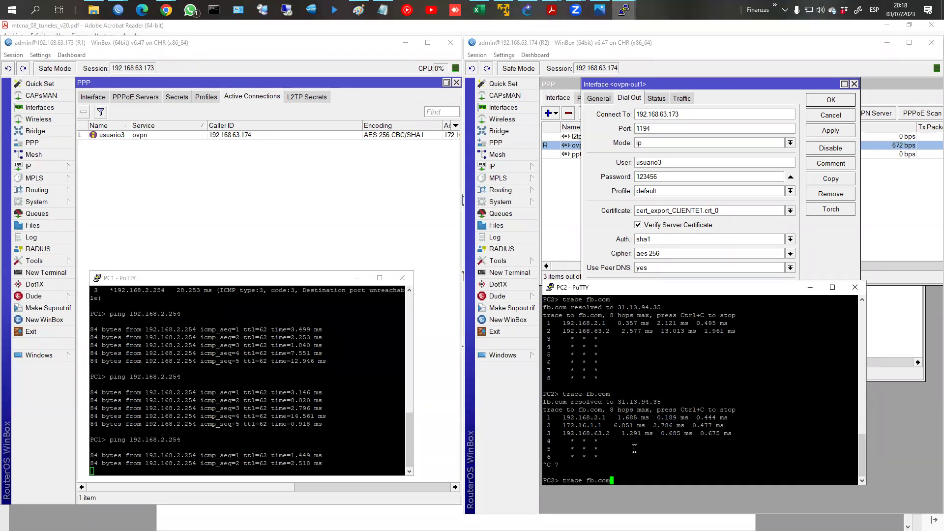
{"action": "key", "text": "Up"}
{"action": "key", "text": "Up"}
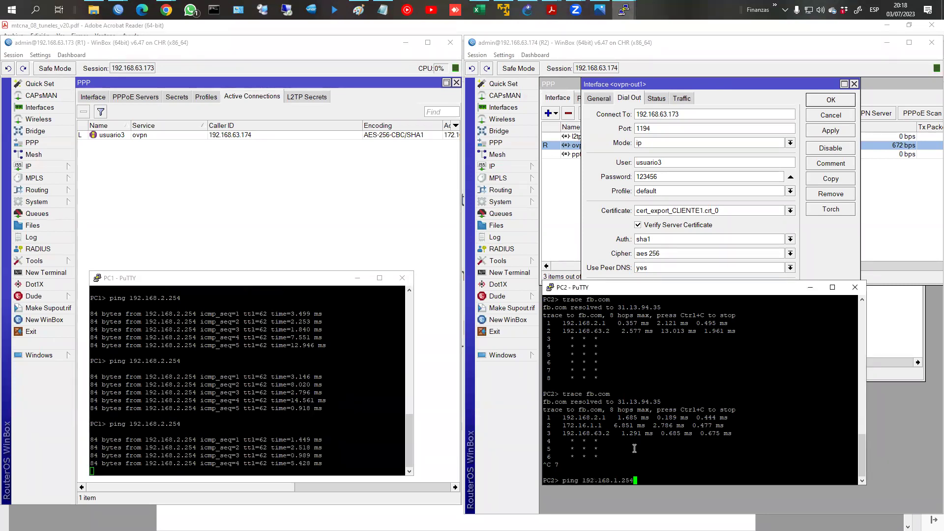
{"action": "key", "text": "Return"}
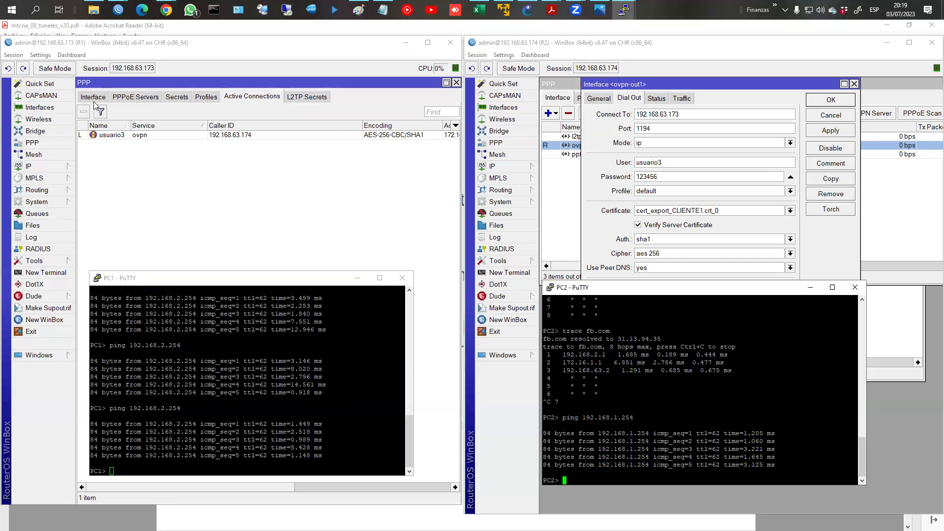
Step: Review R1's firewall rules 0 and 2, then show the PPP interface list with ovpn-usuario3
{"action": "left_click", "coordinate": [46, 165]}
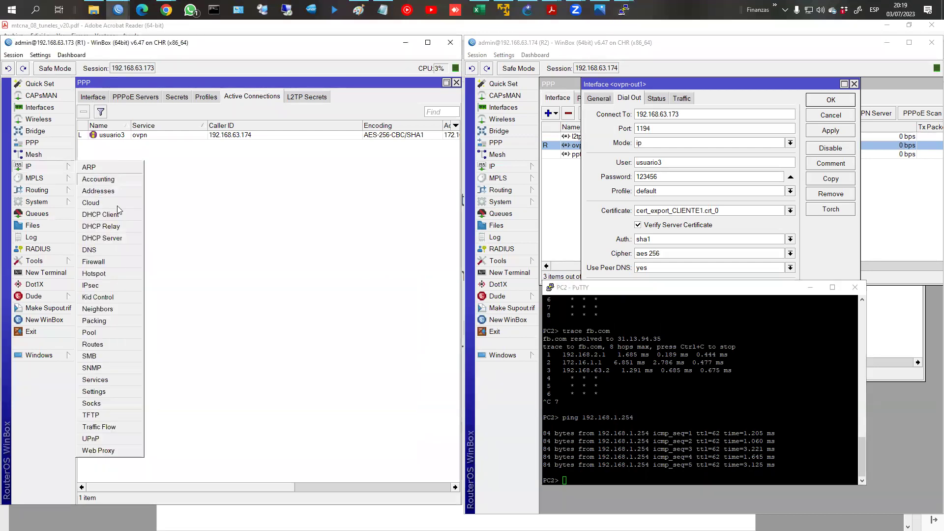
{"action": "left_click", "coordinate": [121, 261]}
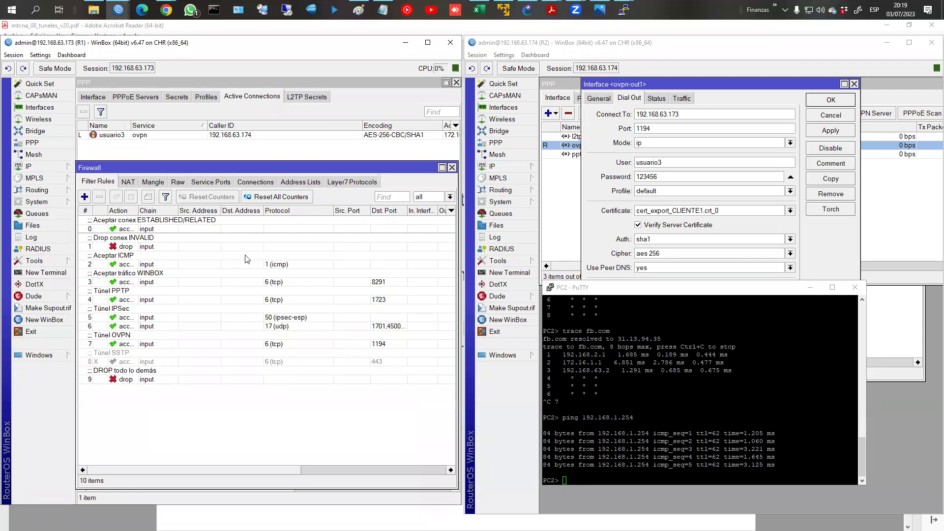
{"action": "left_click", "coordinate": [188, 228]}
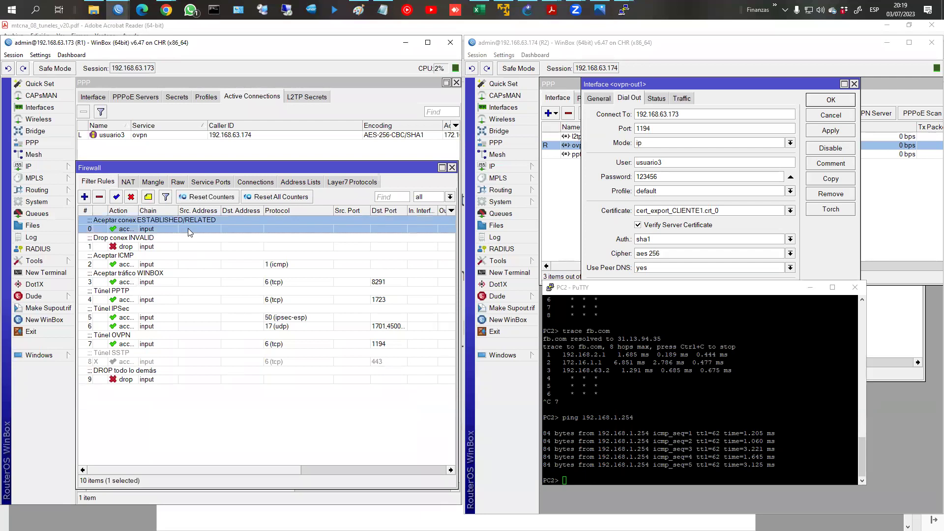
{"action": "left_click", "coordinate": [188, 255]}
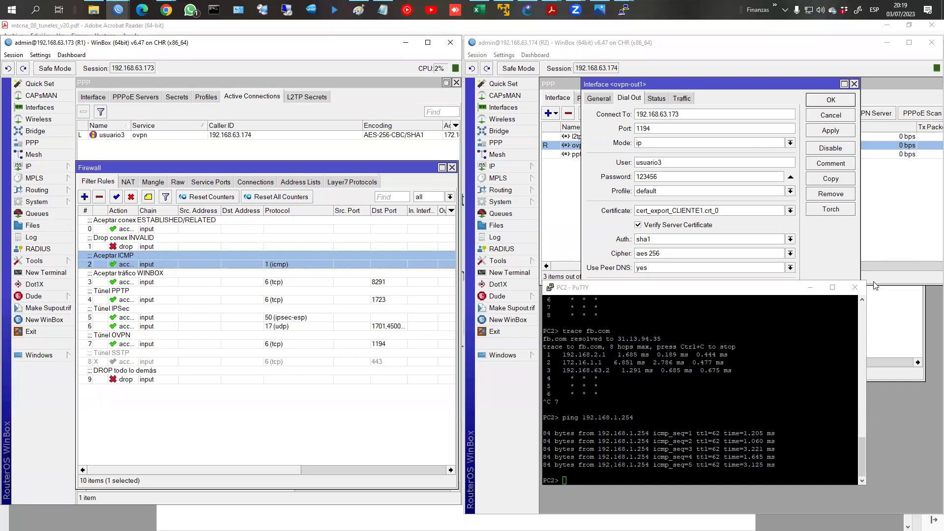
{"action": "left_click", "coordinate": [235, 154]}
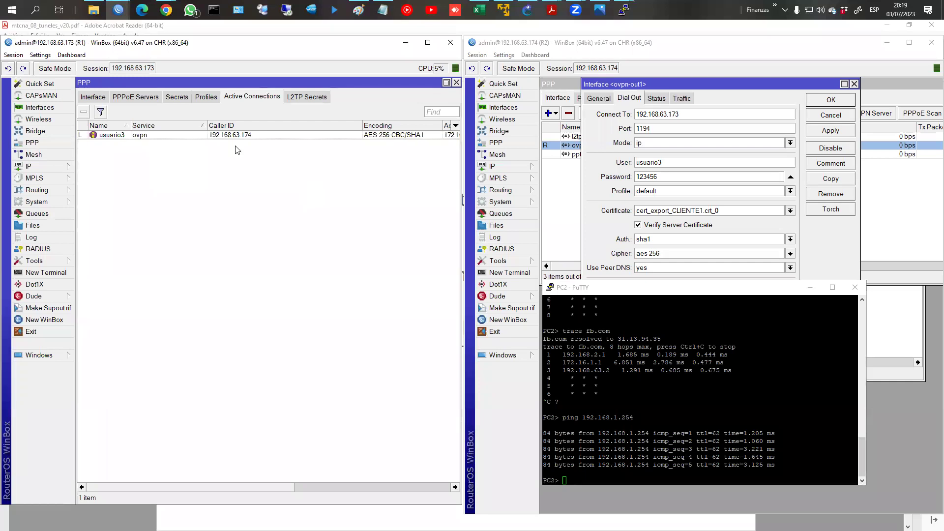
{"action": "left_click", "coordinate": [96, 97]}
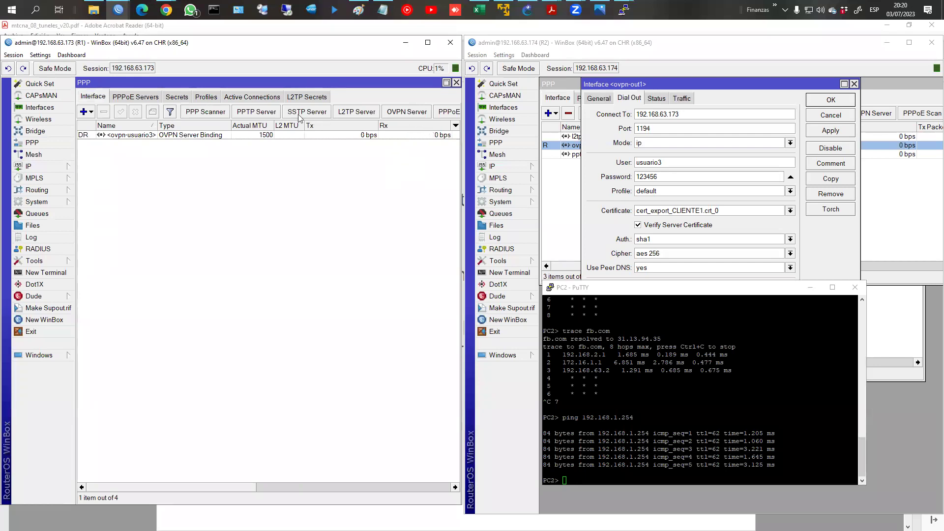
Step: Set R1's SSTP server certificate to SERVER, then bring R2's PPP interface list forward
{"action": "left_click", "coordinate": [314, 114]}
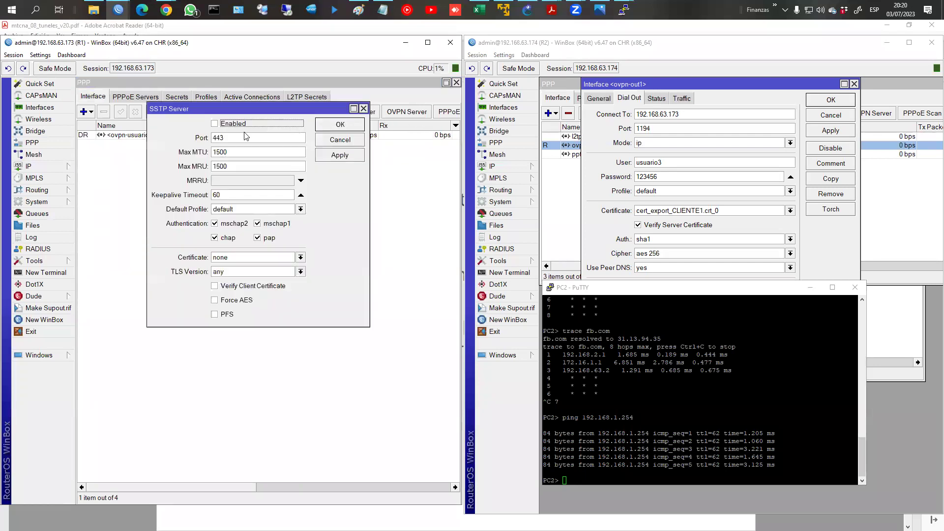
{"action": "left_click", "coordinate": [254, 261]}
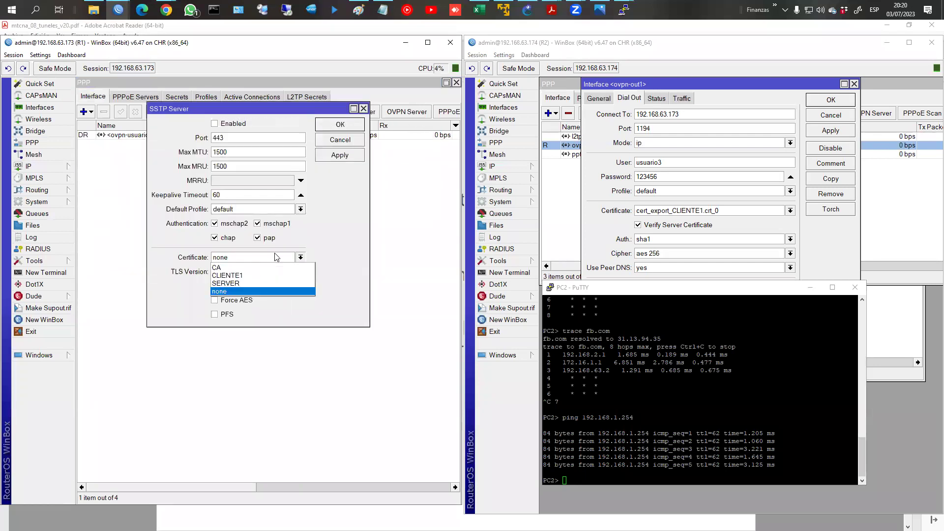
{"action": "left_click", "coordinate": [250, 287]}
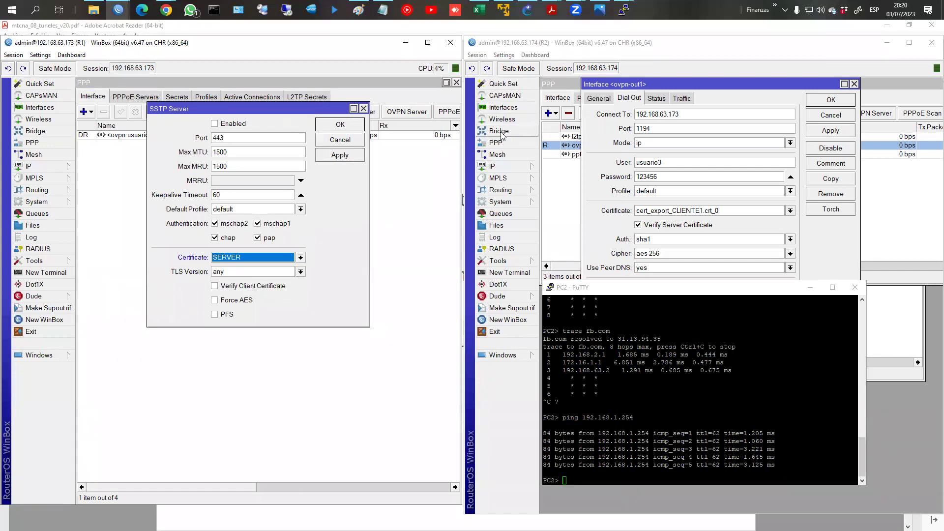
{"action": "left_click", "coordinate": [572, 148]}
{"action": "left_click", "coordinate": [547, 114]}
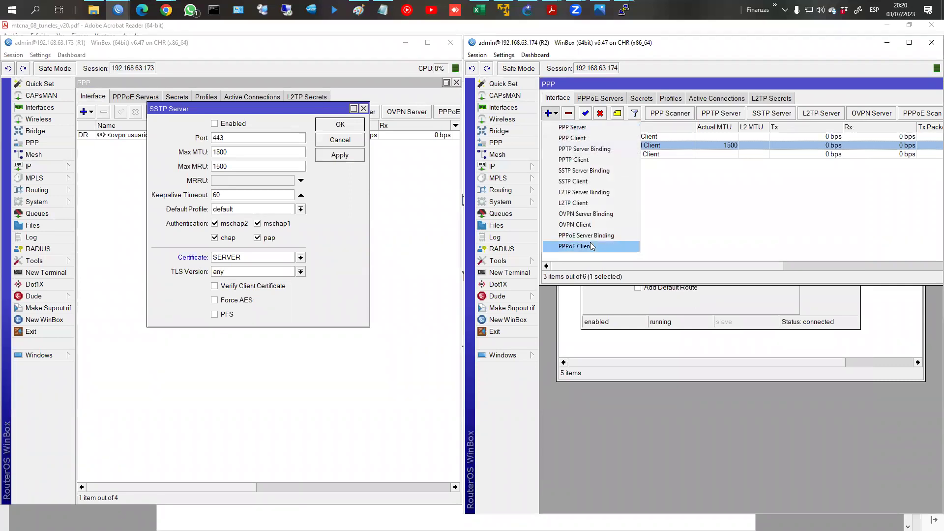
Step: Review a new R2 SSTP client's Certificate and TLS Version options, discard it, and close R1's SSTP server
{"action": "left_click", "coordinate": [579, 182]}
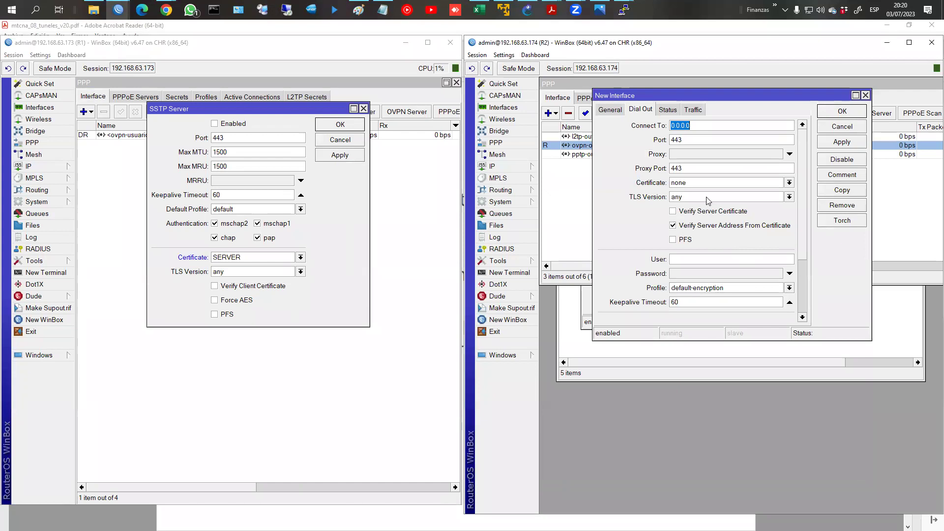
{"action": "left_click", "coordinate": [707, 183]}
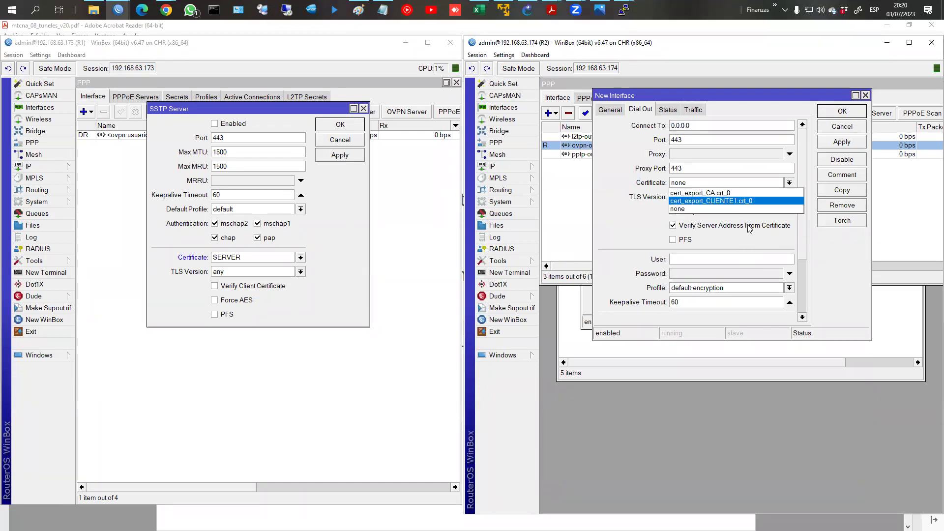
{"action": "left_click", "coordinate": [808, 245]}
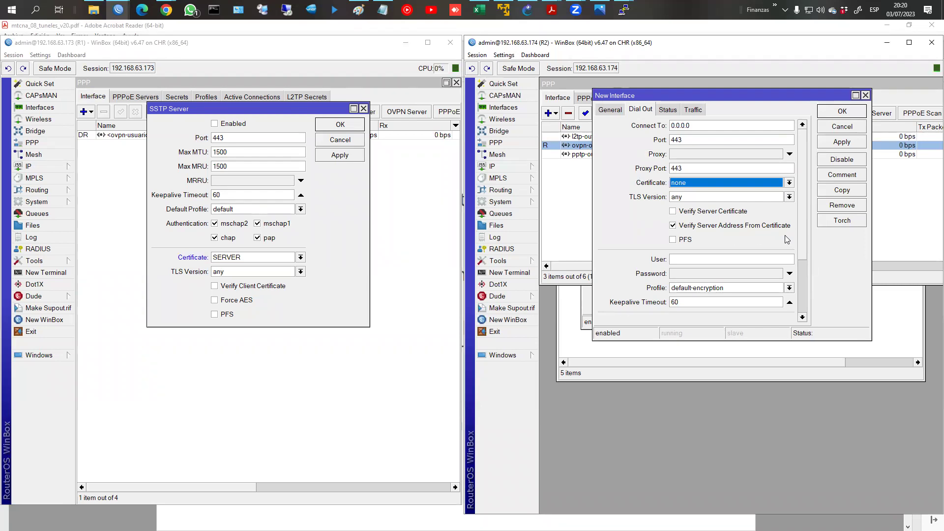
{"action": "left_click", "coordinate": [696, 198]}
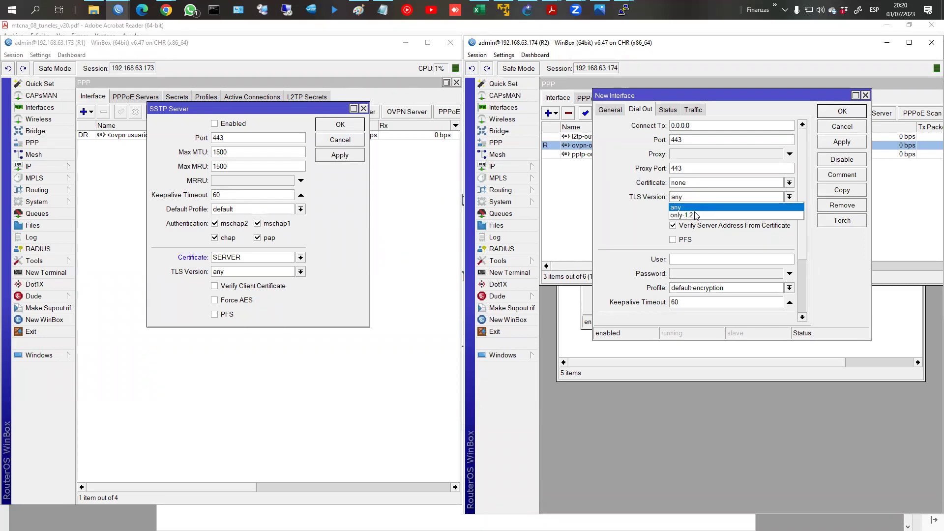
{"action": "left_click", "coordinate": [760, 259]}
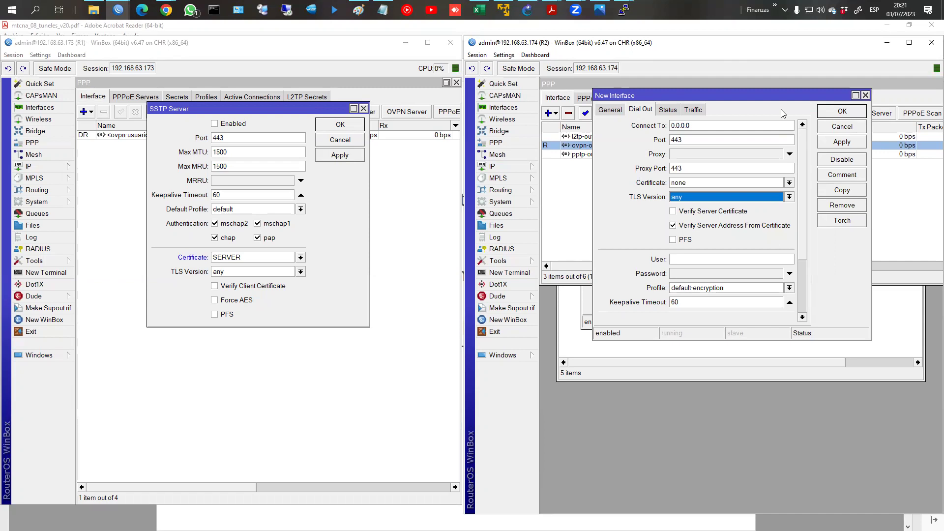
{"action": "left_click", "coordinate": [848, 130]}
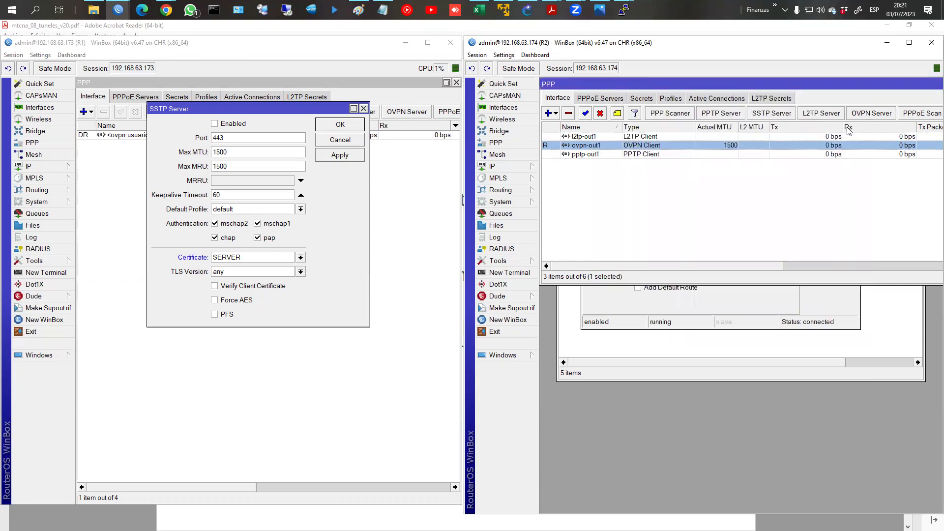
{"action": "left_click", "coordinate": [345, 143]}
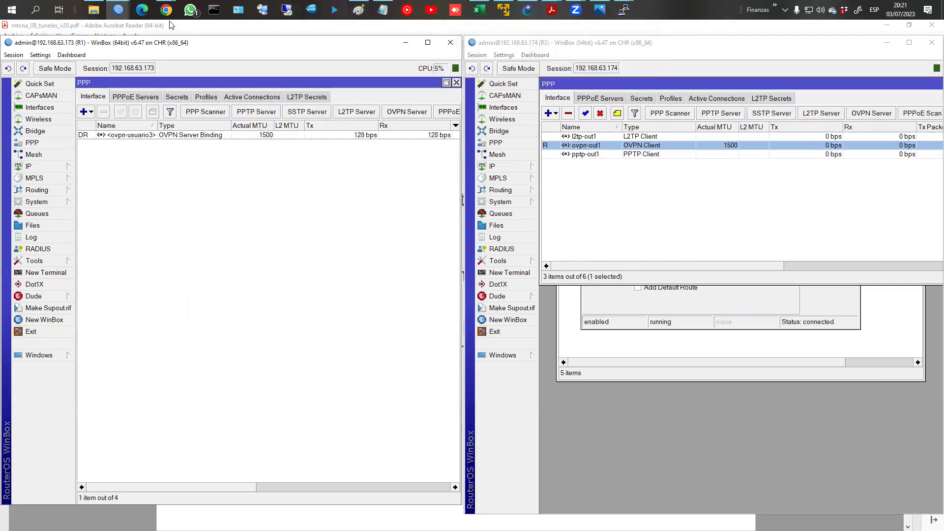
Step: Bring the tunnels slides PDF forward and close the routing slides PDF
{"action": "mouse_move", "coordinate": [557, 14]}
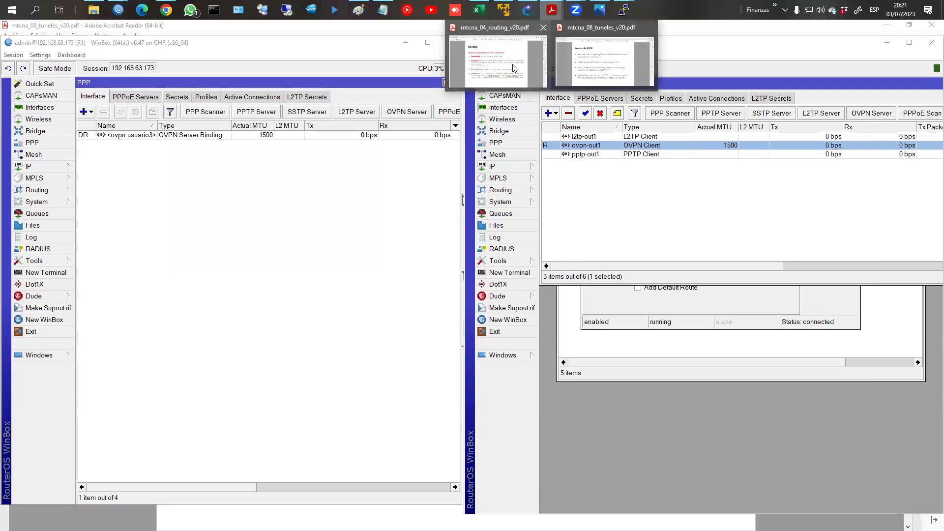
{"action": "left_click", "coordinate": [639, 72]}
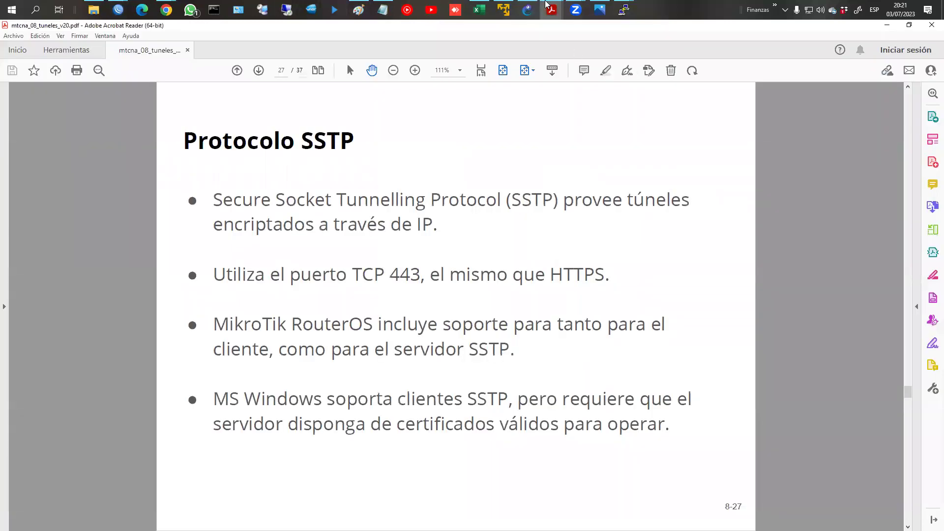
{"action": "mouse_move", "coordinate": [551, 10]}
{"action": "left_click", "coordinate": [543, 27]}
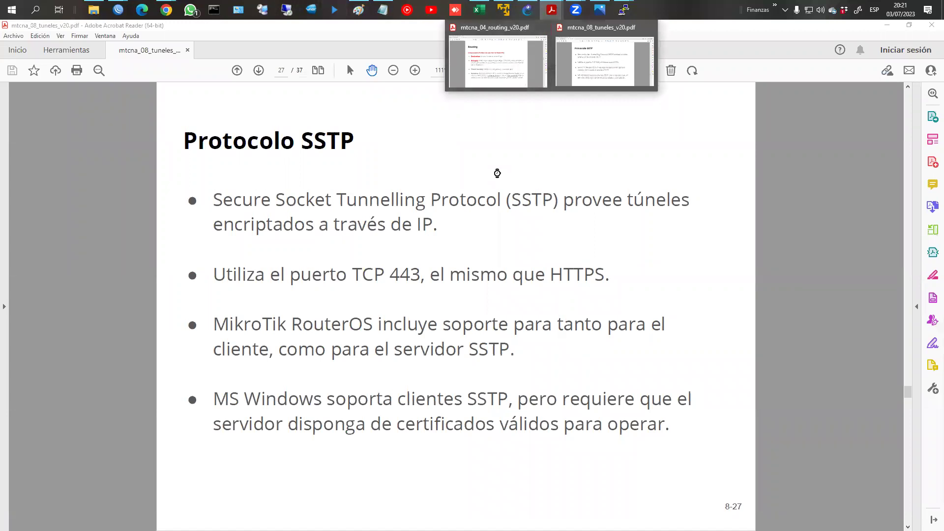
Step: Page through the SSTP slides to the page 14 remote-access VPN diagram
{"action": "key", "text": "Right"}
{"action": "key", "text": "Right"}
{"action": "key", "text": "Right"}
{"action": "key", "text": "Right"}
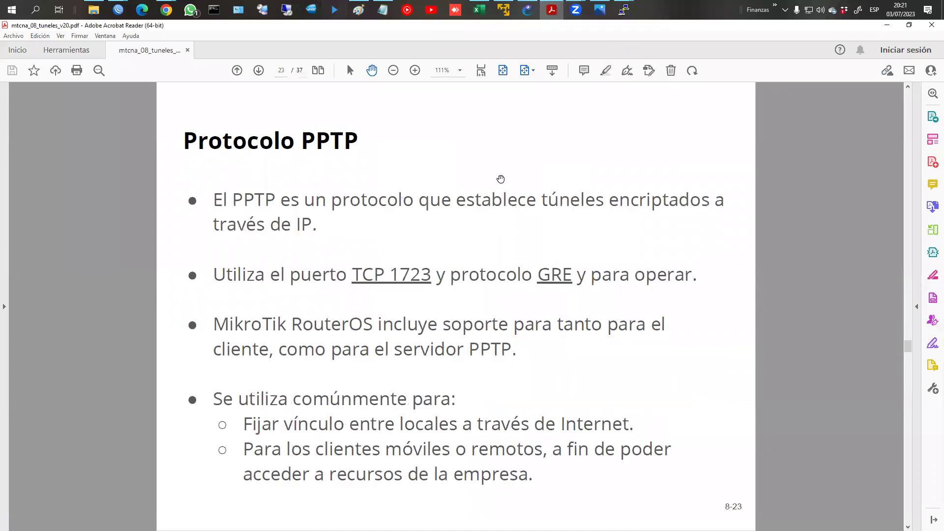
{"action": "key", "text": "Left"}
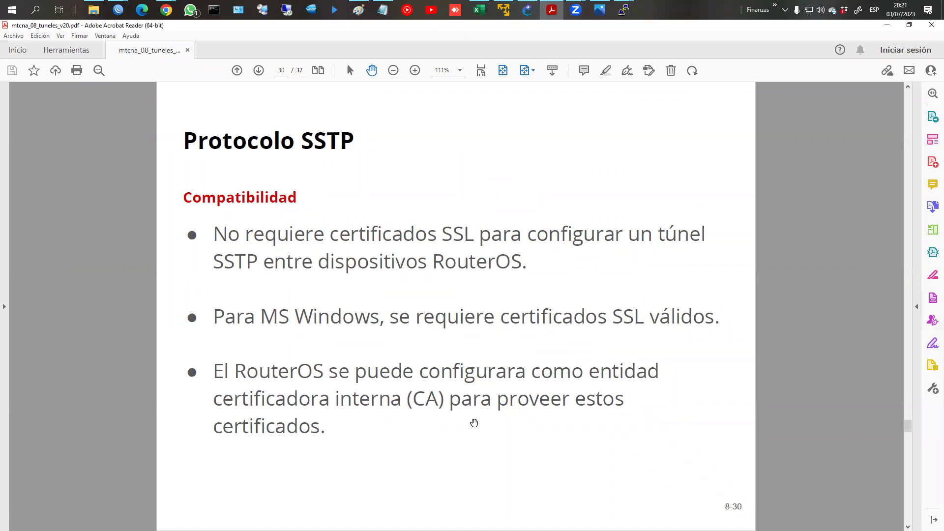
{"action": "scroll", "coordinate": [474, 423], "scroll_direction": "down", "scroll_amount": 3}
{"action": "scroll", "coordinate": [474, 423], "scroll_direction": "up", "scroll_amount": 10}
{"action": "scroll", "coordinate": [474, 423], "scroll_direction": "up", "scroll_amount": 10}
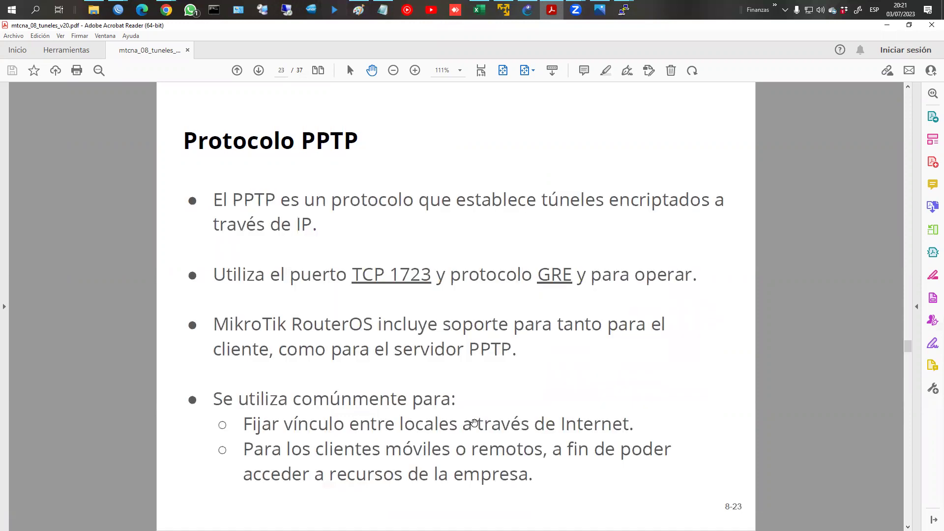
{"action": "scroll", "coordinate": [474, 423], "scroll_direction": "up", "scroll_amount": 3}
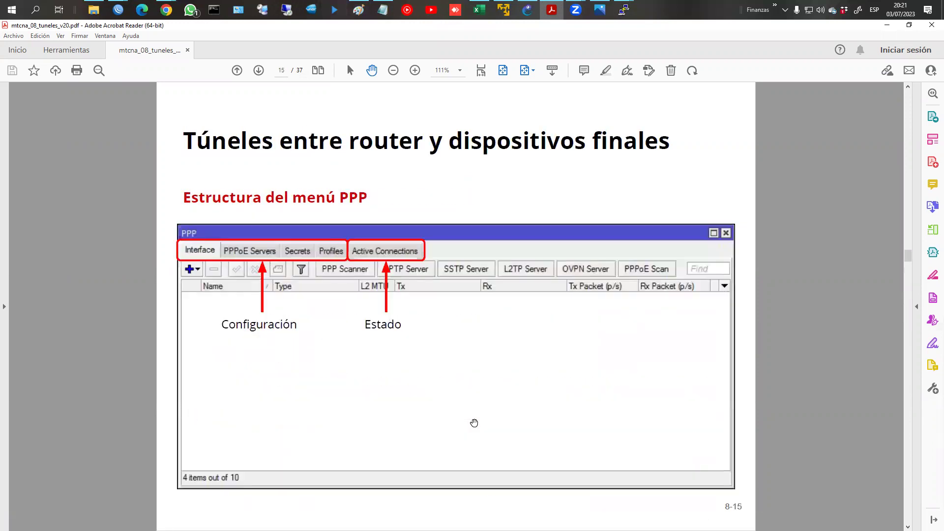
{"action": "scroll", "coordinate": [475, 423], "scroll_direction": "up", "scroll_amount": 2}
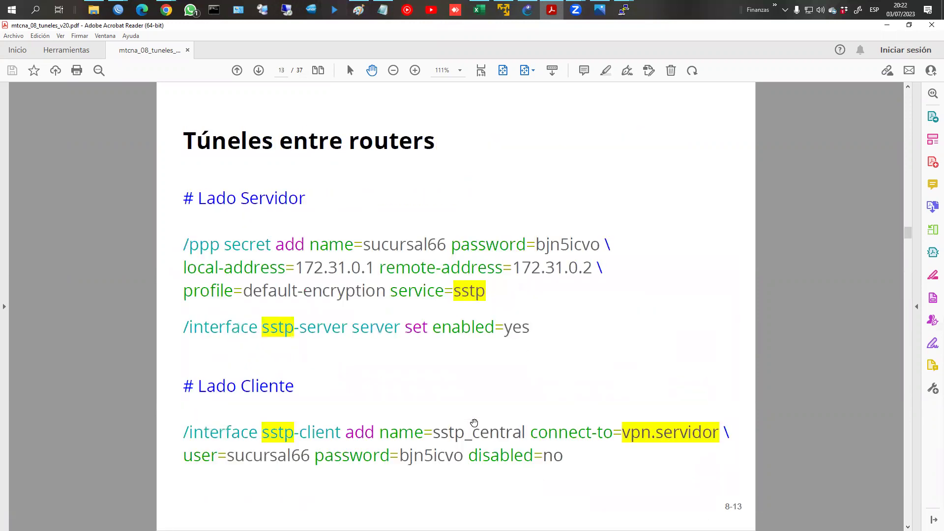
{"action": "scroll", "coordinate": [475, 423], "scroll_direction": "down", "scroll_amount": 2}
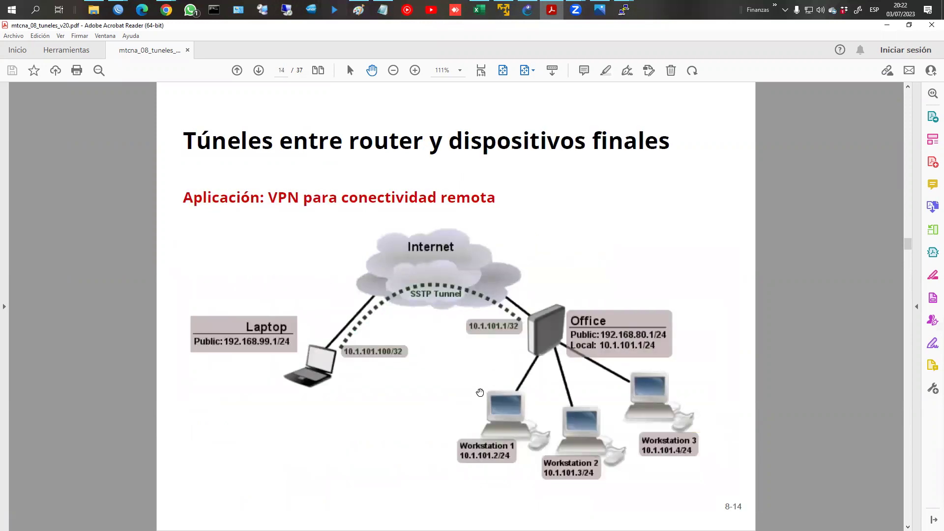
Step: Circle the Office router, three workstations and Laptop in red on the diagram
{"action": "key", "text": "ctrl+2"}
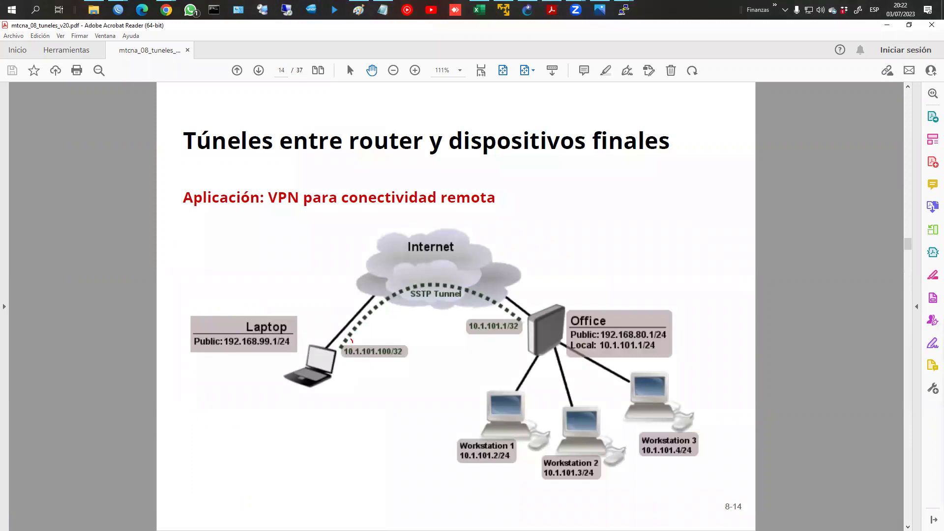
{"action": "mouse_move", "coordinate": [541, 298]}
{"action": "left_mouse_down"}
{"action": "mouse_move", "coordinate": [584, 347]}
{"action": "mouse_move", "coordinate": [544, 298]}
{"action": "left_mouse_up"}
{"action": "mouse_move", "coordinate": [582, 395]}
{"action": "left_mouse_down"}
{"action": "mouse_move", "coordinate": [533, 384]}
{"action": "mouse_move", "coordinate": [593, 519]}
{"action": "mouse_move", "coordinate": [733, 389]}
{"action": "mouse_move", "coordinate": [556, 394]}
{"action": "left_mouse_up"}
{"action": "mouse_move", "coordinate": [344, 358]}
{"action": "left_mouse_down"}
{"action": "mouse_move", "coordinate": [339, 335]}
{"action": "mouse_move", "coordinate": [281, 376]}
{"action": "mouse_move", "coordinate": [345, 396]}
{"action": "mouse_move", "coordinate": [347, 344]}
{"action": "left_mouse_up"}
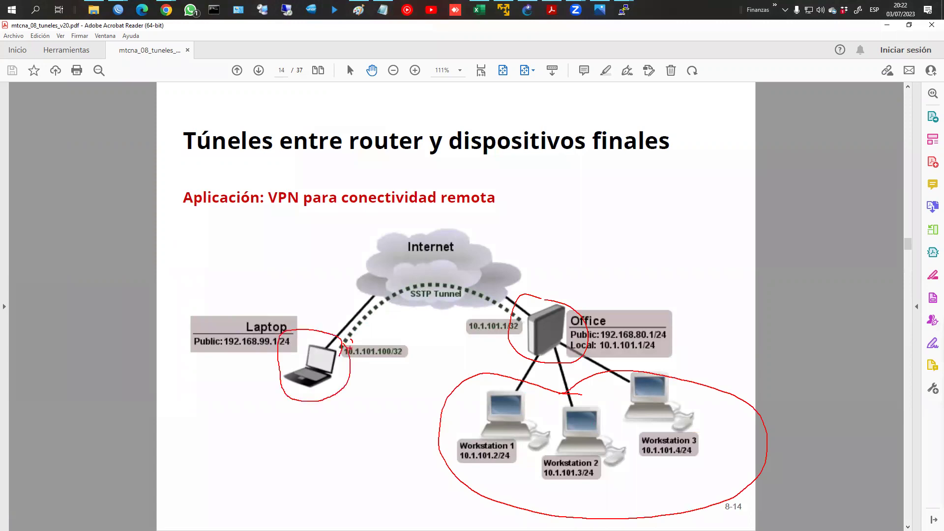
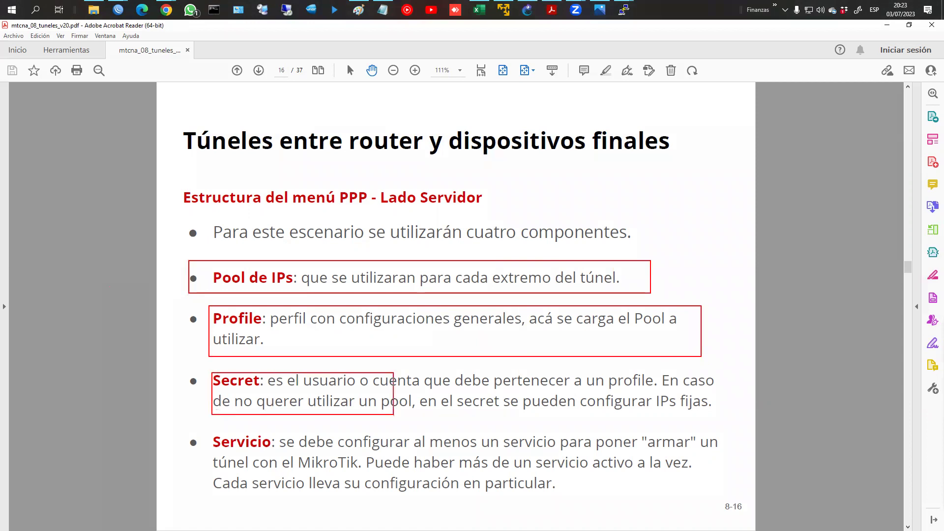
Step: Frame the Servicio bullet with a red box, then move to the next slide
{"action": "mouse_move", "coordinate": [199, 426]}
{"action": "left_mouse_down"}
{"action": "mouse_move", "coordinate": [537, 514]}
{"action": "mouse_move", "coordinate": [746, 510]}
{"action": "left_mouse_up"}
{"action": "key", "text": "Escape"}
{"action": "scroll", "coordinate": [689, 488], "scroll_direction": "down", "scroll_amount": 1}
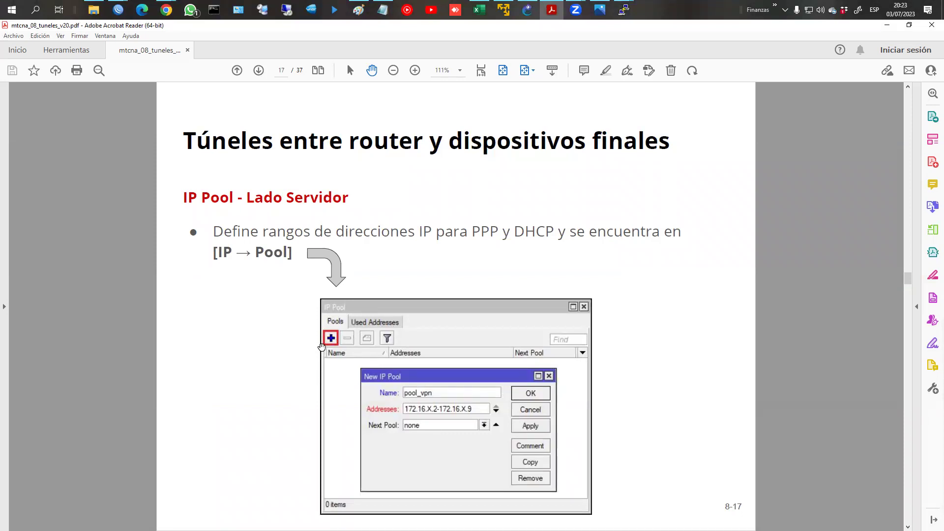
{"action": "scroll", "coordinate": [321, 347], "scroll_direction": "down", "scroll_amount": 1}
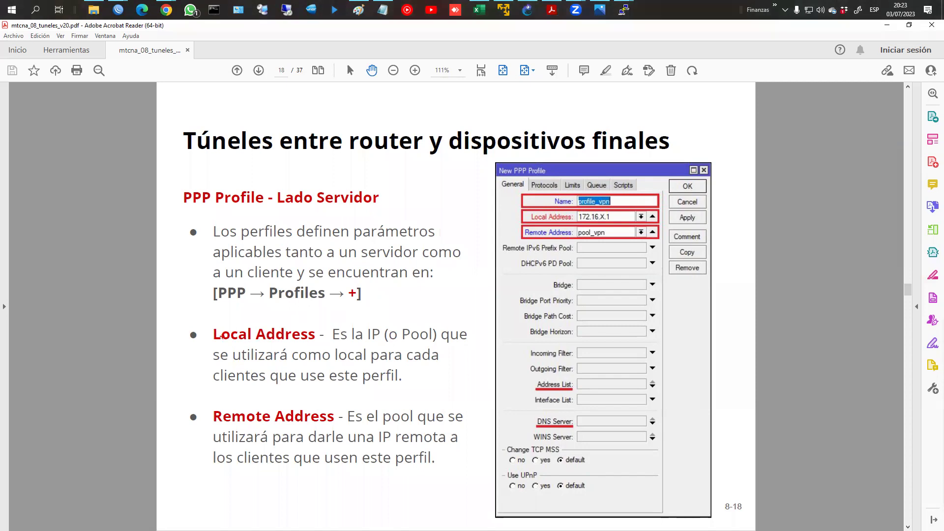
Step: Frame the Local Address bullet in red, then clear it and advance the slides
{"action": "left_click_drag", "start_coordinate": [205, 325], "coordinate": [476, 395]}
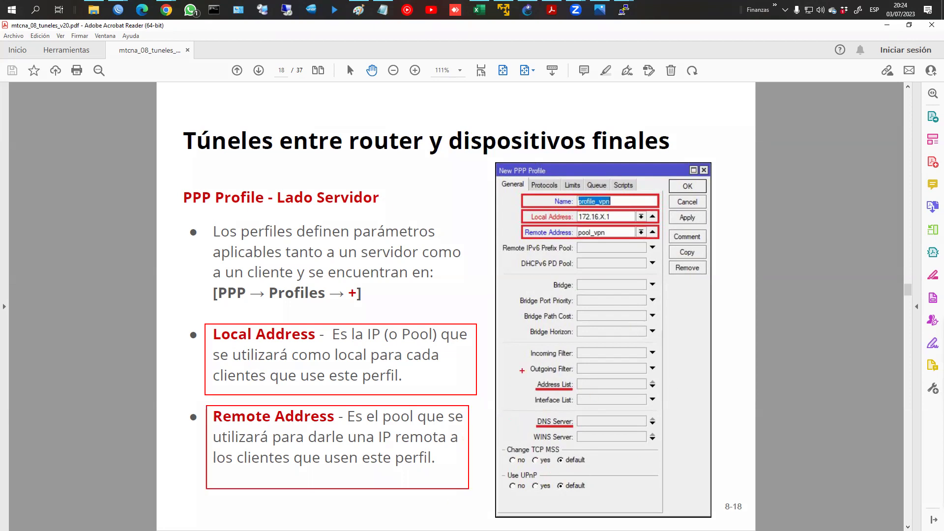
{"action": "key", "text": "Escape"}
{"action": "scroll", "coordinate": [545, 401], "scroll_direction": "down", "scroll_amount": 1}
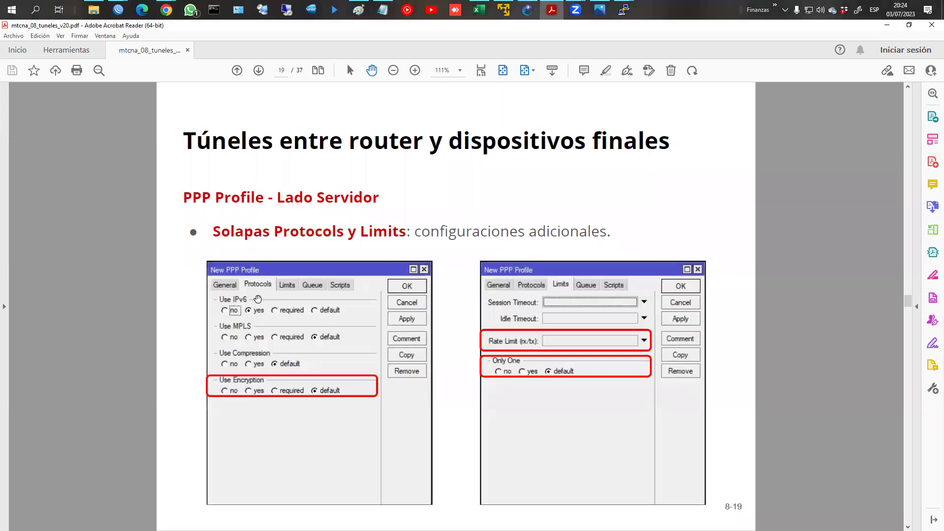
{"action": "scroll", "coordinate": [258, 299], "scroll_direction": "down", "scroll_amount": 1}
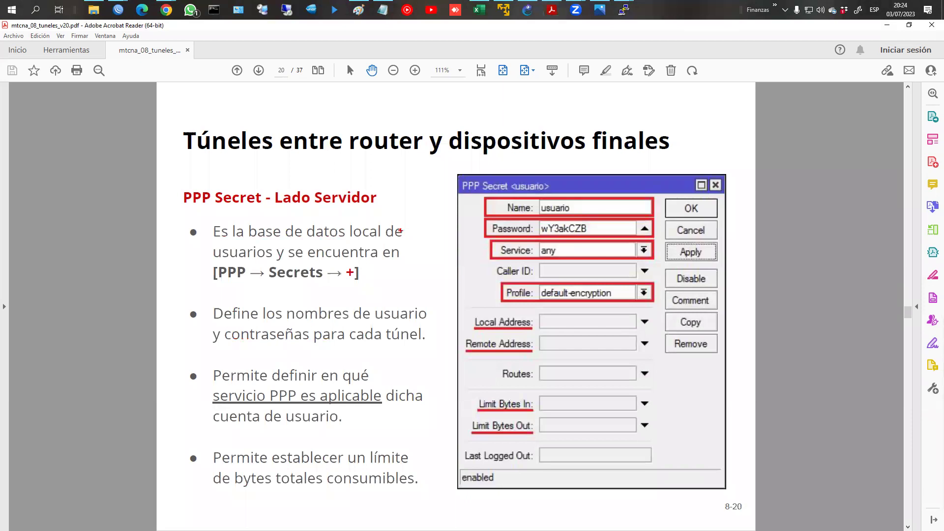
Step: Circle the Name field, then page ahead and back to the page 22 server command summary
{"action": "mouse_move", "coordinate": [507, 201]}
{"action": "left_mouse_down"}
{"action": "mouse_move", "coordinate": [474, 215]}
{"action": "mouse_move", "coordinate": [485, 251]}
{"action": "mouse_move", "coordinate": [478, 268]}
{"action": "mouse_move", "coordinate": [507, 310]}
{"action": "mouse_move", "coordinate": [457, 363]}
{"action": "mouse_move", "coordinate": [553, 330]}
{"action": "mouse_move", "coordinate": [518, 312]}
{"action": "left_mouse_up"}
{"action": "key", "text": "Escape"}
{"action": "key", "text": "Right"}
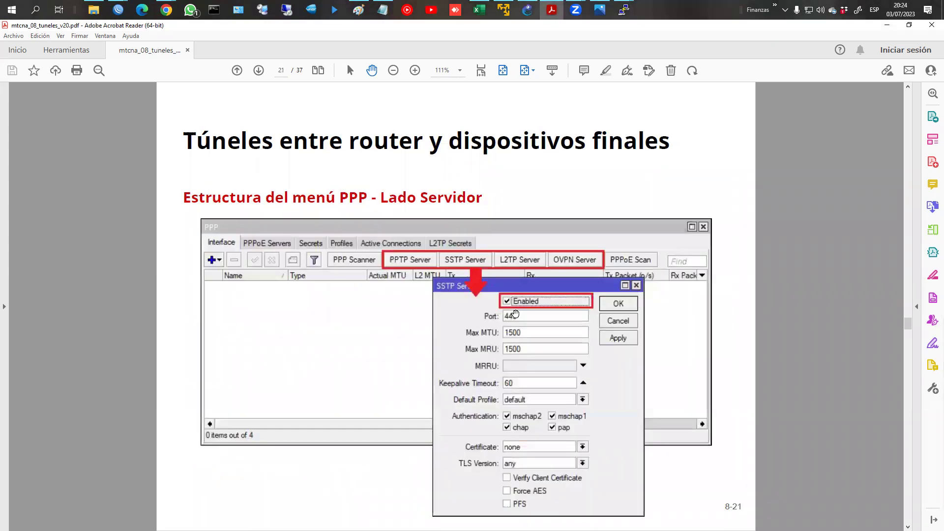
{"action": "key", "text": "Right"}
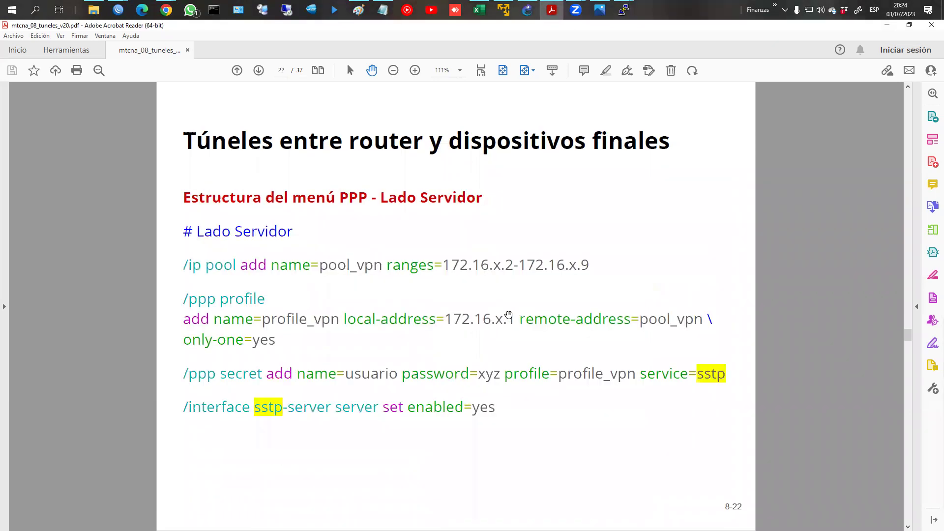
{"action": "key", "text": "Right"}
{"action": "key", "text": "Left"}
Step: Bring R1's WinBox forward and close the PPP, Firewall, Certificates, Address List and Interface List windows
{"action": "left_click", "coordinate": [102, 10]}
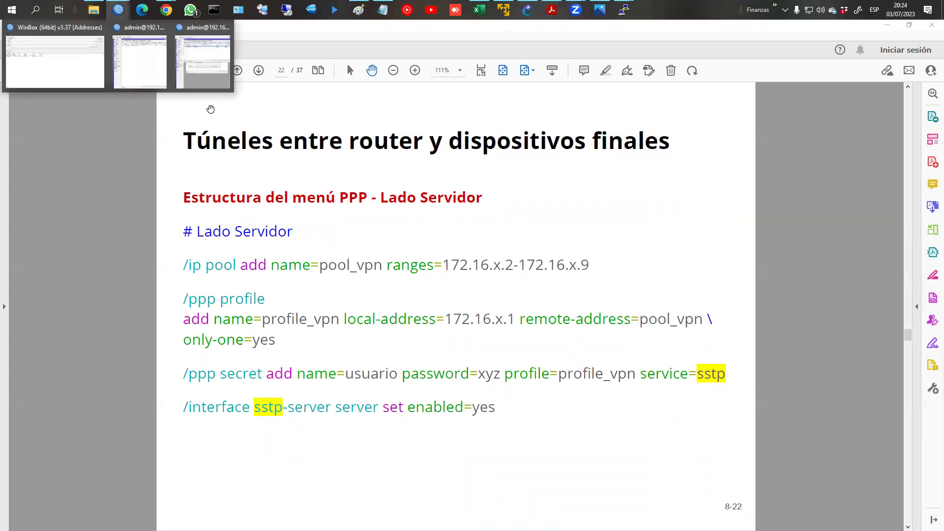
{"action": "left_click", "coordinate": [204, 73]}
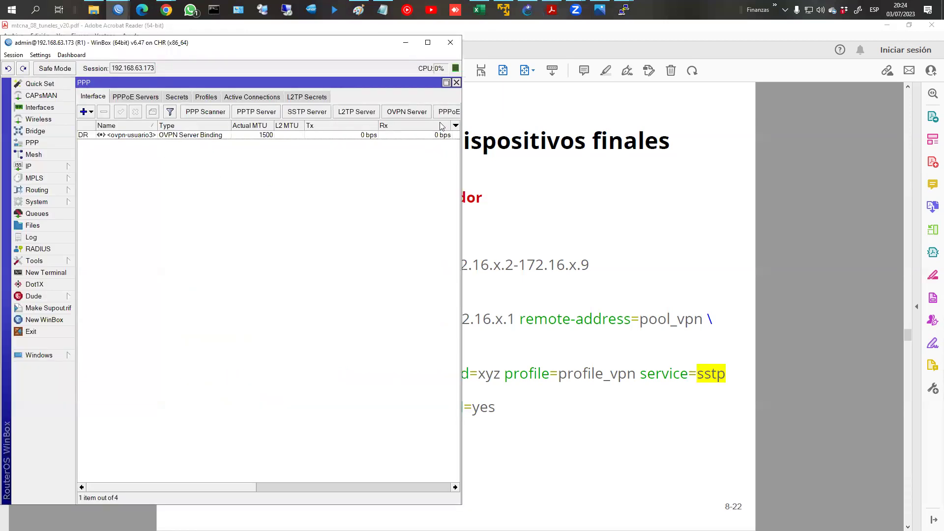
{"action": "left_click", "coordinate": [456, 82]}
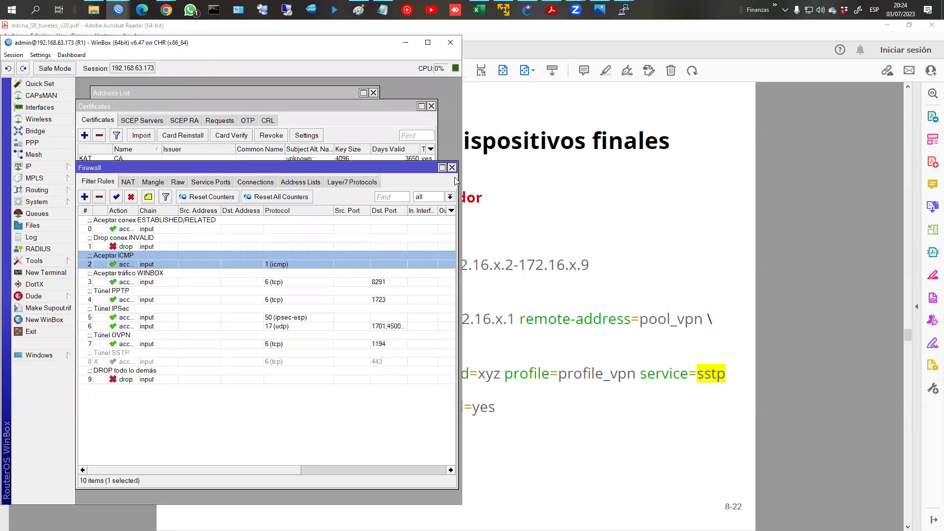
{"action": "left_click", "coordinate": [452, 167]}
{"action": "left_click", "coordinate": [431, 106]}
{"action": "left_click", "coordinate": [375, 93]}
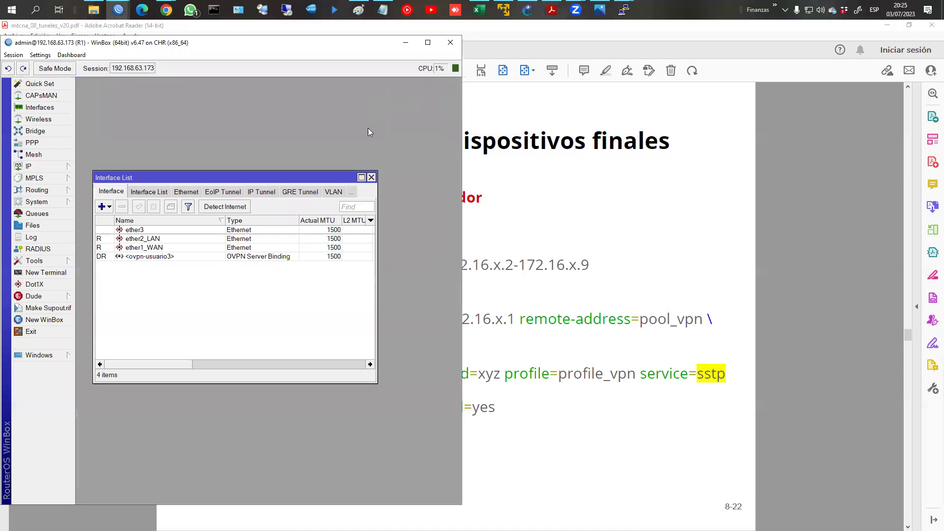
{"action": "left_click", "coordinate": [374, 174]}
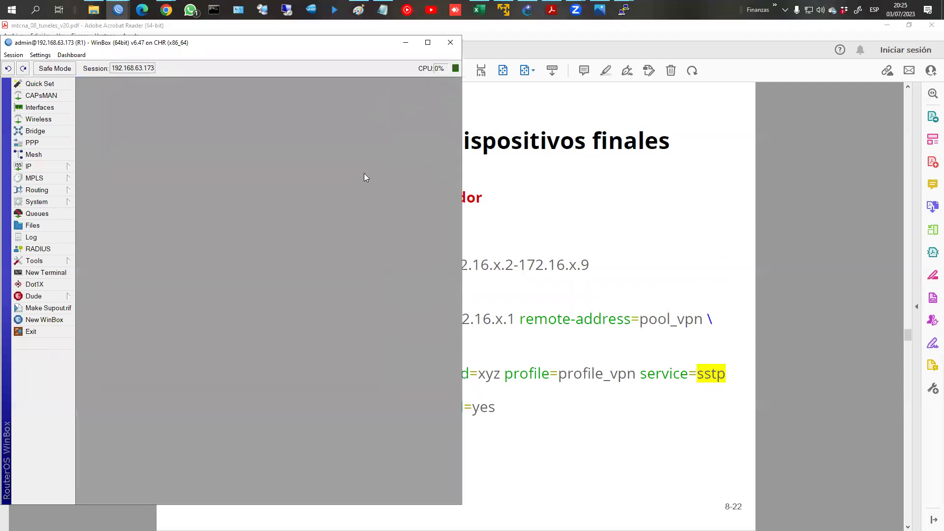
Step: Create IP pool pool_VPN spanning 172.16.1.10-172.16.1.50, then close the pool list
{"action": "left_click", "coordinate": [40, 166]}
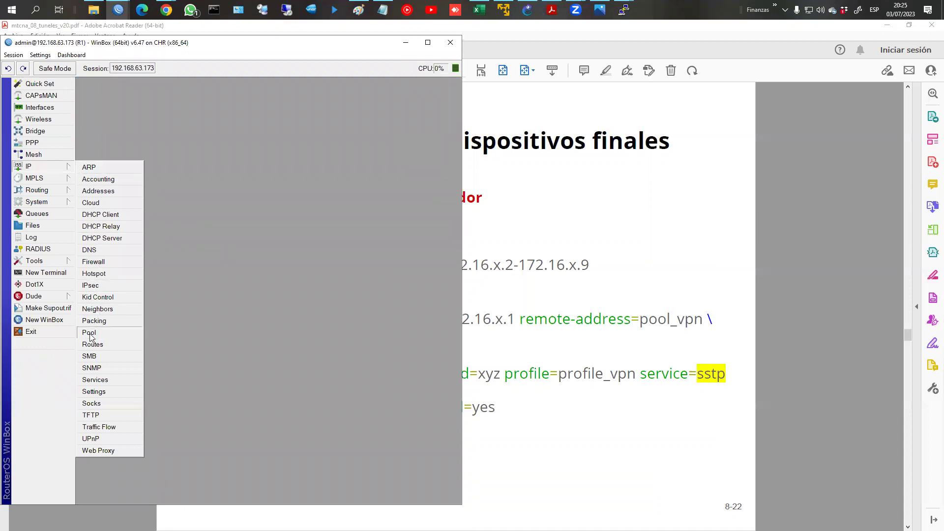
{"action": "left_click", "coordinate": [117, 333]}
{"action": "left_click", "coordinate": [205, 133]}
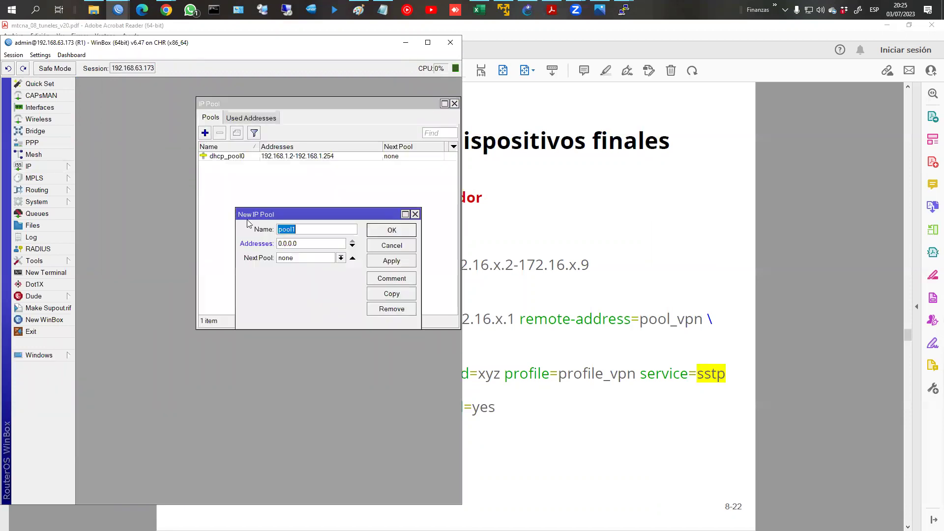
{"action": "type", "text": "pool_VC"}
{"action": "key", "text": "BackSpace"}
{"action": "type", "text": "PN"}
{"action": "key", "text": "Tab"}
{"action": "type", "text": "172.16"}
{"action": "type", "text": ".1.10-172.16."}
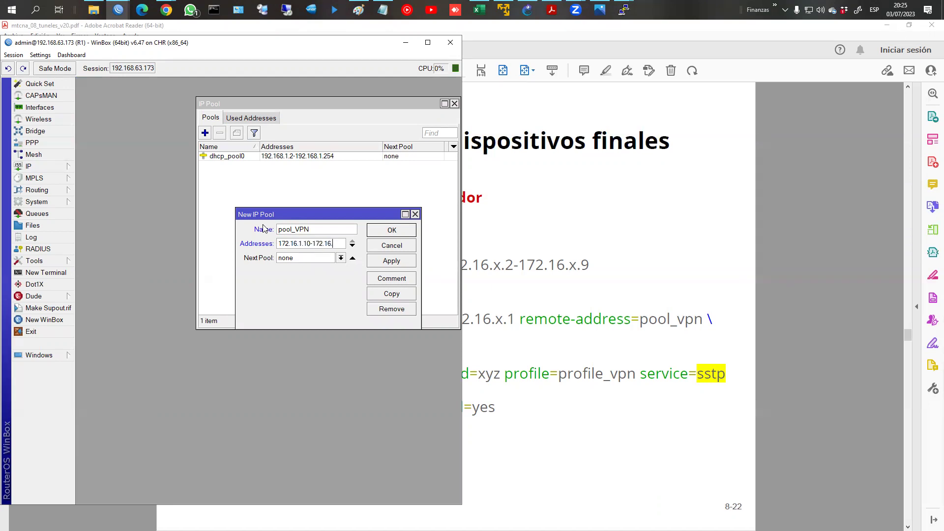
{"action": "type", "text": "1.50"}
{"action": "left_click", "coordinate": [397, 234]}
{"action": "left_click", "coordinate": [212, 156]}
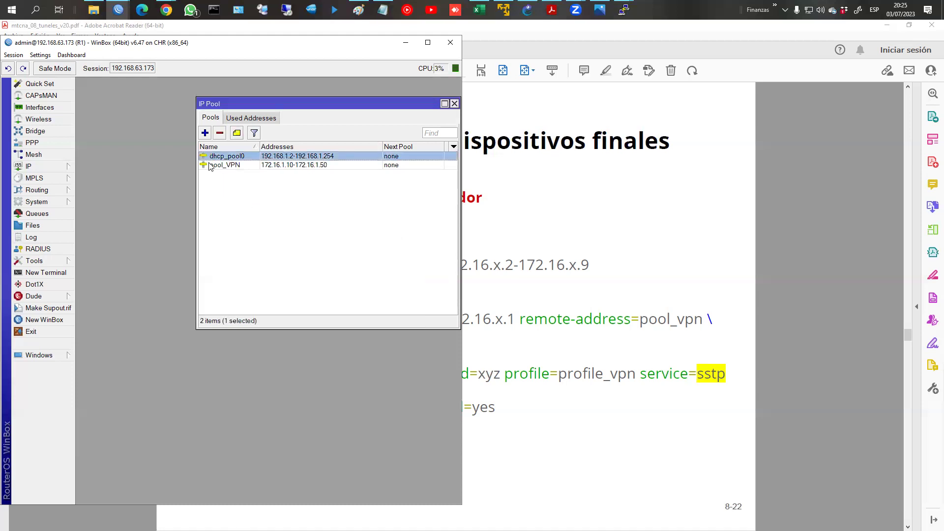
{"action": "left_click", "coordinate": [209, 165]}
{"action": "left_click", "coordinate": [455, 103]}
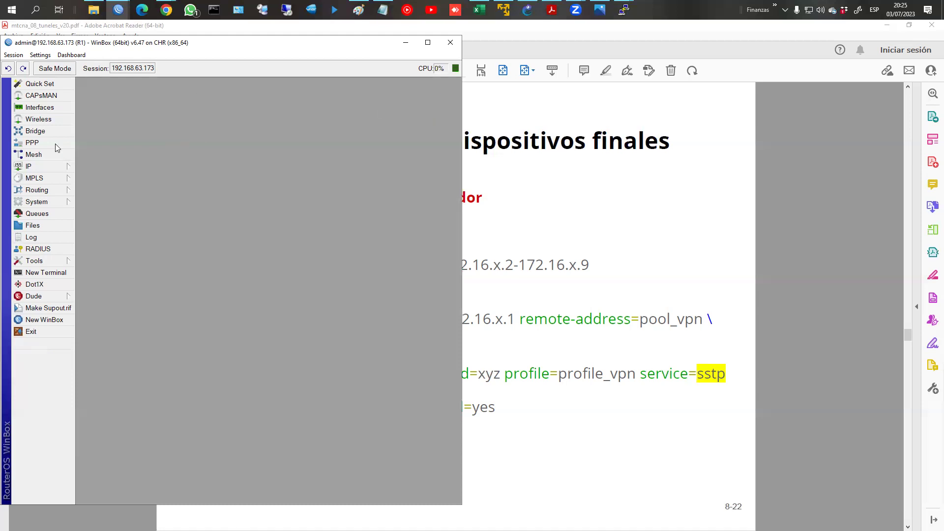
Step: Start a PPP profile named profile_VPN with local address 172.16.1.1 and remote address pool_VPN
{"action": "left_click", "coordinate": [48, 143]}
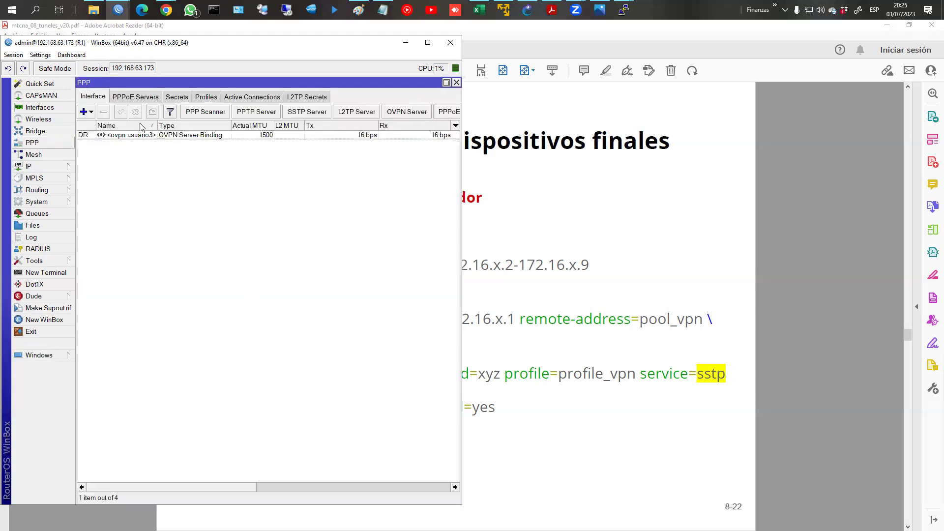
{"action": "left_click", "coordinate": [208, 97]}
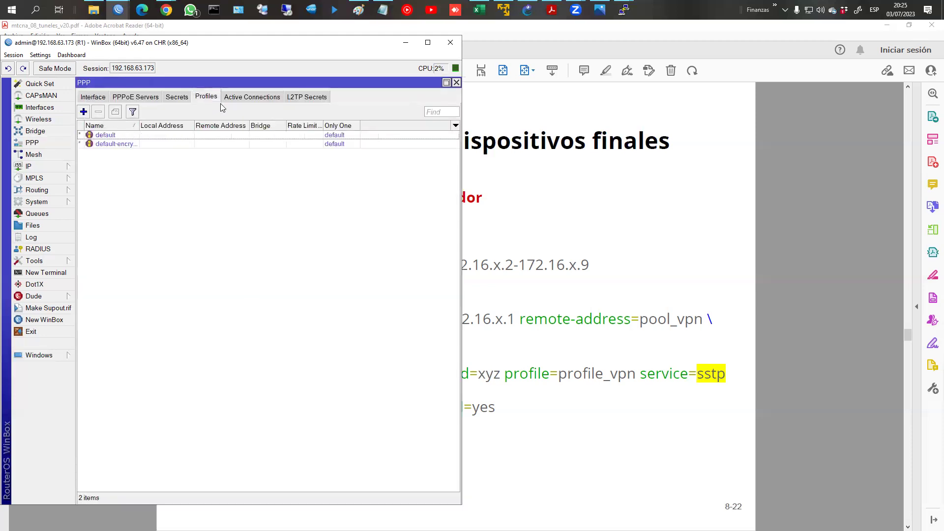
{"action": "left_click", "coordinate": [83, 112]}
{"action": "key", "text": "BackSpace"}
{"action": "type", "text": "_VPN"}
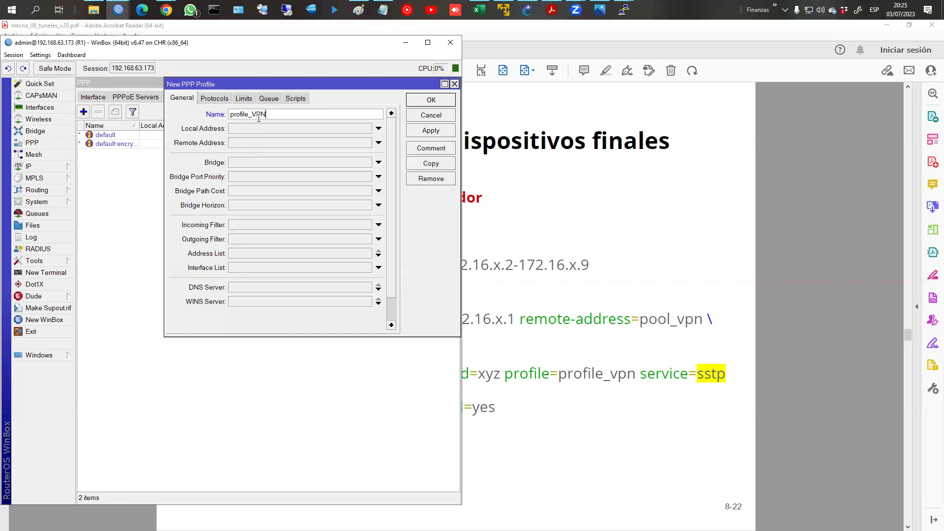
{"action": "left_click", "coordinate": [255, 129]}
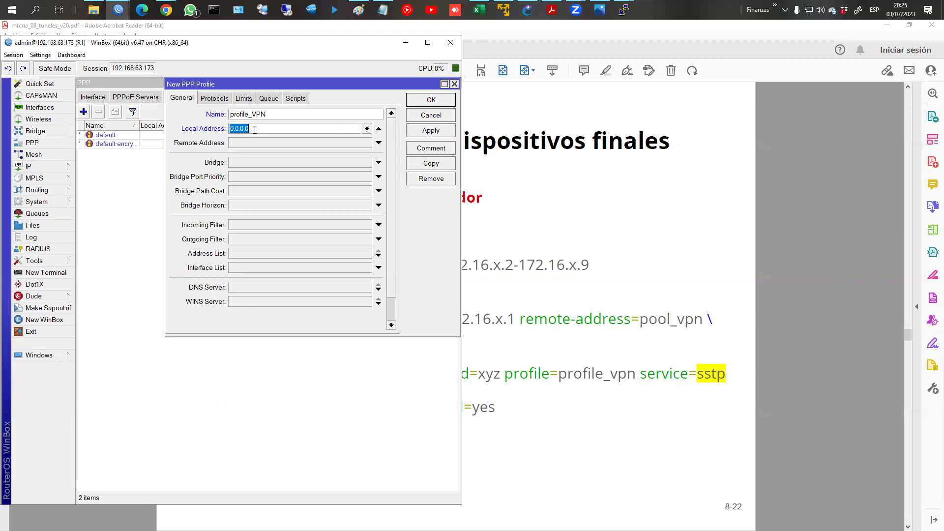
{"action": "type", "text": "172.16.1.1"}
{"action": "left_click", "coordinate": [274, 142]}
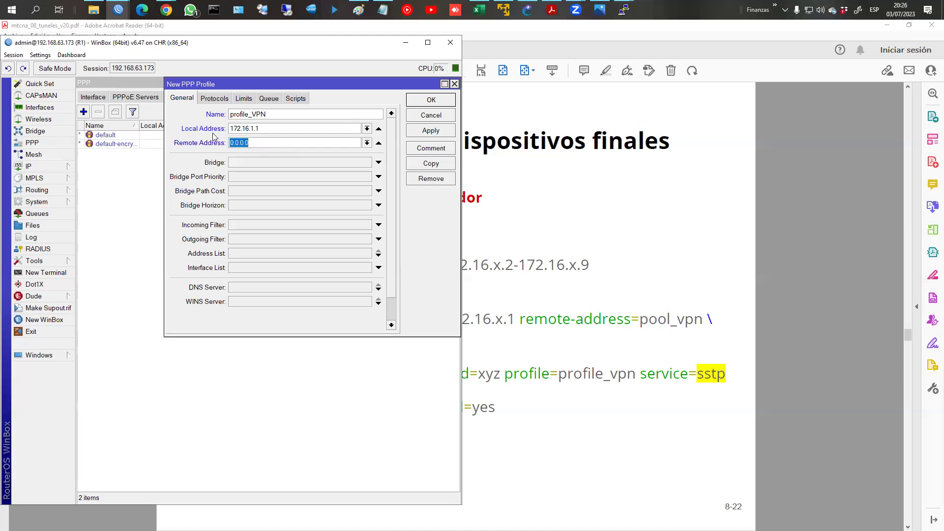
{"action": "left_click", "coordinate": [367, 143]}
{"action": "left_click", "coordinate": [318, 164]}
Step: Leave the profile's bridge unset and frame its MPLS and compression options in red
{"action": "left_click", "coordinate": [378, 162]}
{"action": "left_click", "coordinate": [367, 163]}
{"action": "left_click", "coordinate": [367, 171]}
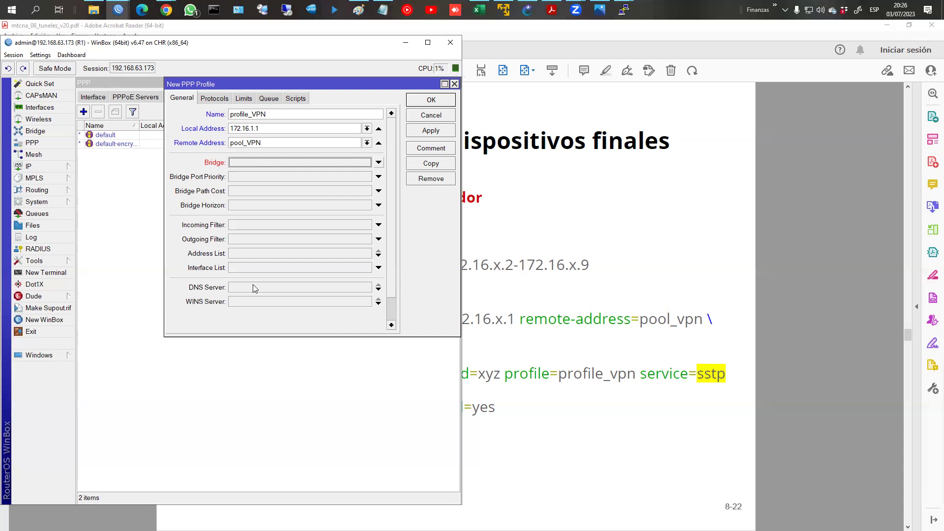
{"action": "left_click", "coordinate": [211, 98]}
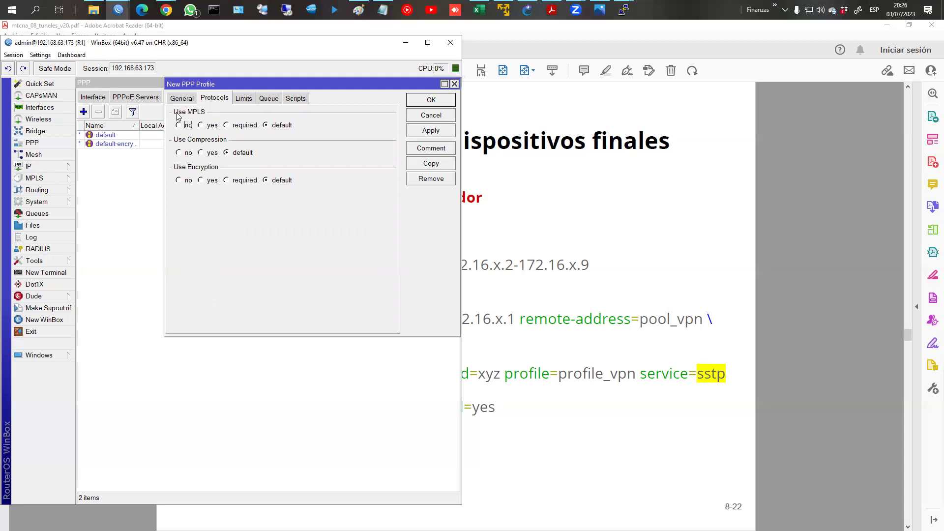
{"action": "mouse_move", "coordinate": [172, 108]}
{"action": "left_mouse_down"}
{"action": "mouse_move", "coordinate": [261, 159]}
{"action": "mouse_move", "coordinate": [316, 158]}
{"action": "left_mouse_up"}
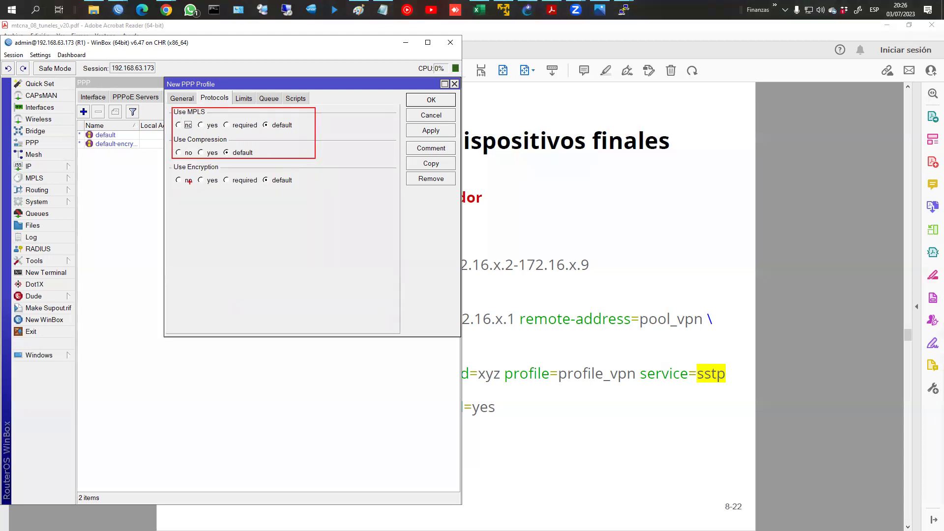
{"action": "key", "text": "Escape"}
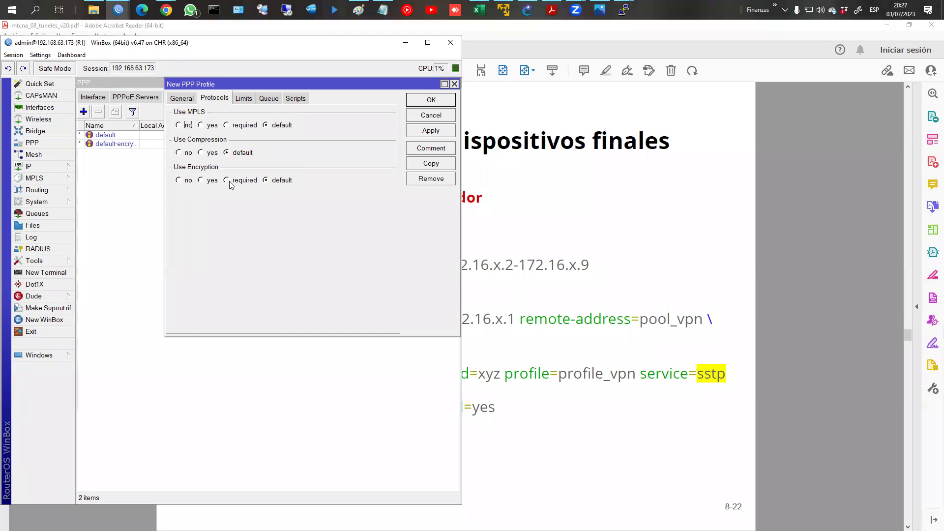
Step: Try a 2M/5M rate limit, clear it, review the queue settings and save profile_VPN
{"action": "left_click", "coordinate": [251, 101]}
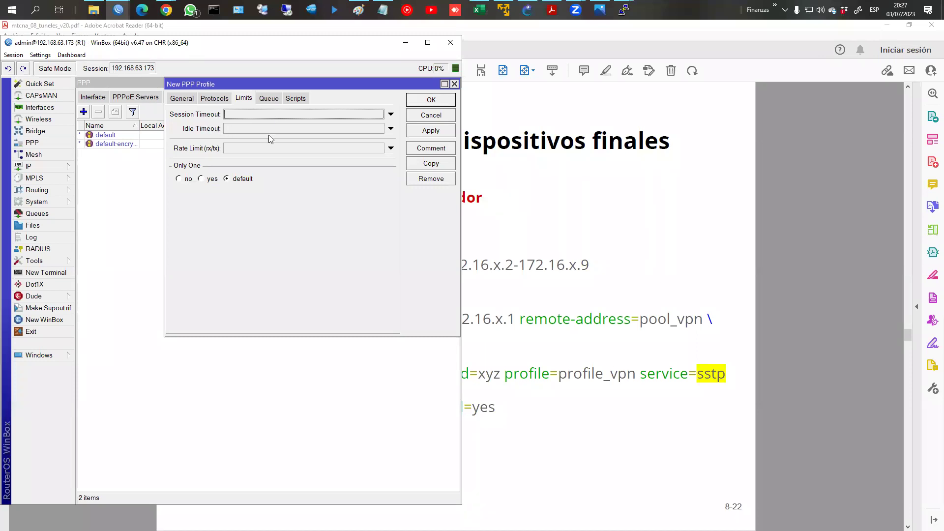
{"action": "left_click", "coordinate": [235, 149]}
{"action": "type", "text": "2M"}
{"action": "key", "text": "Tab"}
{"action": "left_click", "coordinate": [236, 151]}
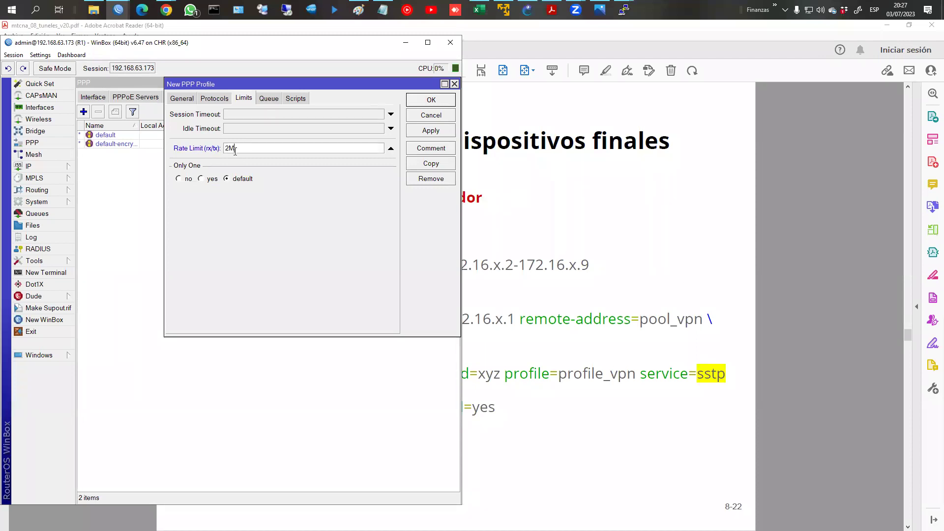
{"action": "type", "text": "/5M"}
{"action": "key", "text": "BackSpace"}
{"action": "key", "text": "BackSpace"}
{"action": "key", "text": "BackSpace"}
{"action": "key", "text": "BackSpace"}
{"action": "key", "text": "BackSpace"}
{"action": "left_click", "coordinate": [268, 98]}
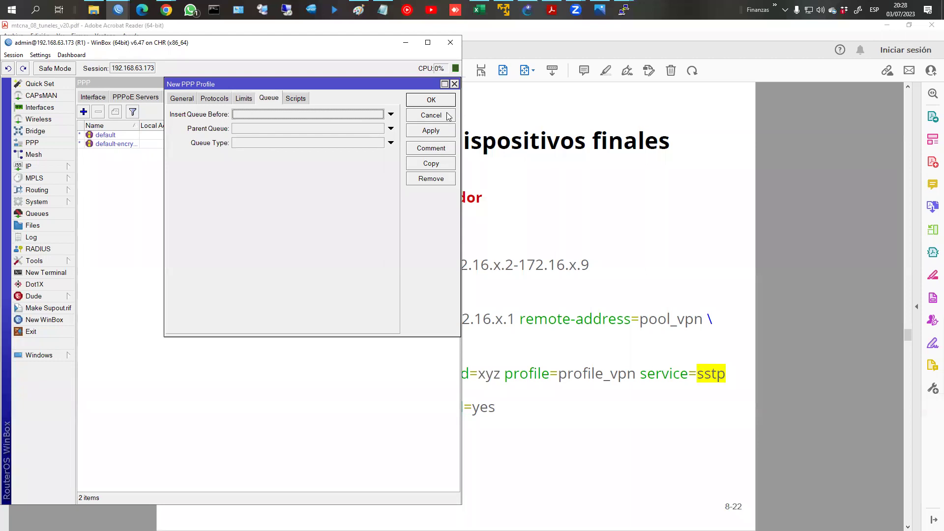
{"action": "left_click", "coordinate": [182, 98]}
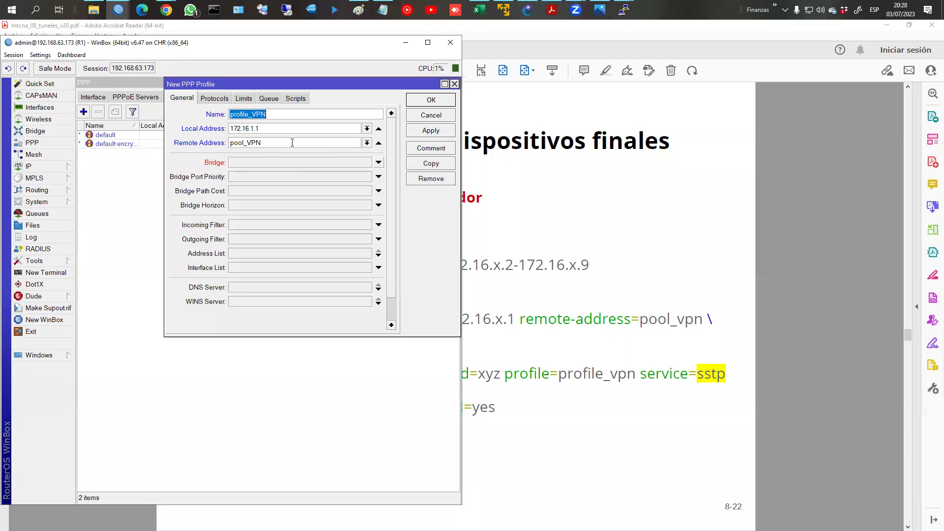
{"action": "left_click", "coordinate": [427, 105]}
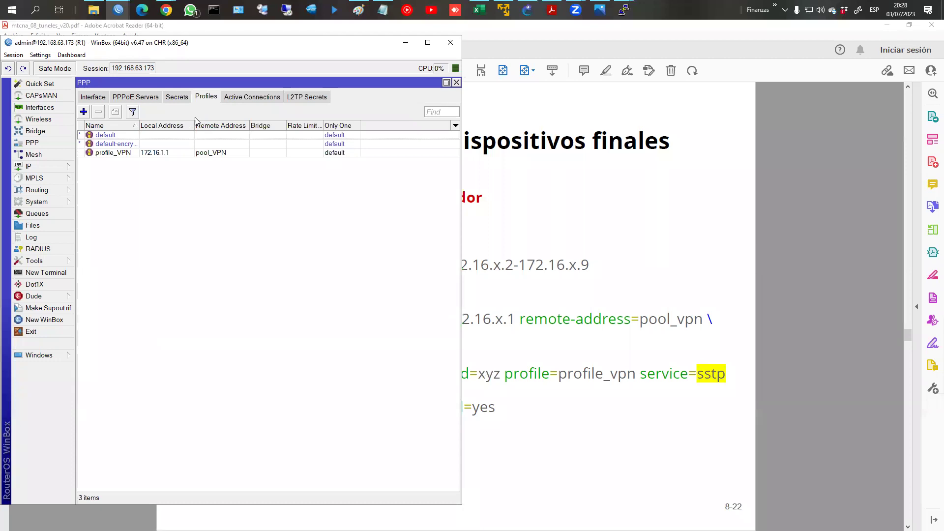
Step: Create PPP secret usuario4 with its password, service l2tp and profile profile_VPN
{"action": "left_click", "coordinate": [174, 97]}
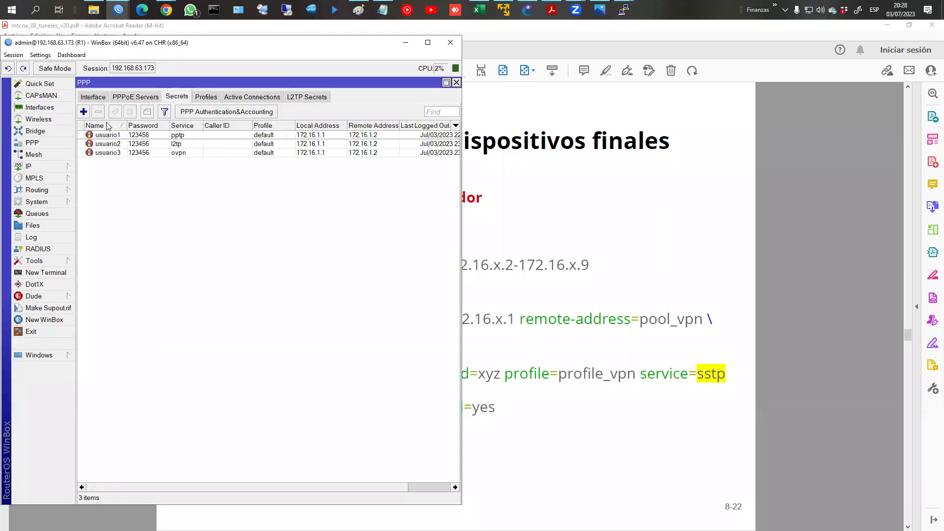
{"action": "left_click", "coordinate": [84, 112]}
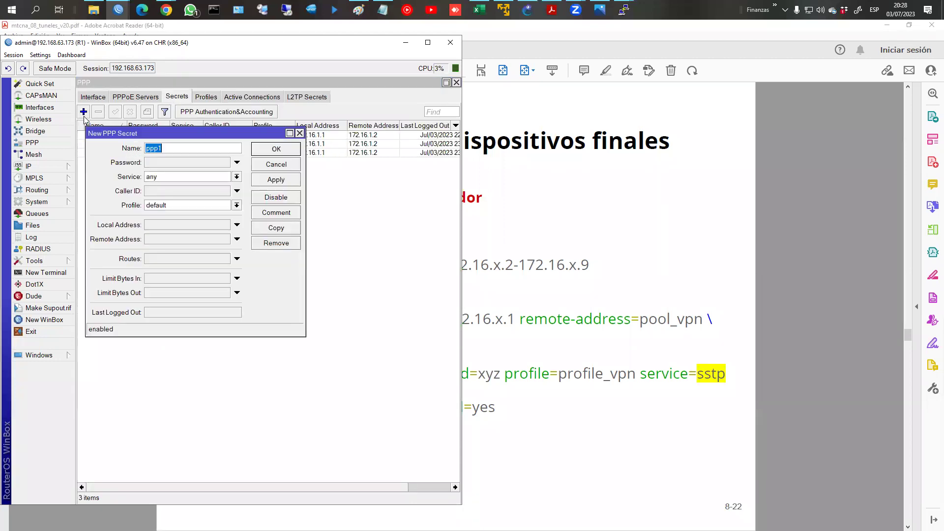
{"action": "type", "text": "usuario1"}
{"action": "key", "text": "BackSpace"}
{"action": "type", "text": "4"}
{"action": "key", "text": "Tab"}
{"action": "type", "text": "123456"}
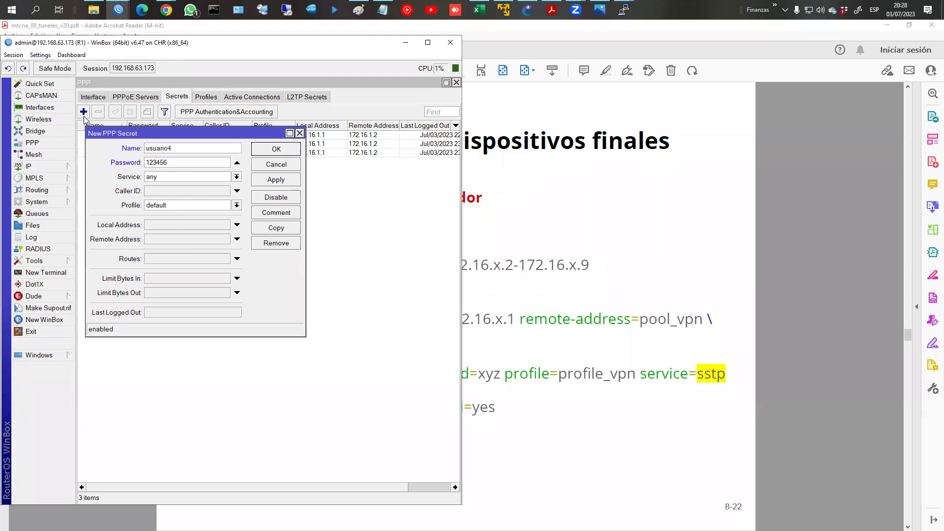
{"action": "left_click", "coordinate": [206, 177]}
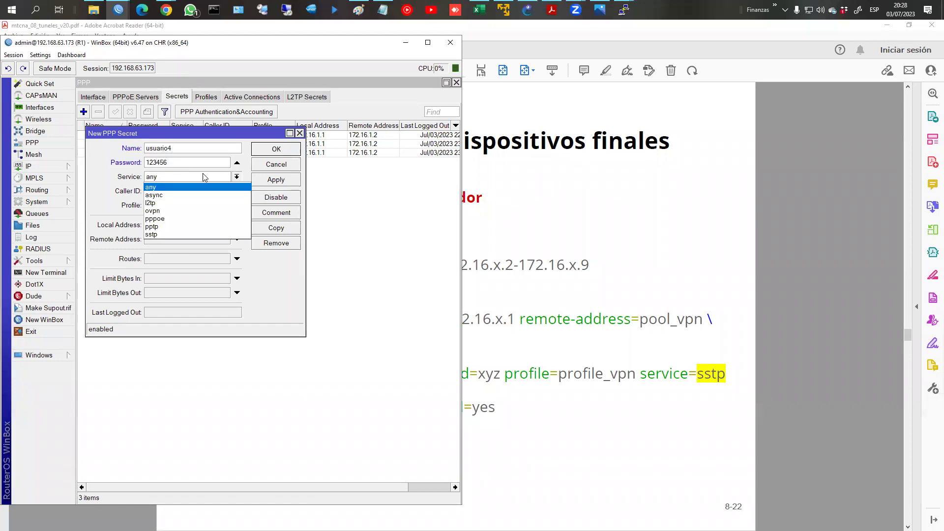
{"action": "left_click", "coordinate": [181, 203]}
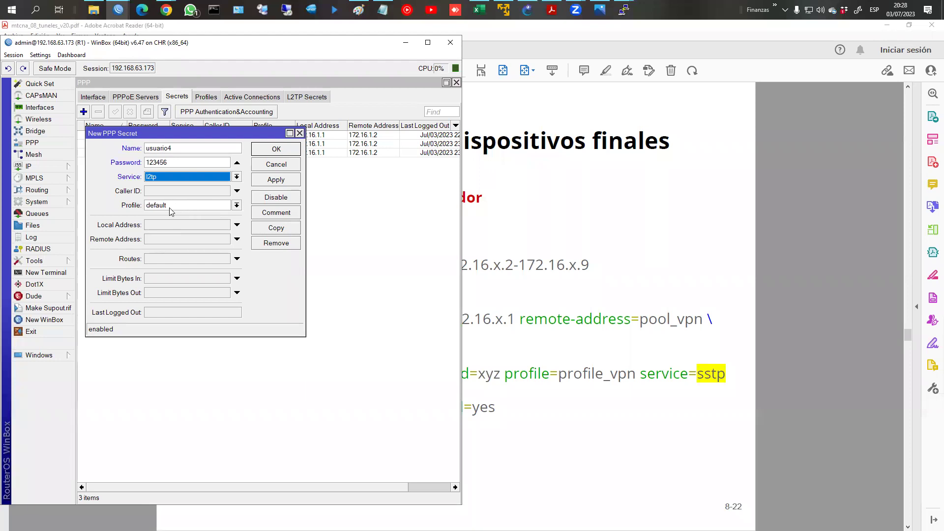
{"action": "left_click", "coordinate": [173, 205]}
{"action": "left_click", "coordinate": [176, 233]}
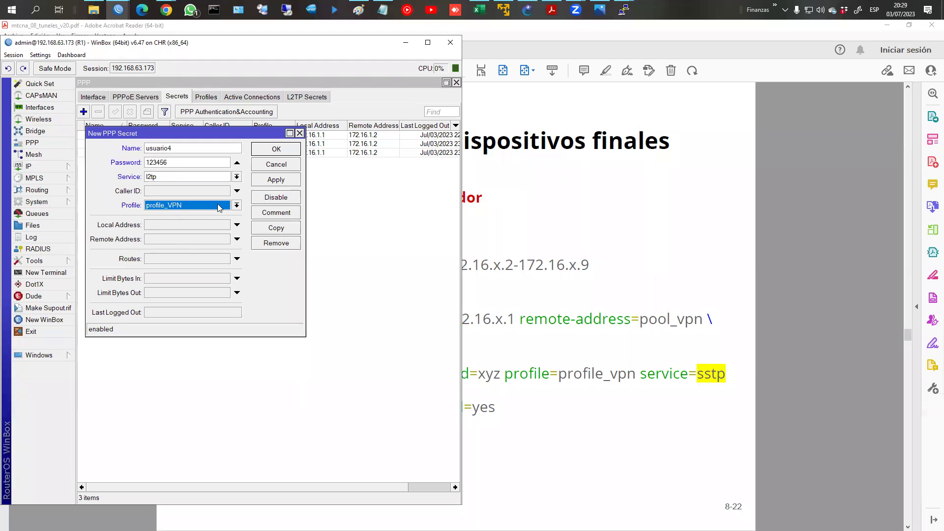
Step: Try remote address 172.16.1.51, then clear it and save the usuario4 secret
{"action": "left_click", "coordinate": [166, 241]}
{"action": "type", "text": "172.16"}
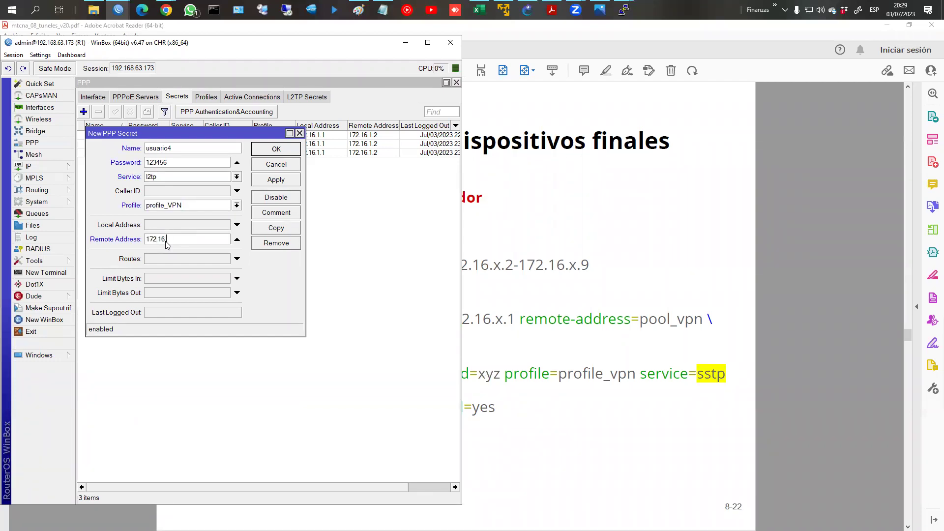
{"action": "type", "text": ".1.51"}
{"action": "left_click_drag", "start_coordinate": [204, 239], "coordinate": [149, 239]}
{"action": "left_click", "coordinate": [238, 241]}
{"action": "left_click", "coordinate": [282, 151]}
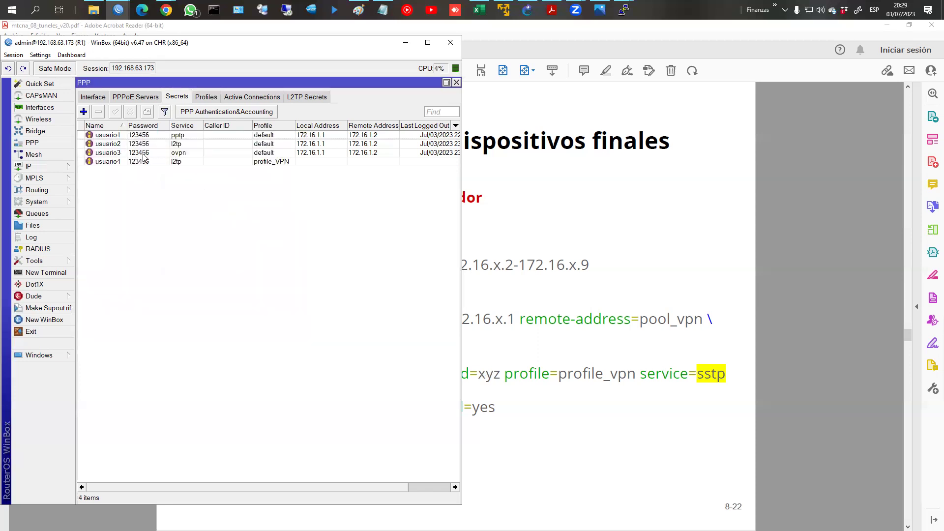
Step: Bring up the L2TP Server settings from the PPP interface list
{"action": "left_click", "coordinate": [99, 97]}
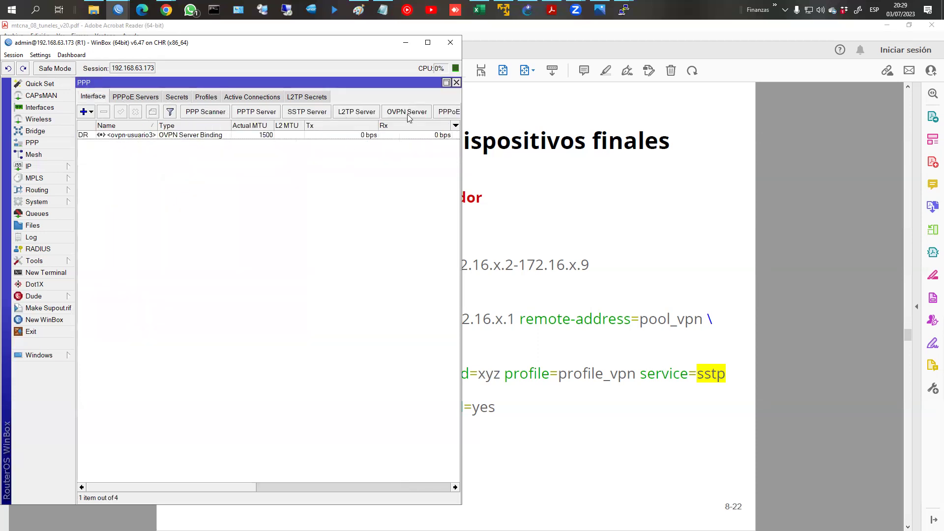
{"action": "left_click", "coordinate": [413, 114]}
{"action": "left_click", "coordinate": [342, 117]}
{"action": "left_click", "coordinate": [374, 112]}
Step: Enable the L2TP server, keeping IPsec required, and confirm the settings
{"action": "left_click", "coordinate": [244, 130]}
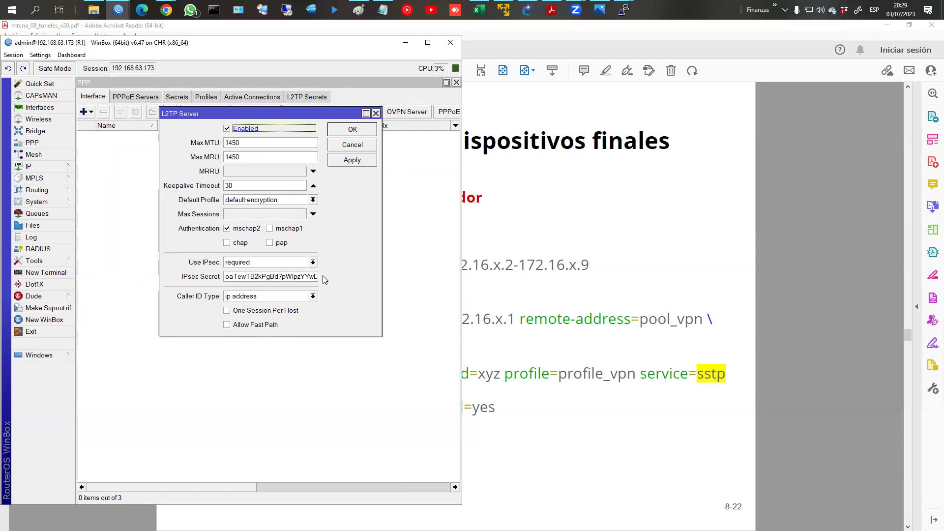
{"action": "left_click", "coordinate": [352, 129]}
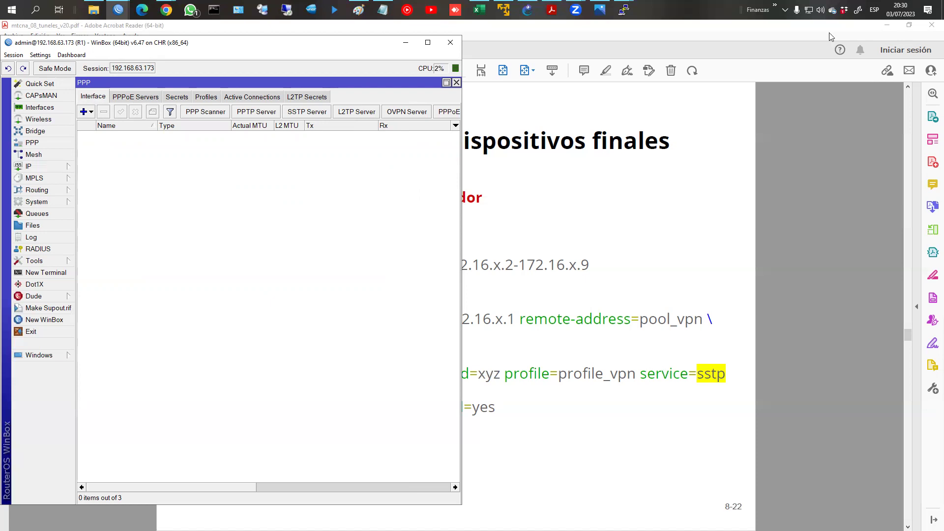
{"action": "right_click", "coordinate": [721, 10]}
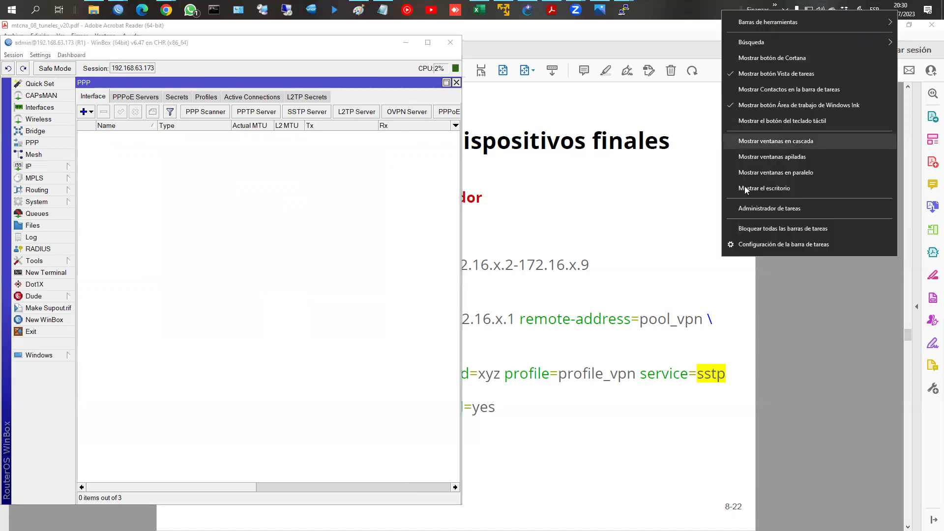
Step: Lock the taskbar, then go to Network & Internet > VPN and start adding a VPN connection
{"action": "left_click", "coordinate": [763, 228]}
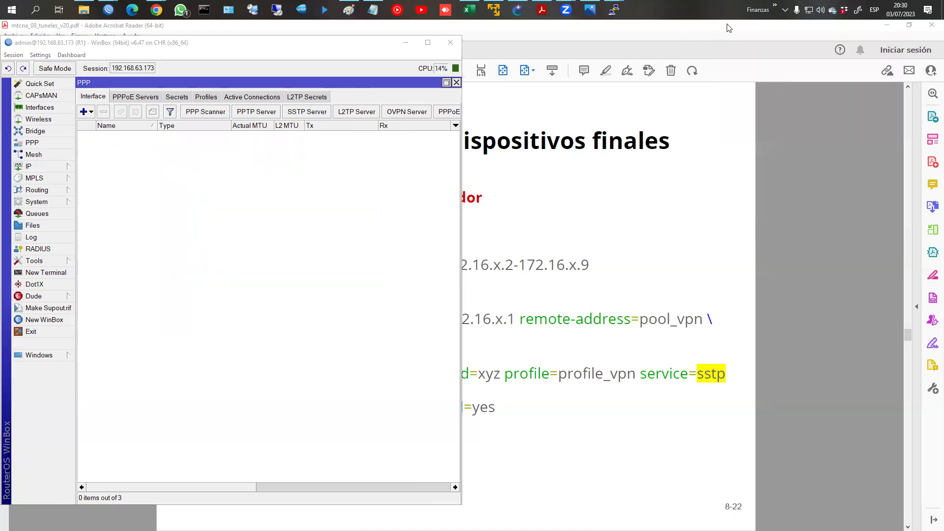
{"action": "left_click", "coordinate": [14, 9]}
{"action": "left_click", "coordinate": [27, 285]}
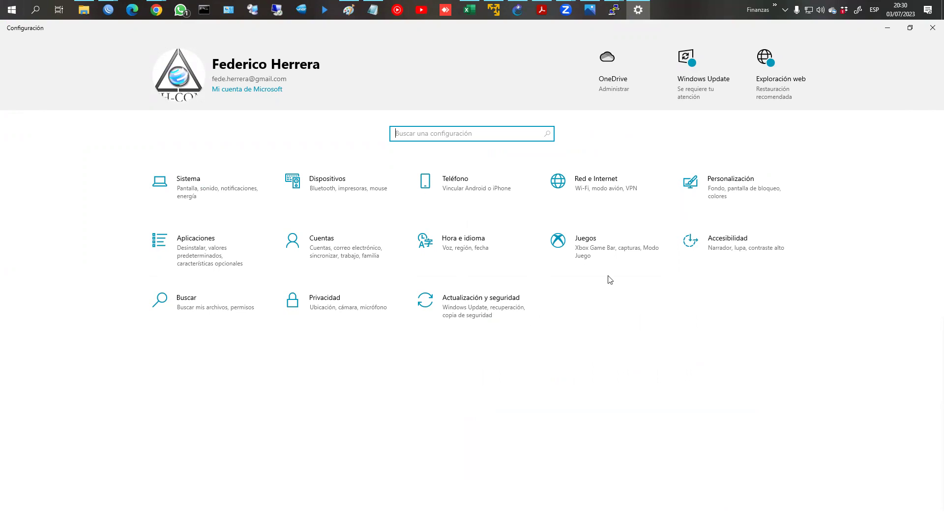
{"action": "left_click", "coordinate": [582, 178]}
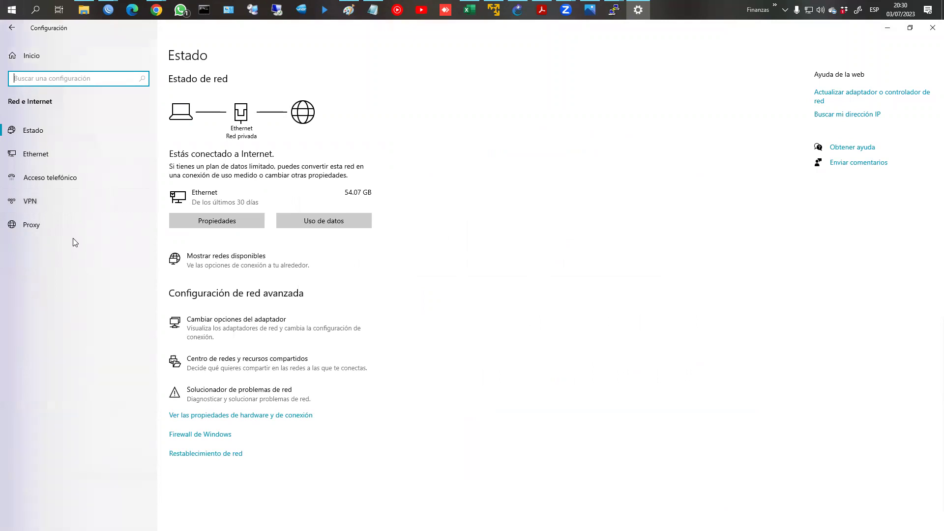
{"action": "left_click", "coordinate": [44, 205]}
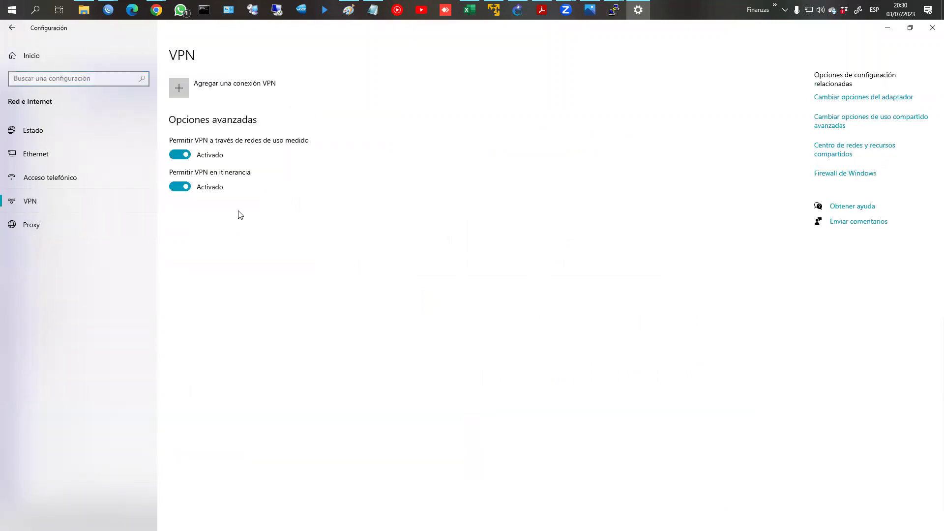
{"action": "left_click", "coordinate": [192, 98]}
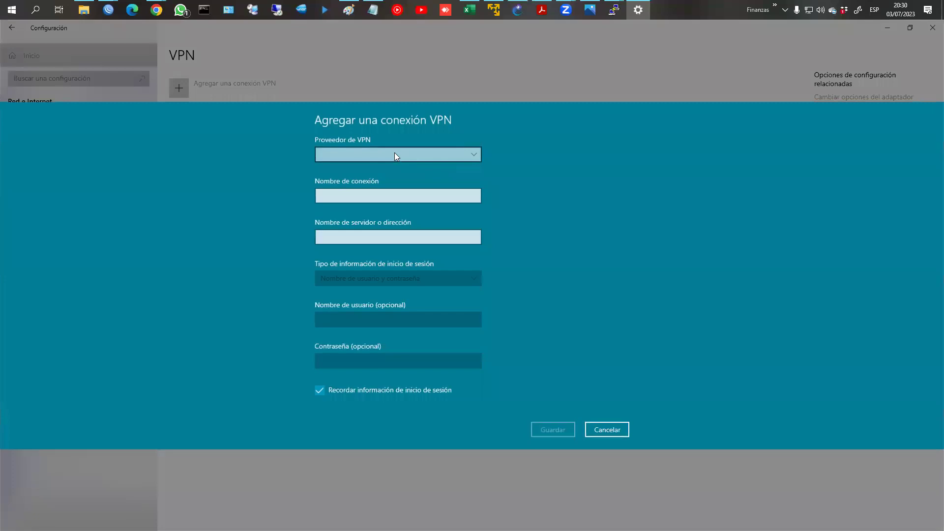
Step: Choose the Windows (integrado) provider, name the connection ISSD, and set server 192.168.63.173
{"action": "left_click", "coordinate": [395, 154]}
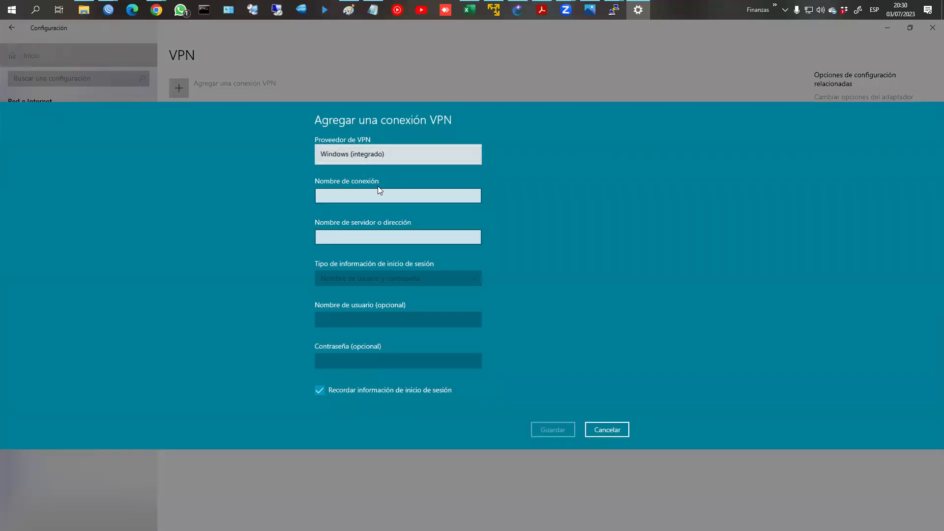
{"action": "left_click", "coordinate": [384, 193]}
{"action": "left_click", "coordinate": [389, 154]}
{"action": "left_click", "coordinate": [370, 154]}
{"action": "left_click", "coordinate": [388, 180]}
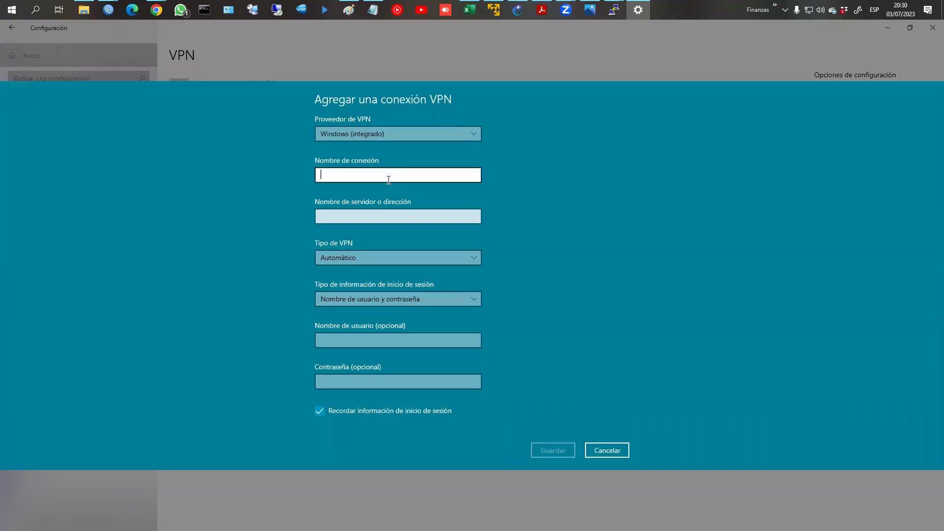
{"action": "type", "text": "ISSD"}
{"action": "left_click", "coordinate": [397, 217]}
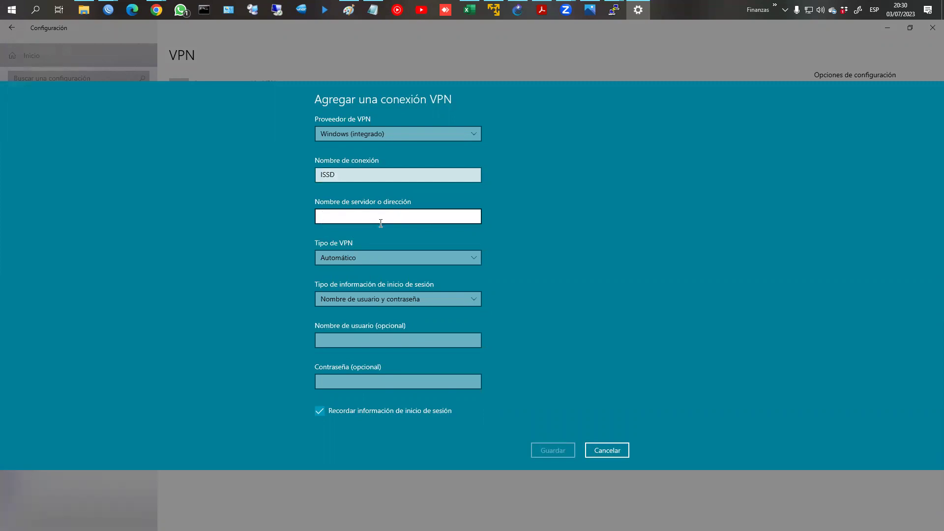
{"action": "type", "text": "17"}
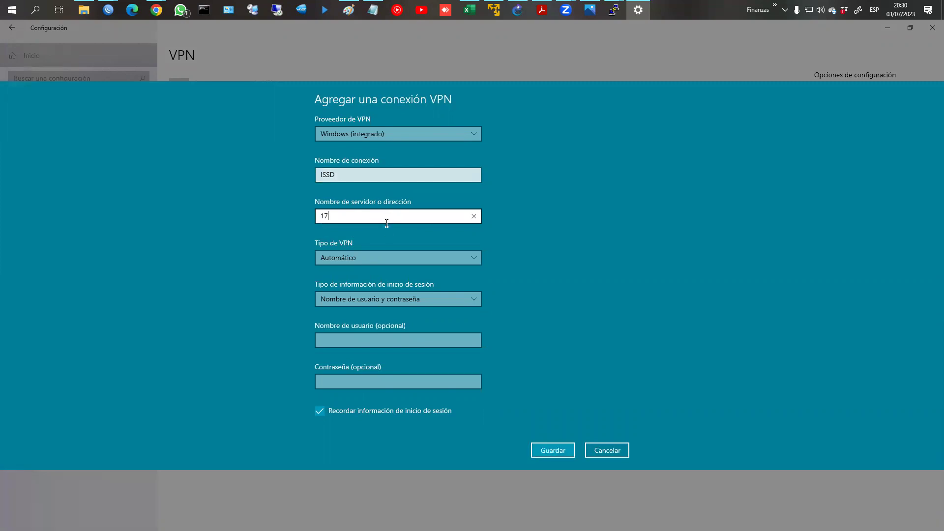
{"action": "type", "text": "2."}
{"action": "key", "text": "BackSpace"}
{"action": "key", "text": "BackSpace"}
{"action": "key", "text": "BackSpace"}
{"action": "type", "text": "92.168.61"}
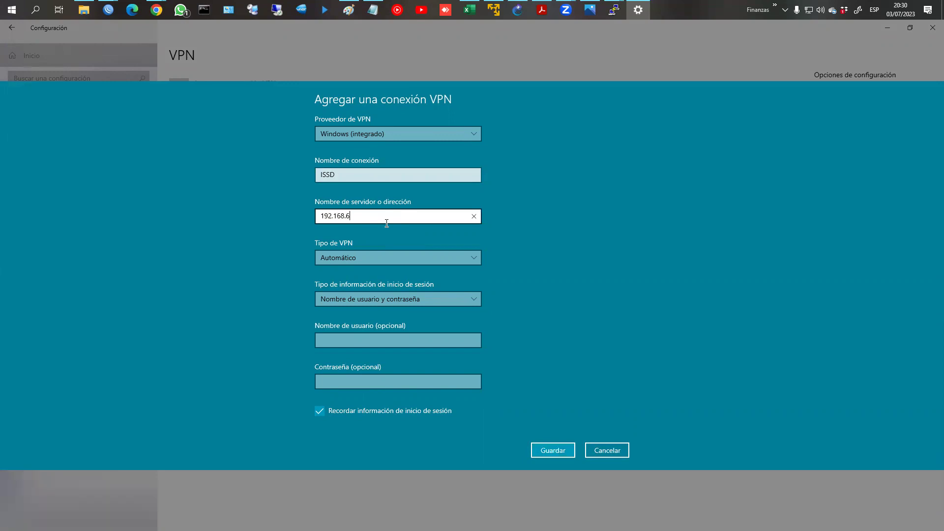
{"action": "key", "text": "BackSpace"}
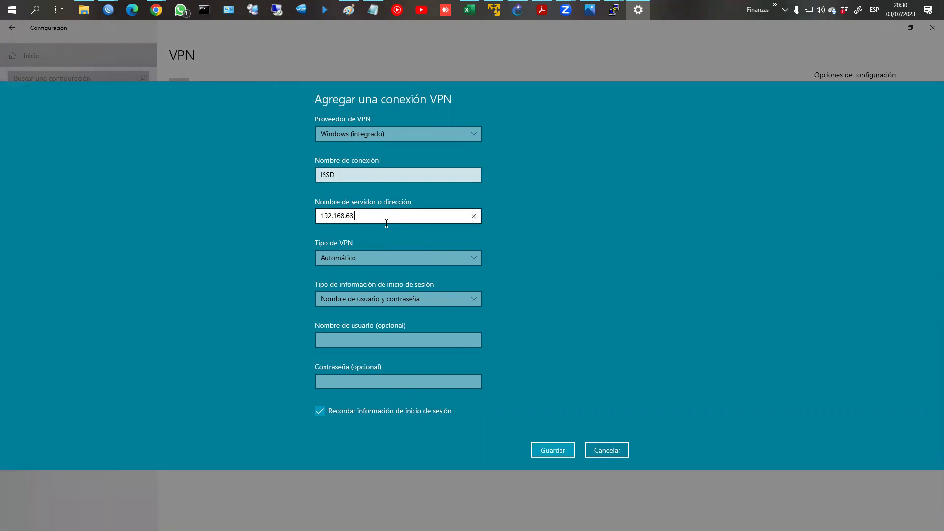
Step: Set the VPN type to L2TP/IPsec with pre-shared key, pasting the copied IPsec secret
{"action": "left_click", "coordinate": [393, 255]}
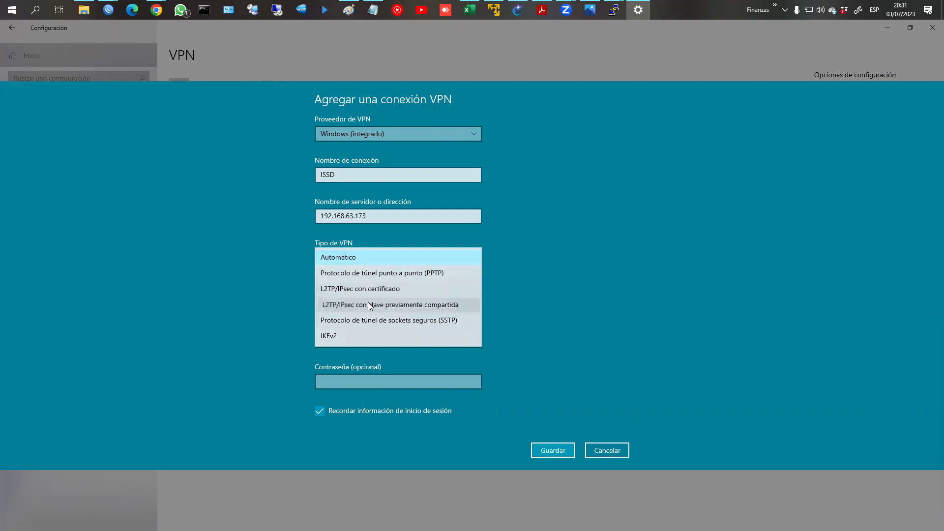
{"action": "left_click", "coordinate": [370, 305]}
{"action": "left_click", "coordinate": [375, 277]}
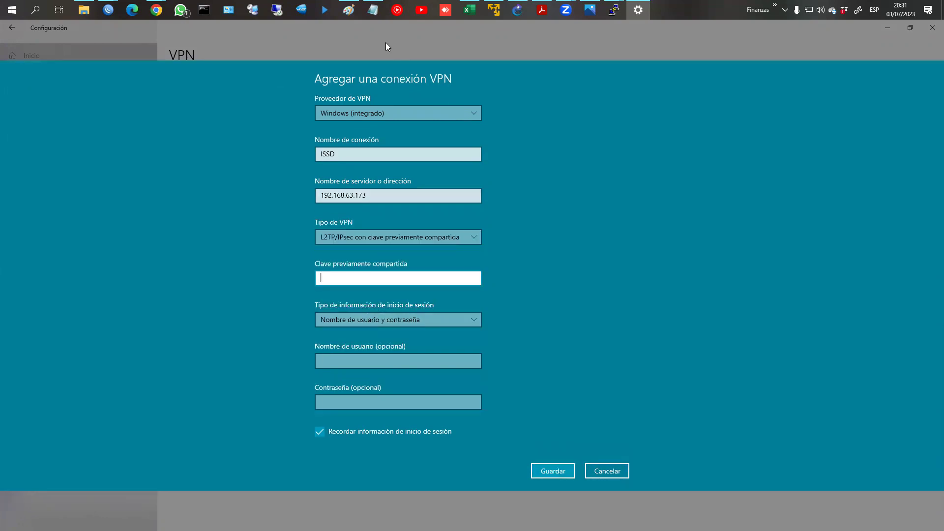
{"action": "left_click", "coordinate": [373, 10]}
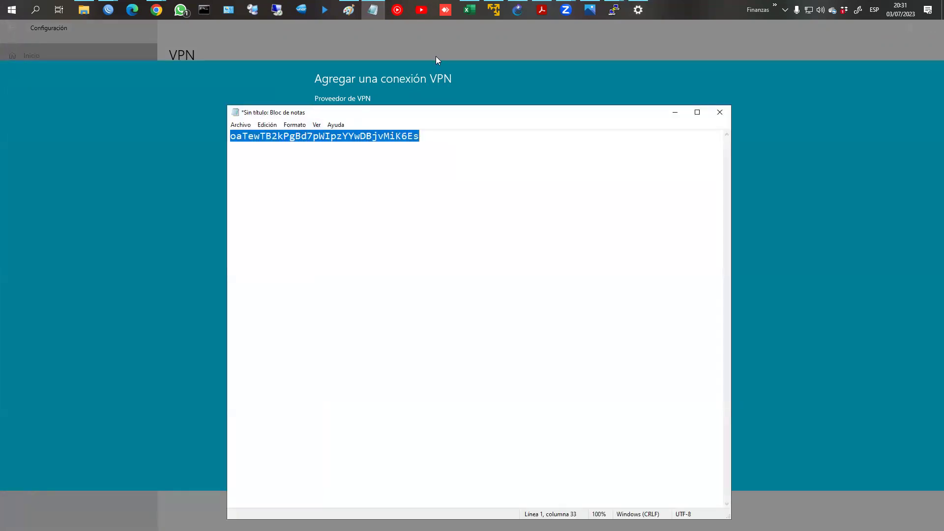
{"action": "left_click", "coordinate": [436, 56]}
{"action": "left_click", "coordinate": [373, 278]}
{"action": "key", "text": "ctrl+v"}
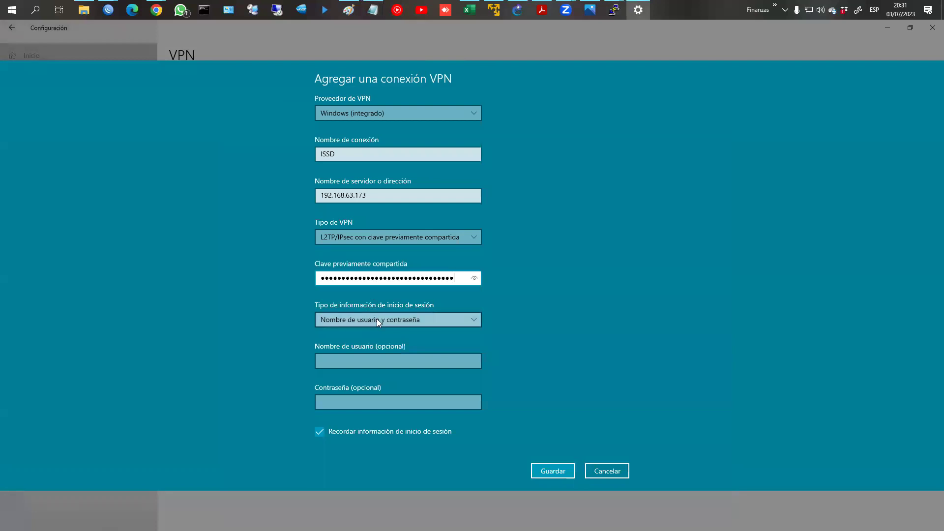
Step: Enter user name usuario4 and its password, and save the ISSD connection
{"action": "left_click", "coordinate": [365, 363]}
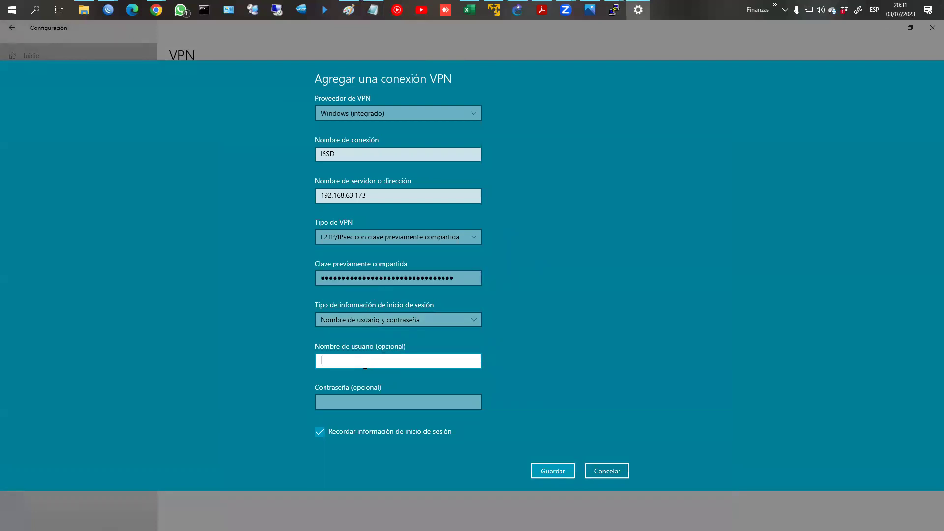
{"action": "type", "text": "usuario4"}
{"action": "key", "text": "Tab"}
{"action": "type", "text": "123456"}
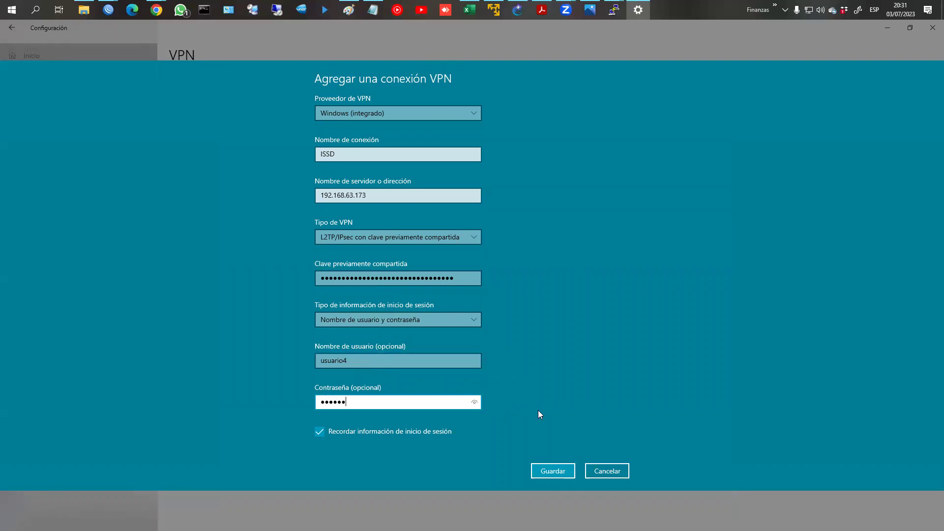
{"action": "left_click", "coordinate": [567, 476]}
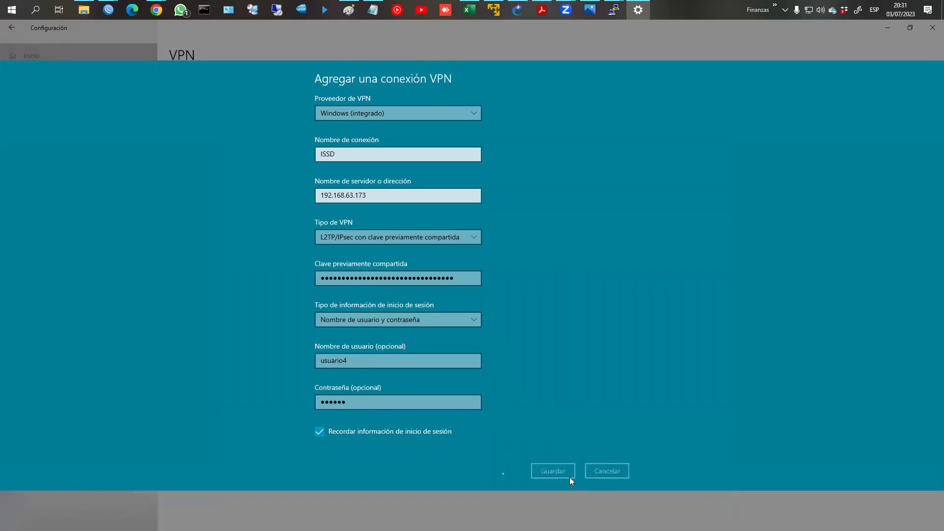
{"action": "left_click", "coordinate": [196, 9]}
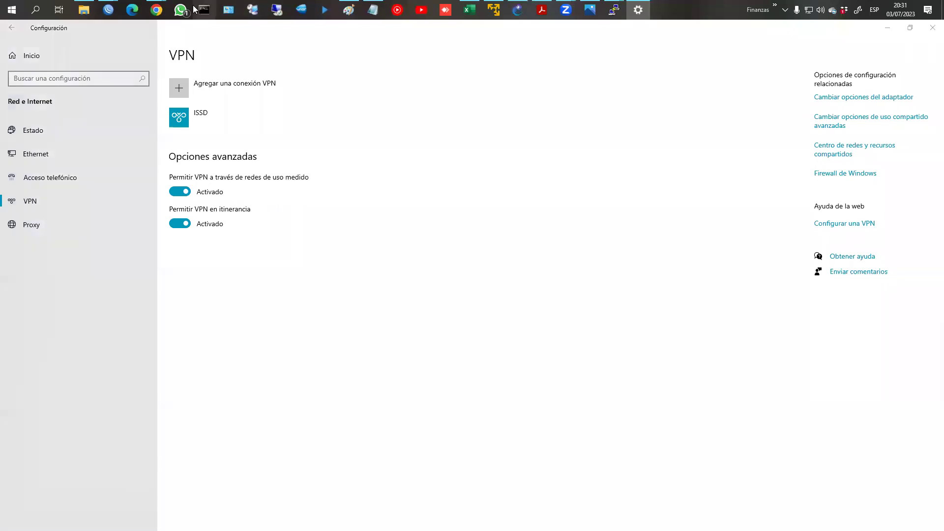
Step: Ping 192.168.63.173, confirm the TTL=64 replies, and close Command Prompt
{"action": "type", "text": "ping "}
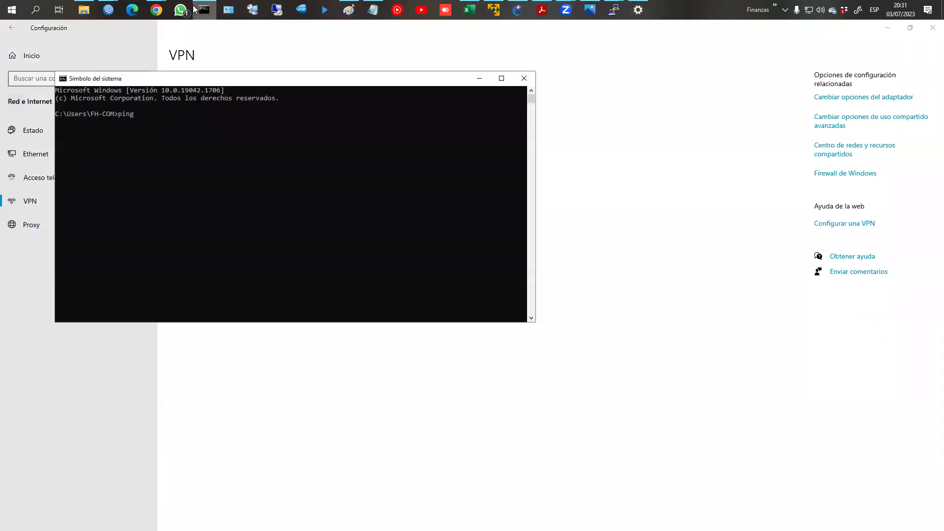
{"action": "type", "text": "172.16."}
{"action": "key", "text": "BackSpace"}
{"action": "key", "text": "BackSpace"}
{"action": "key", "text": "BackSpace"}
{"action": "key", "text": "BackSpace"}
{"action": "key", "text": "BackSpace"}
{"action": "key", "text": "BackSpace"}
{"action": "type", "text": "92.168/"}
{"action": "type", "text": "63.173"}
{"action": "key", "text": "Return"}
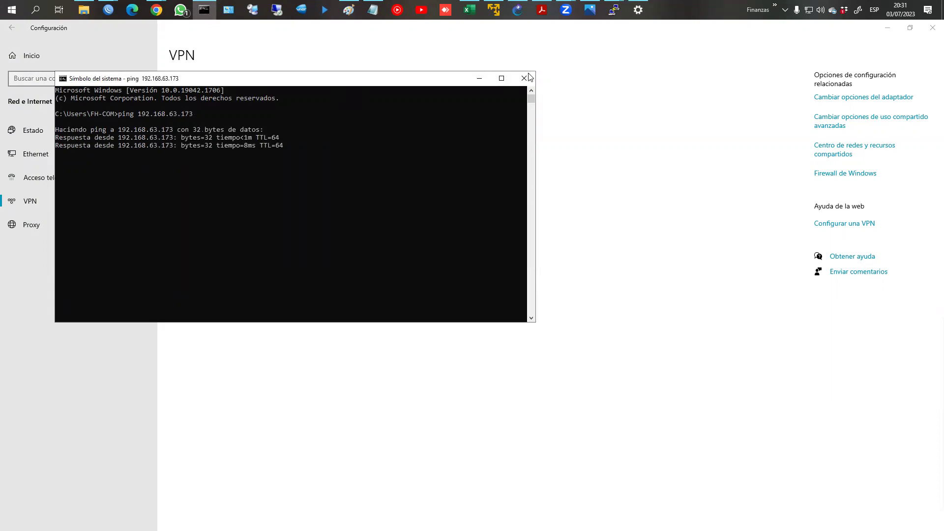
{"action": "left_click", "coordinate": [525, 78]}
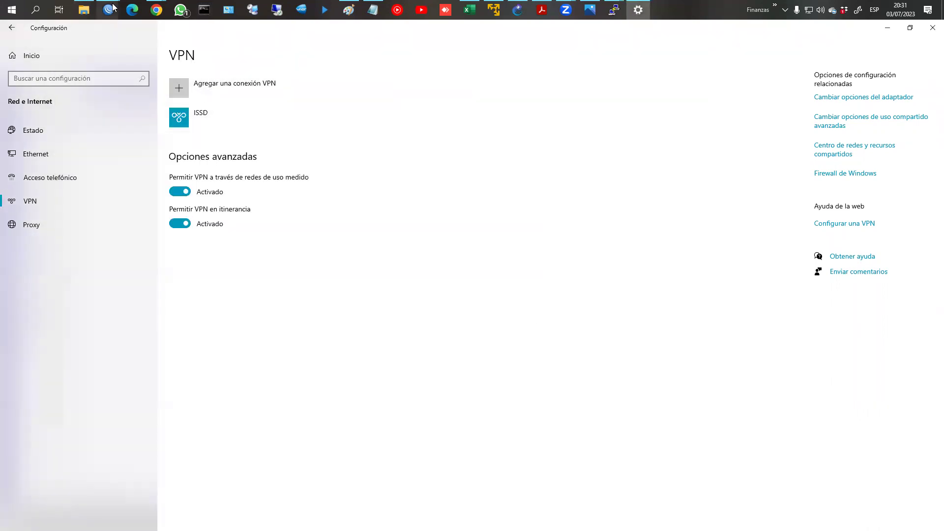
Step: Check R1's active PPP connections in WinBox
{"action": "left_click", "coordinate": [108, 10]}
{"action": "left_click", "coordinate": [148, 63]}
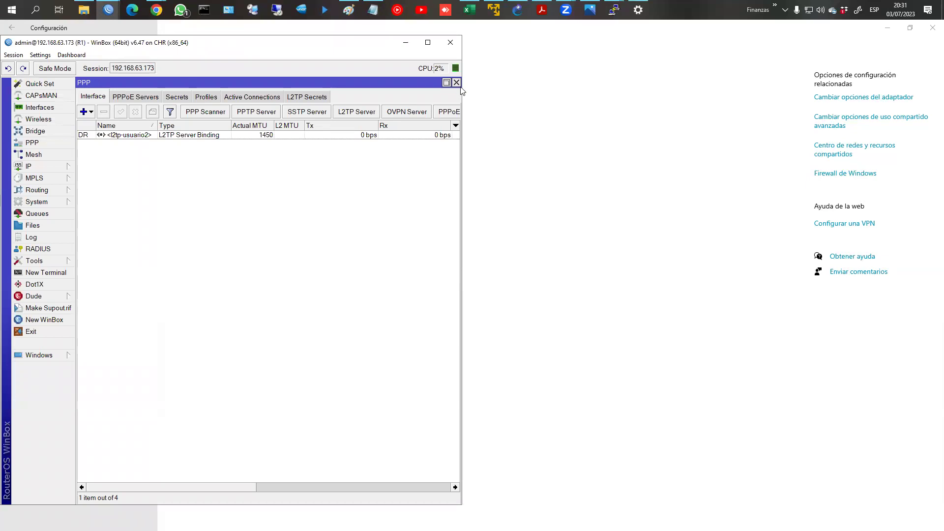
{"action": "left_click", "coordinate": [258, 99]}
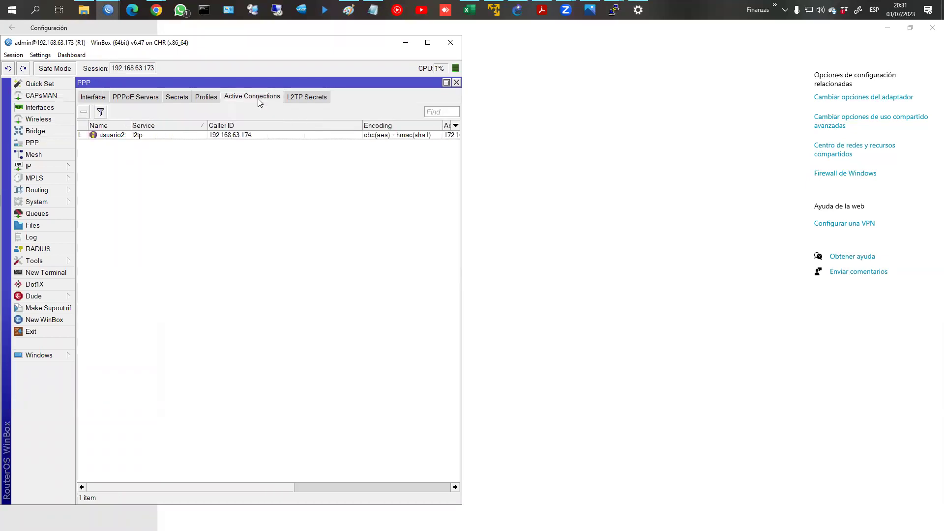
{"action": "left_click", "coordinate": [48, 168]}
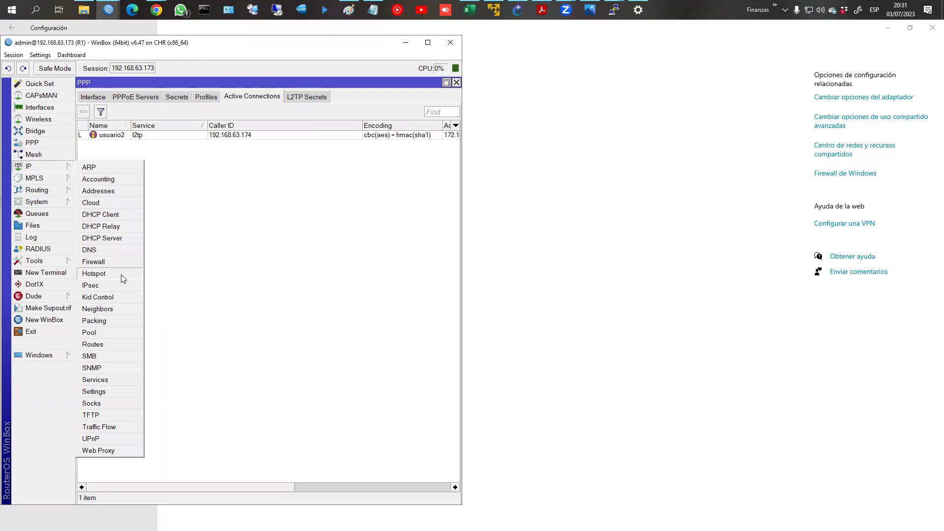
Step: Expand the ISSD entry on the VPN settings page, then switch to the GNS3 topology
{"action": "left_click", "coordinate": [551, 321]}
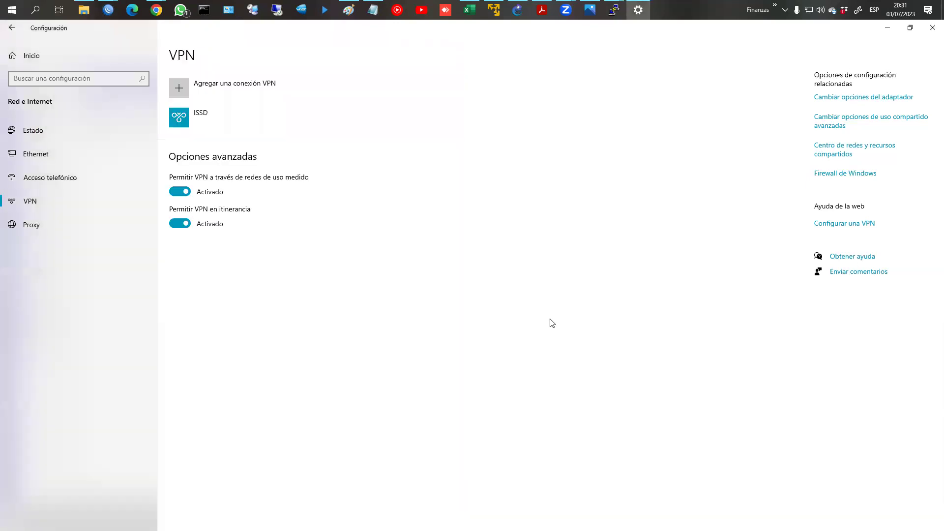
{"action": "left_click", "coordinate": [261, 117]}
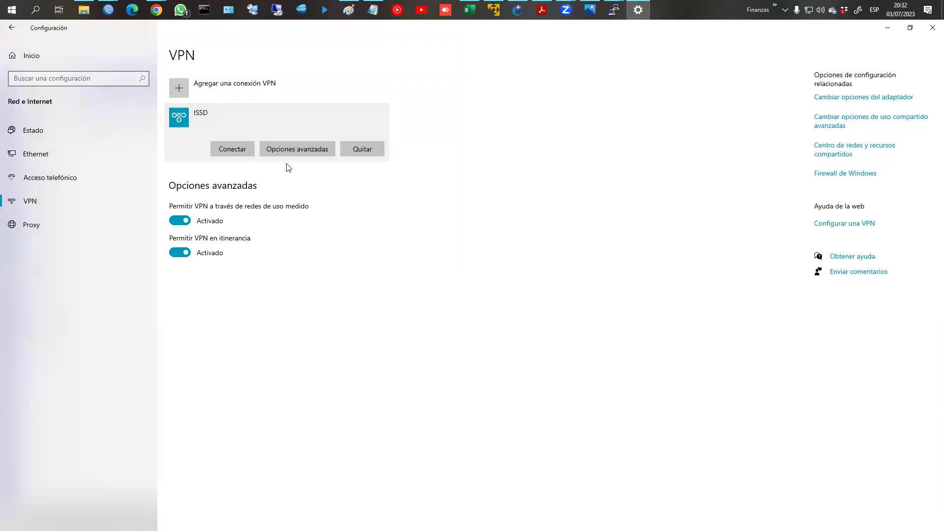
{"action": "left_click", "coordinate": [517, 9]}
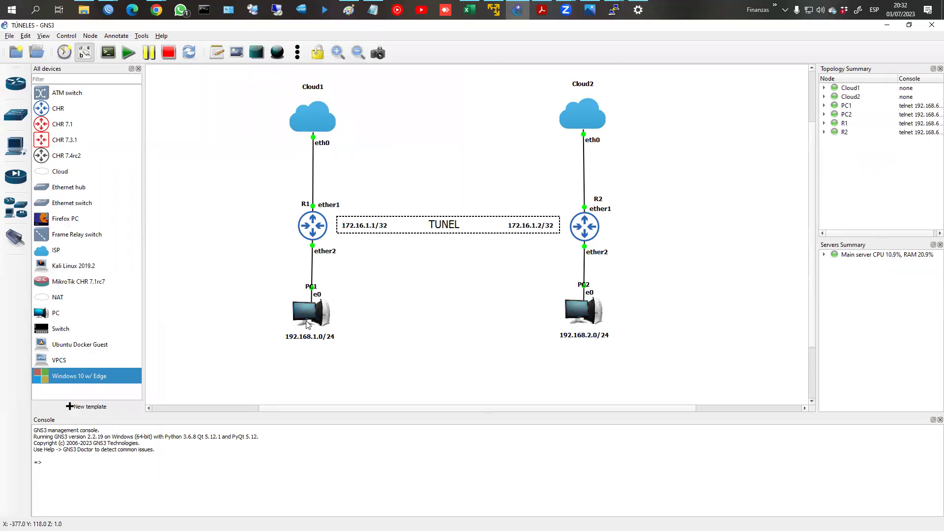
Step: Place a Windows10w/Edge-1 node between PC1 and PC2, start it, then stop it
{"action": "mouse_move", "coordinate": [307, 323]}
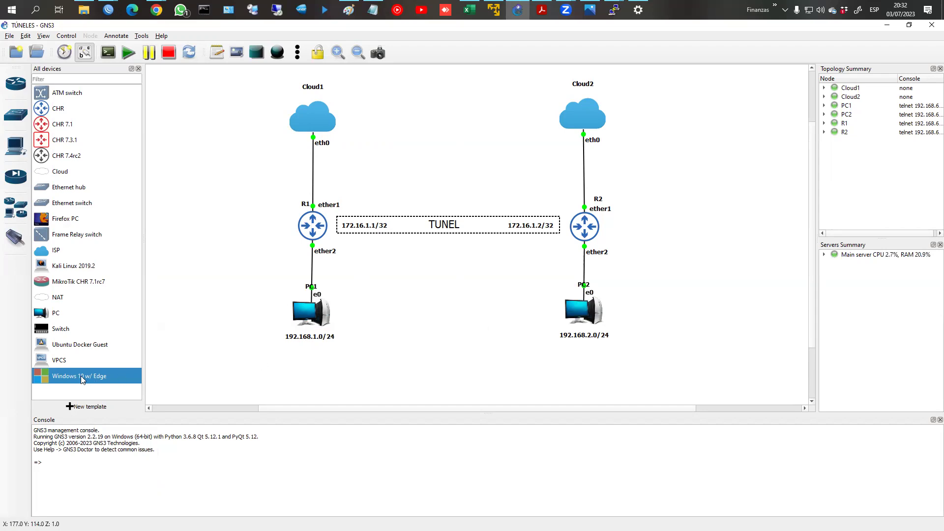
{"action": "left_click_drag", "start_coordinate": [431, 365], "coordinate": [424, 319]}
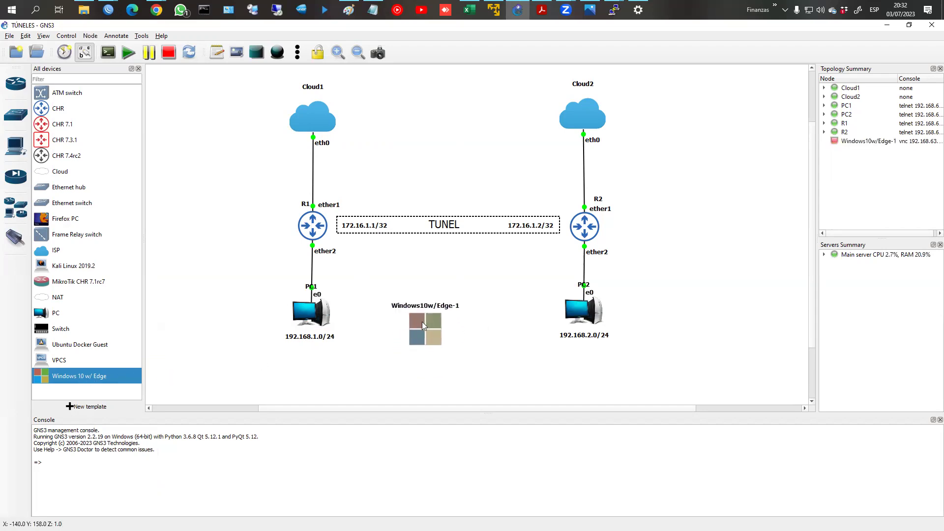
{"action": "right_click", "coordinate": [422, 322]}
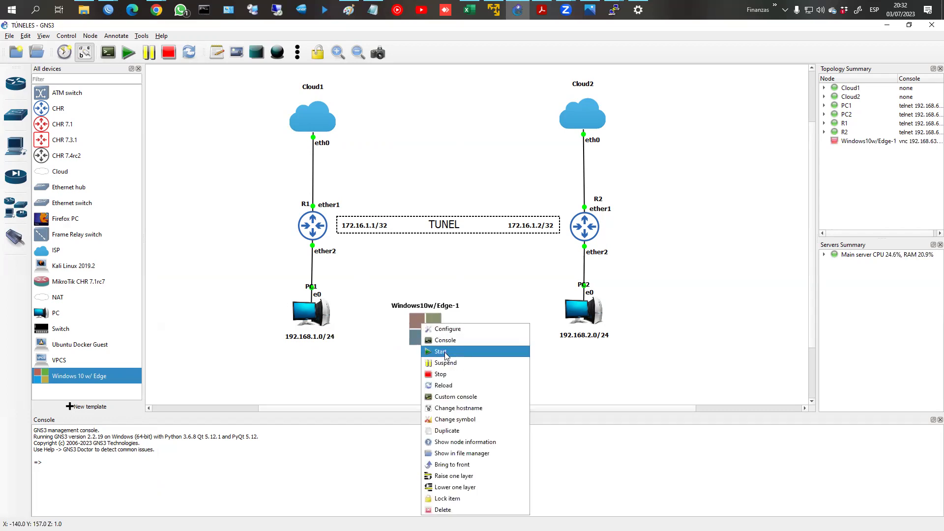
{"action": "left_click", "coordinate": [446, 355]}
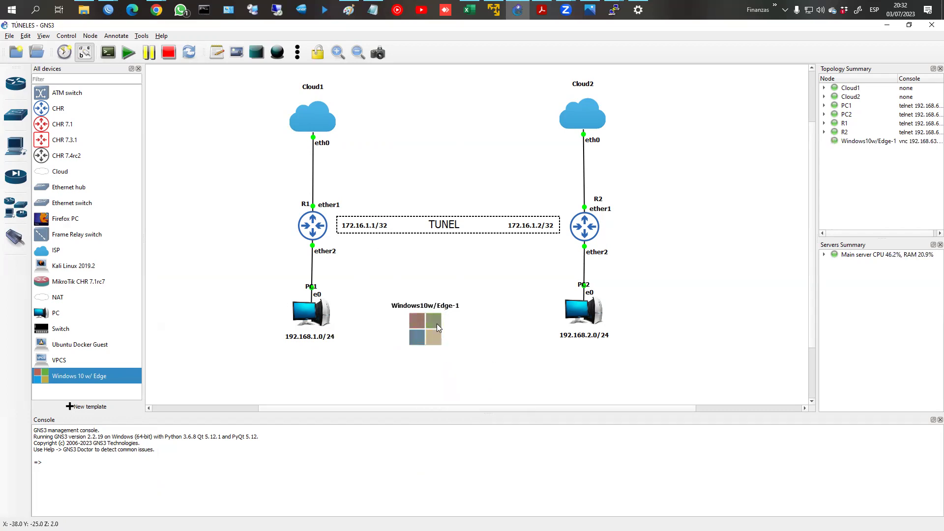
{"action": "right_click", "coordinate": [438, 325]}
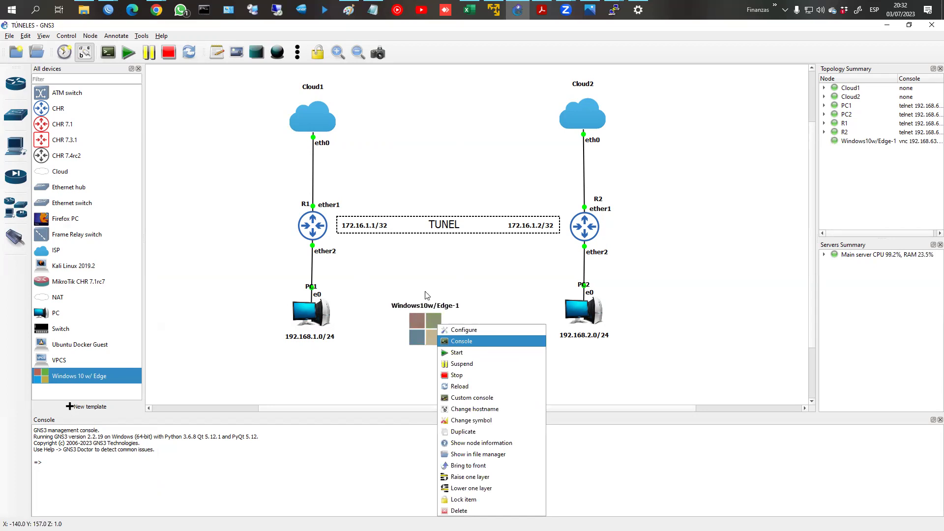
{"action": "left_click", "coordinate": [329, 240]}
{"action": "right_click", "coordinate": [425, 319]}
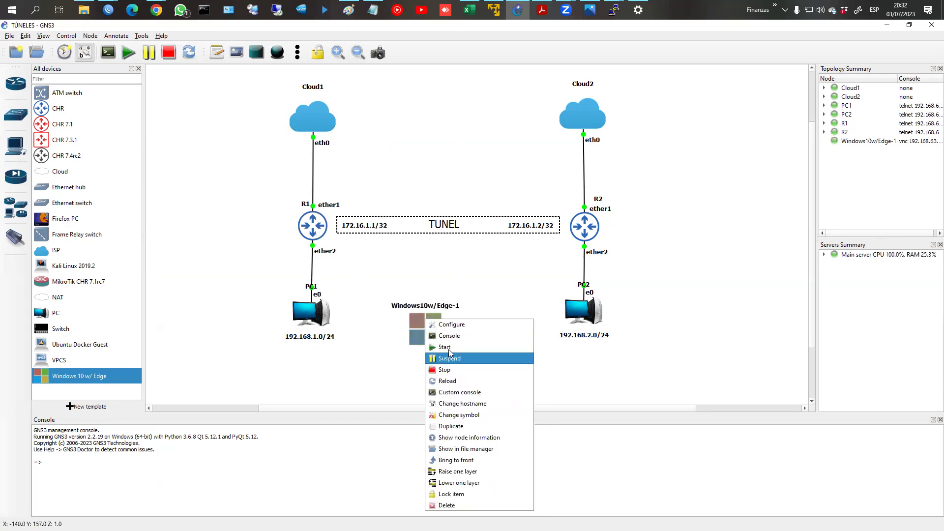
{"action": "left_click", "coordinate": [449, 370]}
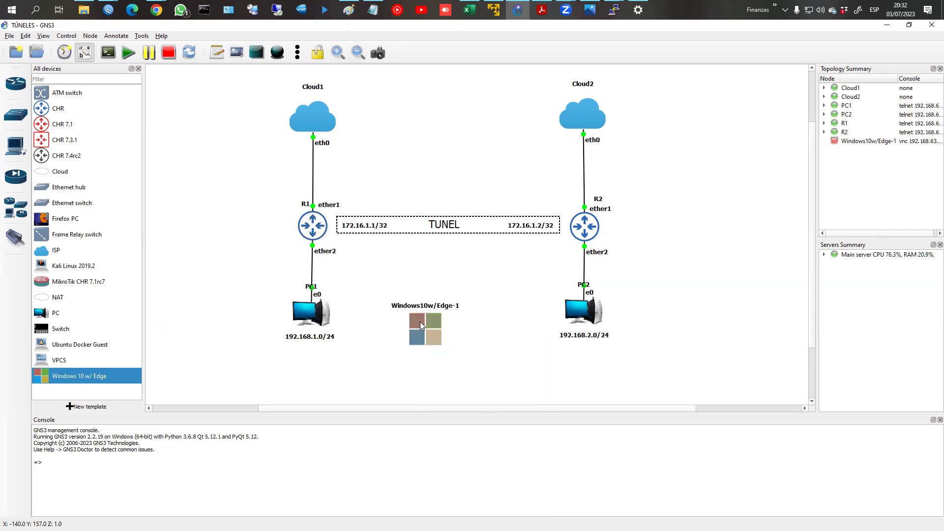
{"action": "mouse_move", "coordinate": [420, 321]}
Step: Cable R1's ether3 to the Windows10w/Edge-1 node's NIC1
{"action": "left_click", "coordinate": [15, 238]}
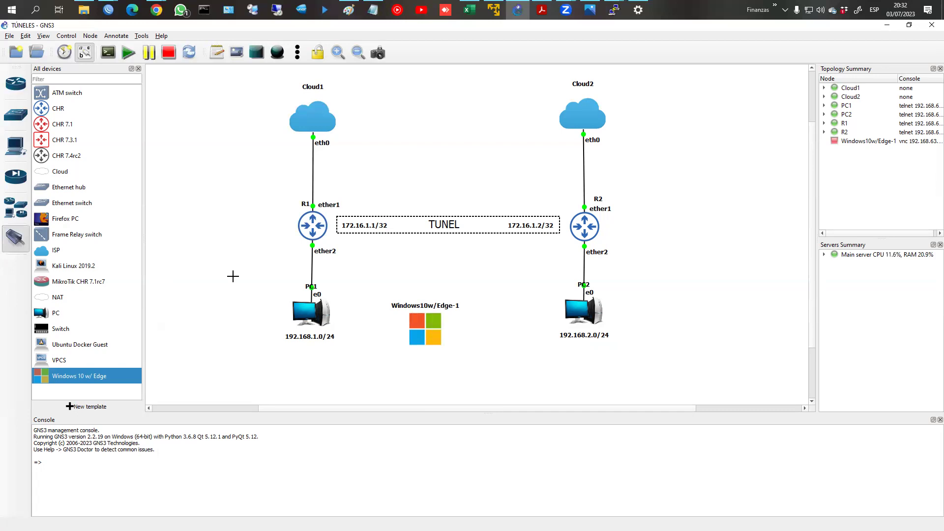
{"action": "left_click", "coordinate": [315, 224]}
{"action": "left_click", "coordinate": [334, 253]}
{"action": "left_click", "coordinate": [431, 339]}
{"action": "left_click", "coordinate": [431, 339]}
Step: Start the Windows10w/Edge-1 node and open its console to watch Windows boot
{"action": "right_click", "coordinate": [426, 331]}
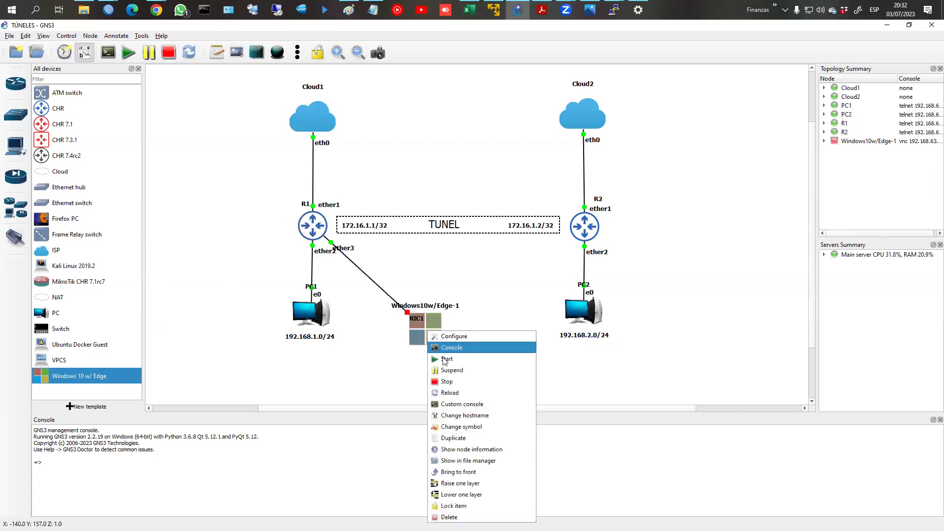
{"action": "left_click", "coordinate": [458, 356]}
{"action": "right_click", "coordinate": [435, 339]}
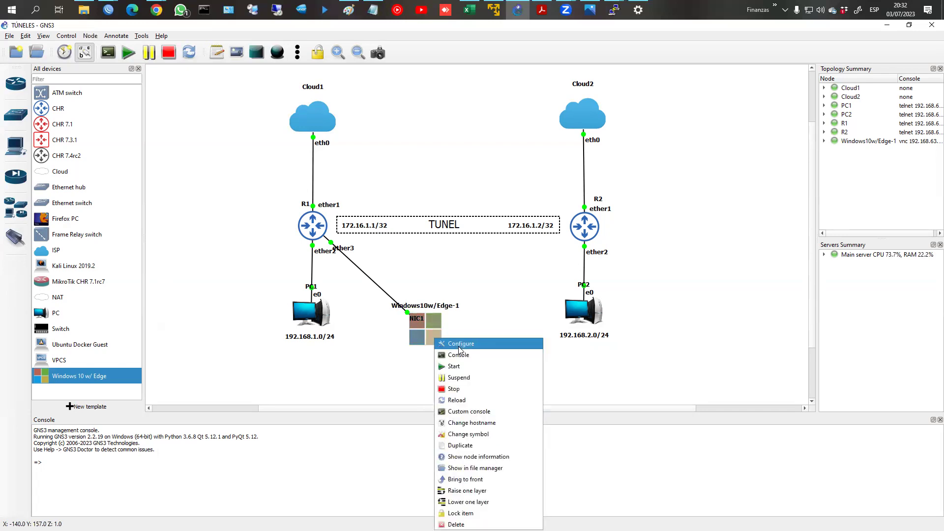
{"action": "left_click", "coordinate": [459, 355]}
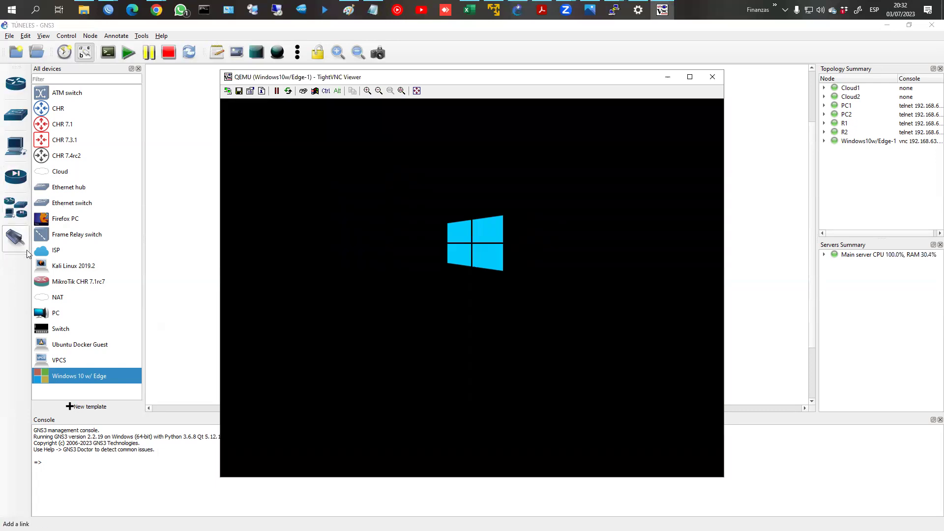
{"action": "mouse_move", "coordinate": [108, 9]}
{"action": "left_click", "coordinate": [141, 64]}
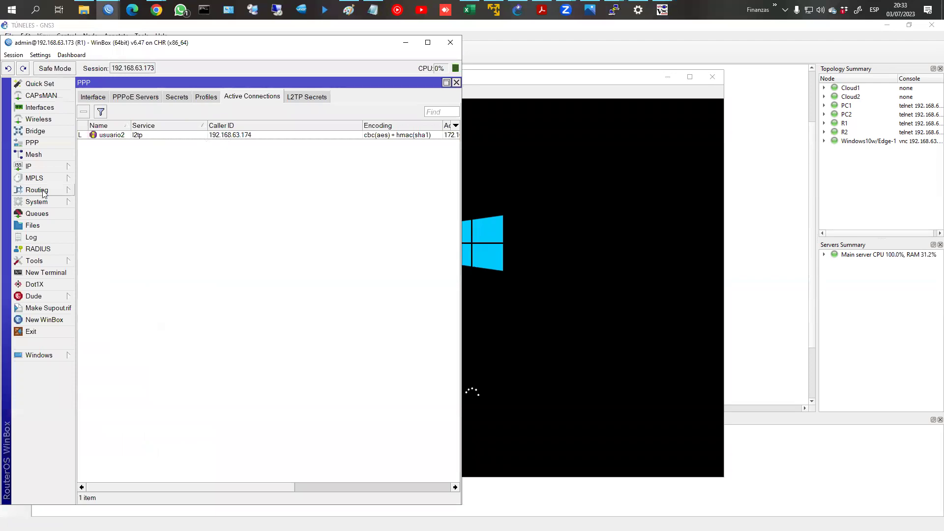
Step: Disable R2's l2tp-out1 client so R1's usuario2 active connection drops
{"action": "left_click", "coordinate": [141, 135]}
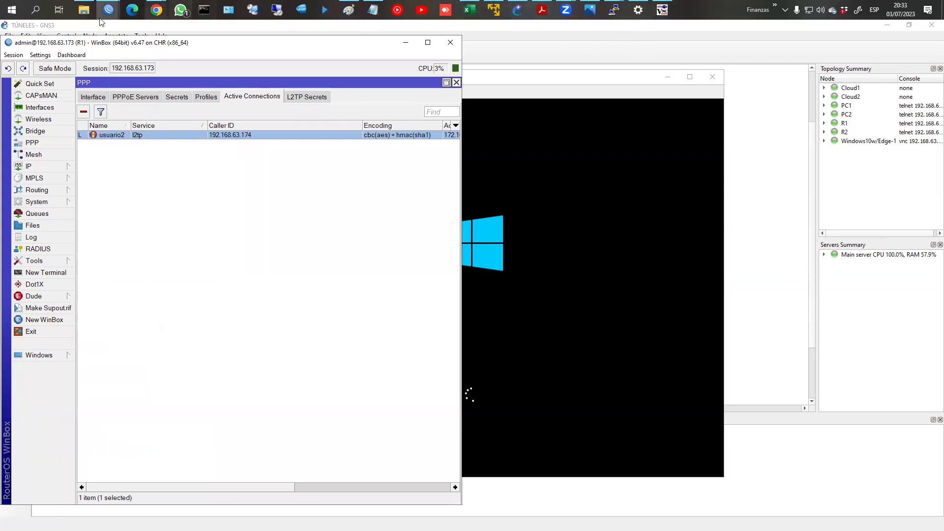
{"action": "left_click", "coordinate": [202, 30]}
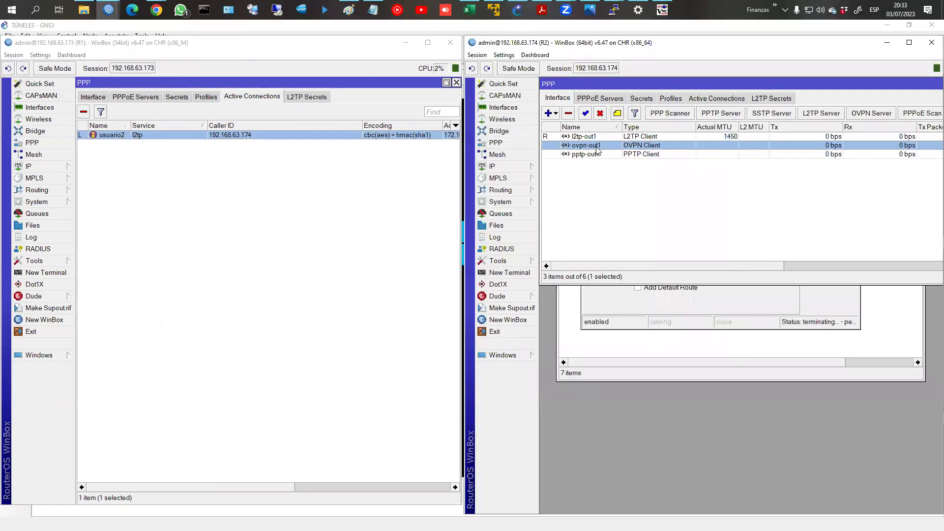
{"action": "left_click", "coordinate": [592, 138]}
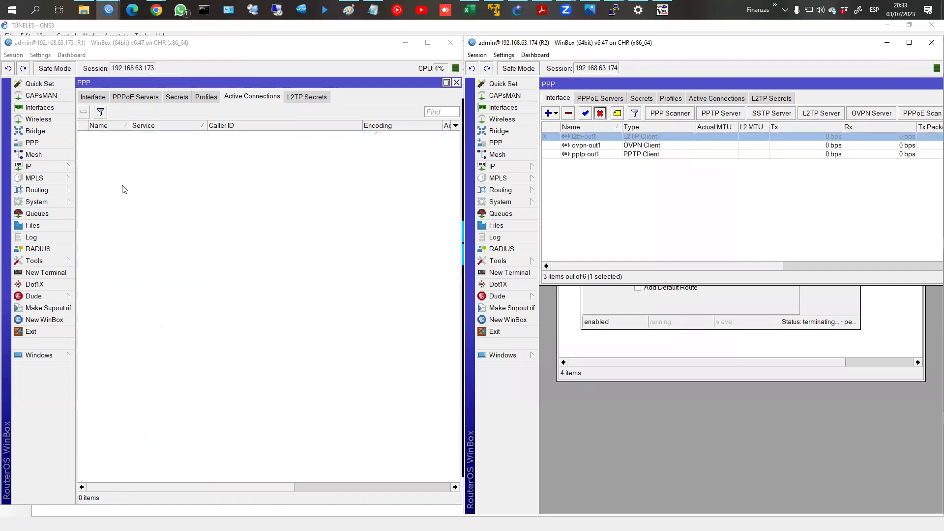
{"action": "left_click", "coordinate": [52, 167]}
Step: Add the address 172.16.0.1/30 on ether3 to R1's IP address list
{"action": "left_click", "coordinate": [97, 190]}
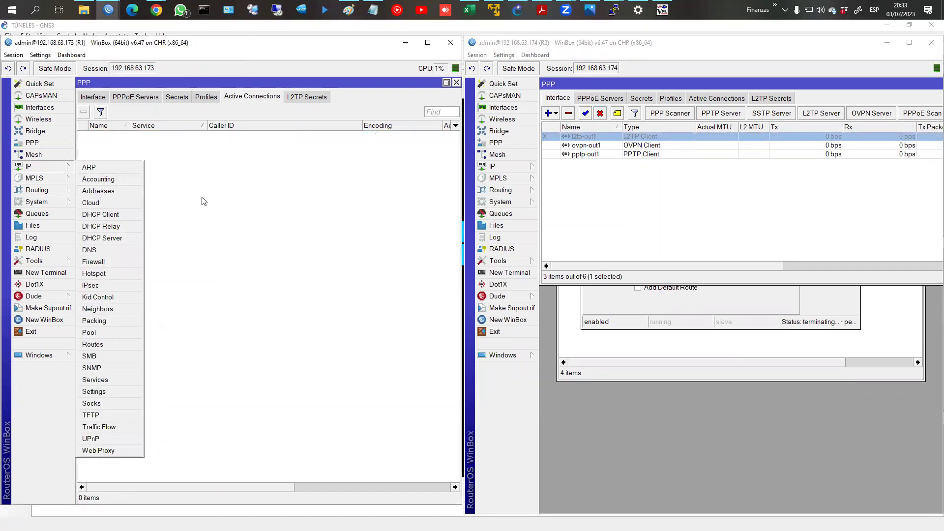
{"action": "left_click", "coordinate": [99, 108]}
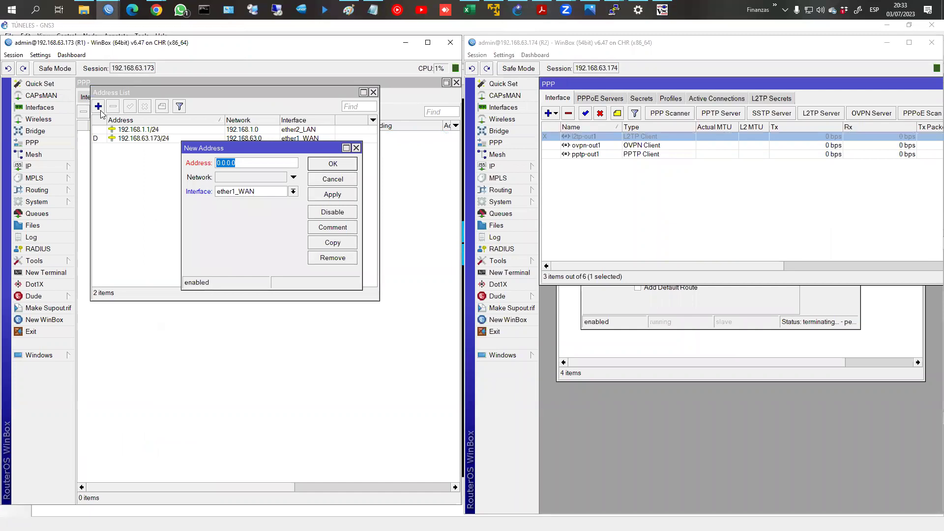
{"action": "type", "text": "172.16.0.1/30"}
{"action": "left_click", "coordinate": [255, 193]}
{"action": "left_click", "coordinate": [253, 217]}
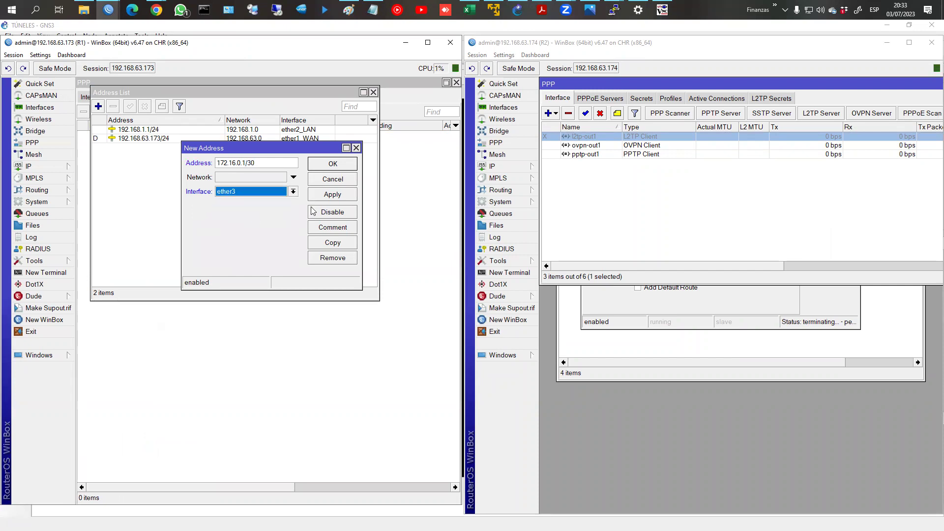
{"action": "left_click", "coordinate": [332, 194]}
{"action": "left_click", "coordinate": [332, 164]}
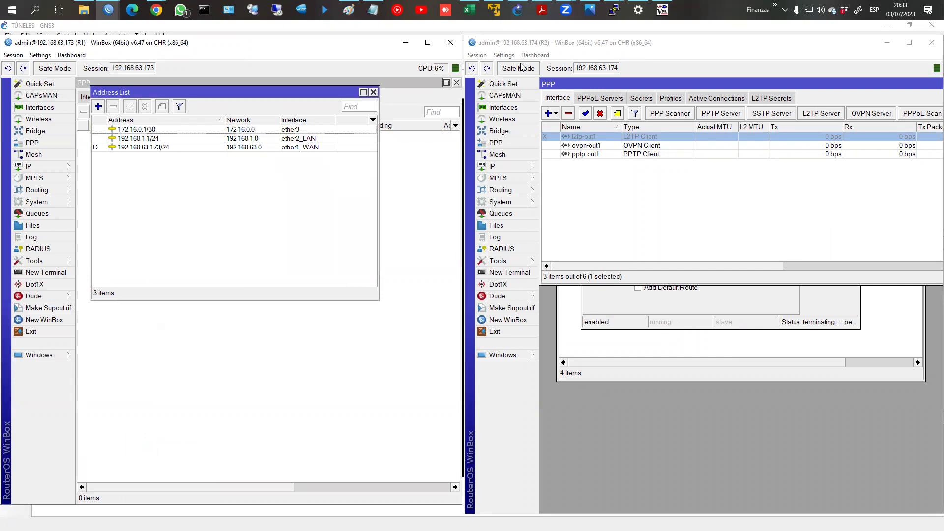
Step: Check R1's L2TP Server settings unchanged, then view its four PPP secrets including usuario4
{"action": "left_click", "coordinate": [662, 10]}
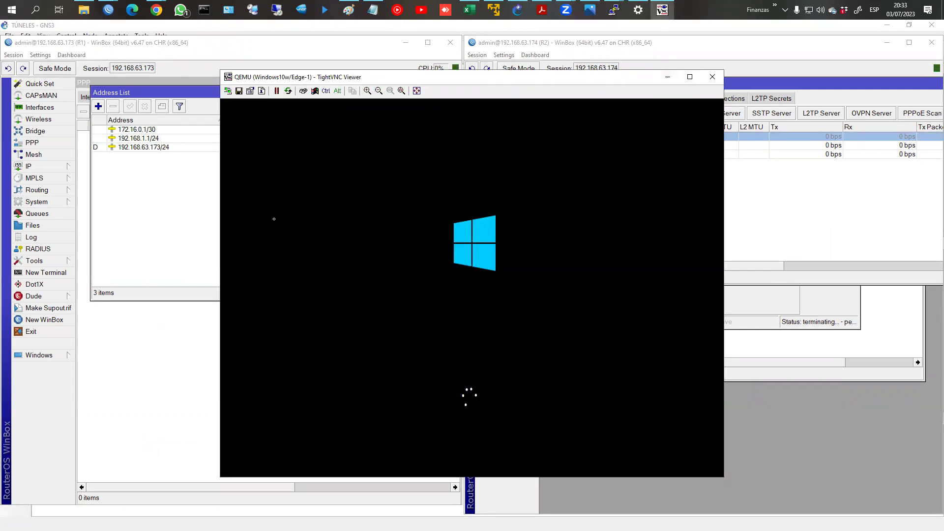
{"action": "left_click", "coordinate": [124, 315]}
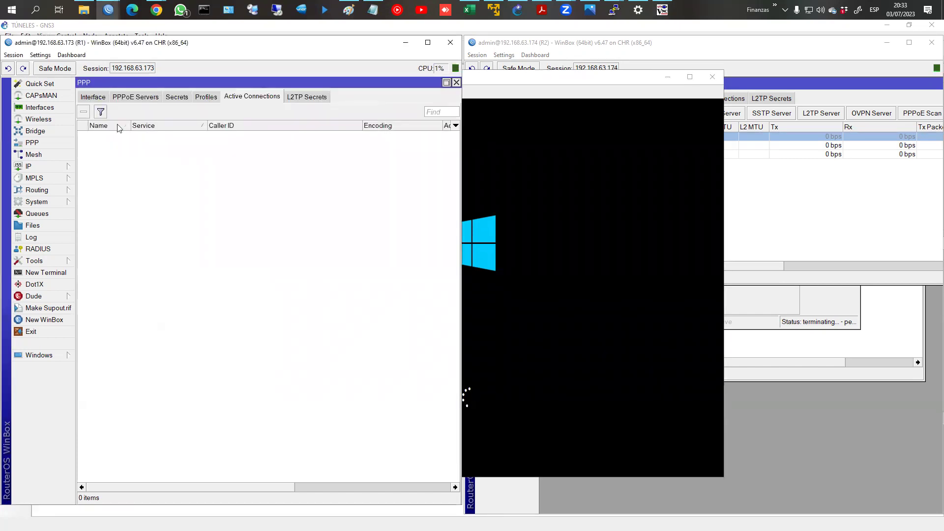
{"action": "left_click", "coordinate": [92, 98]}
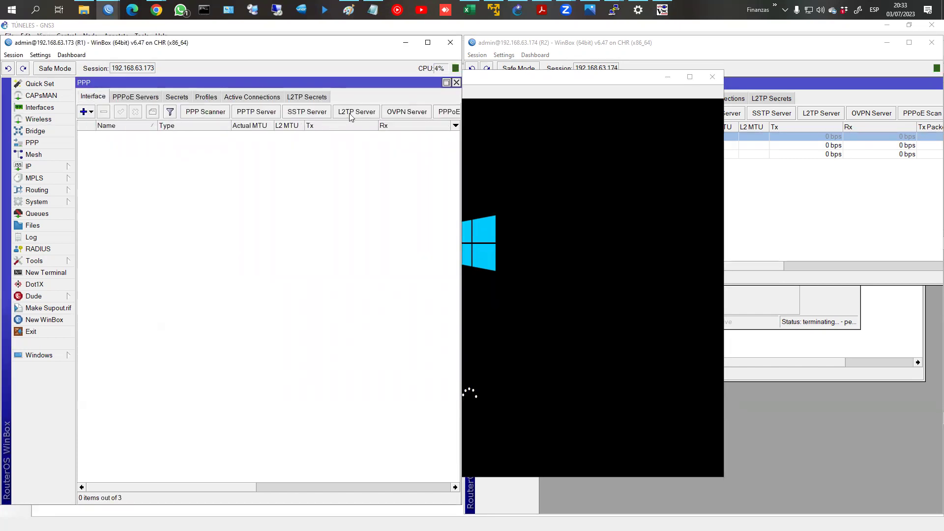
{"action": "left_click", "coordinate": [356, 112]}
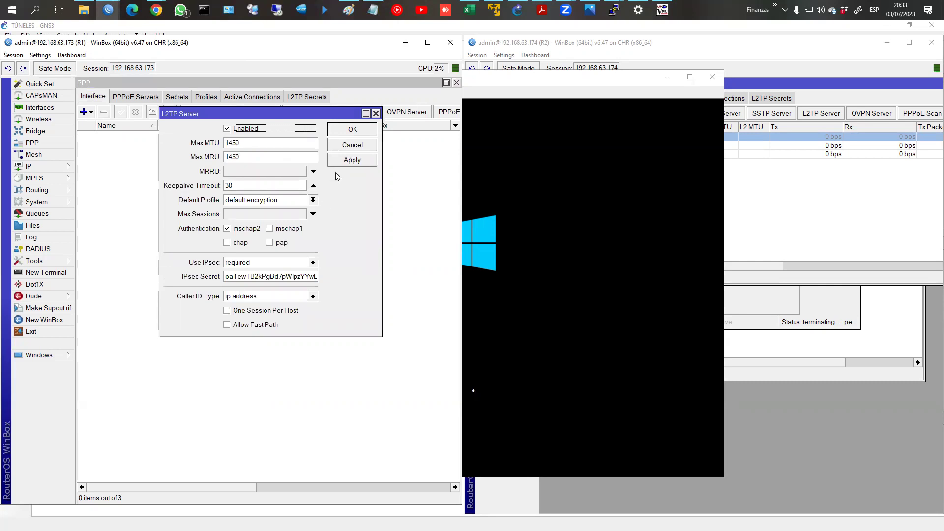
{"action": "left_click", "coordinate": [351, 129]}
{"action": "left_click", "coordinate": [188, 98]}
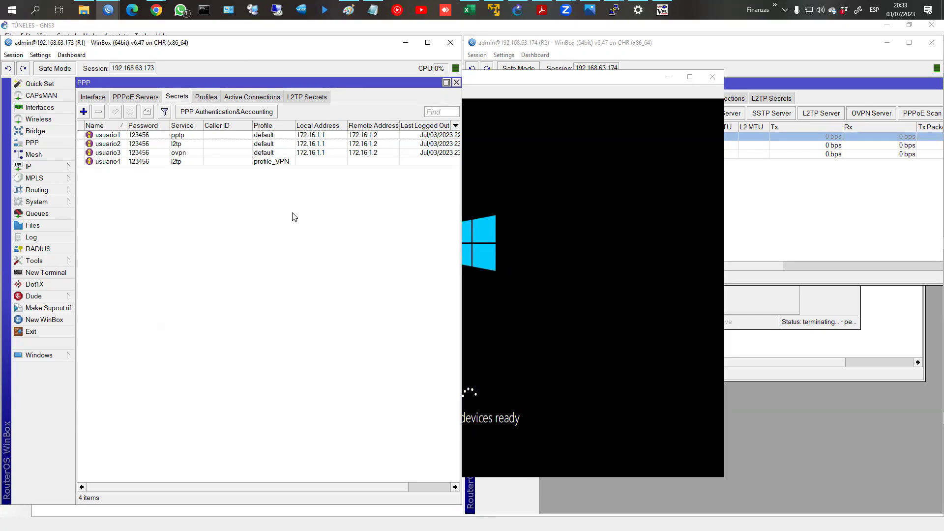
{"action": "left_click", "coordinate": [626, 337]}
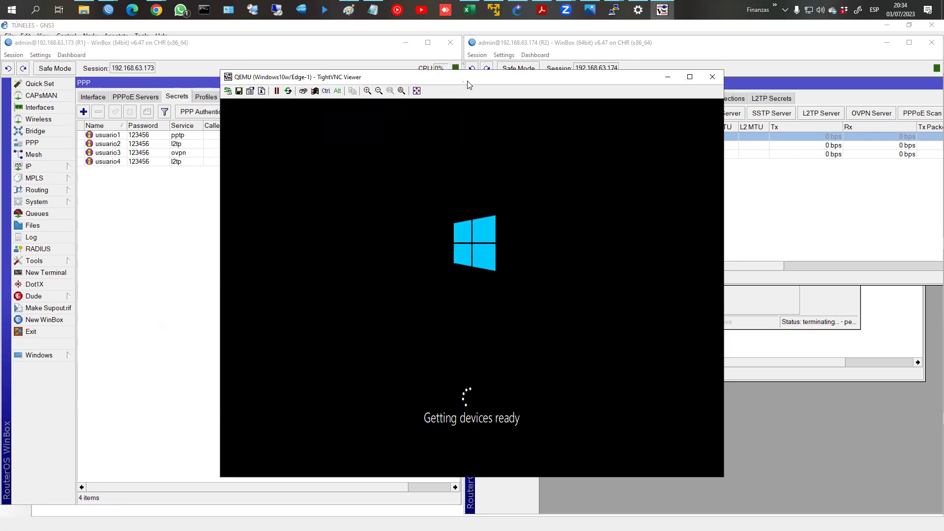
Step: Unlock the Windows 10 VM with the user's password, then switch to Chrome
{"action": "left_click_drag", "start_coordinate": [467, 84], "coordinate": [641, 84]}
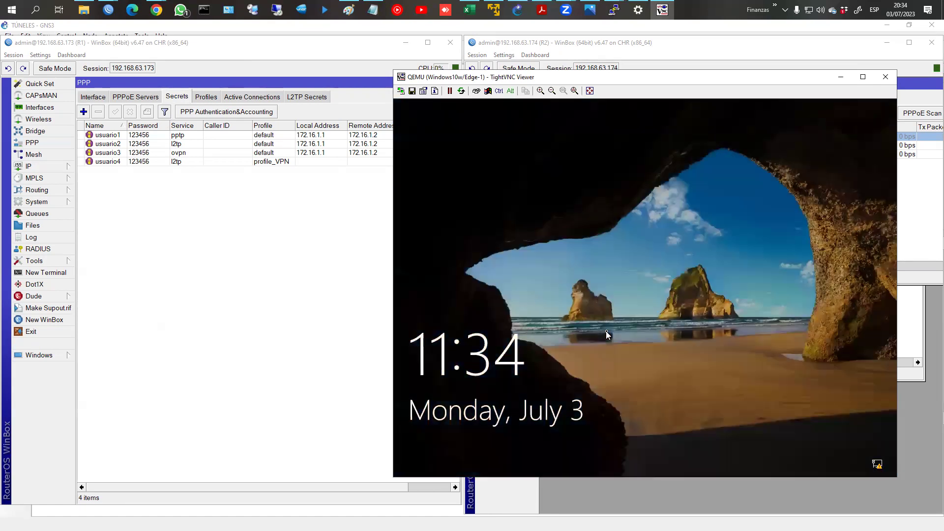
{"action": "left_click", "coordinate": [607, 333]}
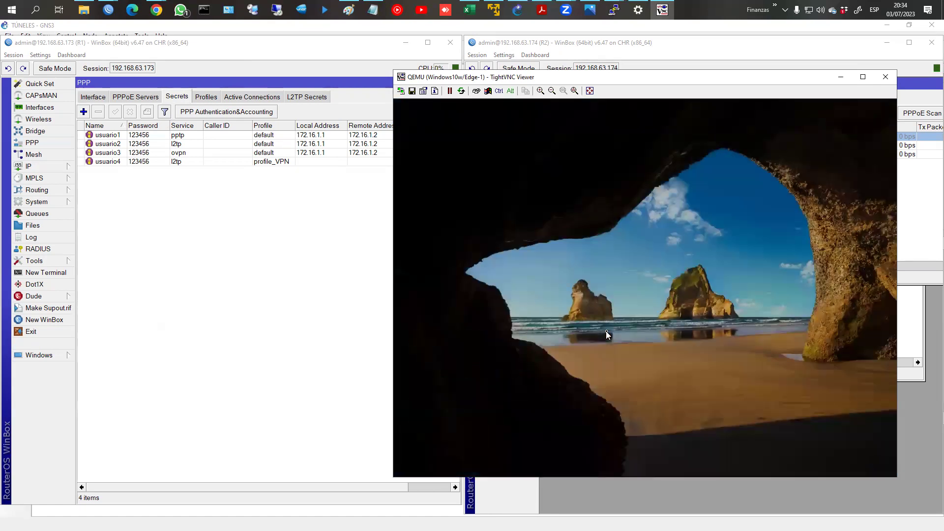
{"action": "type", "text": "Pass"}
{"action": "key", "text": "BackSpace"}
{"action": "key", "text": "BackSpace"}
{"action": "key", "text": "BackSpace"}
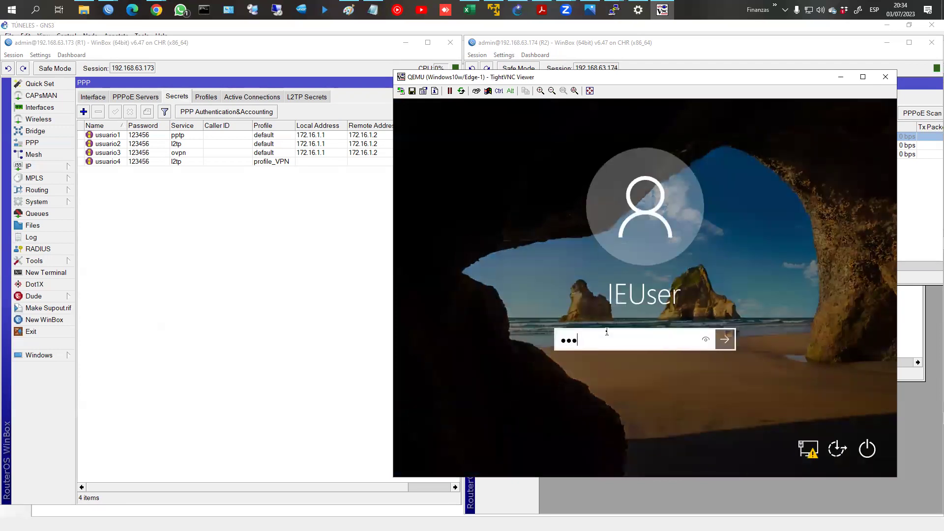
{"action": "type", "text": "assw0"}
{"action": "key", "text": "BackSpace"}
{"action": "type", "text": "0rd!"}
{"action": "key", "text": "Return"}
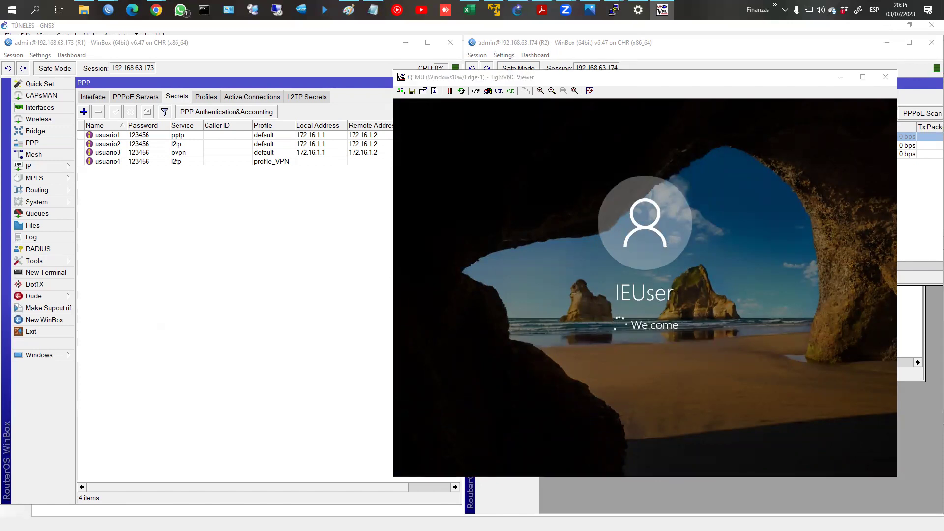
{"action": "key", "text": "alt+Tab"}
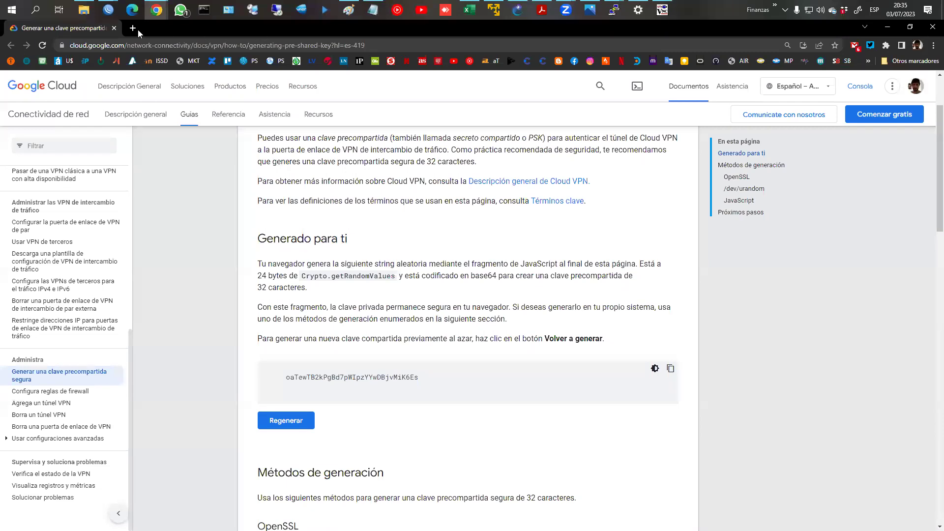
Step: Browse openvpn.net to the OpenVPN Connect for Windows page under Products > Connect Client
{"action": "left_click", "coordinate": [132, 28]}
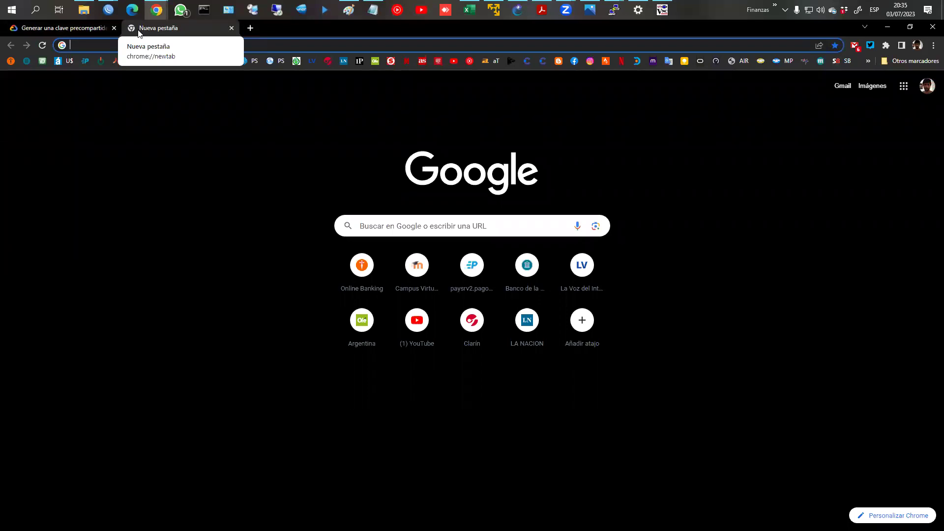
{"action": "type", "text": "open"}
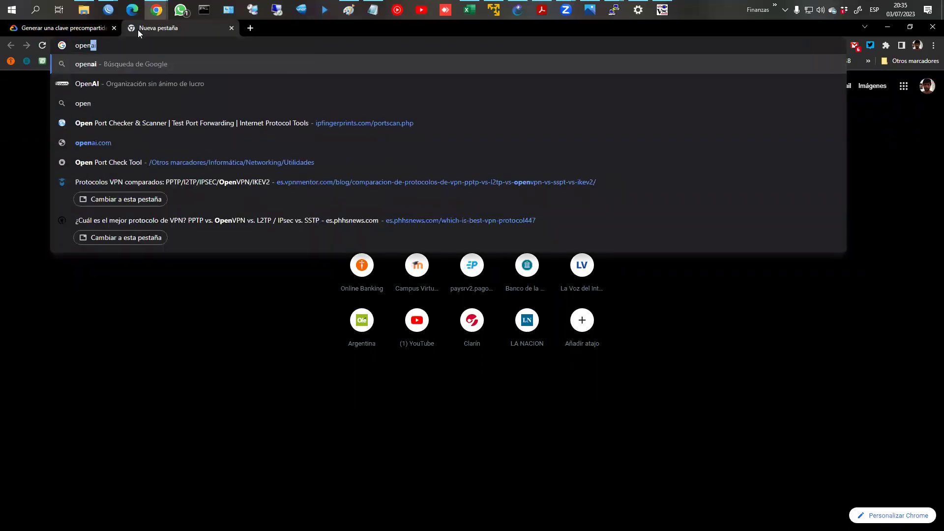
{"action": "type", "text": "vpn.net"}
{"action": "key", "text": "Return"}
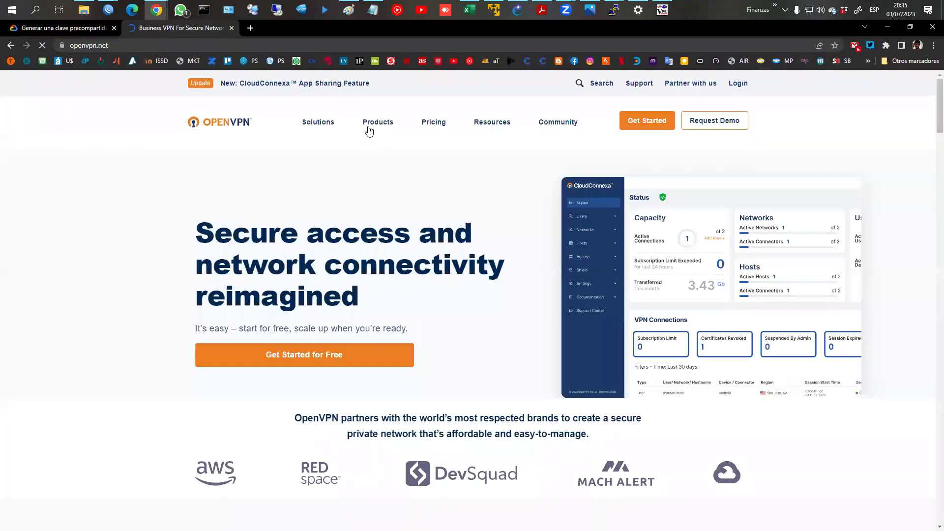
{"action": "left_click", "coordinate": [326, 127]}
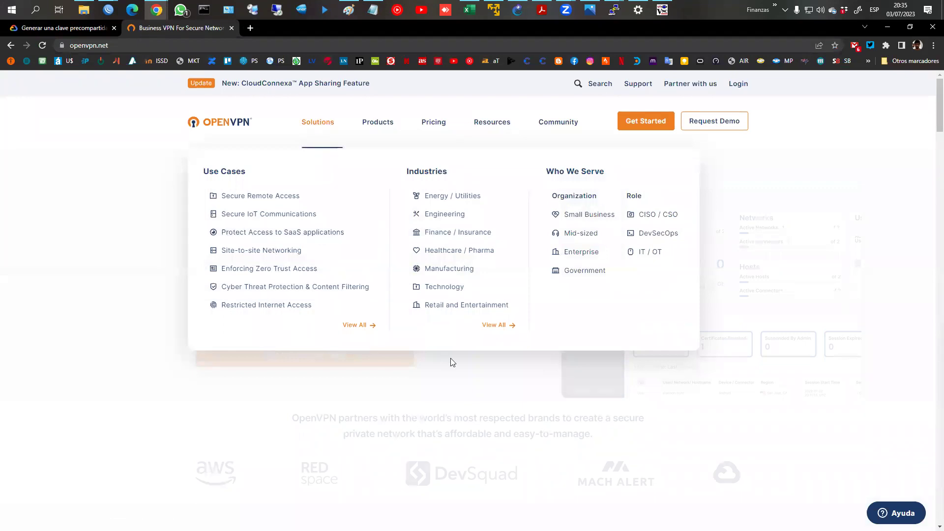
{"action": "left_click", "coordinate": [377, 123]}
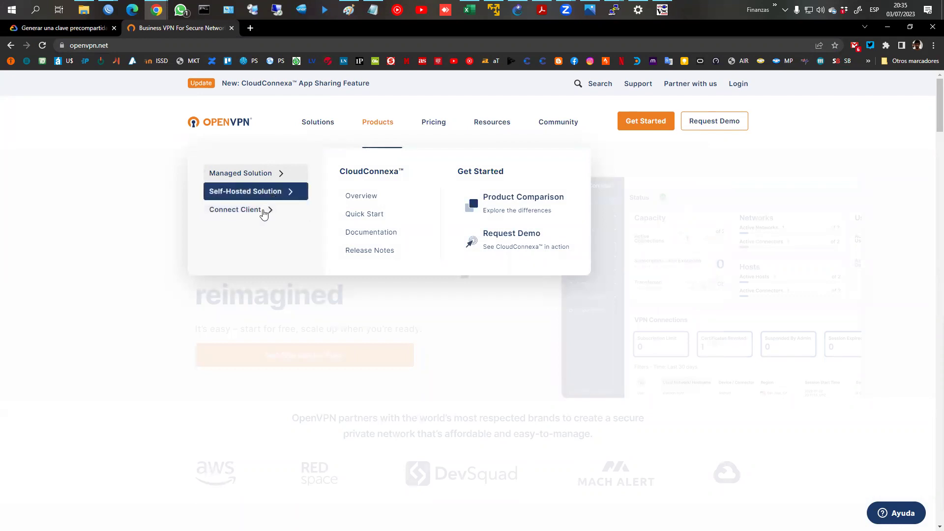
{"action": "left_click", "coordinate": [266, 210]}
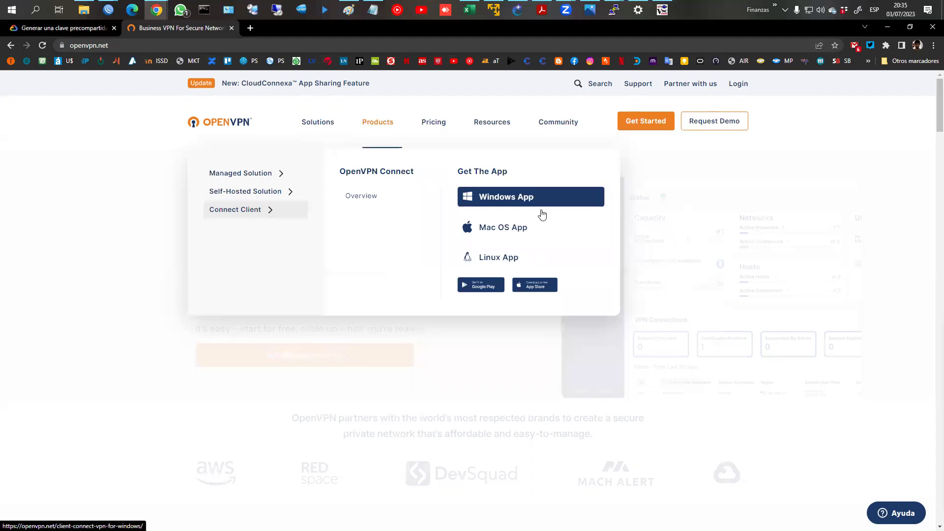
{"action": "left_click", "coordinate": [522, 197]}
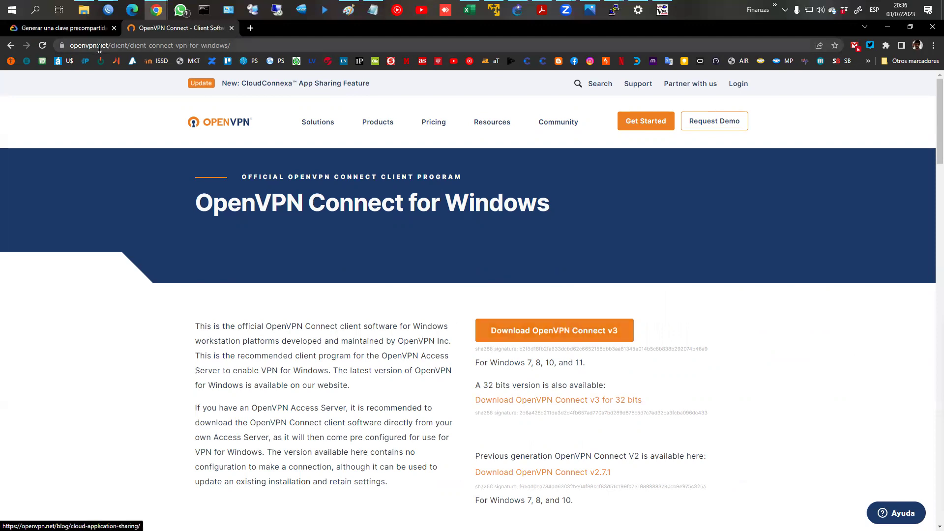
Step: Start the OpenVPN Connect v3 download, then pause and cancel it
{"action": "left_click", "coordinate": [558, 334]}
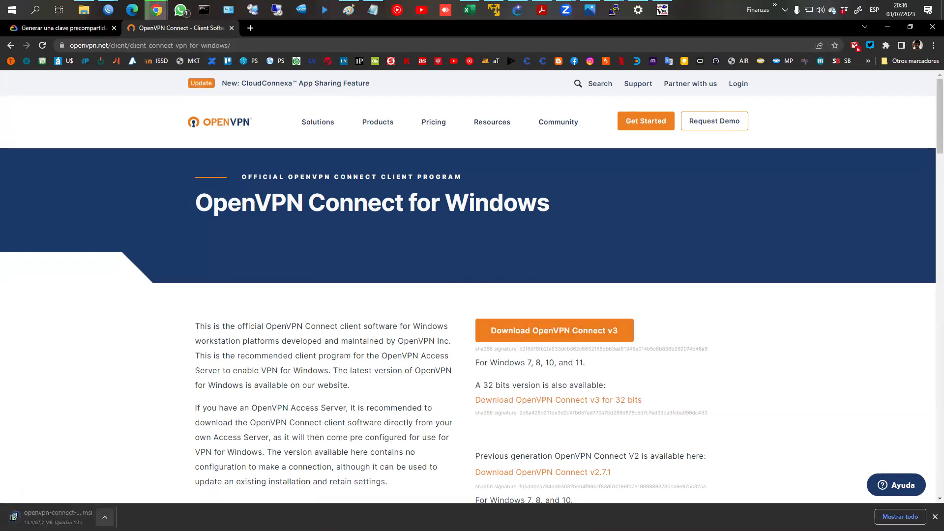
{"action": "left_click", "coordinate": [104, 517]}
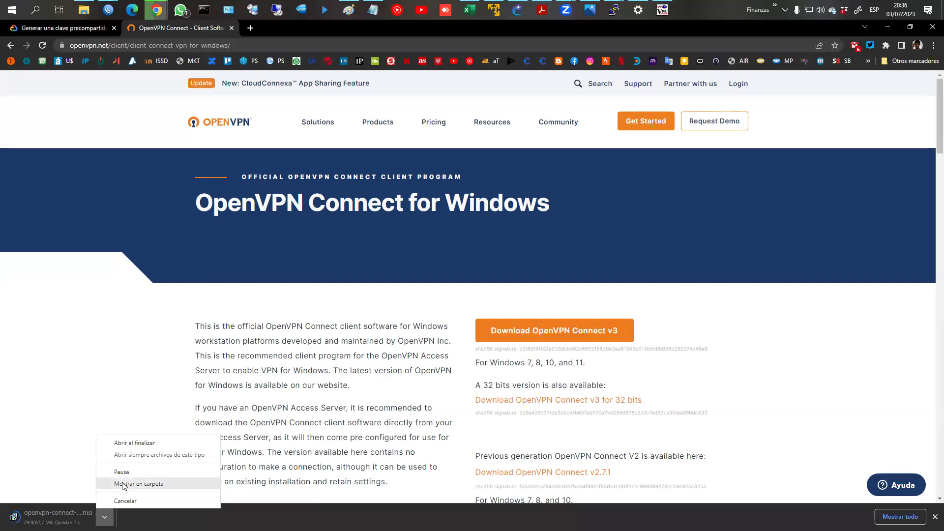
{"action": "left_click", "coordinate": [124, 473]}
{"action": "left_click", "coordinate": [106, 515]}
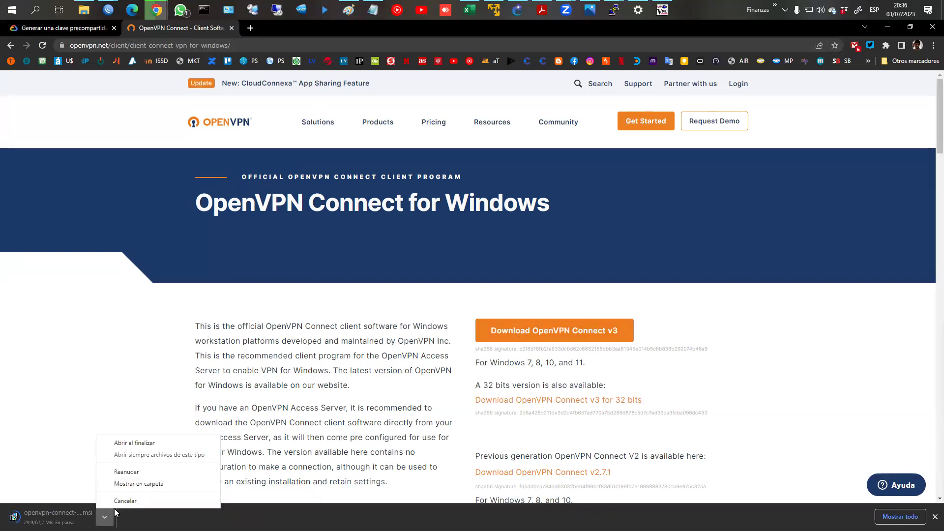
{"action": "left_click", "coordinate": [118, 497]}
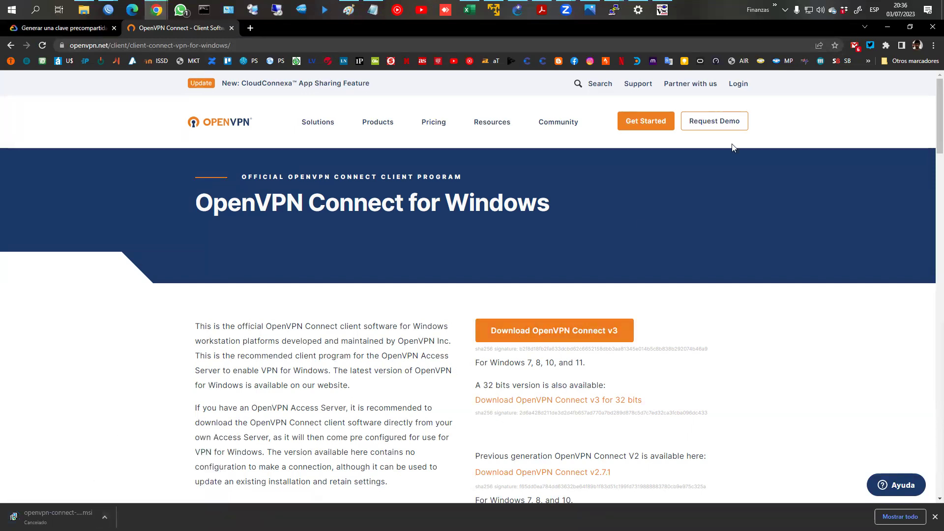
{"action": "left_click", "coordinate": [668, 9]}
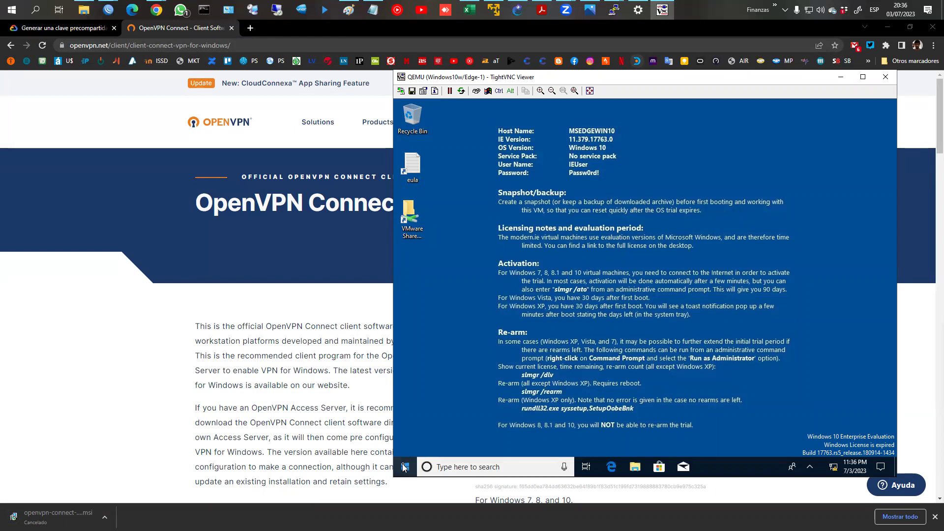
Step: Try launching Windows Settings from the VM's Start menu and dismiss the RuntimeBroker error
{"action": "right_click", "coordinate": [404, 467]}
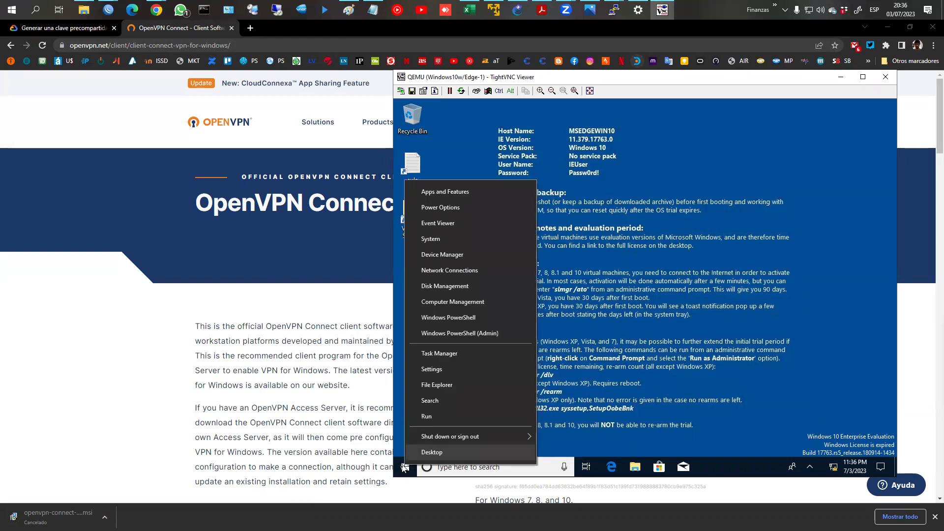
{"action": "left_click", "coordinate": [402, 468]}
{"action": "left_click", "coordinate": [402, 469]}
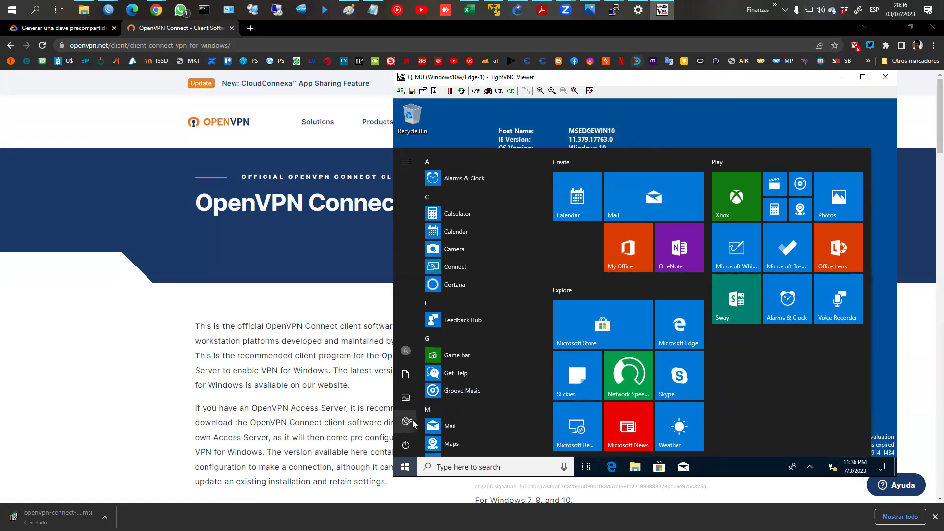
{"action": "left_click", "coordinate": [407, 423]}
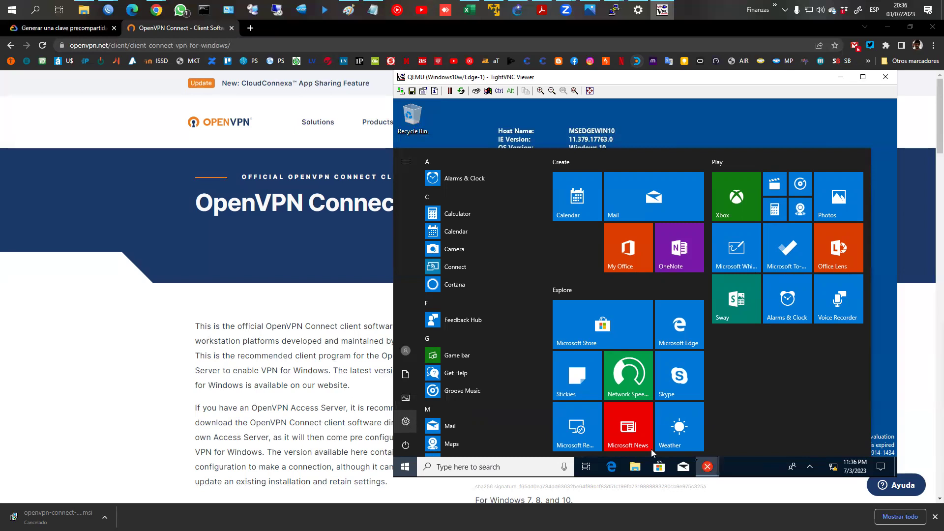
{"action": "left_click", "coordinate": [707, 470]}
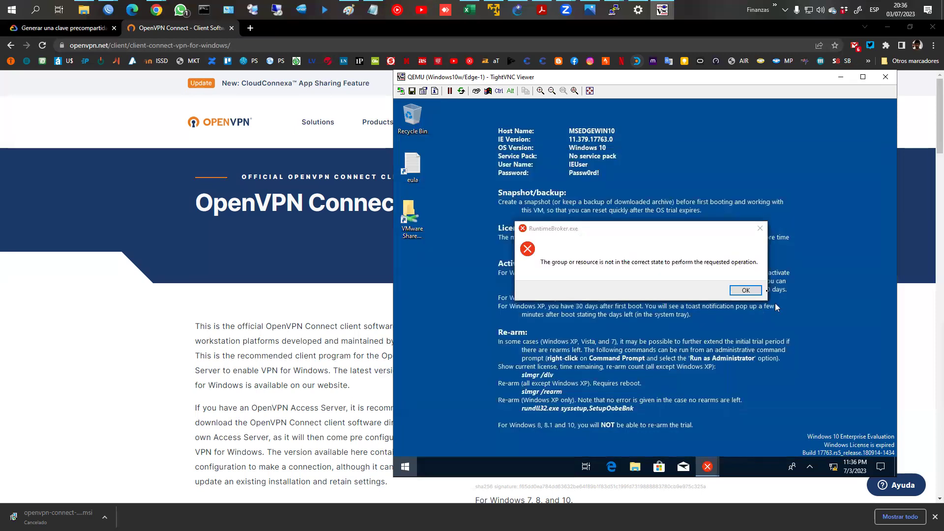
{"action": "left_click", "coordinate": [745, 291]}
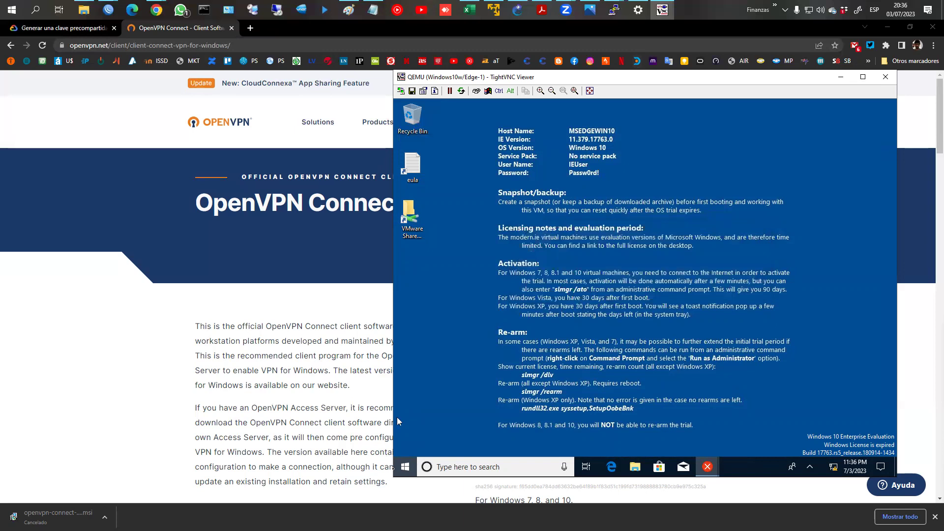
Step: Toggle the VM's Start menu and briefly check the WinBox R1 window
{"action": "left_click", "coordinate": [403, 467]}
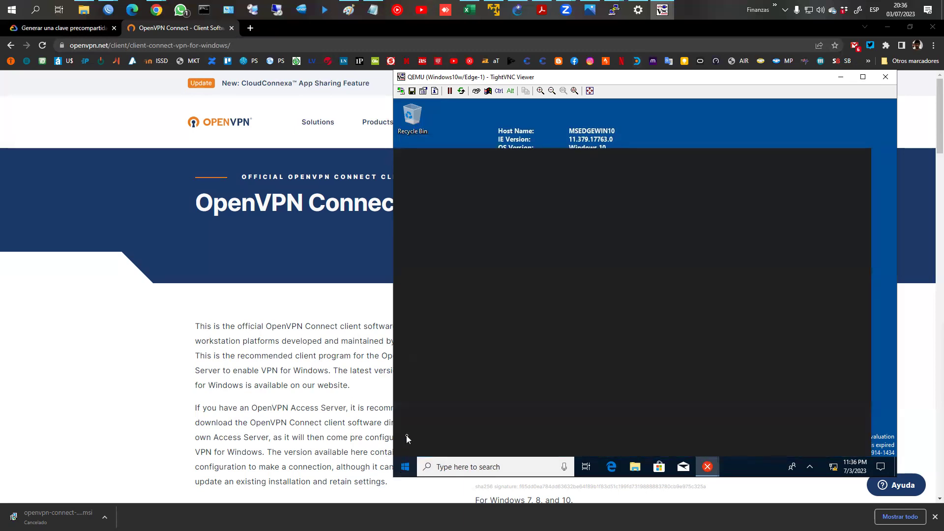
{"action": "left_click", "coordinate": [405, 466]}
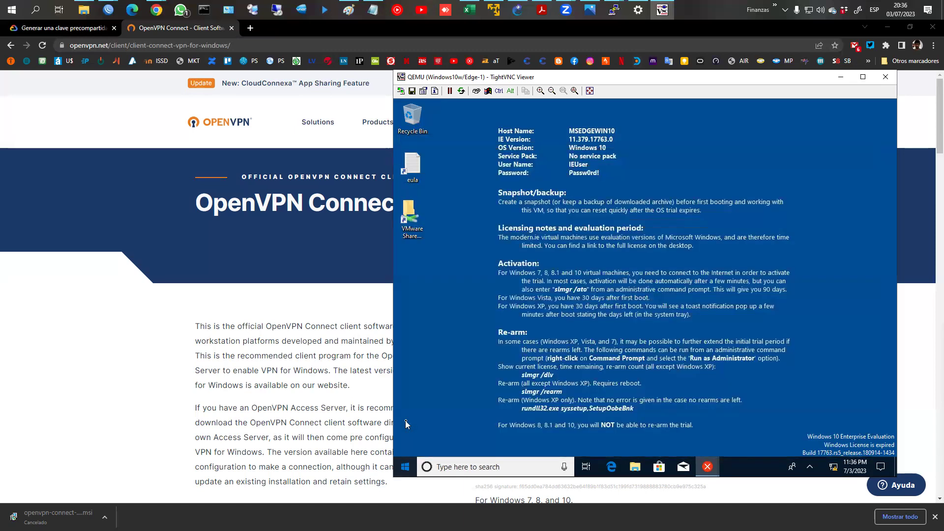
{"action": "left_click", "coordinate": [405, 465]}
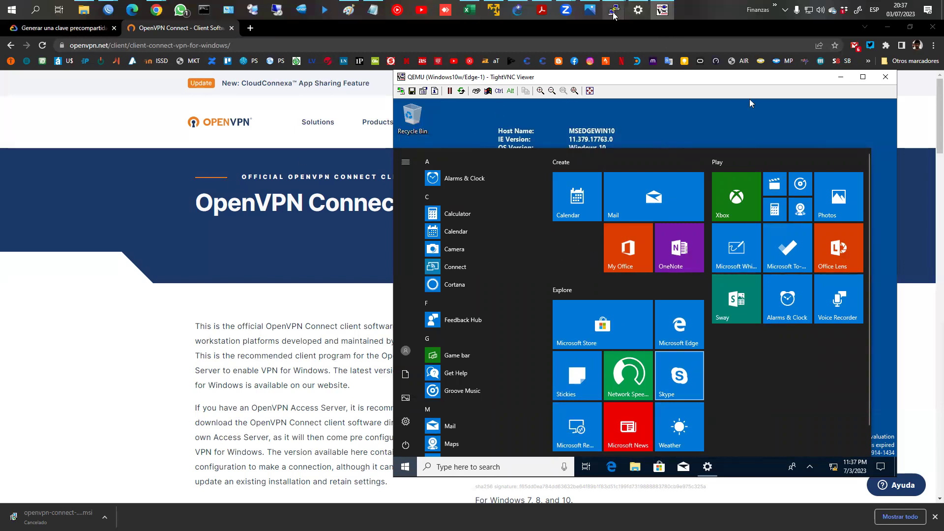
{"action": "left_click", "coordinate": [103, 11]}
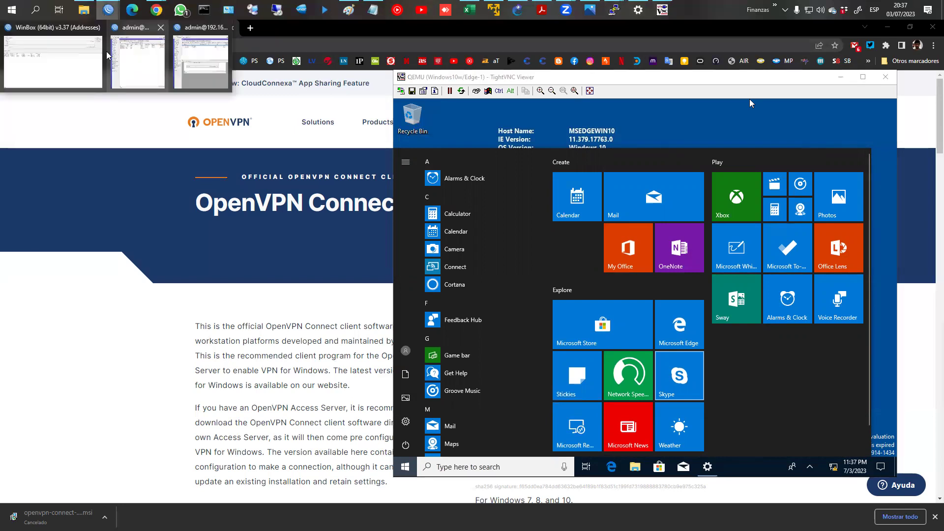
{"action": "left_click", "coordinate": [137, 58]}
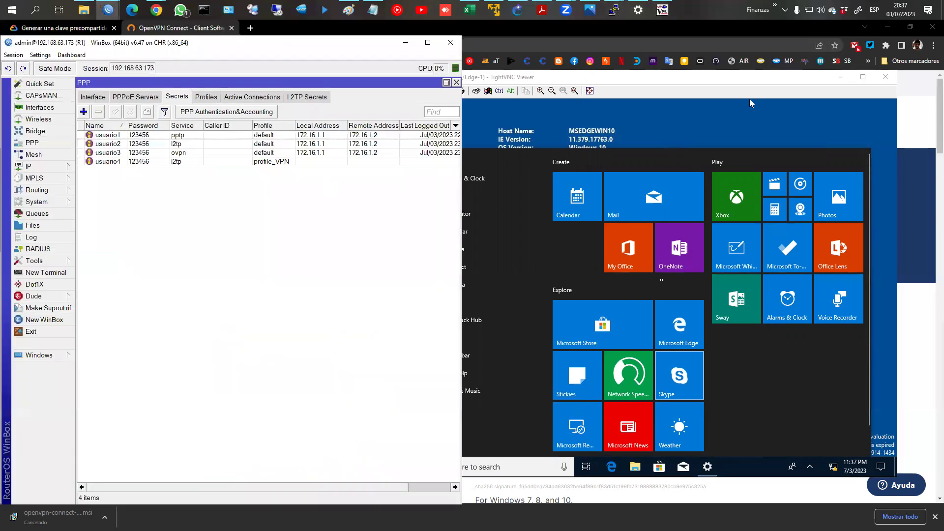
{"action": "left_click", "coordinate": [796, 389]}
Step: Retry Settings, close its stuck splash, dismiss the RuntimeBroker error, and open search
{"action": "left_click", "coordinate": [406, 423]}
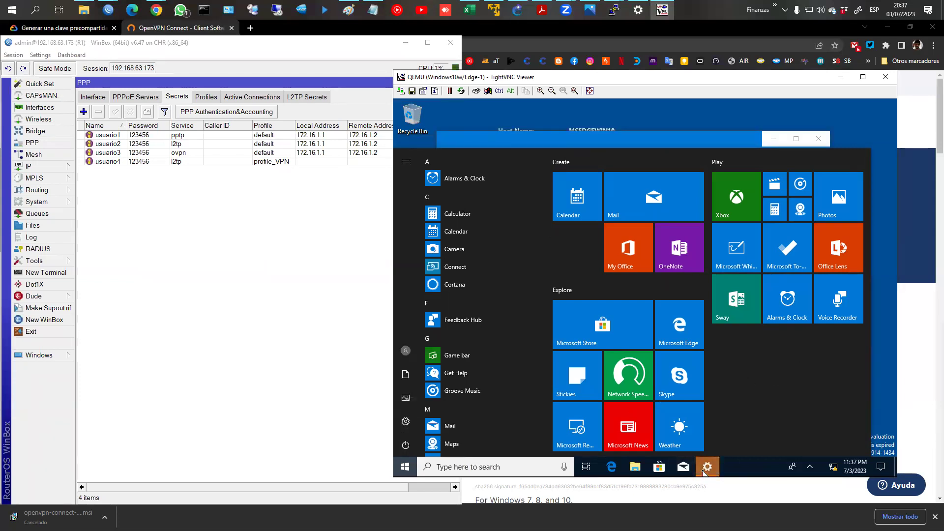
{"action": "left_click", "coordinate": [706, 468]}
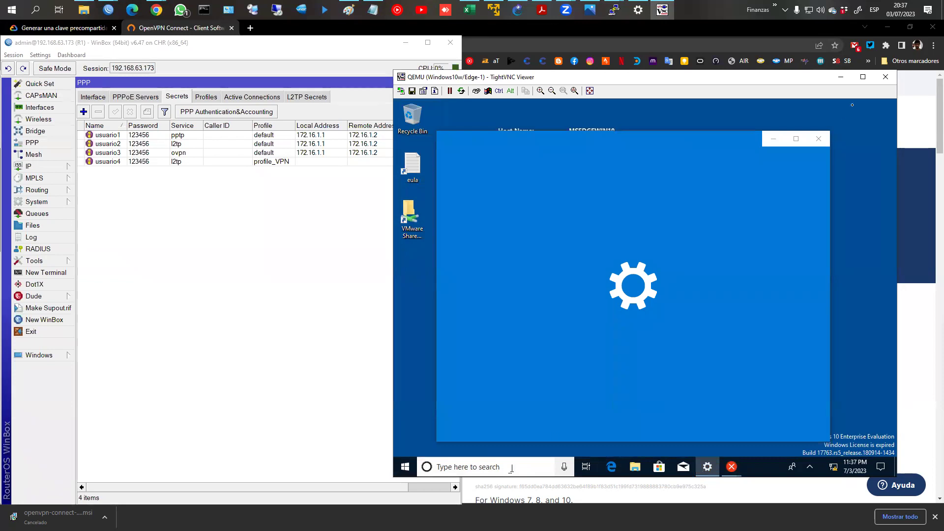
{"action": "left_click", "coordinate": [819, 141]}
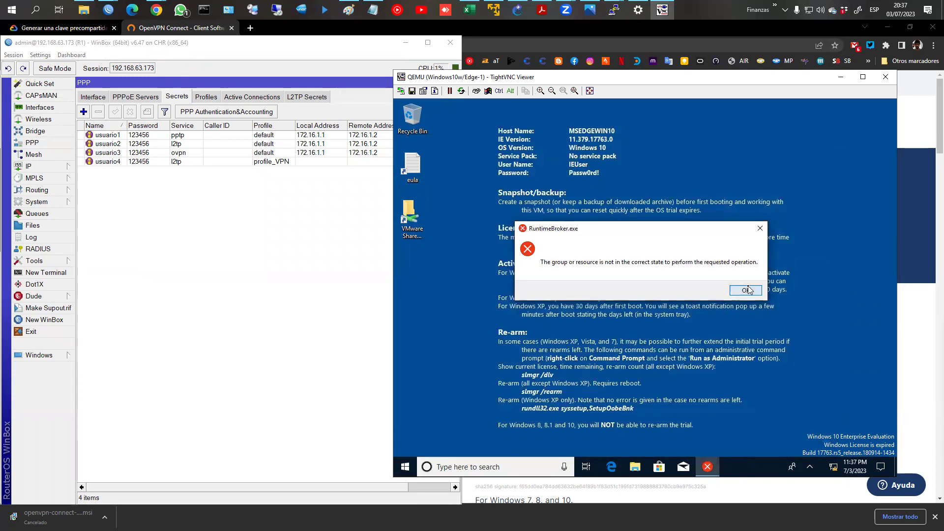
{"action": "left_click", "coordinate": [745, 291]}
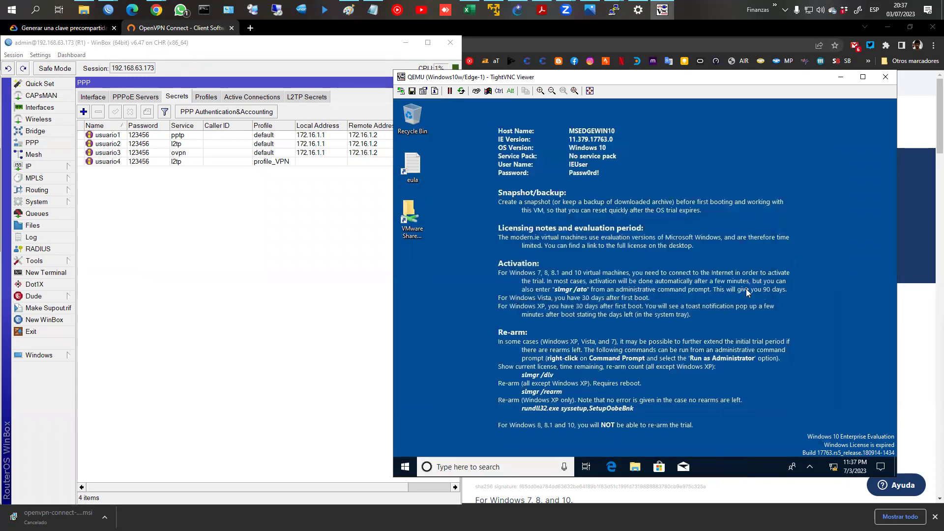
{"action": "left_click", "coordinate": [463, 470]}
Step: Search 'pane', open Control Panel, and close the OneDrive error window
{"action": "type", "text": "pane"}
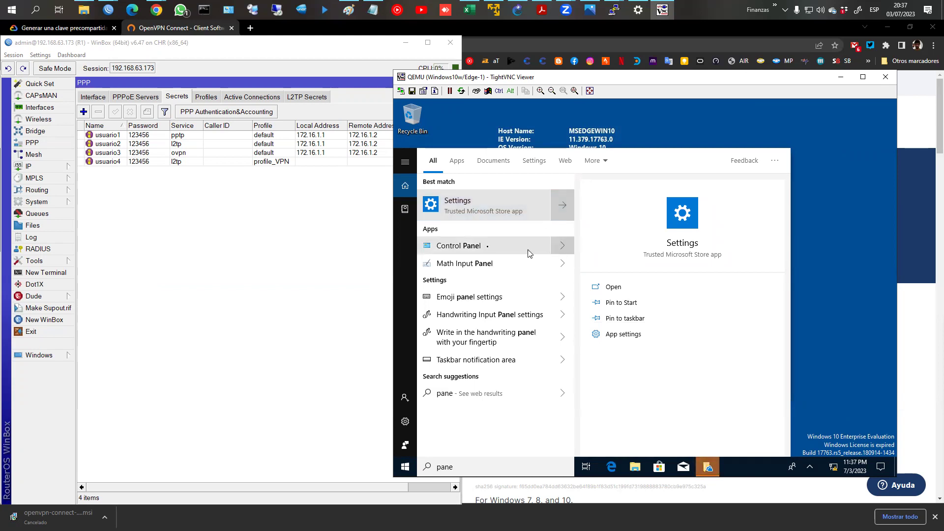
{"action": "left_click", "coordinate": [471, 249]}
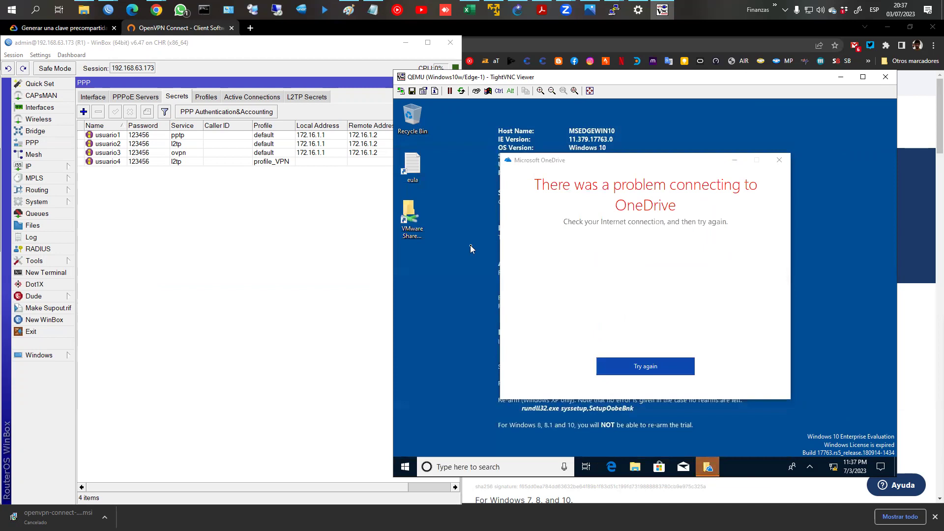
{"action": "left_click", "coordinate": [779, 161]}
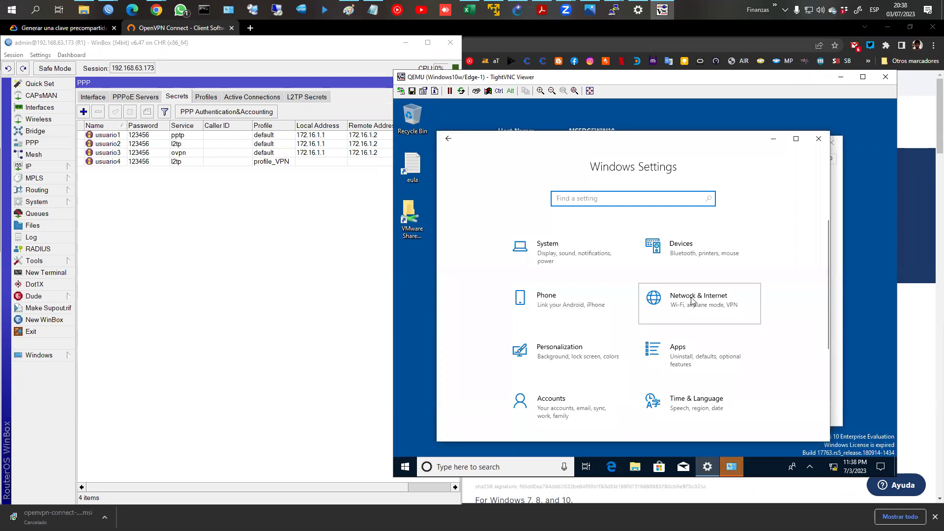
Step: Open the VM's Network & Internet VPN page, which has no connections yet, then go to GNS3
{"action": "left_click", "coordinate": [693, 301]}
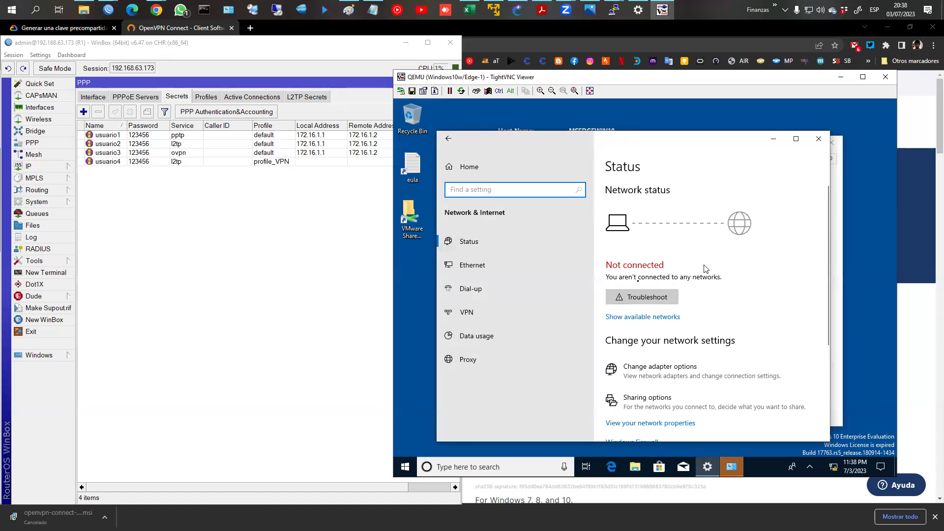
{"action": "left_click", "coordinate": [464, 316]}
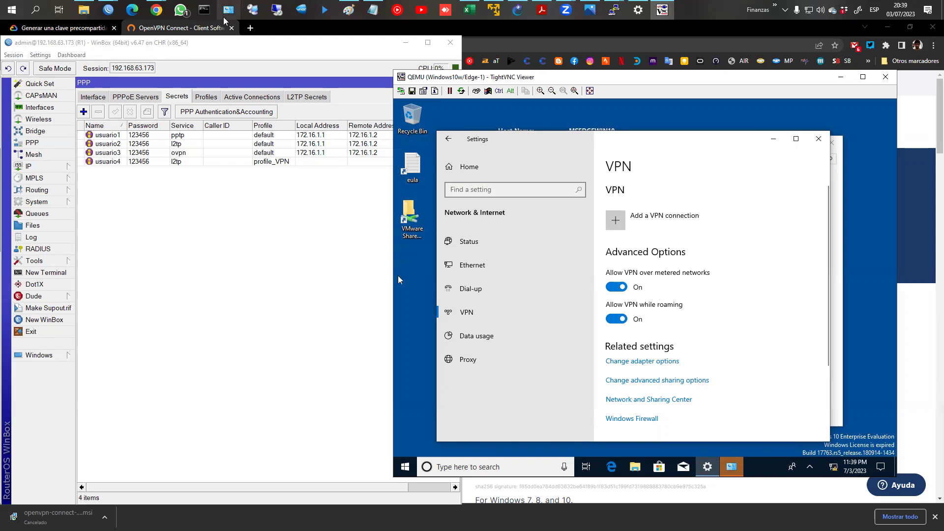
{"action": "mouse_move", "coordinate": [611, 10]}
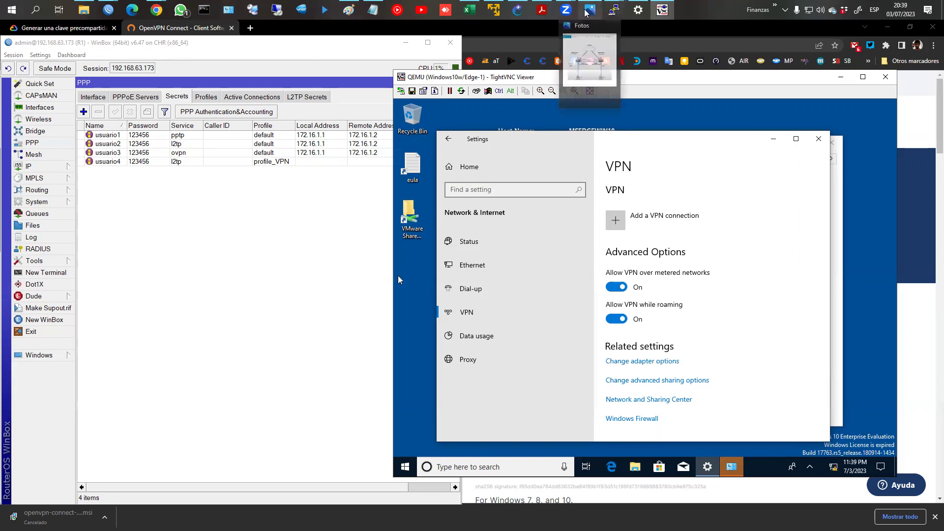
{"action": "left_click", "coordinate": [517, 10]}
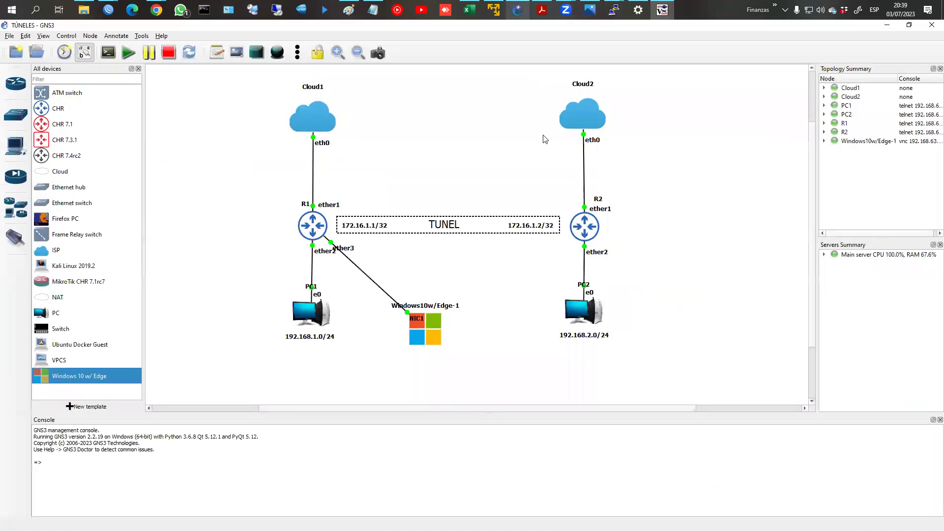
Step: Delete the R1–Windows10w/Edge-1 link and place an ISP cloud, Cloud3, on the canvas
{"action": "right_click", "coordinate": [359, 270]}
{"action": "left_click", "coordinate": [389, 309]}
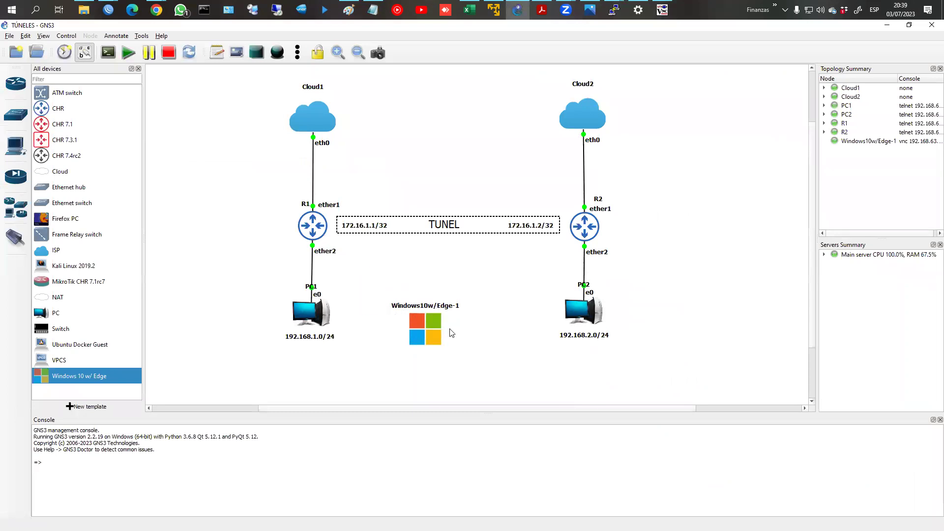
{"action": "left_click_drag", "start_coordinate": [57, 252], "coordinate": [427, 127]}
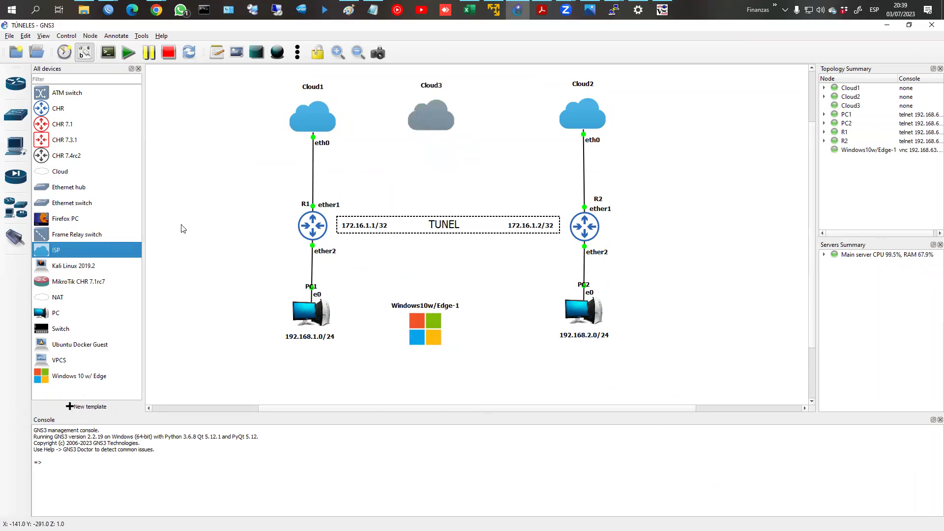
Step: Link Cloud3's eth0 to Windows10w/Edge-1's NIC1, then return to the VM viewer
{"action": "left_click", "coordinate": [19, 245]}
{"action": "left_click", "coordinate": [429, 125]}
{"action": "left_click", "coordinate": [445, 129]}
{"action": "left_click", "coordinate": [432, 327]}
{"action": "left_click", "coordinate": [456, 331]}
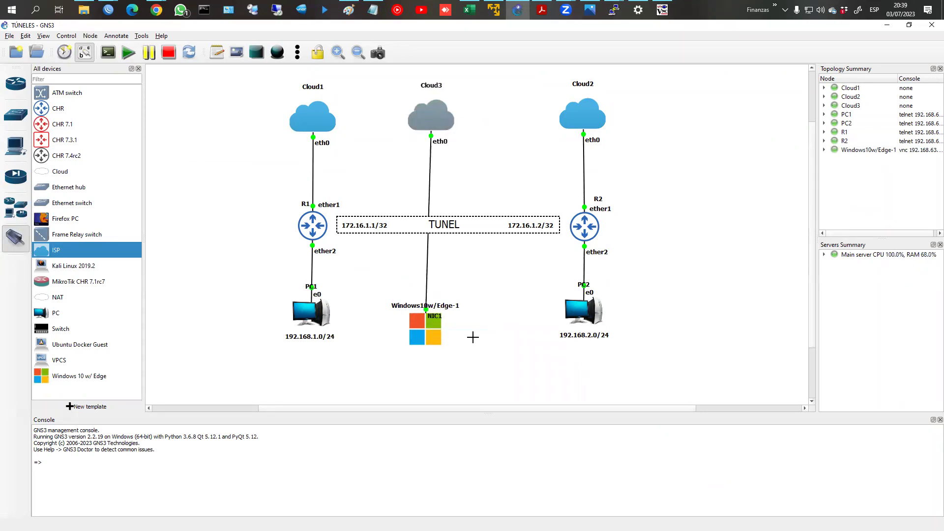
{"action": "left_click", "coordinate": [639, 10]}
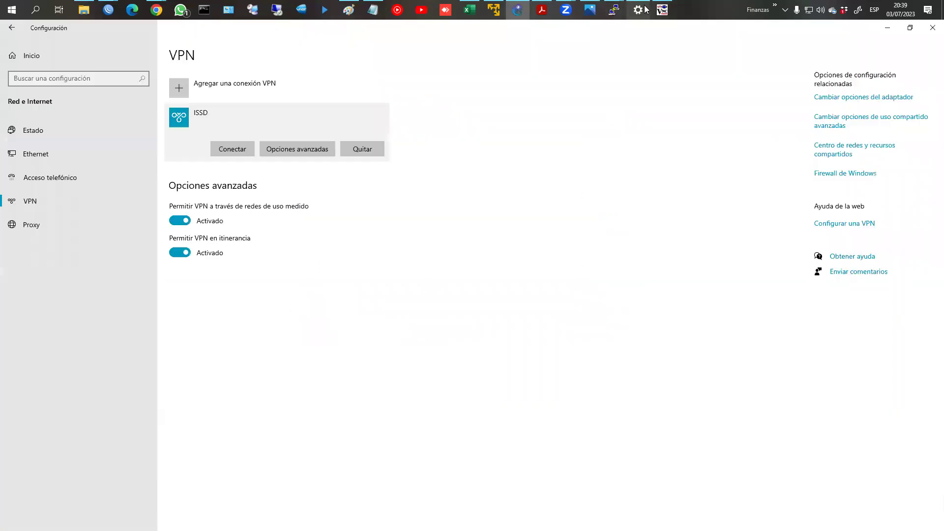
{"action": "left_click", "coordinate": [640, 10]}
{"action": "left_click", "coordinate": [663, 10]}
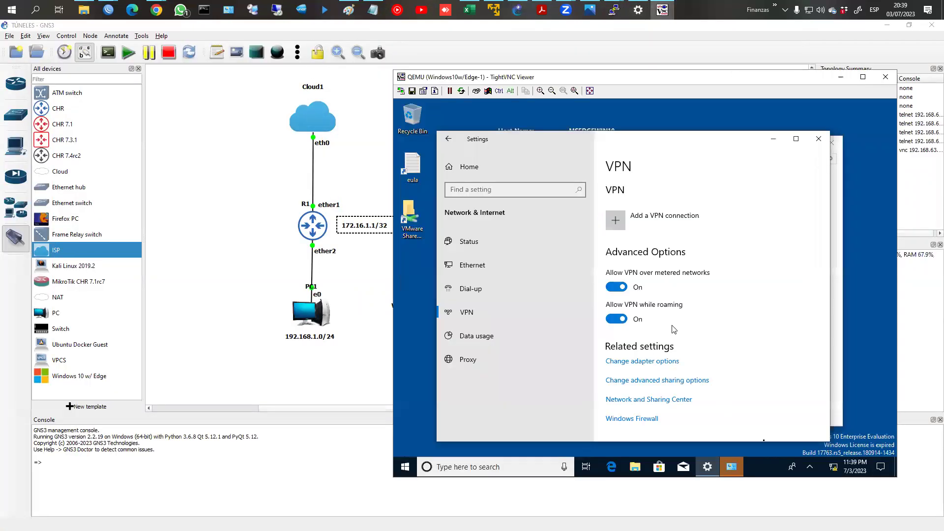
Step: Dismiss the cmd search and Edge, then bring up the blank Add a VPN connection form
{"action": "left_click", "coordinate": [514, 467]}
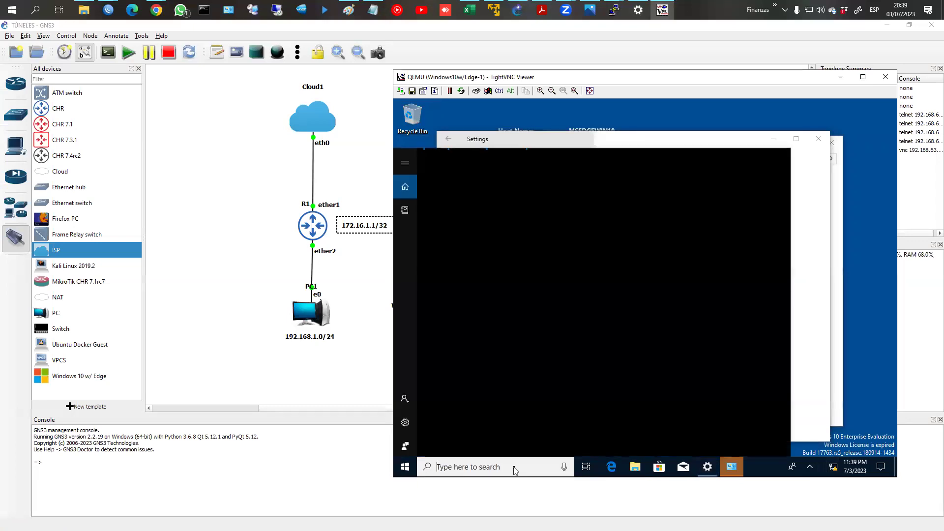
{"action": "type", "text": "cmd"}
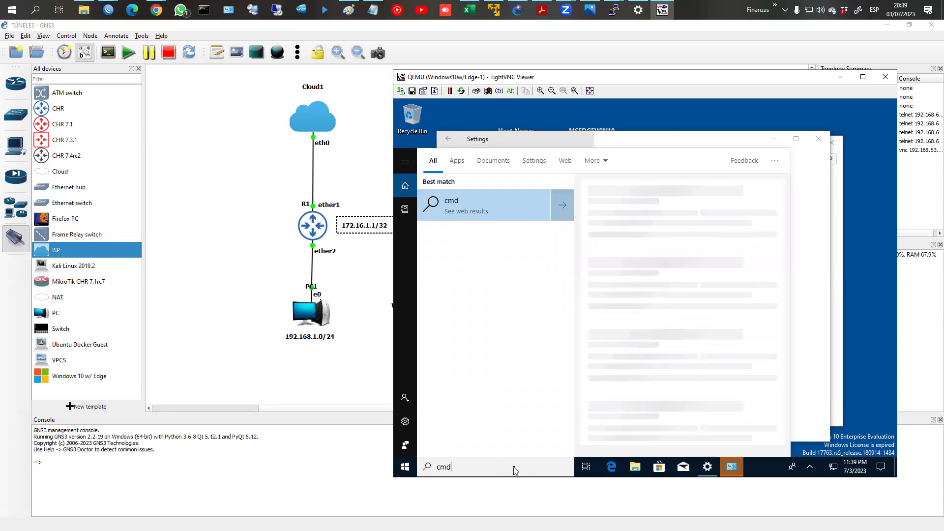
{"action": "key", "text": "Escape"}
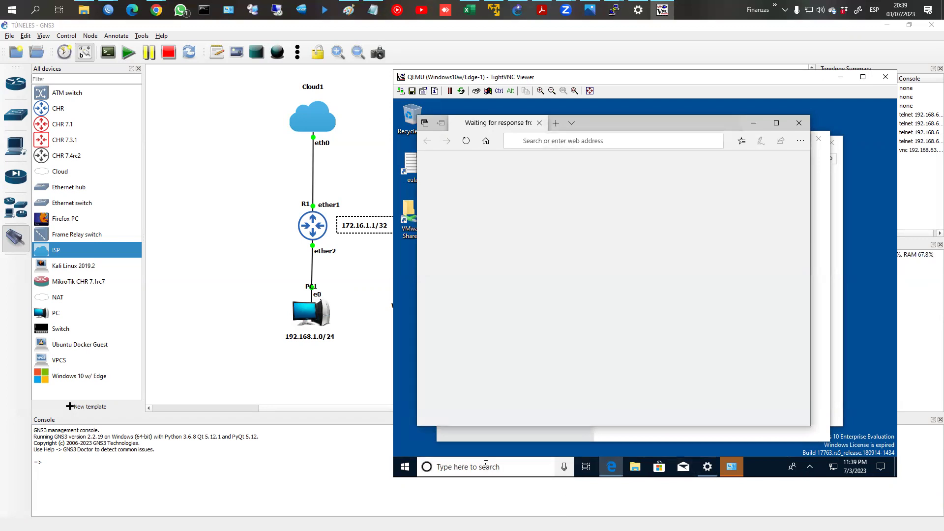
{"action": "left_click", "coordinate": [802, 125]}
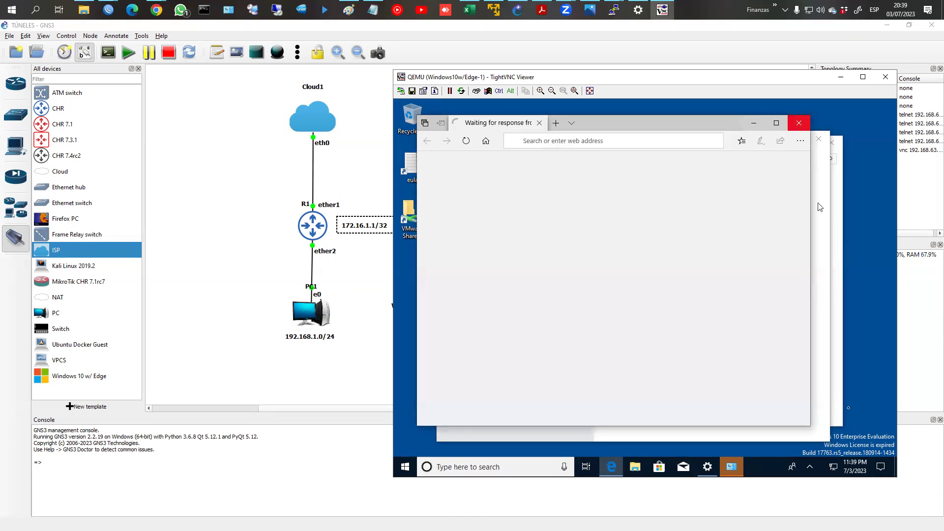
{"action": "left_click", "coordinate": [710, 469]}
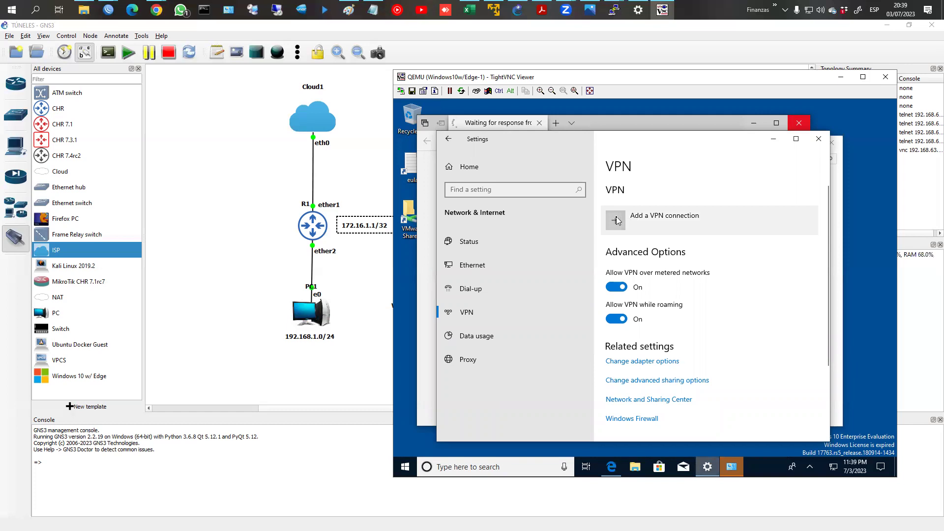
{"action": "left_click", "coordinate": [617, 220]}
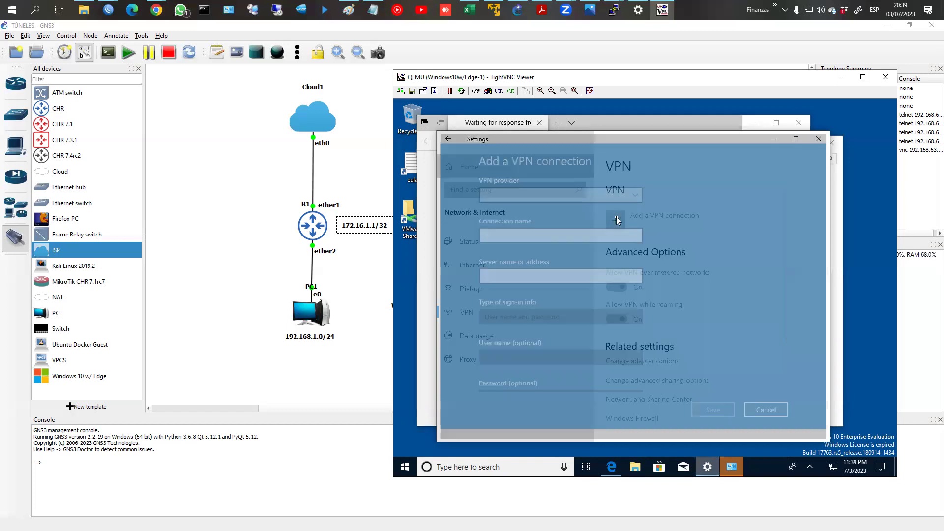
Step: Choose Windows (built-in) as provider, name the connection ISSD, and set server 192.168.63.173
{"action": "left_click", "coordinate": [549, 195]}
{"action": "left_click", "coordinate": [535, 197]}
{"action": "left_click", "coordinate": [523, 237]}
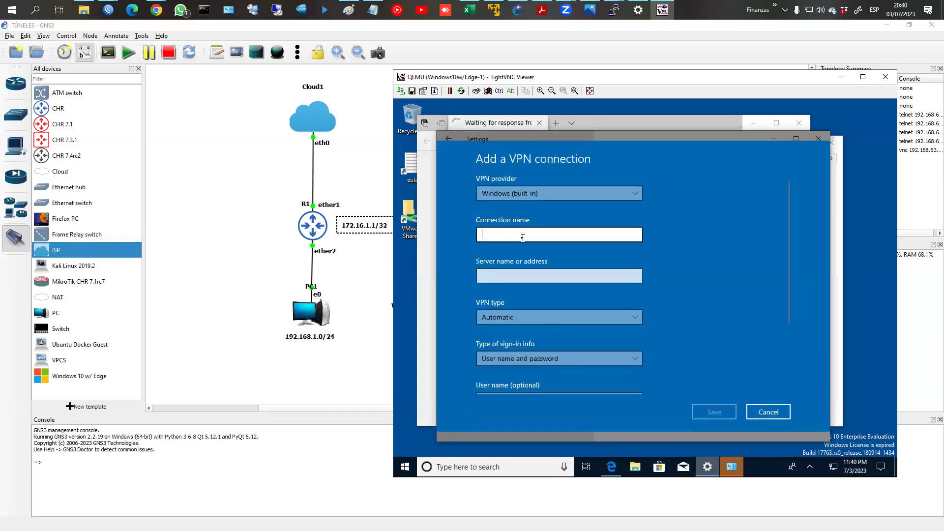
{"action": "type", "text": "ISSD"}
{"action": "left_click", "coordinate": [511, 275]}
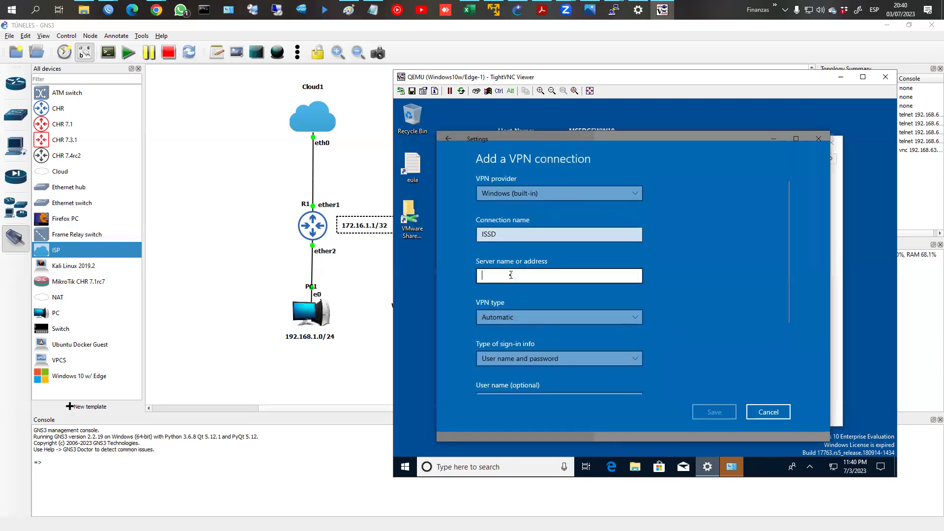
{"action": "type", "text": "192.168"}
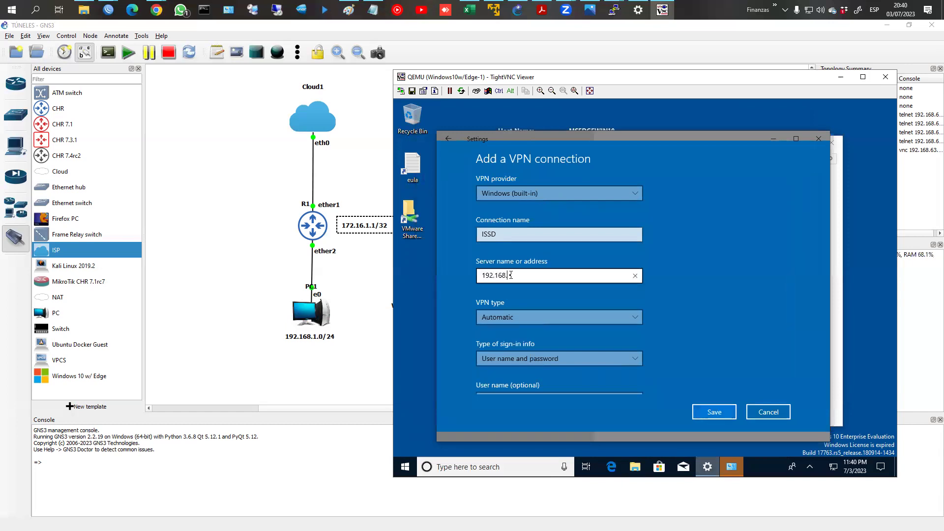
{"action": "type", "text": ".63.."}
{"action": "key", "text": "BackSpace"}
Step: Set the VPN type to L2TP/IPsec with pre-shared key and enter the pre-shared key
{"action": "left_click", "coordinate": [517, 319]}
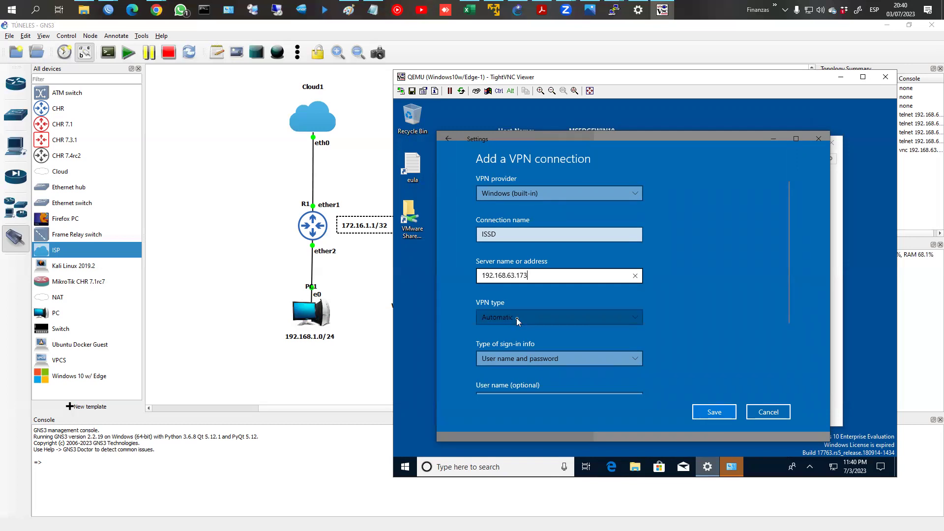
{"action": "left_click", "coordinate": [542, 365]}
{"action": "left_click", "coordinate": [535, 363]}
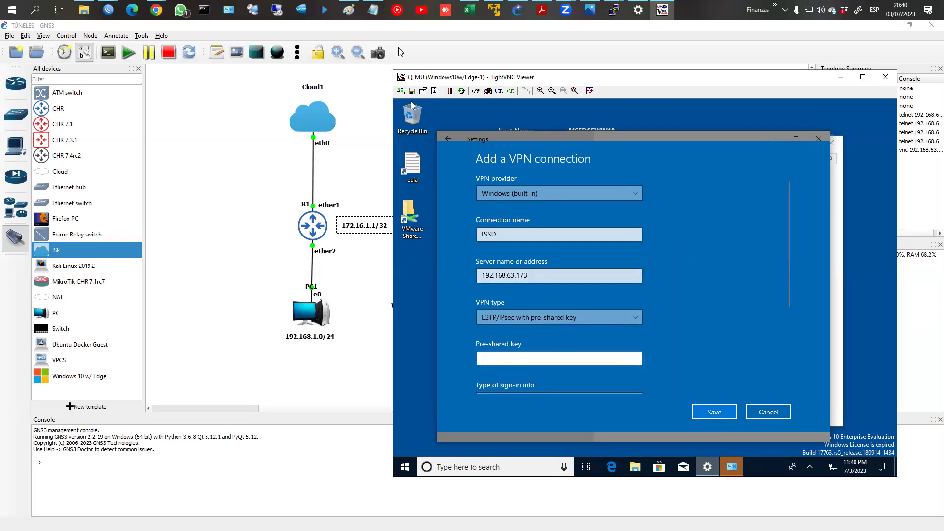
{"action": "left_click", "coordinate": [373, 10]}
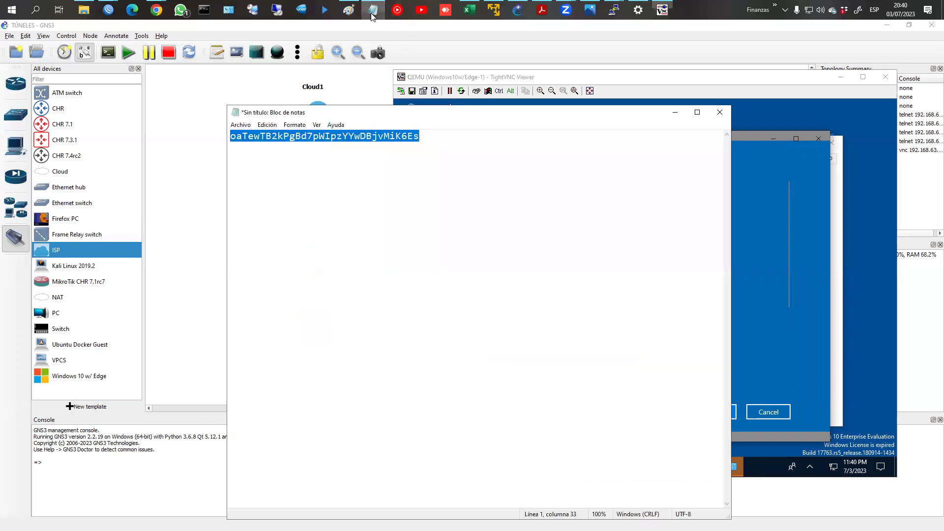
{"action": "key", "text": "alt+Tab"}
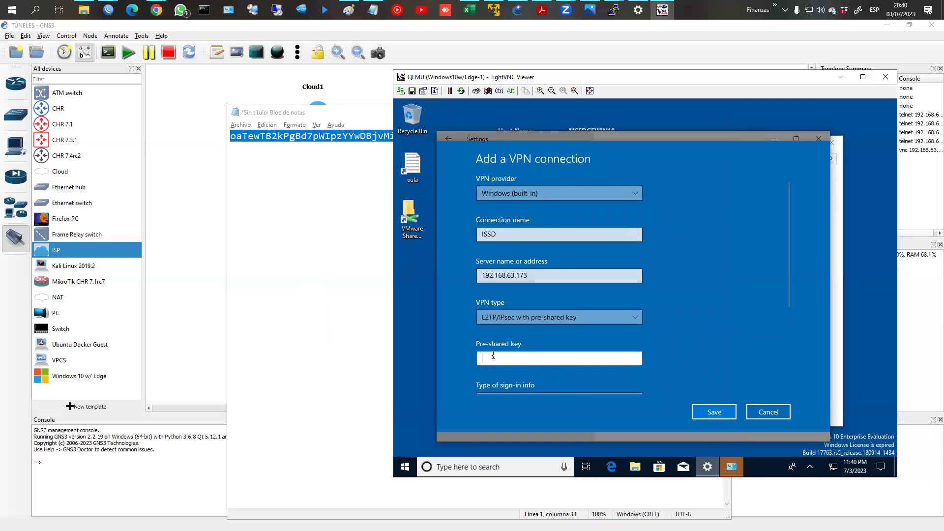
{"action": "type", "text": "••••••"}
{"action": "left_click", "coordinate": [635, 358]}
Step: Replace R1's L2TP Server IPsec secret with the short key matching the VM's pre-shared key
{"action": "mouse_move", "coordinate": [117, 7]}
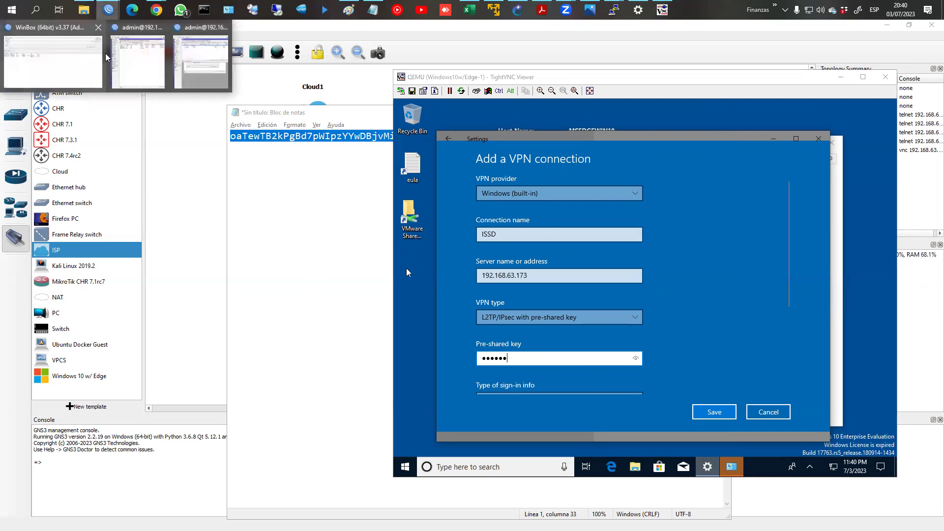
{"action": "left_click", "coordinate": [129, 58]}
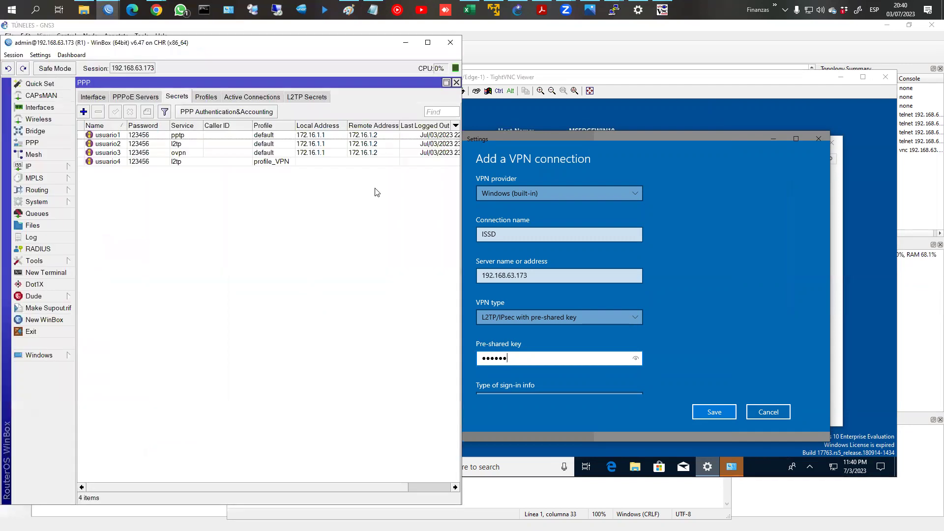
{"action": "left_click", "coordinate": [165, 144]}
{"action": "left_click", "coordinate": [102, 98]}
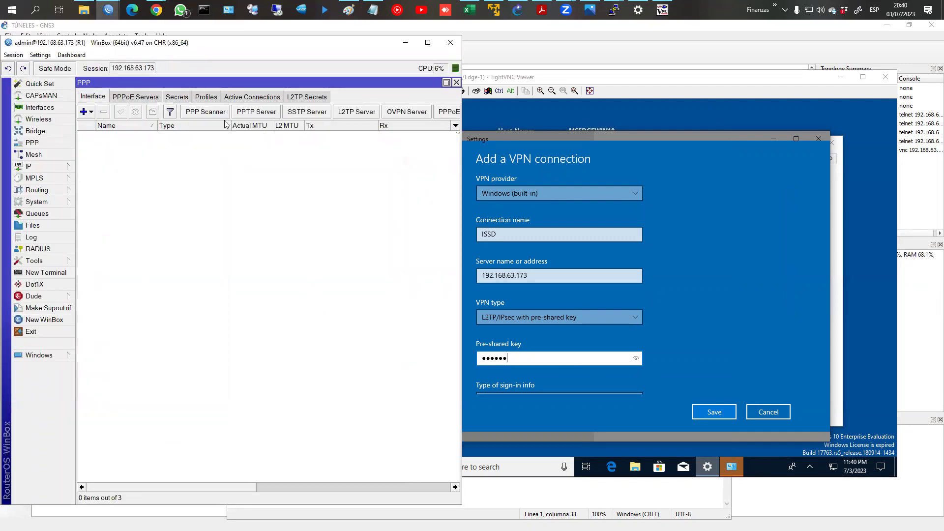
{"action": "left_click", "coordinate": [356, 112]}
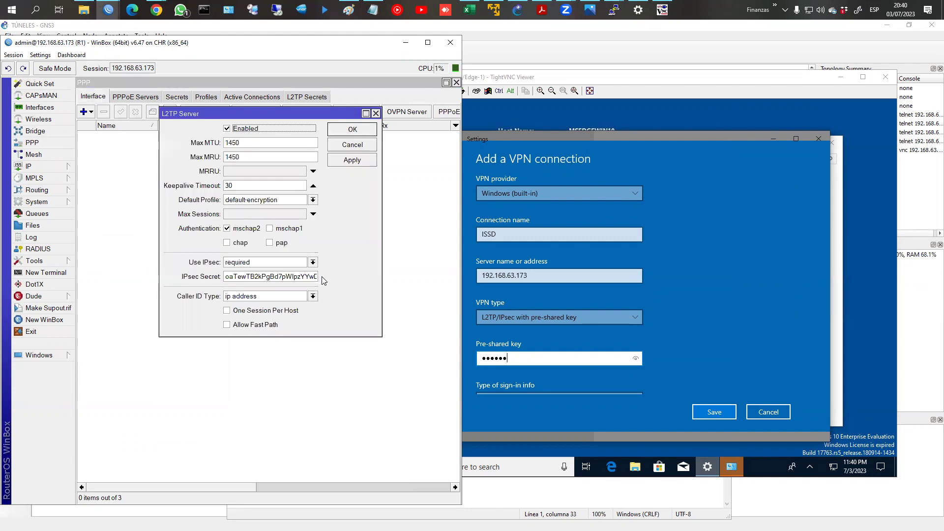
{"action": "double_click", "coordinate": [259, 276]}
{"action": "type", "text": "123456"}
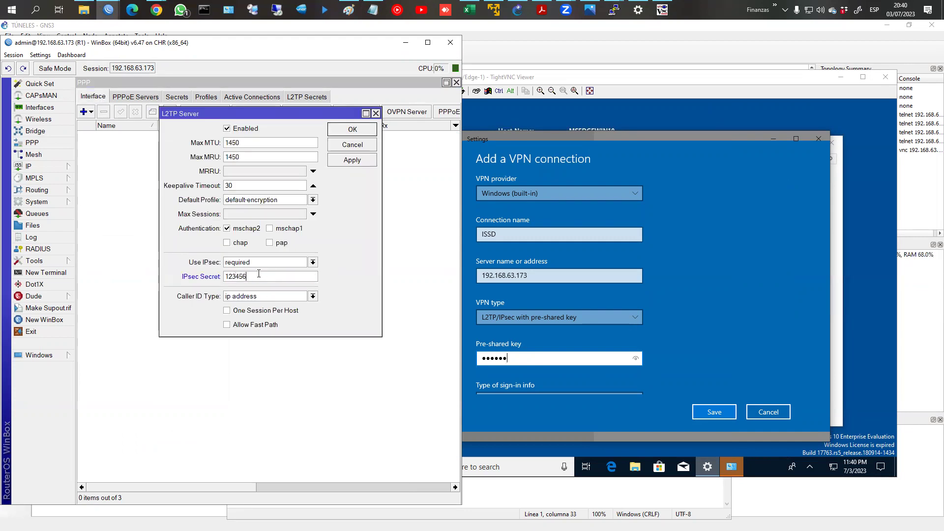
{"action": "left_click", "coordinate": [352, 129]}
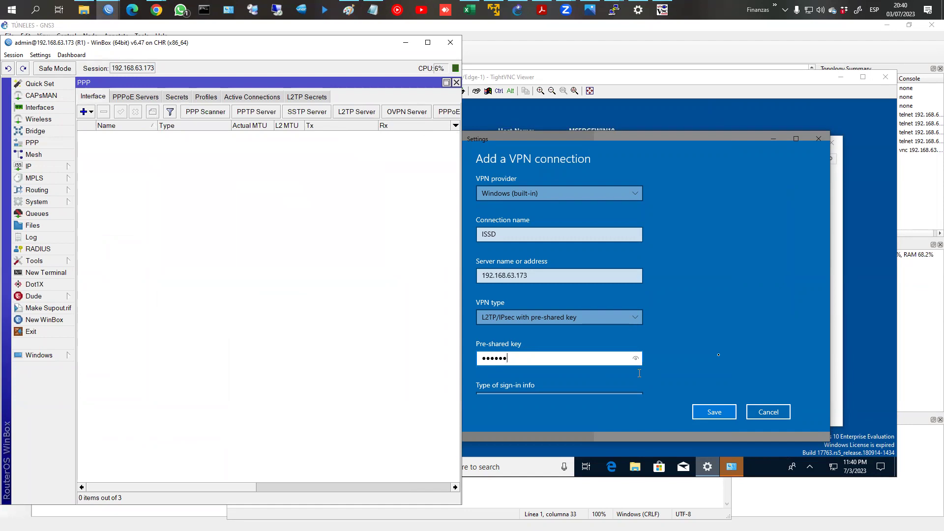
{"action": "scroll", "coordinate": [772, 321], "scroll_direction": "down", "scroll_amount": 5}
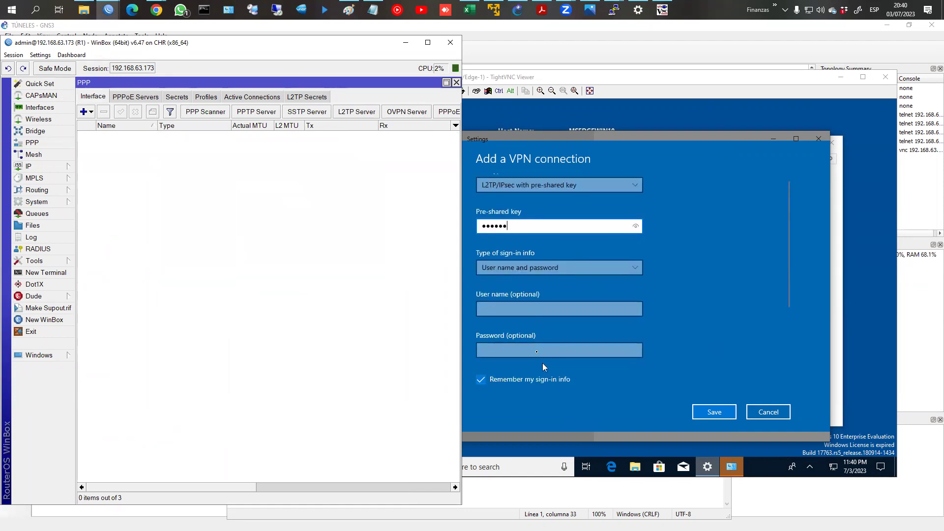
Step: Enter the router's L2TP account user name and password, verify them, and save ISSD
{"action": "left_click", "coordinate": [516, 307]}
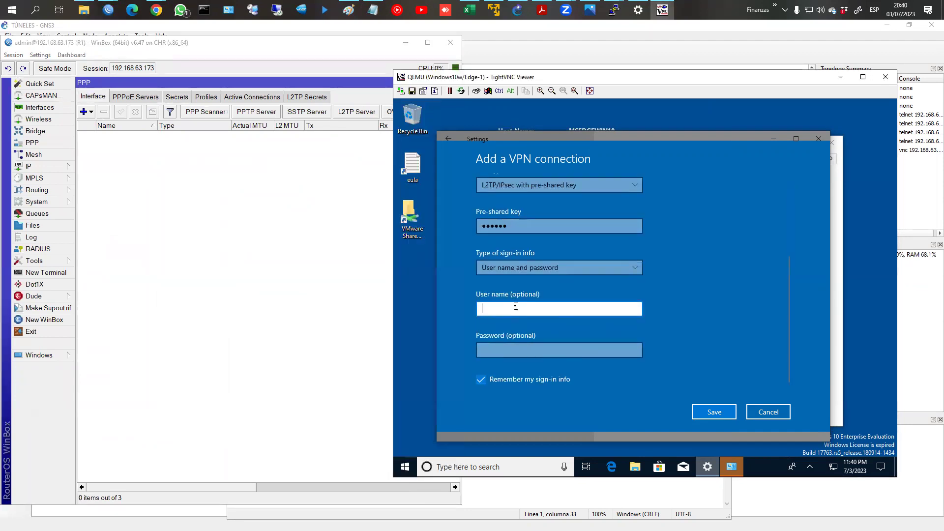
{"action": "type", "text": "usuas"}
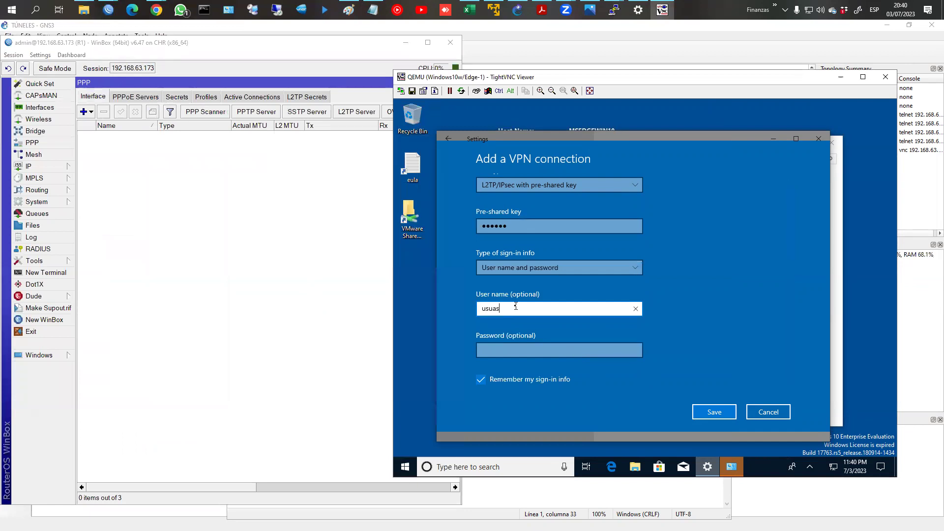
{"action": "key", "text": "BackSpace"}
{"action": "type", "text": "ario"}
{"action": "key", "text": "Tab"}
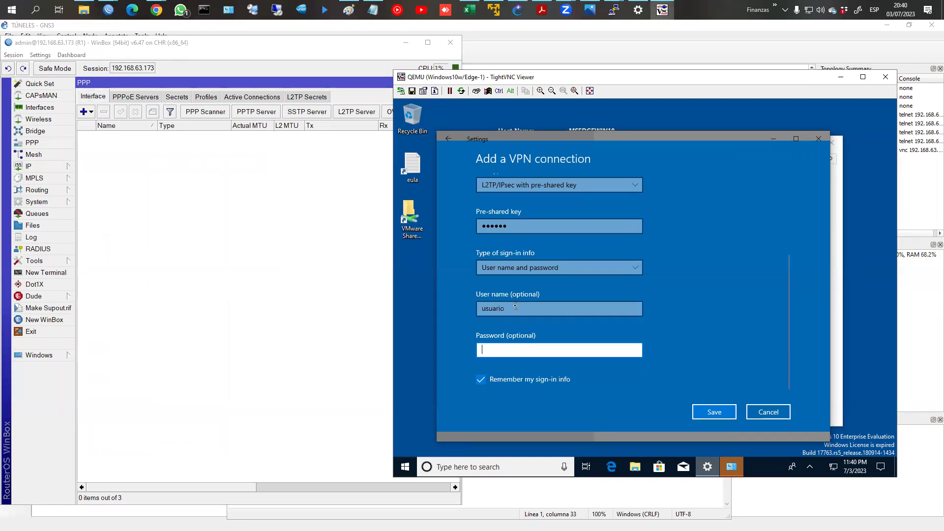
{"action": "left_click", "coordinate": [516, 307]}
{"action": "type", "text": "4"}
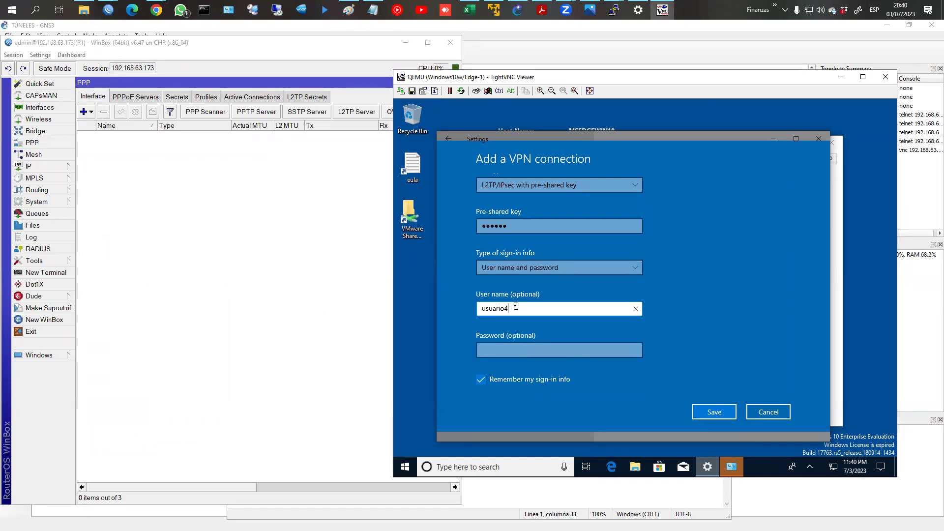
{"action": "key", "text": "Tab"}
{"action": "type", "text": "123"}
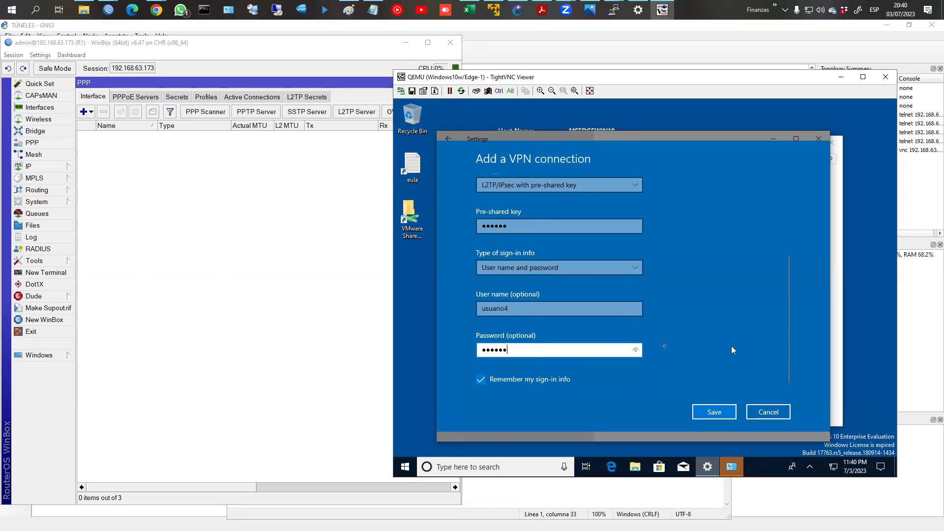
{"action": "left_click", "coordinate": [636, 353]}
{"action": "left_click", "coordinate": [715, 412]}
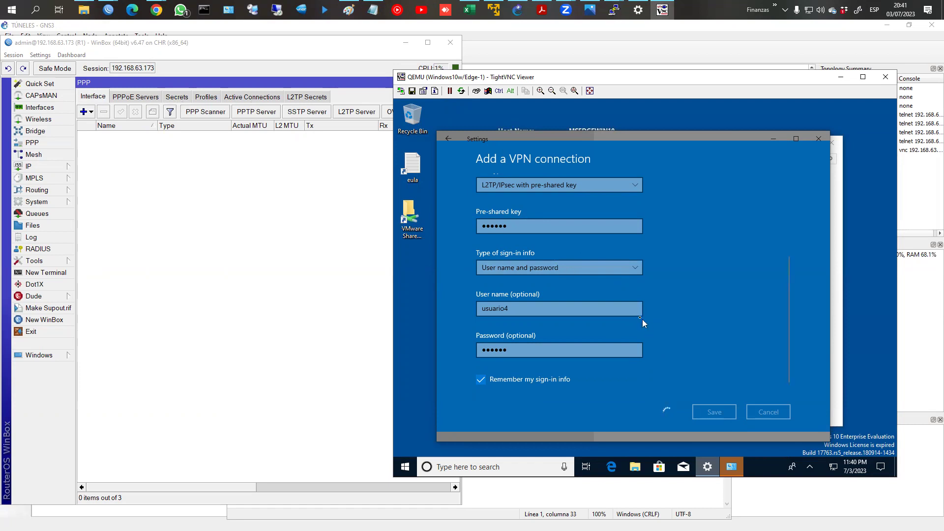
Step: Check R1's PPPoE Servers, Secrets, Interface and Active Connections tabs, confirming no session yet
{"action": "left_click", "coordinate": [252, 96]}
{"action": "left_click", "coordinate": [129, 98]}
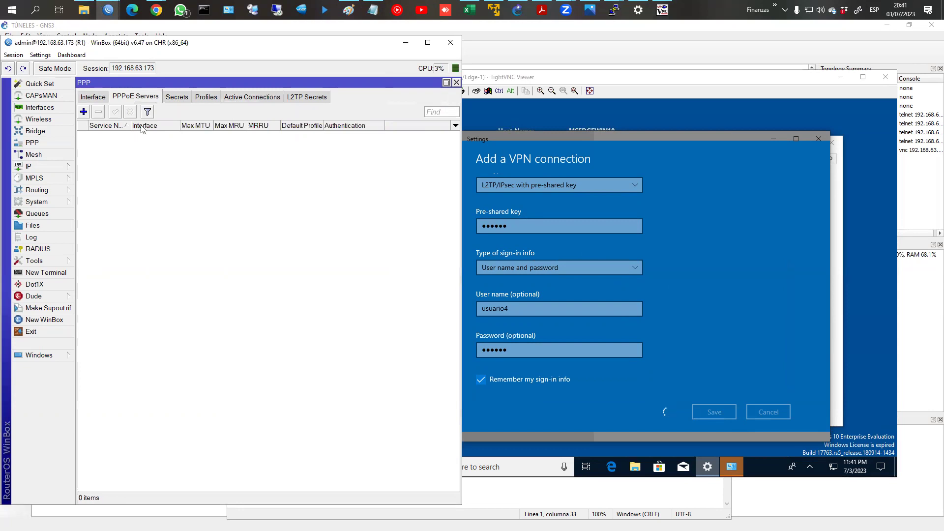
{"action": "left_click", "coordinate": [173, 98]}
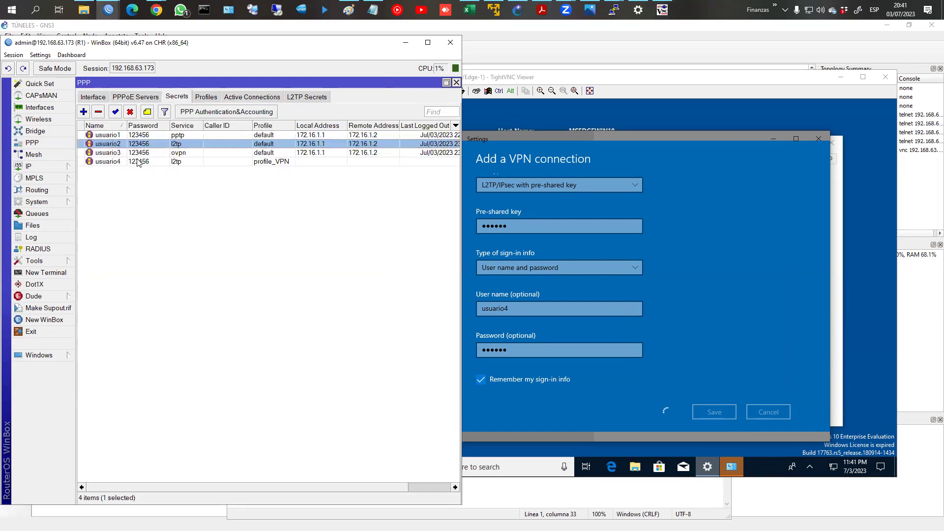
{"action": "left_click", "coordinate": [246, 98]}
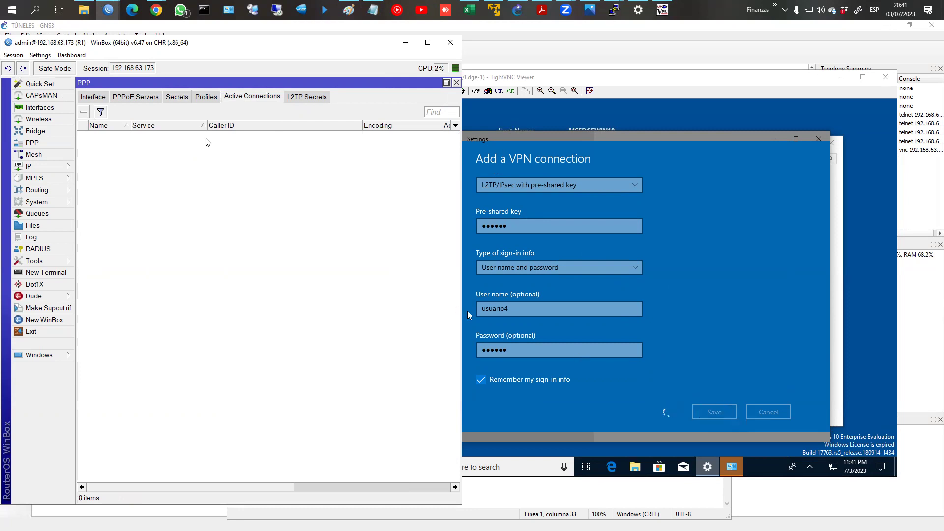
{"action": "left_click", "coordinate": [101, 99]}
{"action": "left_click", "coordinate": [251, 97]}
{"action": "left_click", "coordinate": [715, 412]}
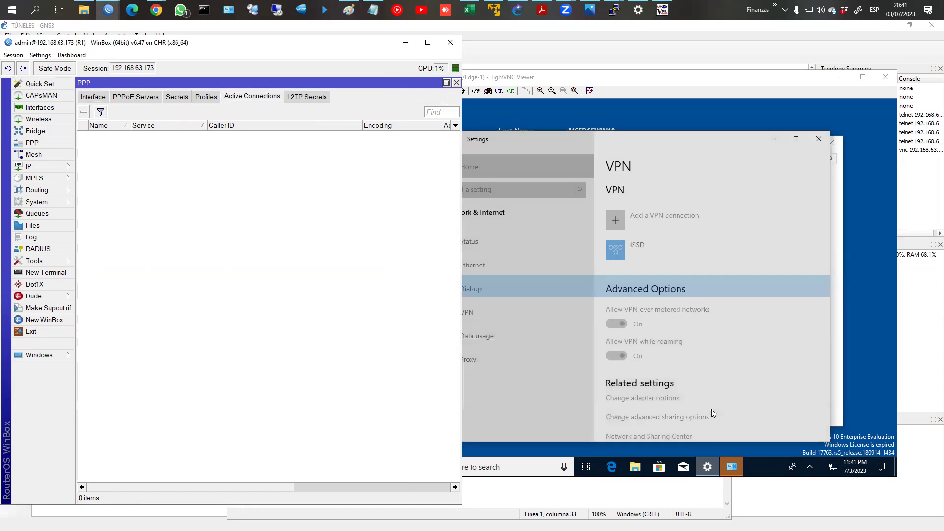
Step: Connect ISSD and inspect R1's new l2tp session from 192.168.63.231 assigned 172.16.1.50
{"action": "left_click", "coordinate": [623, 252]}
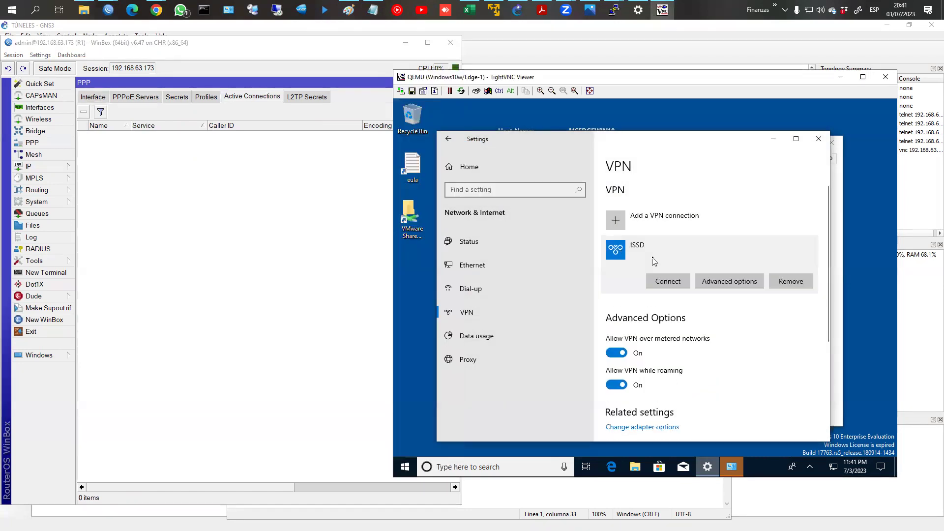
{"action": "left_click", "coordinate": [684, 281]}
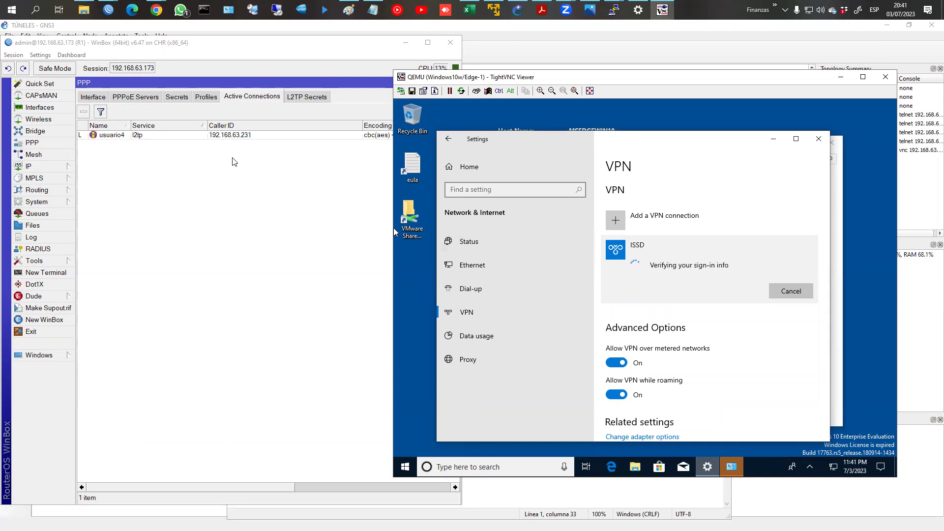
{"action": "left_click", "coordinate": [231, 137]}
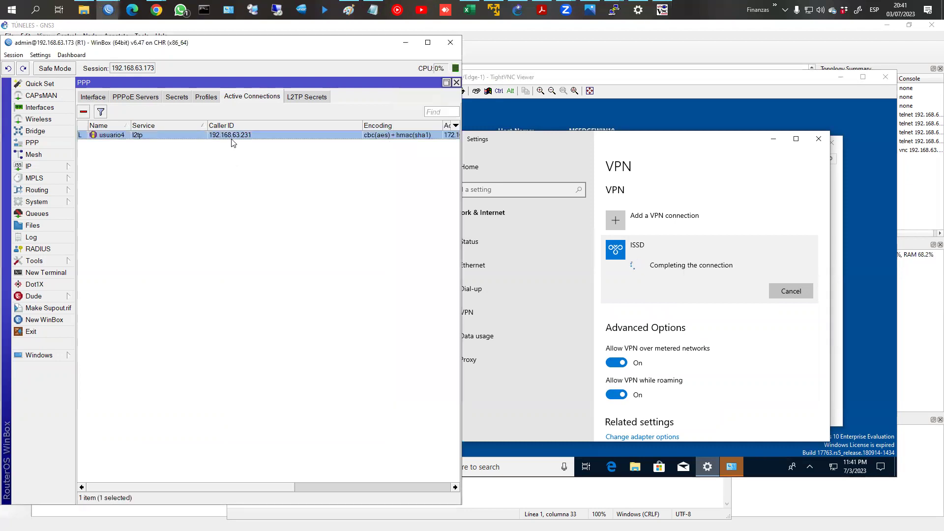
{"action": "left_click", "coordinate": [428, 42]}
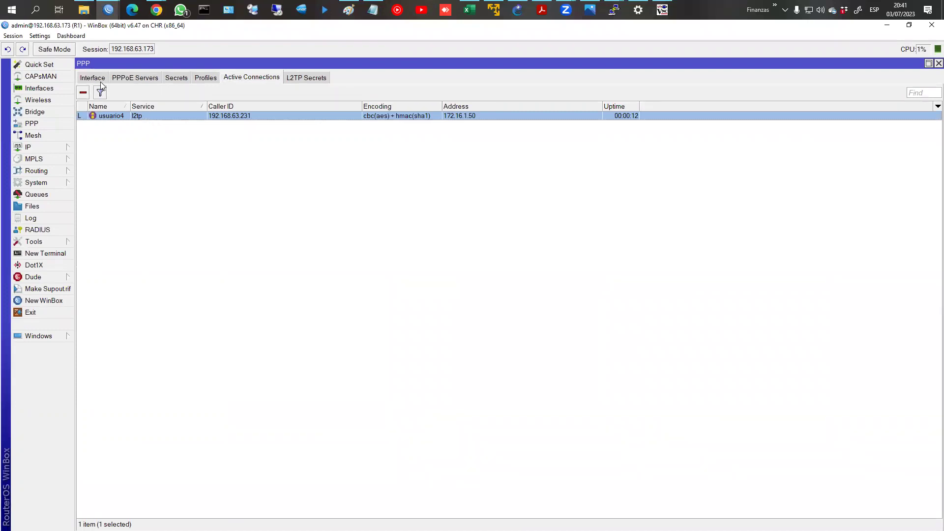
Step: Review R1's IP address list, selecting the L2TP tunnel's address entry
{"action": "left_click", "coordinate": [53, 147]}
{"action": "left_click", "coordinate": [107, 171]}
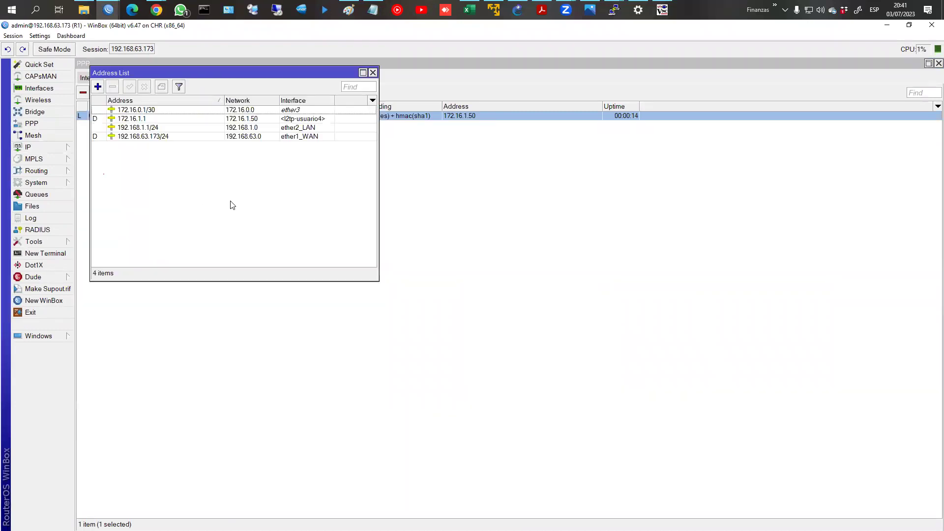
{"action": "left_click", "coordinate": [151, 121]}
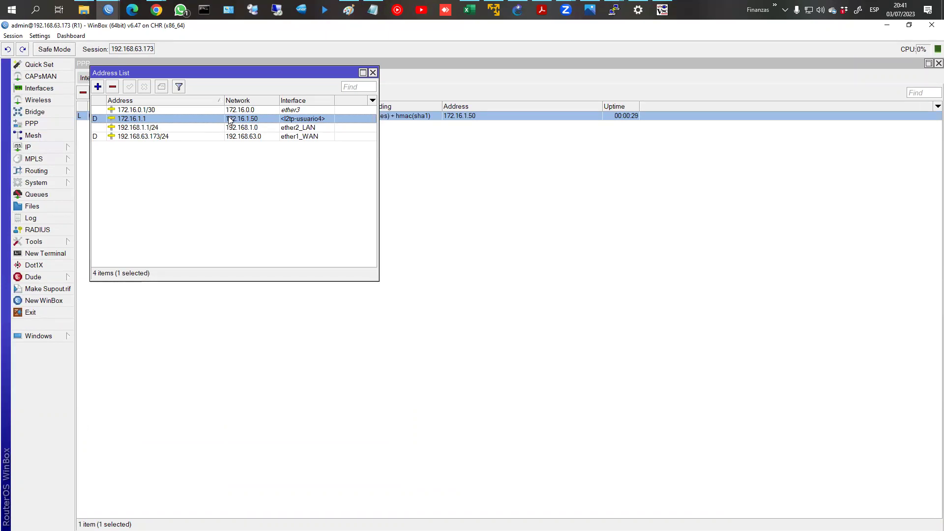
Step: Remove the static 192.168.2.0/24 route; the dynamic 172.16.0.0/30 route cannot be deleted
{"action": "left_click", "coordinate": [49, 147]}
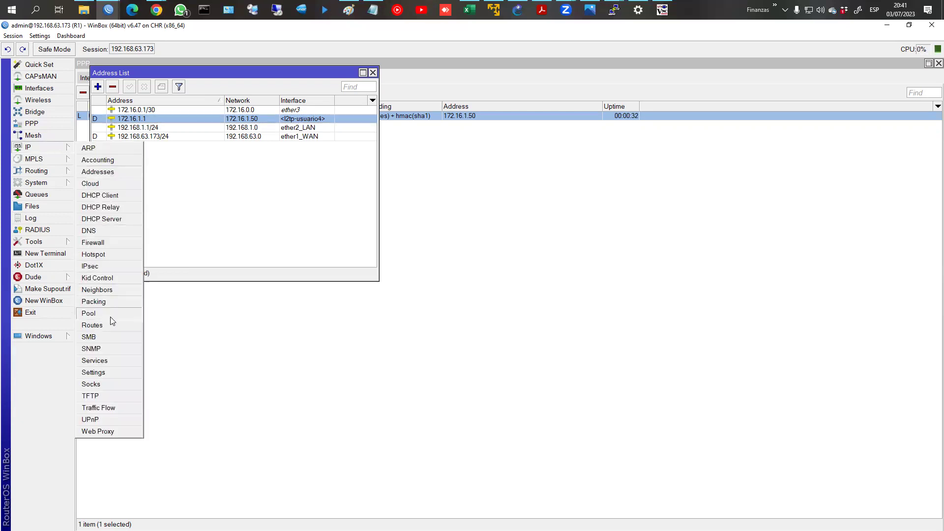
{"action": "left_click", "coordinate": [92, 325]}
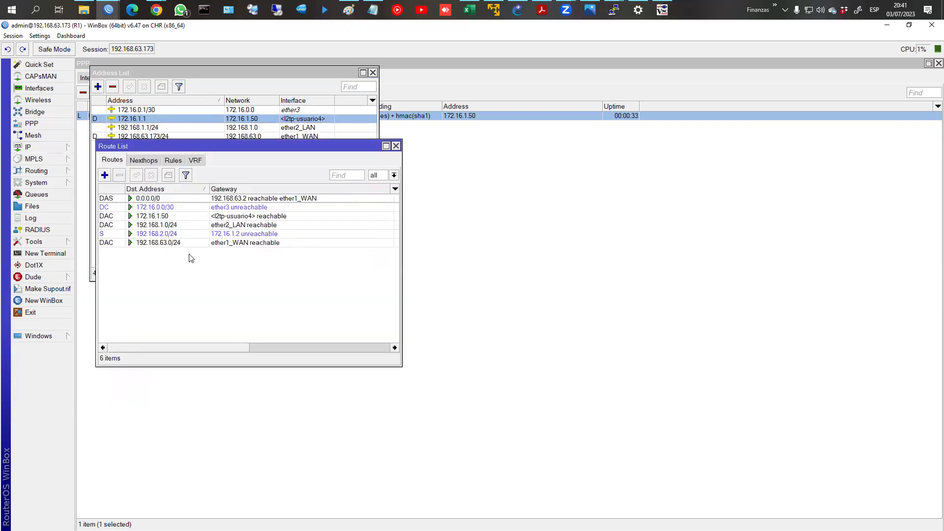
{"action": "left_click", "coordinate": [154, 234]}
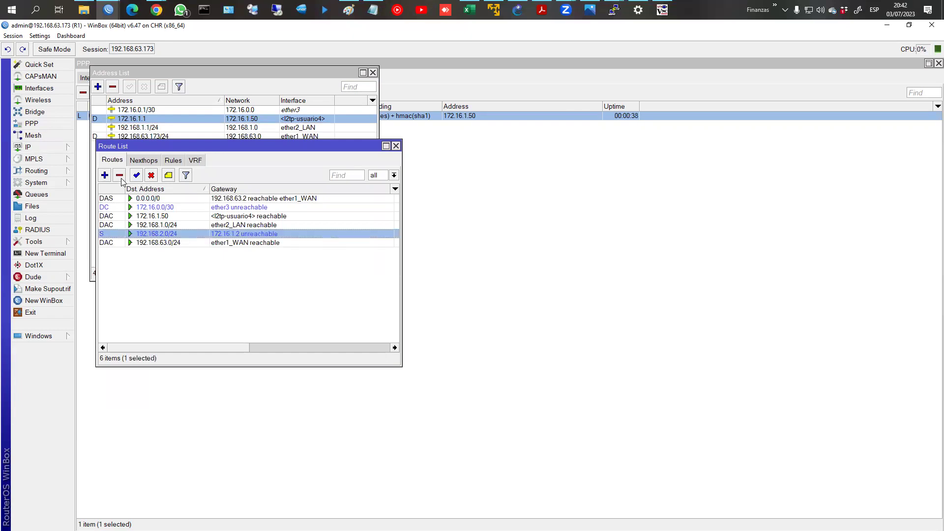
{"action": "left_click", "coordinate": [121, 177]}
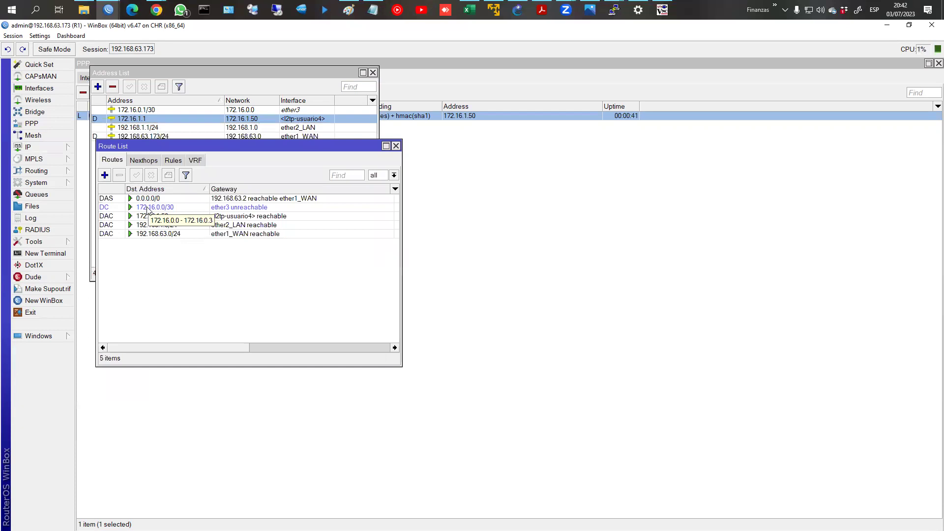
{"action": "left_click", "coordinate": [149, 209]}
{"action": "left_click", "coordinate": [120, 175]}
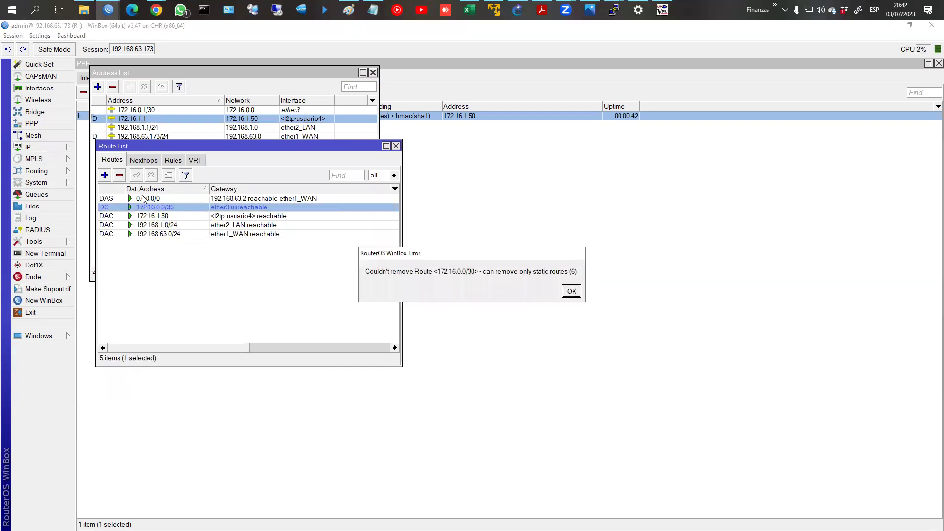
{"action": "left_click", "coordinate": [574, 291]}
Step: Reload R1's route list and select the 172.16.1.50 route via the tunnel
{"action": "left_click", "coordinate": [566, 295]}
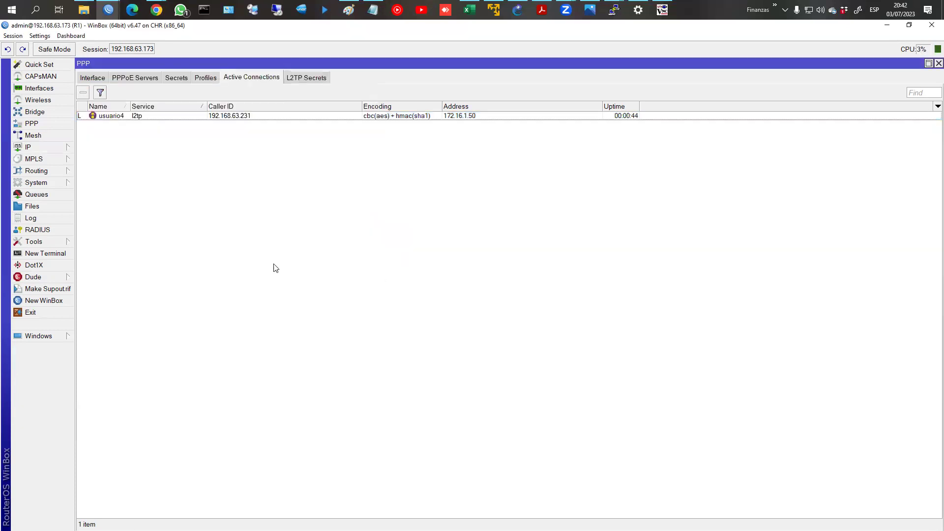
{"action": "left_click", "coordinate": [74, 153]}
{"action": "left_click", "coordinate": [93, 325]}
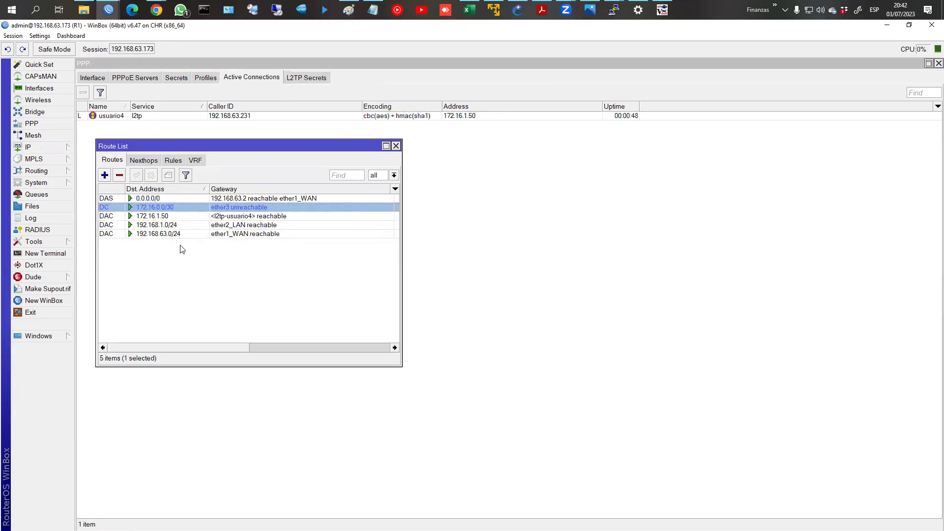
{"action": "left_click", "coordinate": [146, 216]}
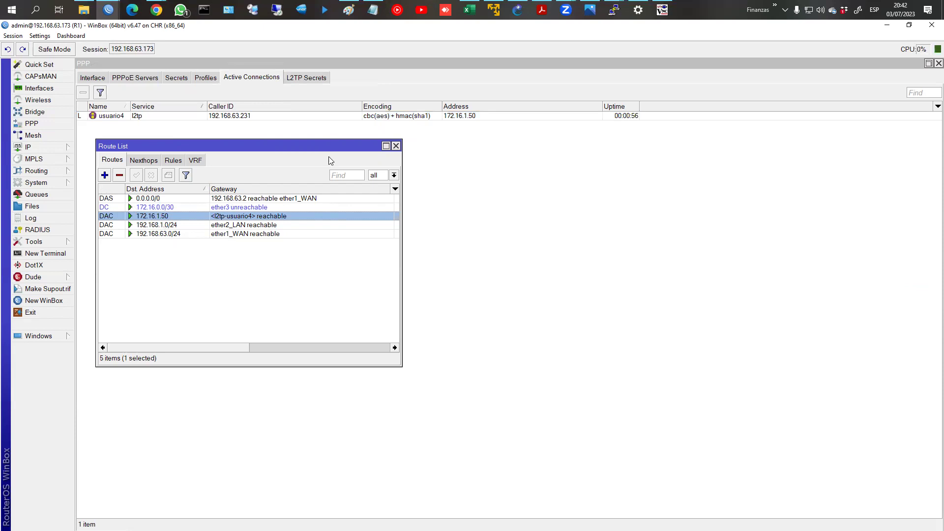
Step: Open Command Prompt in the VM and run ipconfig, showing the ISSD adapter at 172.16.1.50
{"action": "left_click", "coordinate": [662, 10]}
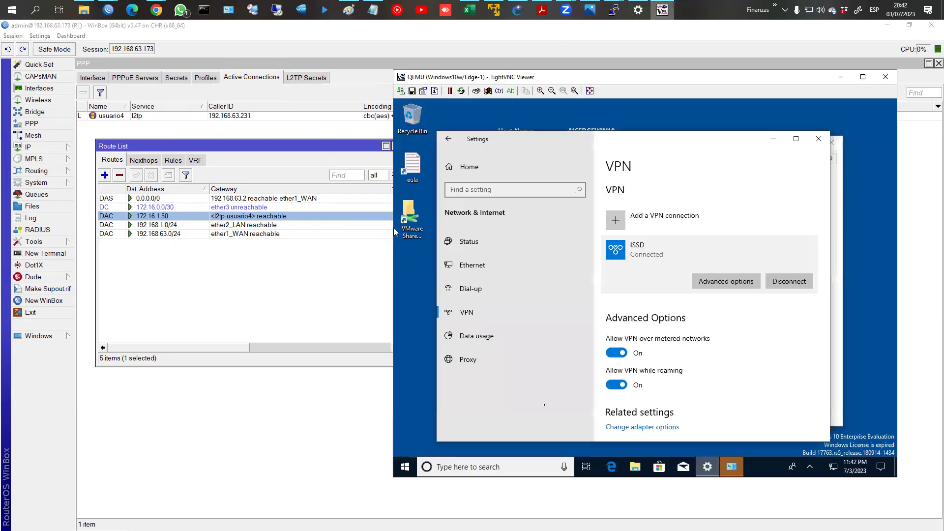
{"action": "left_click", "coordinate": [529, 468]}
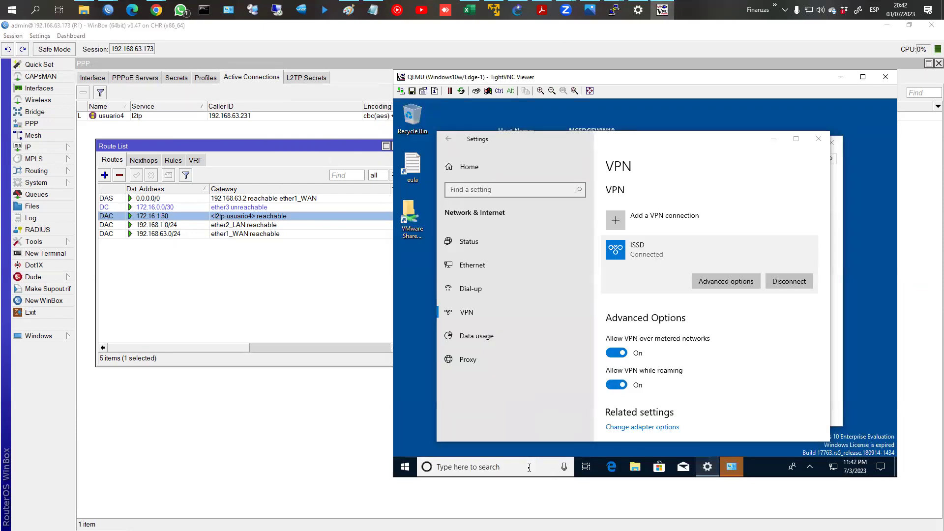
{"action": "type", "text": "c"}
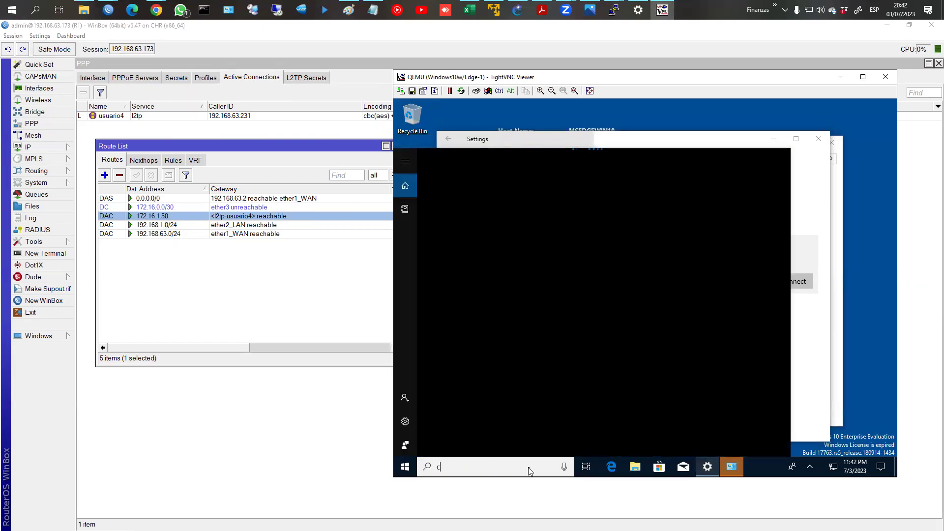
{"action": "type", "text": "md"}
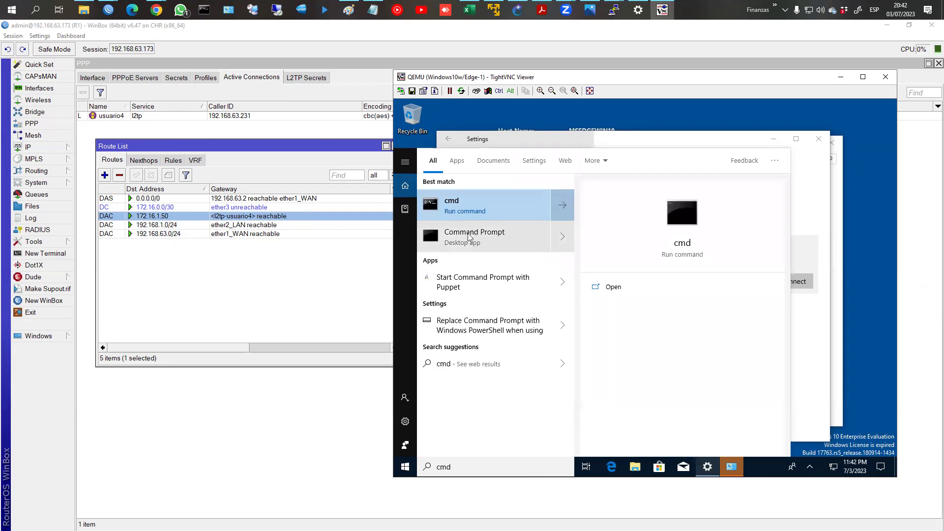
{"action": "left_click", "coordinate": [471, 216]}
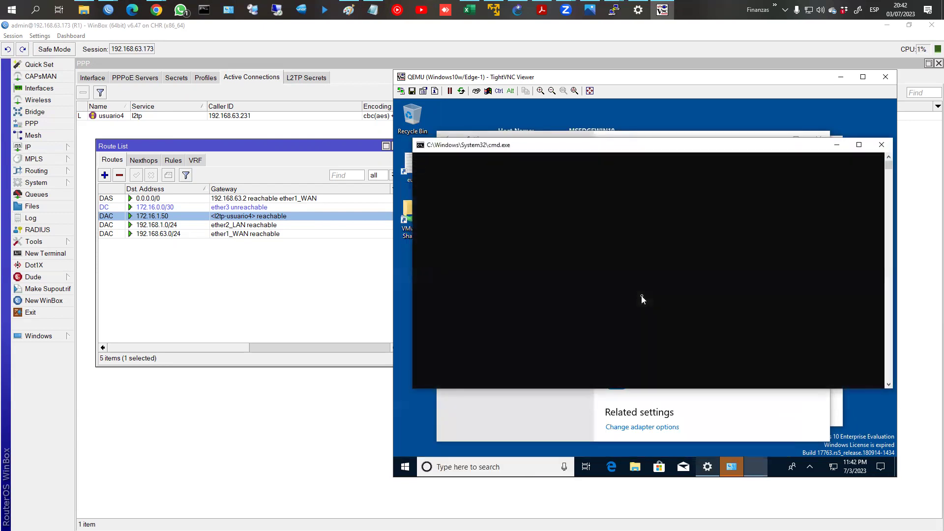
{"action": "type", "text": "ipconfig"}
{"action": "key", "text": "Return"}
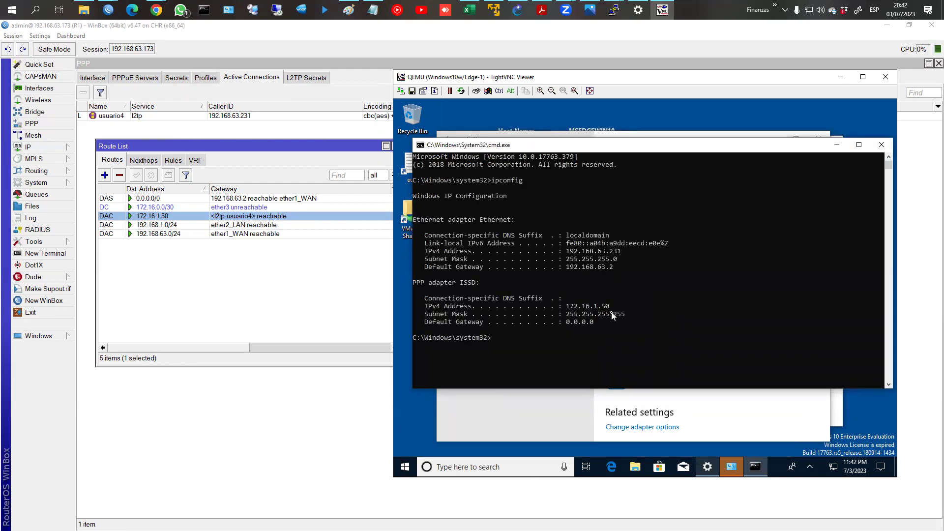
Step: Print the VM's routing table with route print
{"action": "type", "text": "route print"}
{"action": "key", "text": "Return"}
{"action": "scroll", "coordinate": [587, 280], "scroll_direction": "up", "scroll_amount": 1}
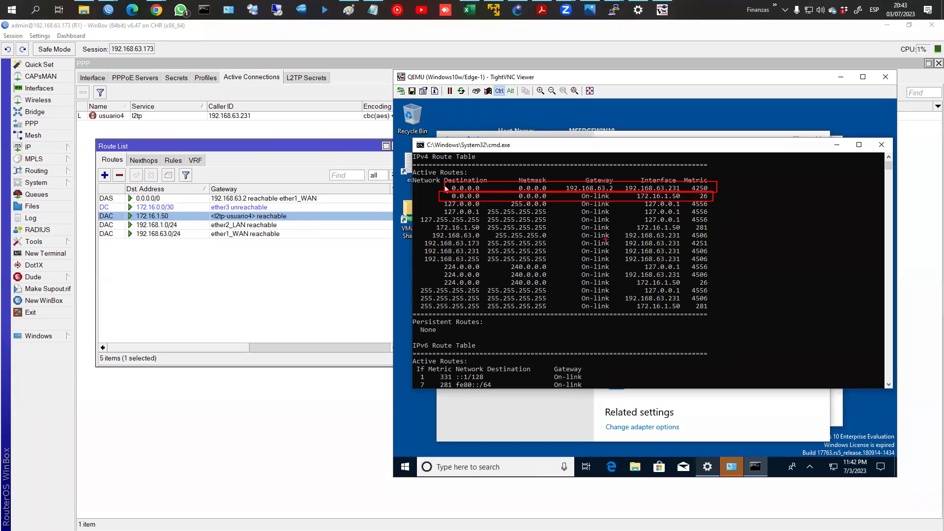
{"action": "key", "text": "Escape"}
{"action": "key", "text": "Return"}
Step: Ping 8.8.8.8 successfully and trace its route, marking first hop 172.16.1.1
{"action": "type", "text": "pin"}
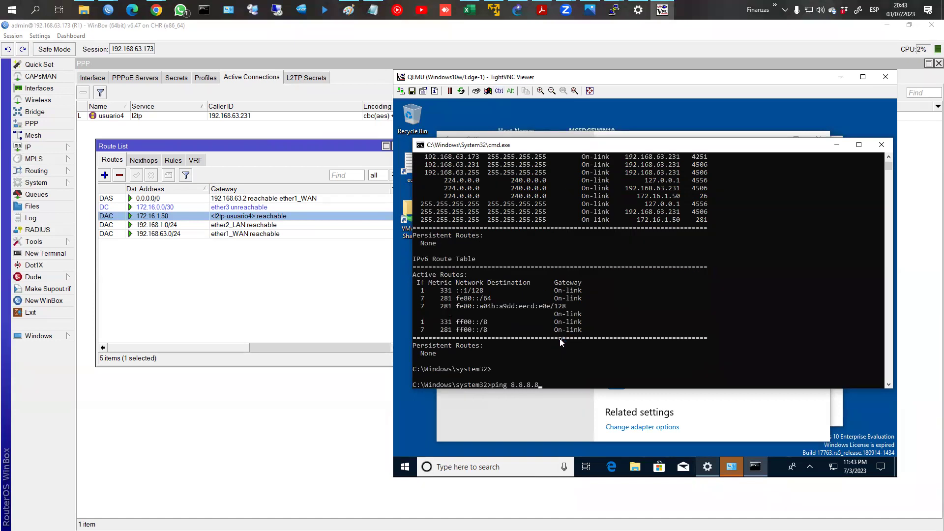
{"action": "type", "text": "g 8.8.8.8"}
{"action": "key", "text": "Return"}
{"action": "key", "text": "ctrl+c"}
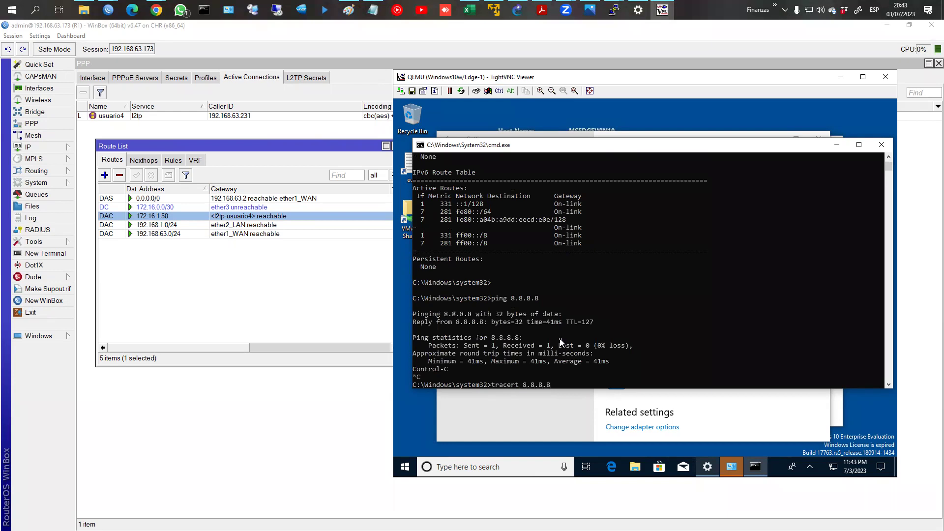
{"action": "key", "text": "Return"}
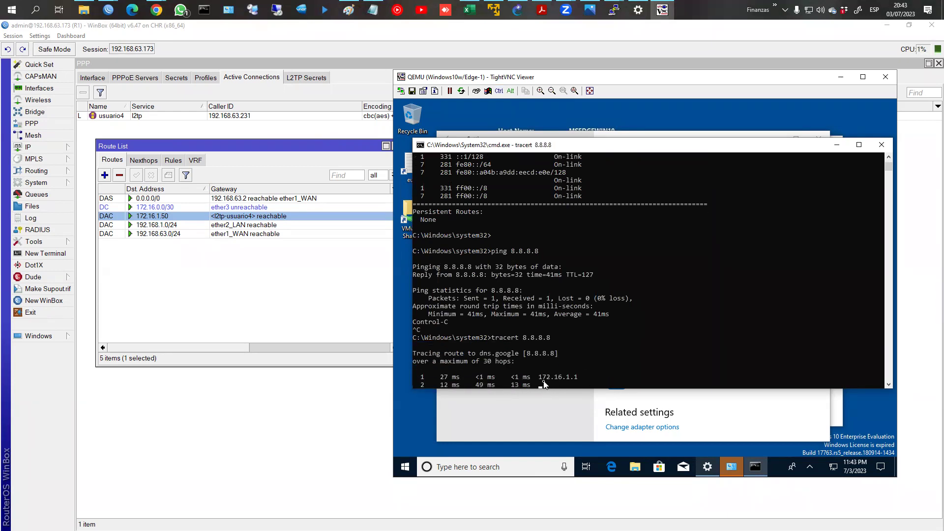
{"action": "left_click", "coordinate": [572, 377]}
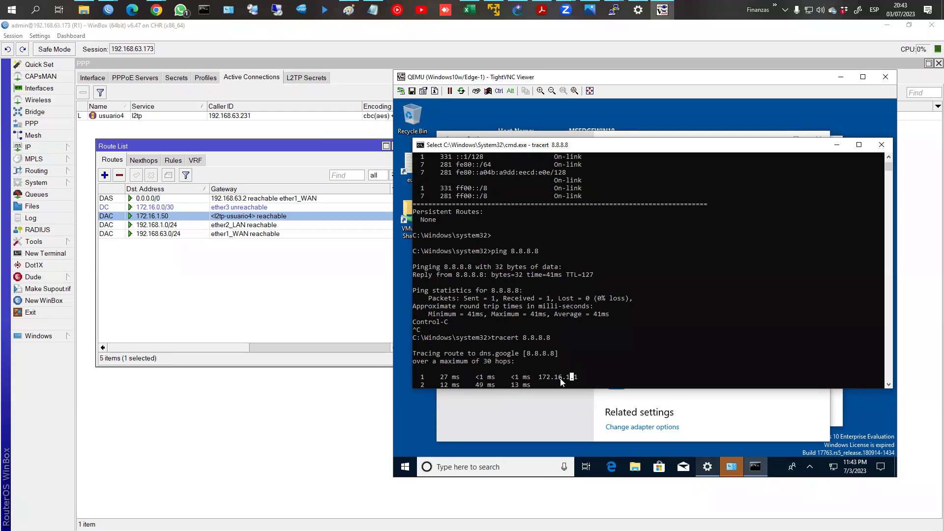
{"action": "scroll", "coordinate": [613, 308], "scroll_direction": "up", "scroll_amount": 5}
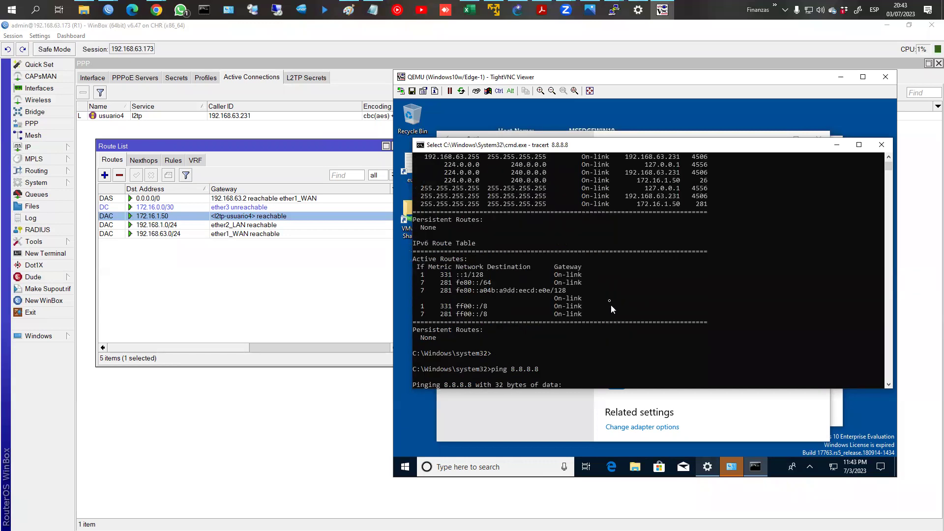
{"action": "scroll", "coordinate": [610, 305], "scroll_direction": "up", "scroll_amount": 4}
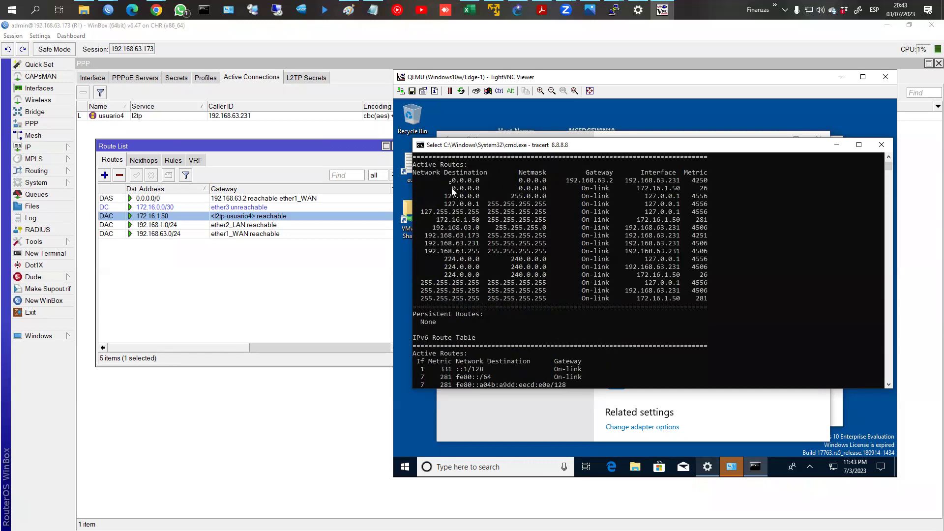
Step: Highlight the 0.0.0.0 route via 172.16.1.50, then stop the traceroute and clear the prompt
{"action": "key", "text": "ctrl+2"}
{"action": "mouse_move", "coordinate": [448, 185]}
{"action": "left_mouse_down"}
{"action": "mouse_move", "coordinate": [788, 192]}
{"action": "mouse_move", "coordinate": [744, 191]}
{"action": "left_mouse_up"}
{"action": "key", "text": "Escape"}
{"action": "key", "text": "ctrl+c"}
{"action": "key", "text": "Up"}
{"action": "key", "text": "Up"}
{"action": "key", "text": "Up"}
{"action": "key", "text": "BackSpace"}
{"action": "key", "text": "BackSpace"}
{"action": "key", "text": "BackSpace"}
{"action": "key", "text": "BackSpace"}
{"action": "key", "text": "BackSpace"}
{"action": "key", "text": "BackSpace"}
{"action": "key", "text": "BackSpace"}
{"action": "key", "text": "BackSpace"}
{"action": "key", "text": "BackSpace"}
{"action": "key", "text": "BackSpace"}
{"action": "key", "text": "BackSpace"}
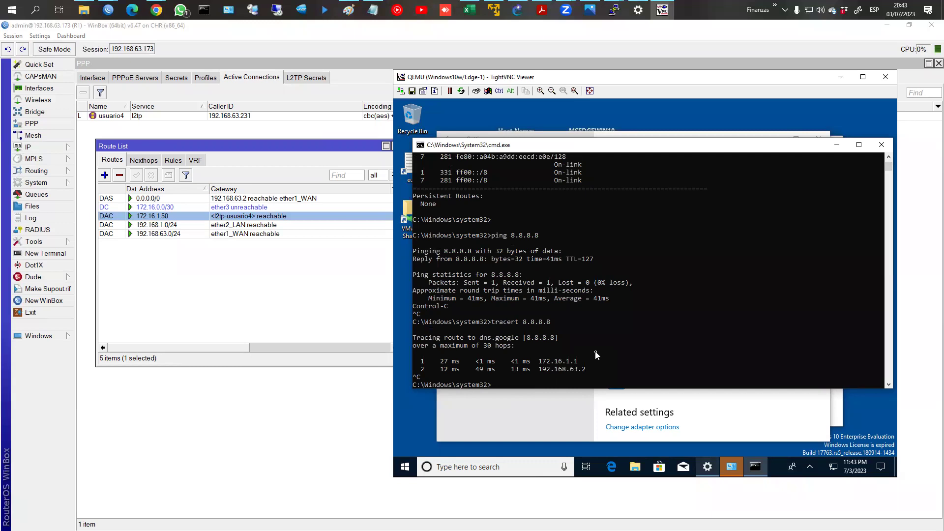
Step: Ping 172.16.1.50 from R1's terminal: 7 sent, 0 received, 100% loss
{"action": "left_click", "coordinate": [49, 257]}
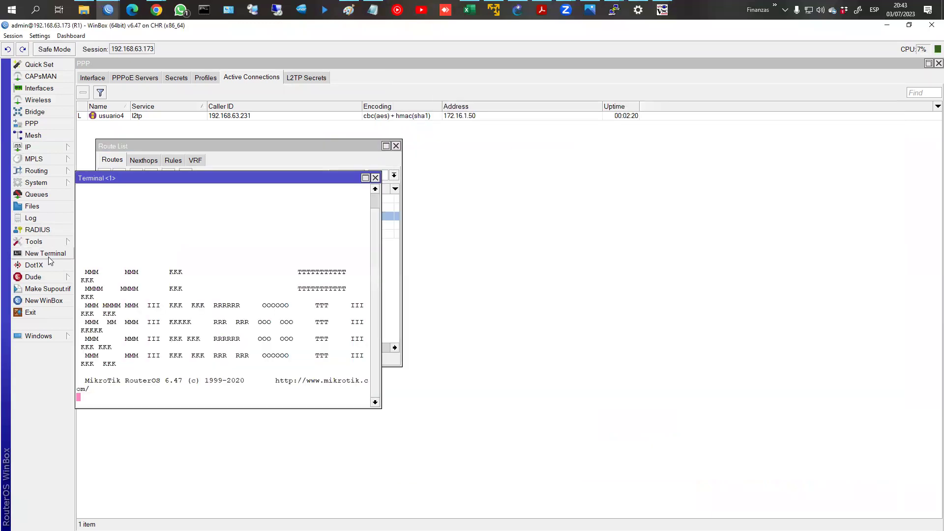
{"action": "type", "text": "ping 172"}
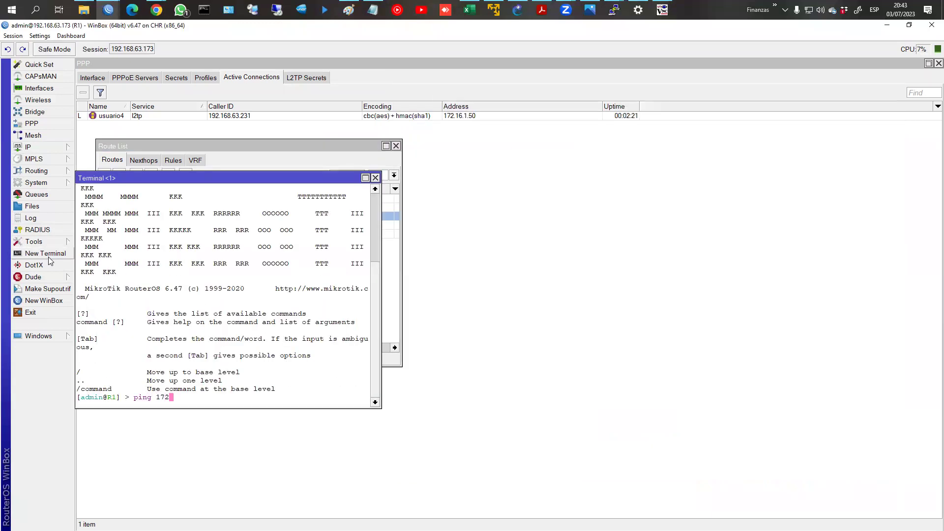
{"action": "type", "text": ".16.1.50"}
{"action": "key", "text": "Return"}
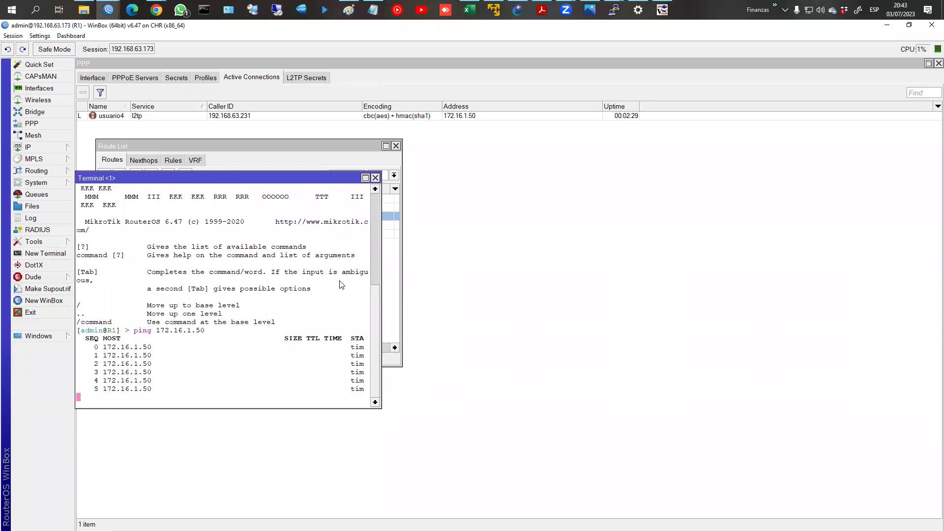
{"action": "key", "text": "ctrl+c"}
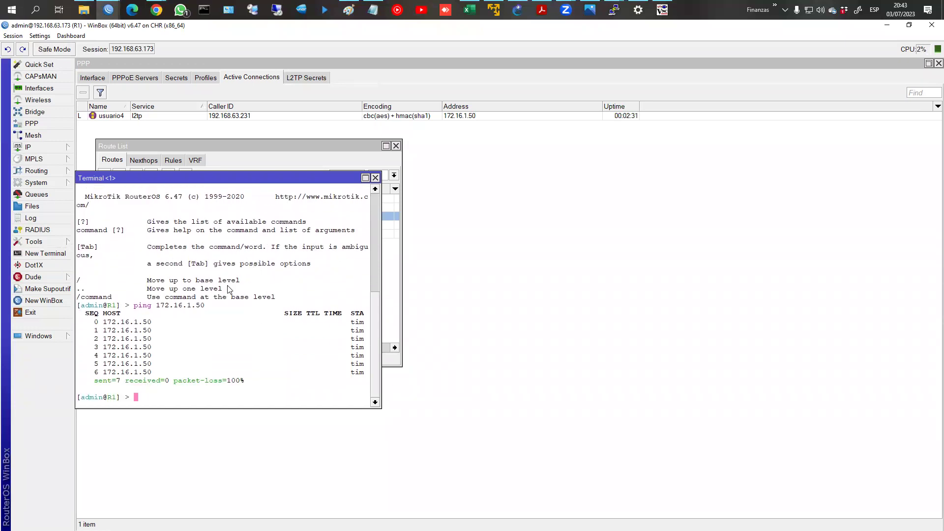
{"action": "left_click", "coordinate": [662, 9]}
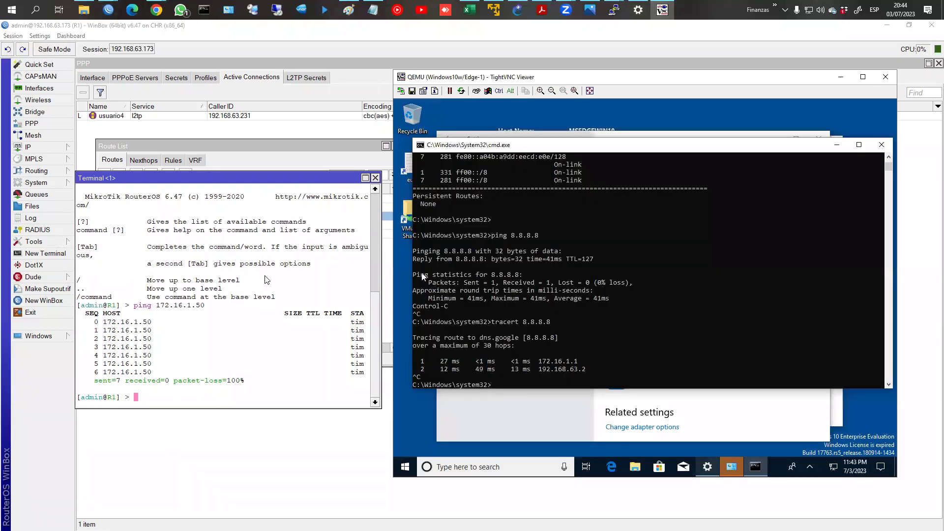